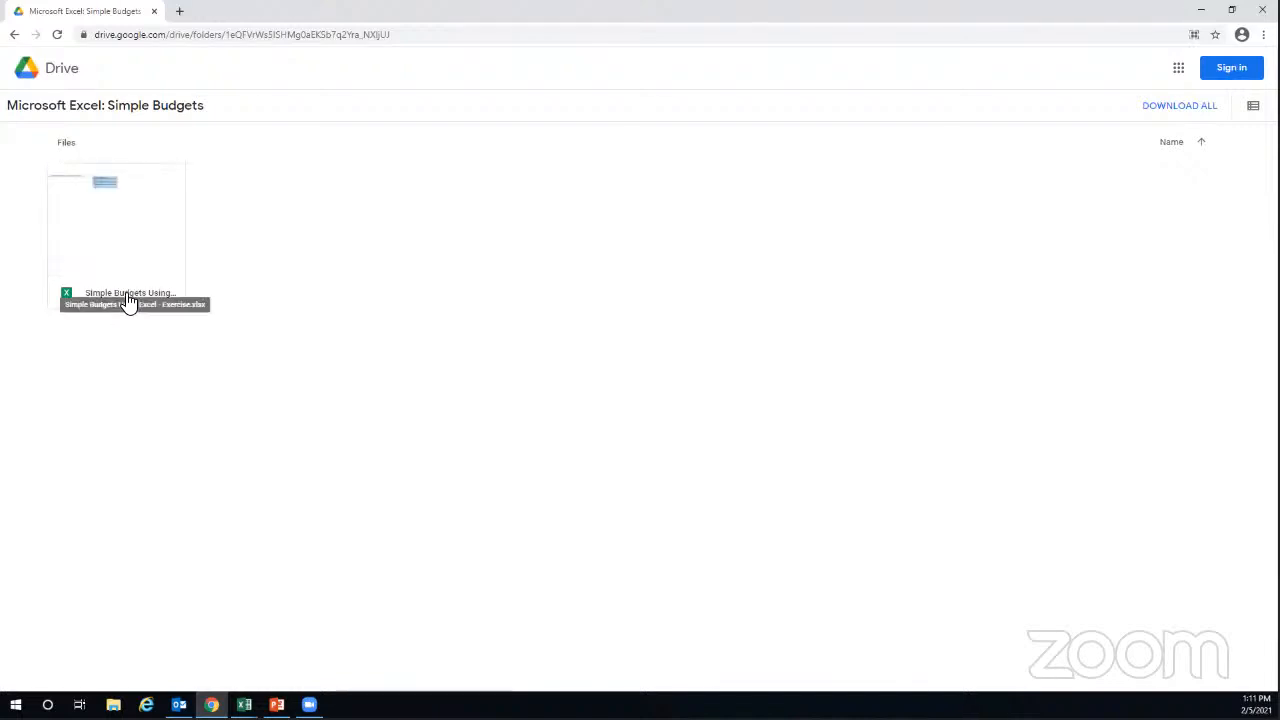
Preview the Simple Budgets exercise file, return to the Drive folder, and download all its files, allowing multiple downloads.
{"action": "double_click", "coordinate": [98, 204]}
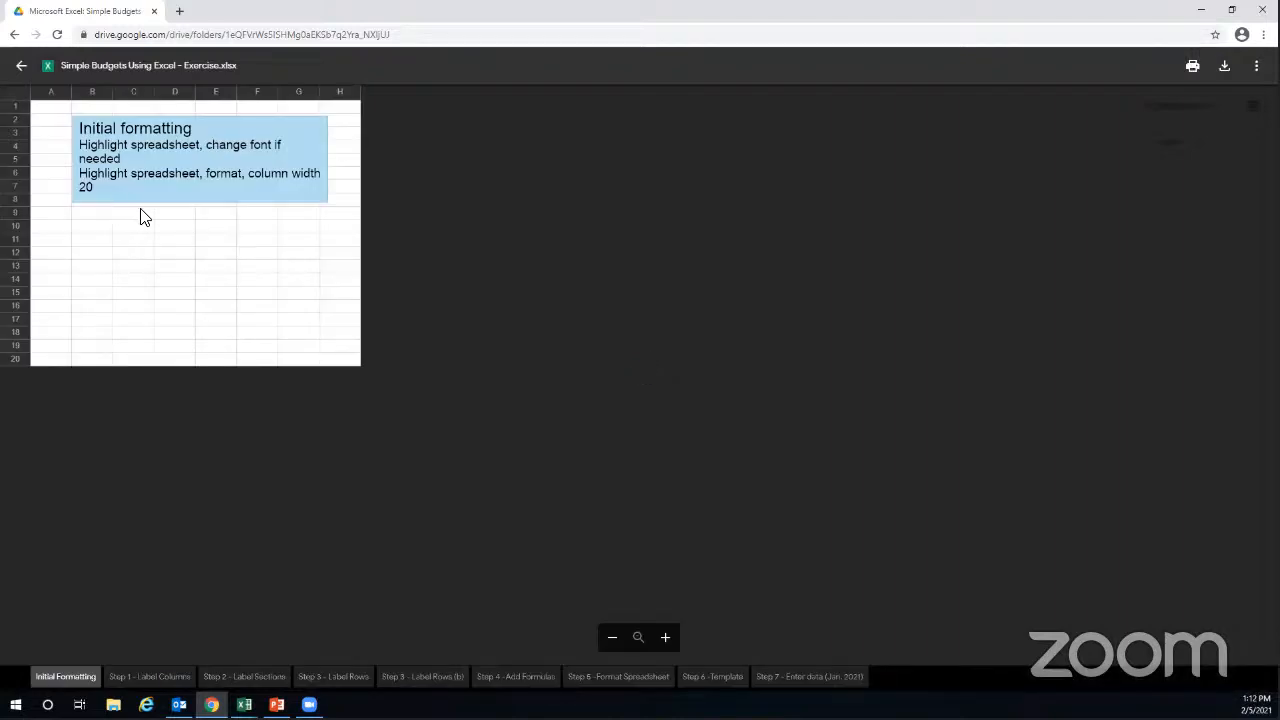
{"action": "left_click", "coordinate": [21, 66]}
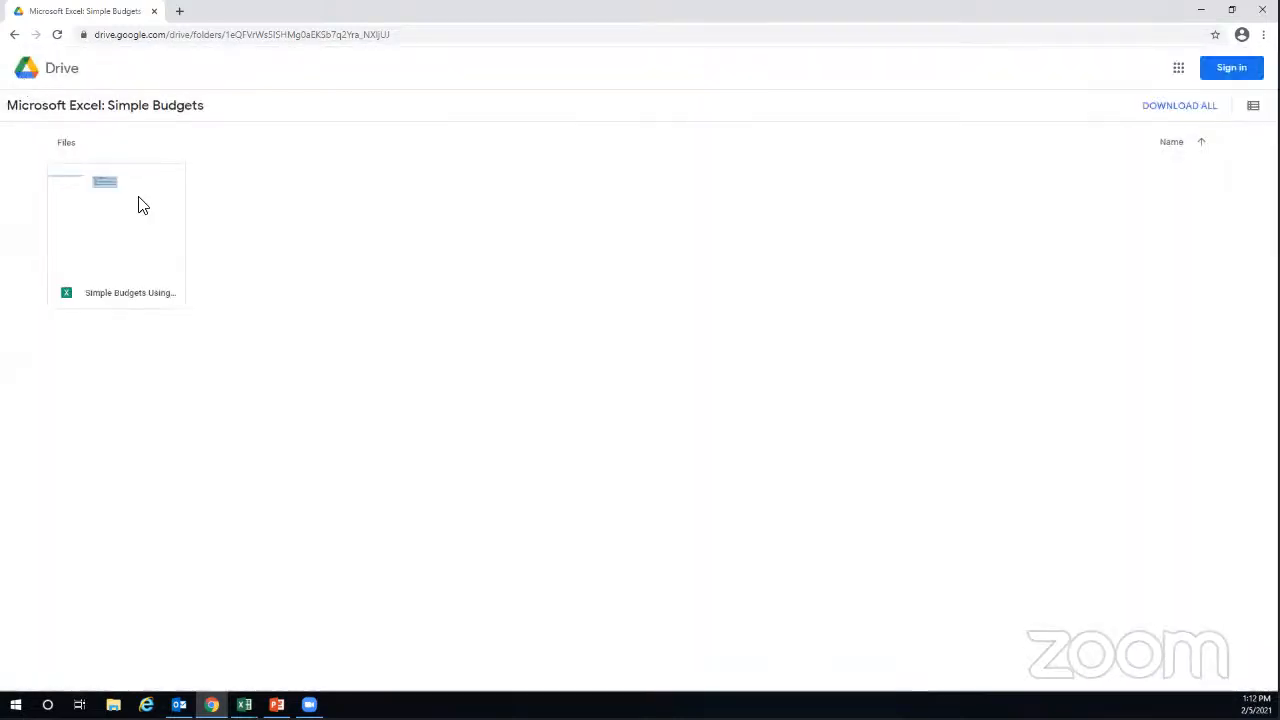
{"action": "left_click", "coordinate": [1165, 110]}
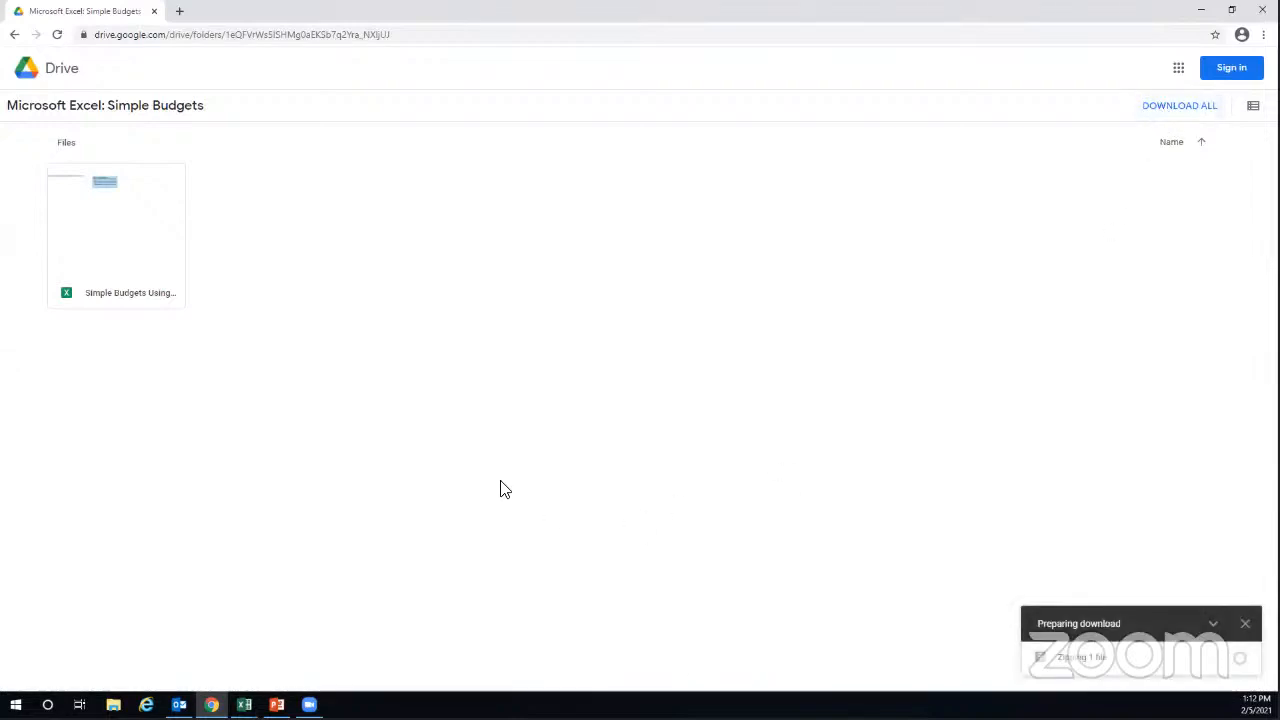
{"action": "left_click", "coordinate": [63, 178]}
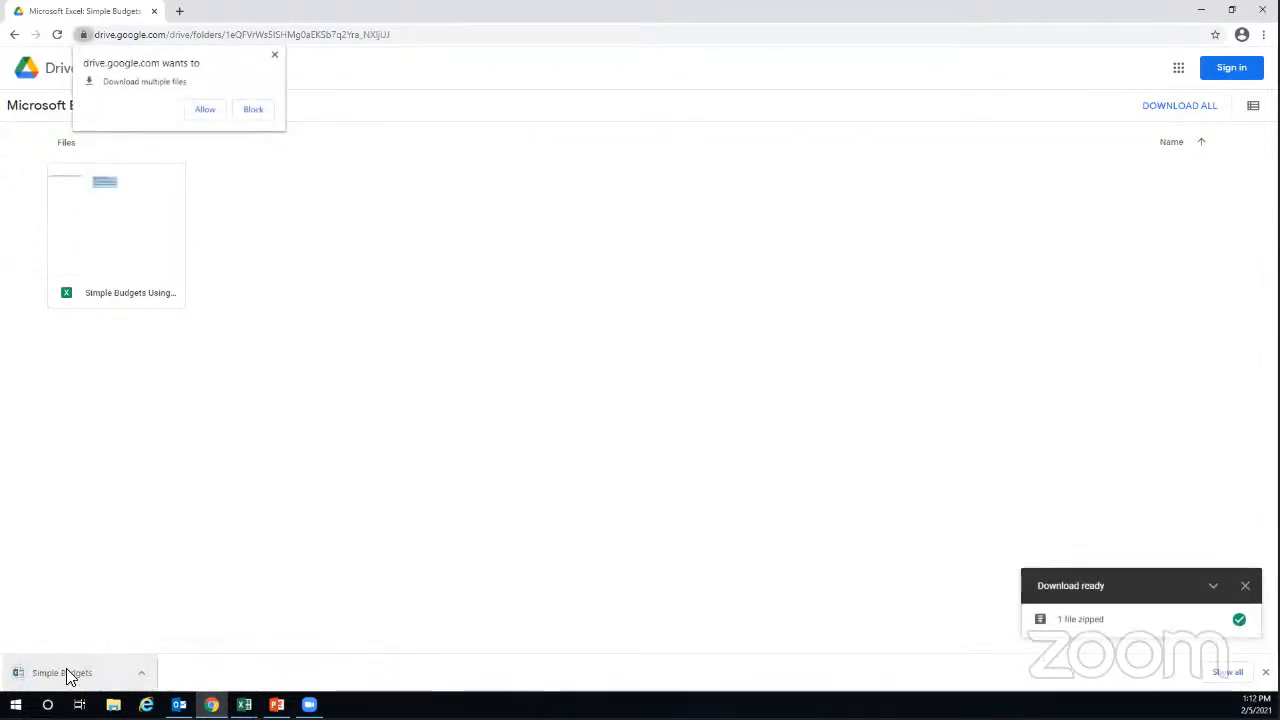
{"action": "left_click", "coordinate": [205, 110]}
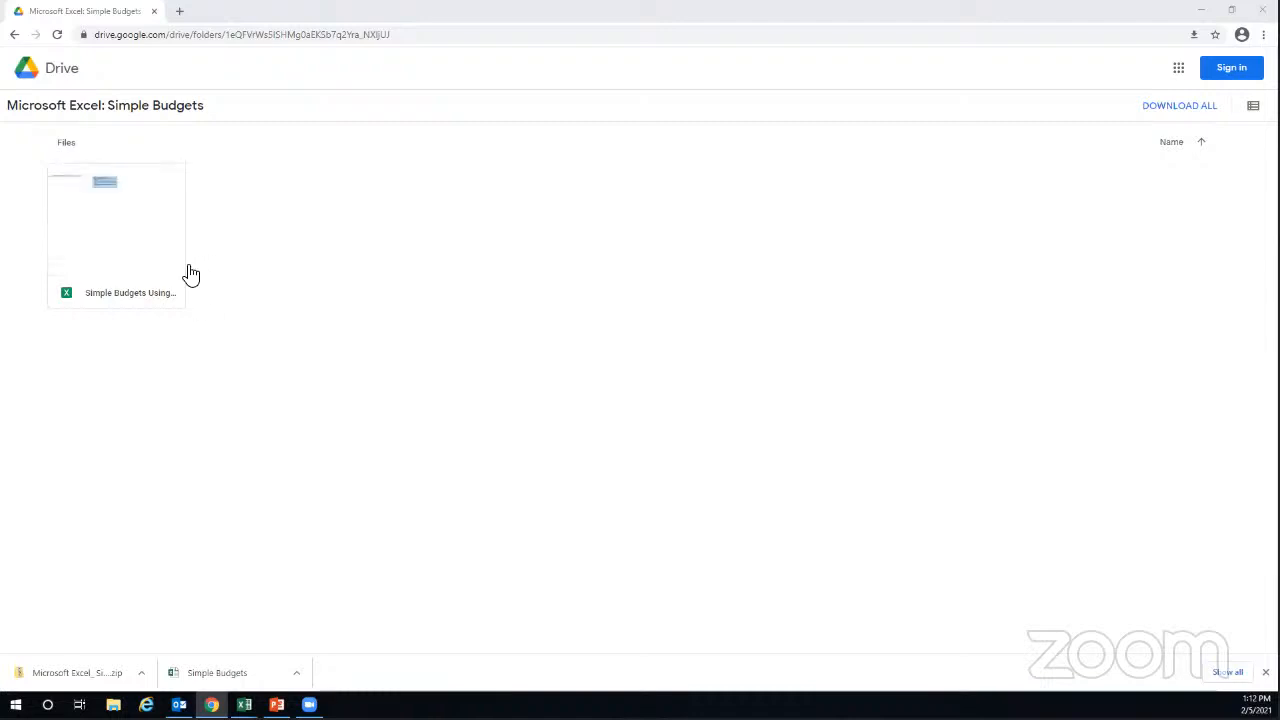
Minimize the browser and switch to the Excel workbook Simple Budgets Using Excel - Exercise.
{"action": "left_click", "coordinate": [1200, 14]}
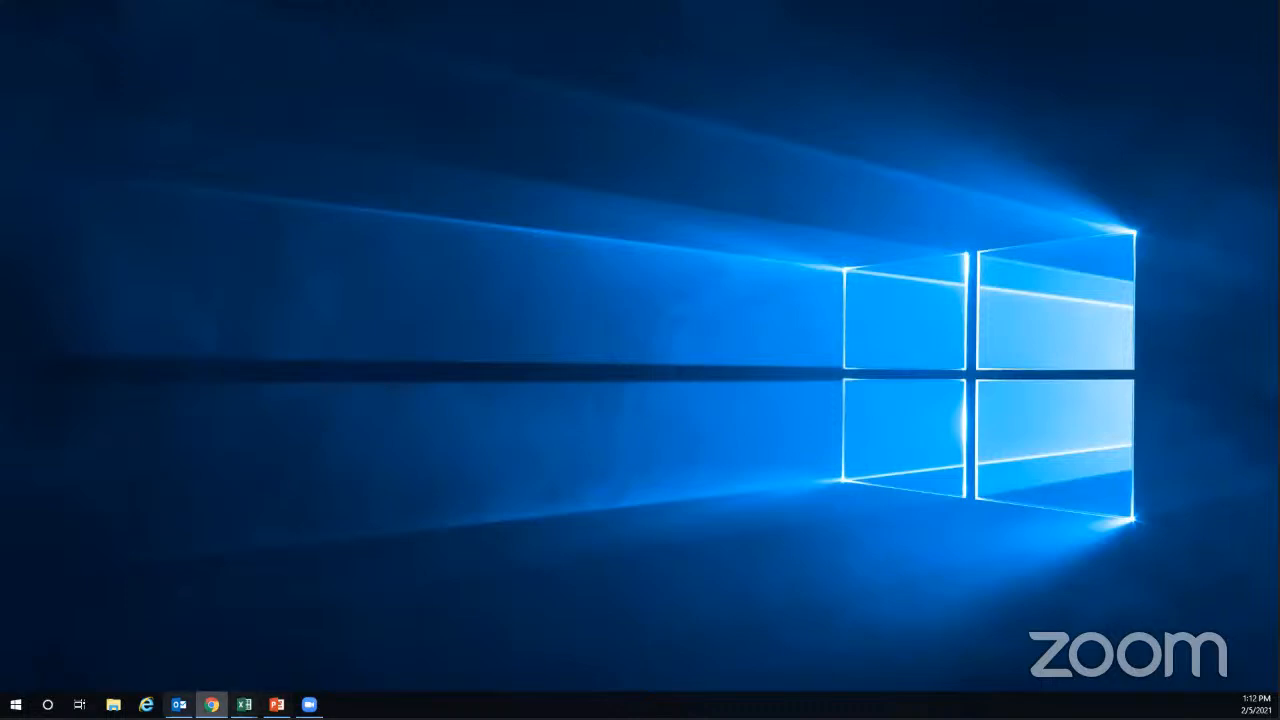
{"action": "mouse_move", "coordinate": [244, 704]}
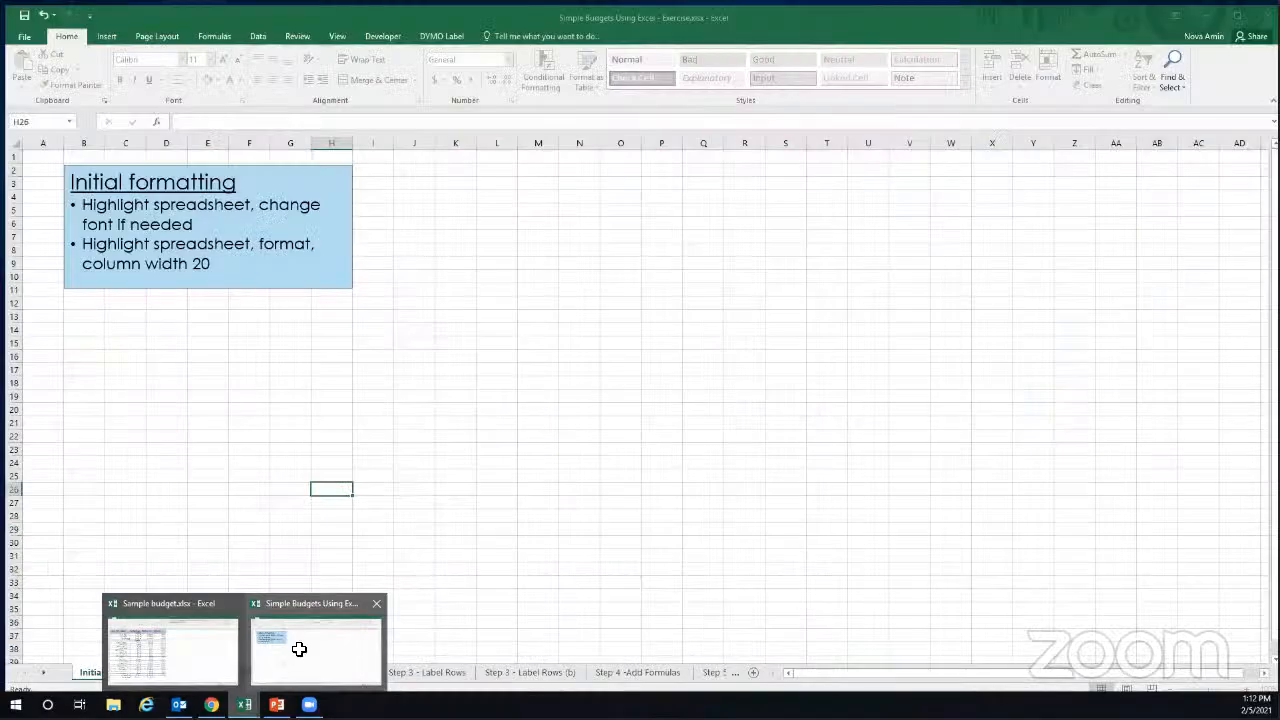
{"action": "left_click", "coordinate": [301, 652]}
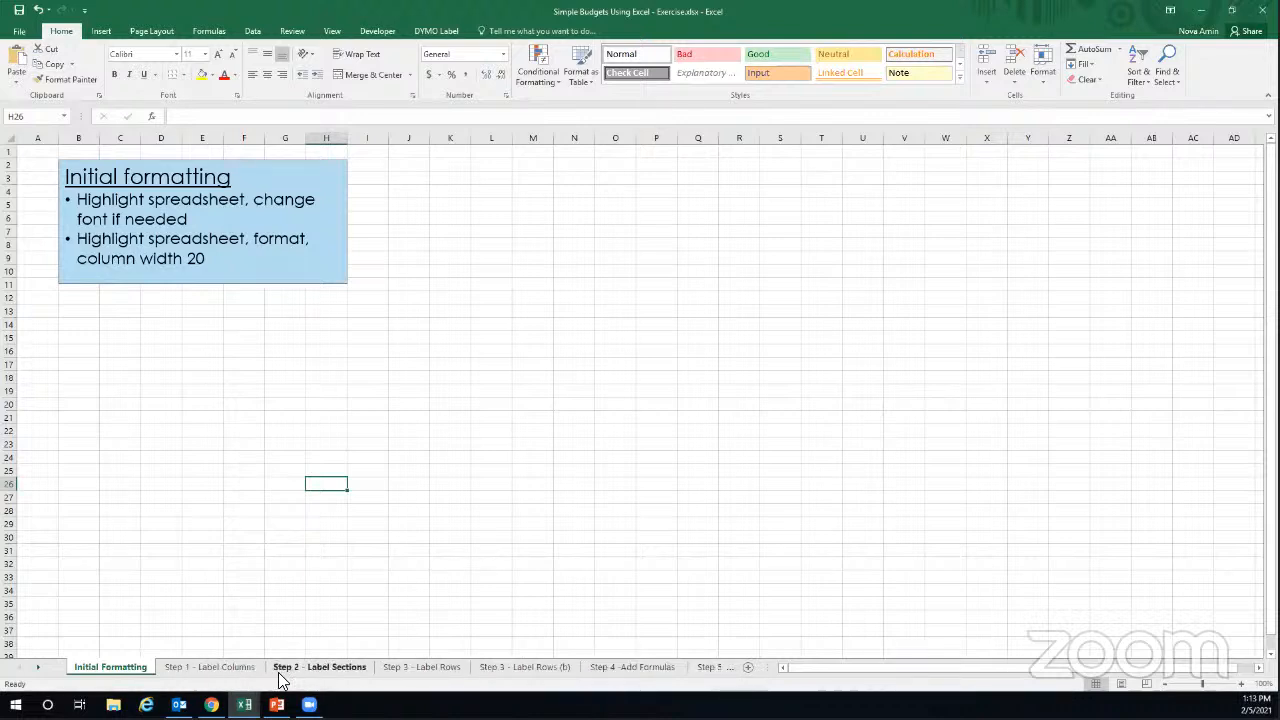
Look through the workbook's step sheets up to Step 7 - Enter data (Jan. 2021) and return to the Initial Formatting sheet.
{"action": "left_click", "coordinate": [726, 667]}
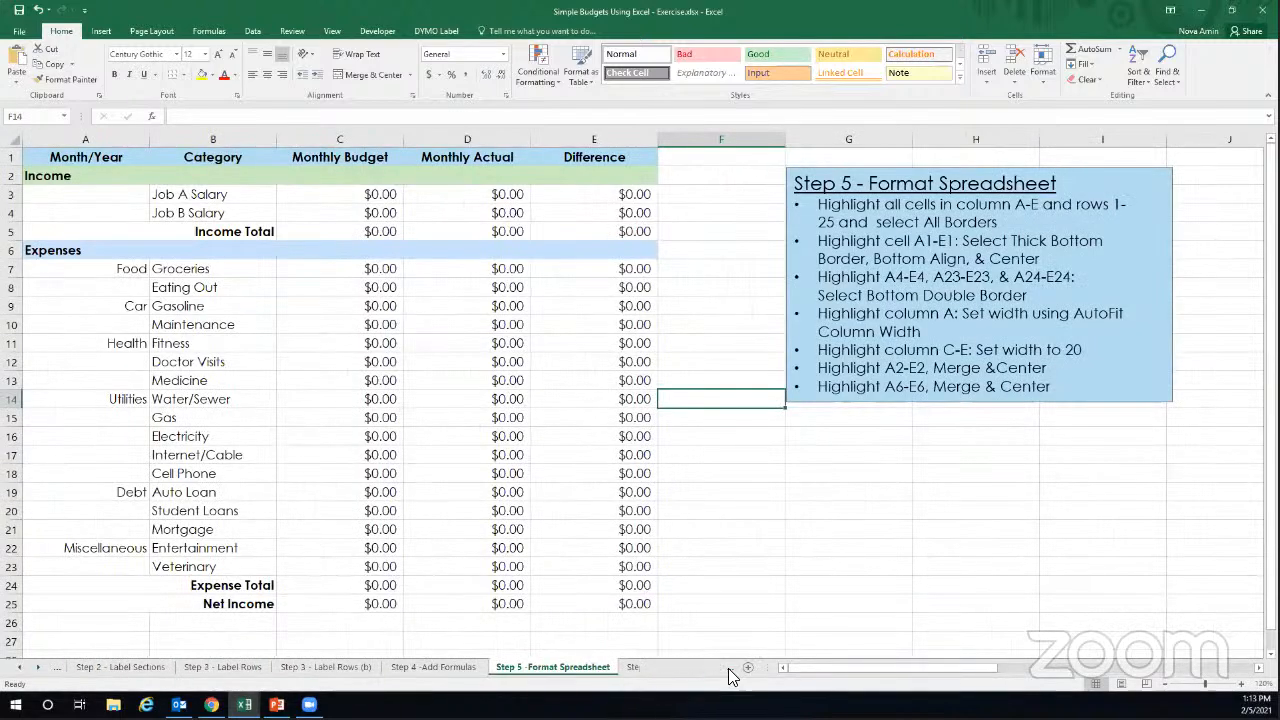
{"action": "left_click", "coordinate": [728, 669]}
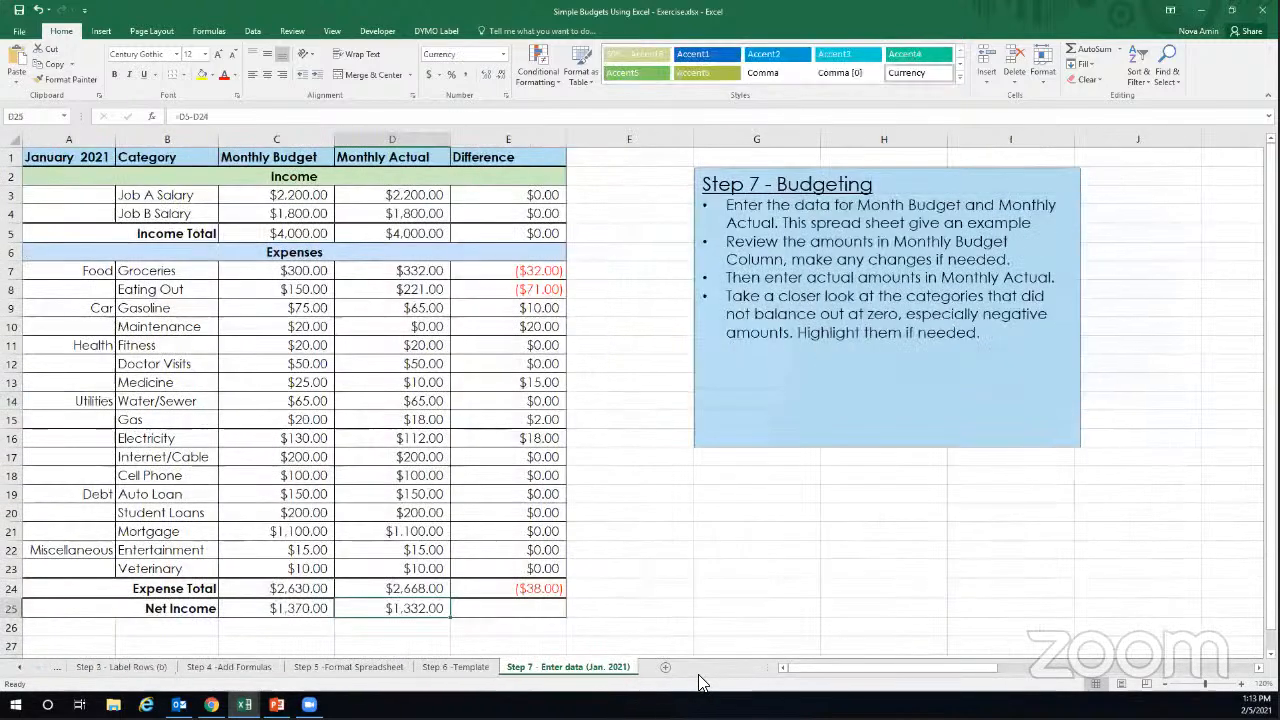
{"action": "left_click", "coordinate": [56, 672]}
{"action": "left_click", "coordinate": [56, 674]}
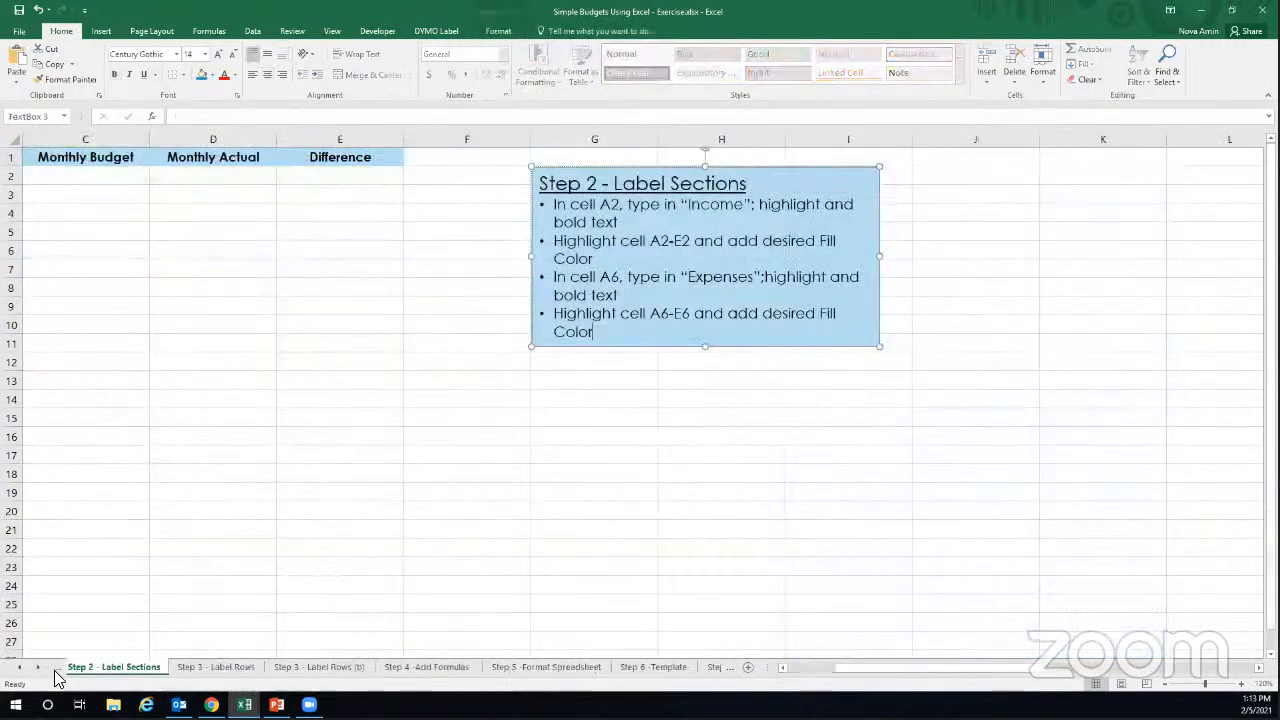
{"action": "left_click", "coordinate": [56, 674]}
{"action": "left_click", "coordinate": [56, 674]}
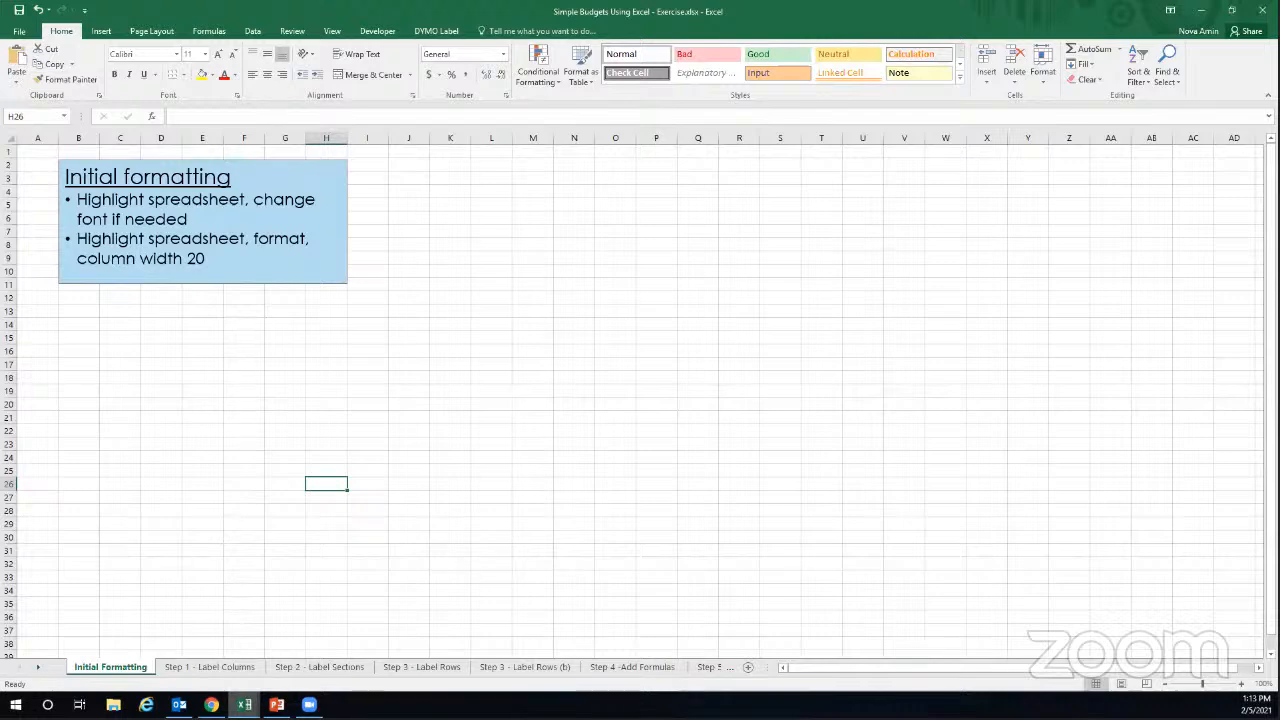
{"action": "left_click", "coordinate": [728, 668]}
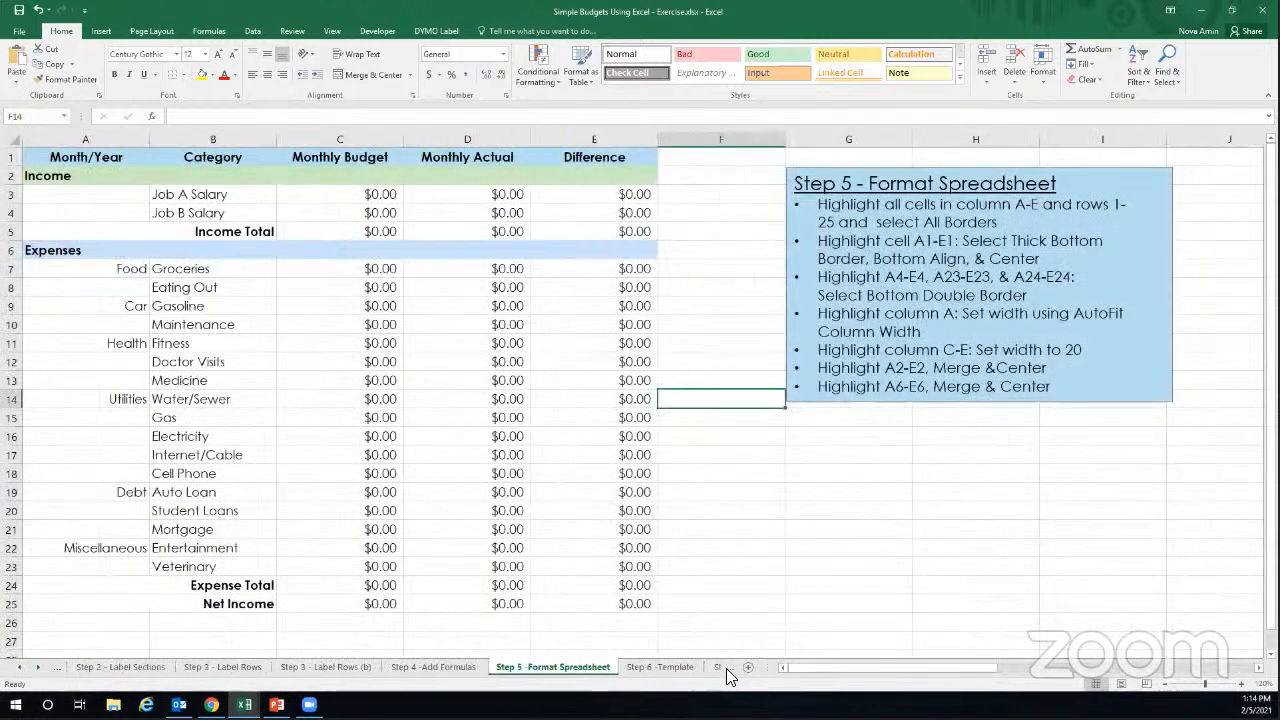
{"action": "left_click", "coordinate": [730, 668]}
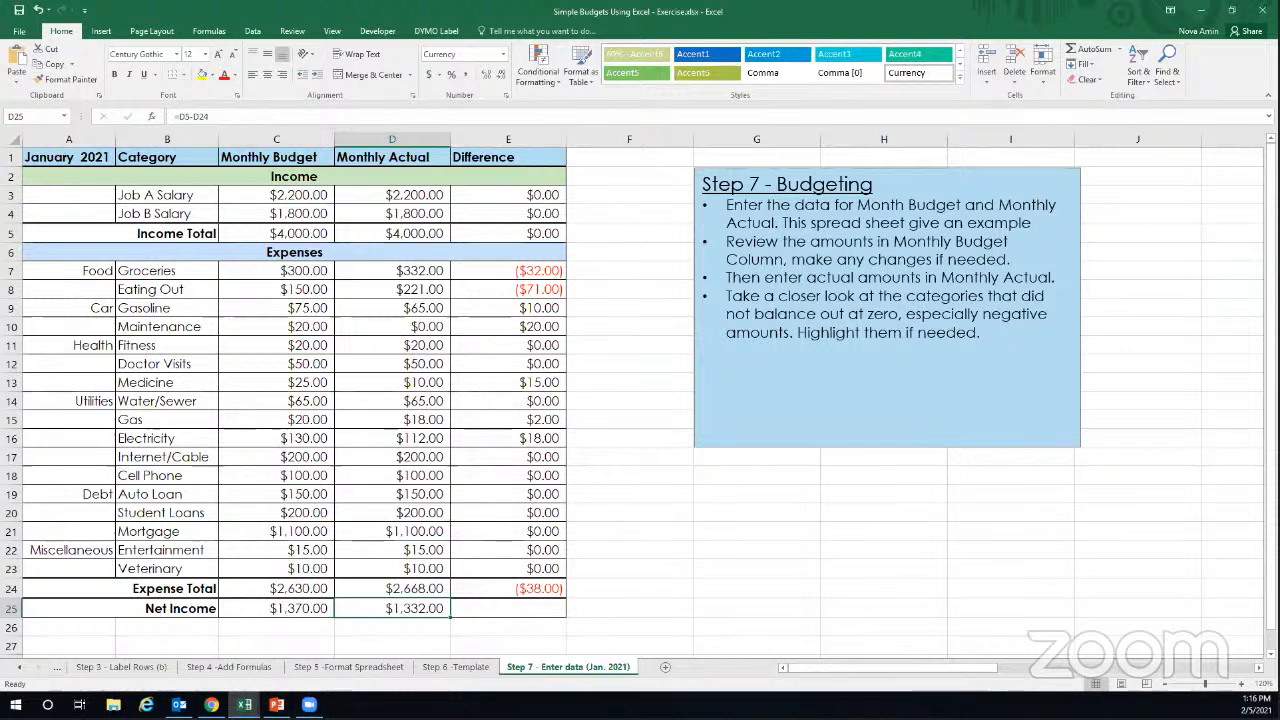
{"action": "left_click", "coordinate": [58, 670]}
{"action": "left_click", "coordinate": [58, 670]}
{"action": "left_click", "coordinate": [56, 668]}
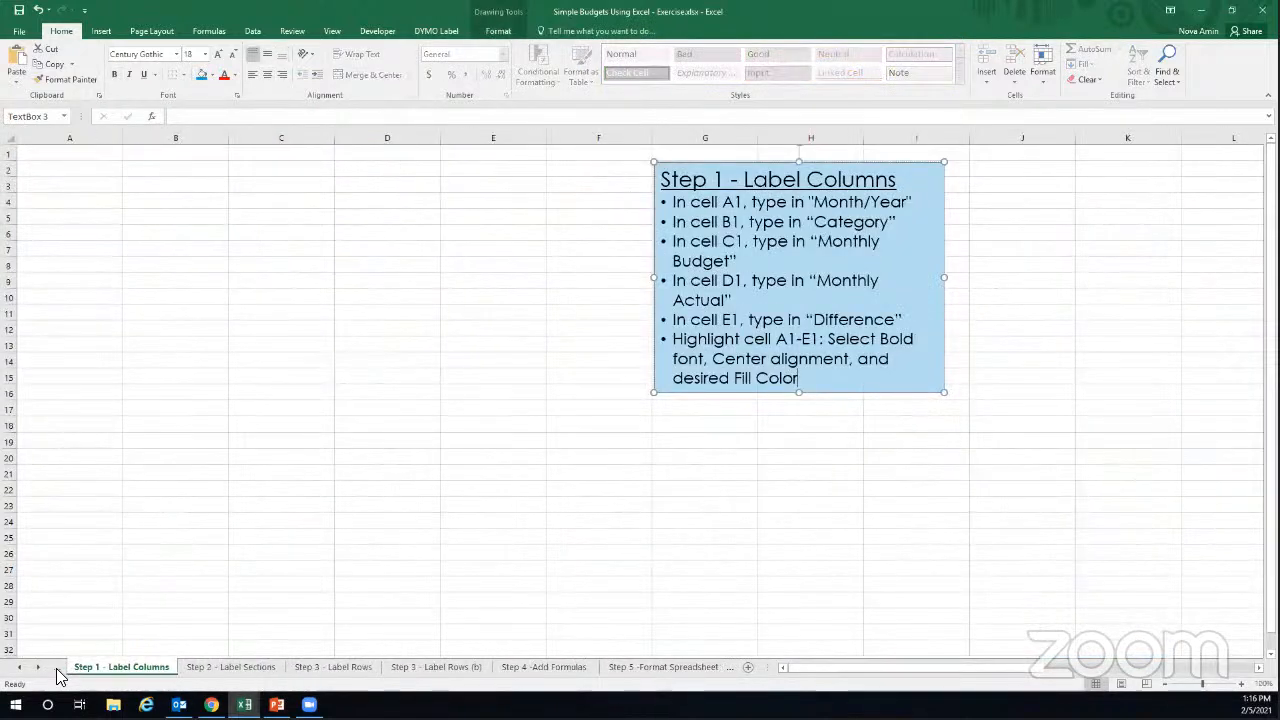
{"action": "left_click", "coordinate": [56, 668]}
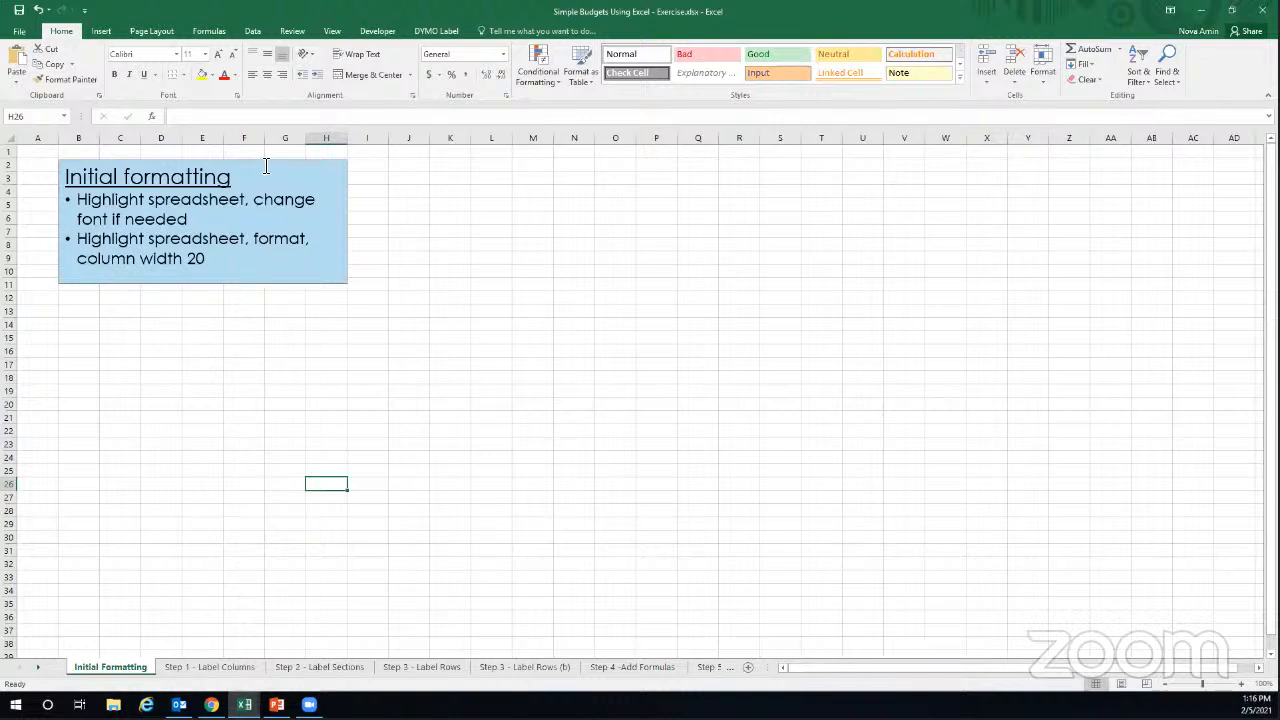
Move the Initial formatting note to about columns N–T and set the whole sheet's font size to 14.
{"action": "mouse_move", "coordinate": [266, 163]}
{"action": "left_mouse_down"}
{"action": "mouse_move", "coordinate": [660, 186]}
{"action": "mouse_move", "coordinate": [767, 163]}
{"action": "left_mouse_up"}
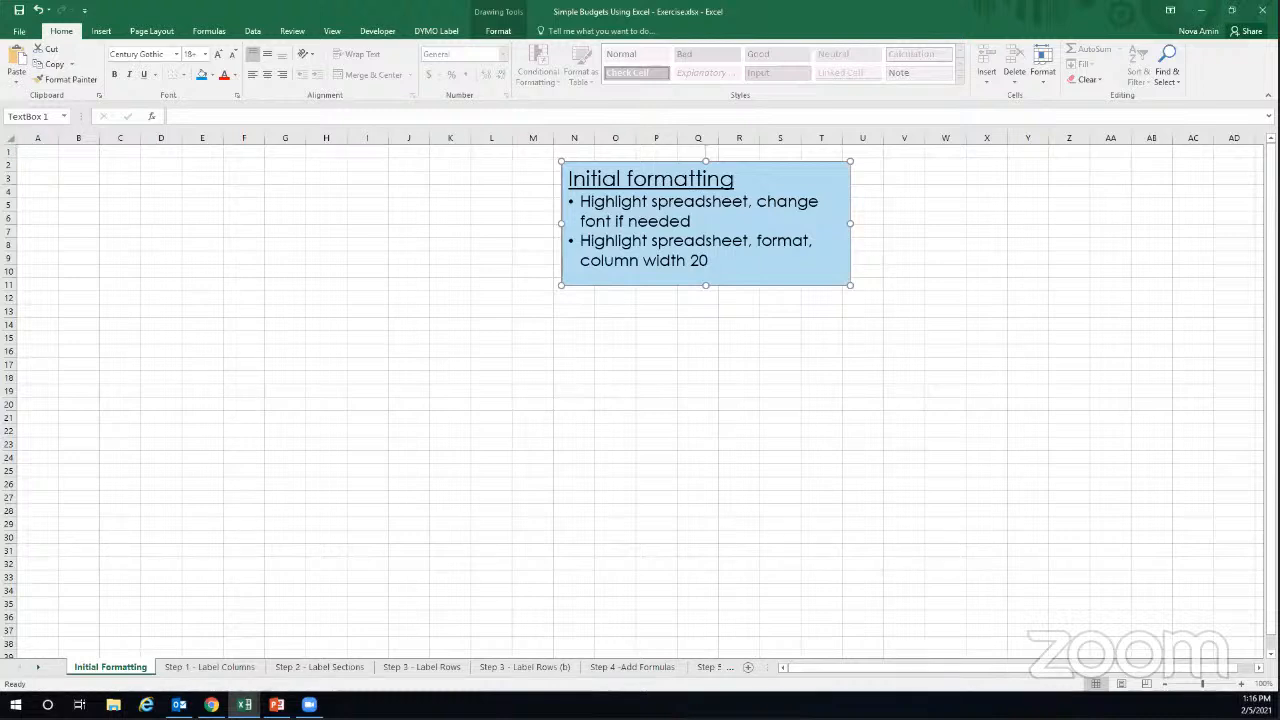
{"action": "left_click", "coordinate": [11, 139]}
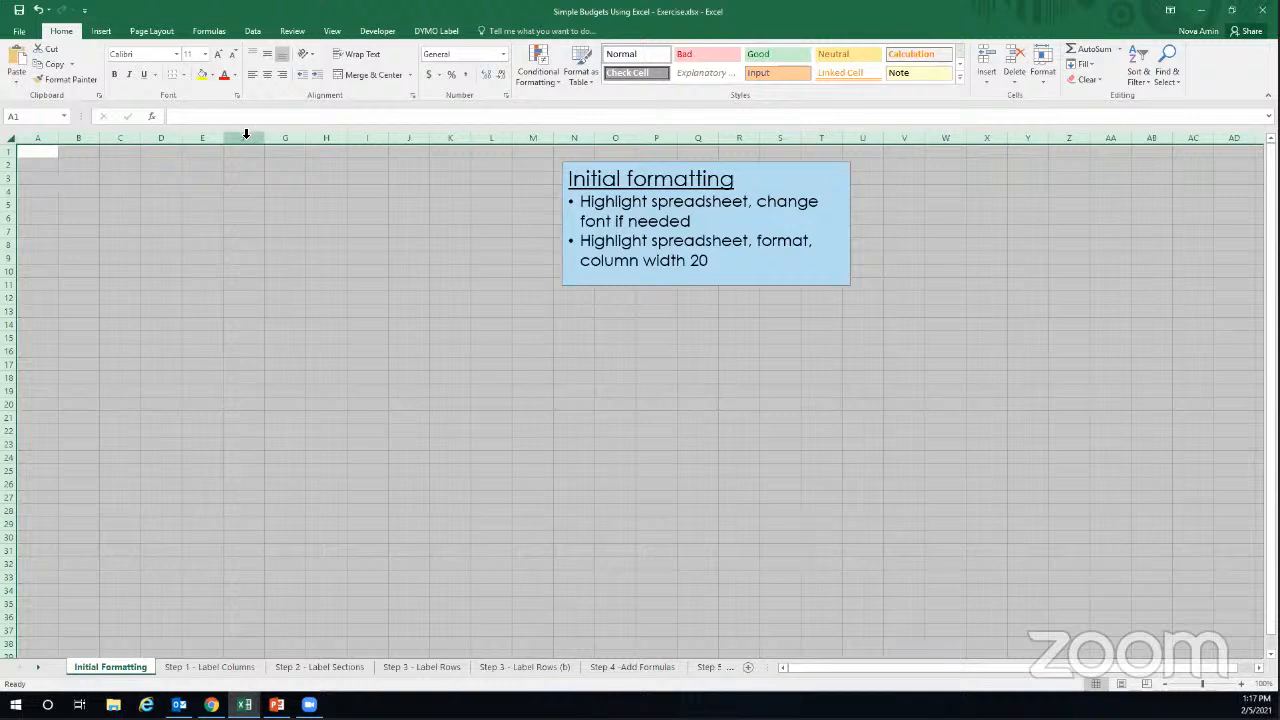
{"action": "left_click", "coordinate": [205, 56]}
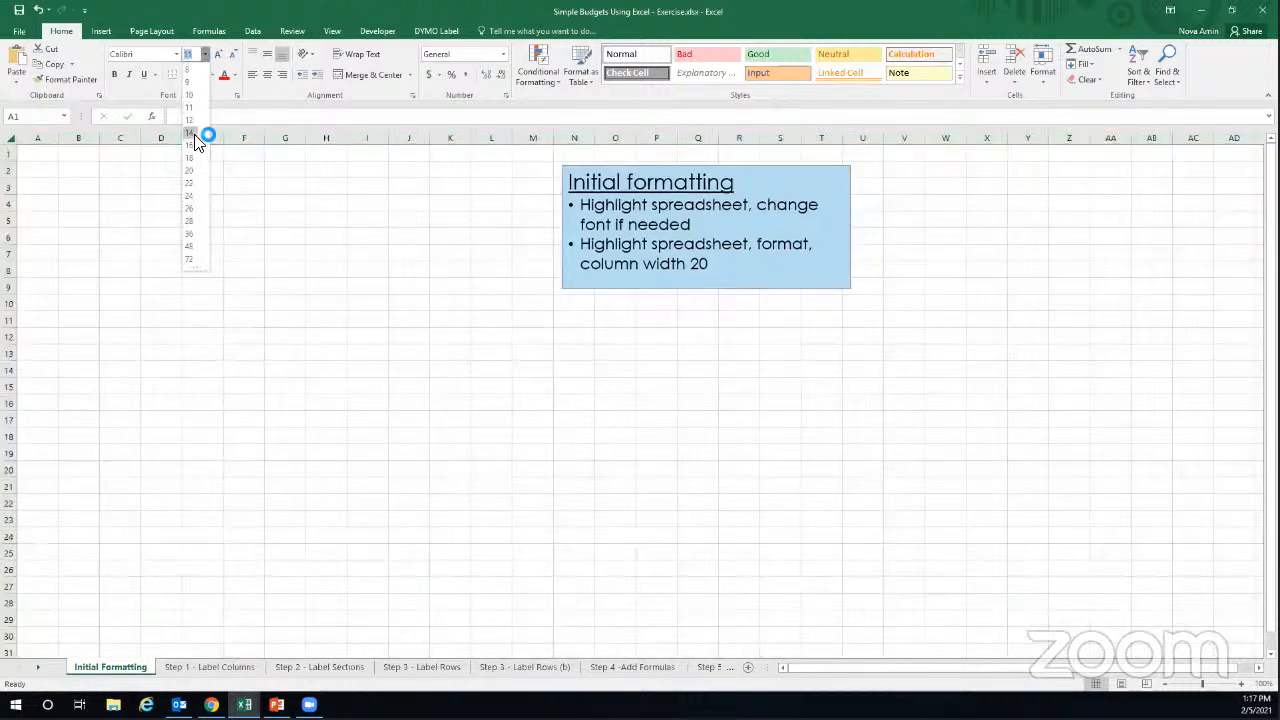
{"action": "left_click", "coordinate": [195, 136]}
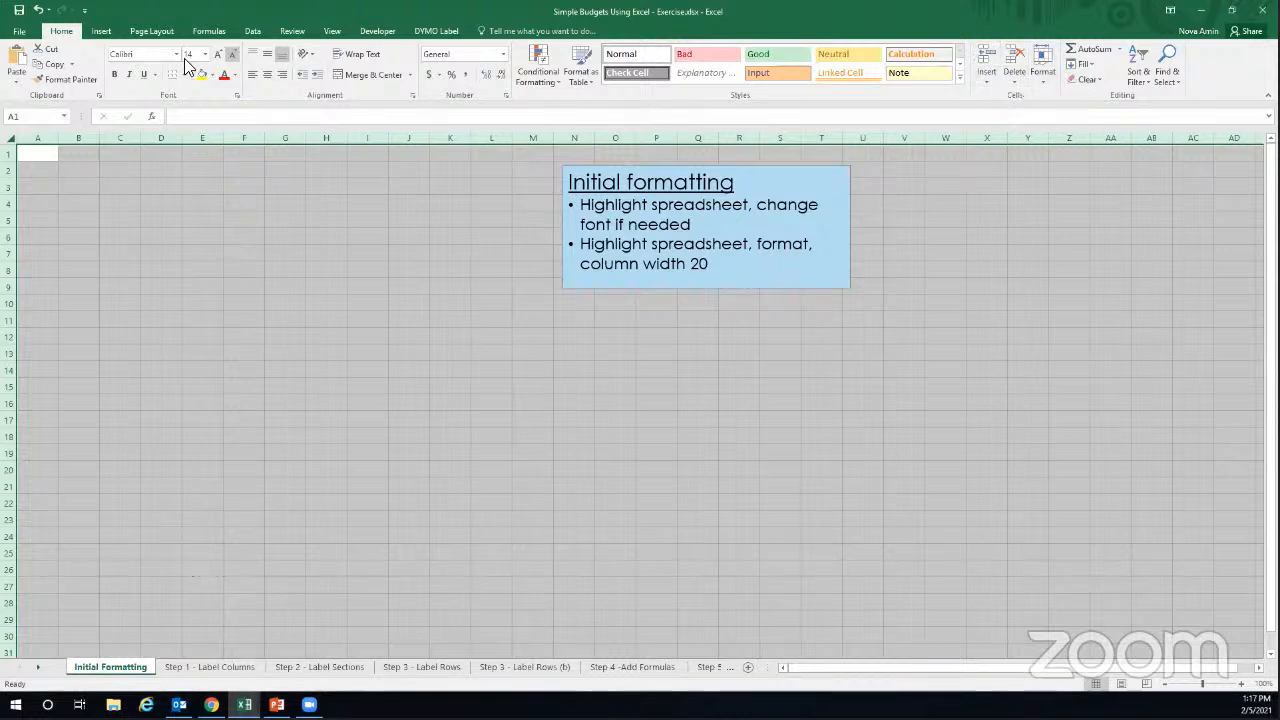
Set the width of all columns on the Initial Formatting sheet to 20.
{"action": "left_click", "coordinate": [1043, 70]}
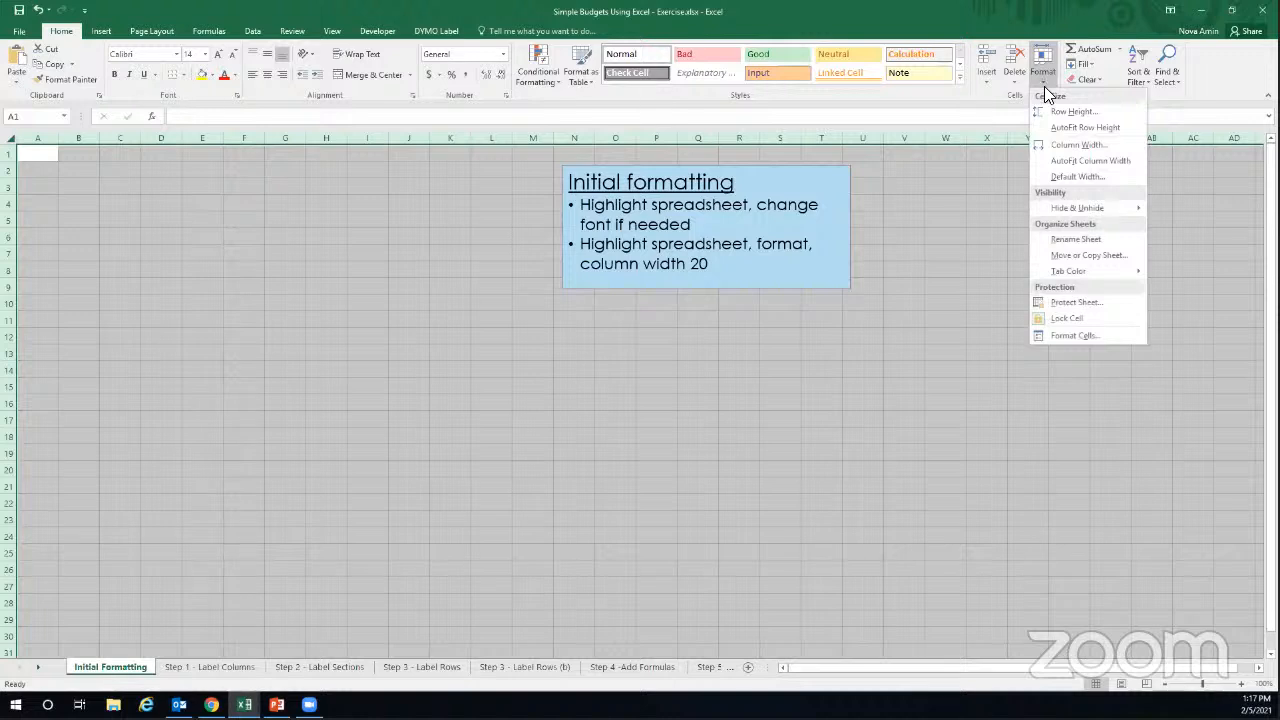
{"action": "left_click", "coordinate": [1064, 144]}
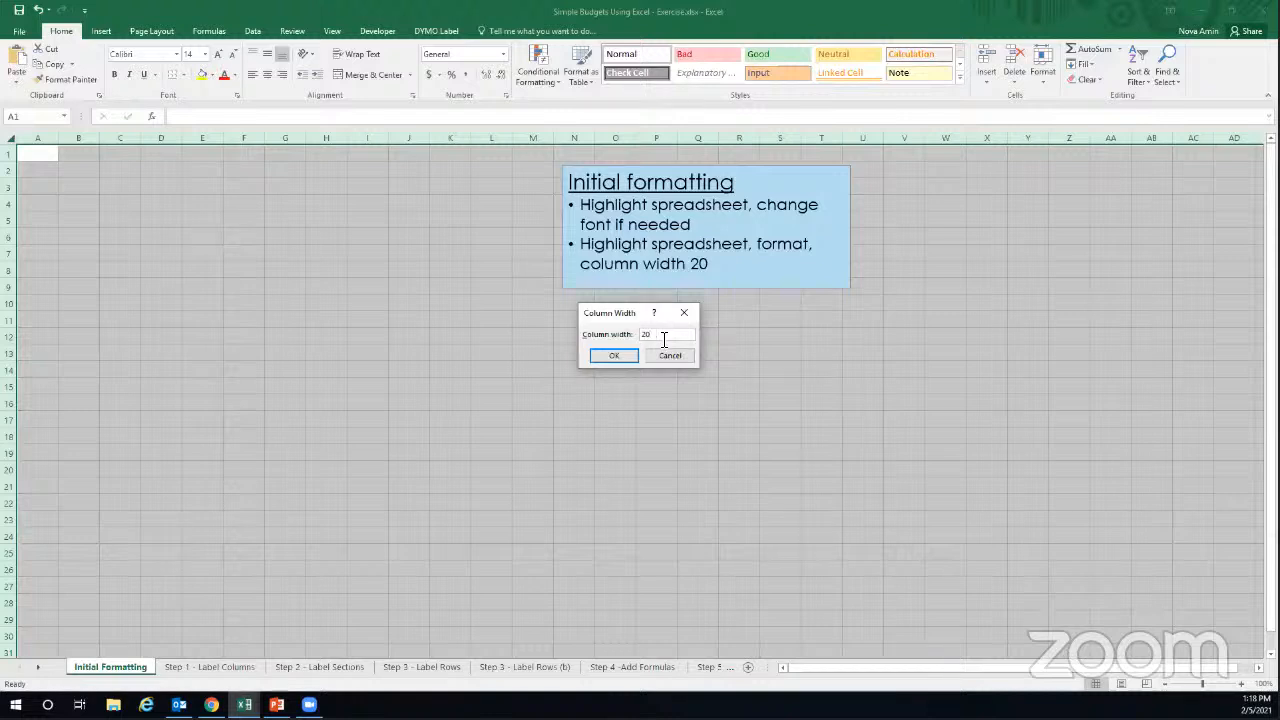
{"action": "left_click", "coordinate": [612, 358]}
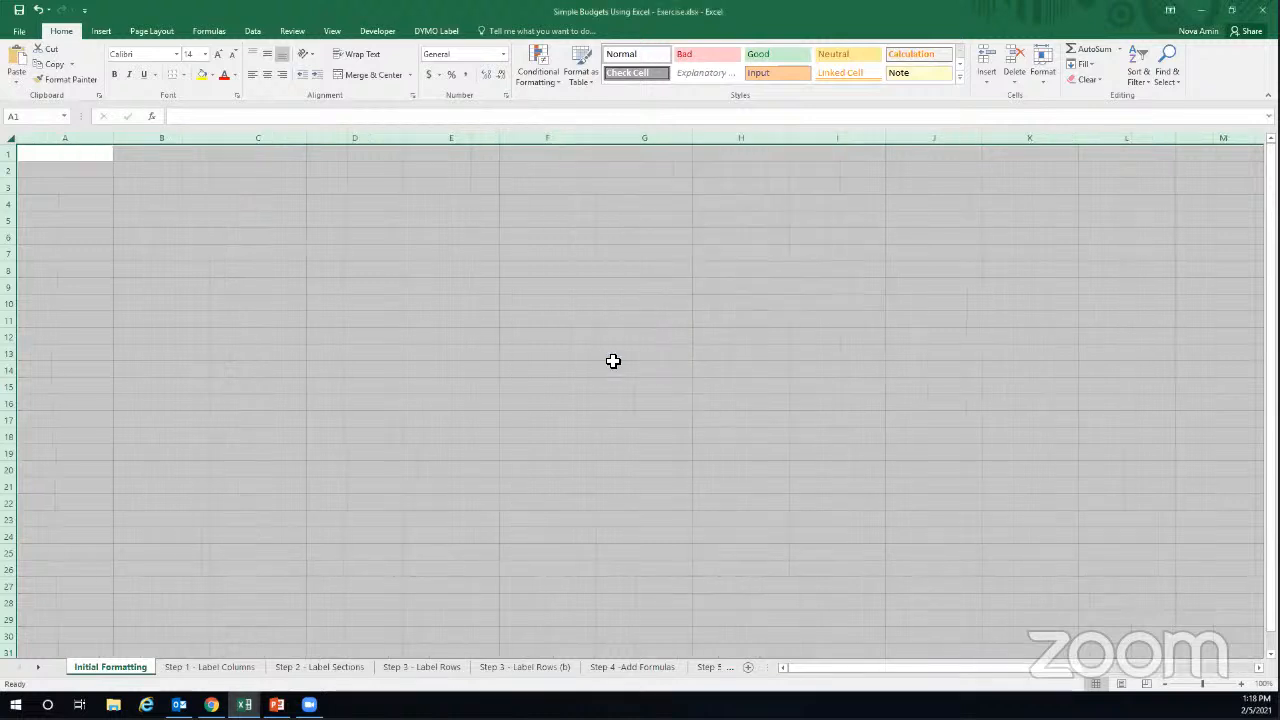
{"action": "left_click", "coordinate": [107, 171]}
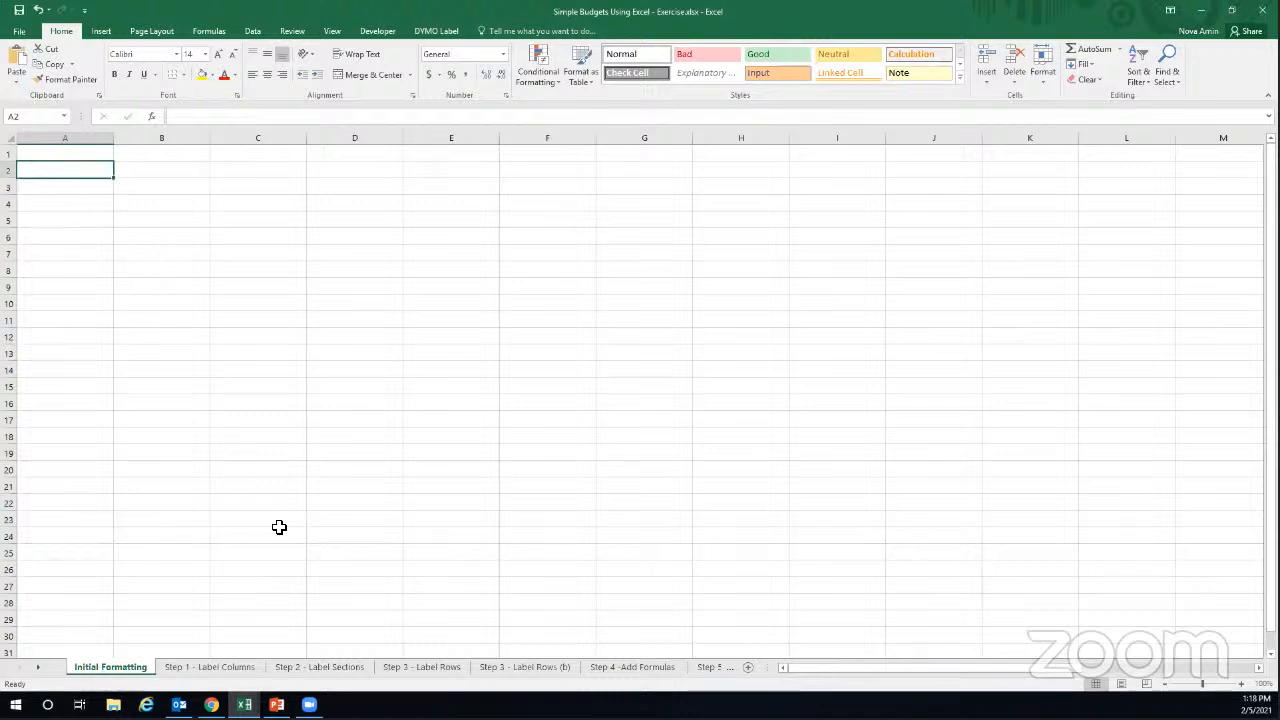
On the Step 1 - Label Columns sheet, enter the headings Month/Year in A1 and Category in B1.
{"action": "left_click", "coordinate": [193, 667]}
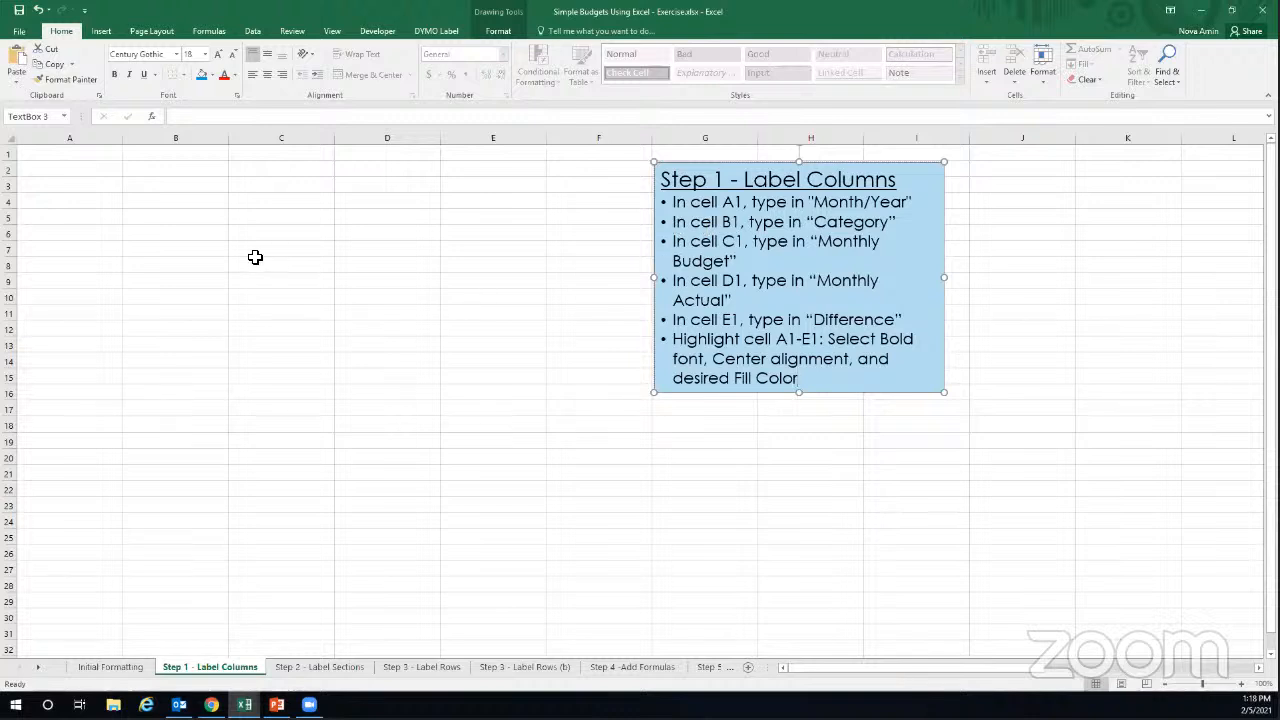
{"action": "left_click", "coordinate": [89, 155]}
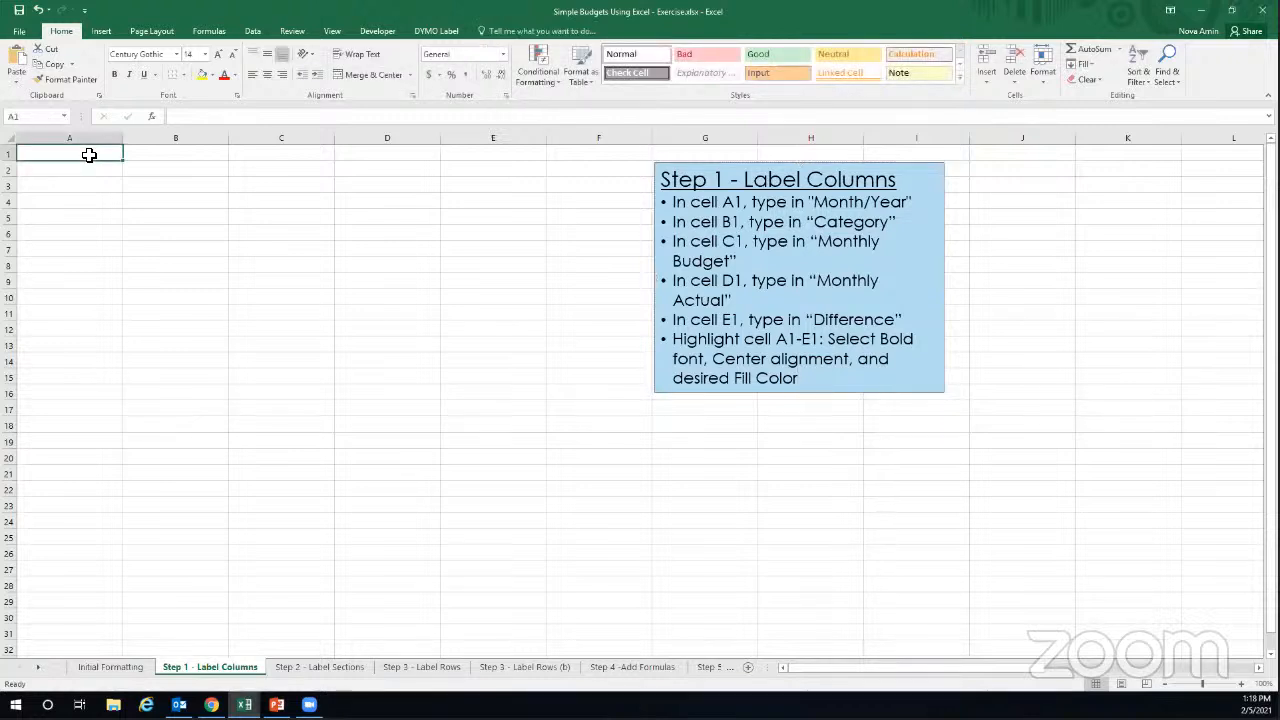
{"action": "type", "text": "Month"}
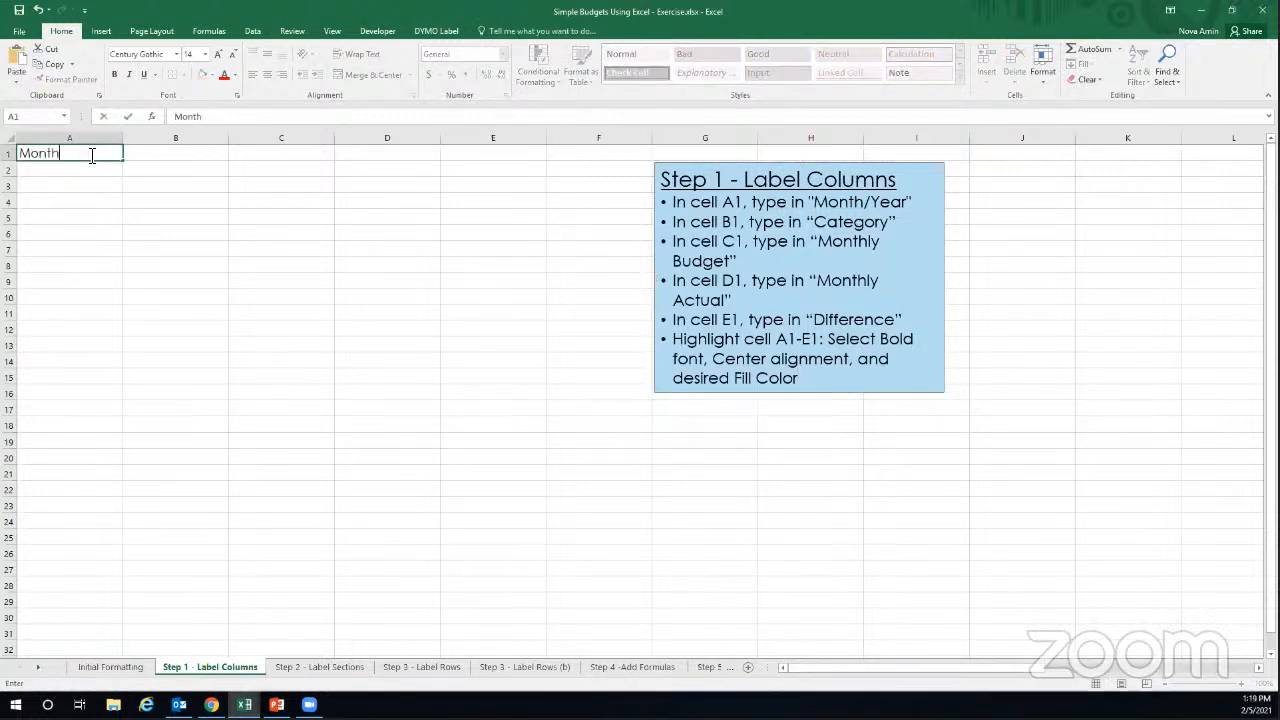
{"action": "type", "text": "/Year"}
{"action": "left_click", "coordinate": [147, 157]}
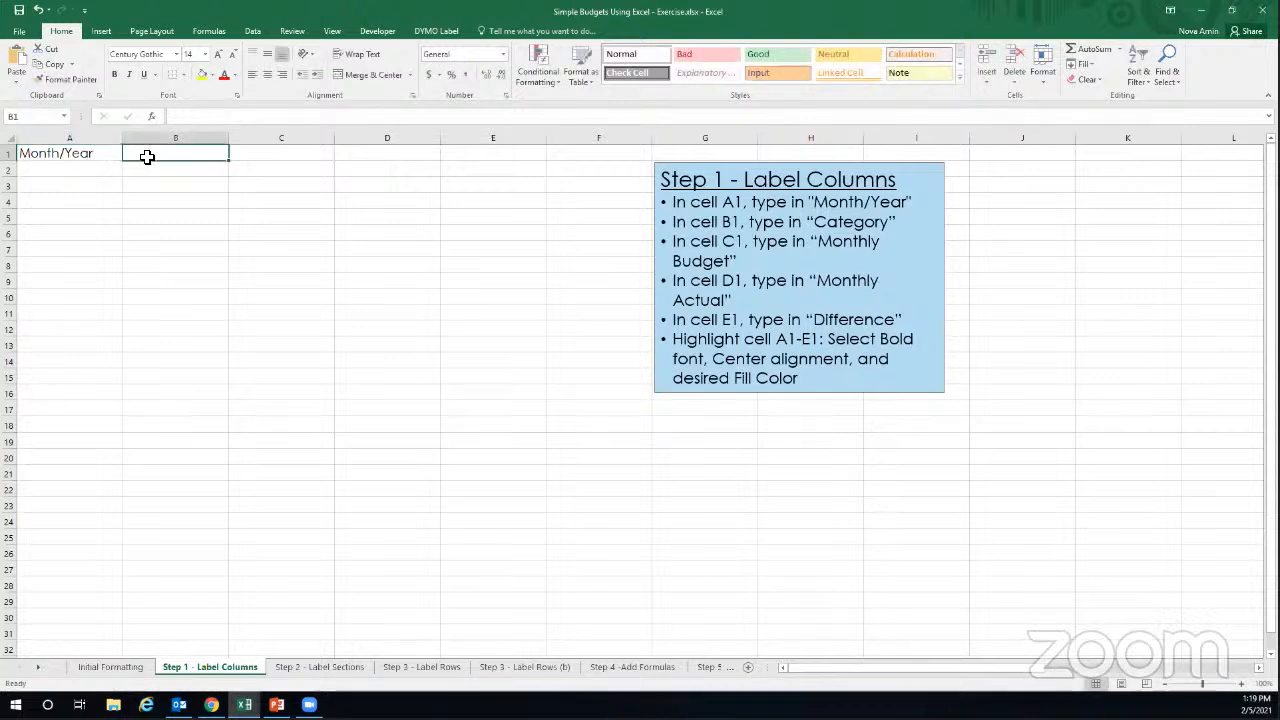
{"action": "type", "text": "Category"}
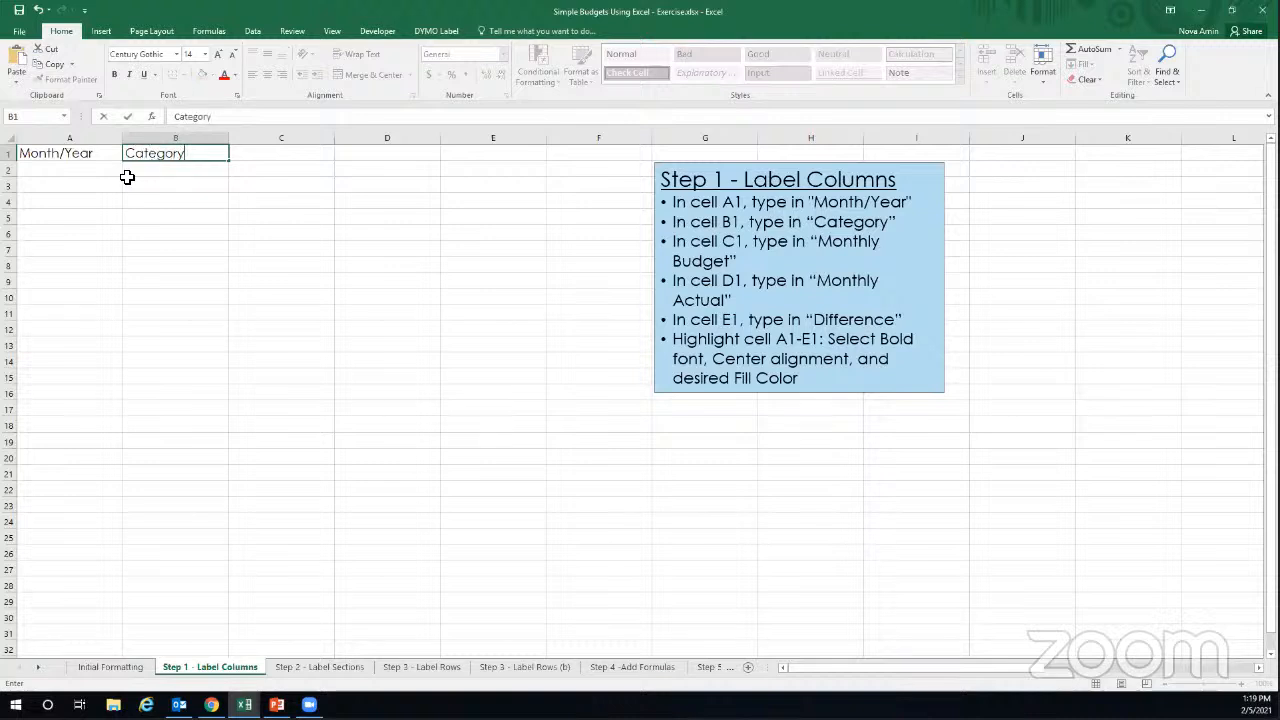
Enter the headings Monthly Budget in C1 and Monthly Actual in D1.
{"action": "left_click", "coordinate": [259, 153]}
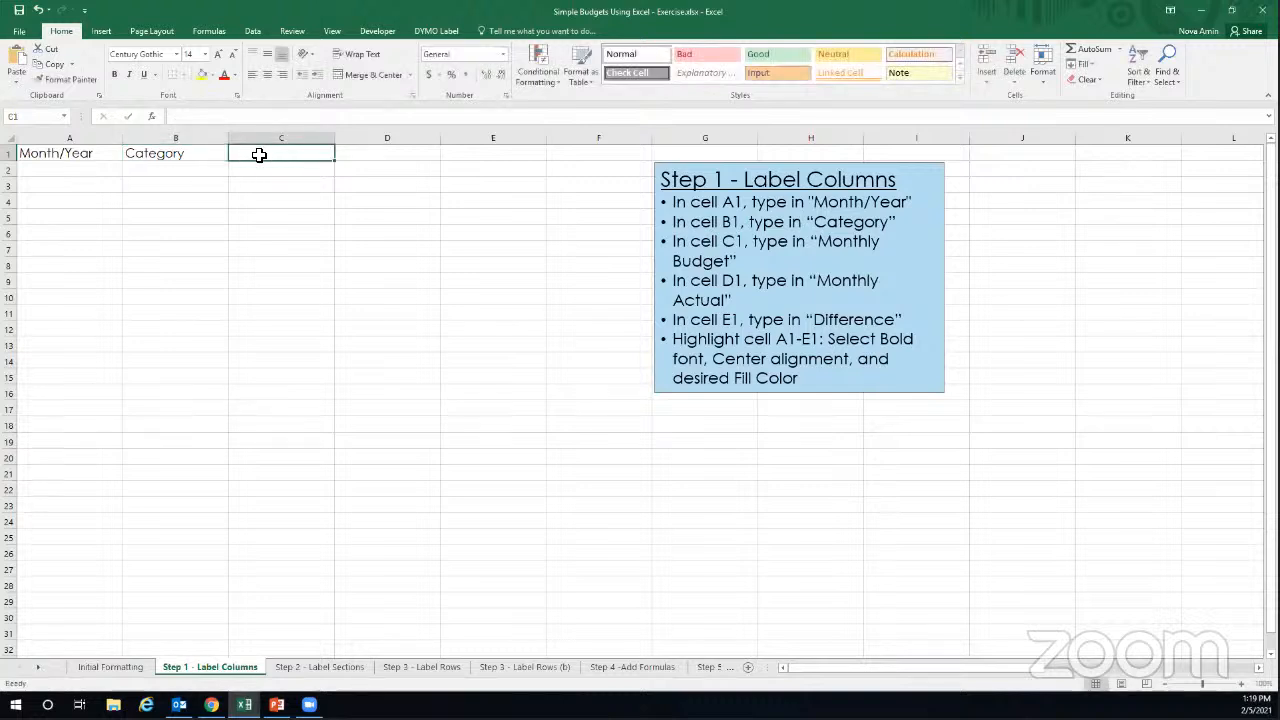
{"action": "type", "text": "Monthly "}
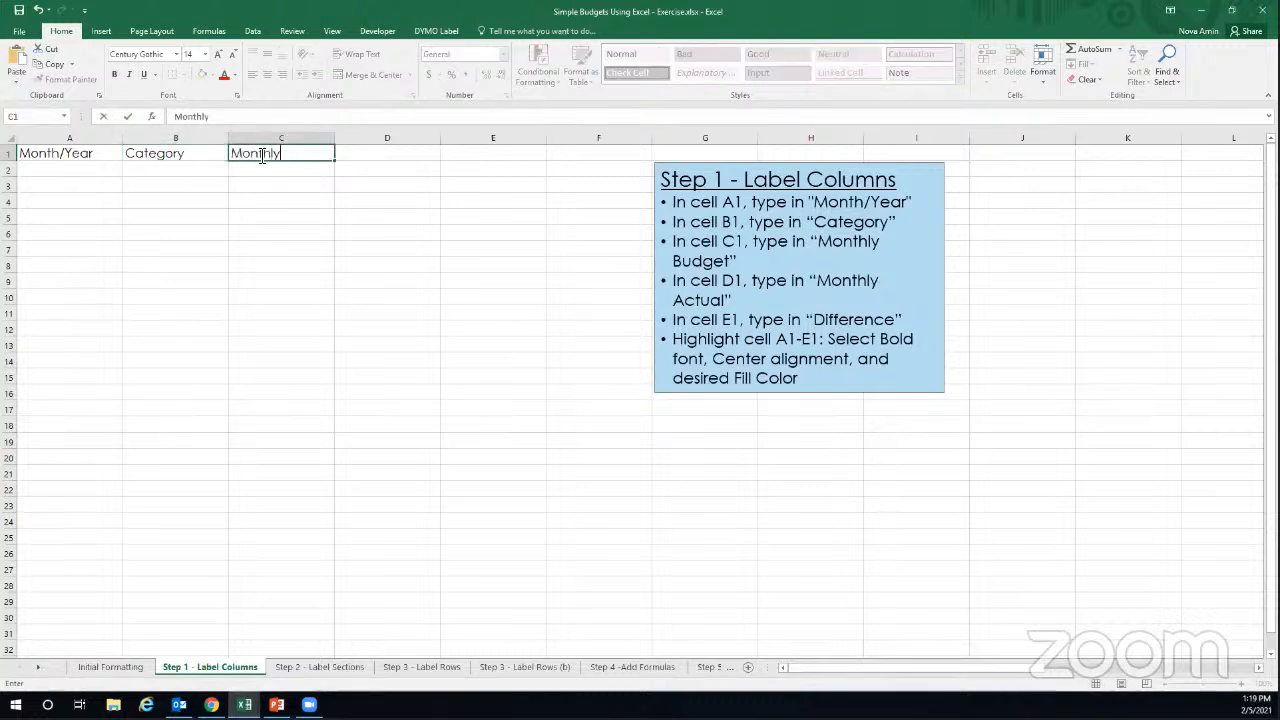
{"action": "type", "text": "Budget"}
{"action": "left_click", "coordinate": [360, 160]}
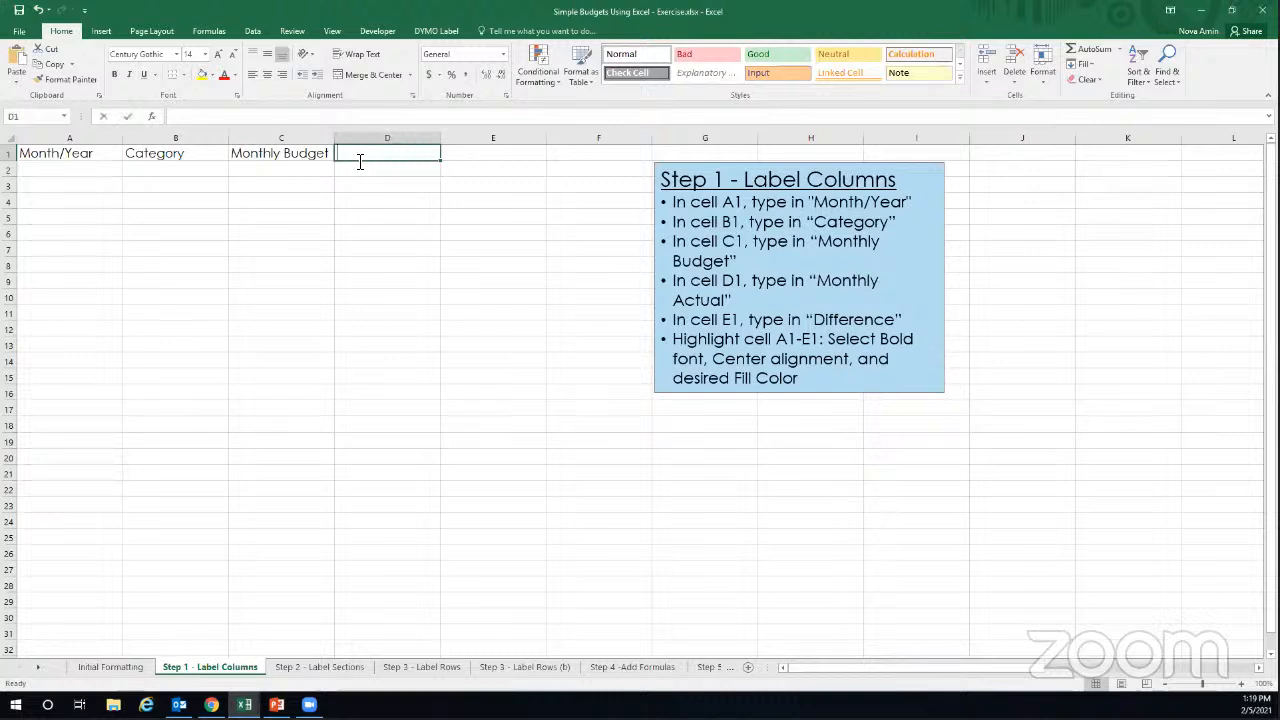
{"action": "type", "text": "Monthly"}
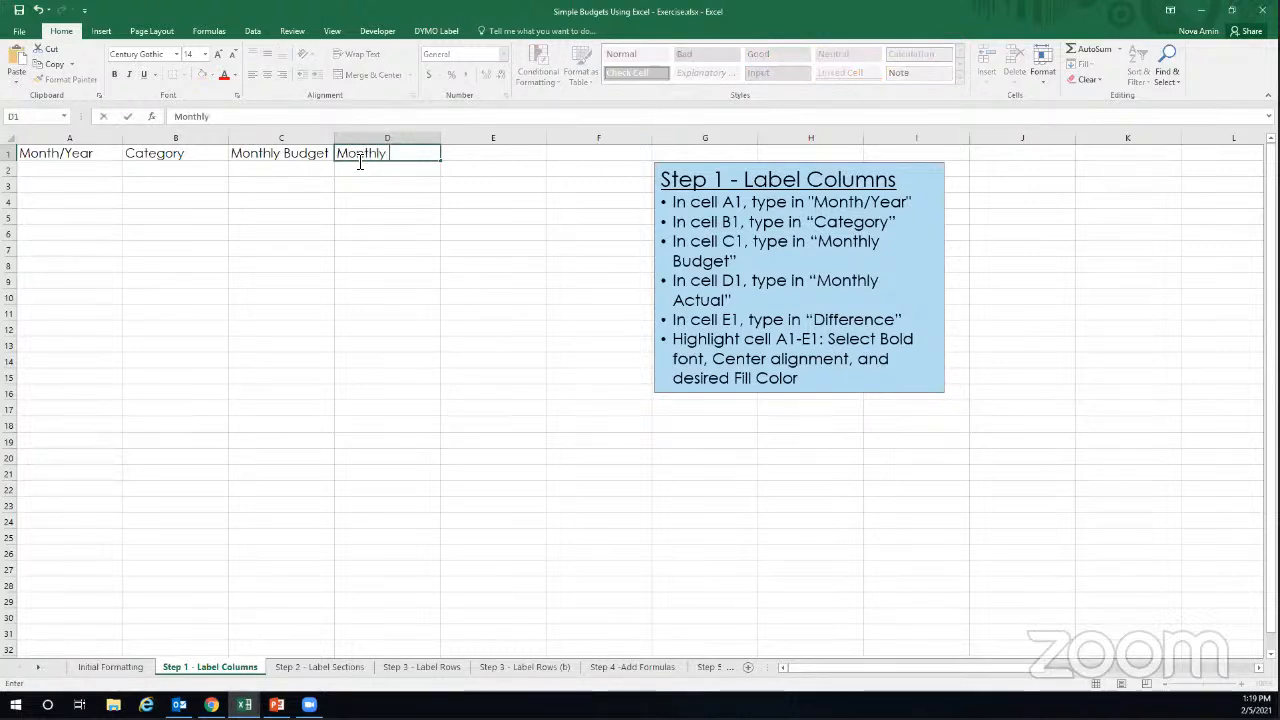
{"action": "type", "text": " Actual"}
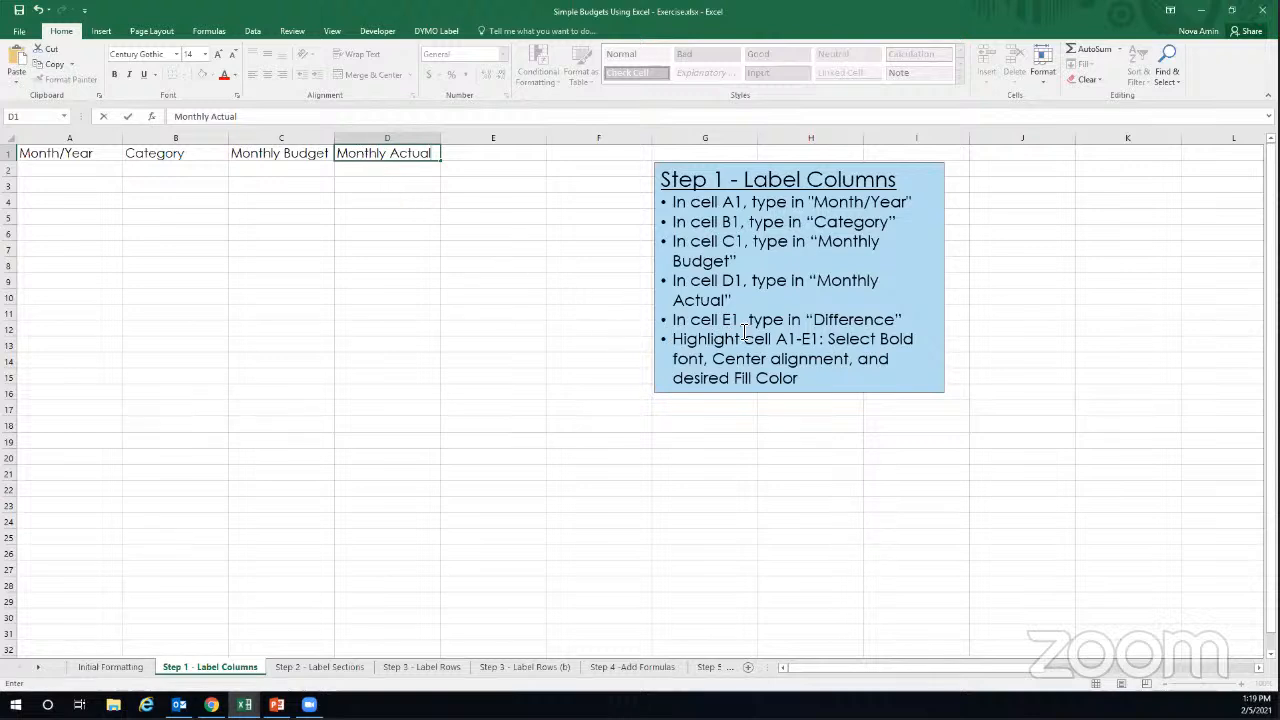
{"action": "left_click", "coordinate": [522, 157]}
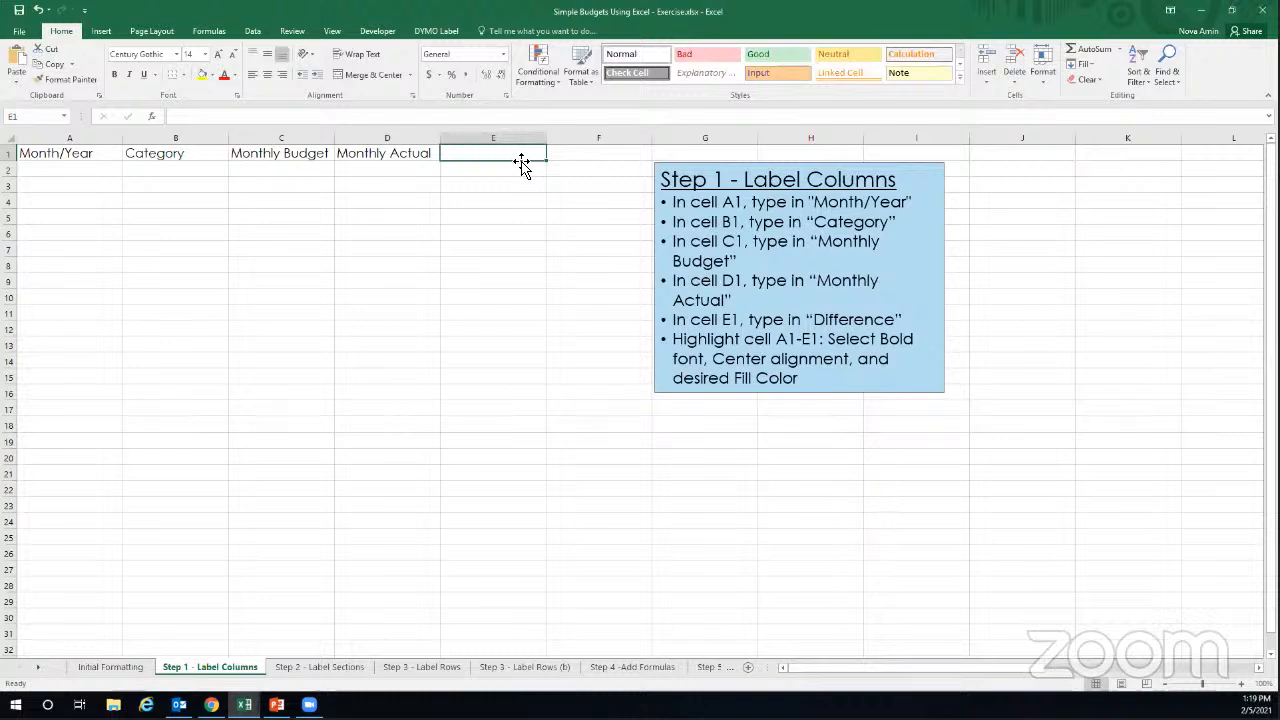
Enter the heading Difference in cell E1.
{"action": "type", "text": "Difference"}
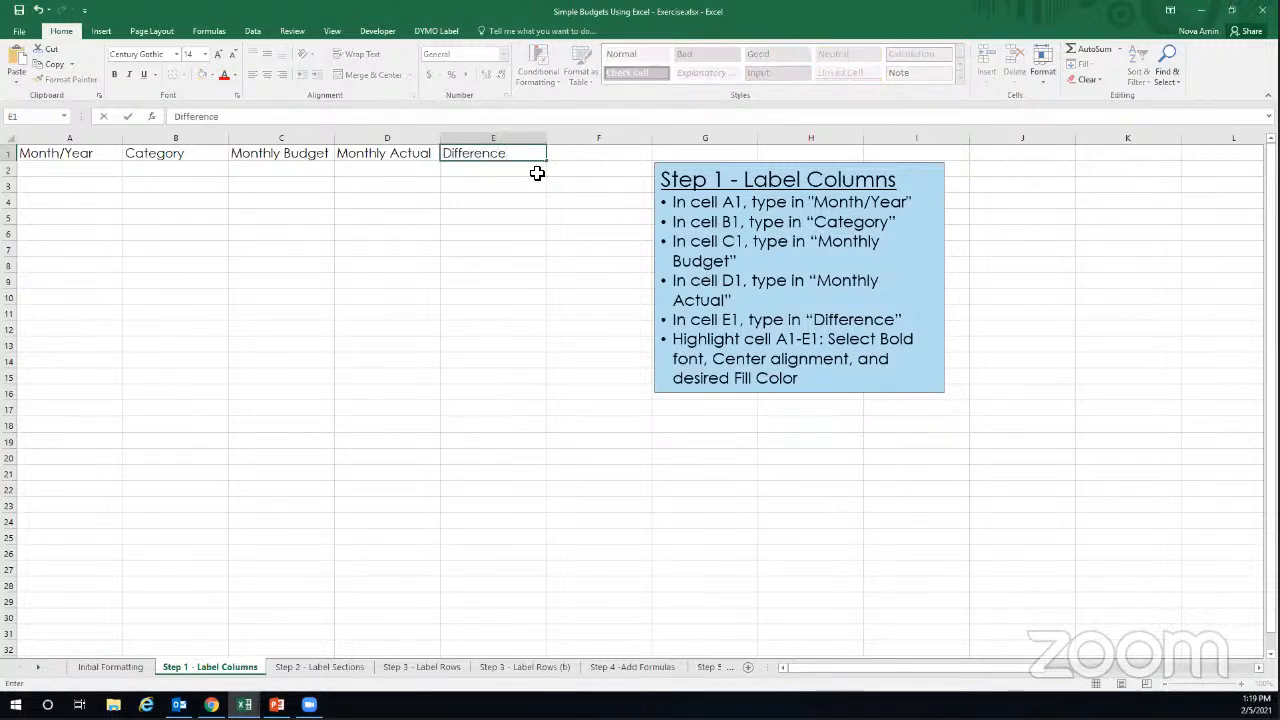
{"action": "left_click", "coordinate": [535, 175]}
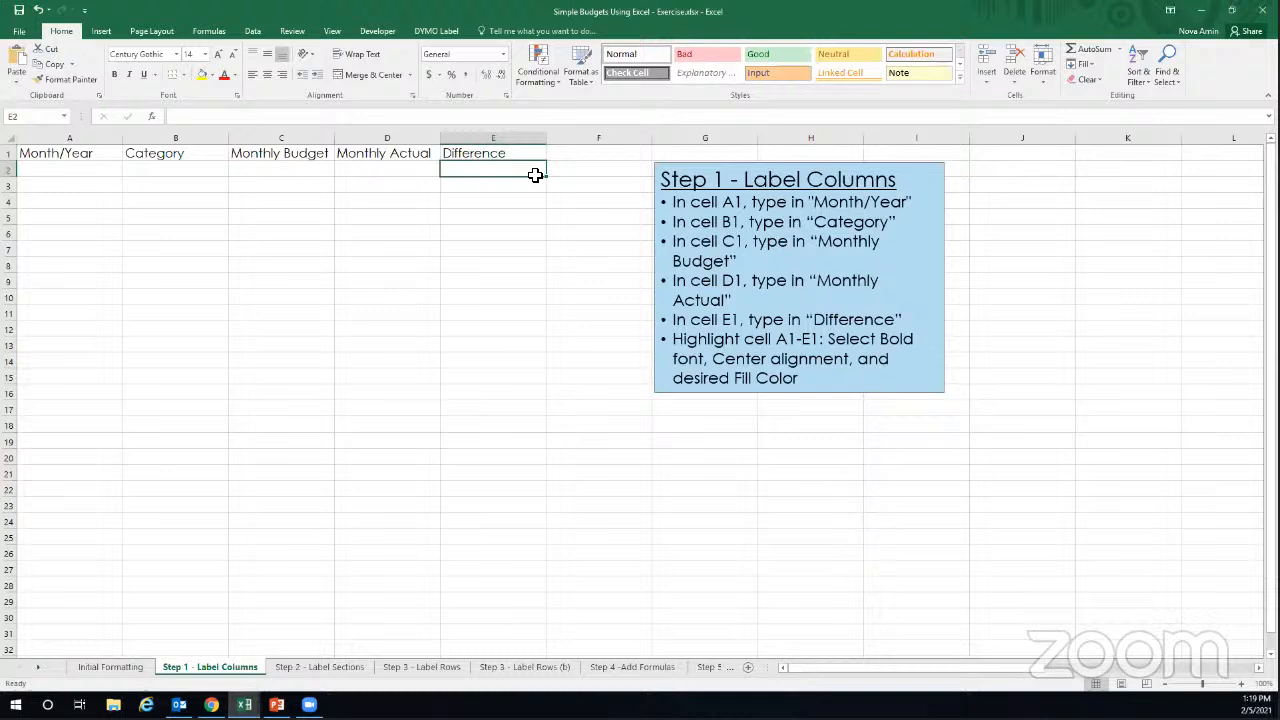
Make the column headings in A1:E1 bold and center-align them.
{"action": "left_click", "coordinate": [45, 155]}
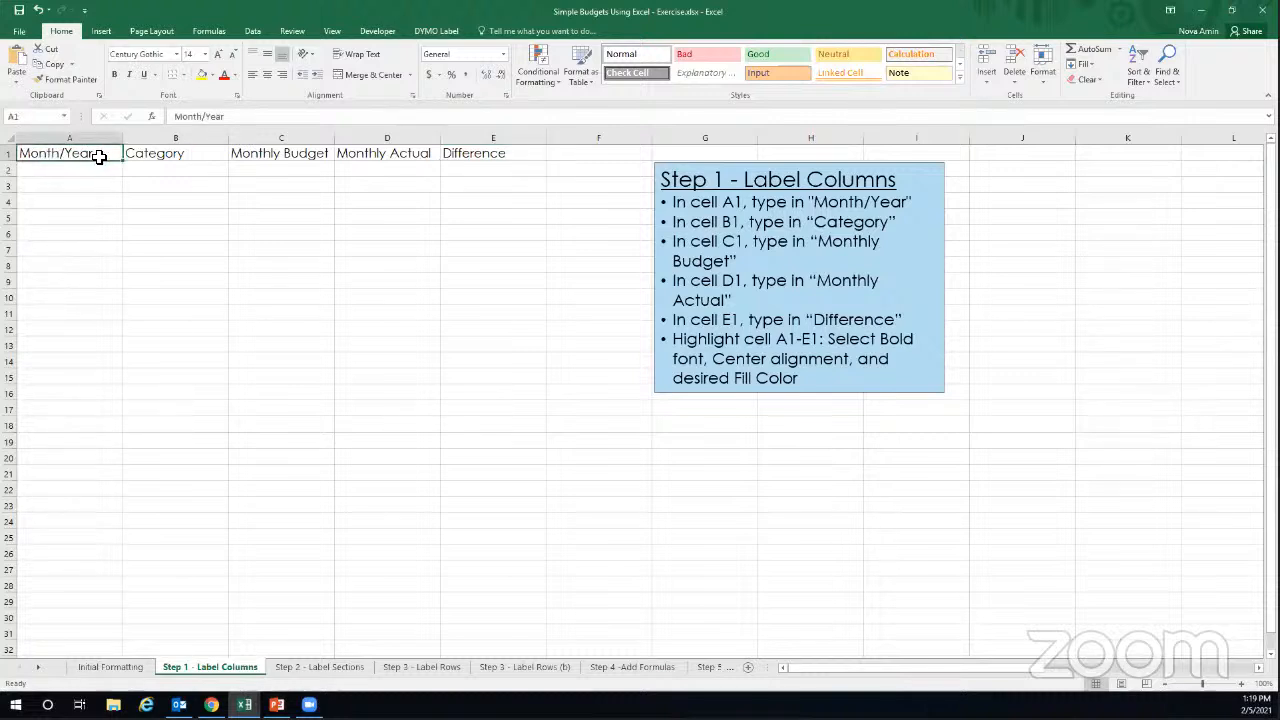
{"action": "left_click_drag", "start_coordinate": [99, 156], "coordinate": [491, 156]}
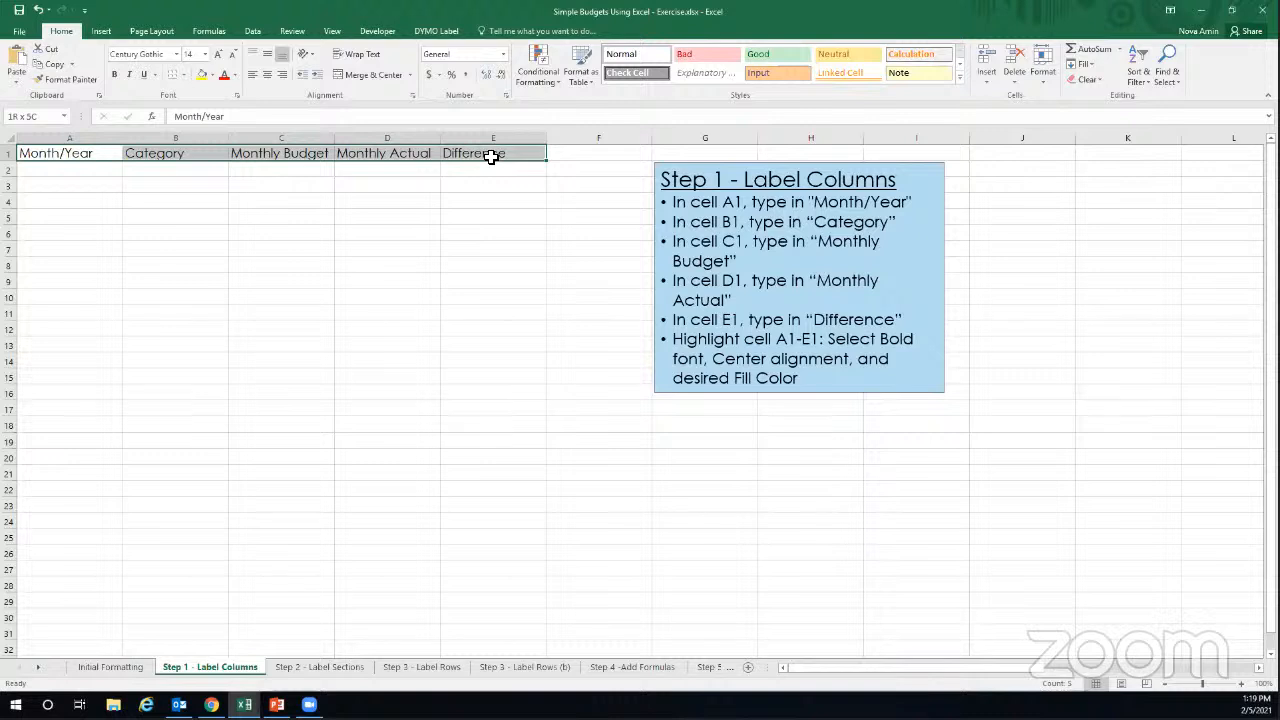
{"action": "left_click_drag", "start_coordinate": [491, 156], "coordinate": [491, 156]}
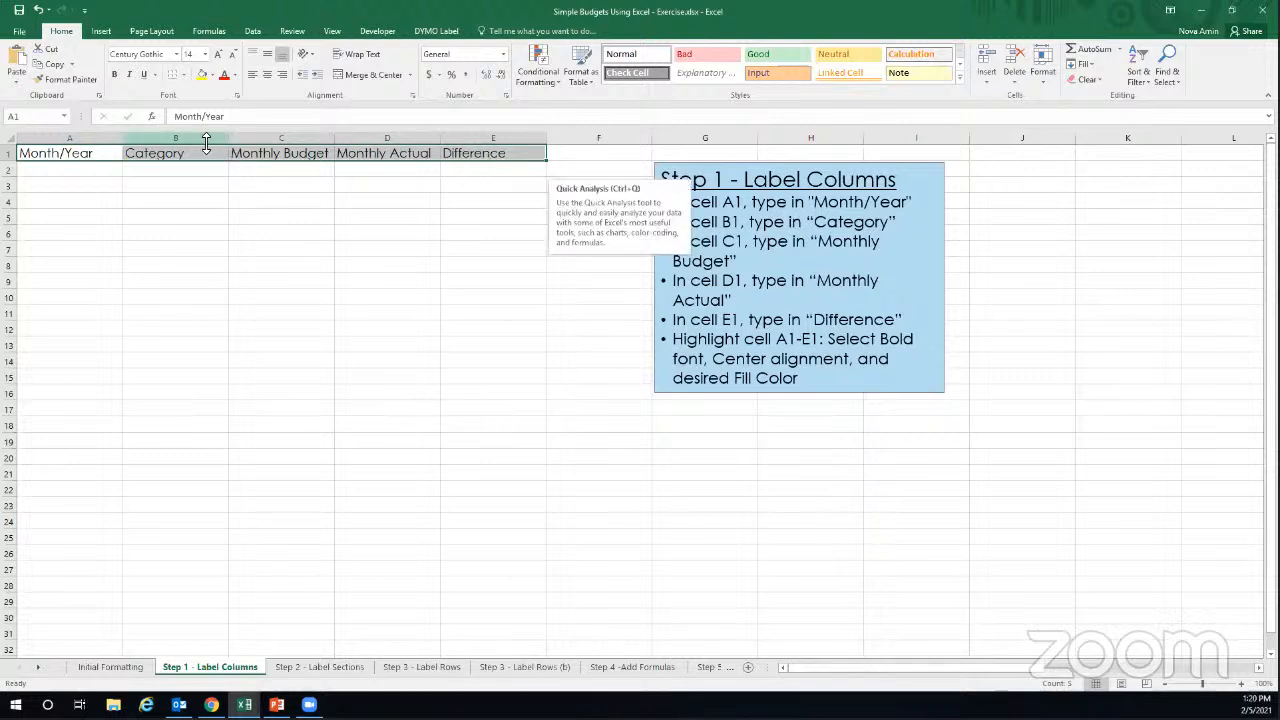
{"action": "left_click", "coordinate": [116, 75]}
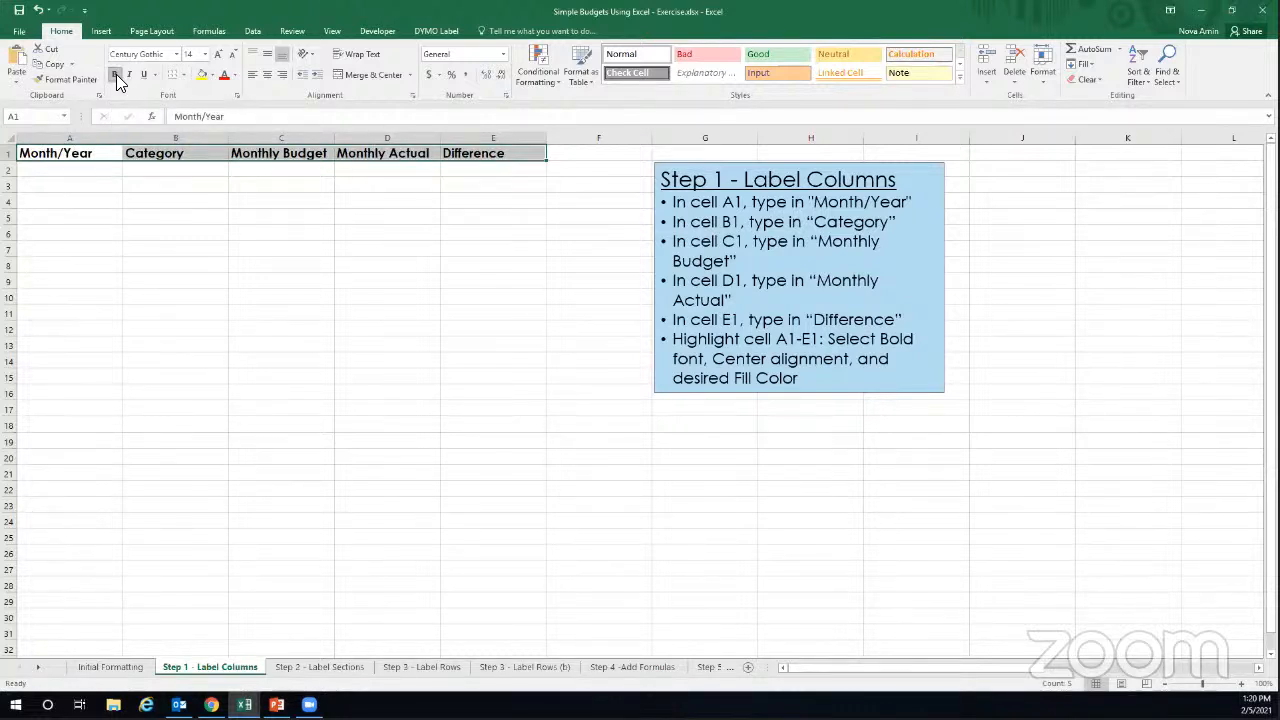
{"action": "left_click", "coordinate": [267, 76]}
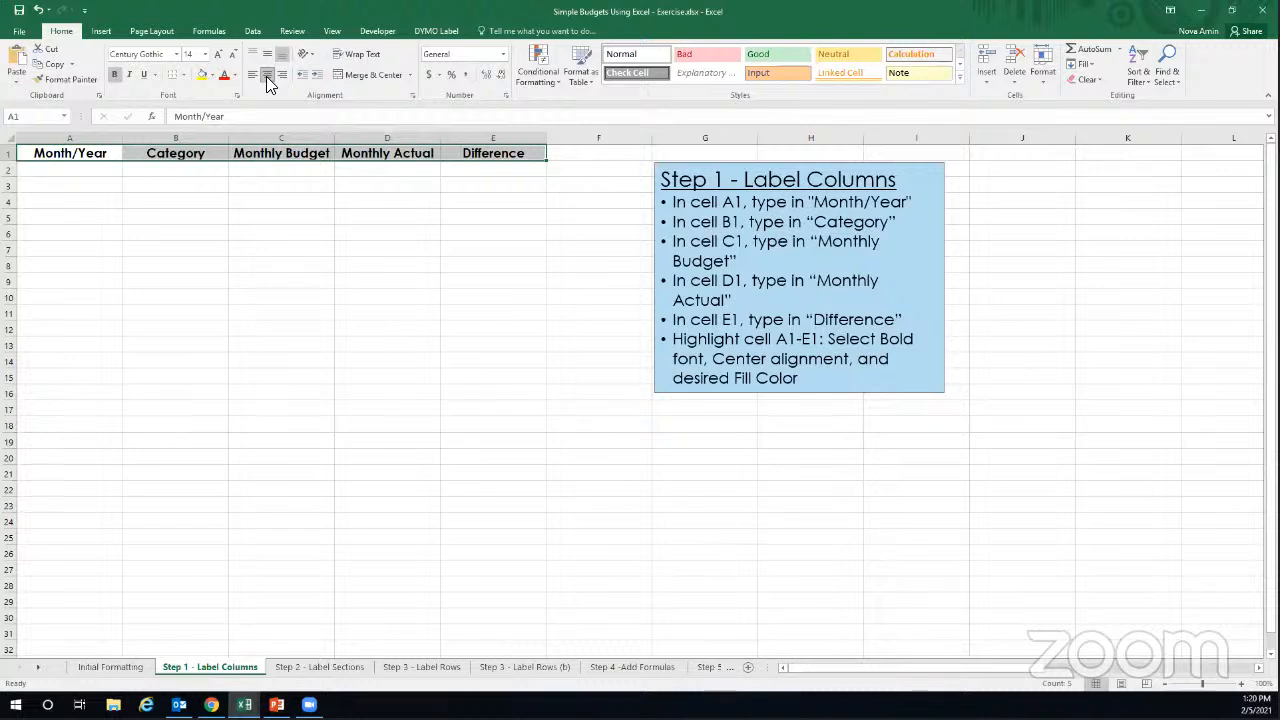
Fill the heading cells A1:E1 with a light blue theme color.
{"action": "left_click", "coordinate": [211, 76]}
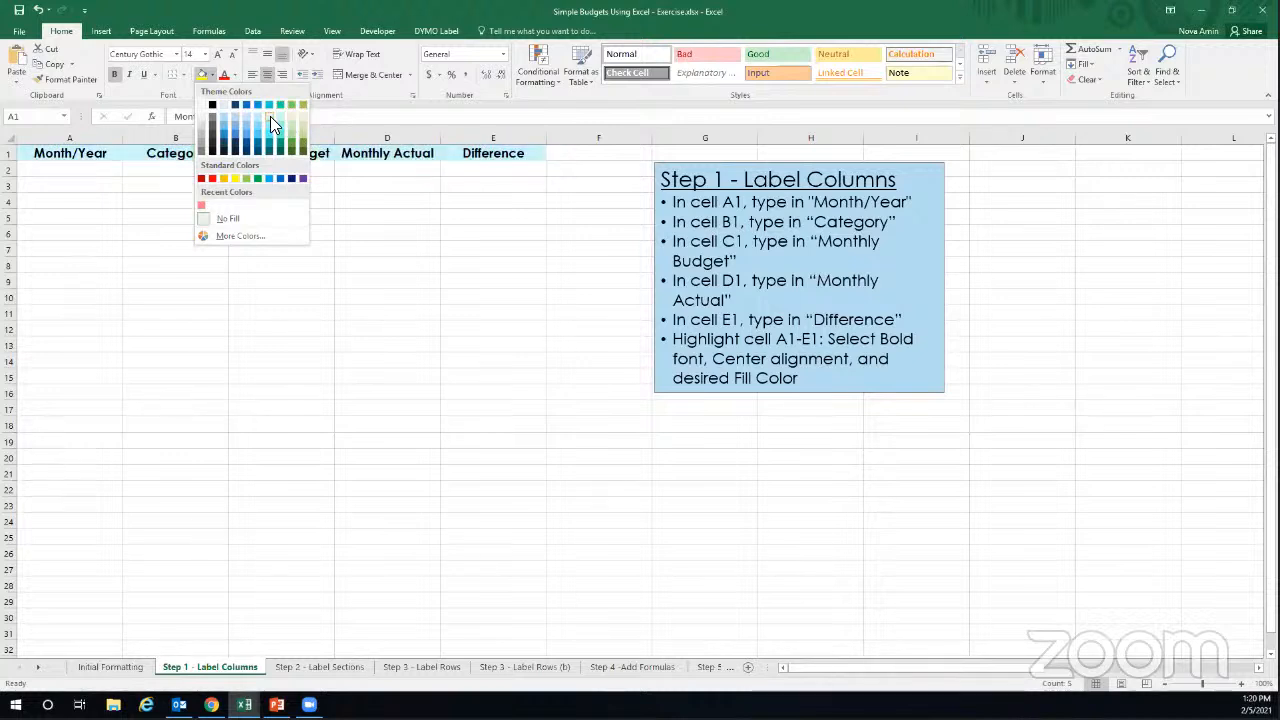
{"action": "left_click", "coordinate": [226, 118]}
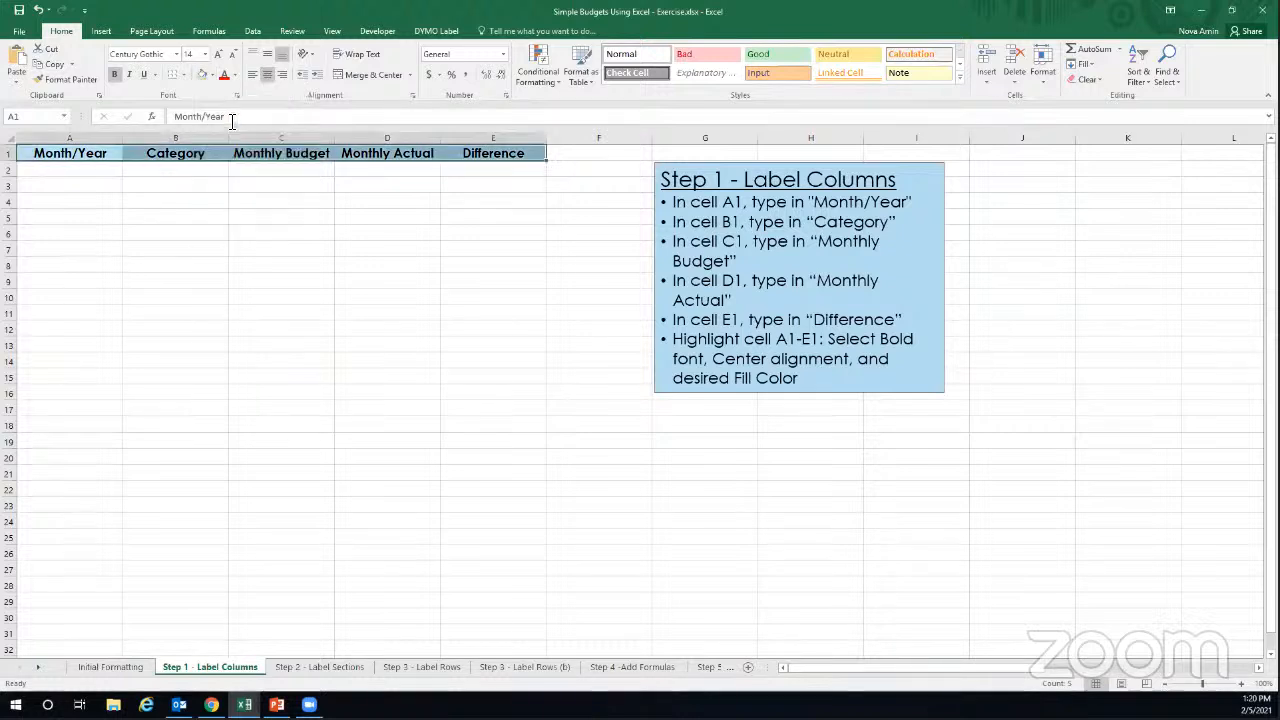
{"action": "left_click", "coordinate": [251, 184]}
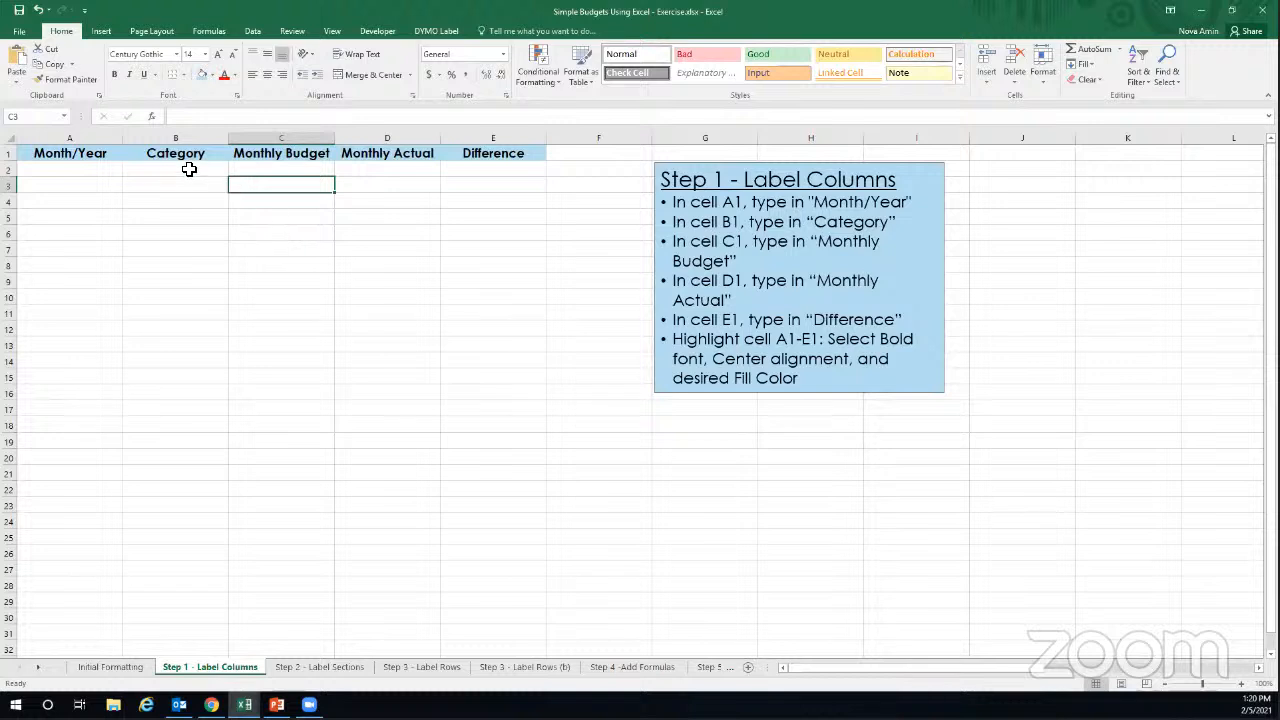
On the Step 2 - Label Sections sheet, enter the section label Income in A2 and make it bold.
{"action": "left_click", "coordinate": [323, 667]}
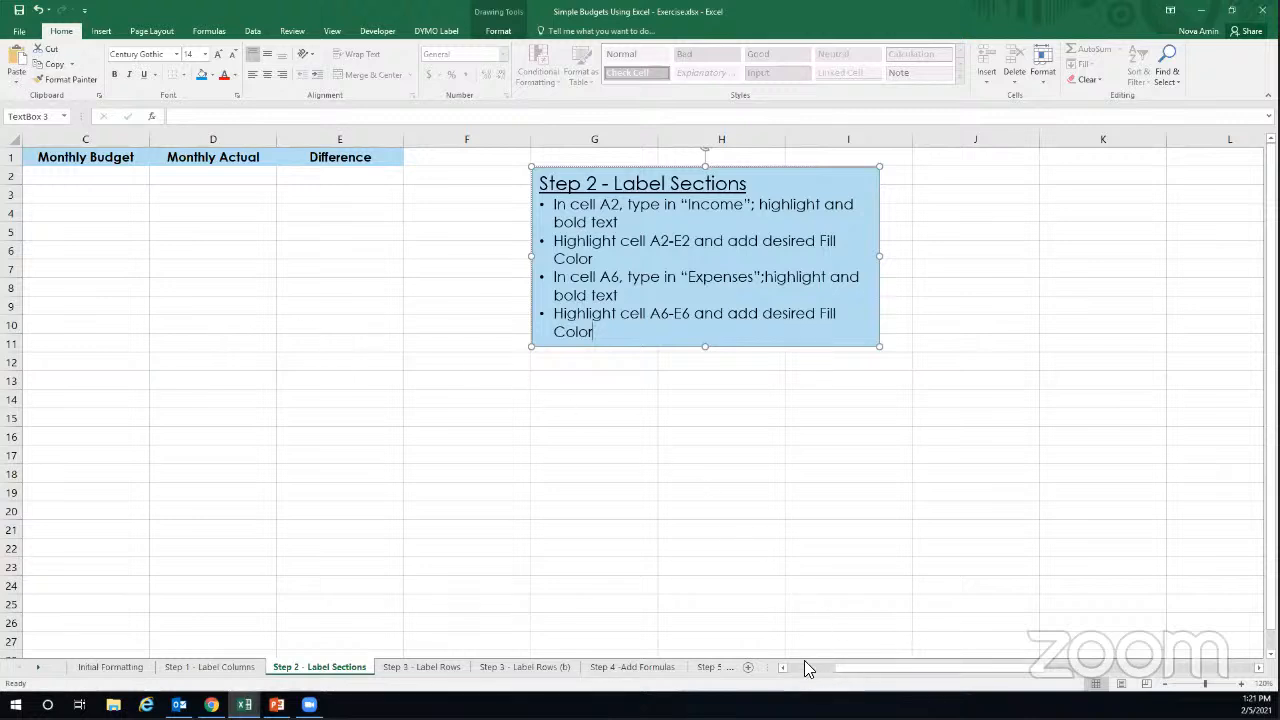
{"action": "left_click_drag", "start_coordinate": [854, 666], "coordinate": [790, 678]}
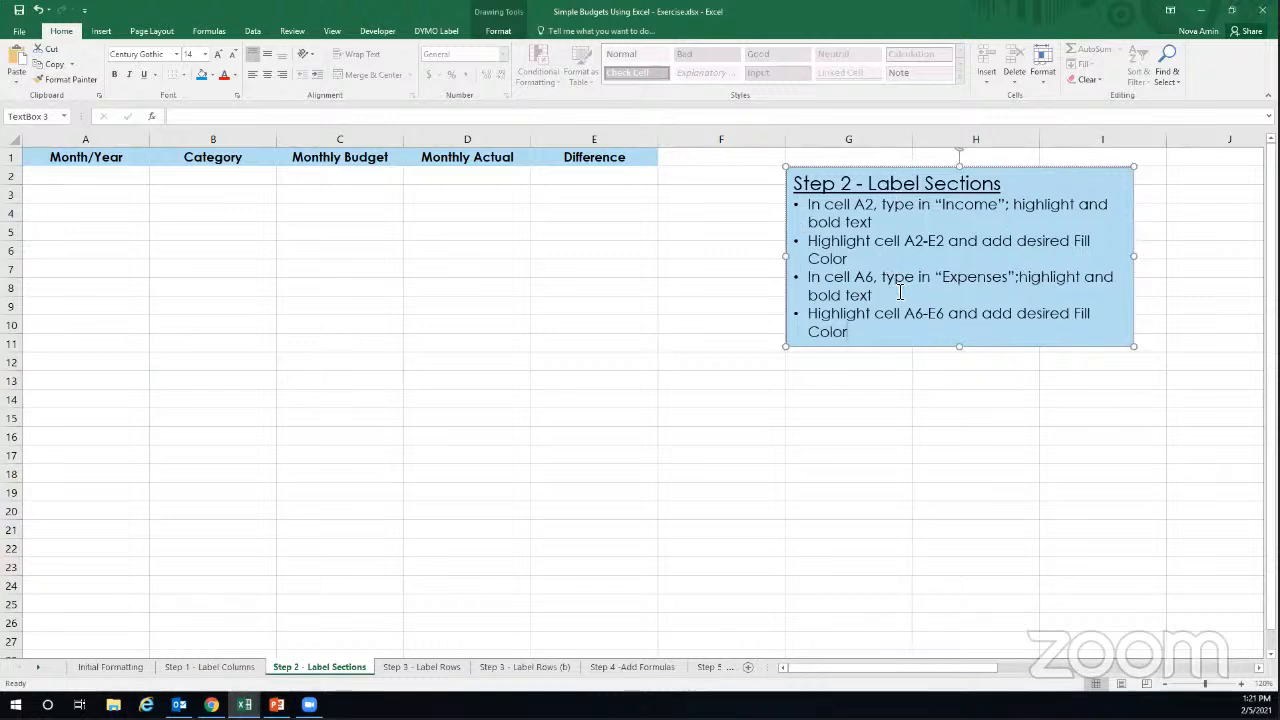
{"action": "left_click", "coordinate": [917, 378]}
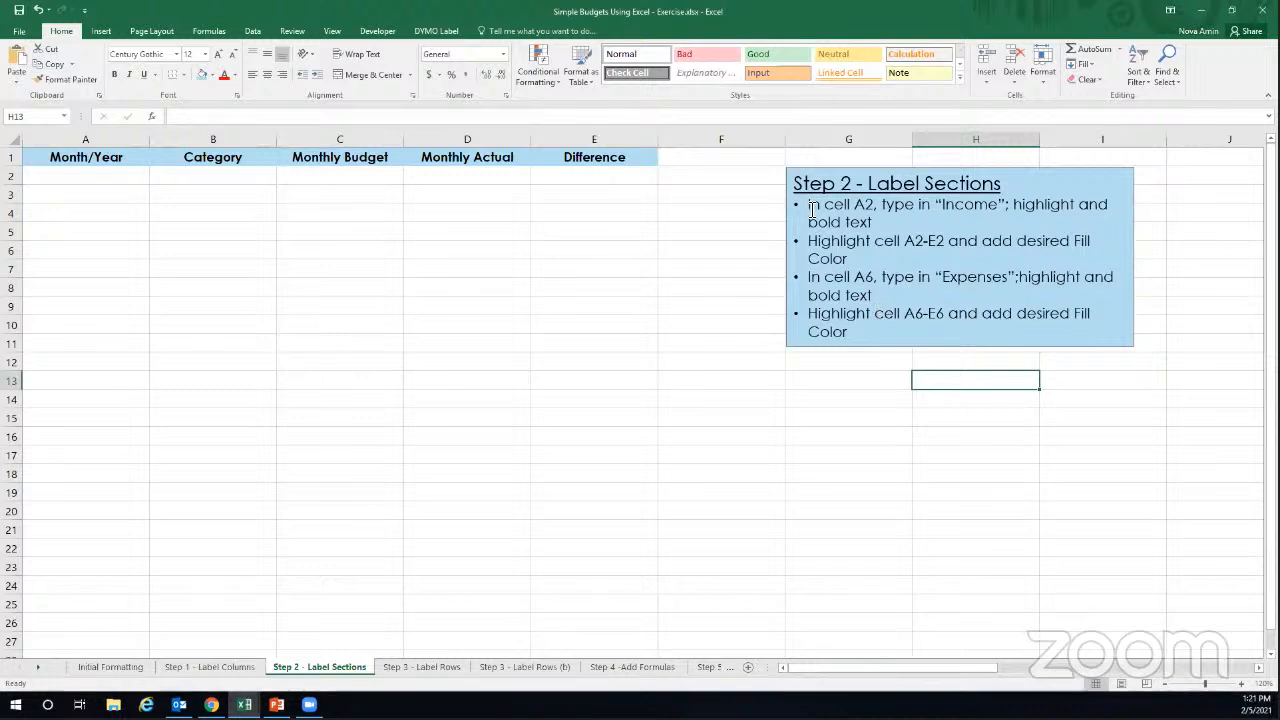
{"action": "left_click", "coordinate": [75, 177]}
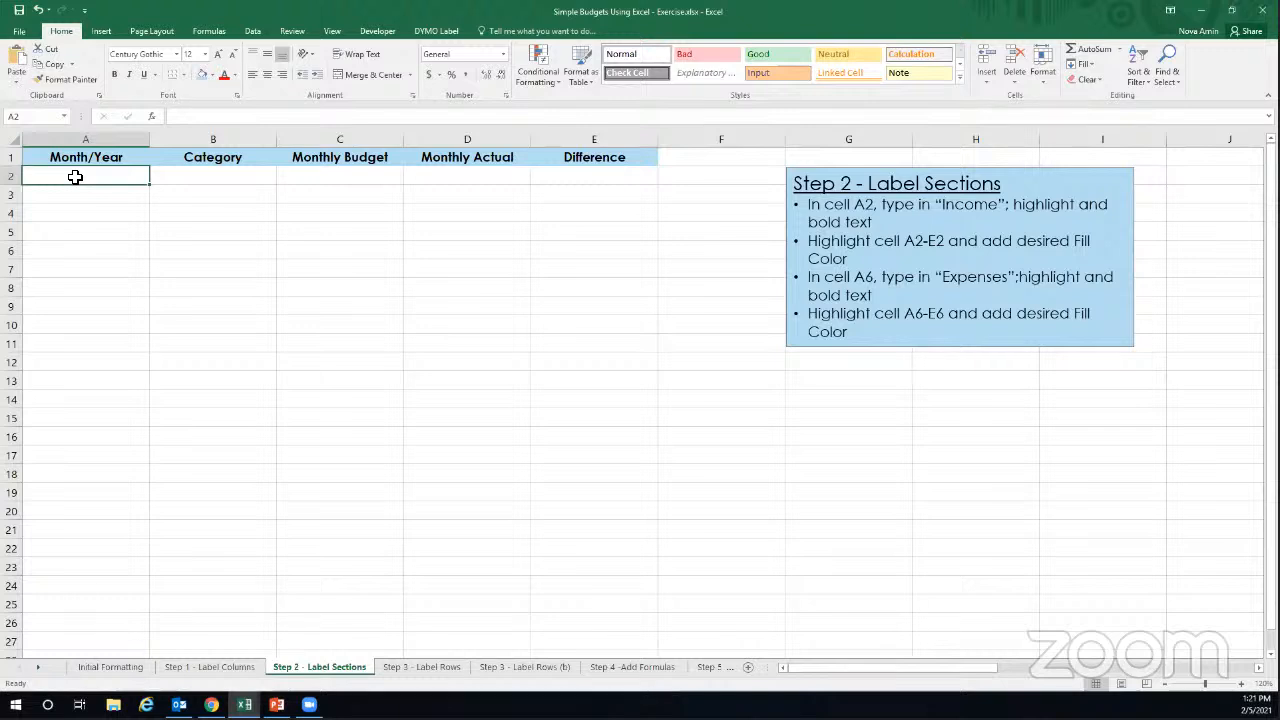
{"action": "type", "text": "Income"}
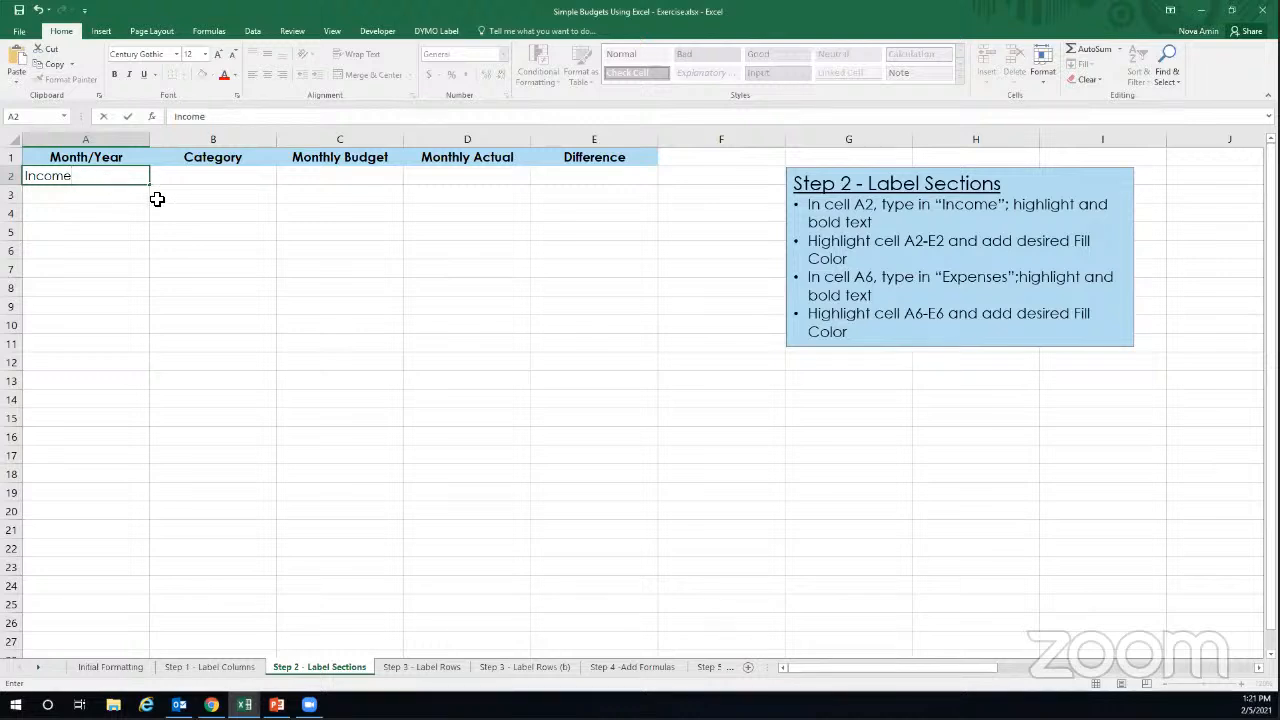
{"action": "left_click", "coordinate": [157, 199]}
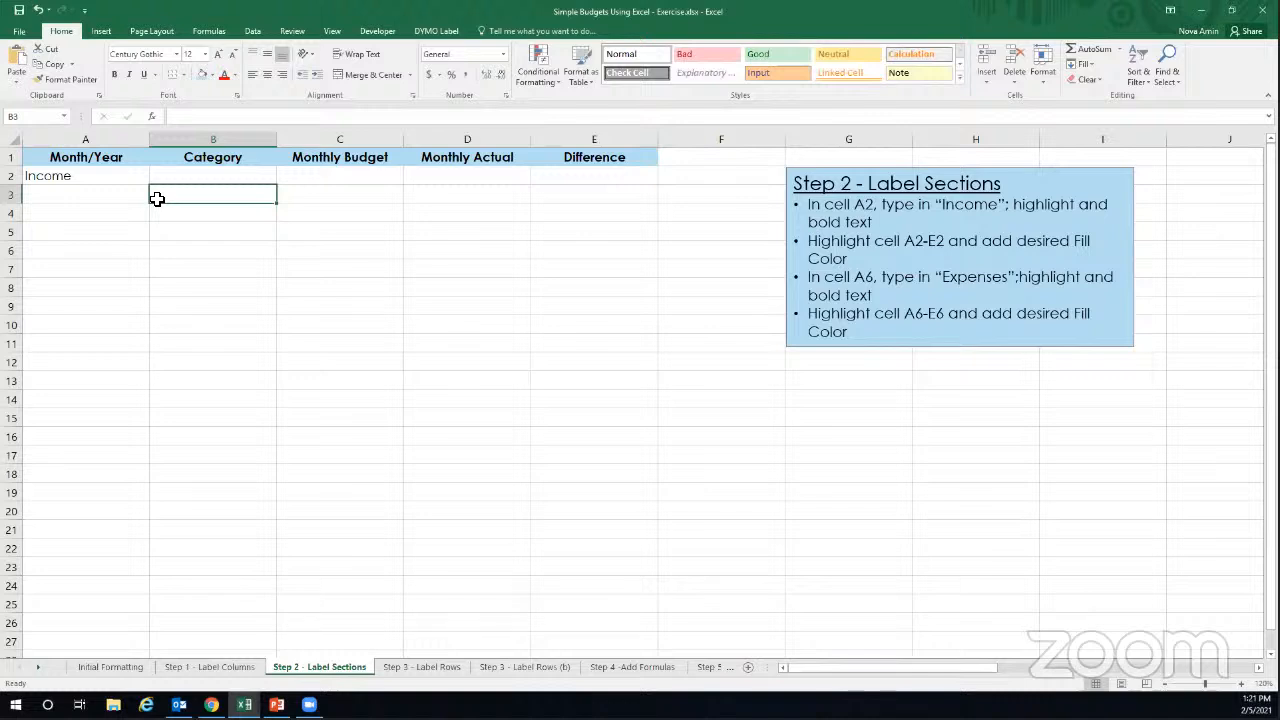
{"action": "left_click", "coordinate": [107, 177]}
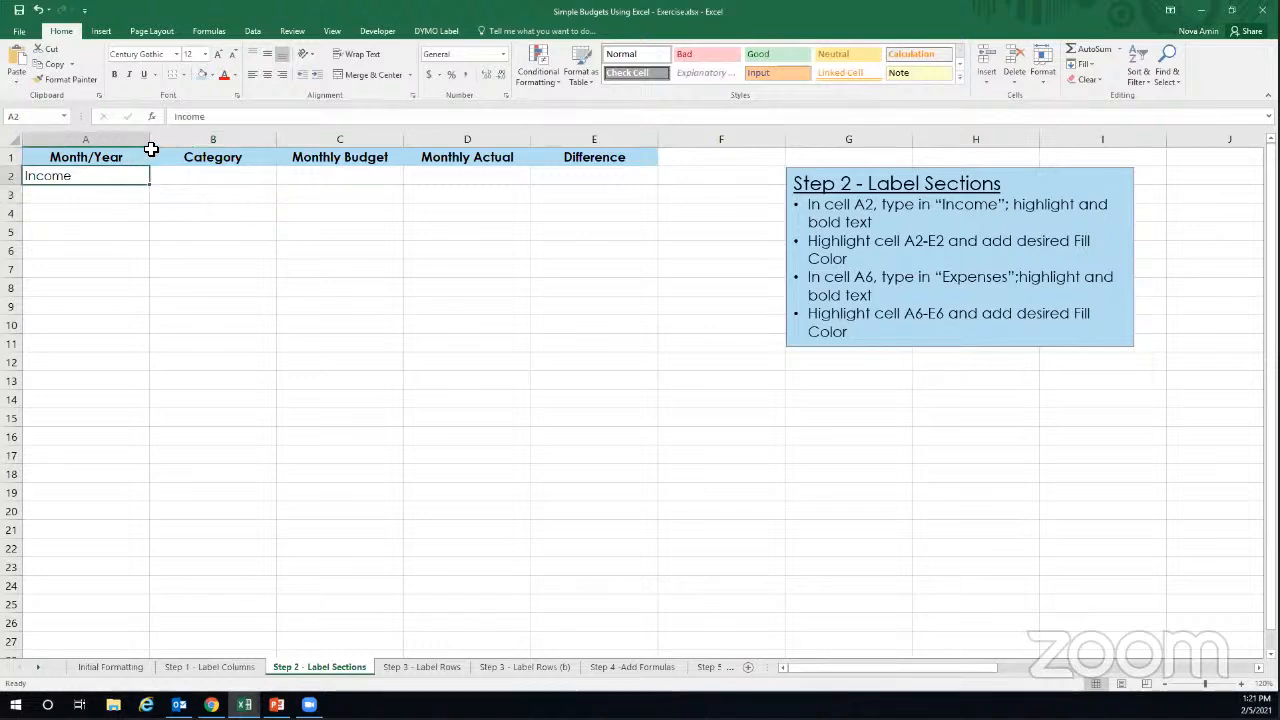
{"action": "left_click", "coordinate": [116, 77]}
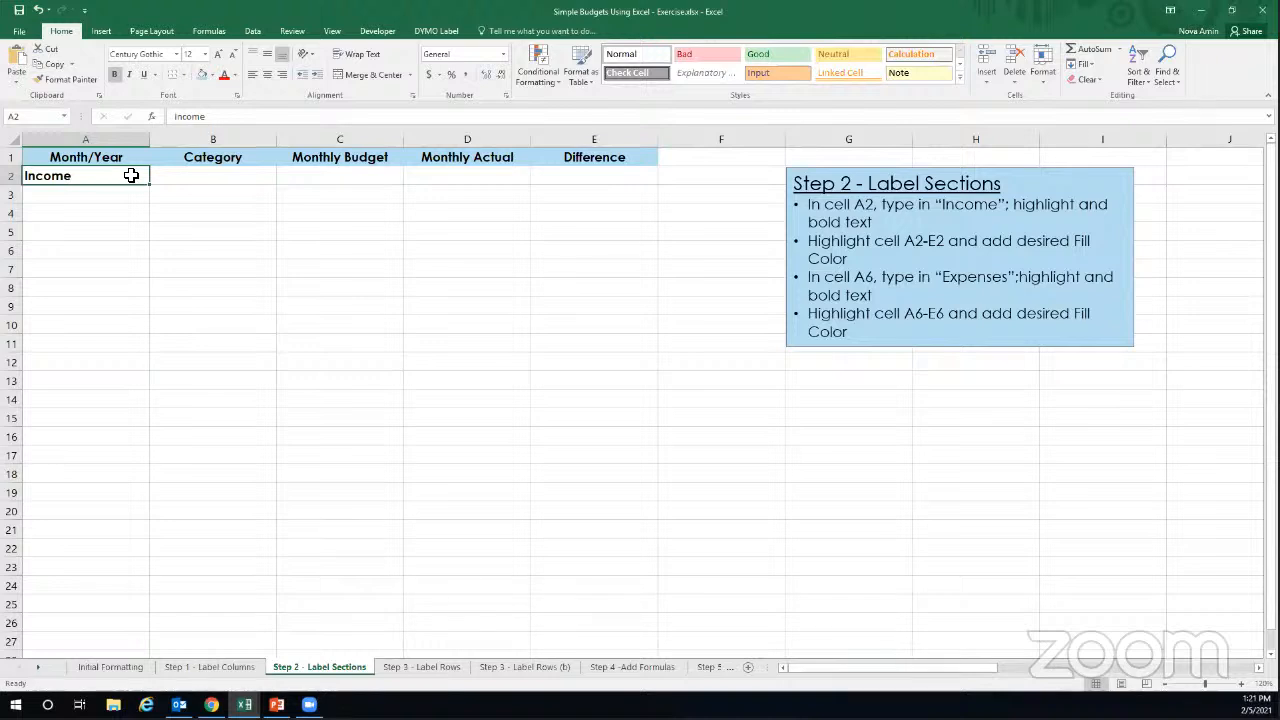
Fill the Income row cells A2:E2 with a light green theme color.
{"action": "left_click_drag", "start_coordinate": [148, 177], "coordinate": [560, 175]}
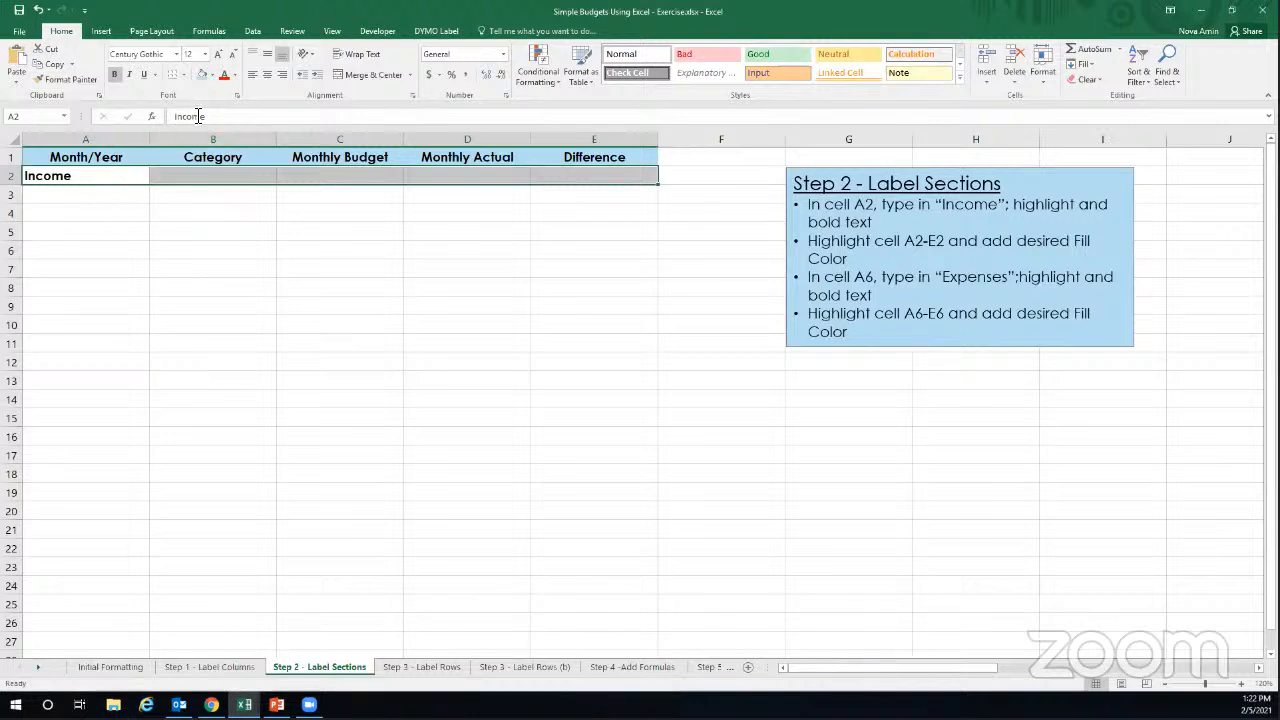
{"action": "left_click", "coordinate": [211, 75]}
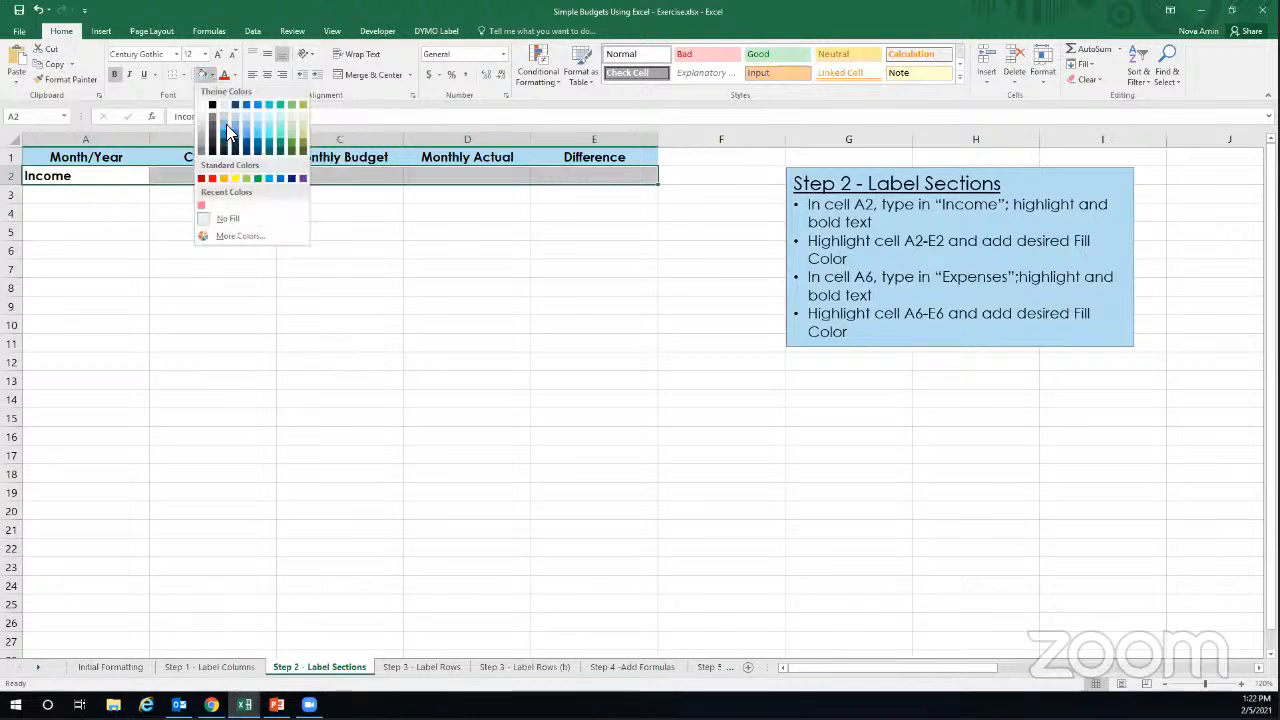
{"action": "left_click", "coordinate": [290, 118]}
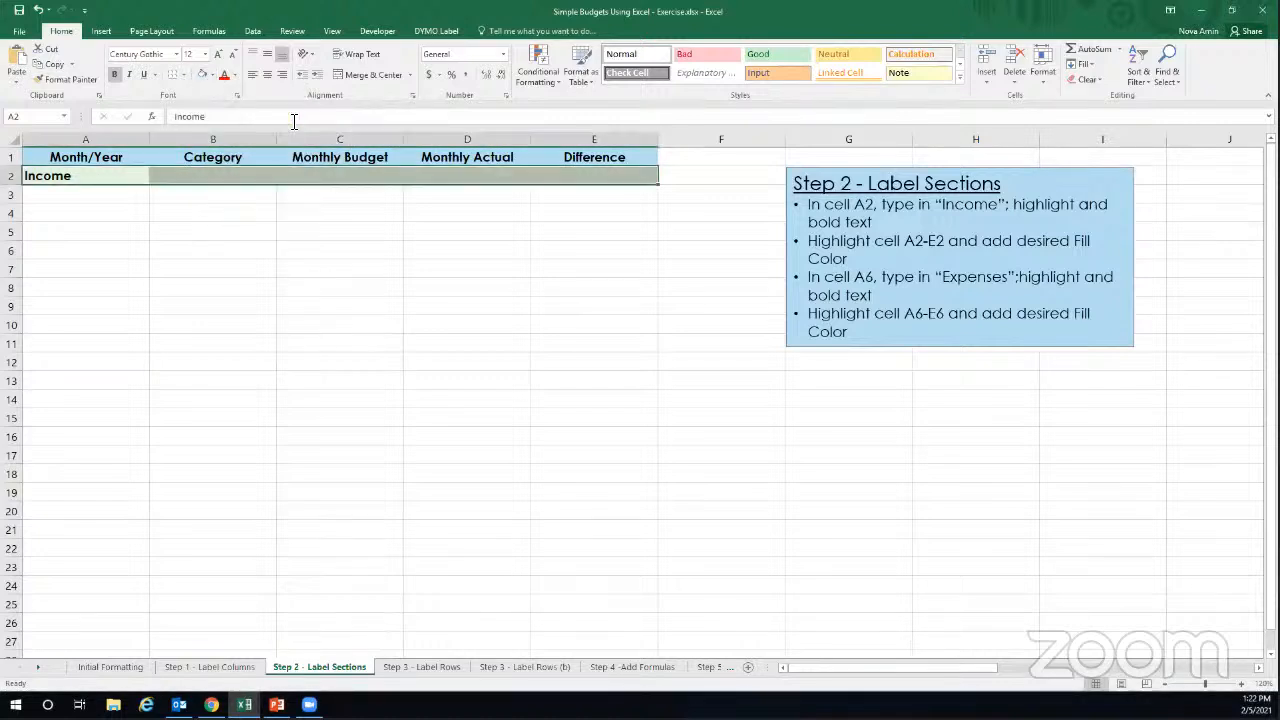
{"action": "left_click", "coordinate": [229, 199]}
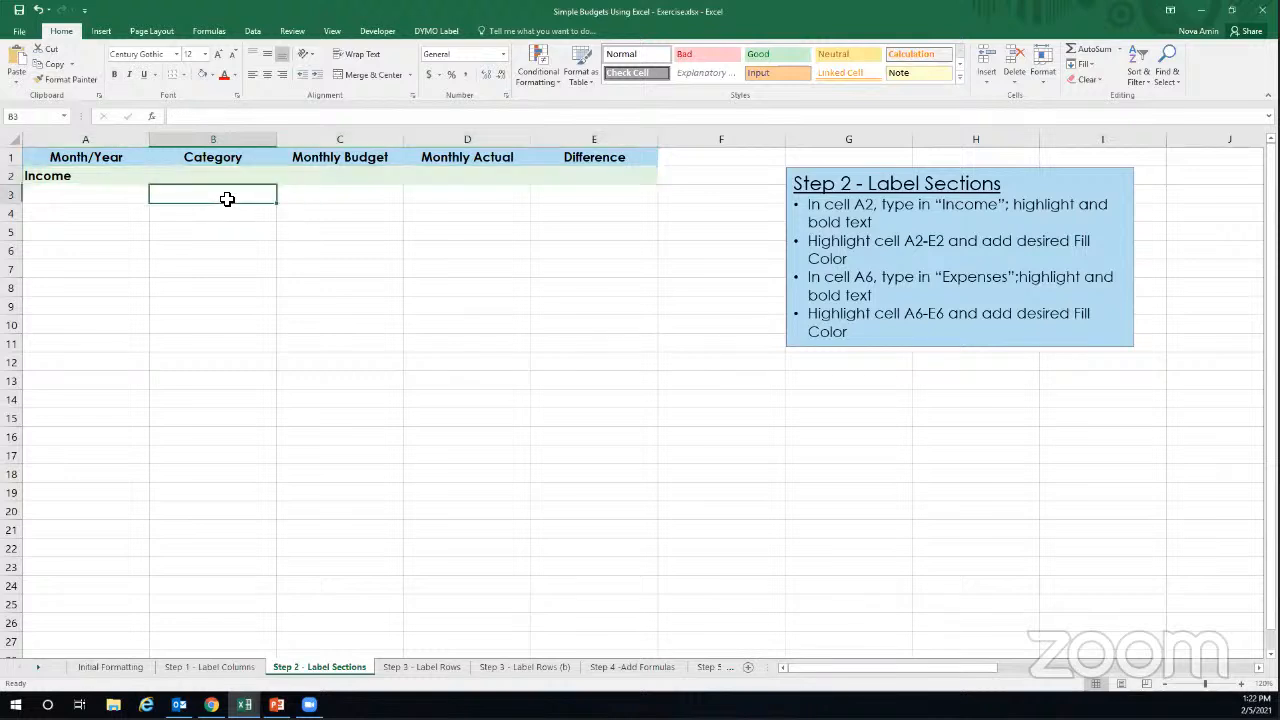
Enter the section label Expenses in A6 and make it bold.
{"action": "left_click", "coordinate": [97, 253]}
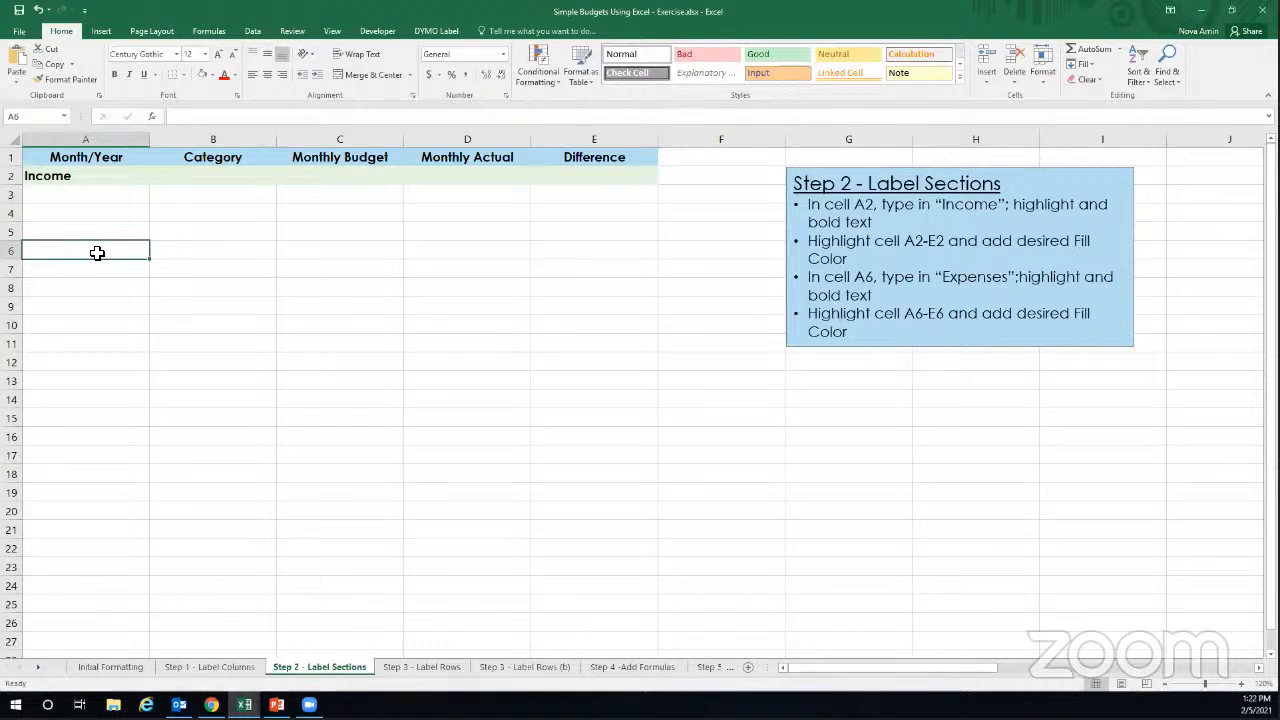
{"action": "type", "text": "Expe"}
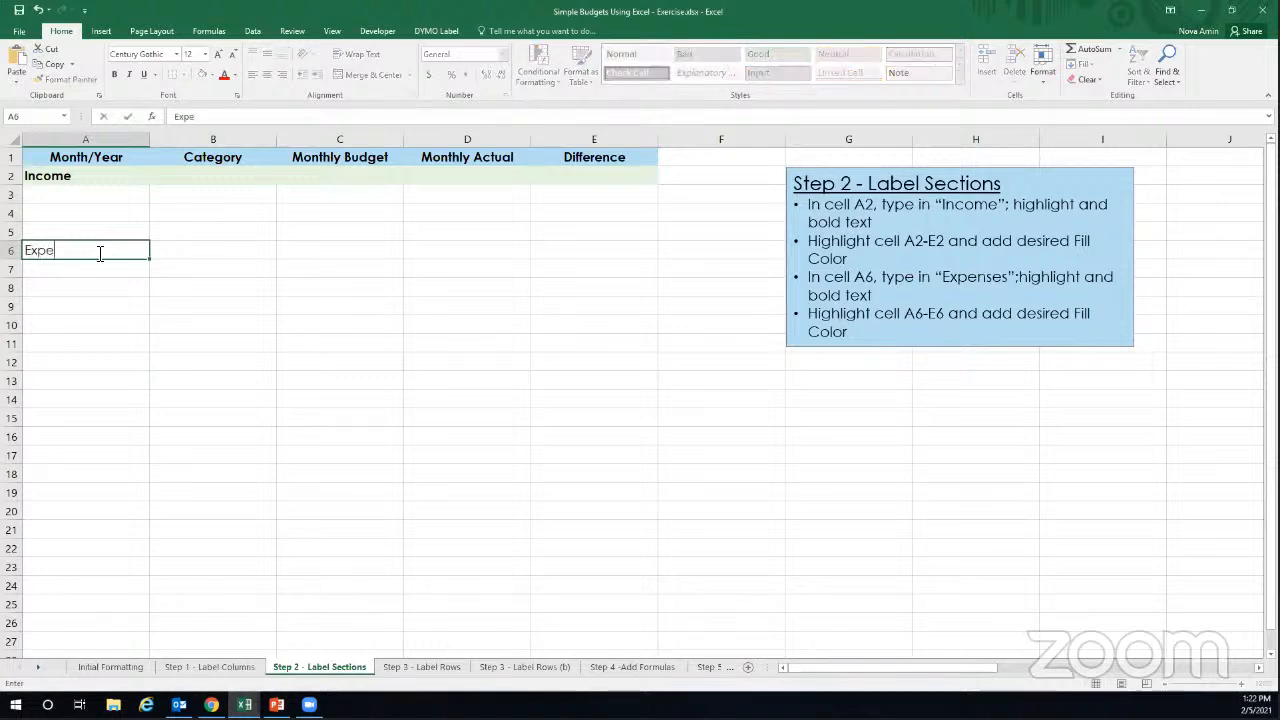
{"action": "type", "text": "nses"}
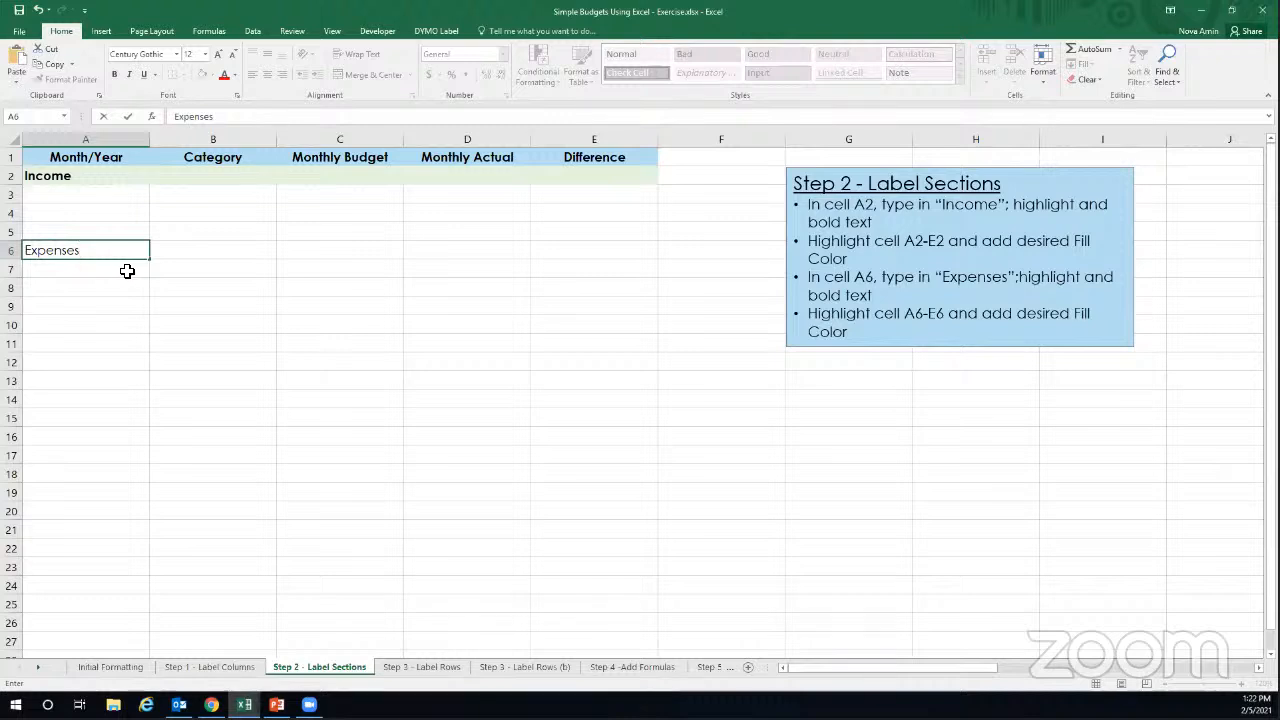
{"action": "key", "text": "Return"}
{"action": "left_click", "coordinate": [120, 252]}
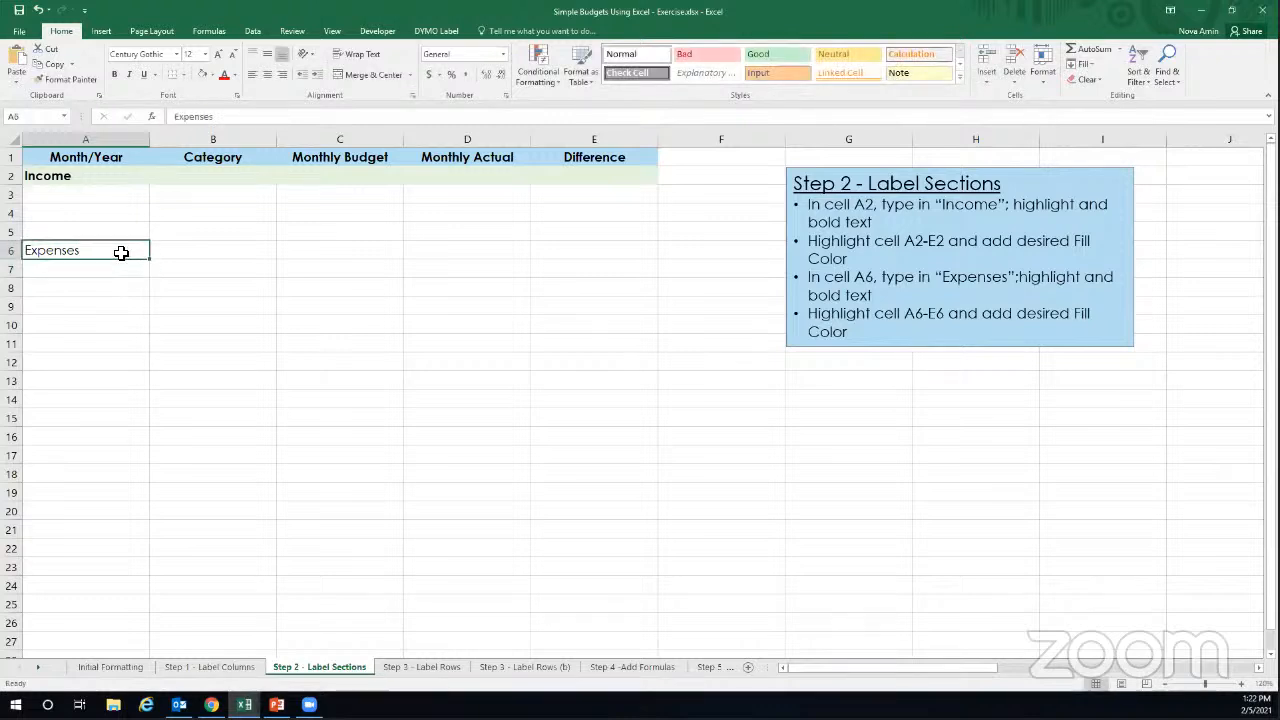
{"action": "left_click", "coordinate": [114, 75]}
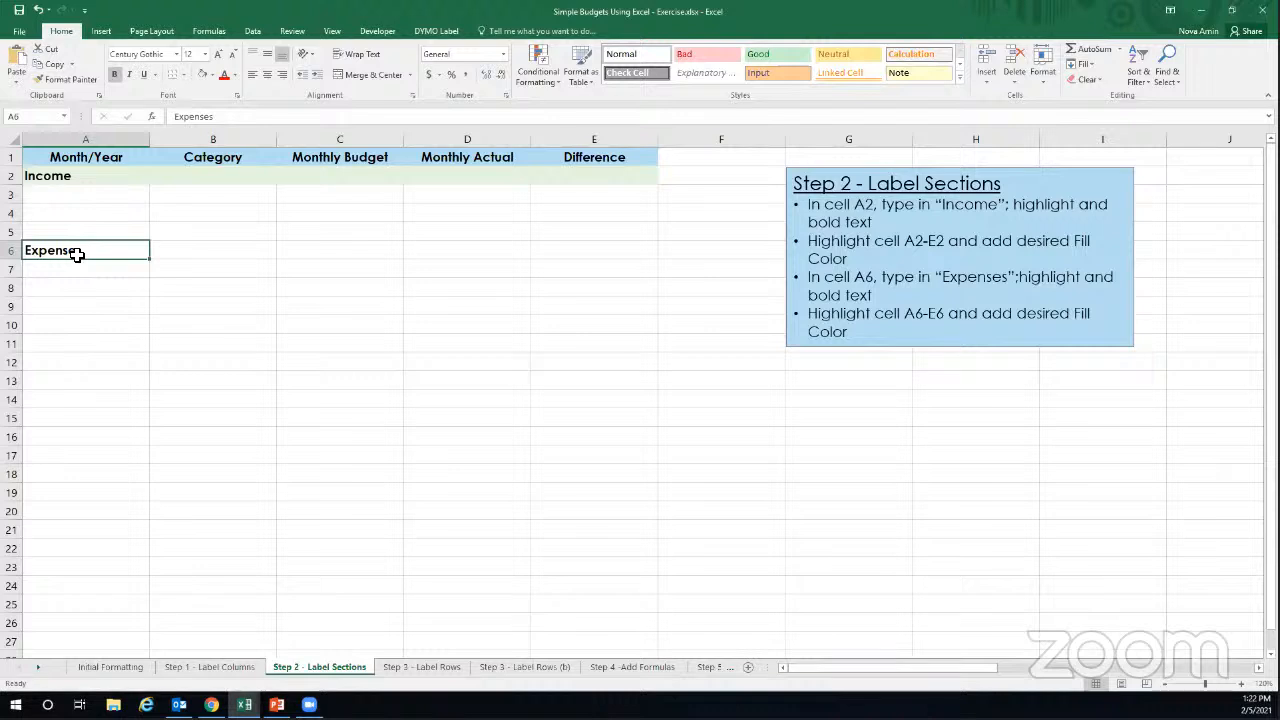
Fill the Expenses row cells A6:E6 with the same light blue theme color as the headings.
{"action": "left_click_drag", "start_coordinate": [109, 257], "coordinate": [567, 251]}
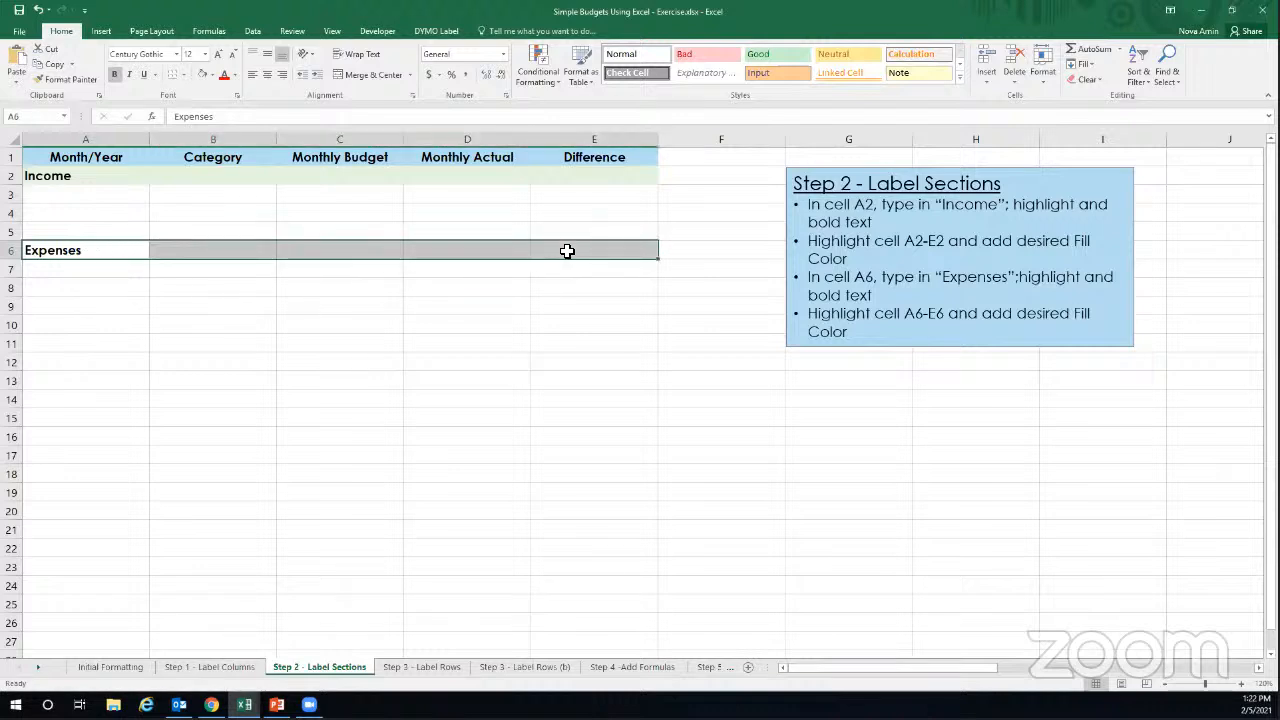
{"action": "left_click", "coordinate": [212, 76]}
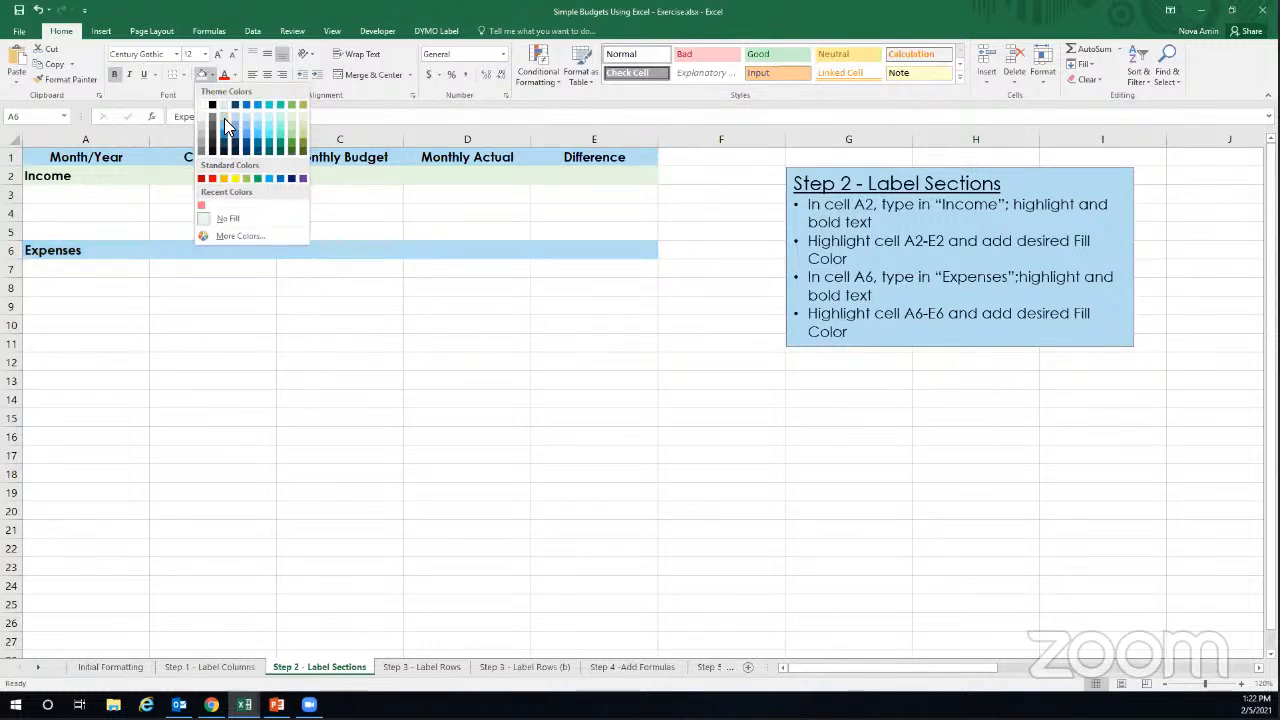
{"action": "left_click", "coordinate": [224, 118]}
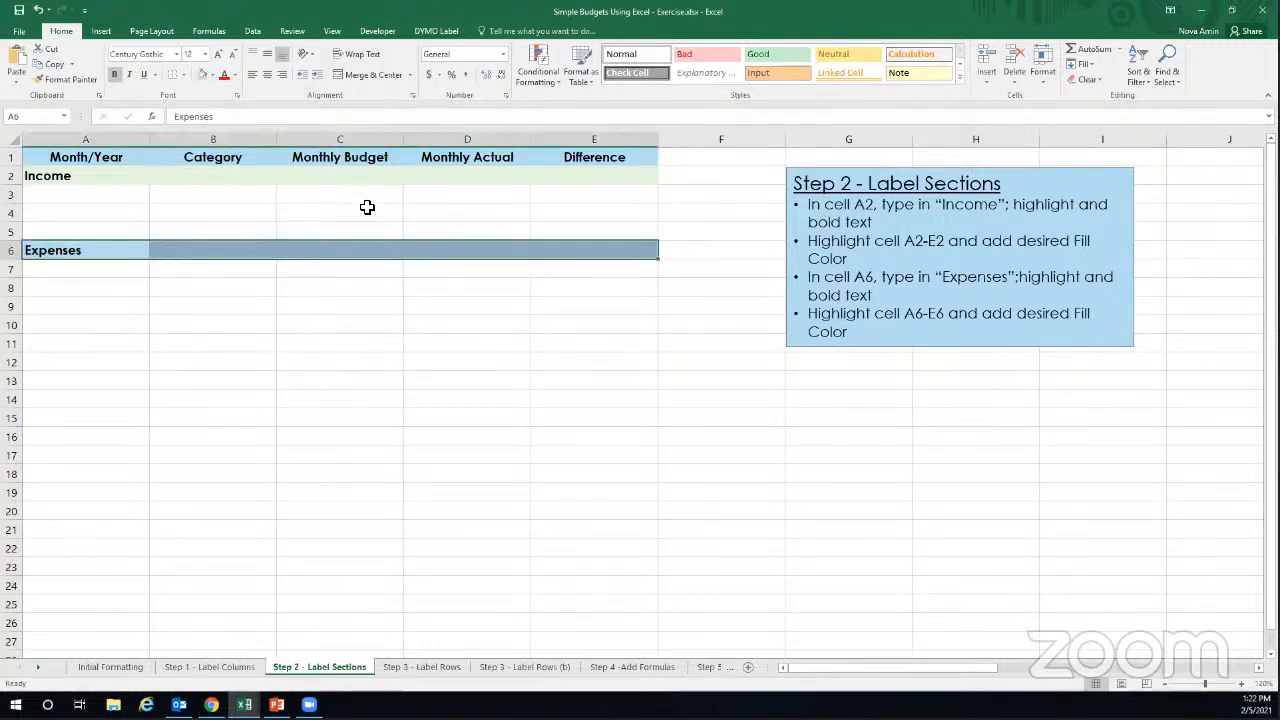
{"action": "left_click", "coordinate": [449, 296]}
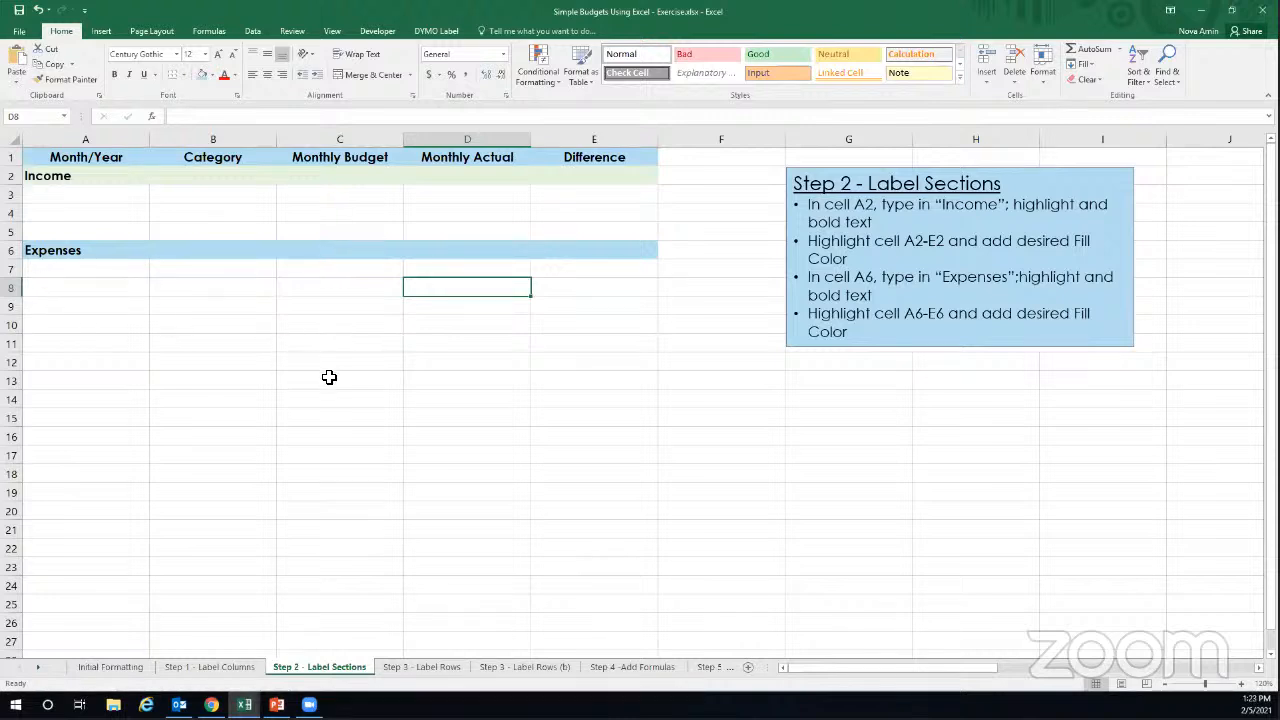
On the Step 3 - Label Rows sheet, enter the income label Job A Salary in B3.
{"action": "left_click", "coordinate": [404, 668]}
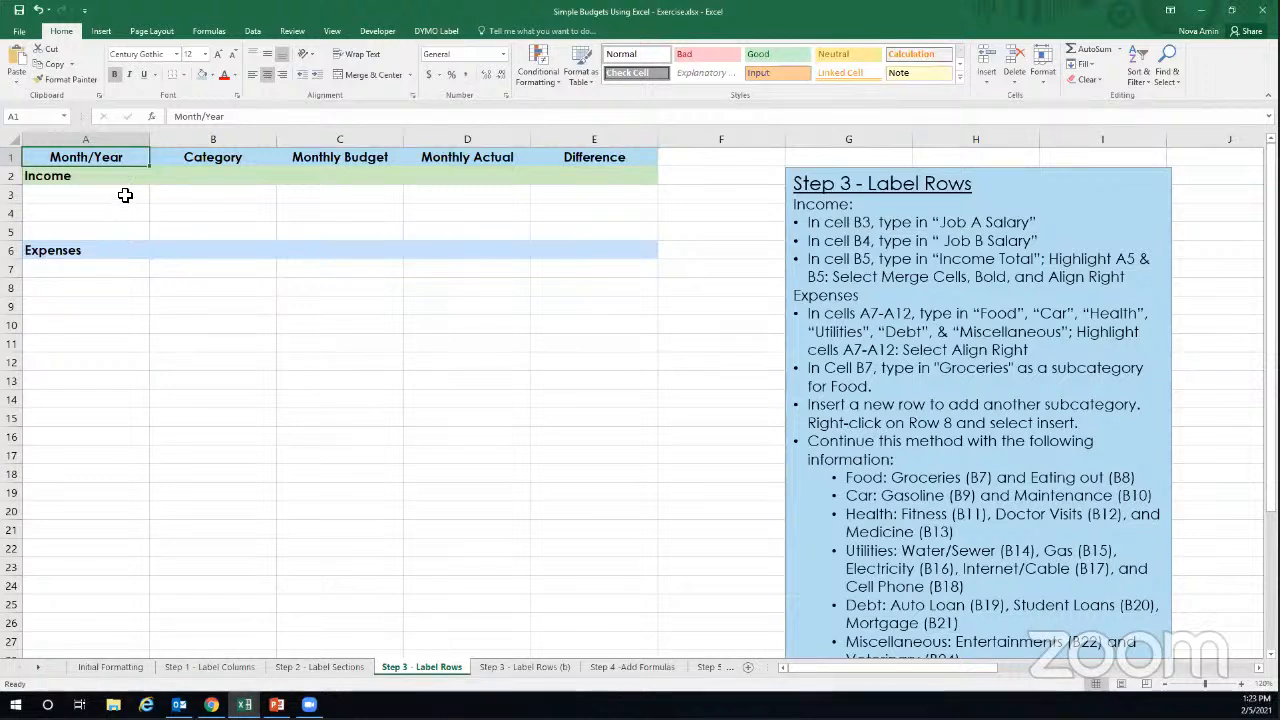
{"action": "left_click", "coordinate": [167, 199]}
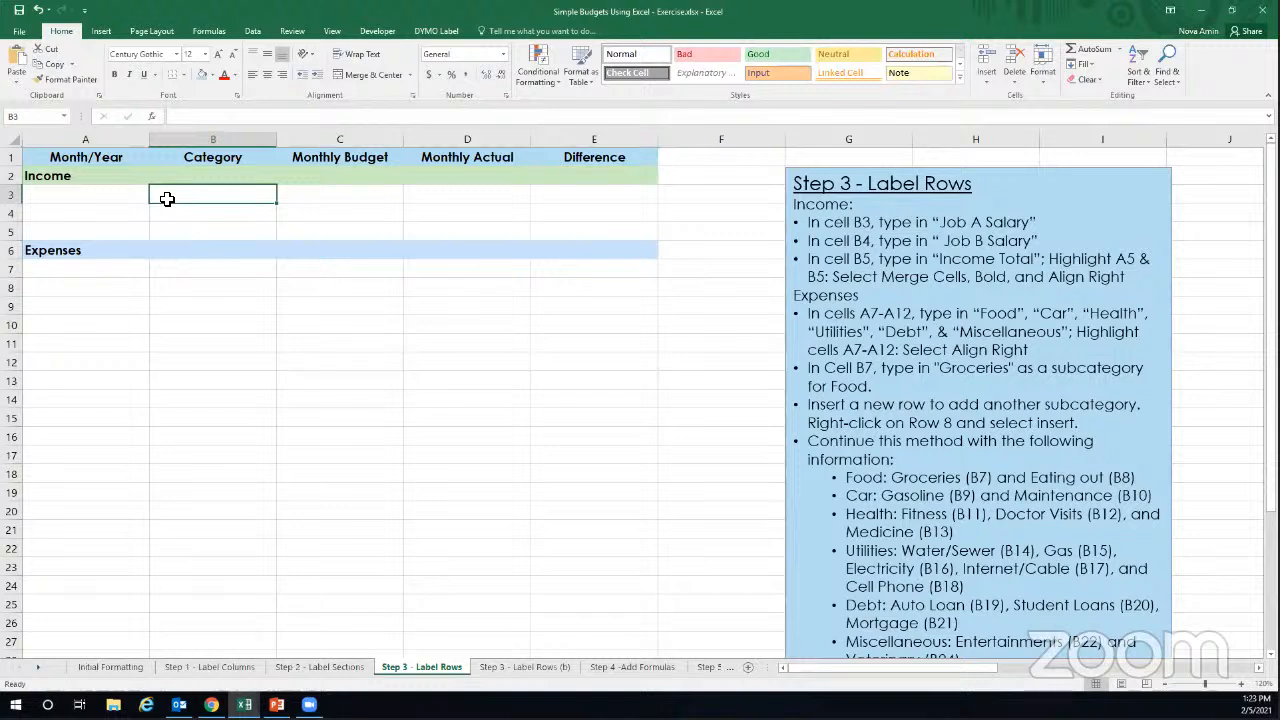
{"action": "type", "text": "Jo"}
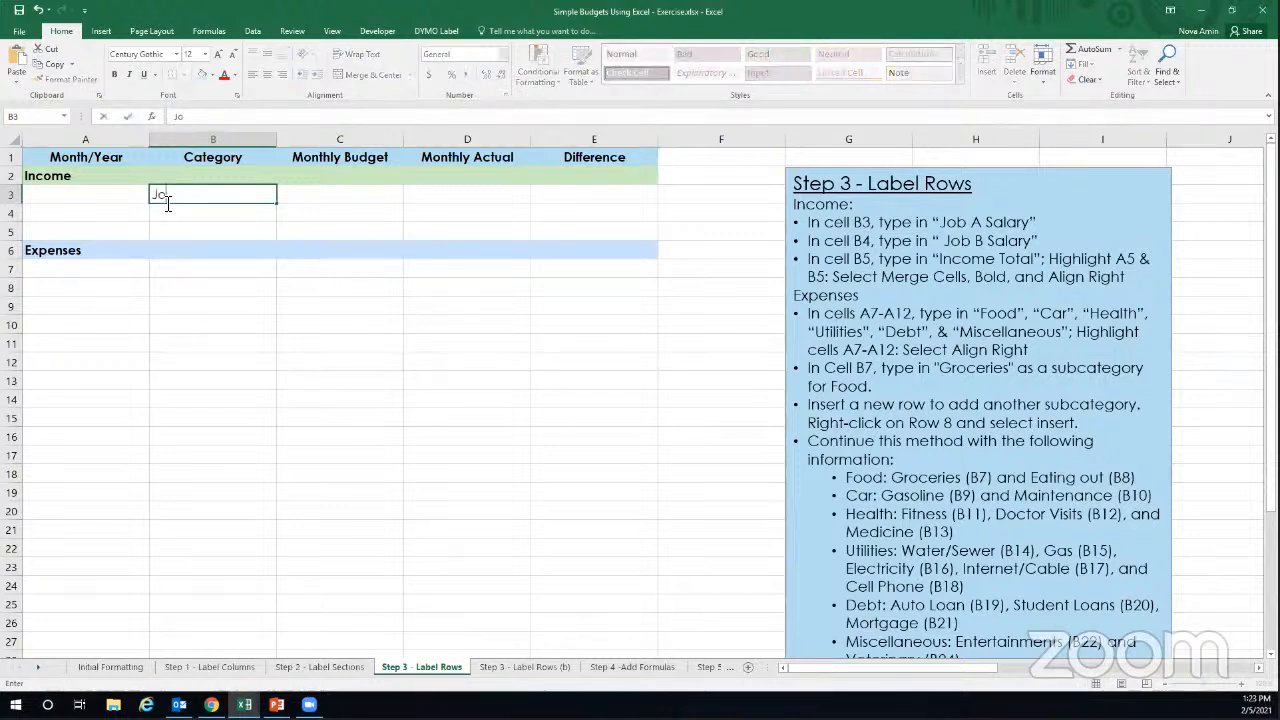
{"action": "type", "text": "b A Sal"}
{"action": "type", "text": "ary"}
Enter the second income label Job B Salary in cell B4.
{"action": "left_click", "coordinate": [177, 215]}
{"action": "type", "text": "Job"}
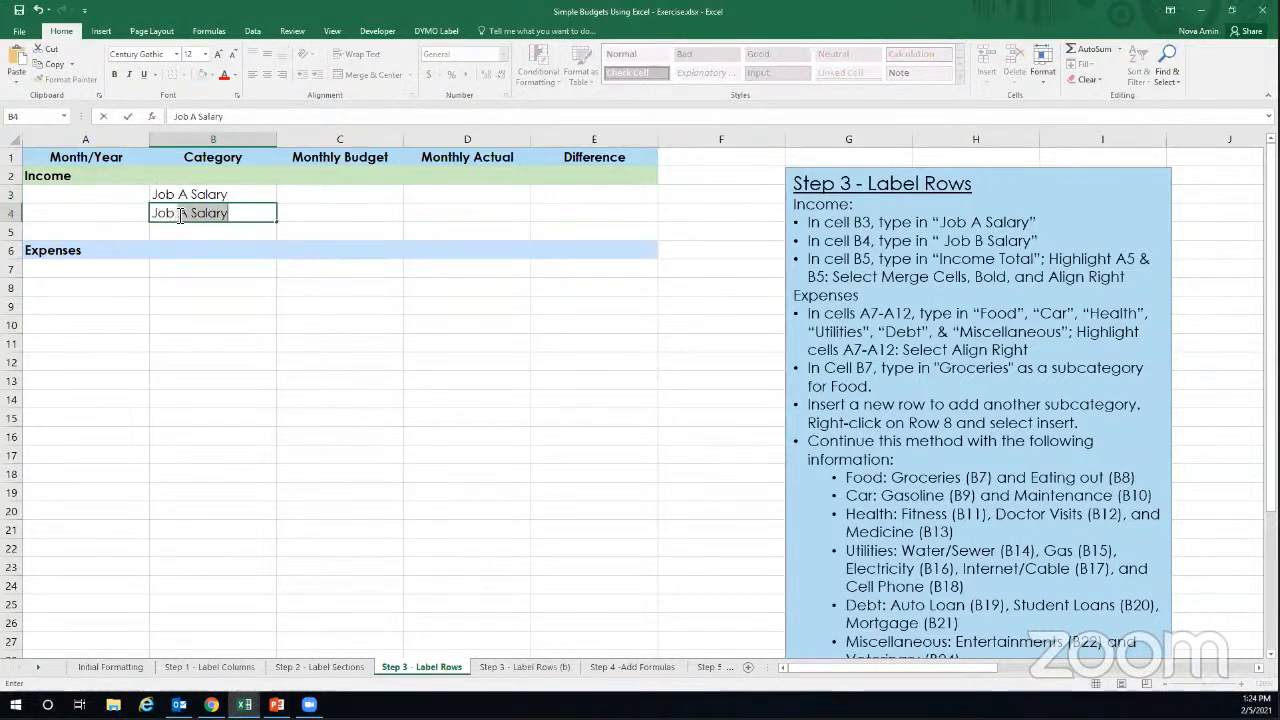
{"action": "type", "text": " B"}
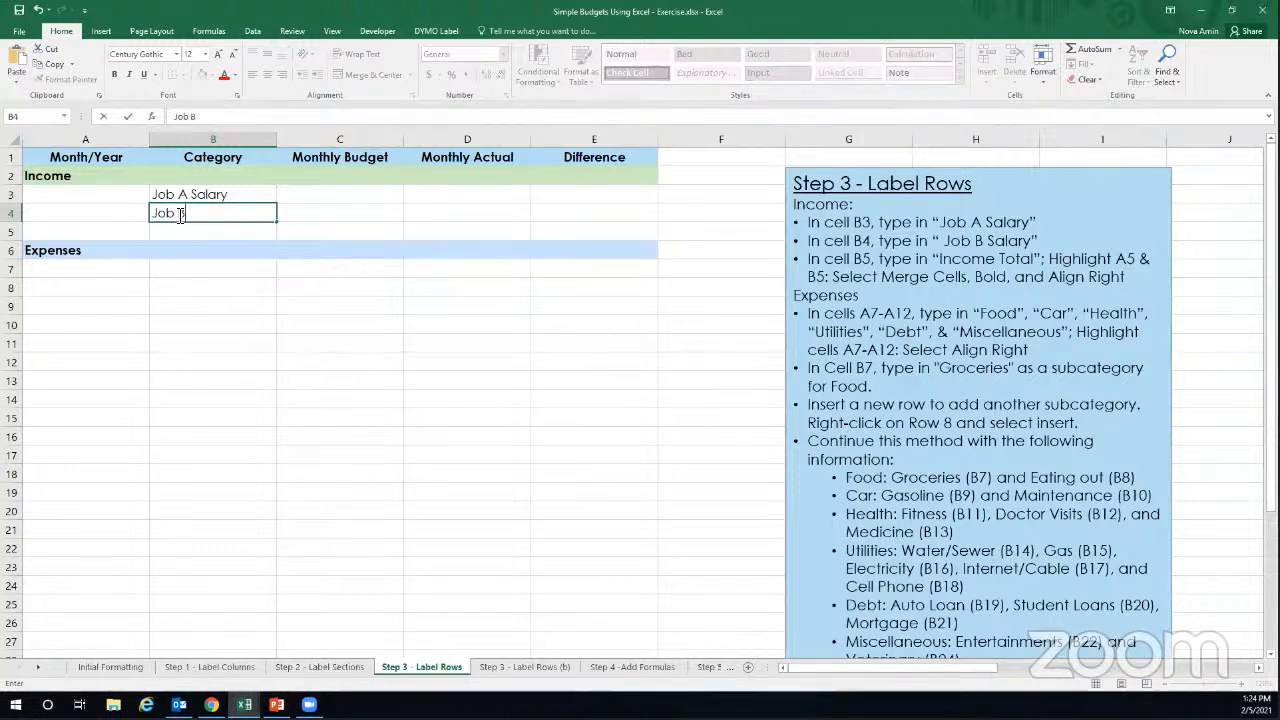
{"action": "type", "text": " S"}
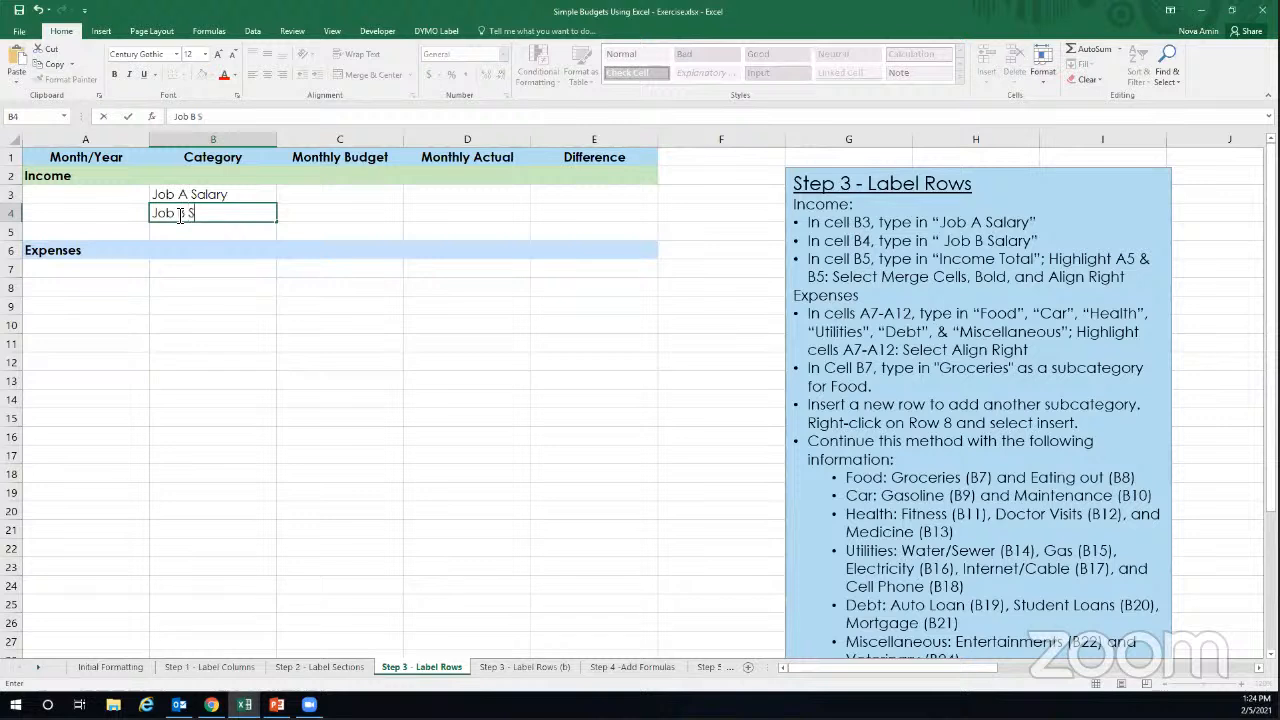
{"action": "type", "text": "alary"}
Enter the label Income Total in cell B5, below the two salary rows.
{"action": "left_click", "coordinate": [214, 231]}
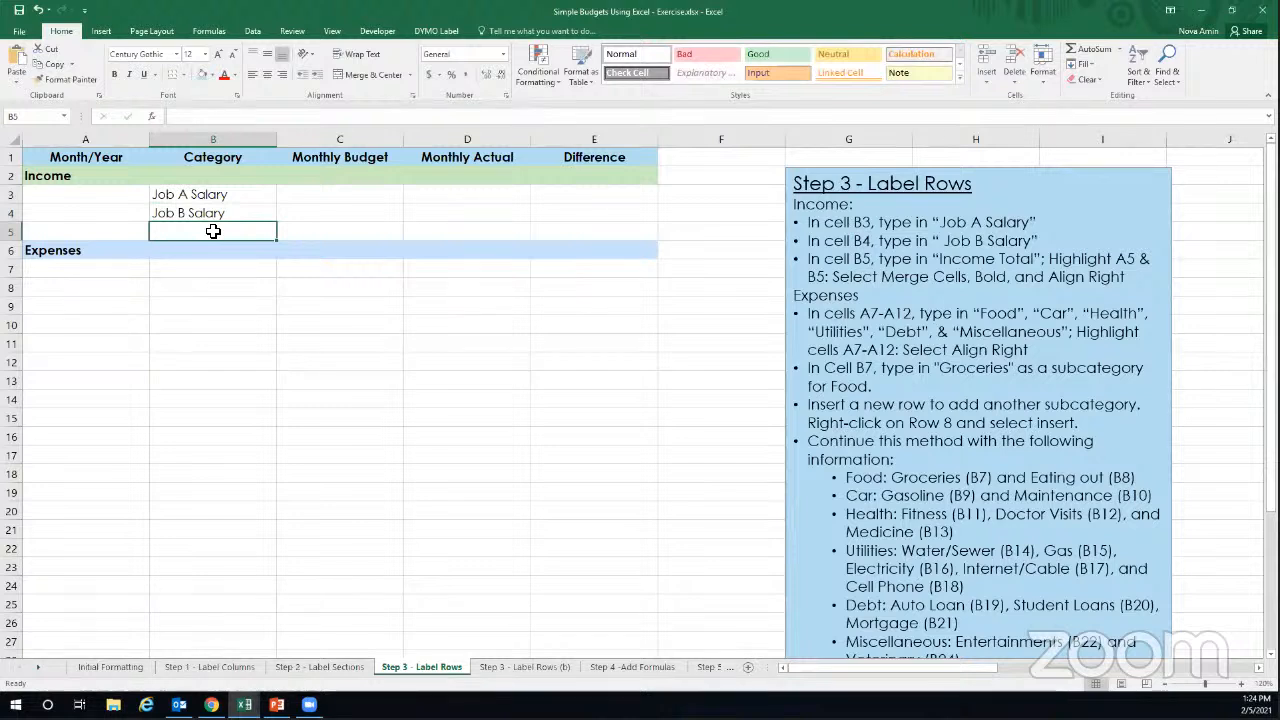
{"action": "type", "text": "Income Toa"}
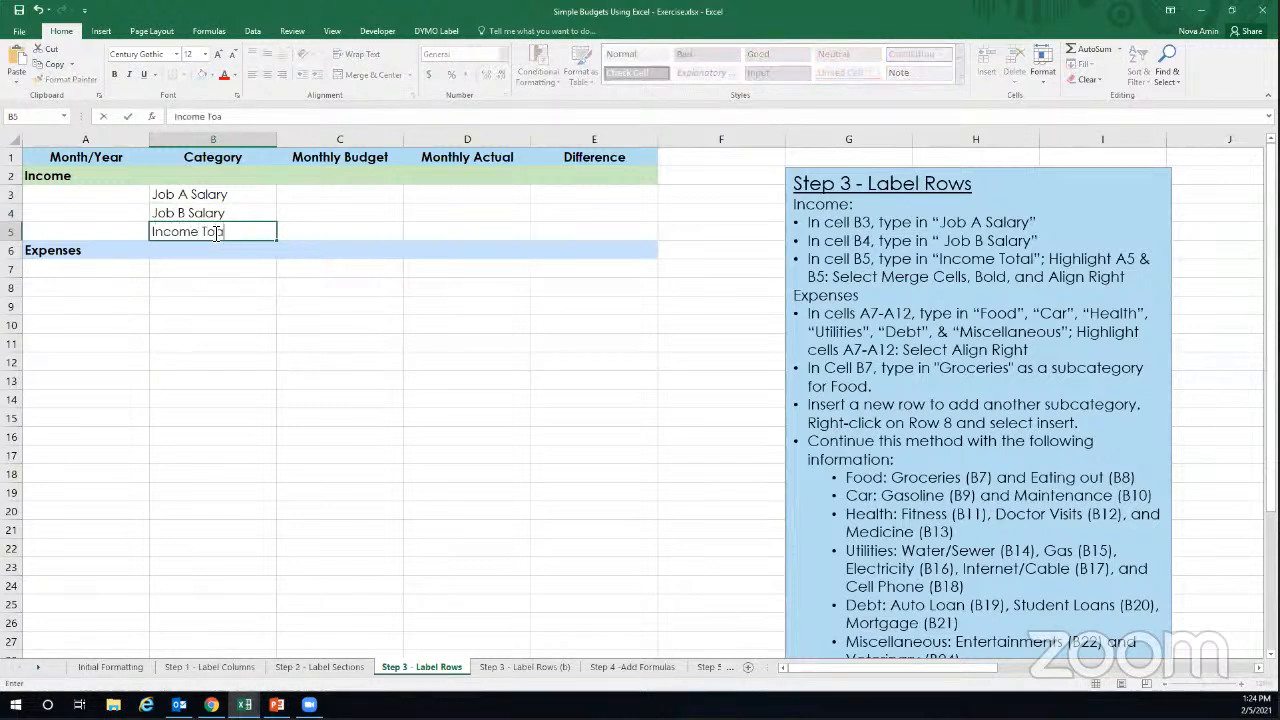
{"action": "key", "text": "BackSpace"}
{"action": "type", "text": "tal"}
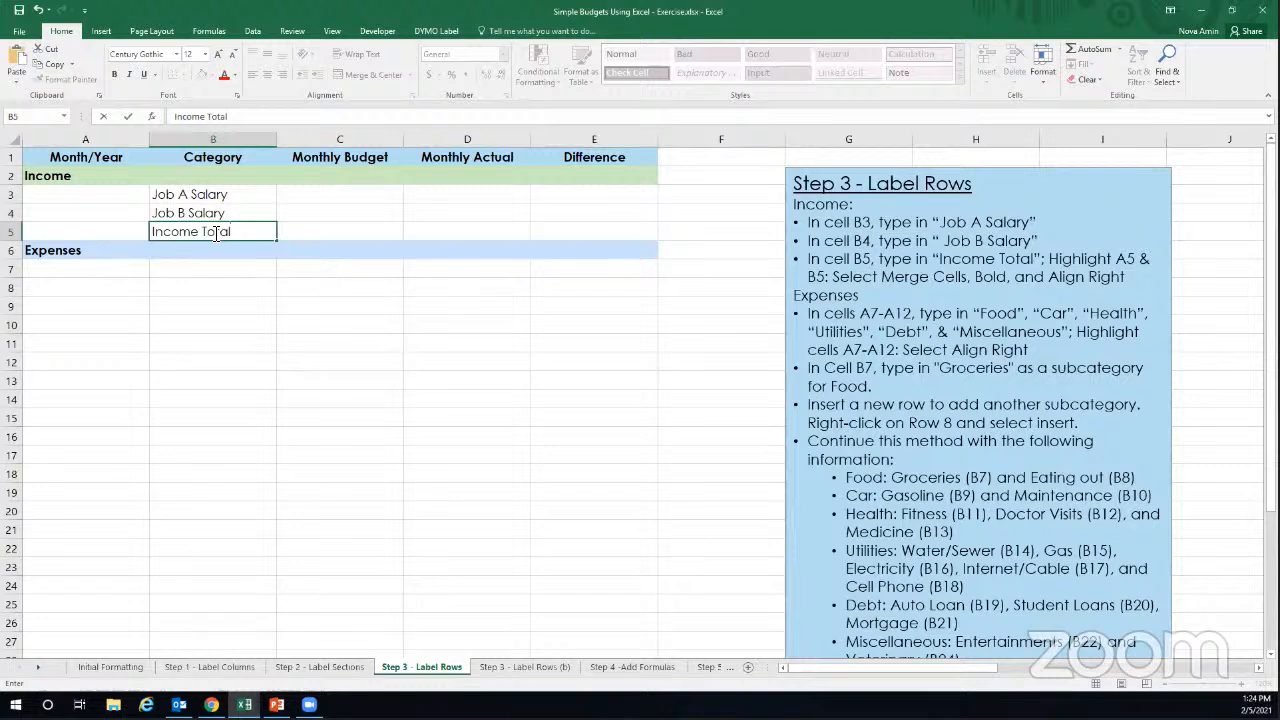
{"action": "left_click", "coordinate": [239, 267]}
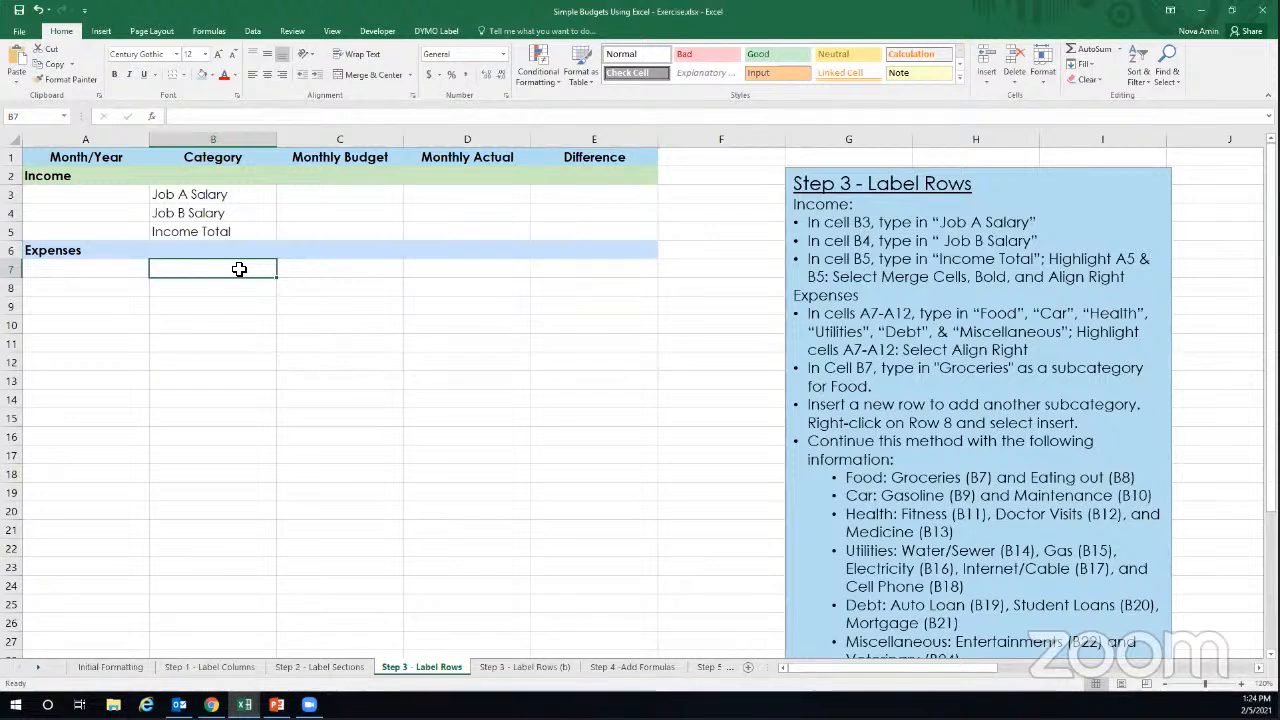
Merge cells A5 and B5 and format the Income Total label as bold and right-aligned.
{"action": "left_click", "coordinate": [97, 232]}
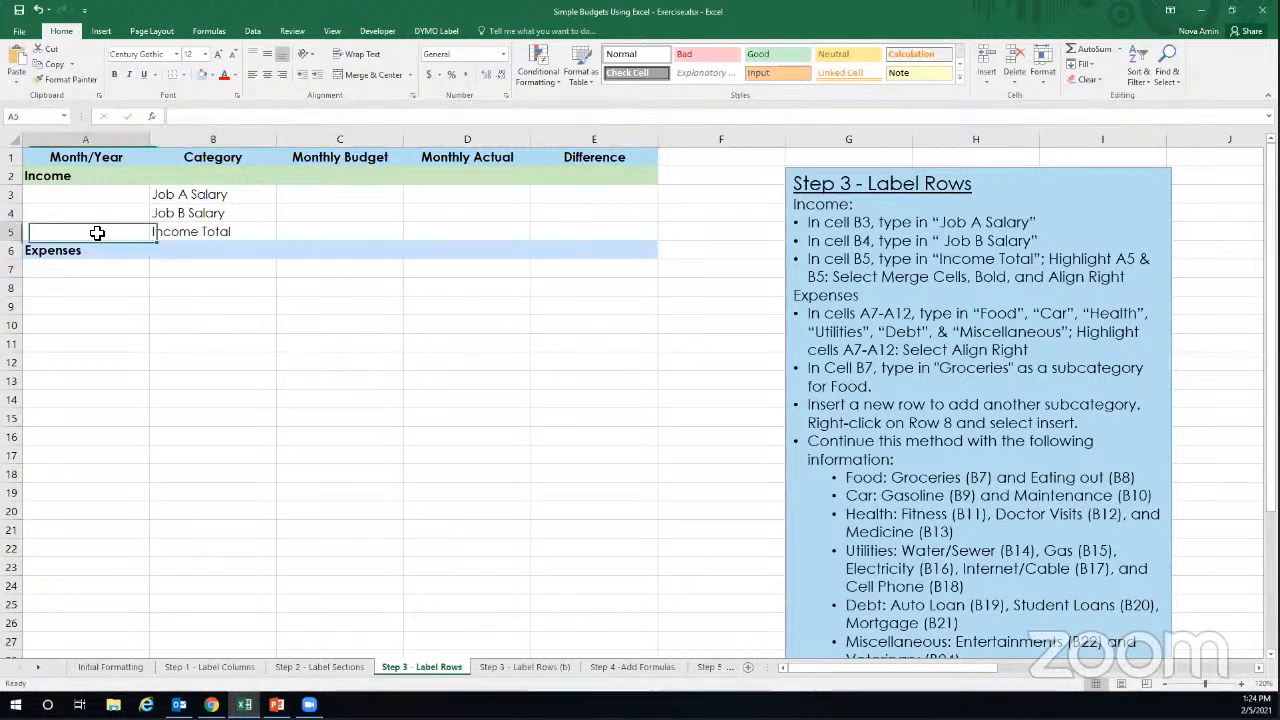
{"action": "left_click_drag", "start_coordinate": [97, 232], "coordinate": [164, 232]}
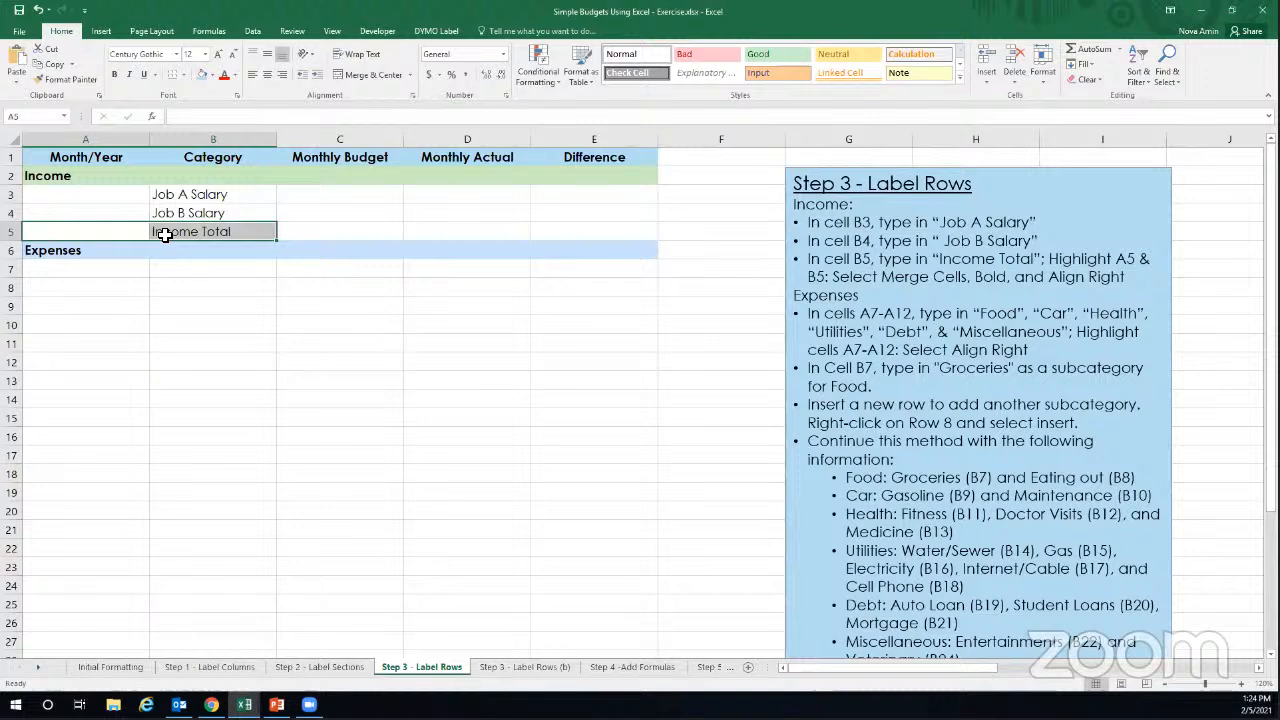
{"action": "left_click", "coordinate": [368, 74]}
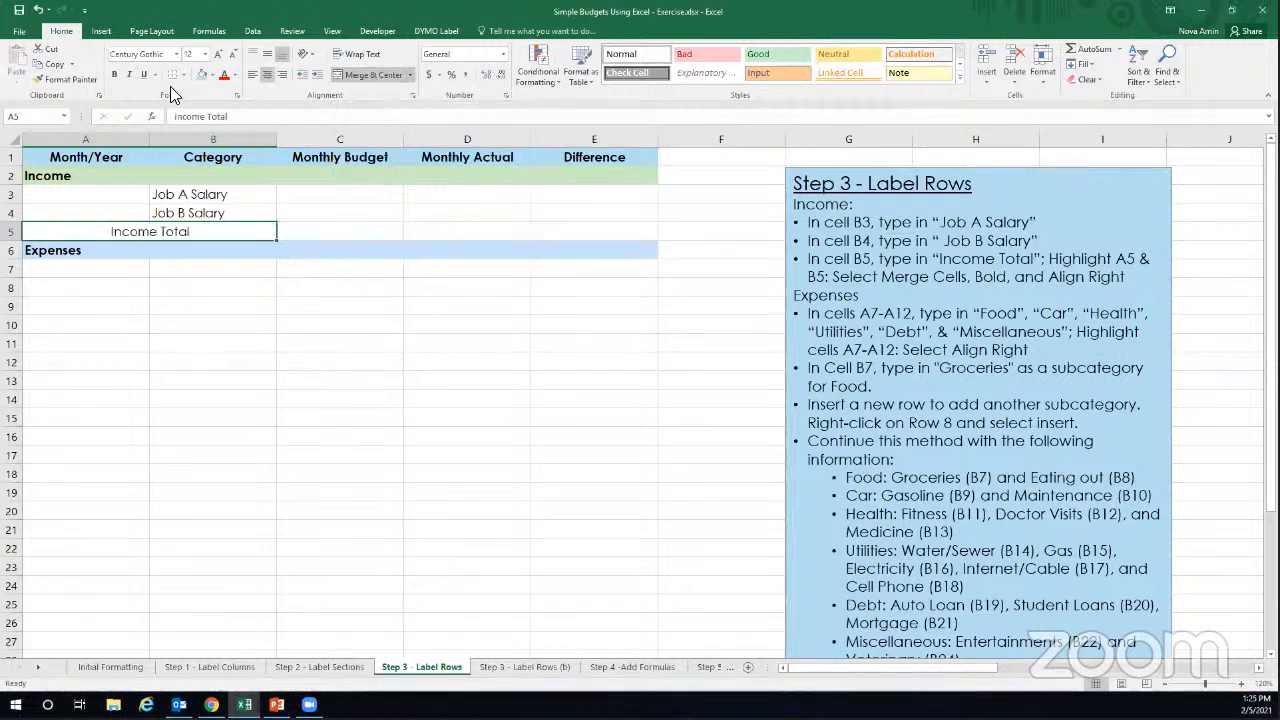
{"action": "left_click", "coordinate": [115, 77]}
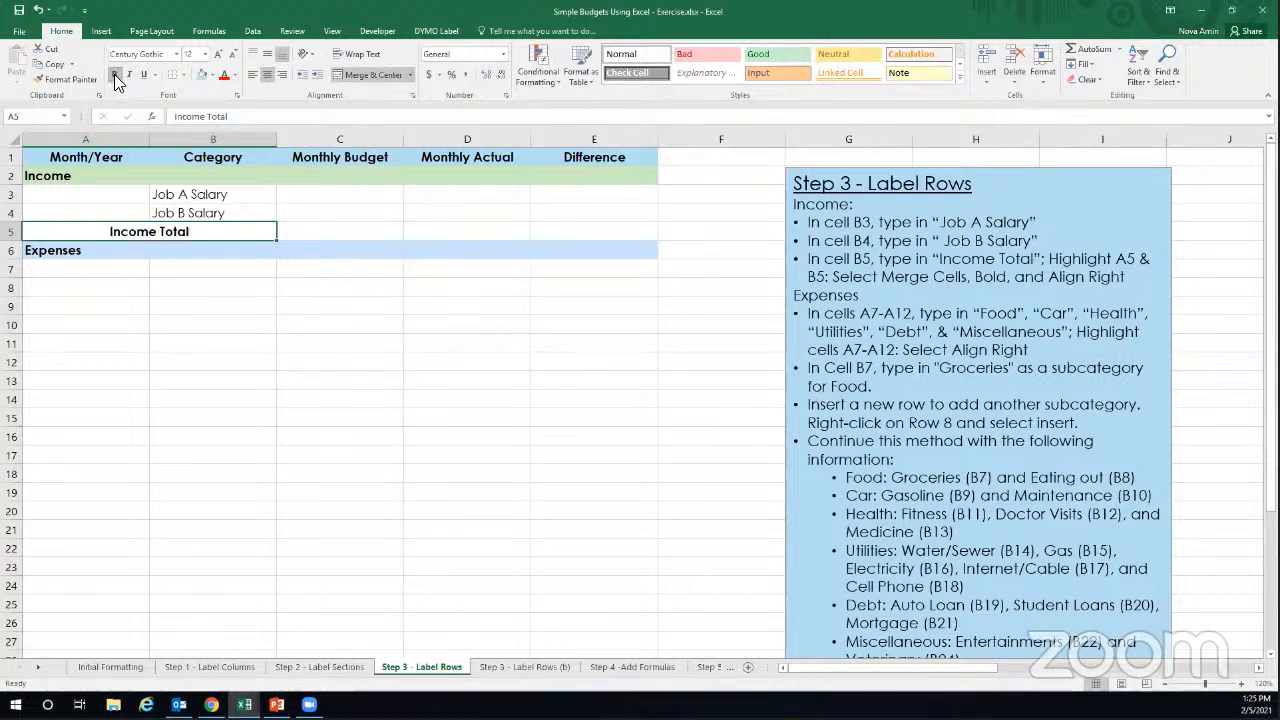
{"action": "left_click", "coordinate": [281, 75]}
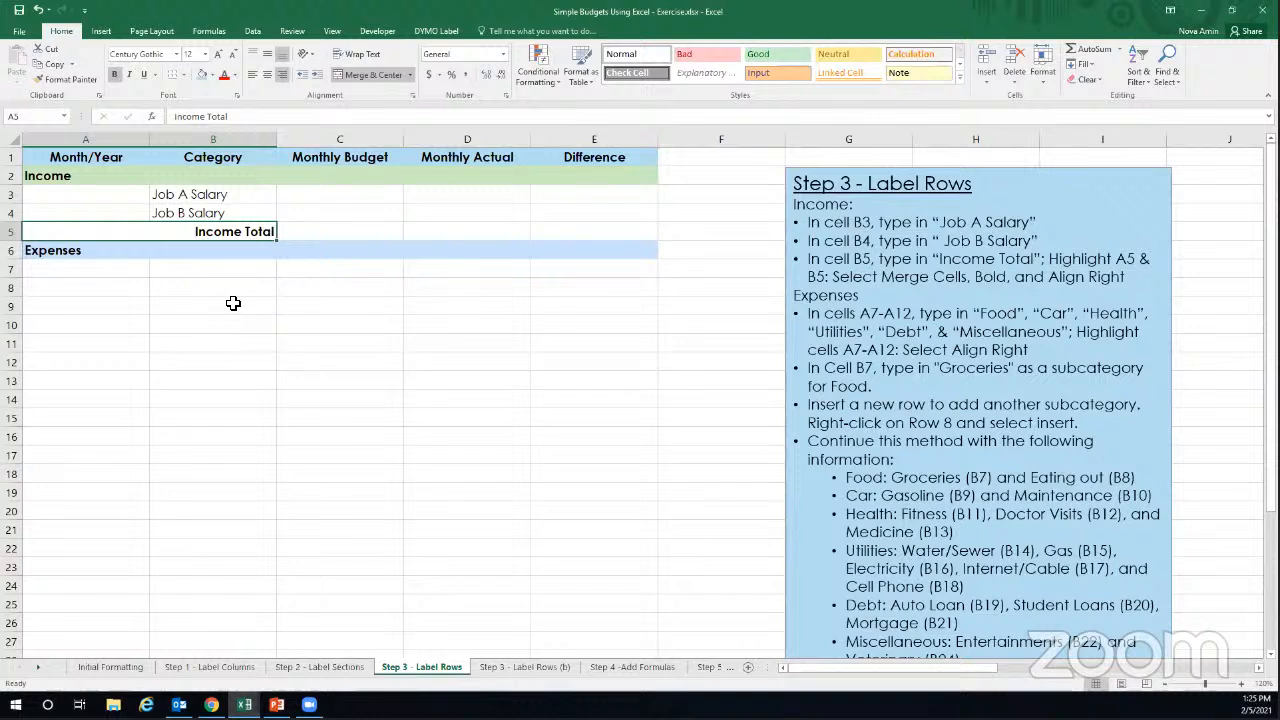
Enter the expense categories Food, Car, Health, Utilities, Debt and Miscellaneous in cells A7 to A12.
{"action": "left_click", "coordinate": [121, 273]}
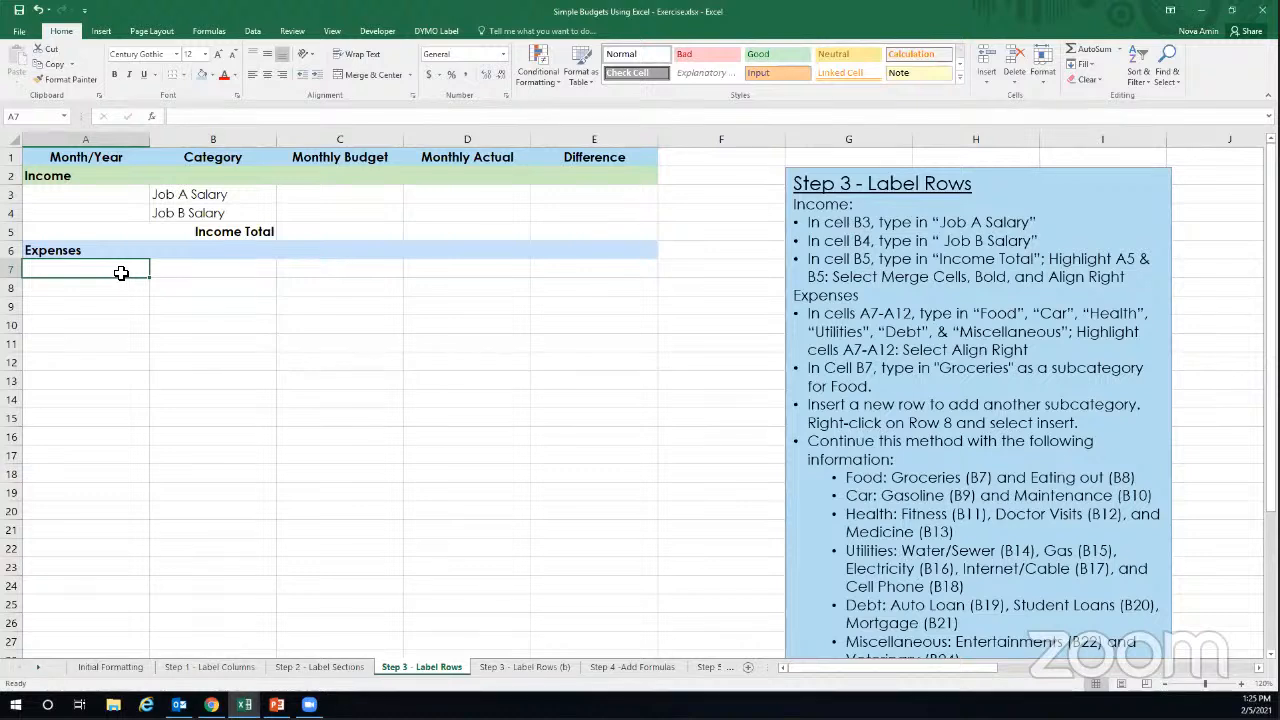
{"action": "type", "text": "Food"}
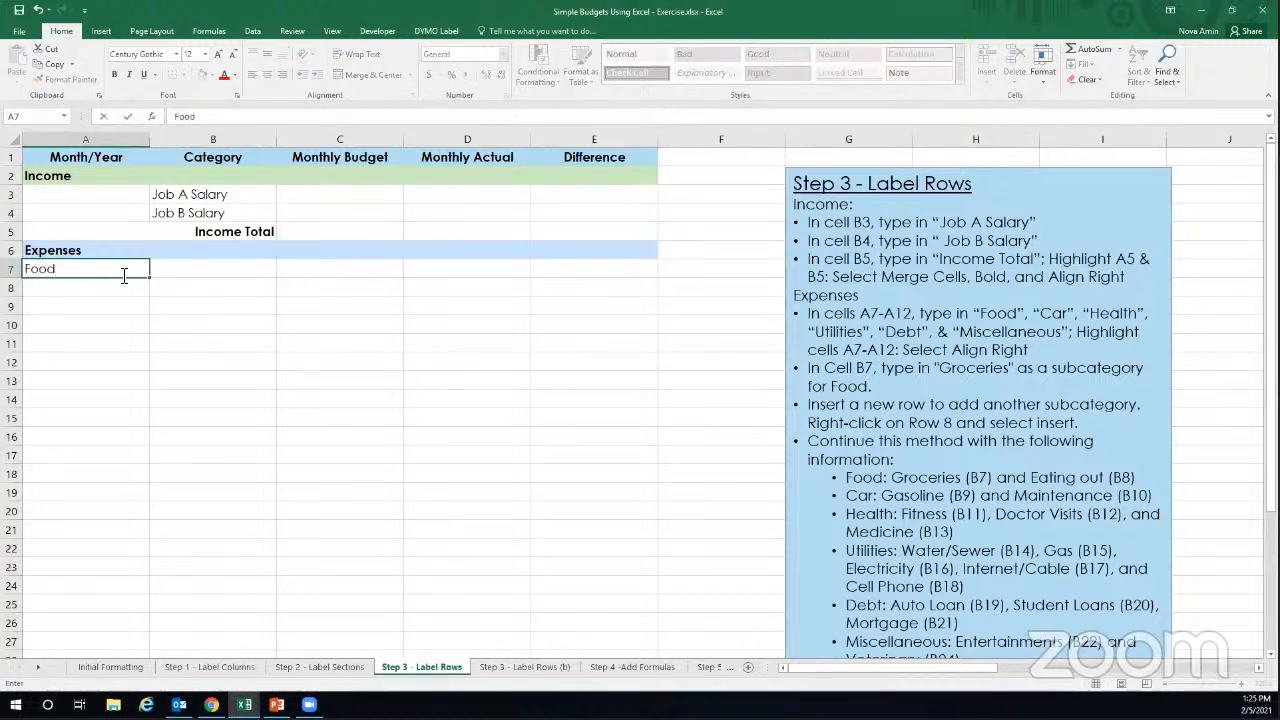
{"action": "key", "text": "Return"}
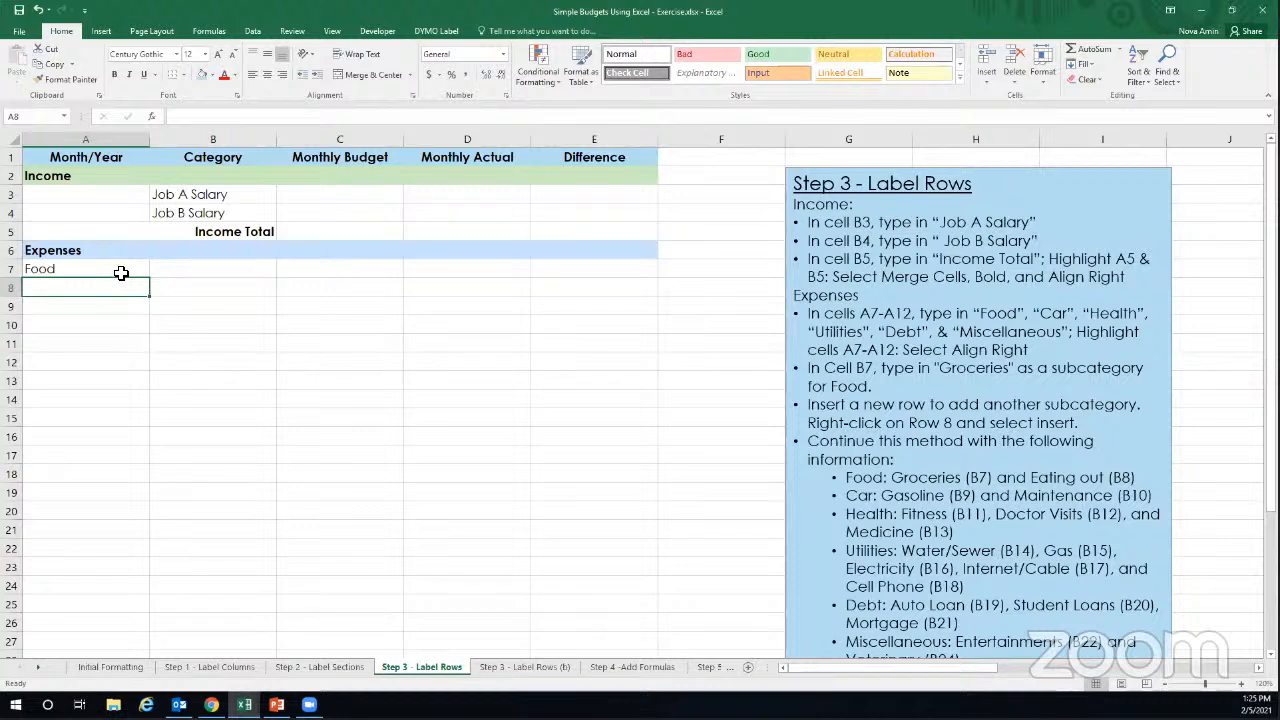
{"action": "type", "text": "Car"}
{"action": "key", "text": "Return"}
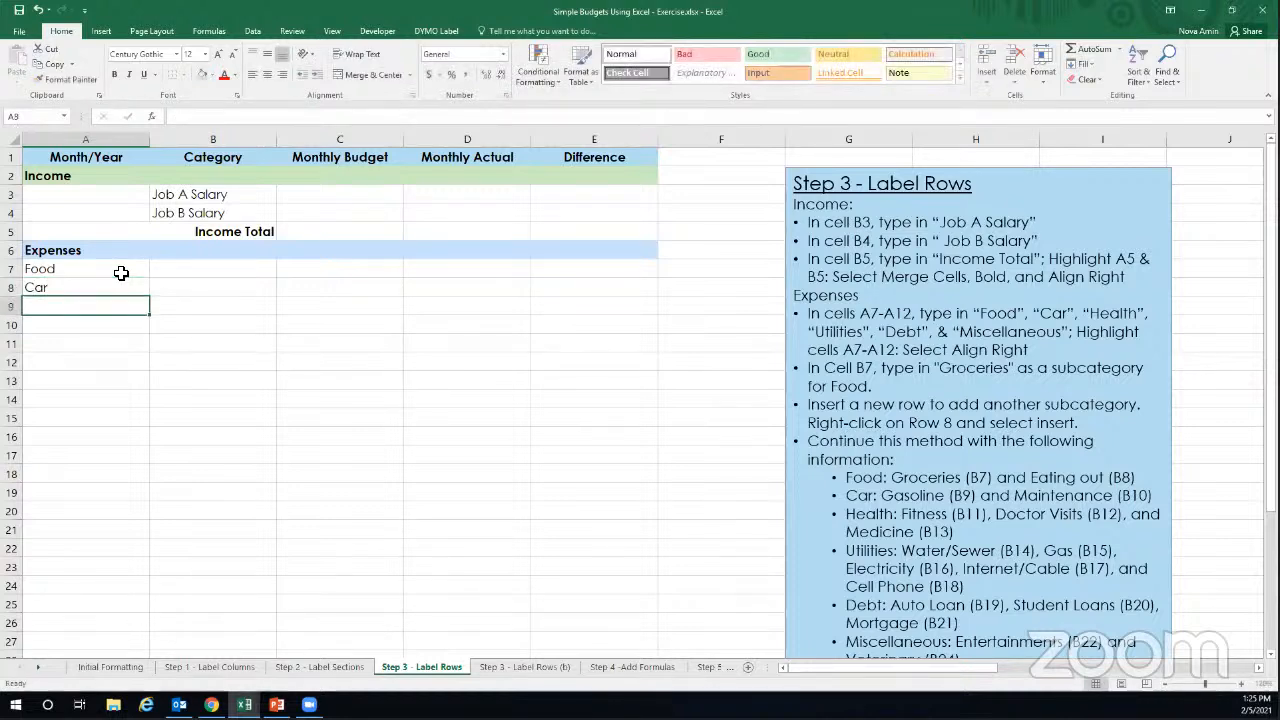
{"action": "type", "text": "Health"}
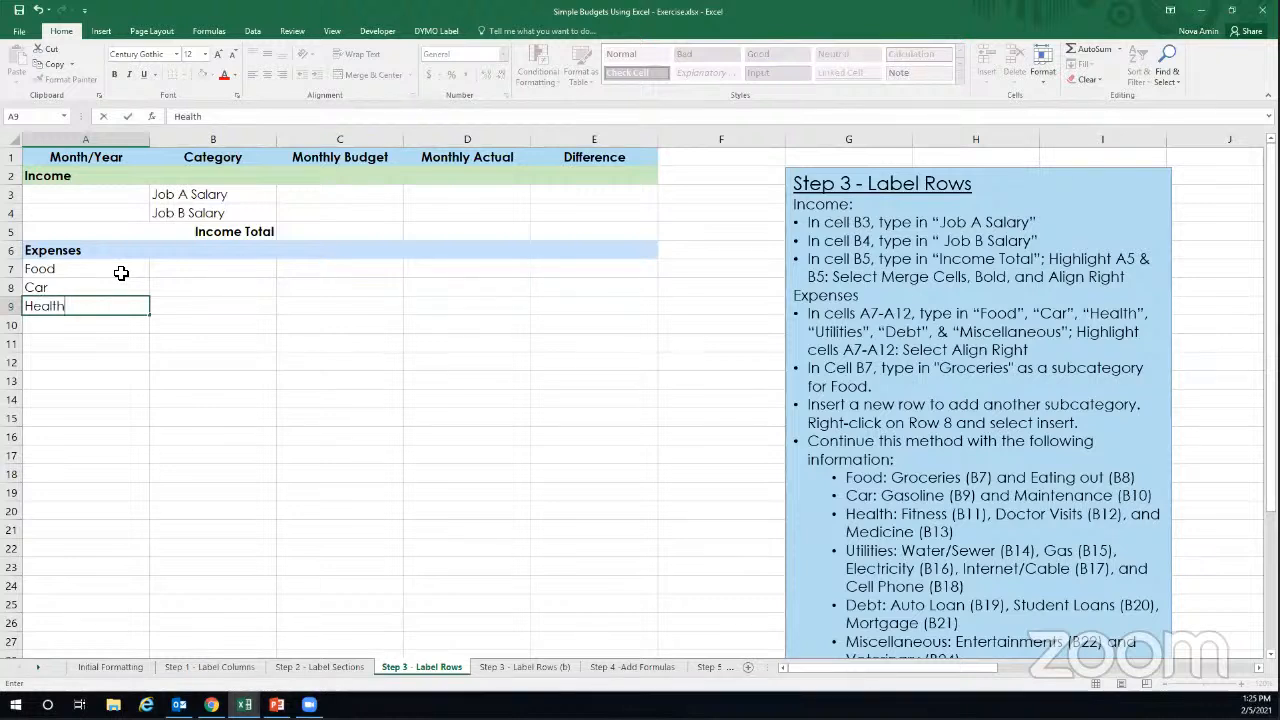
{"action": "key", "text": "Return"}
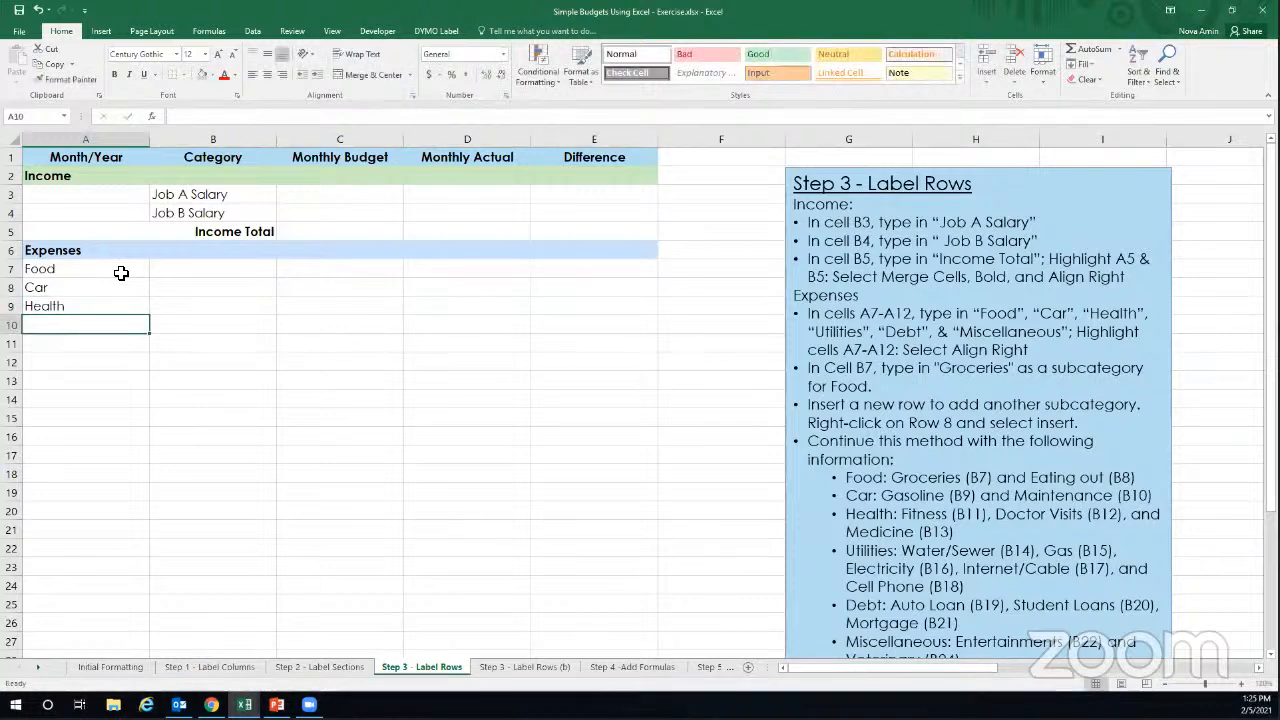
{"action": "type", "text": "Uti"}
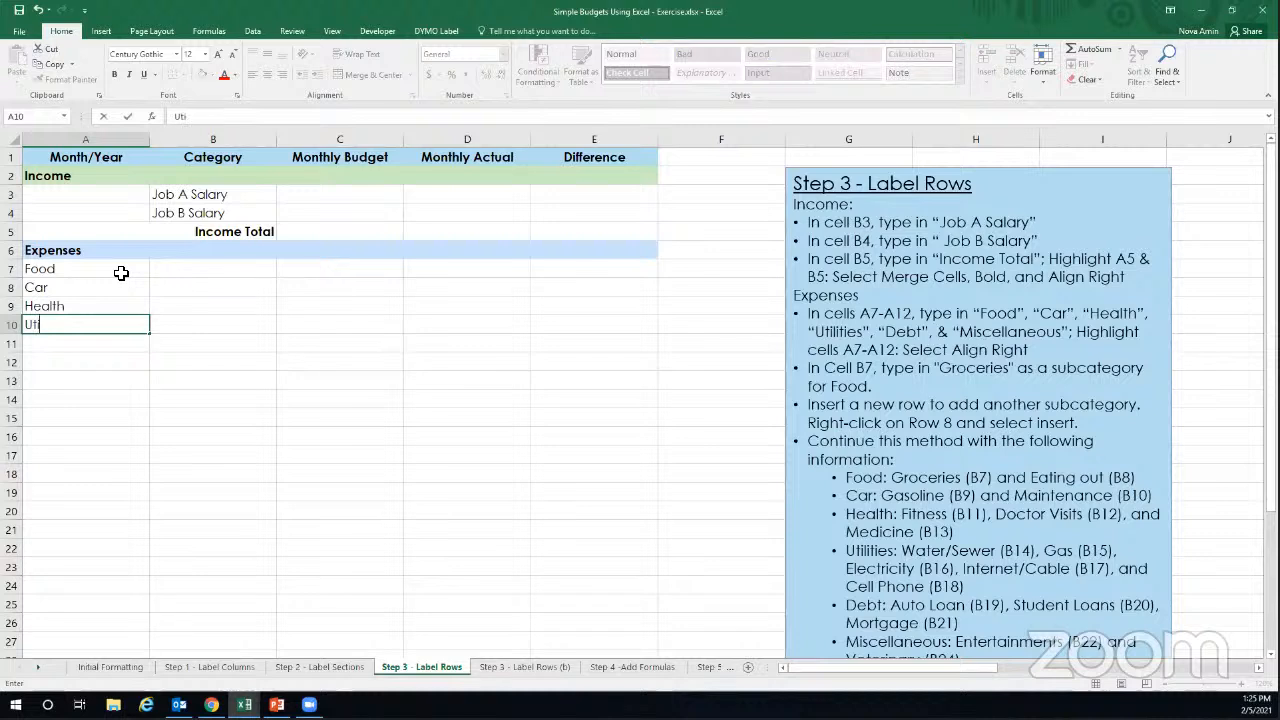
{"action": "type", "text": "lities"}
{"action": "key", "text": "Return"}
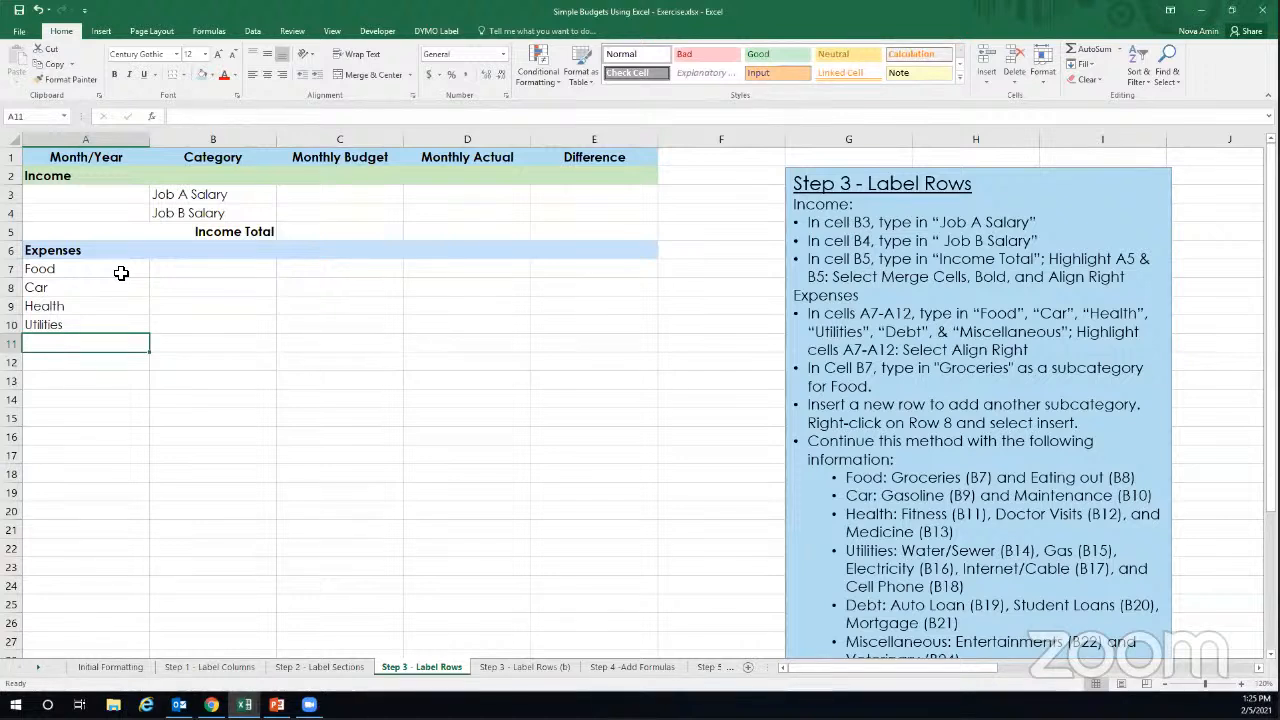
{"action": "type", "text": "Debt"}
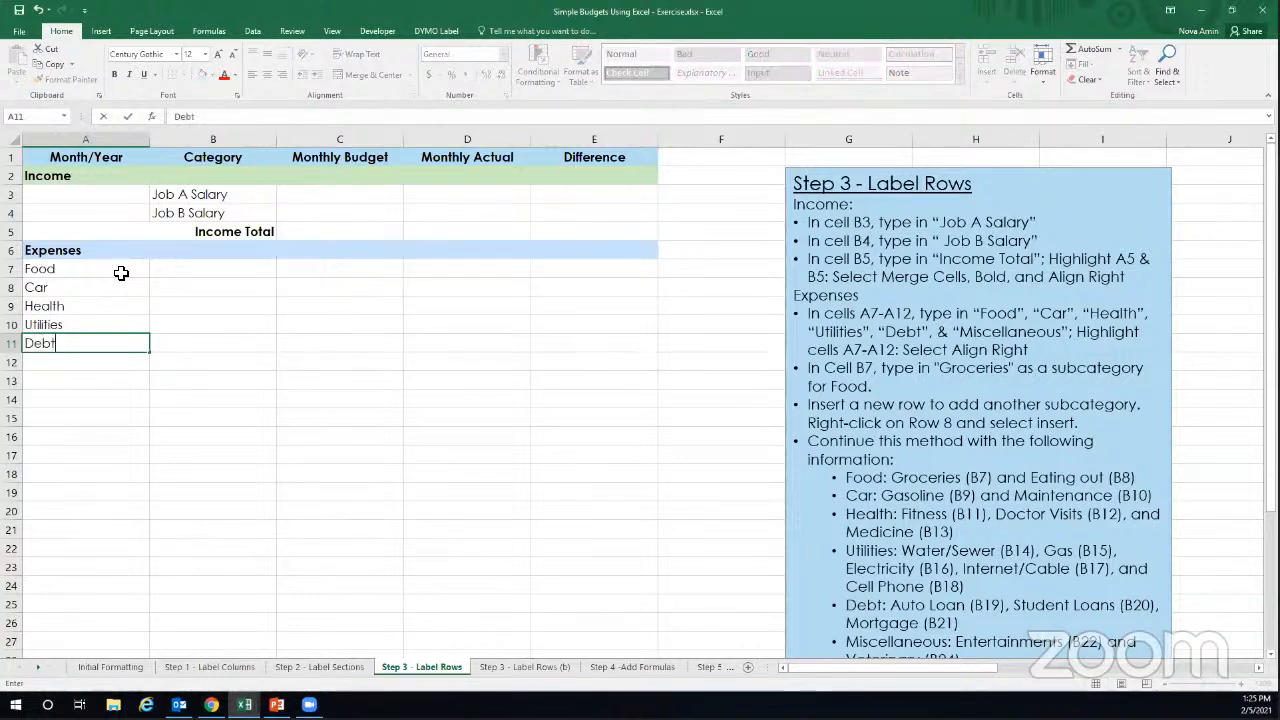
{"action": "key", "text": "Return"}
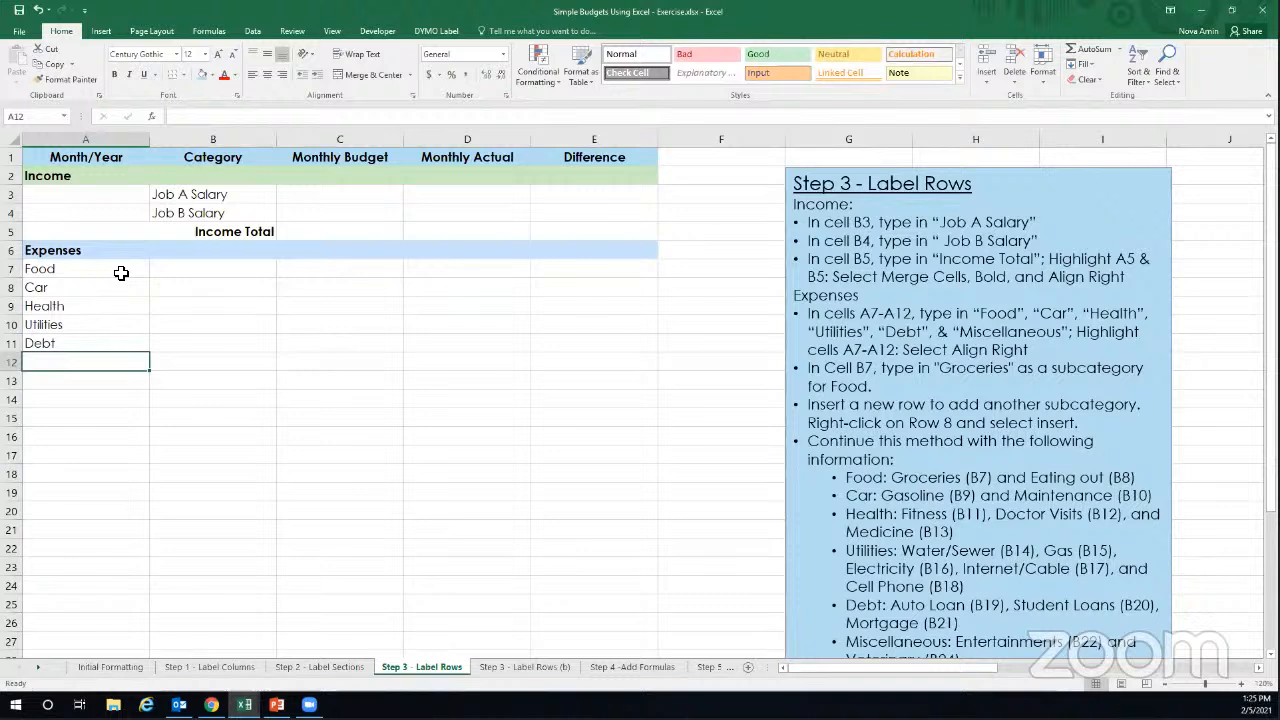
{"action": "type", "text": "Mi"}
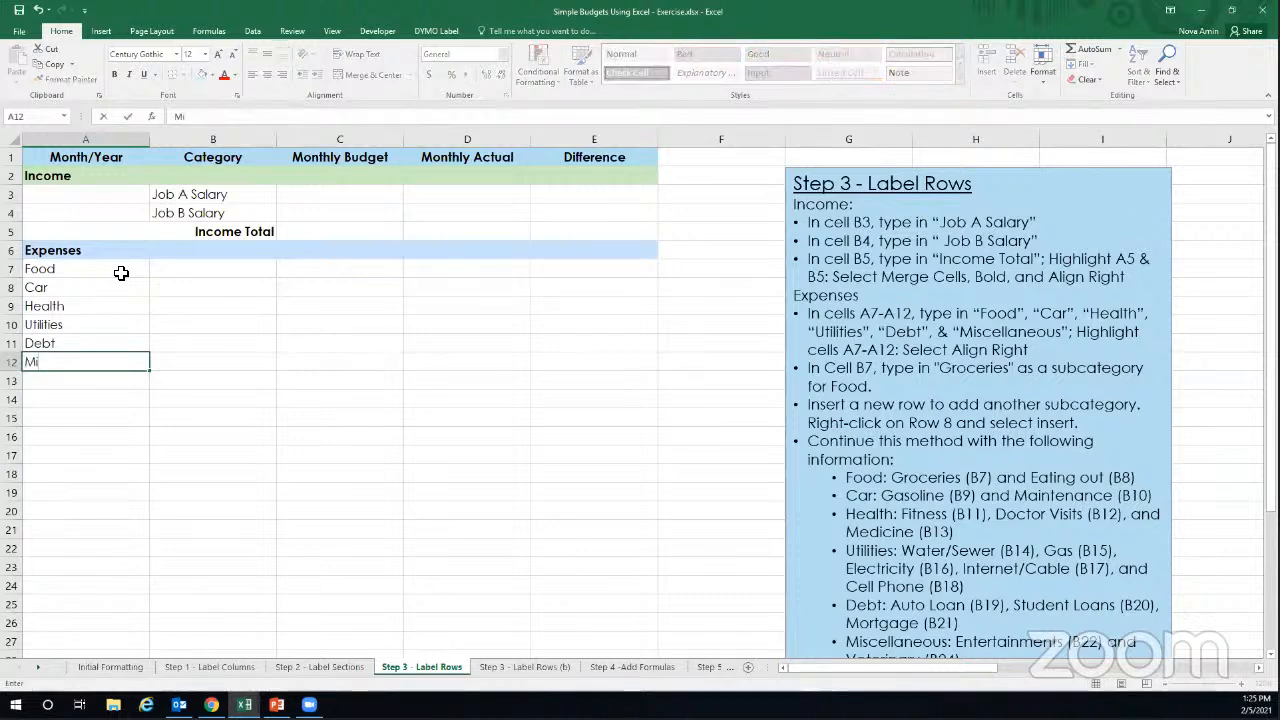
{"action": "type", "text": "scel"}
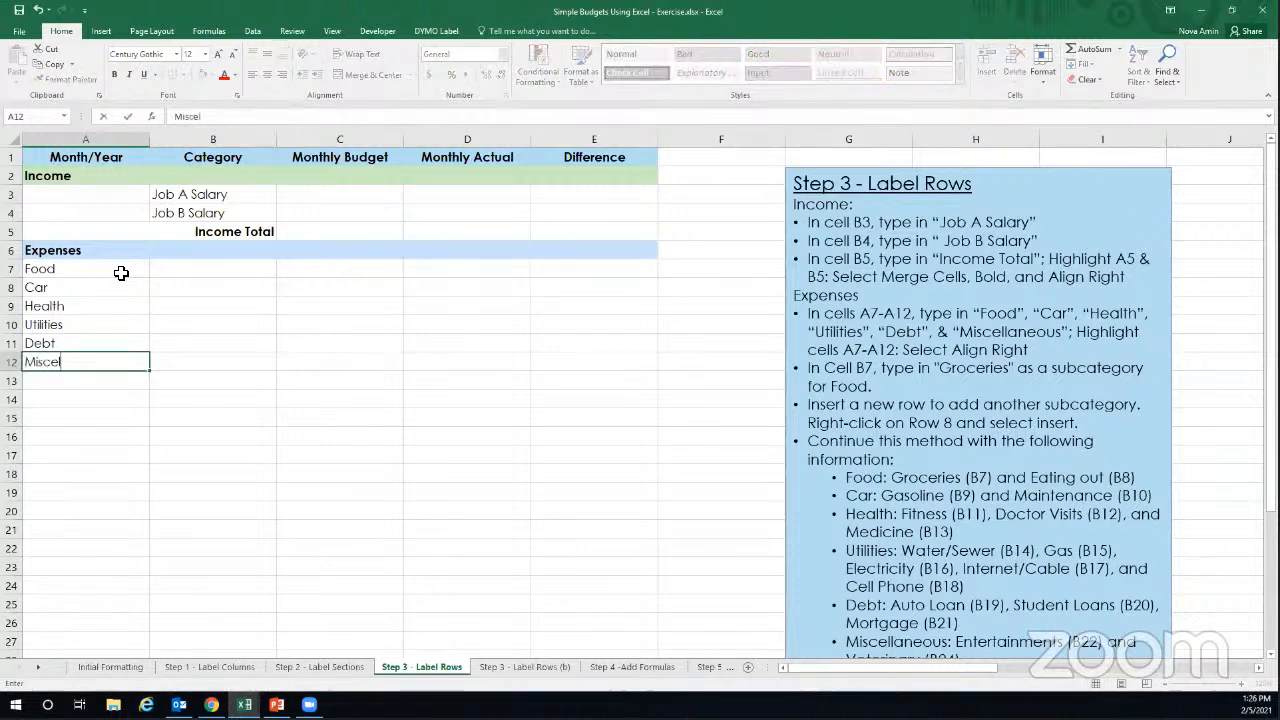
{"action": "type", "text": "laneous"}
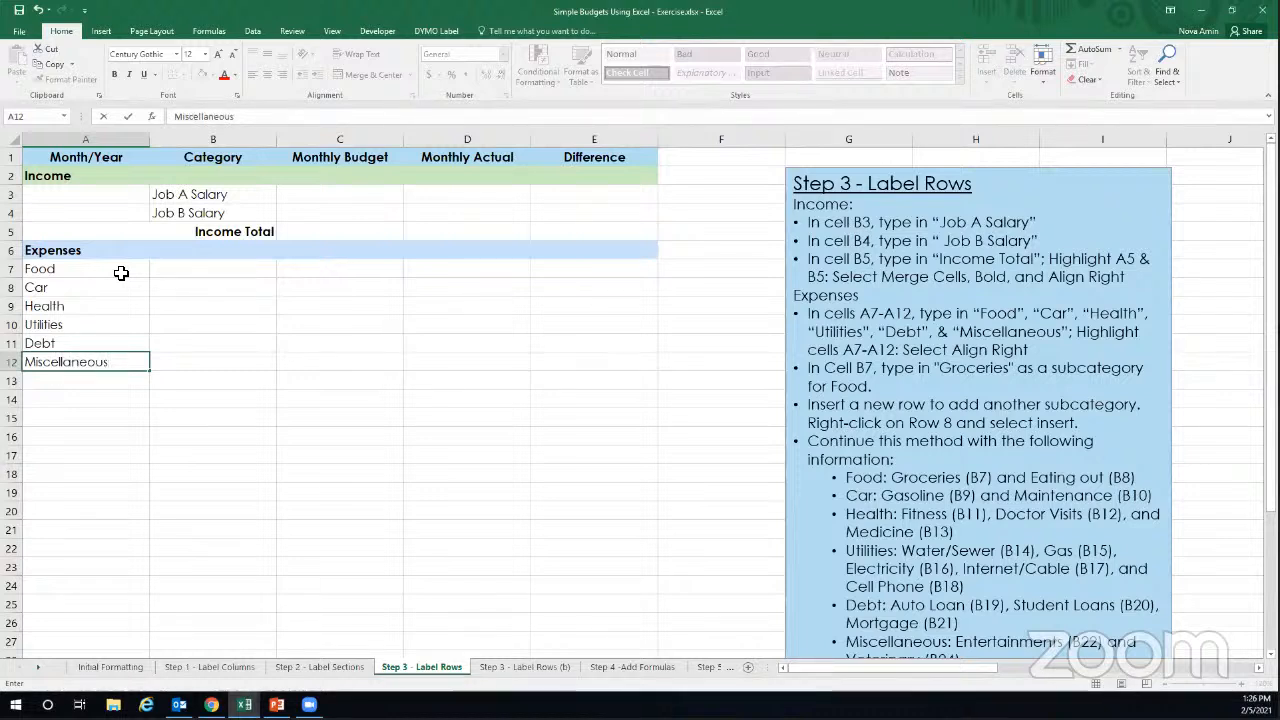
Right-align the expense category labels in cells A7:A12.
{"action": "left_click", "coordinate": [121, 271]}
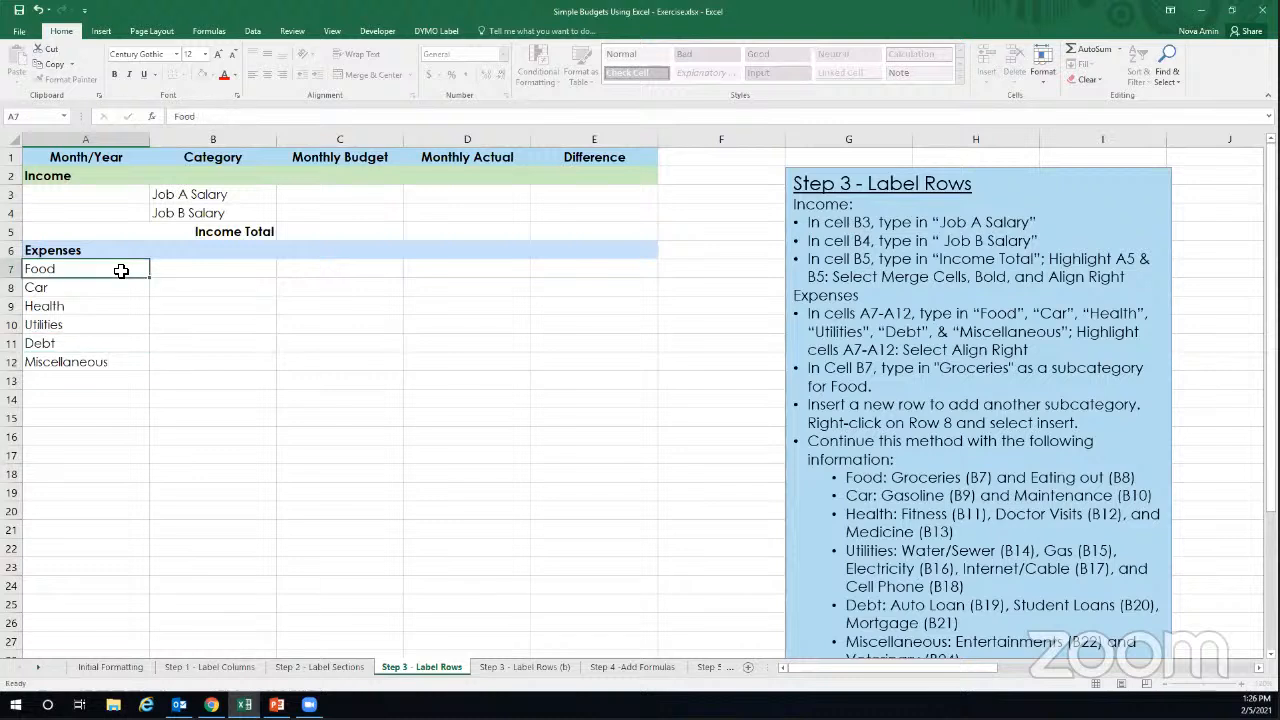
{"action": "left_click_drag", "start_coordinate": [121, 271], "coordinate": [106, 362]}
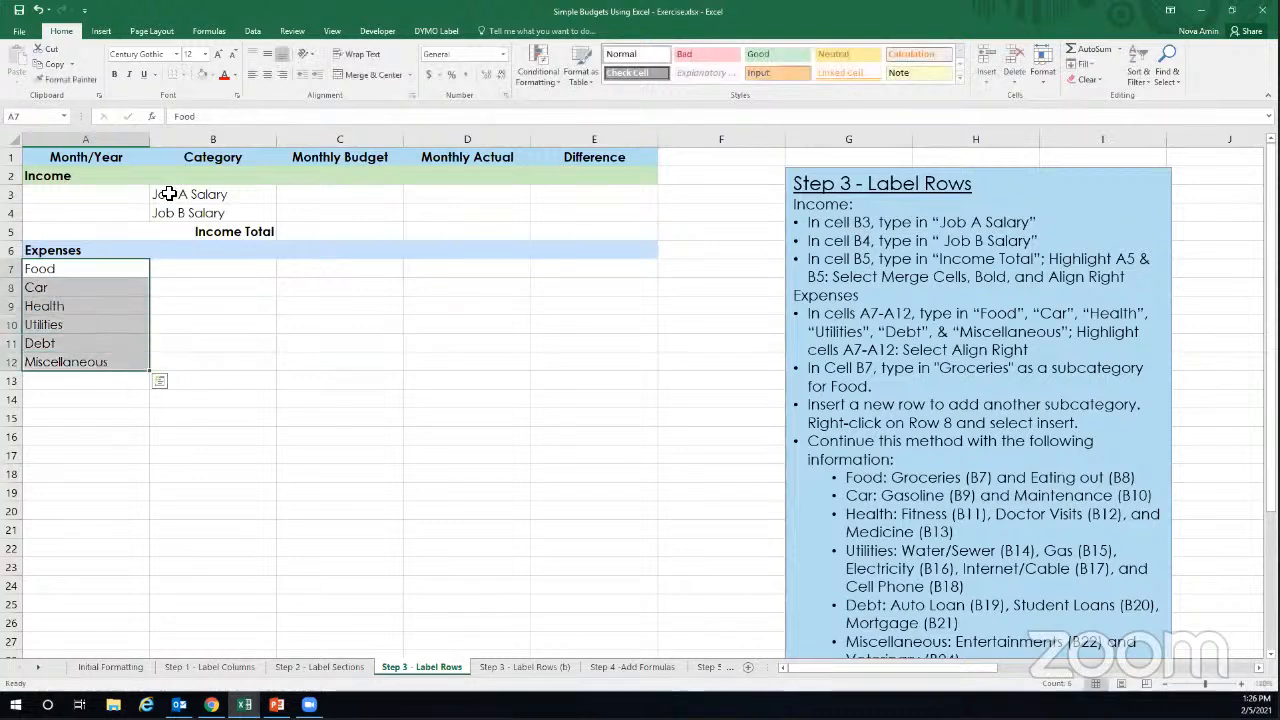
{"action": "left_click", "coordinate": [280, 76]}
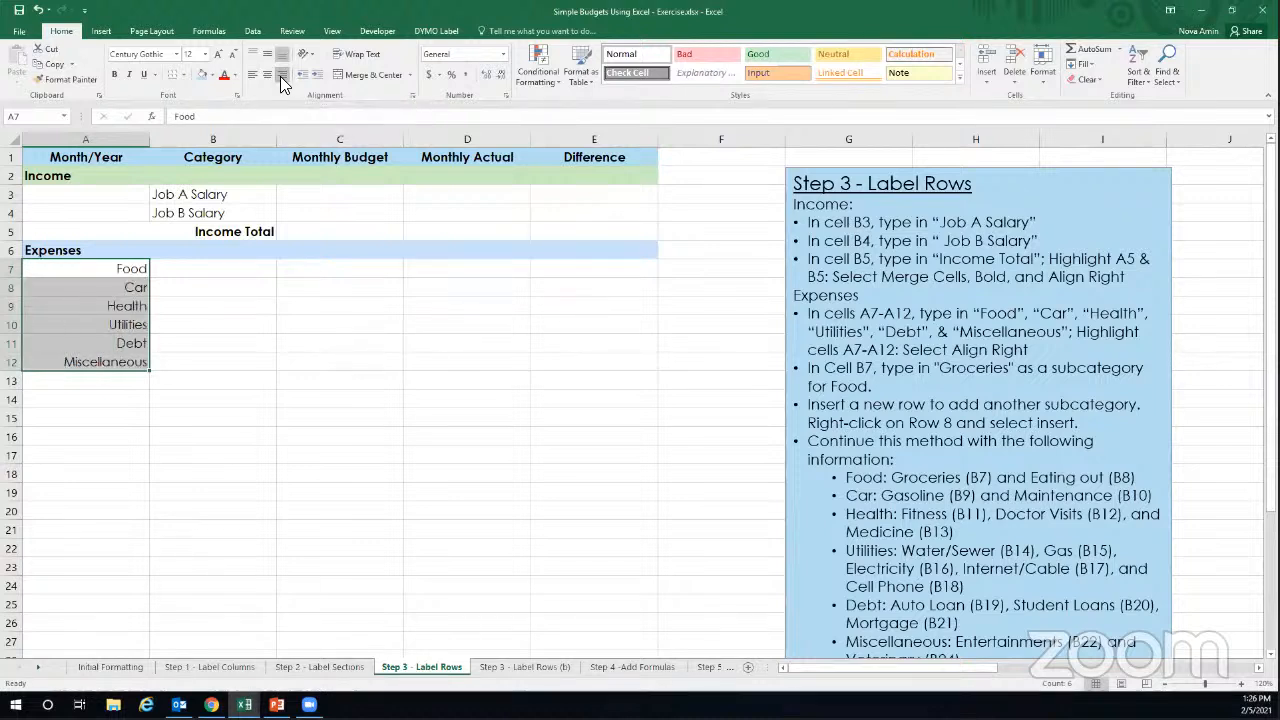
Enter Groceries in cell B7 as a subcategory of Food.
{"action": "left_click", "coordinate": [272, 342]}
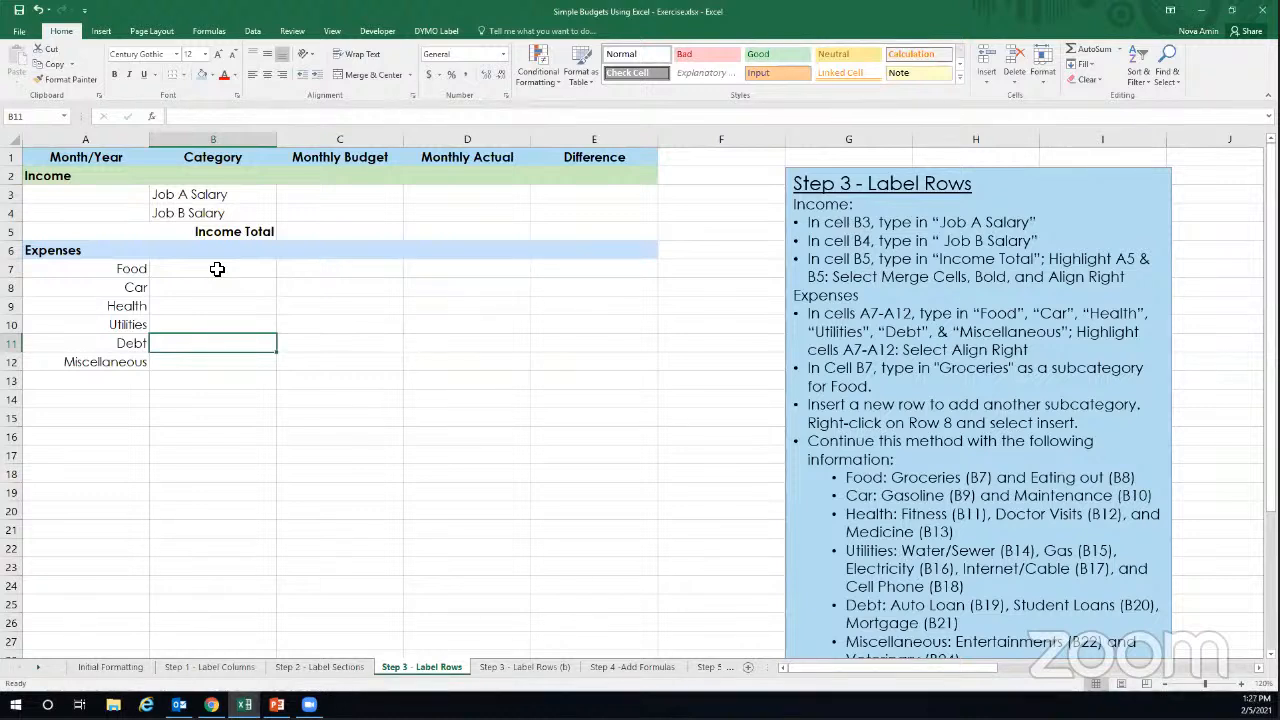
{"action": "key", "text": "Up"}
{"action": "key", "text": "Up"}
{"action": "key", "text": "Up"}
{"action": "key", "text": "Up"}
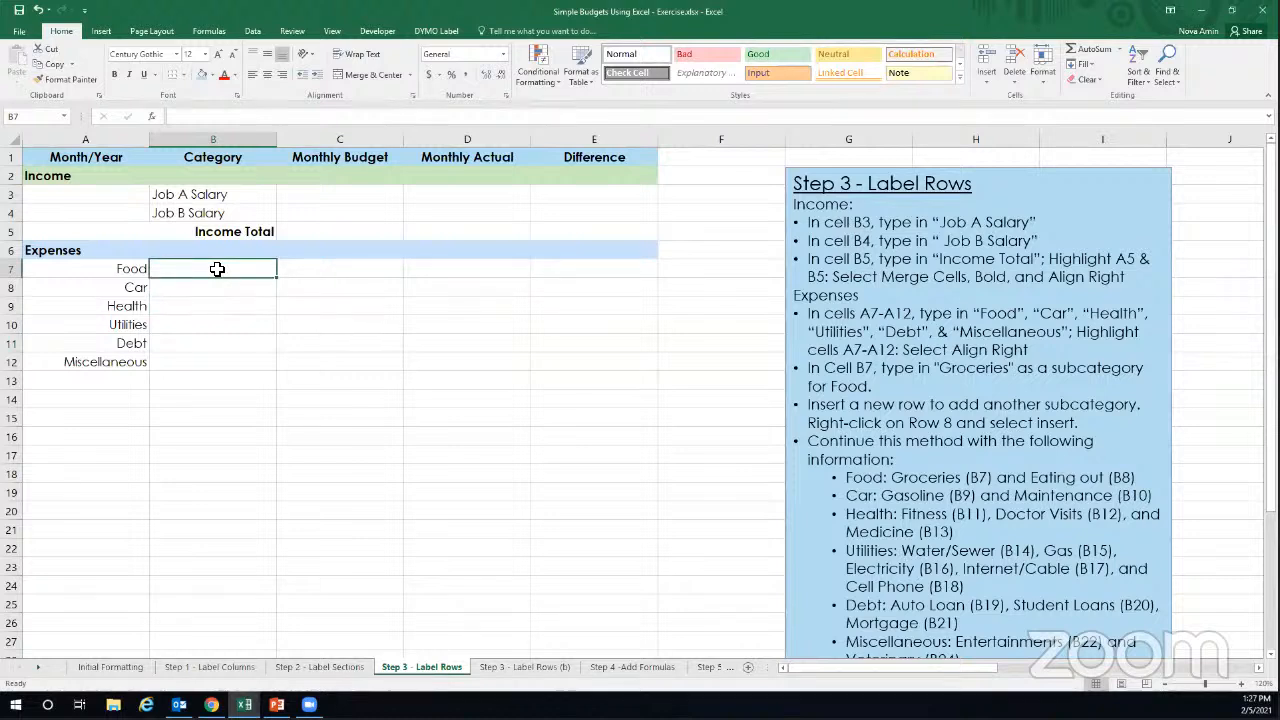
{"action": "type", "text": "Groceries"}
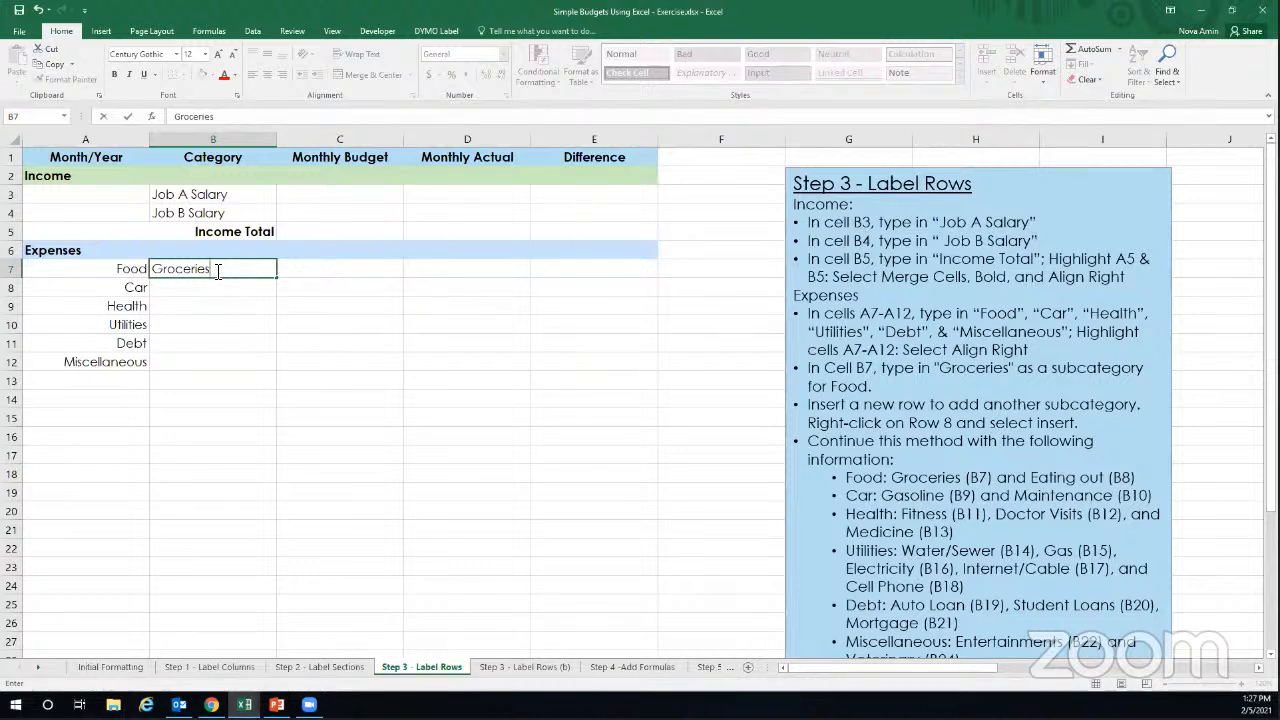
{"action": "key", "text": "Return"}
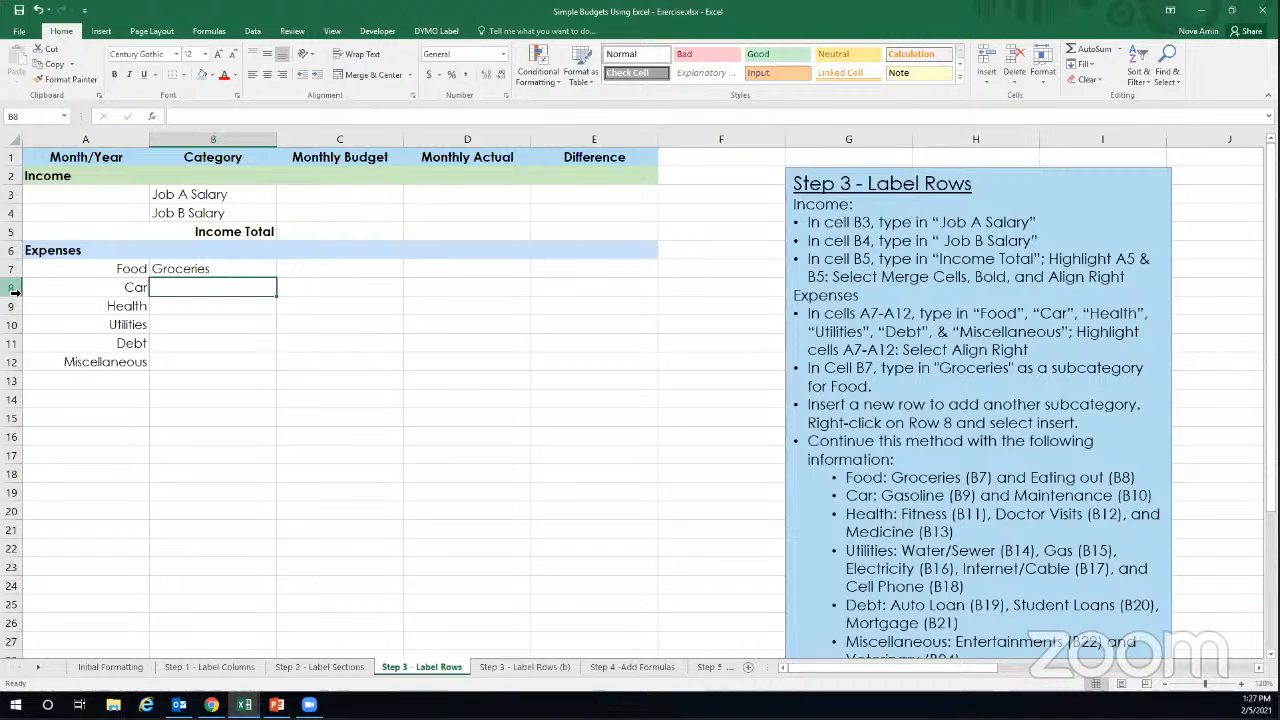
Insert a blank row at row 8, above Car, and select cell B8 for another Food subcategory.
{"action": "right_click", "coordinate": [14, 291]}
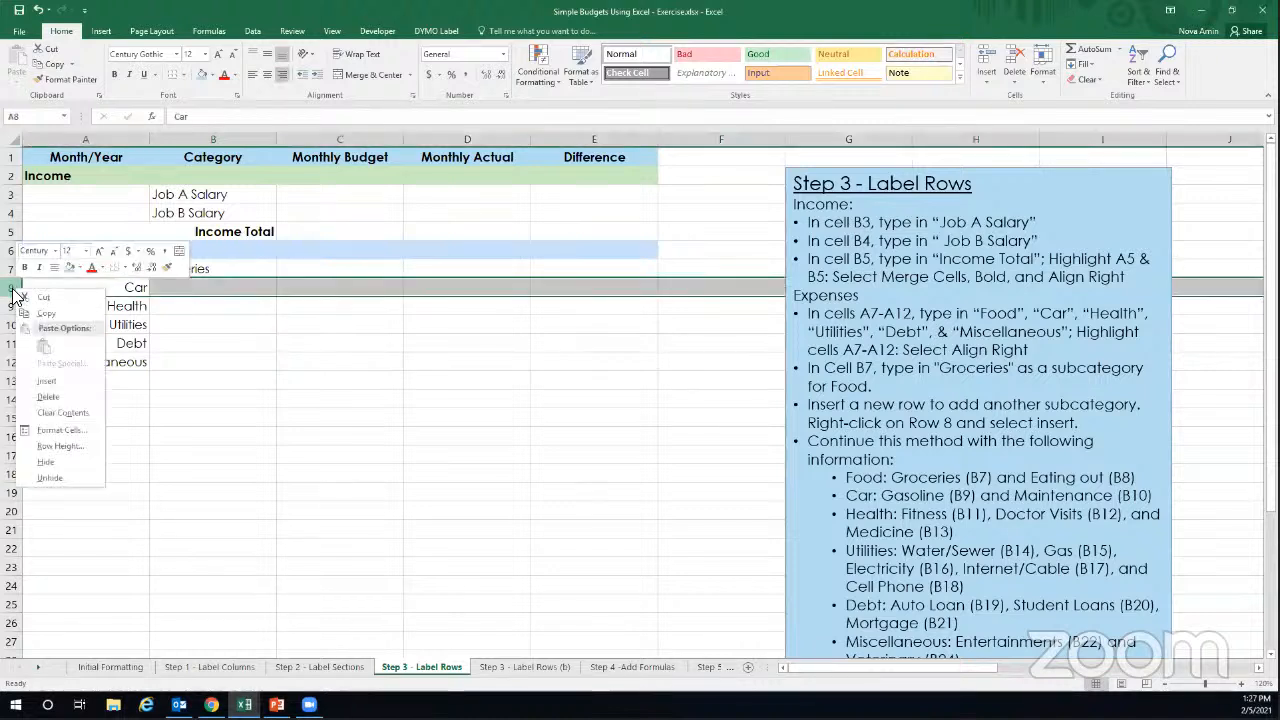
{"action": "left_click", "coordinate": [60, 380]}
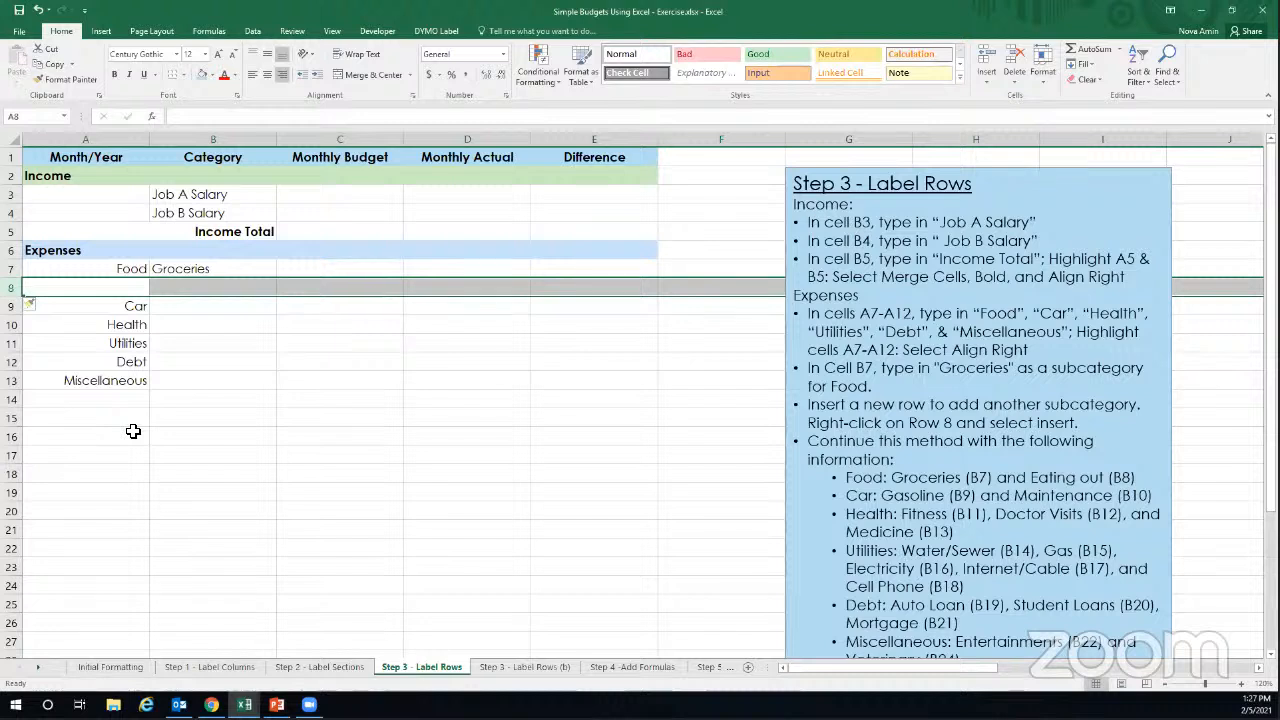
{"action": "left_click", "coordinate": [166, 290]}
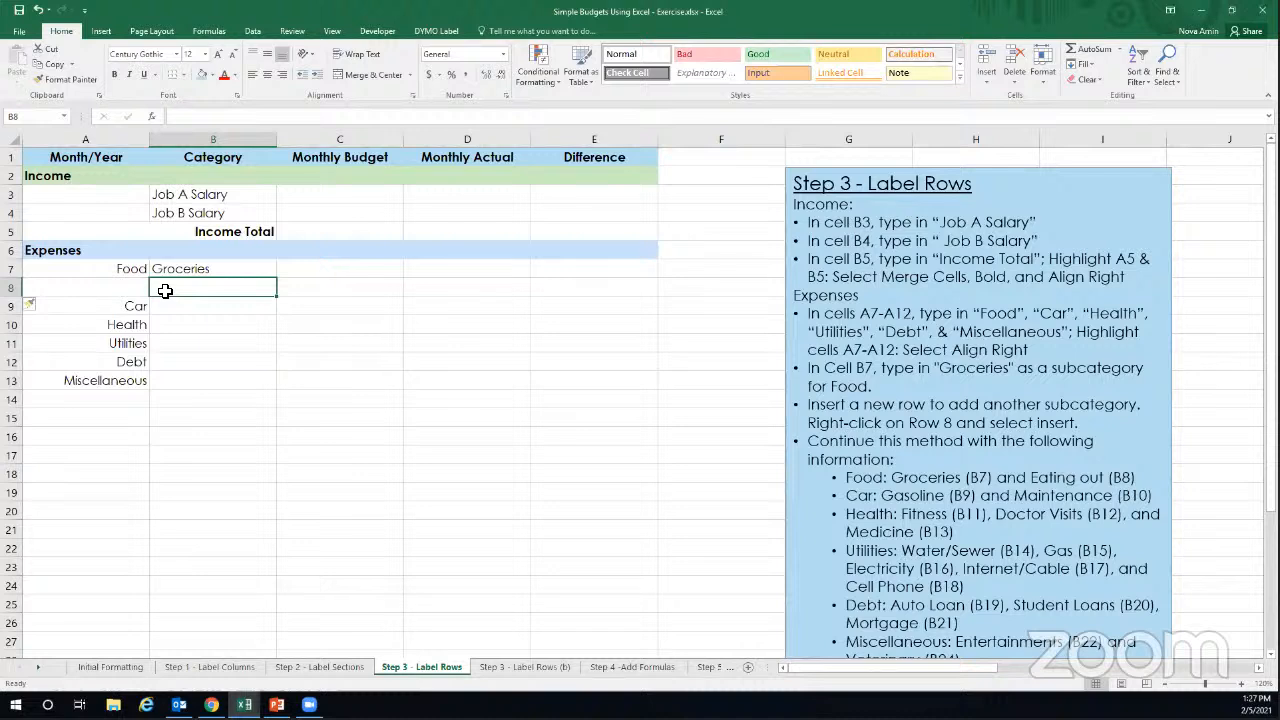
Enter Eating Out in cell B8 under Food and Gasoline in cell B9 for Car.
{"action": "type", "text": "Eating"}
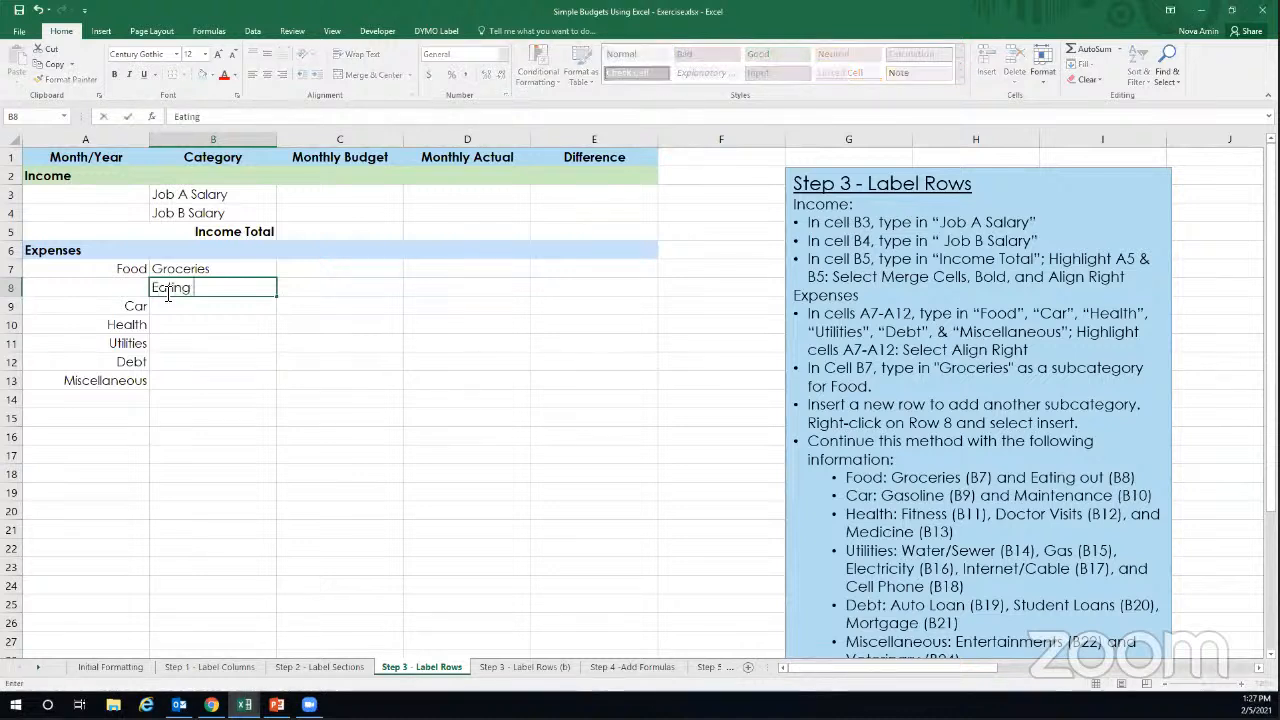
{"action": "type", "text": " Out"}
{"action": "left_click", "coordinate": [179, 309]}
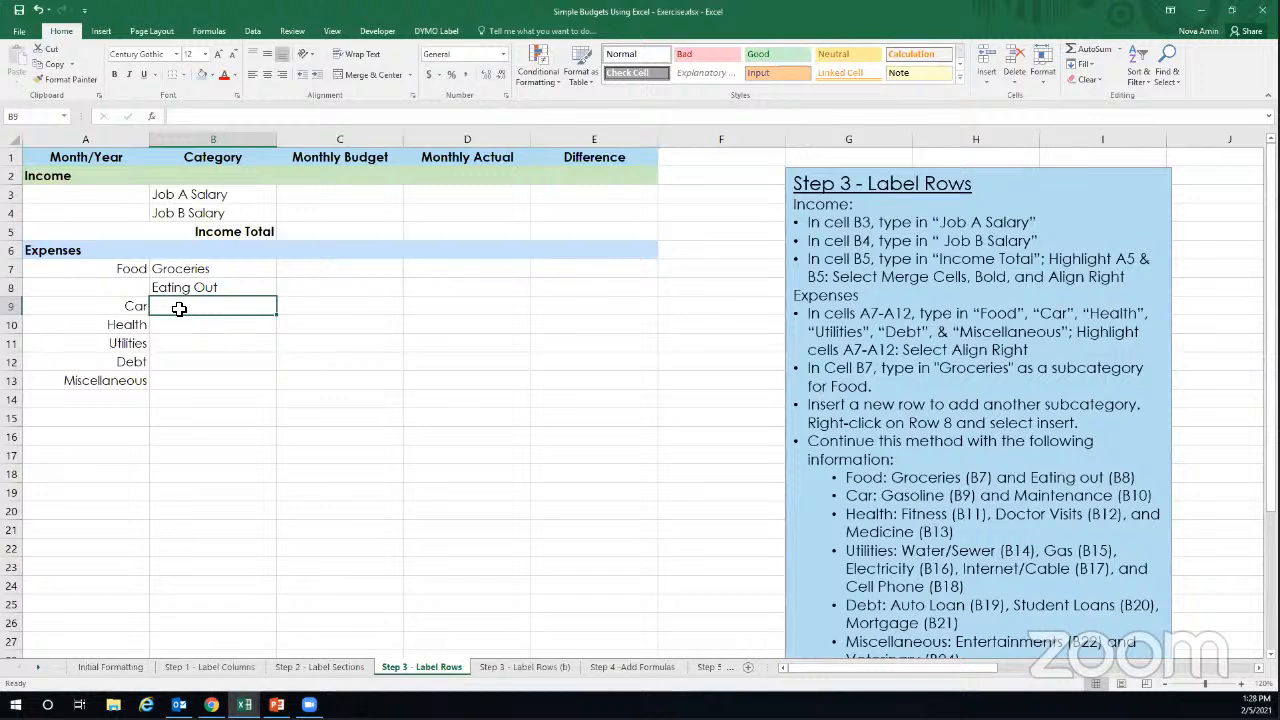
{"action": "type", "text": "G"}
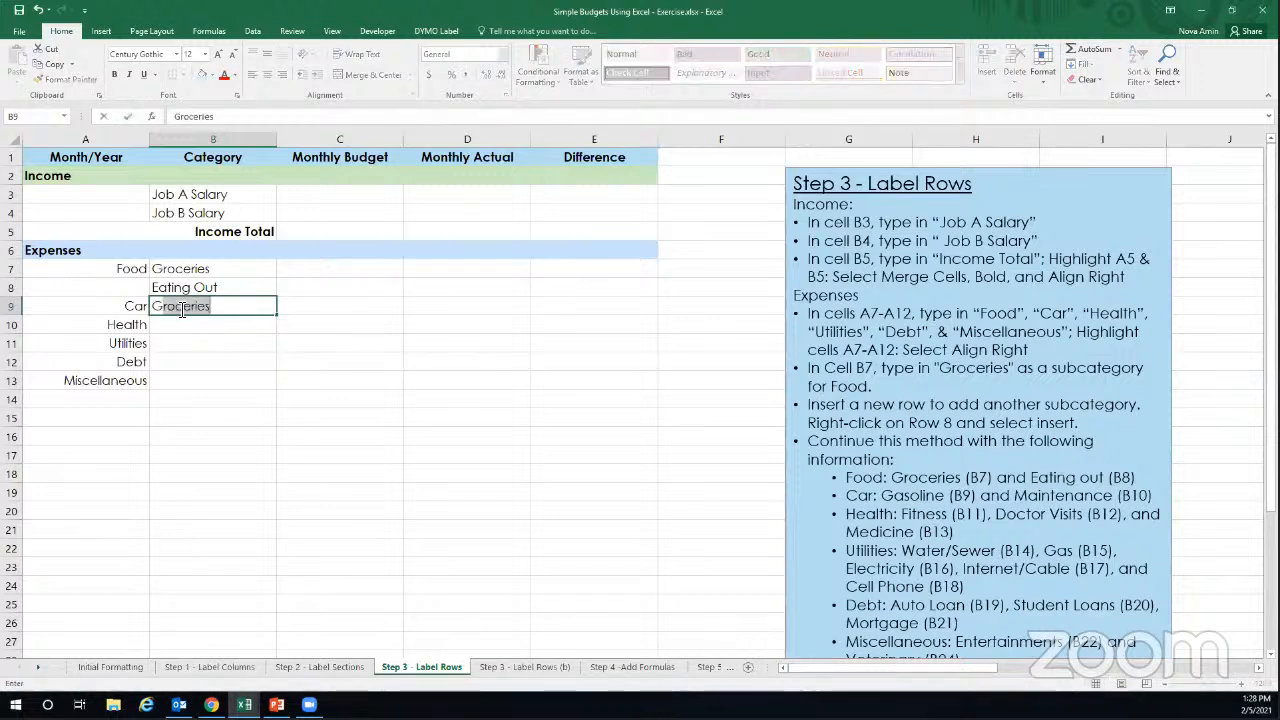
{"action": "type", "text": "asoline"}
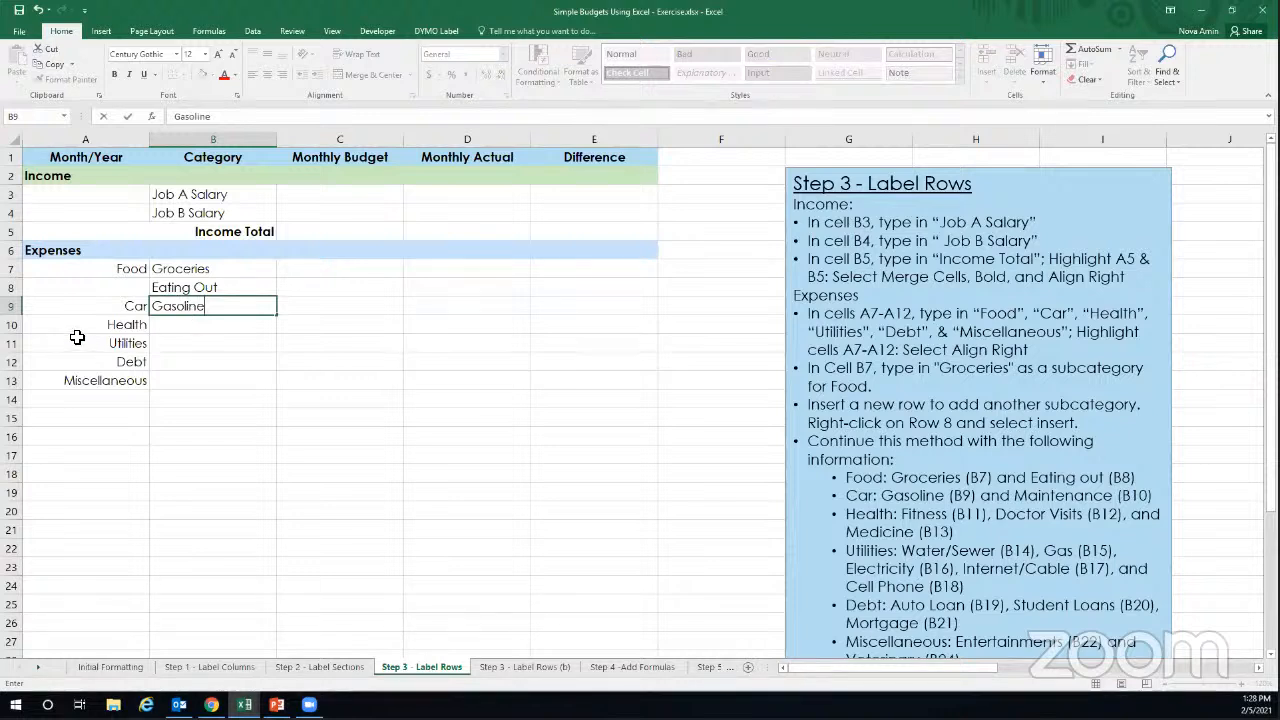
Insert a blank row at row 10, above Health, and enter Maintenance in cell B10 as a Car subcategory.
{"action": "right_click", "coordinate": [13, 327]}
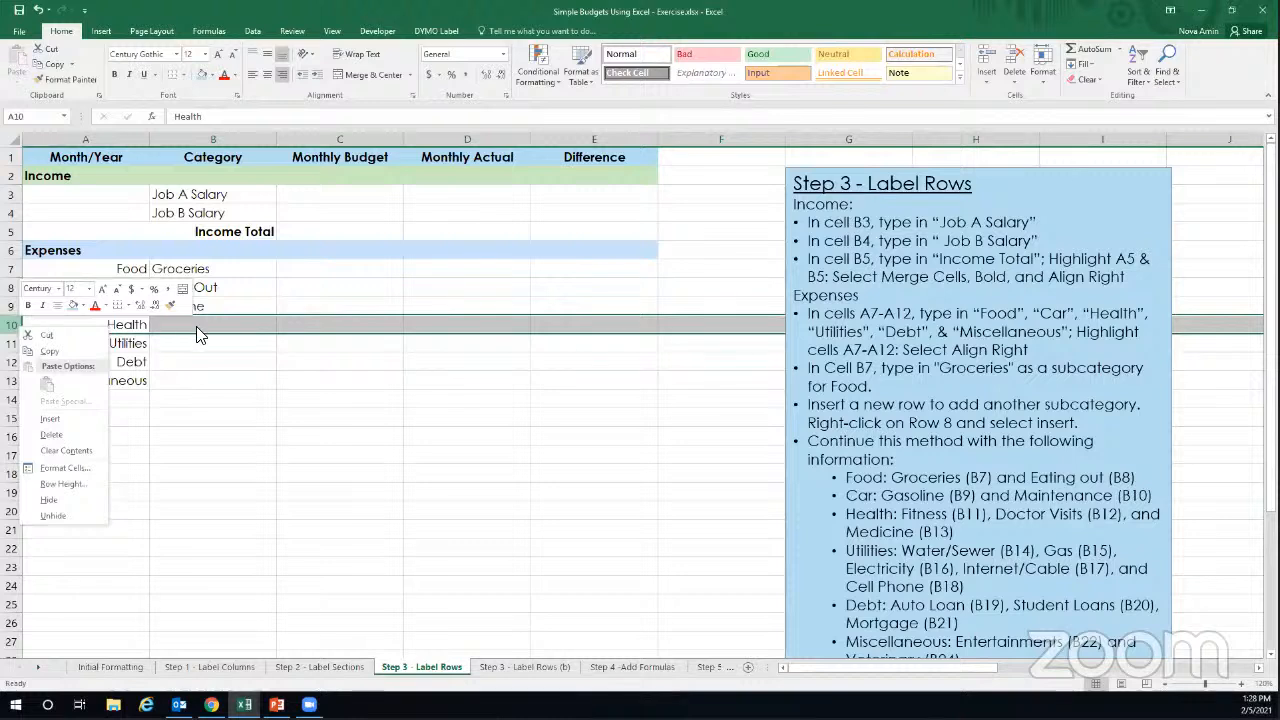
{"action": "key", "text": "Escape"}
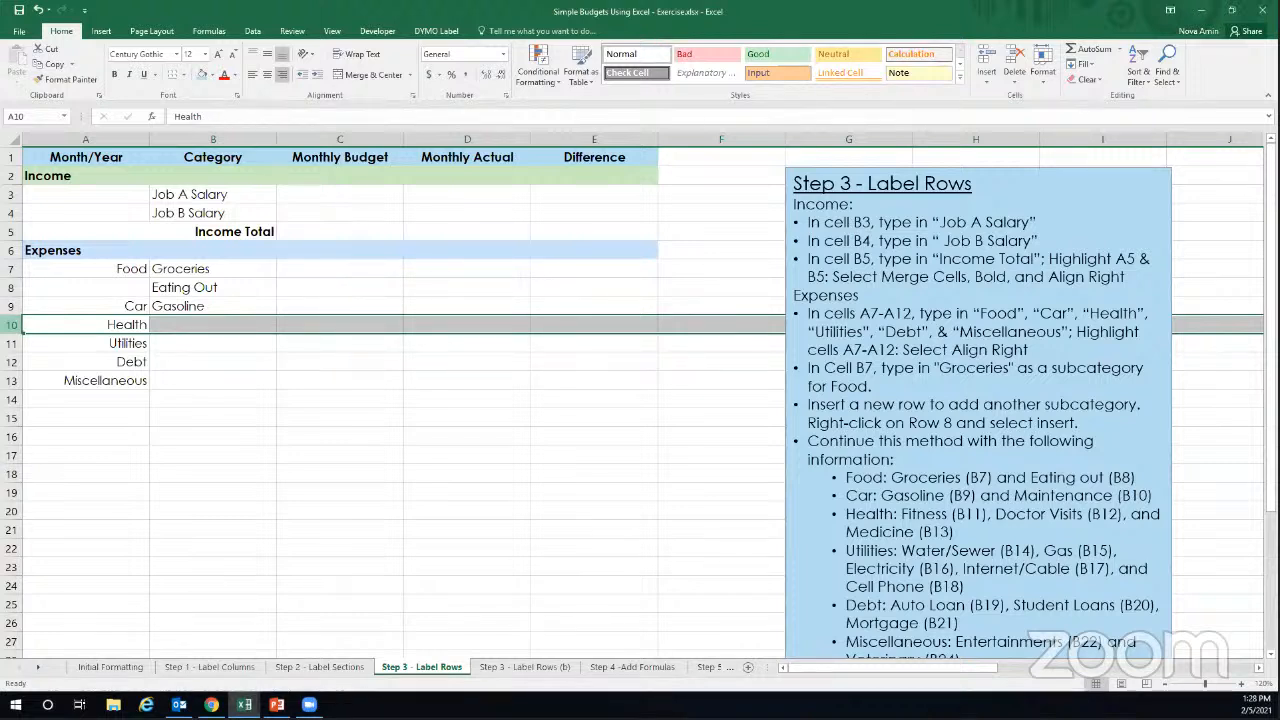
{"action": "right_click", "coordinate": [14, 327]}
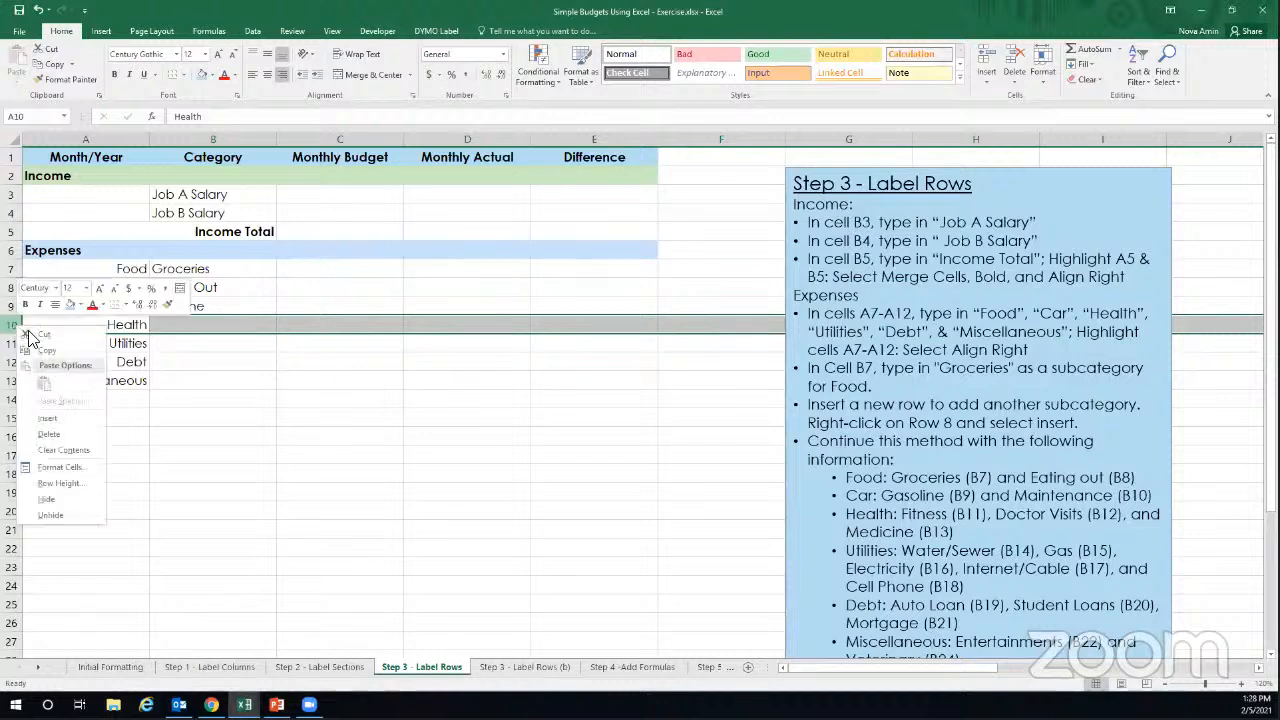
{"action": "left_click", "coordinate": [66, 419]}
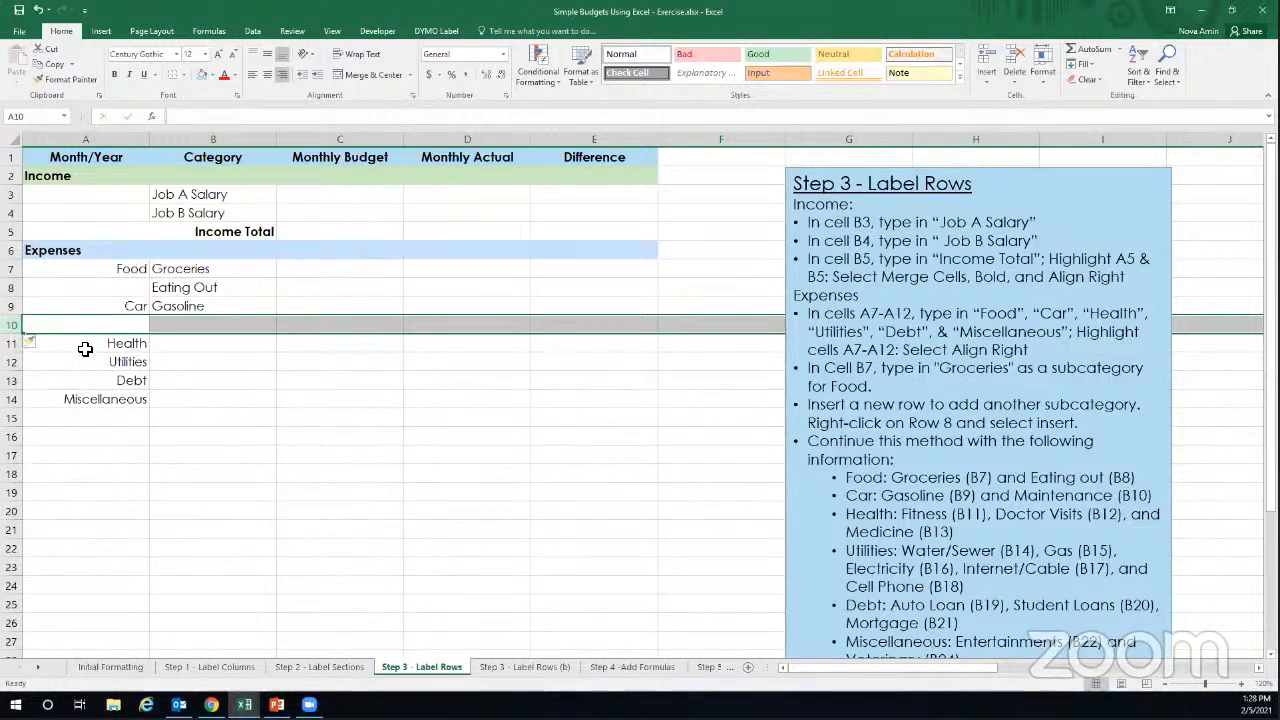
{"action": "left_click", "coordinate": [181, 327]}
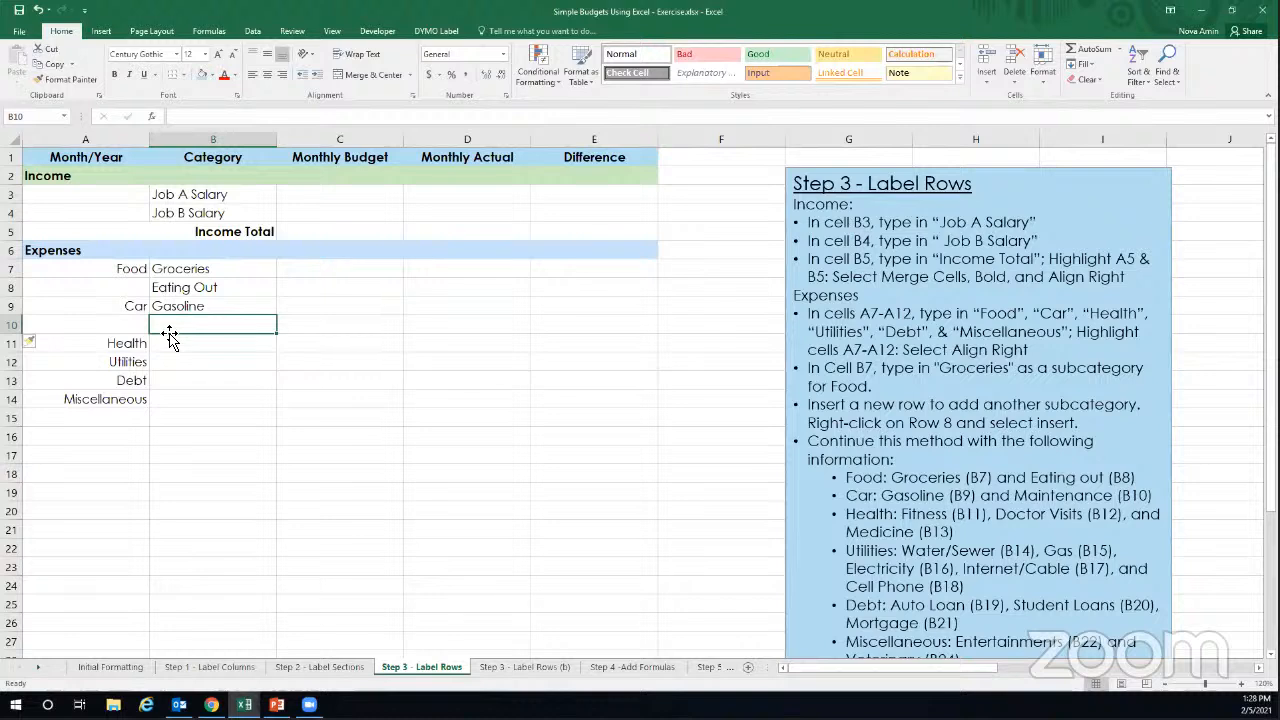
{"action": "type", "text": "Main"}
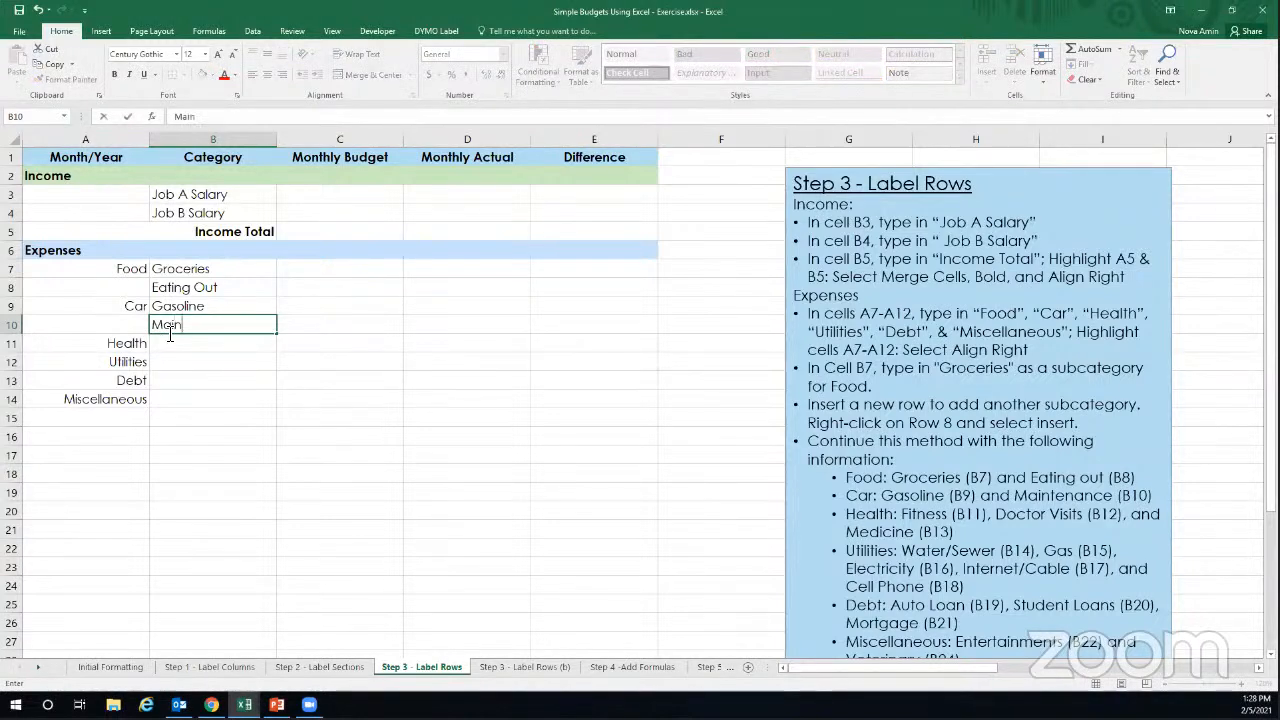
{"action": "type", "text": "tenance"}
{"action": "scroll", "coordinate": [960, 497], "scroll_direction": "down", "scroll_amount": 1}
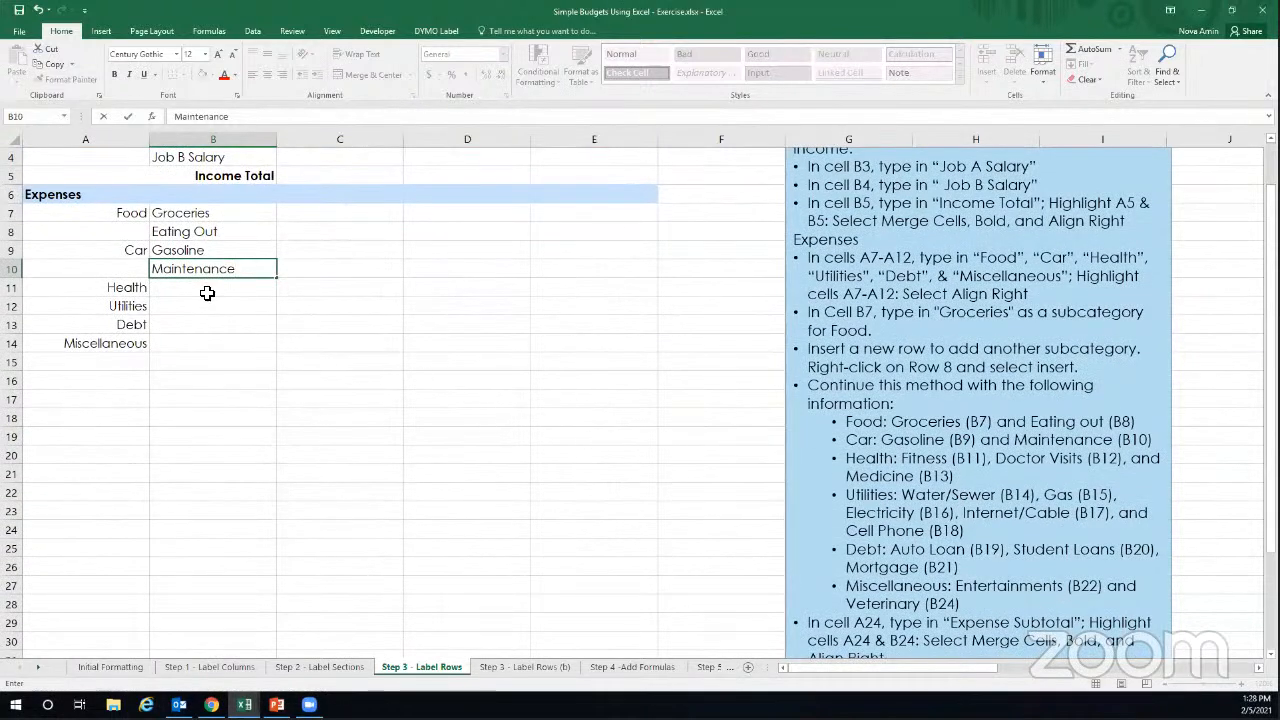
Enter Fiteness in cell B11 as the first Health subcategory.
{"action": "left_click", "coordinate": [207, 293]}
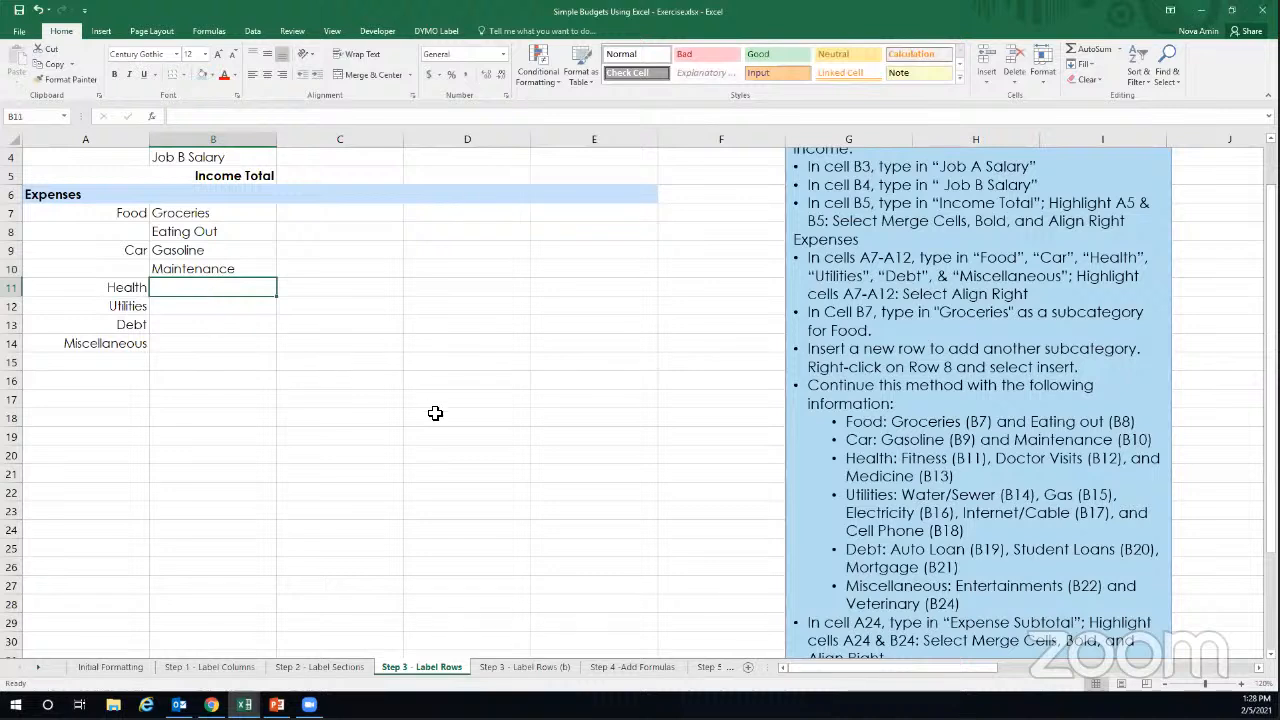
{"action": "type", "text": "Fite"}
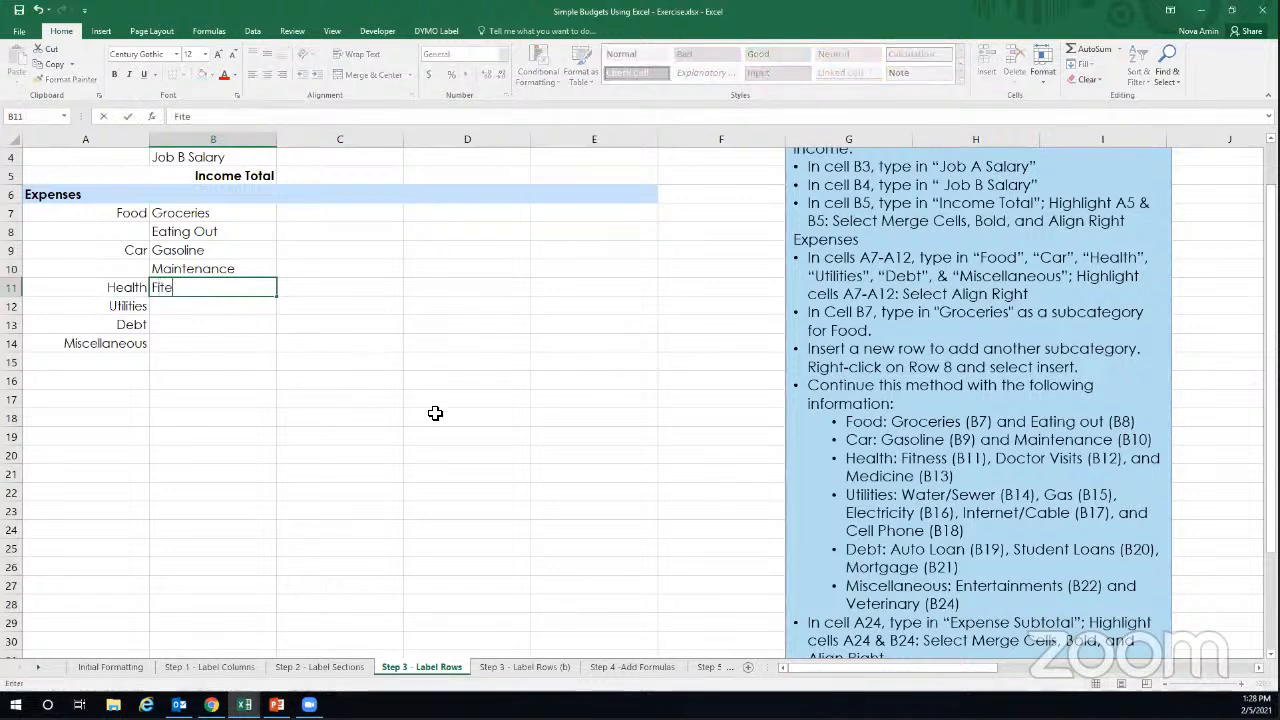
{"action": "type", "text": "nnes"}
{"action": "key", "text": "BackSpace"}
{"action": "key", "text": "BackSpace"}
{"action": "key", "text": "BackSpace"}
{"action": "type", "text": "ess"}
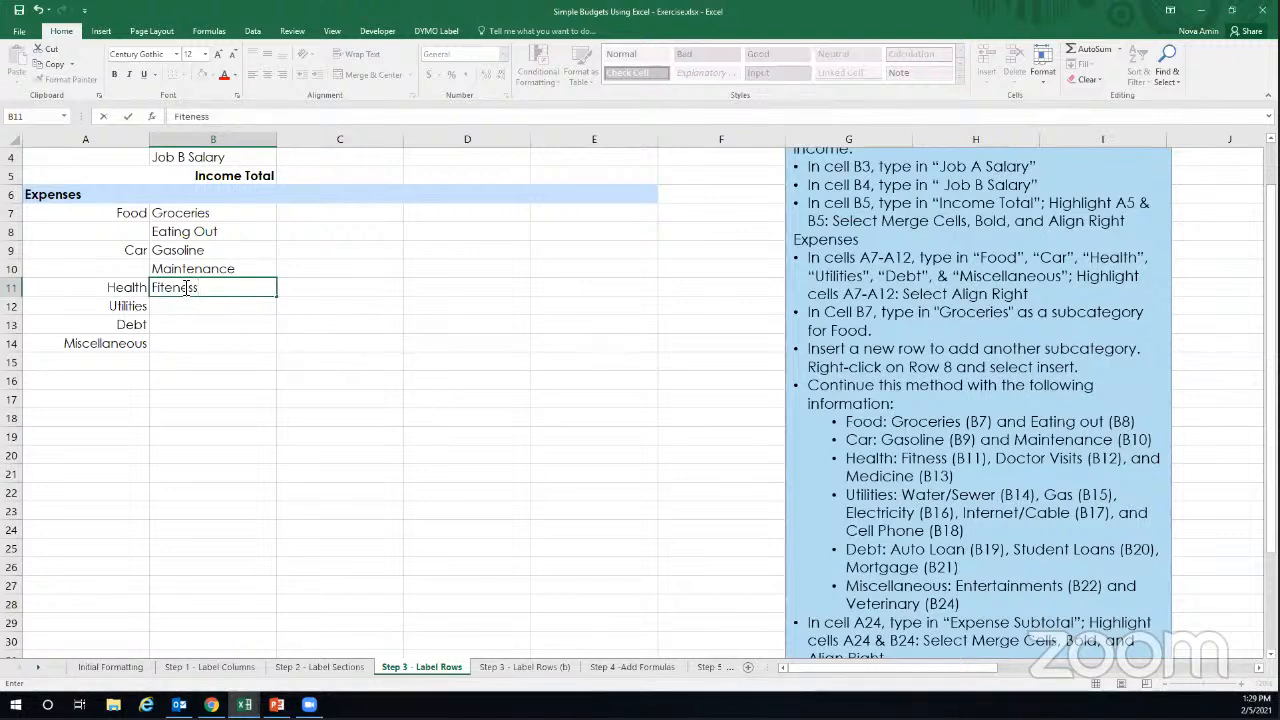
{"action": "key", "text": "Return"}
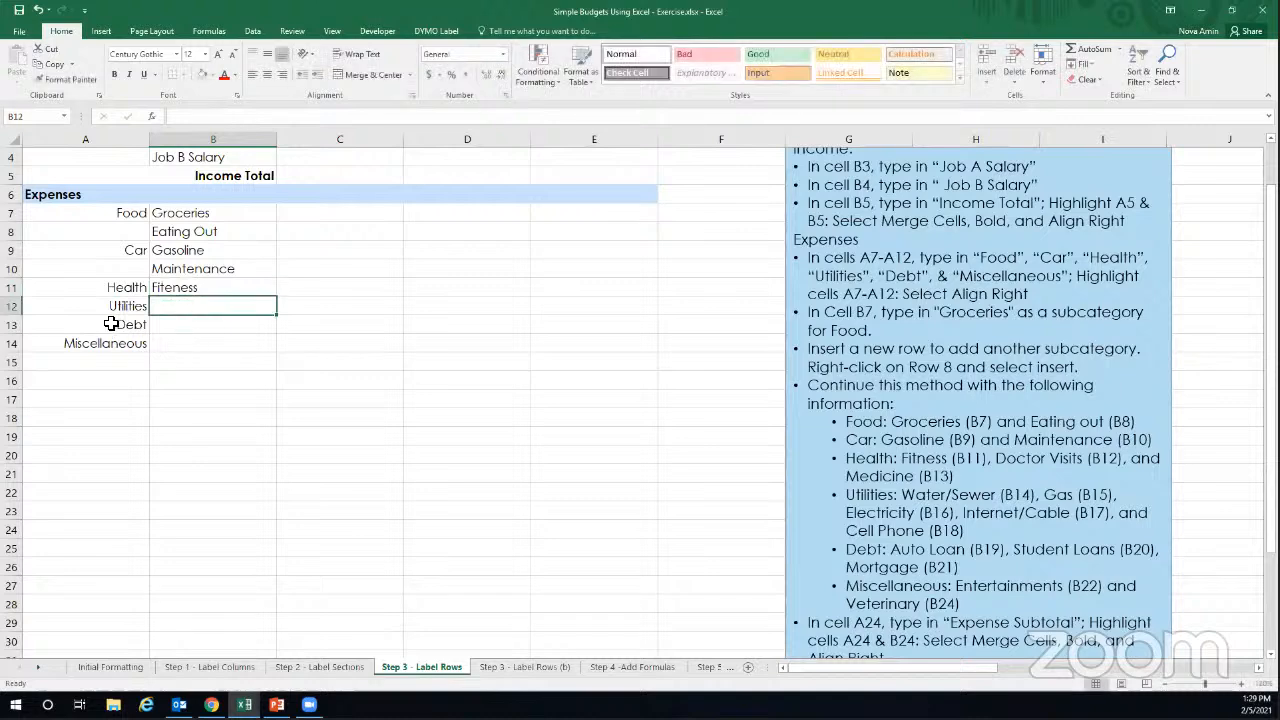
Insert two blank rows at row 12, above Utilities, for more Health subcategories.
{"action": "right_click", "coordinate": [17, 308]}
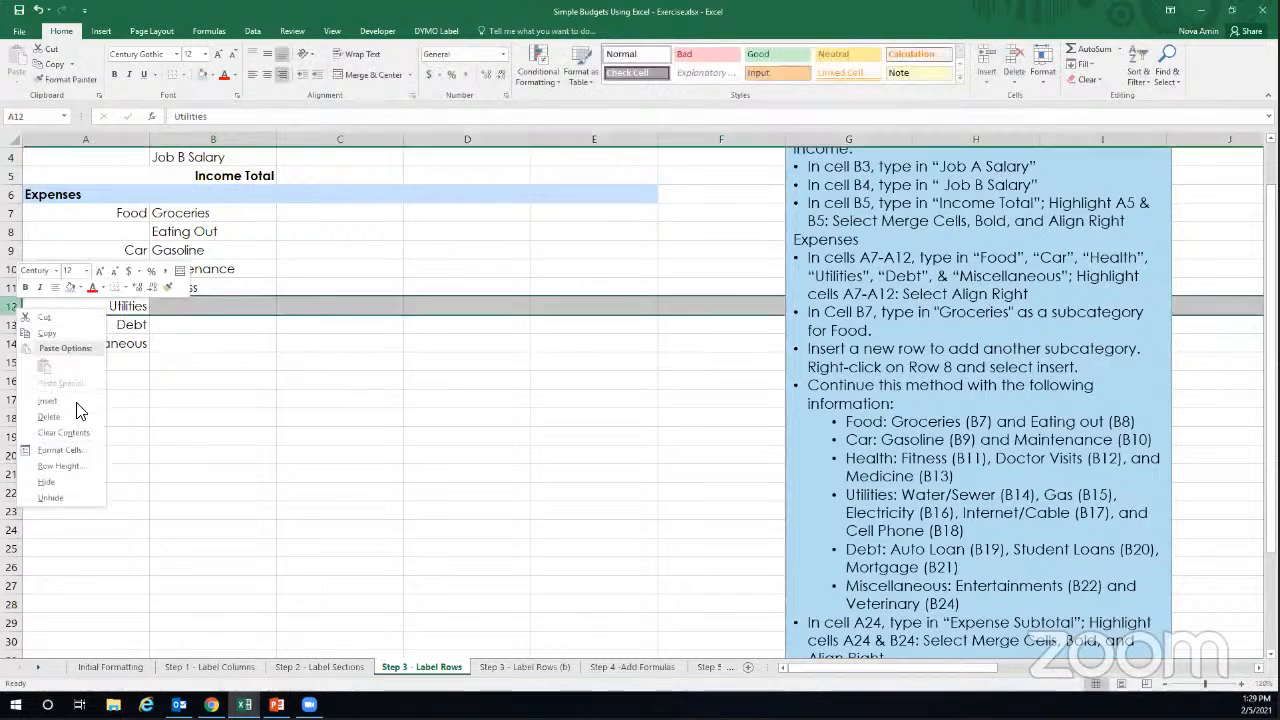
{"action": "left_click", "coordinate": [48, 401]}
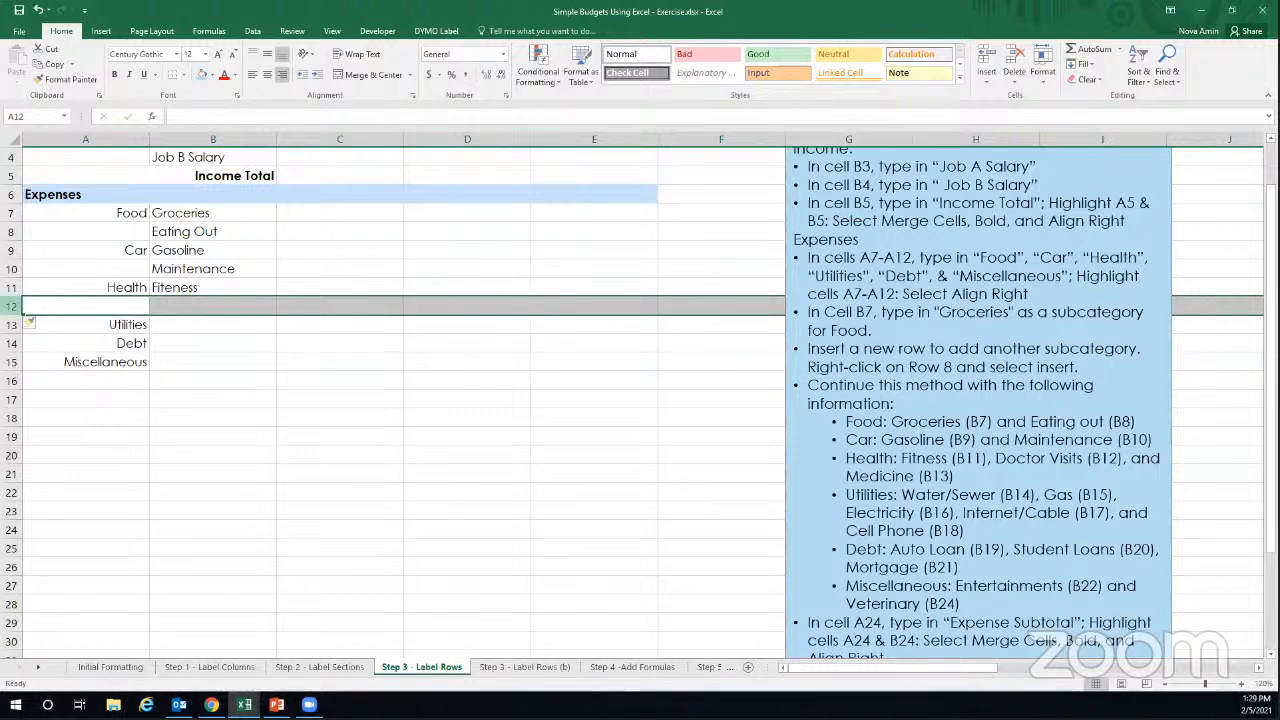
{"action": "right_click", "coordinate": [12, 305]}
{"action": "left_click", "coordinate": [24, 401]}
Enter the Health subcategories Doctor Visits in cell B12 and Medicine in cell B13.
{"action": "left_click", "coordinate": [195, 311]}
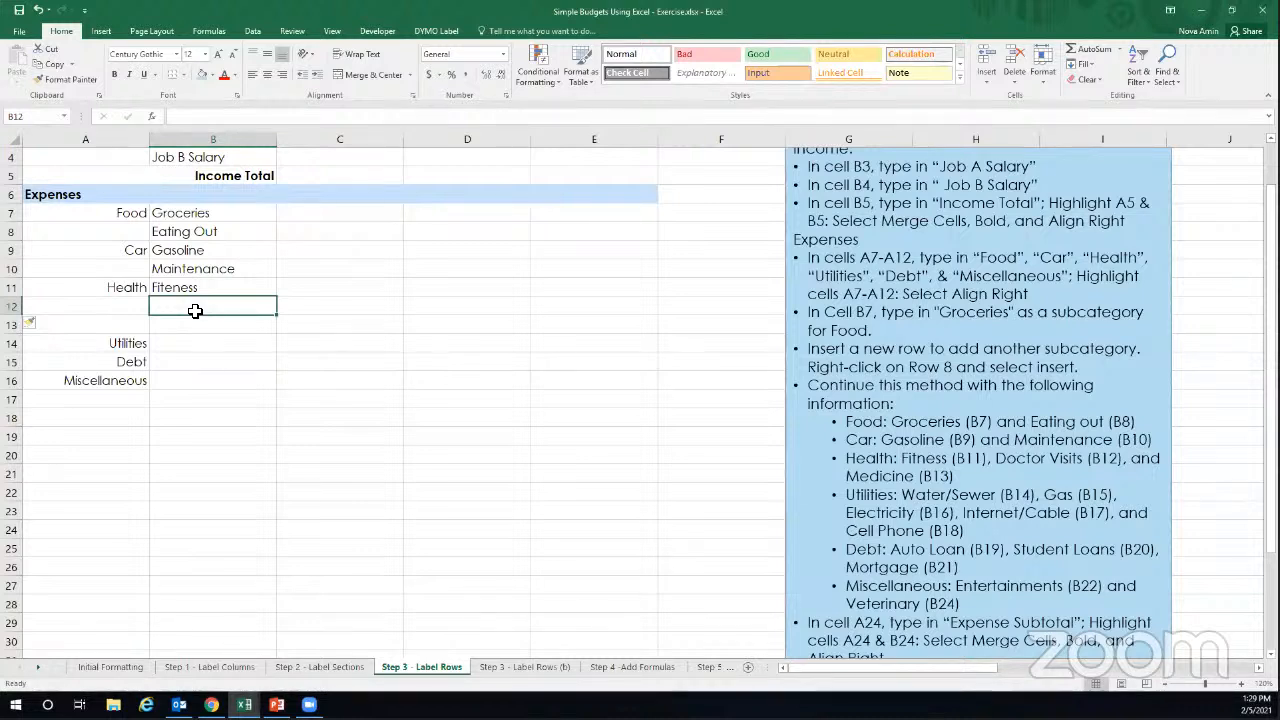
{"action": "type", "text": "Doc"}
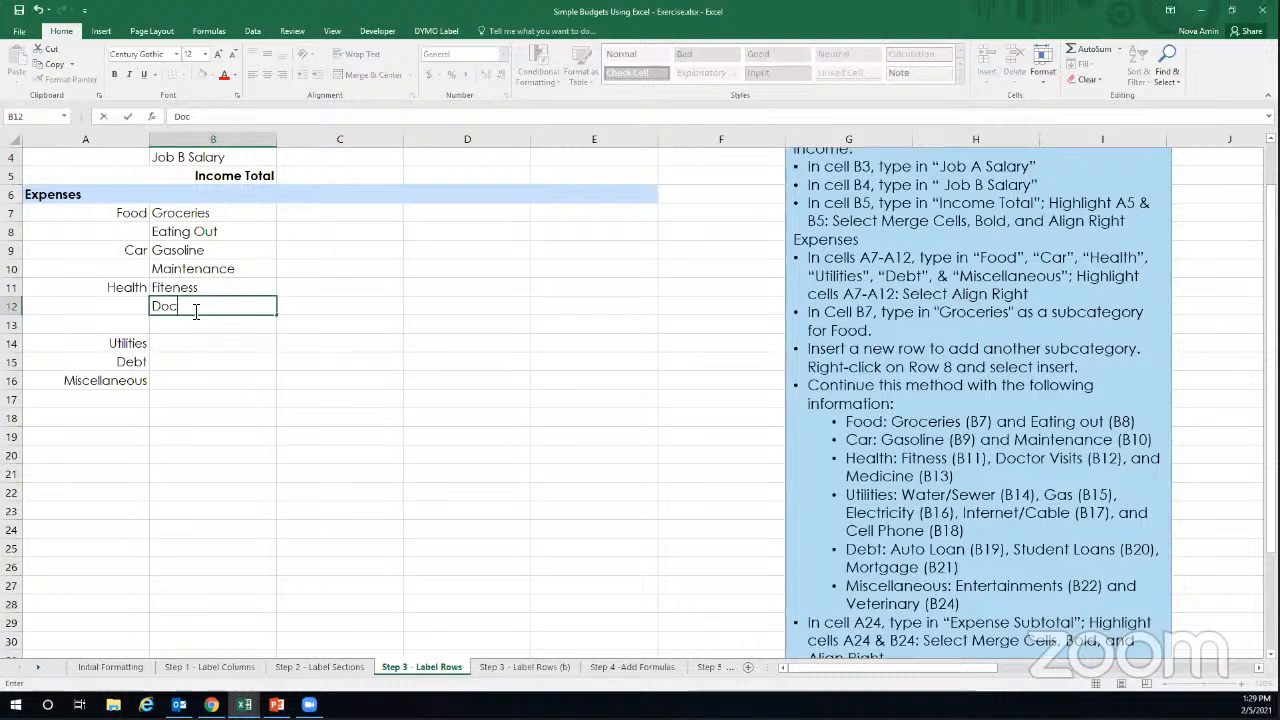
{"action": "type", "text": "tor"}
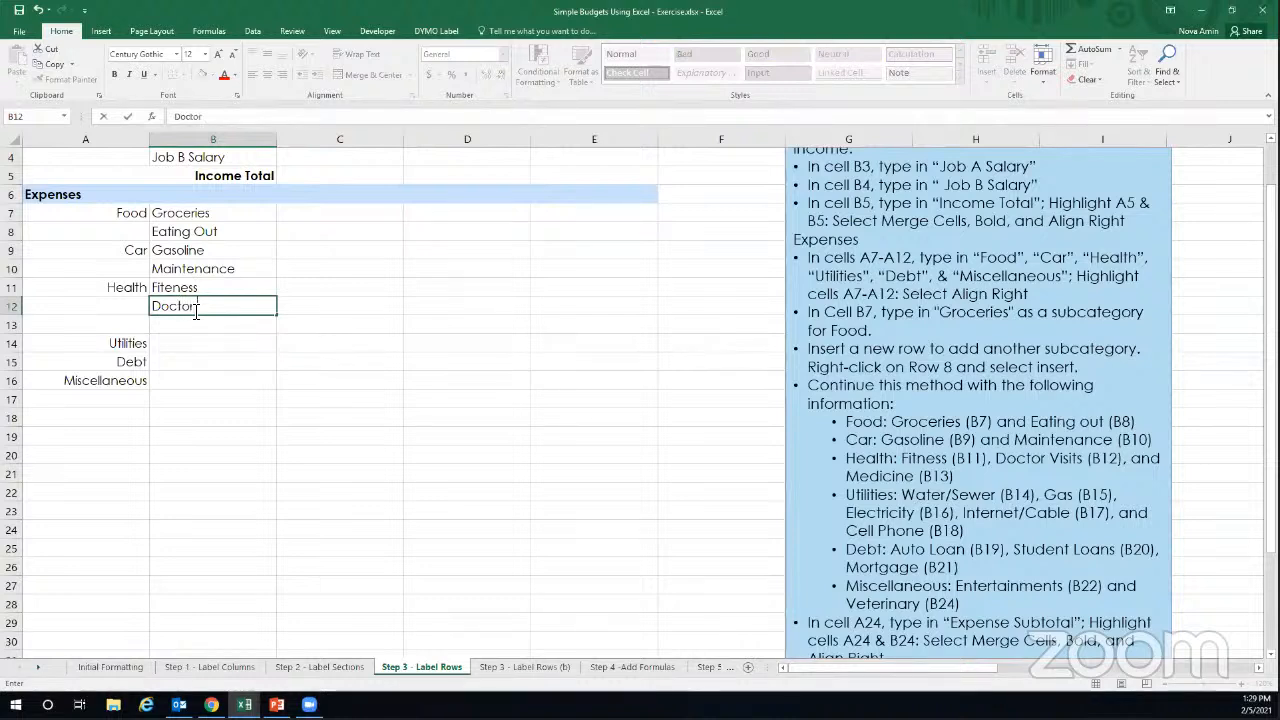
{"action": "type", "text": " Visits"}
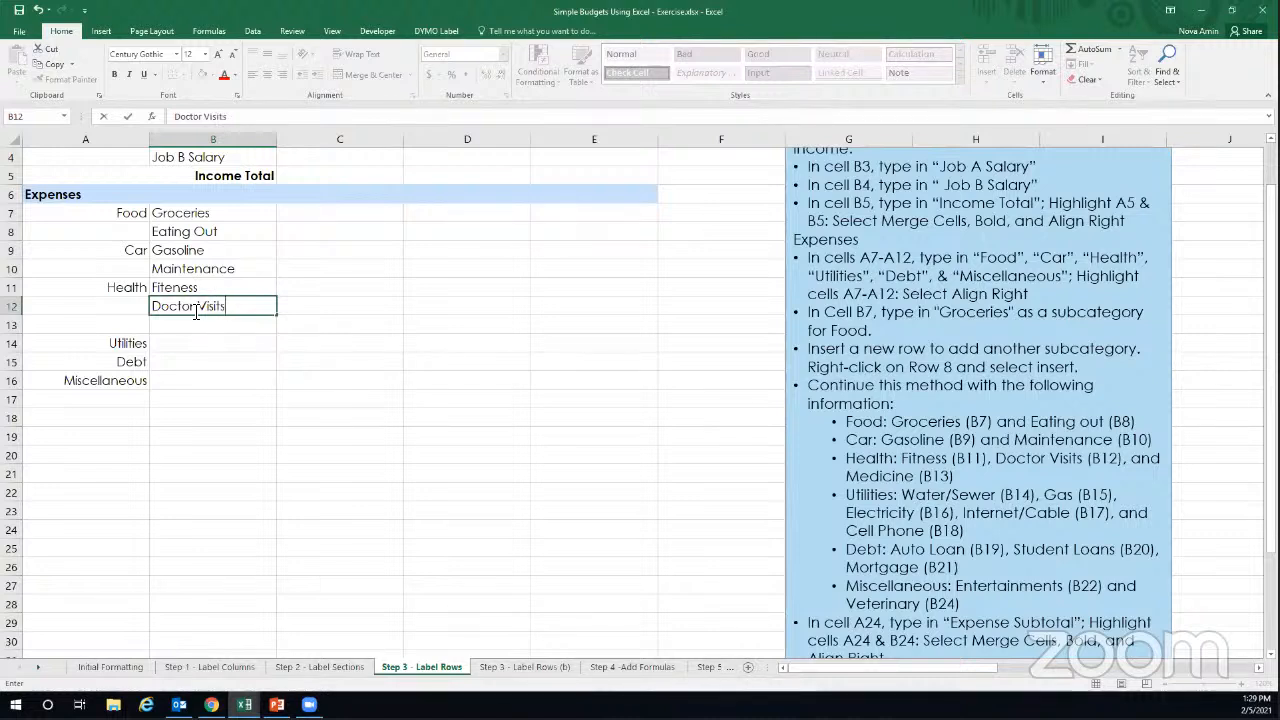
{"action": "key", "text": "Return"}
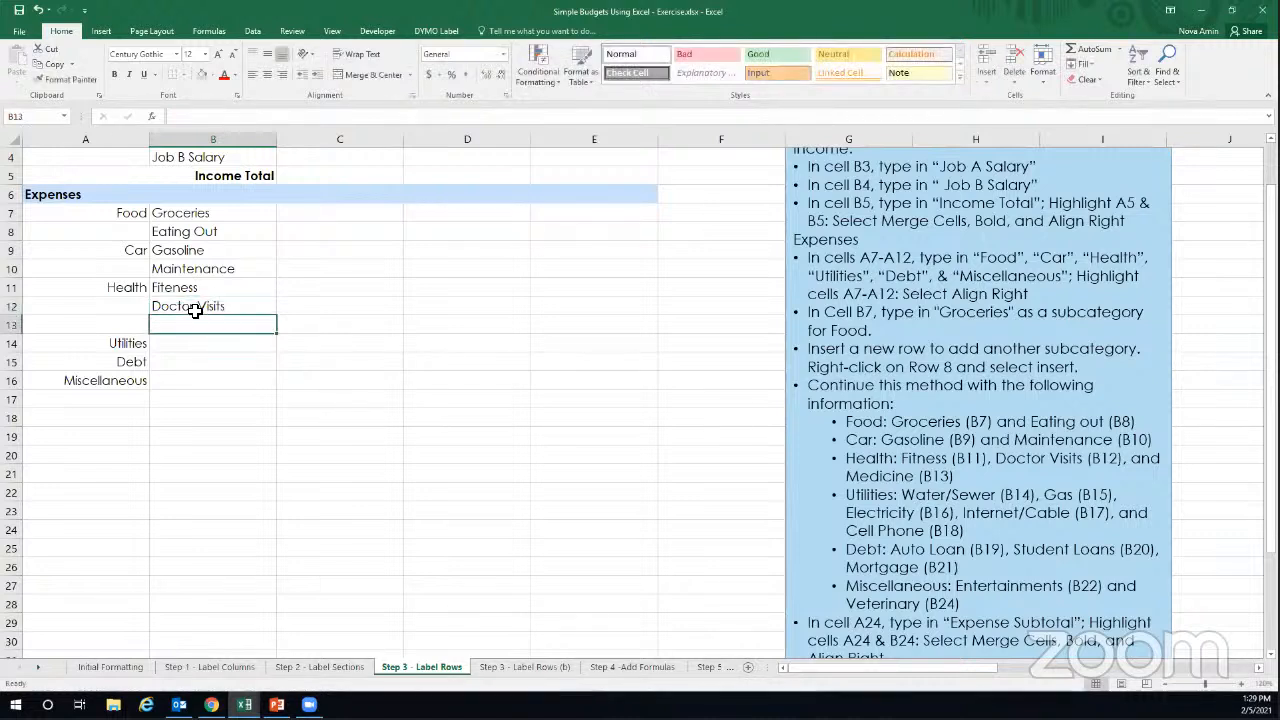
{"action": "type", "text": "Me"}
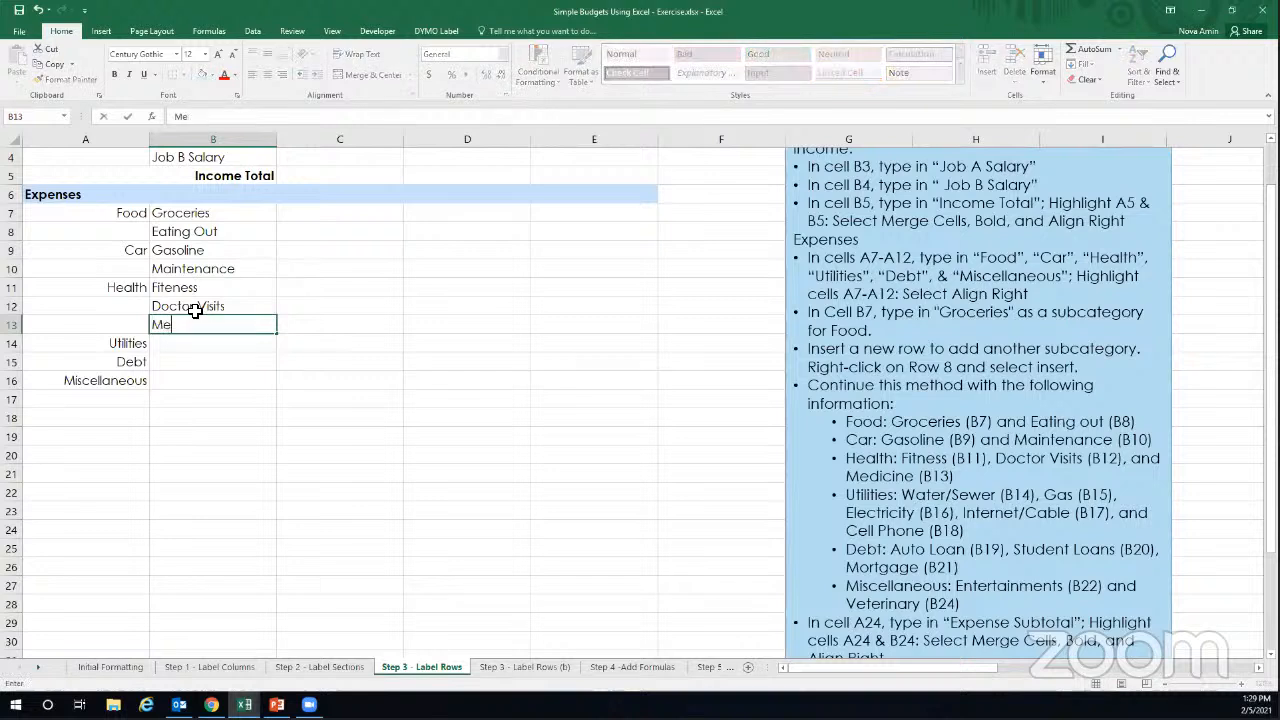
{"action": "type", "text": "dicine"}
{"action": "left_click", "coordinate": [261, 349]}
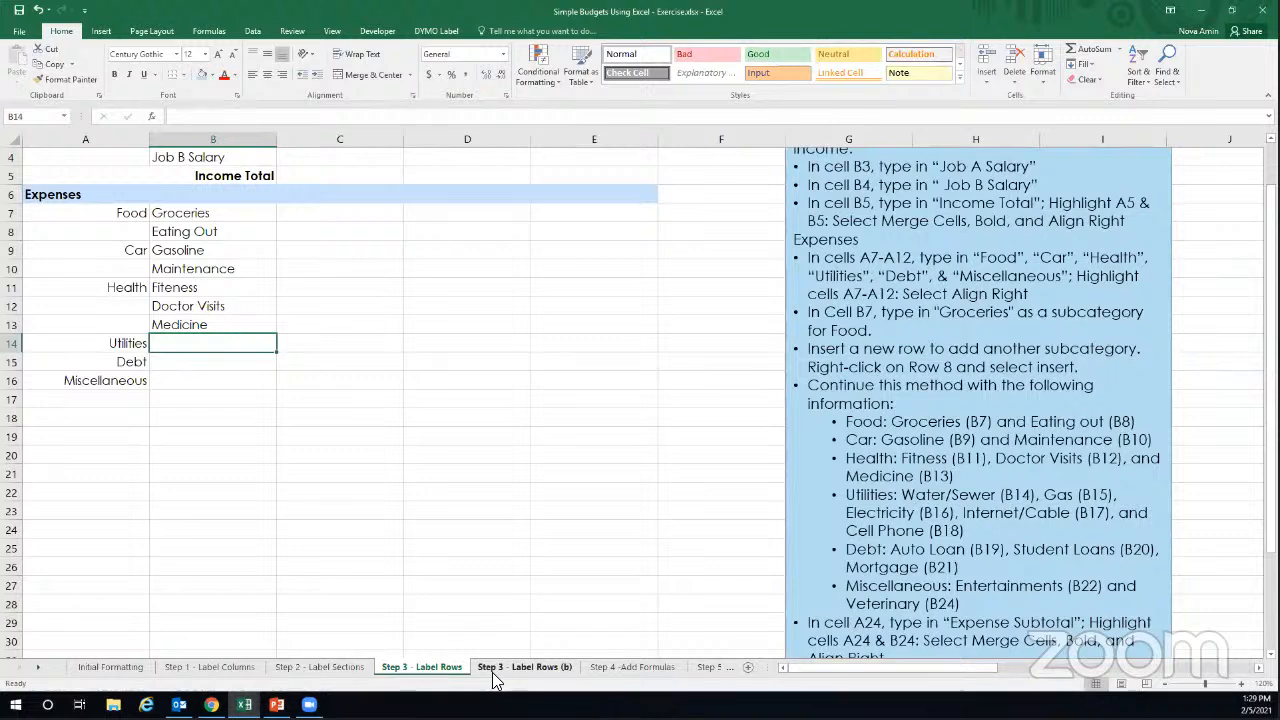
Switch to the Step 3 - Label Rows (b) sheet and enter Expense Total in cell A24.
{"action": "left_click", "coordinate": [546, 669]}
{"action": "left_click_drag", "start_coordinate": [848, 666], "coordinate": [789, 677]}
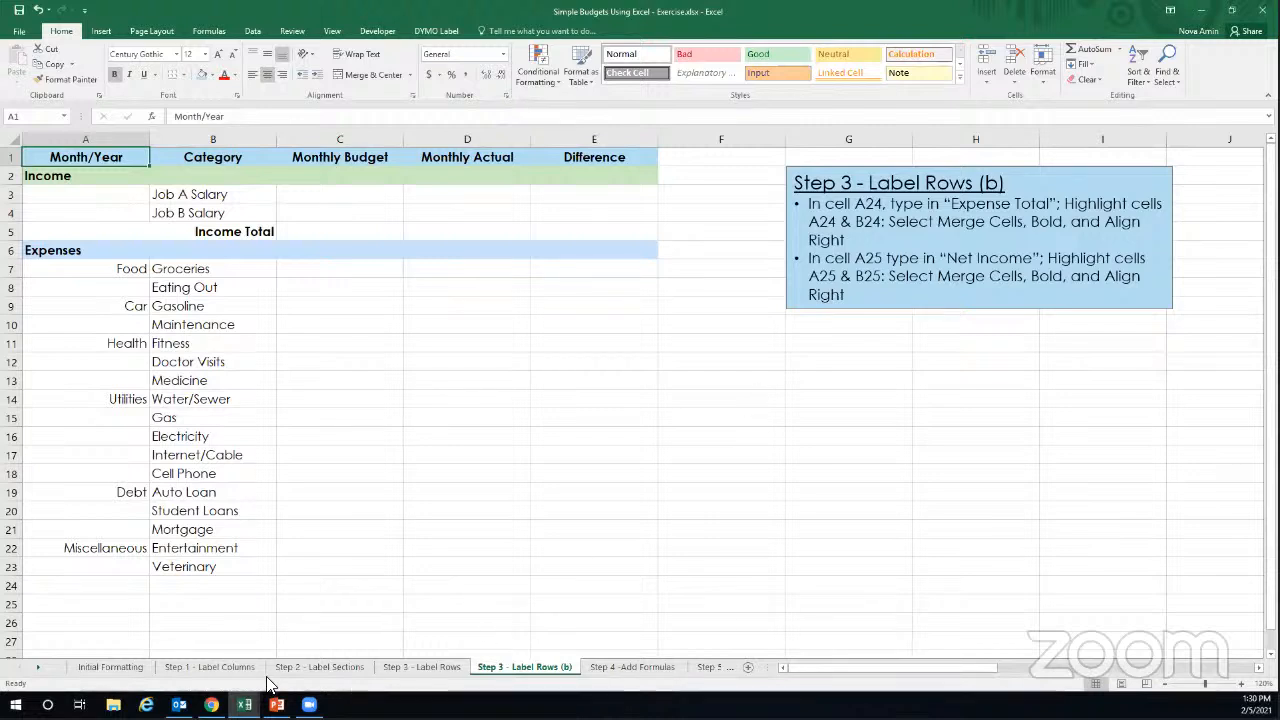
{"action": "left_click", "coordinate": [213, 587]}
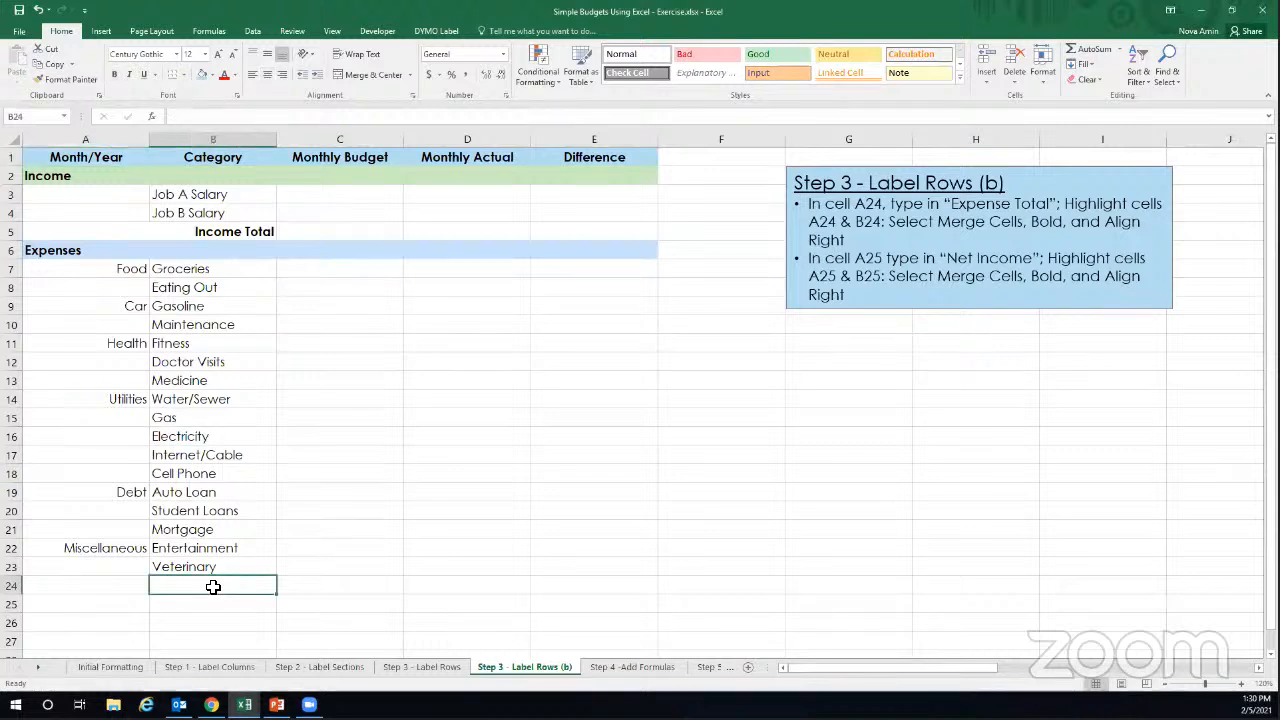
{"action": "left_click", "coordinate": [141, 586]}
{"action": "type", "text": "Expenses"}
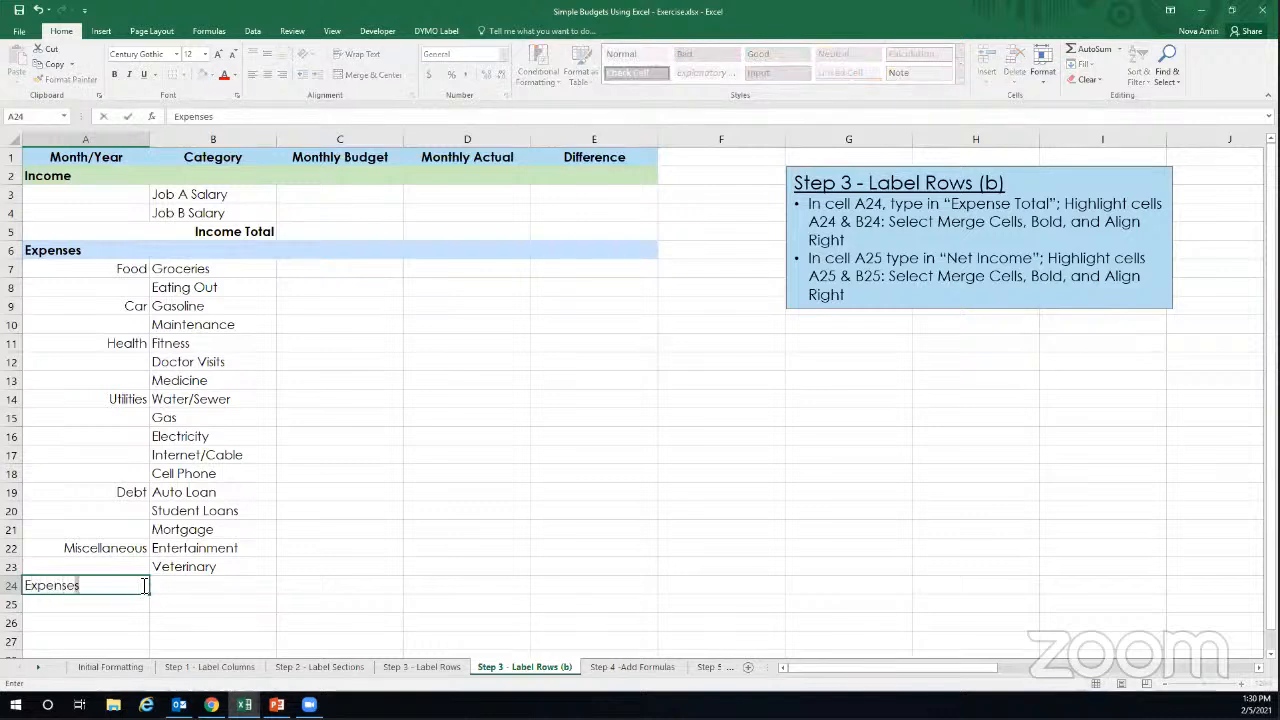
{"action": "key", "text": "BackSpace"}
{"action": "type", "text": "Total"}
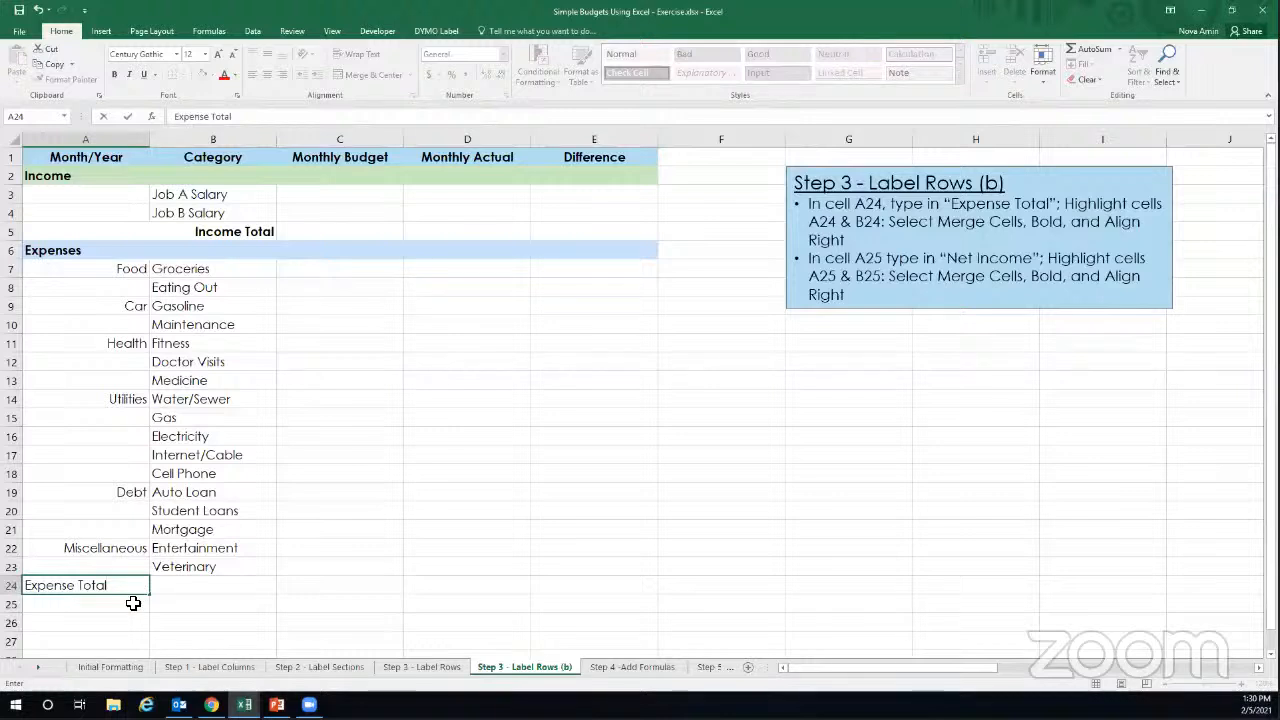
{"action": "key", "text": "Return"}
Merge cells A24 and B24 and right-align the Expense Total label.
{"action": "left_click_drag", "start_coordinate": [133, 590], "coordinate": [174, 585]}
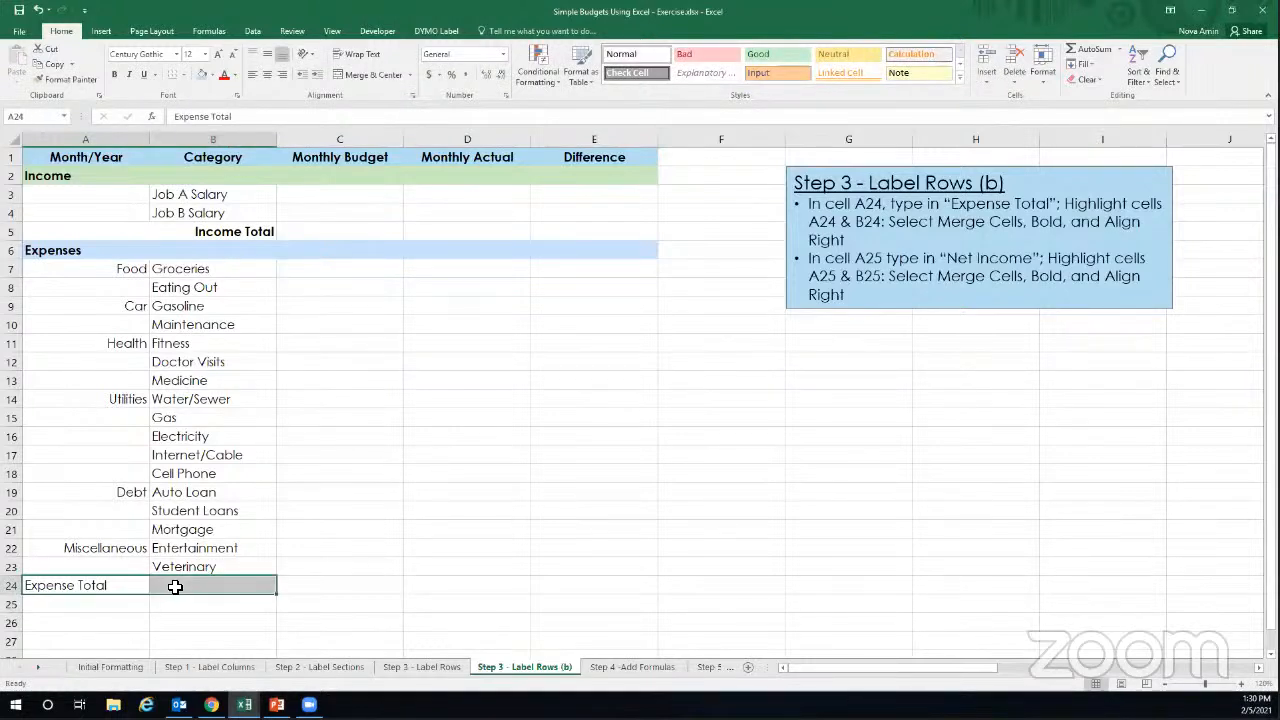
{"action": "left_click", "coordinate": [368, 76]}
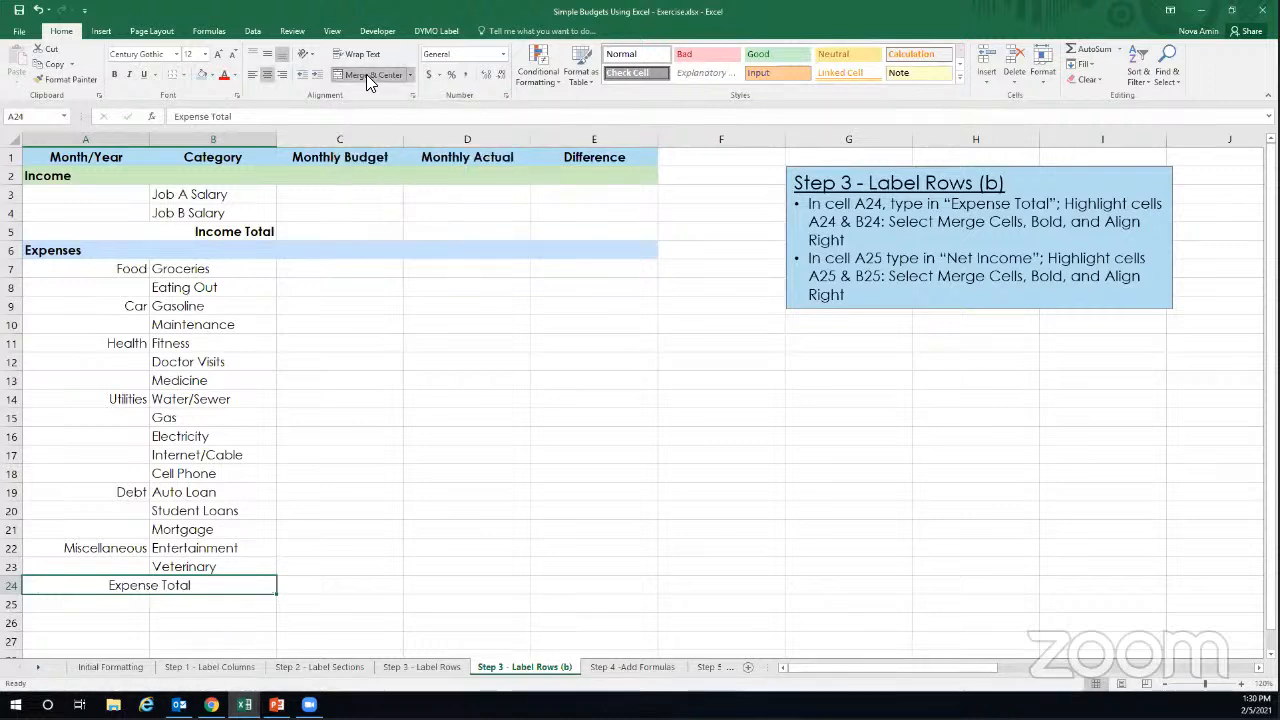
{"action": "left_click", "coordinate": [278, 76]}
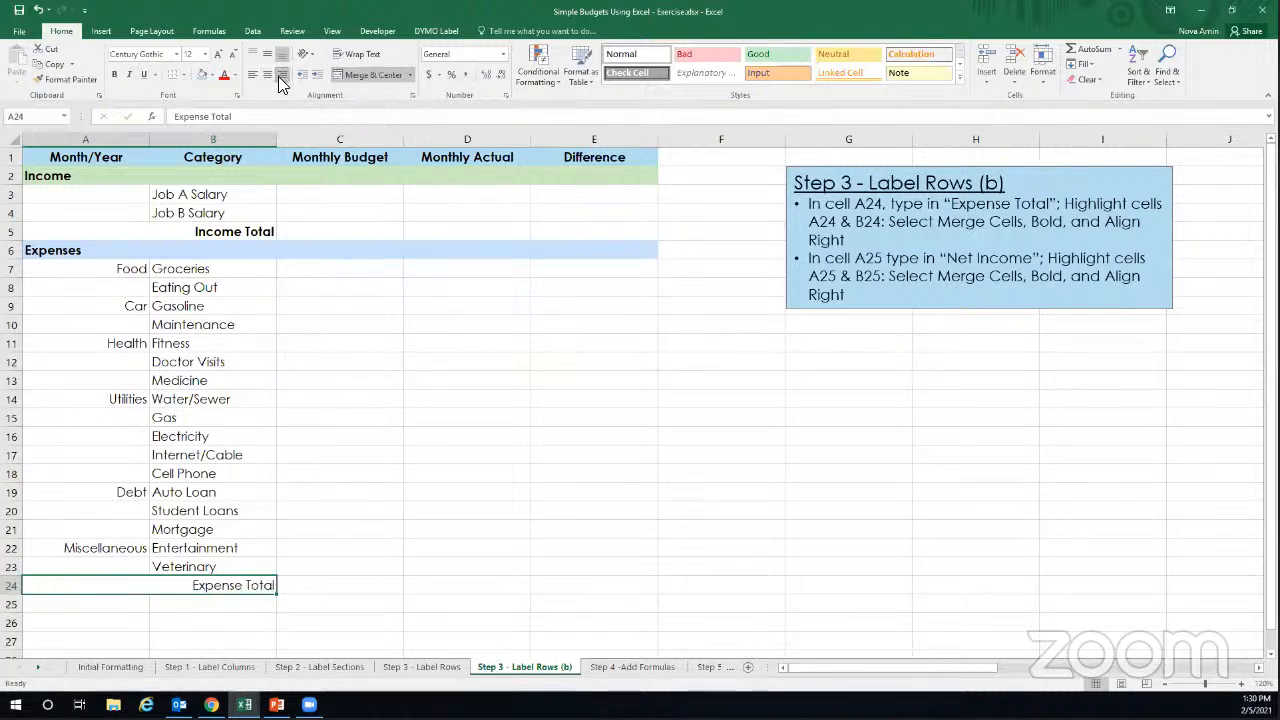
Enter the label Net Income in cell A25, below the Expense Total row.
{"action": "left_click", "coordinate": [135, 605]}
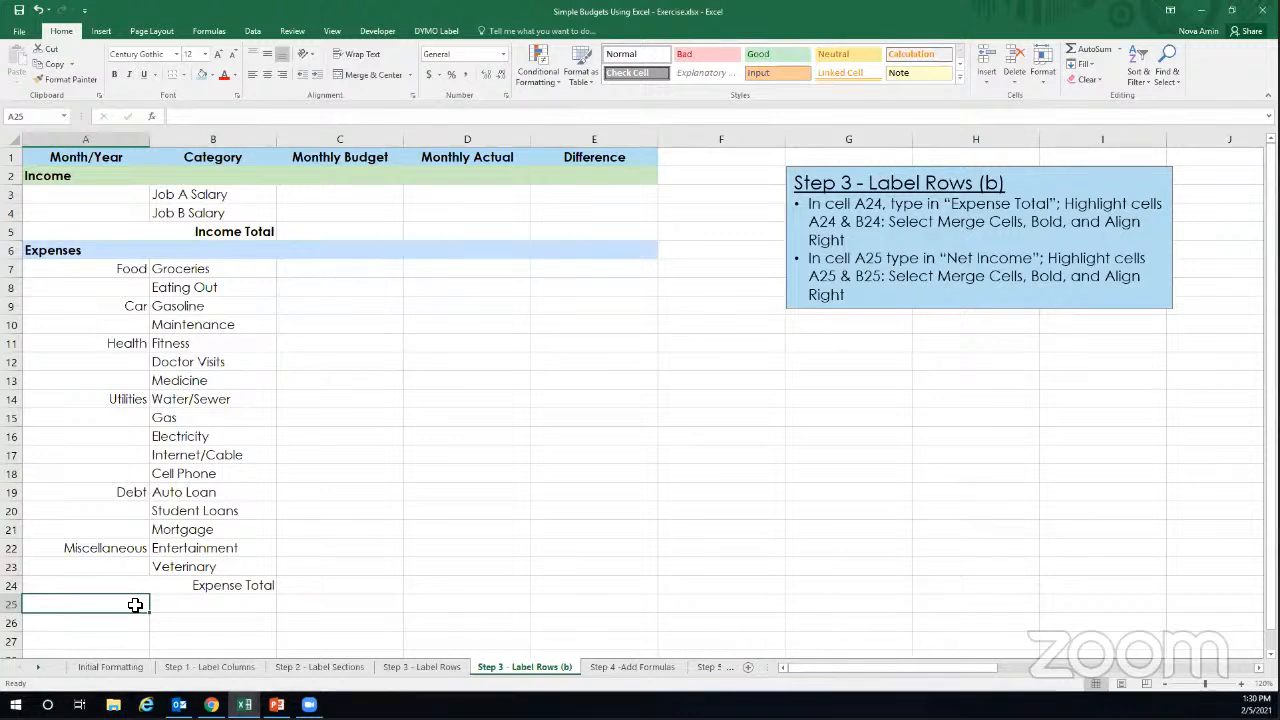
{"action": "type", "text": "Net "}
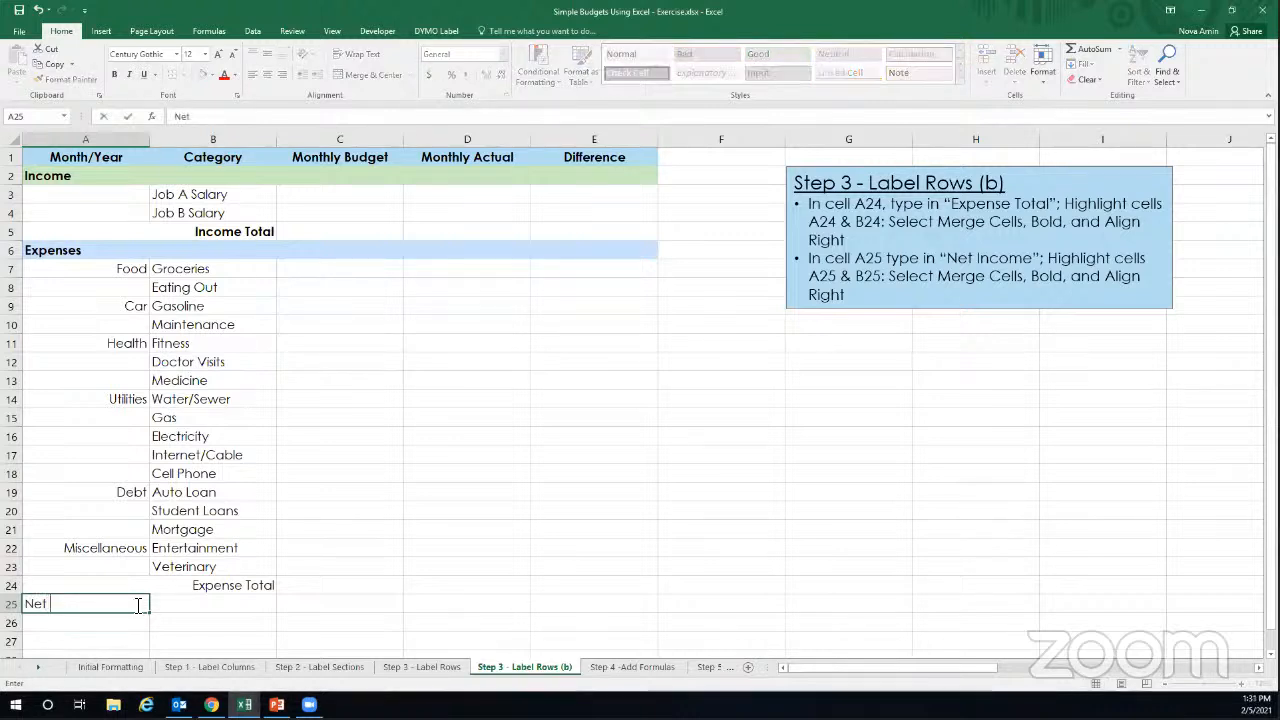
{"action": "type", "text": "Income"}
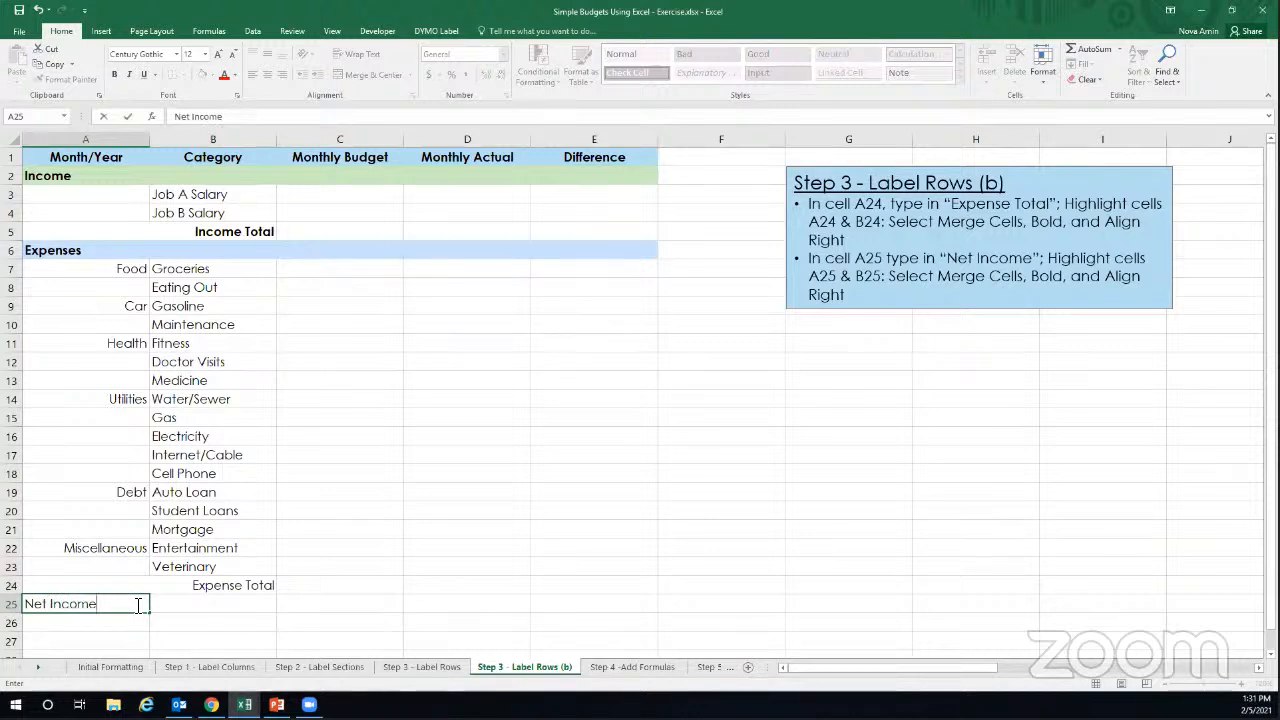
{"action": "key", "text": "Tab"}
Merge cells A25 and B25 and right-align the Net Income label.
{"action": "left_click_drag", "start_coordinate": [125, 603], "coordinate": [161, 606]}
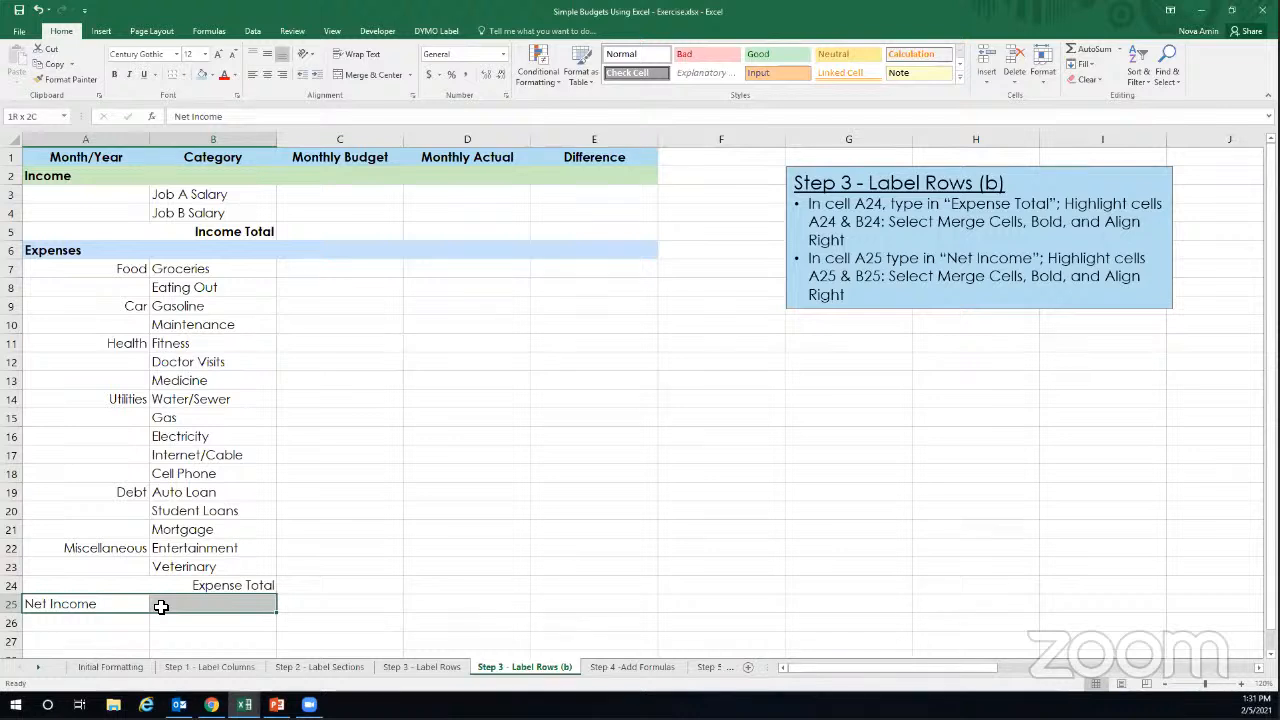
{"action": "left_click_drag", "start_coordinate": [167, 607], "coordinate": [167, 607]}
{"action": "left_click", "coordinate": [368, 74]}
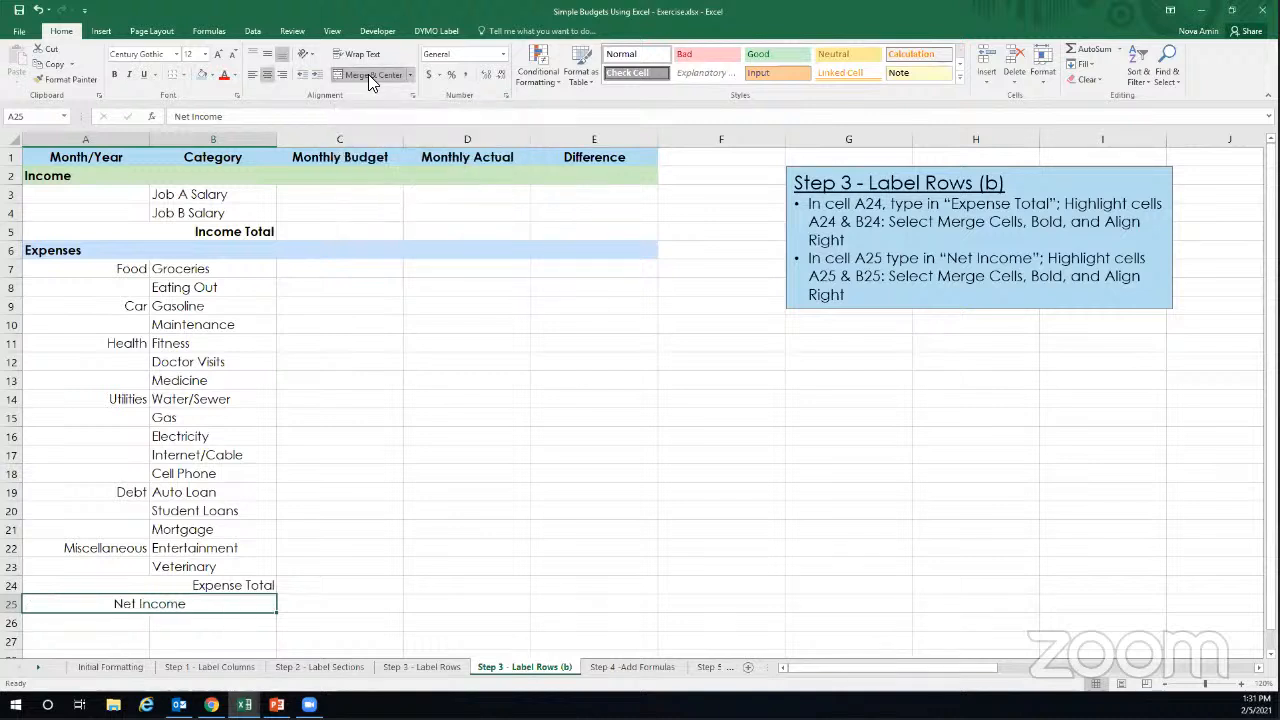
{"action": "left_click", "coordinate": [281, 75]}
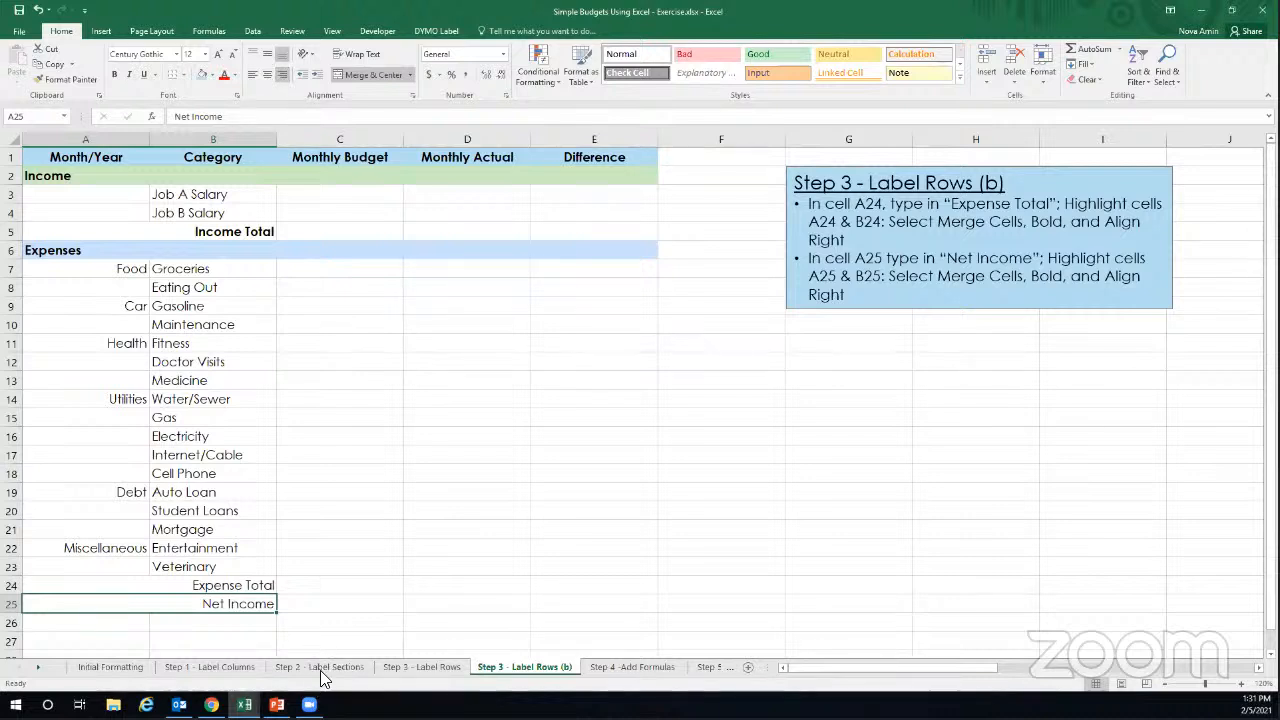
{"action": "left_click", "coordinate": [345, 603]}
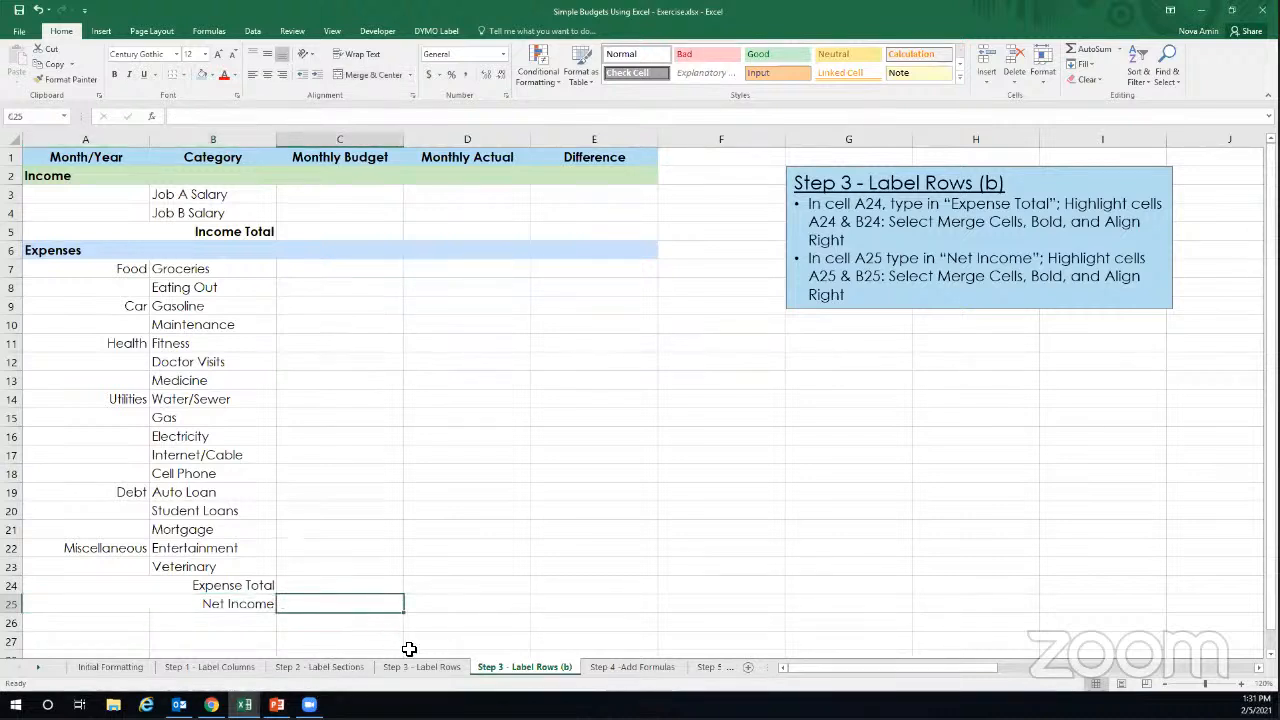
Switch to the Step 4 - Add Formulas sheet and enter 0 as a placeholder in cell C3.
{"action": "left_click", "coordinate": [622, 674]}
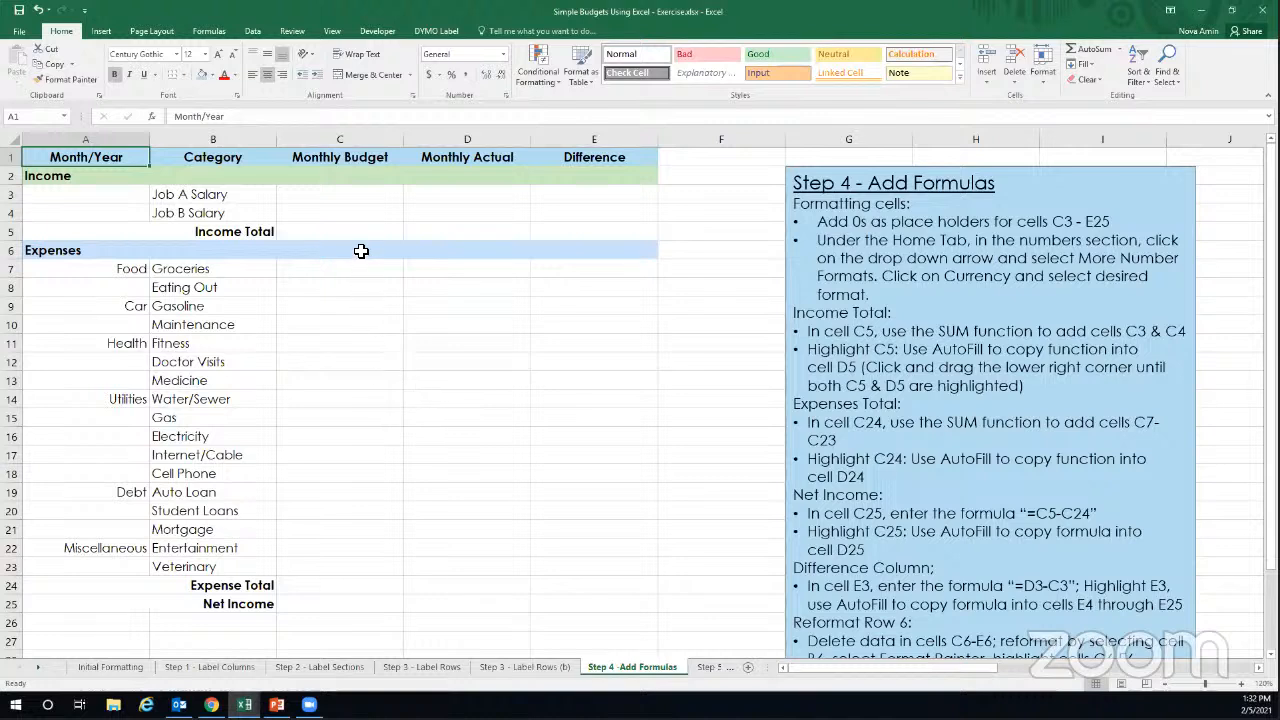
{"action": "left_click", "coordinate": [363, 197]}
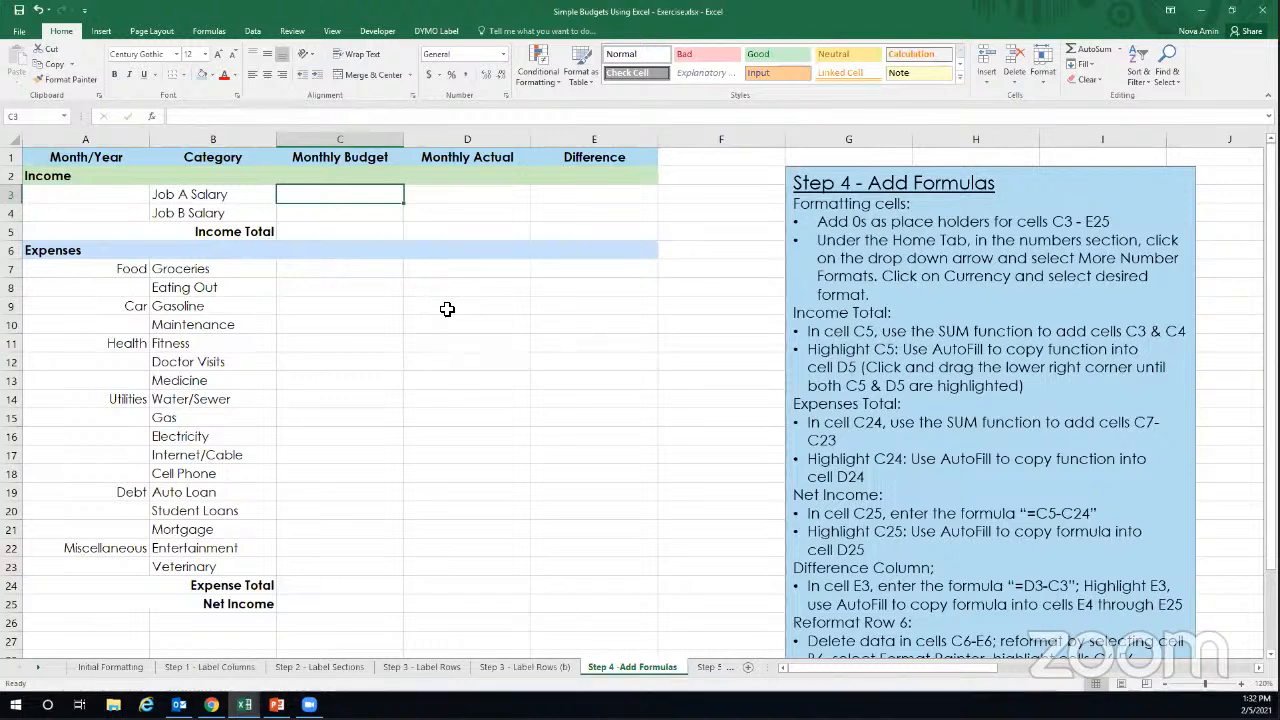
{"action": "type", "text": "0"}
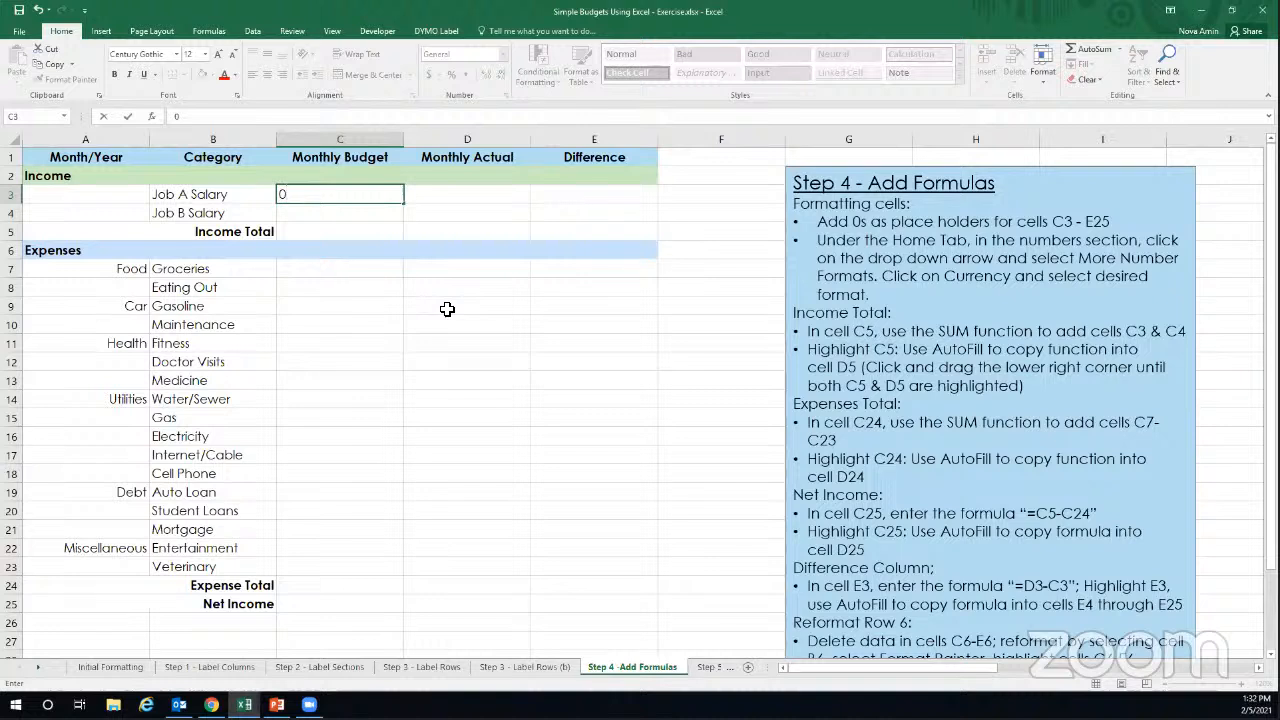
{"action": "key", "text": "Return"}
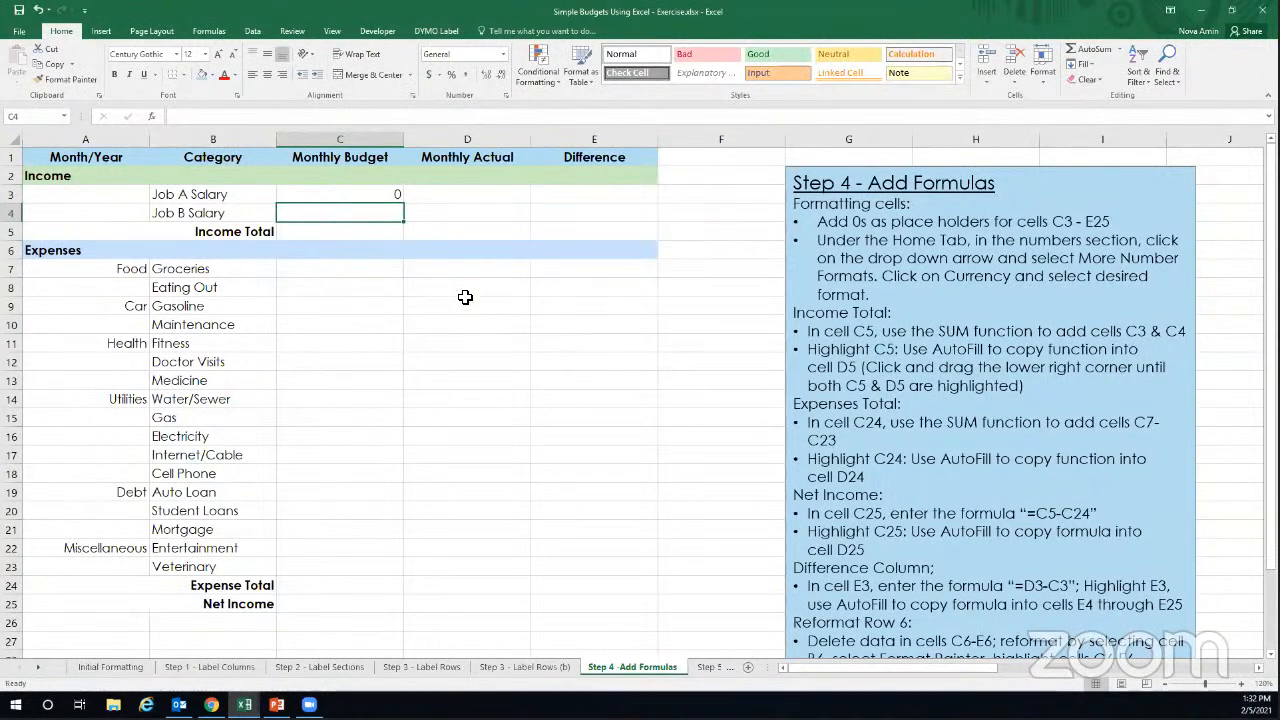
AutoFill the 0 from cell C3 across to E3 and down through row 25, filling C3:E25.
{"action": "left_click", "coordinate": [391, 201]}
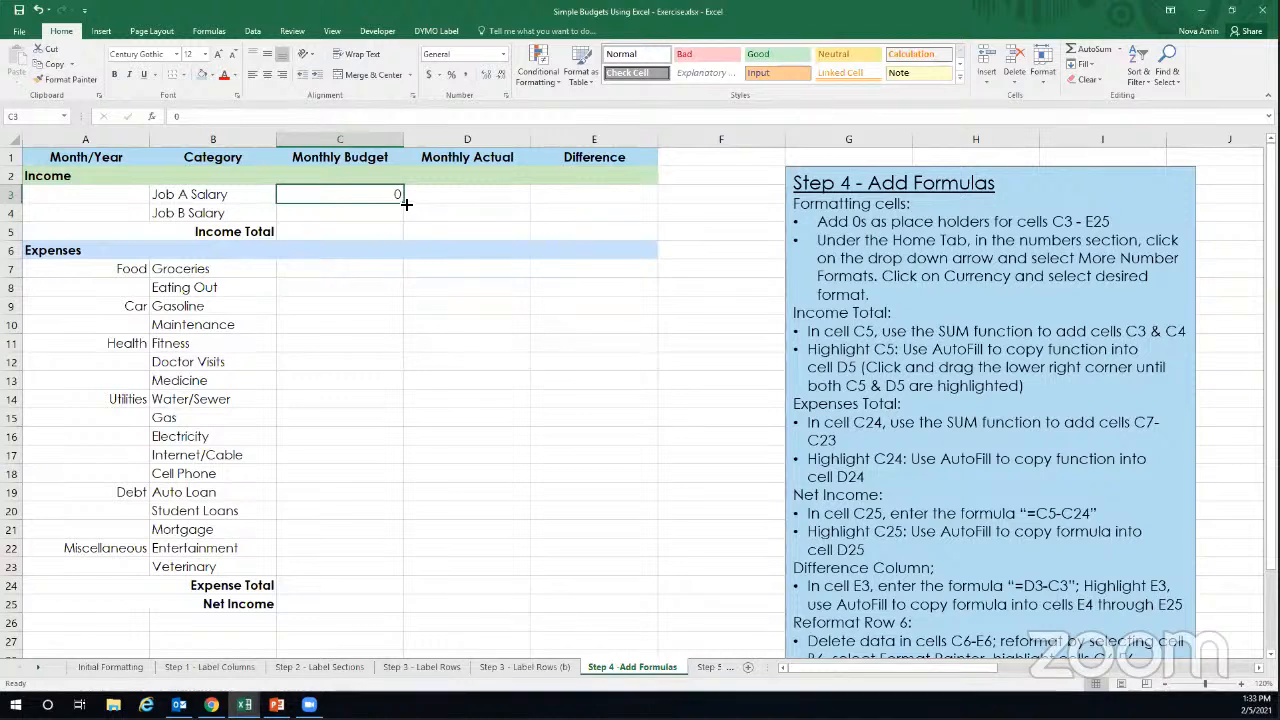
{"action": "left_click_drag", "start_coordinate": [406, 204], "coordinate": [406, 204]}
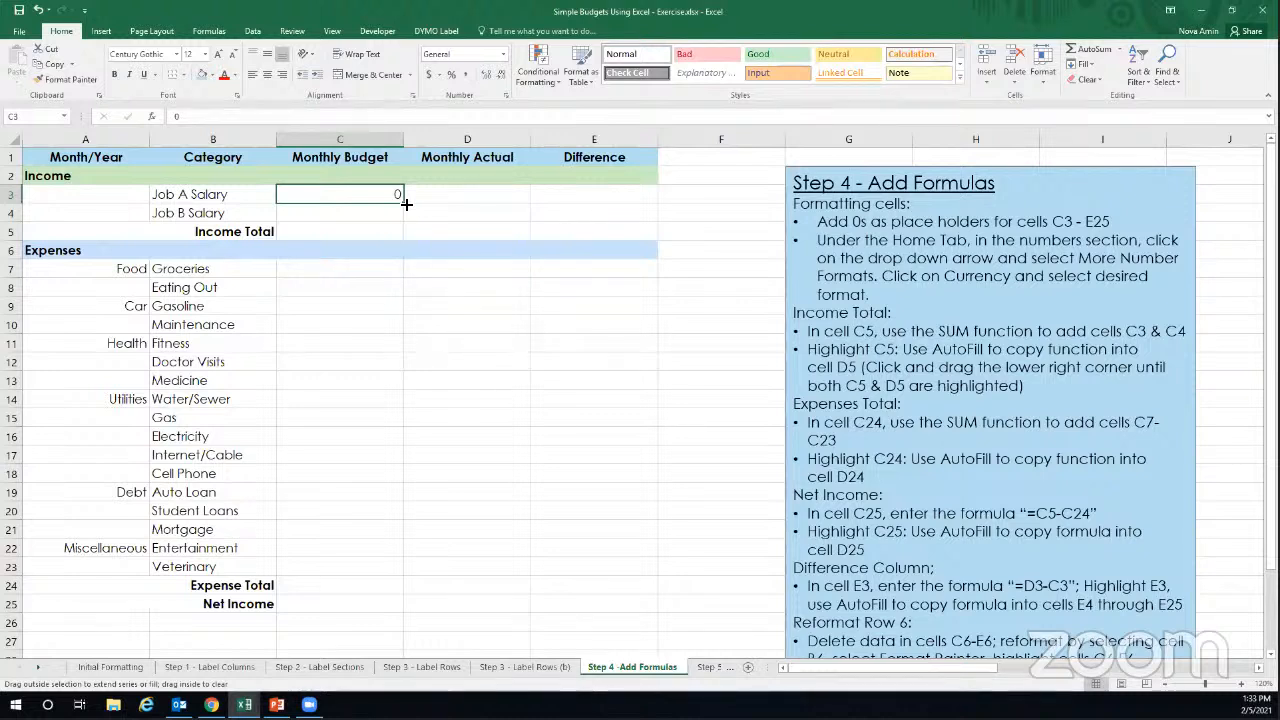
{"action": "left_click_drag", "start_coordinate": [406, 204], "coordinate": [616, 201]}
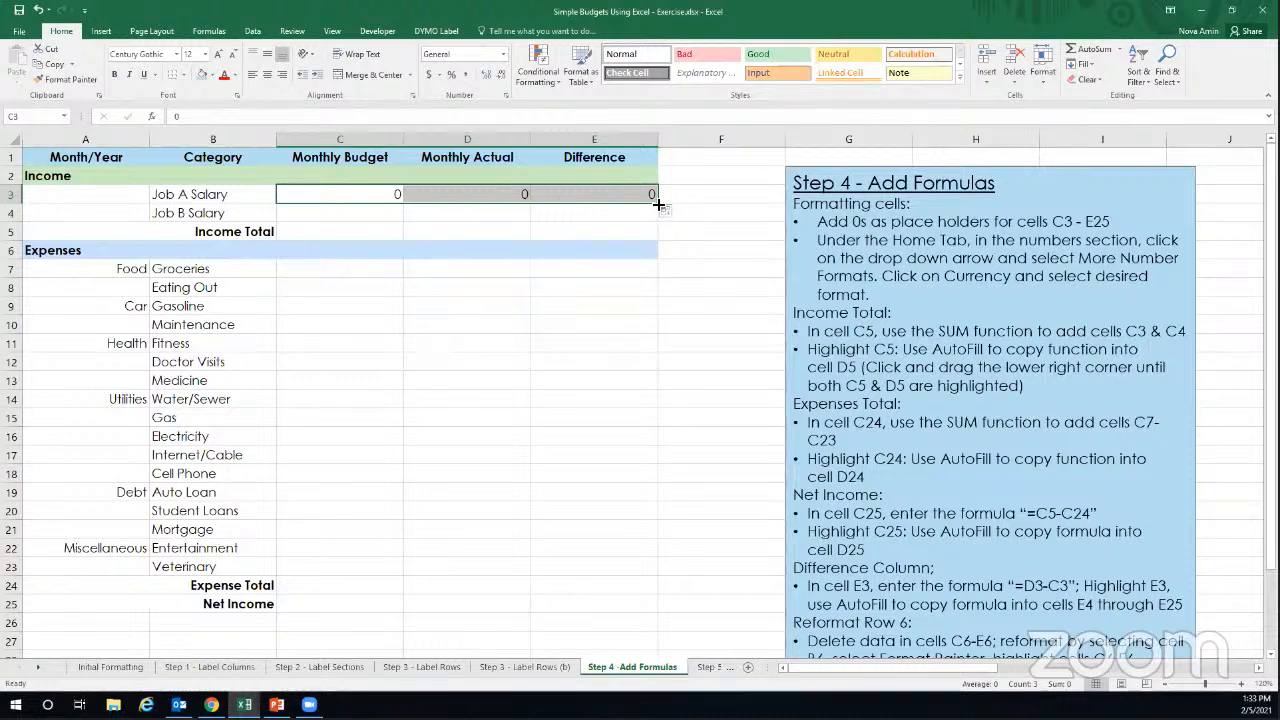
{"action": "left_click_drag", "start_coordinate": [658, 204], "coordinate": [659, 612]}
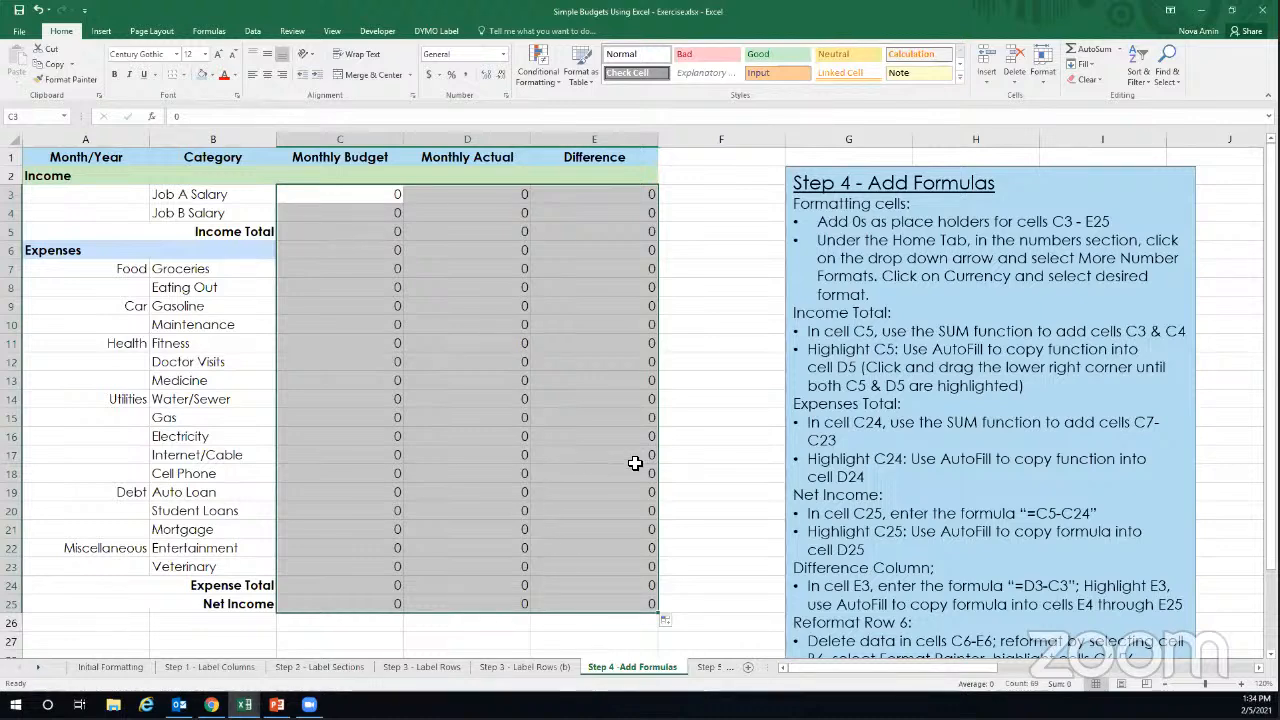
{"action": "left_click", "coordinate": [689, 435]}
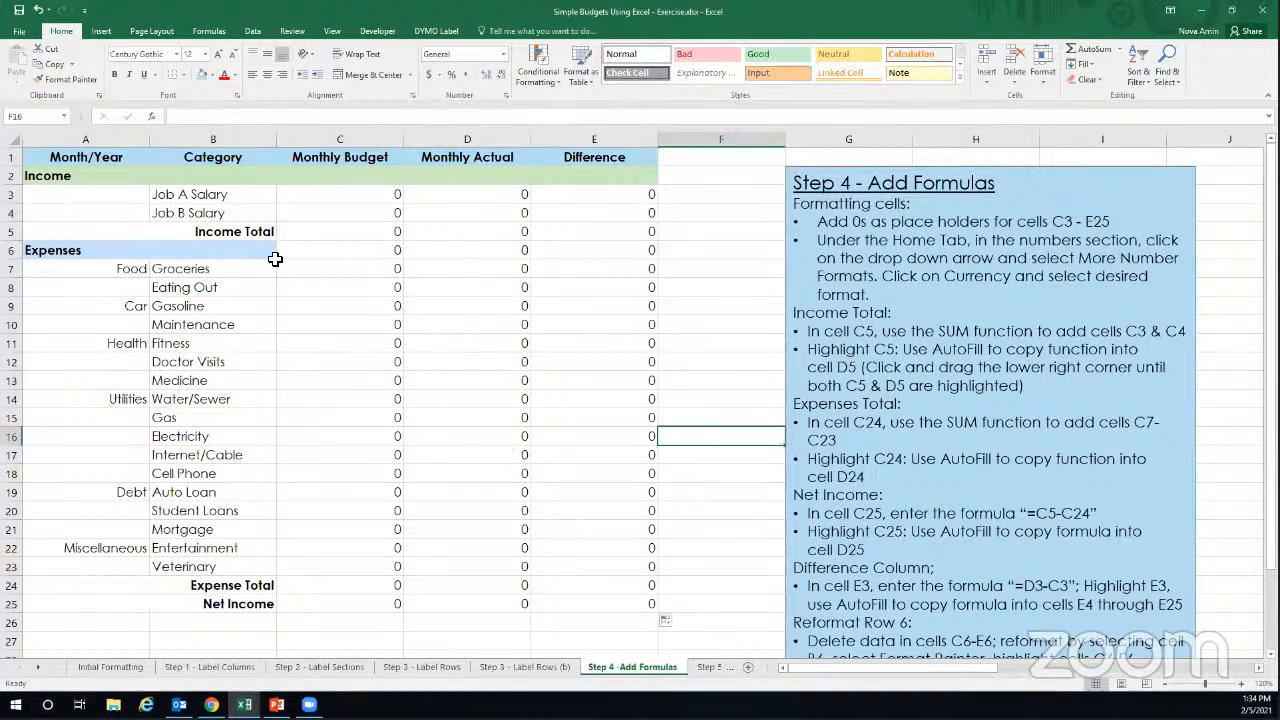
{"action": "left_click", "coordinate": [14, 252]}
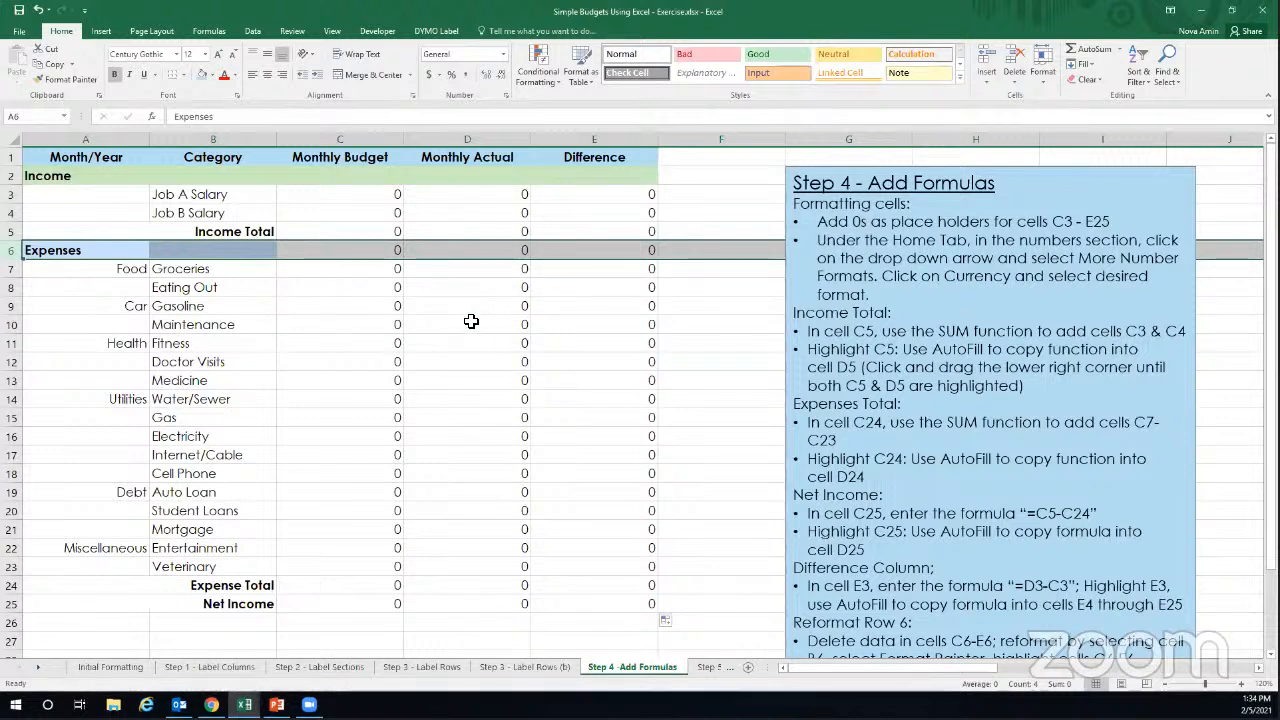
Format cell F10 as Currency with the $ symbol and negative numbers in red parentheses.
{"action": "left_click", "coordinate": [680, 322]}
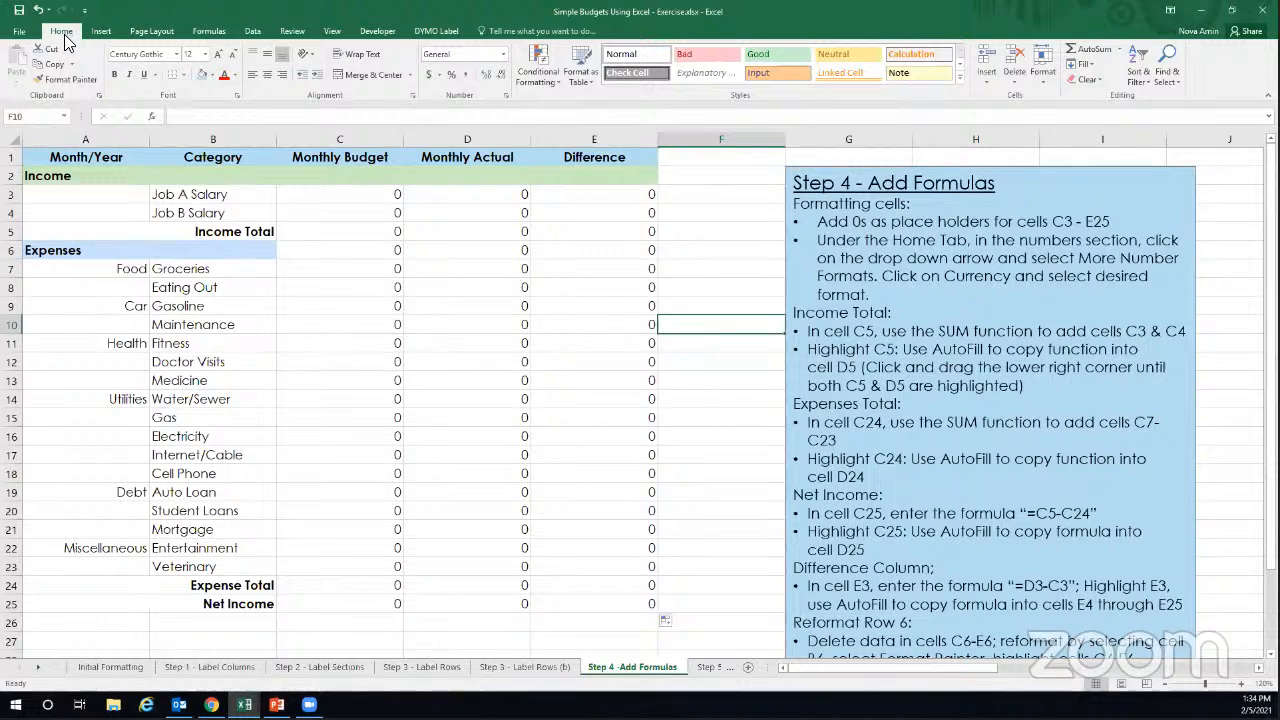
{"action": "left_click", "coordinate": [503, 62]}
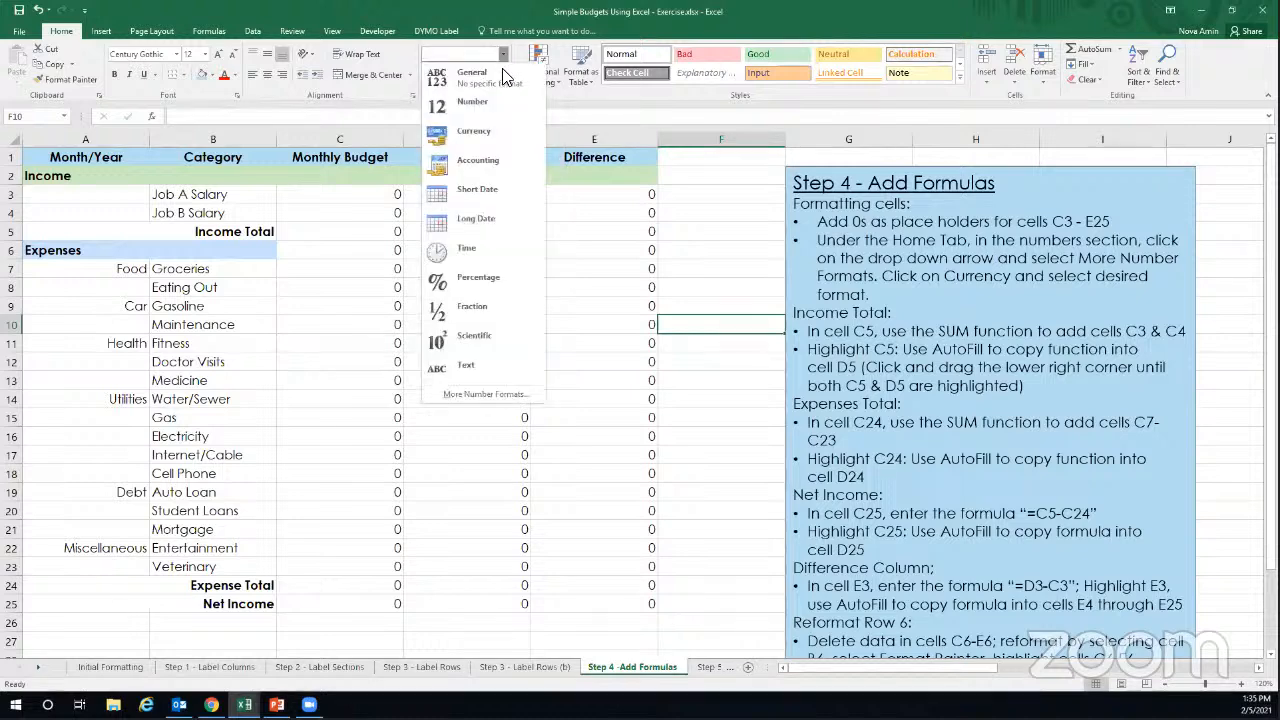
{"action": "left_click", "coordinate": [477, 394]}
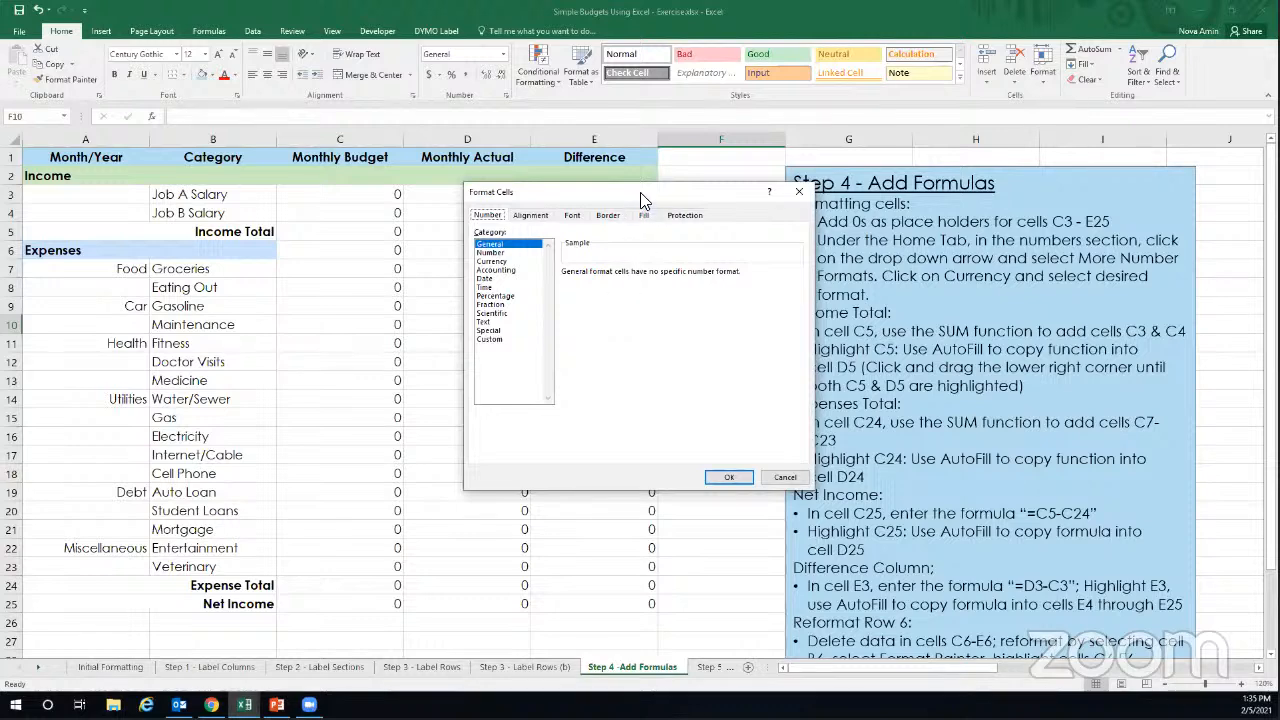
{"action": "left_click_drag", "start_coordinate": [636, 196], "coordinate": [561, 190]}
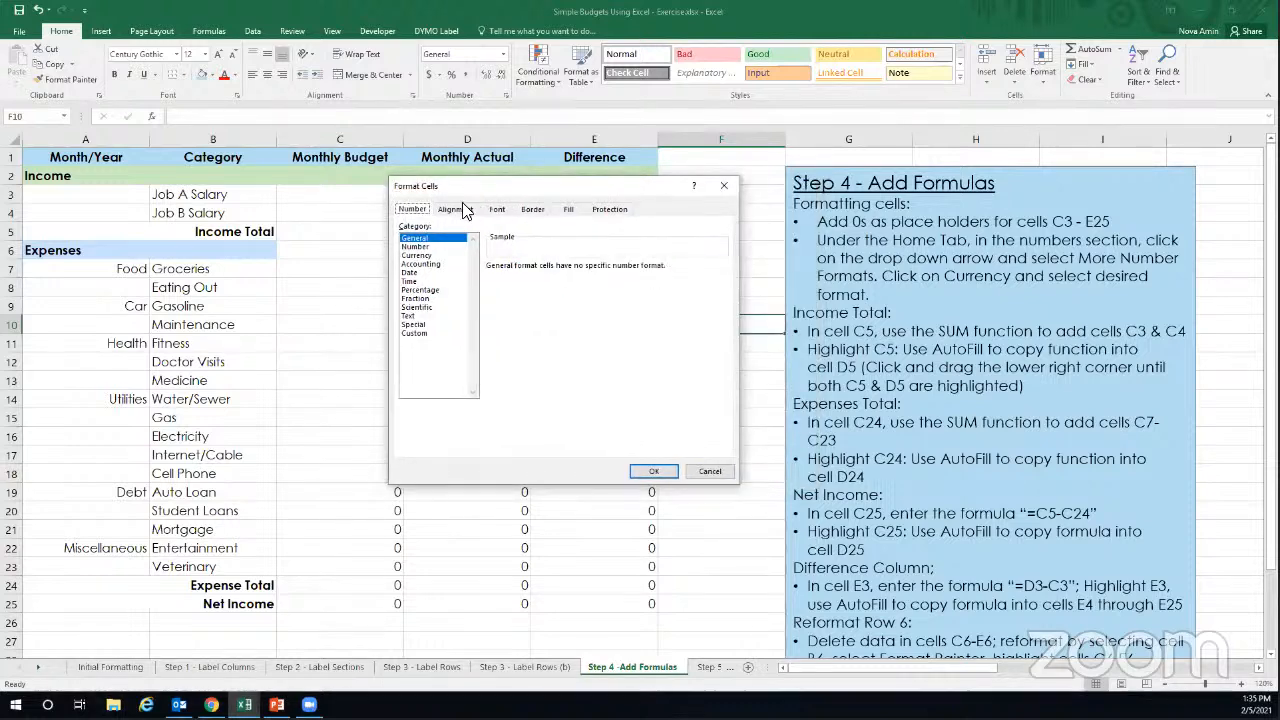
{"action": "left_click", "coordinate": [416, 247]}
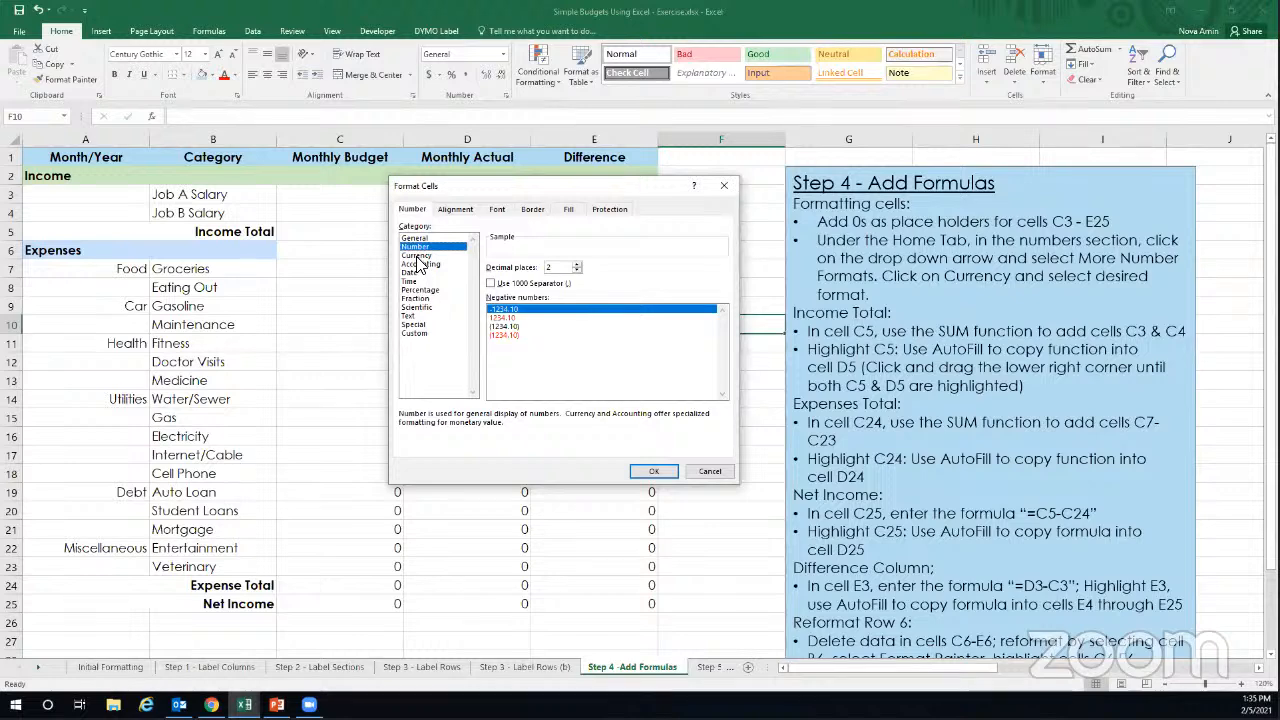
{"action": "left_click", "coordinate": [420, 256]}
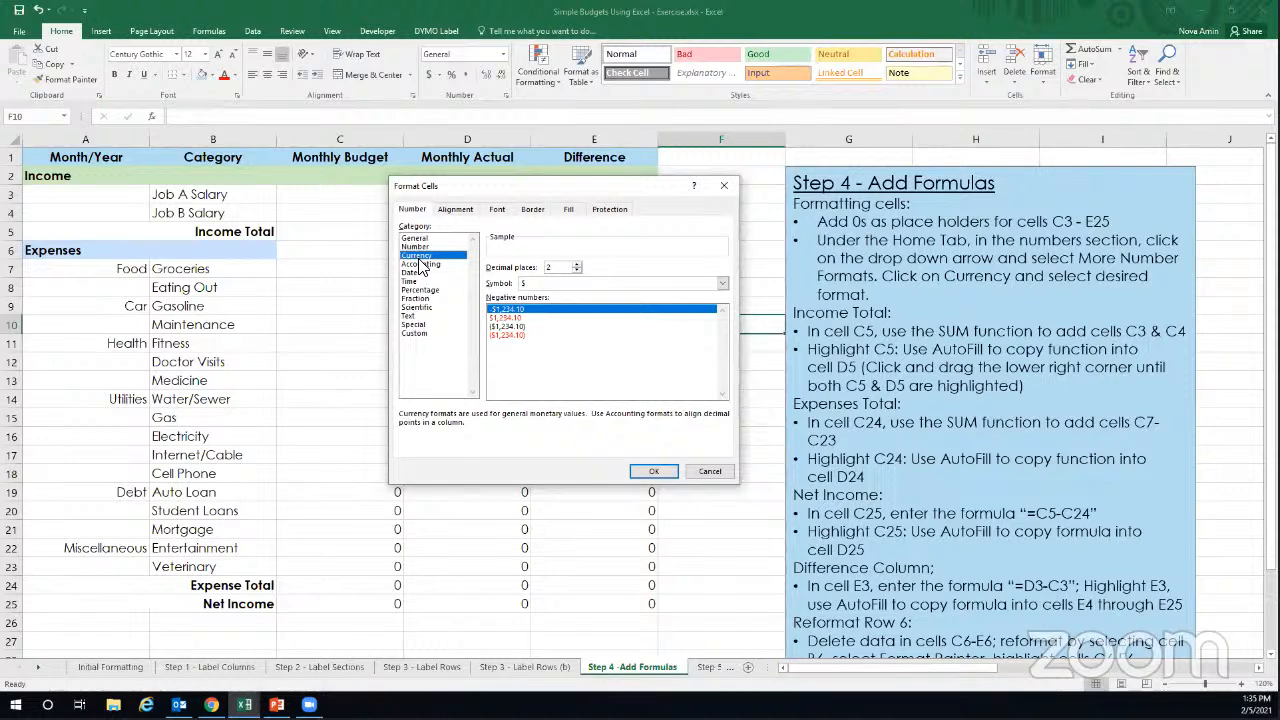
{"action": "left_click", "coordinate": [508, 335]}
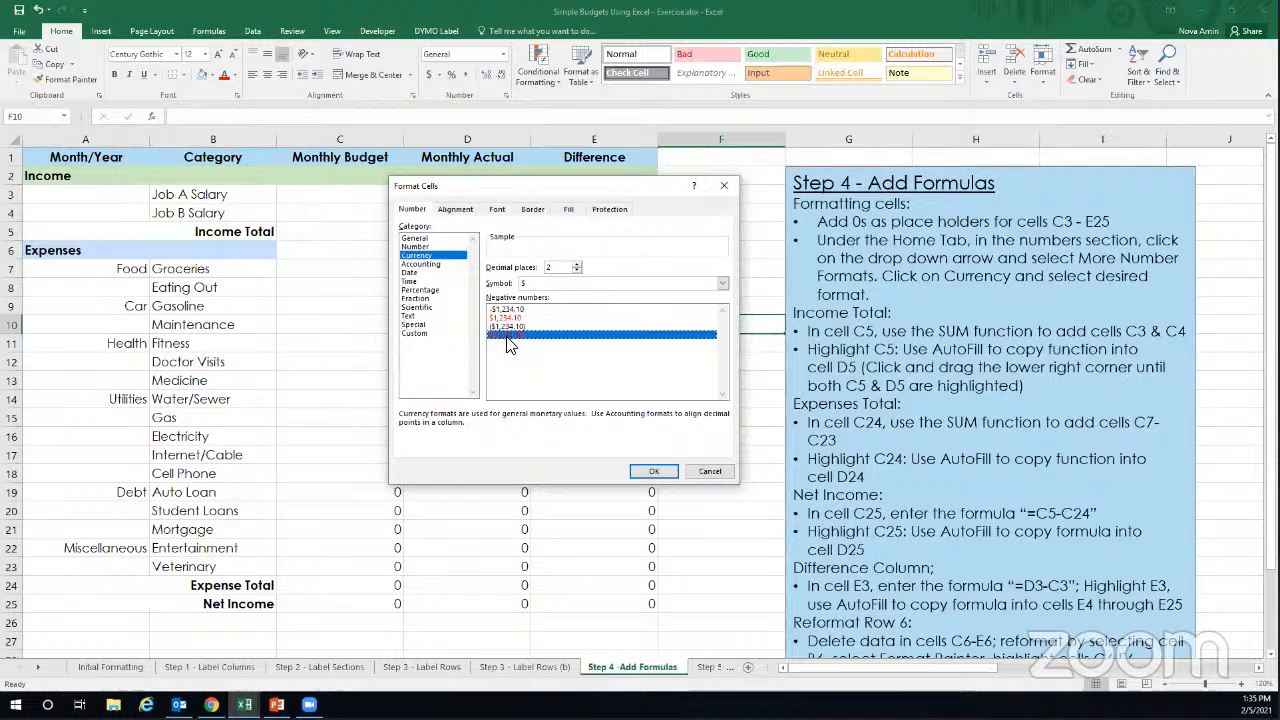
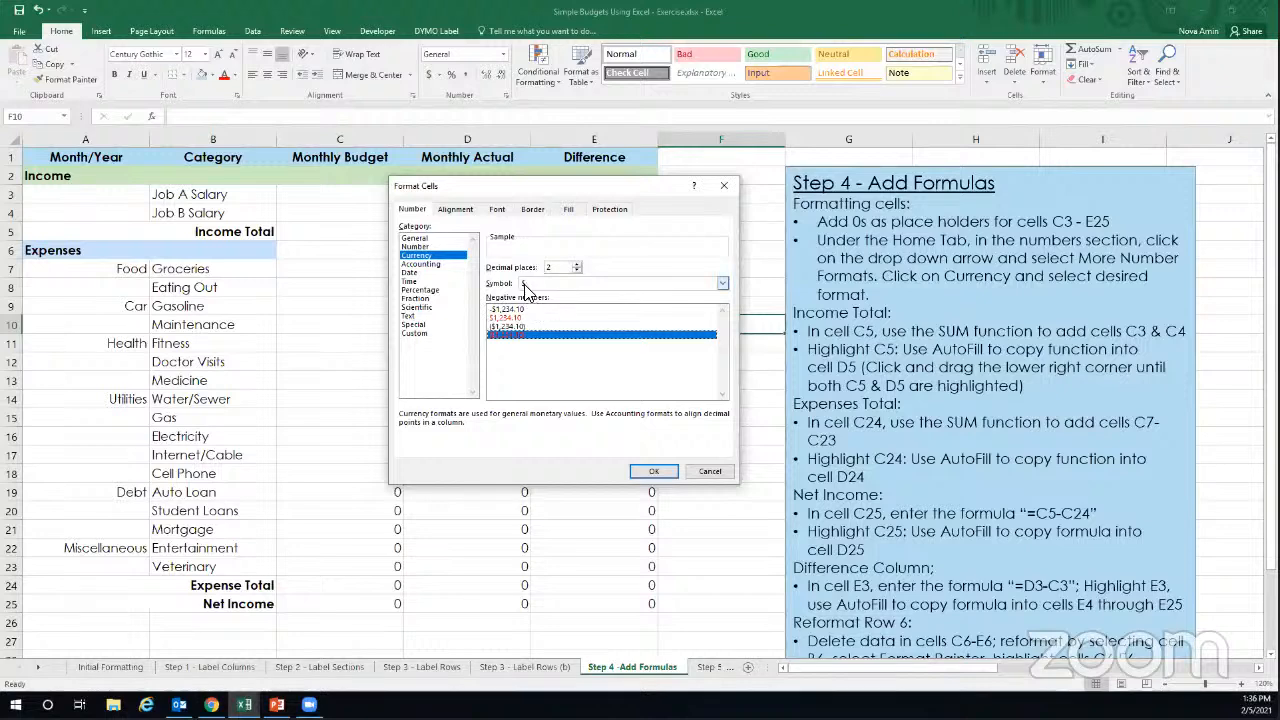
{"action": "left_click", "coordinate": [722, 284]}
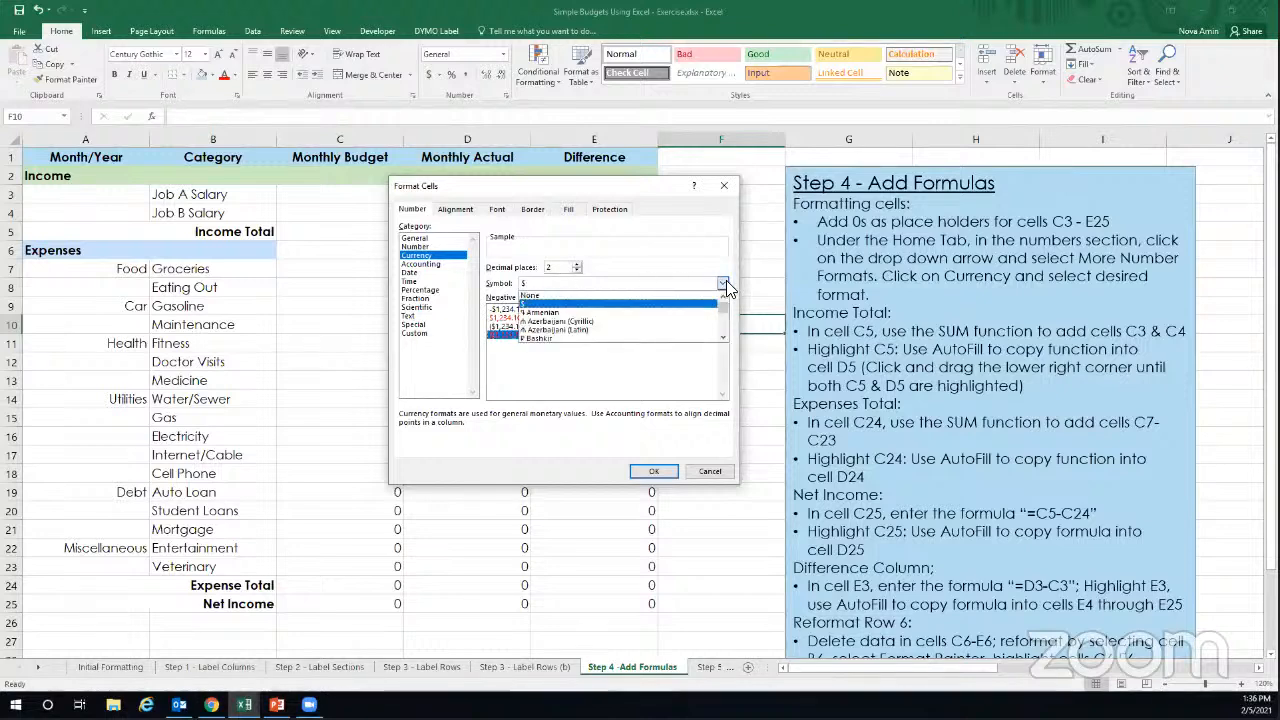
{"action": "left_click", "coordinate": [555, 304]}
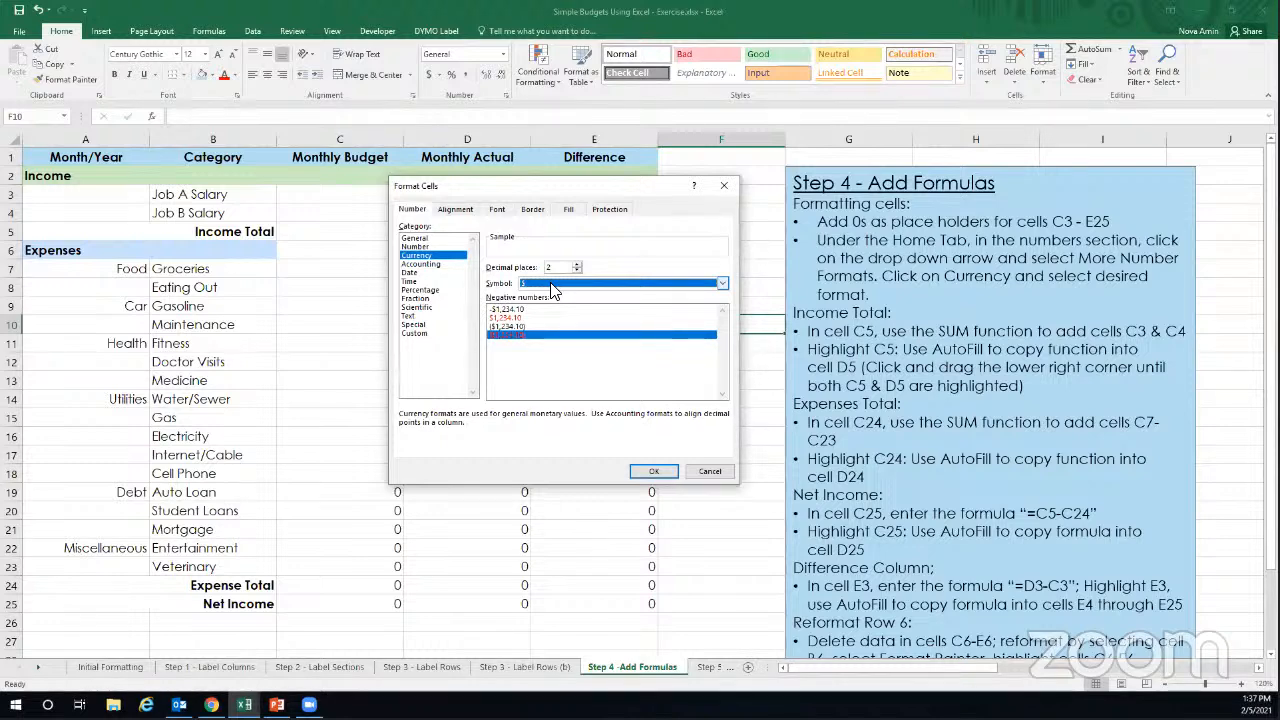
{"action": "left_click", "coordinate": [653, 472]}
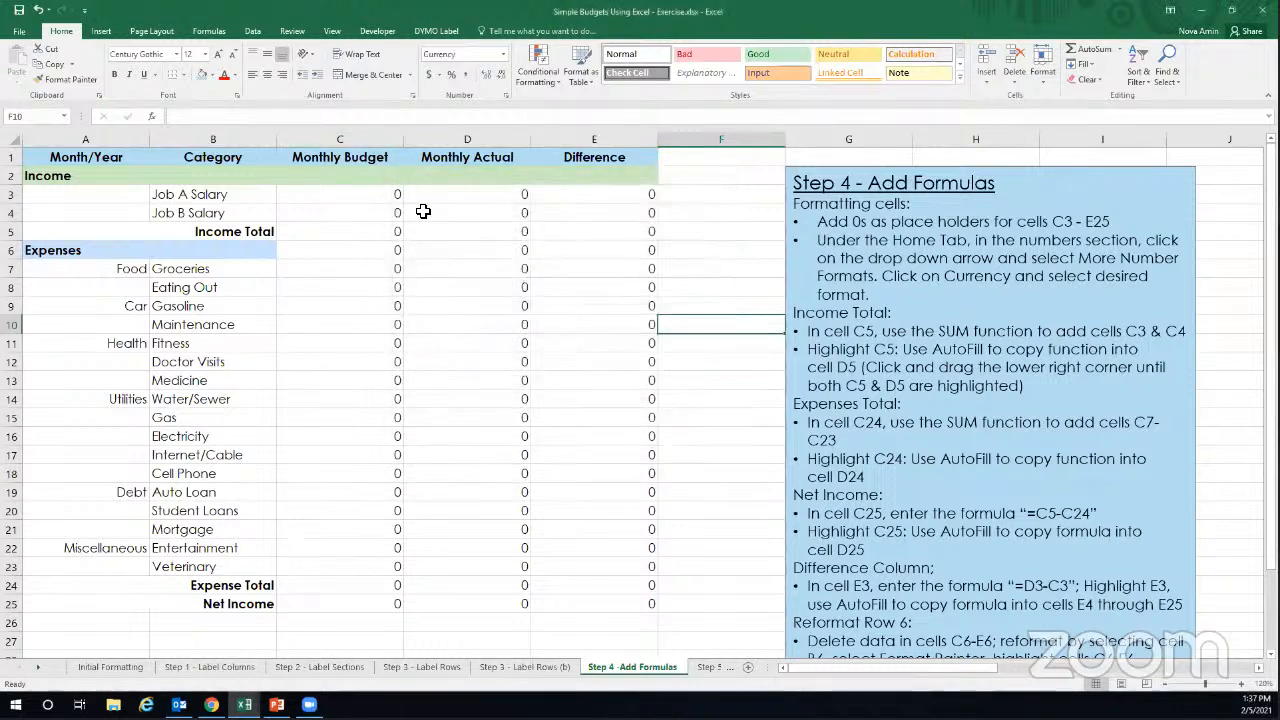
Format cells C3:E25 as Currency with negative numbers shown in red parentheses.
{"action": "left_click", "coordinate": [365, 193]}
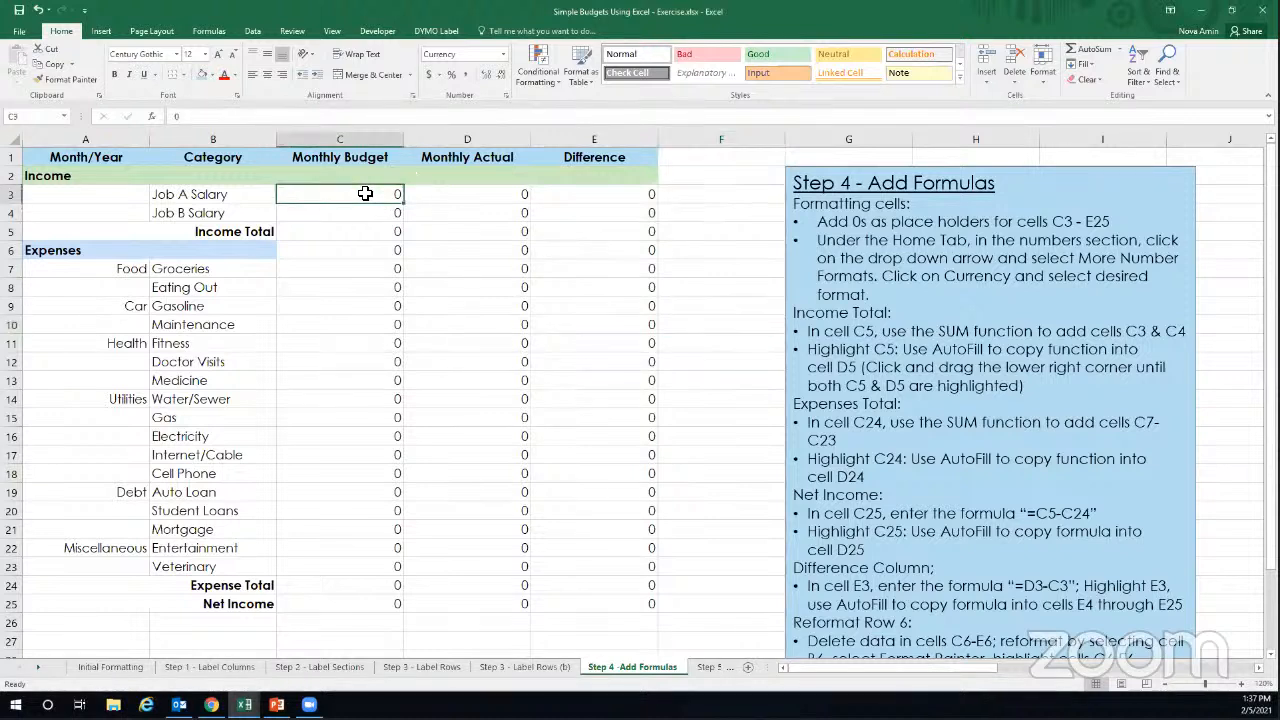
{"action": "left_click_drag", "start_coordinate": [365, 193], "coordinate": [655, 598]}
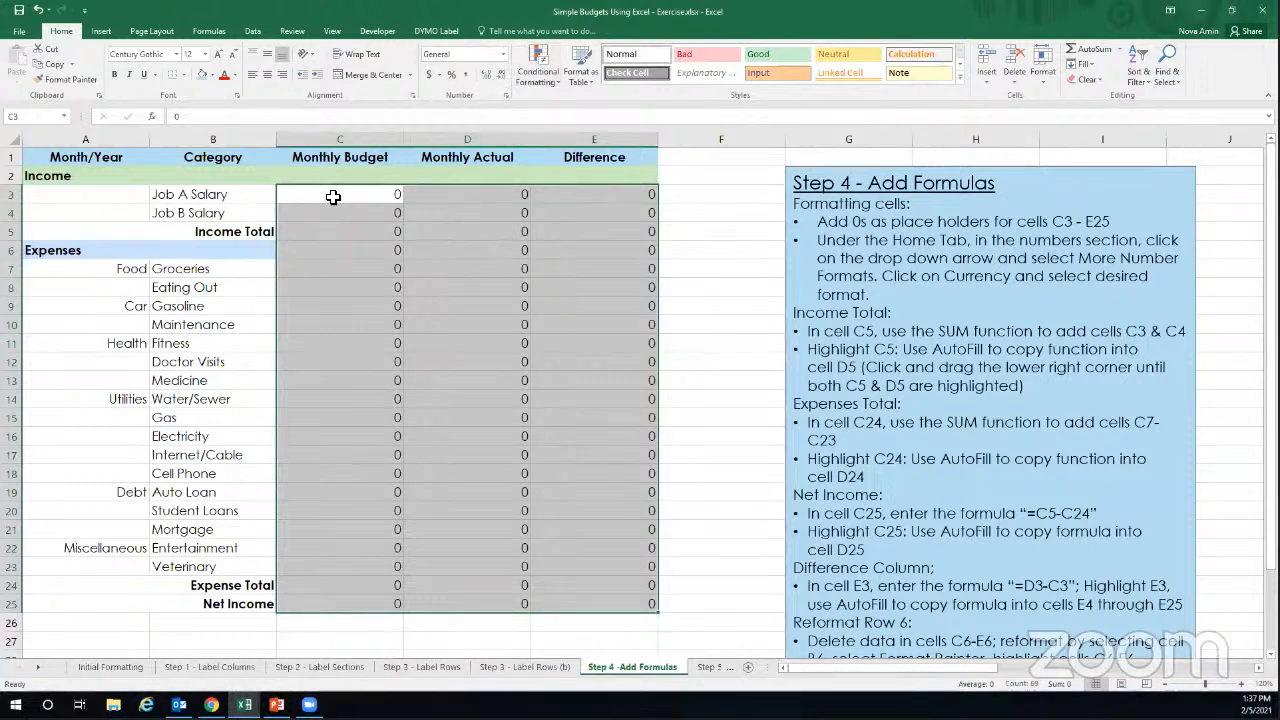
{"action": "left_click", "coordinate": [504, 55]}
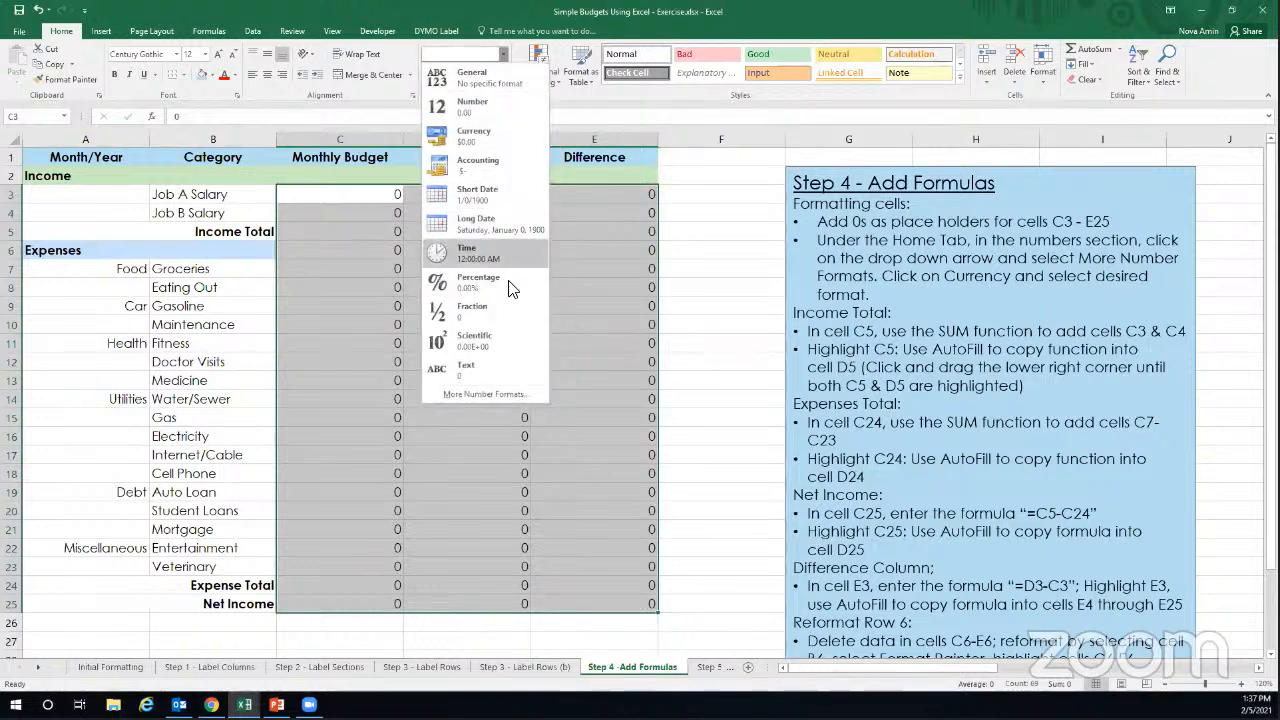
{"action": "left_click", "coordinate": [529, 395]}
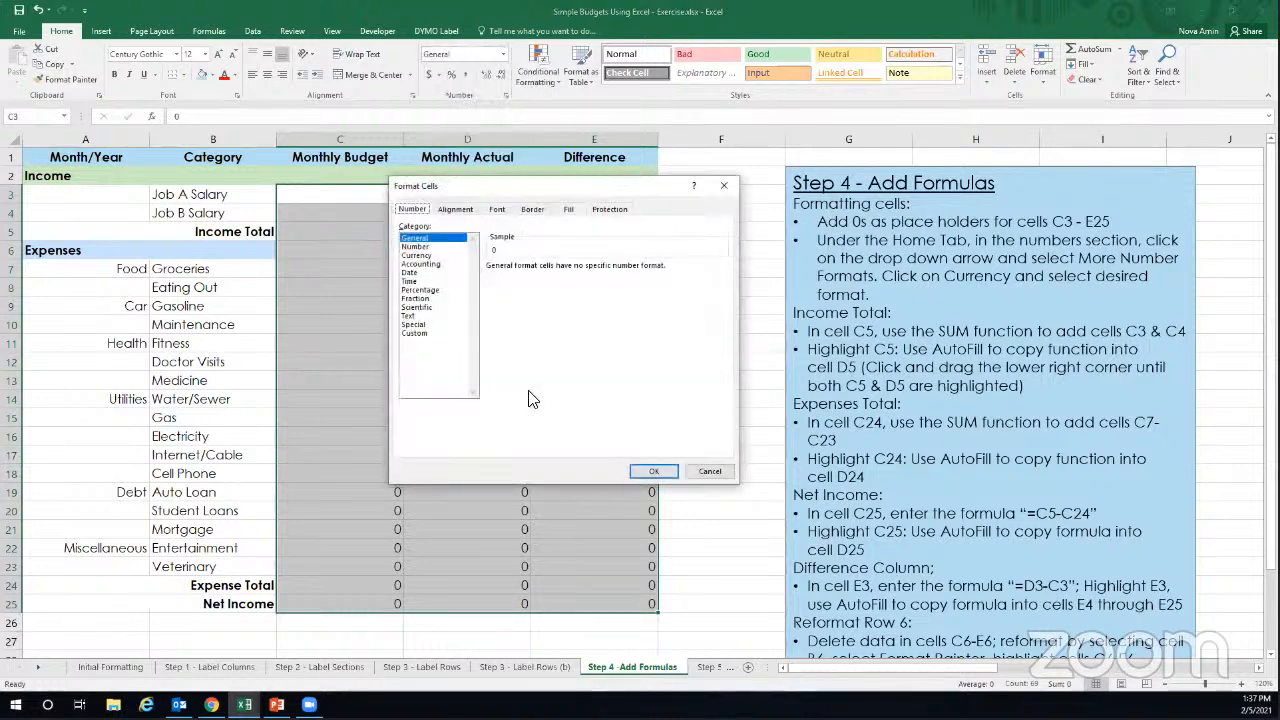
{"action": "left_click", "coordinate": [414, 255]}
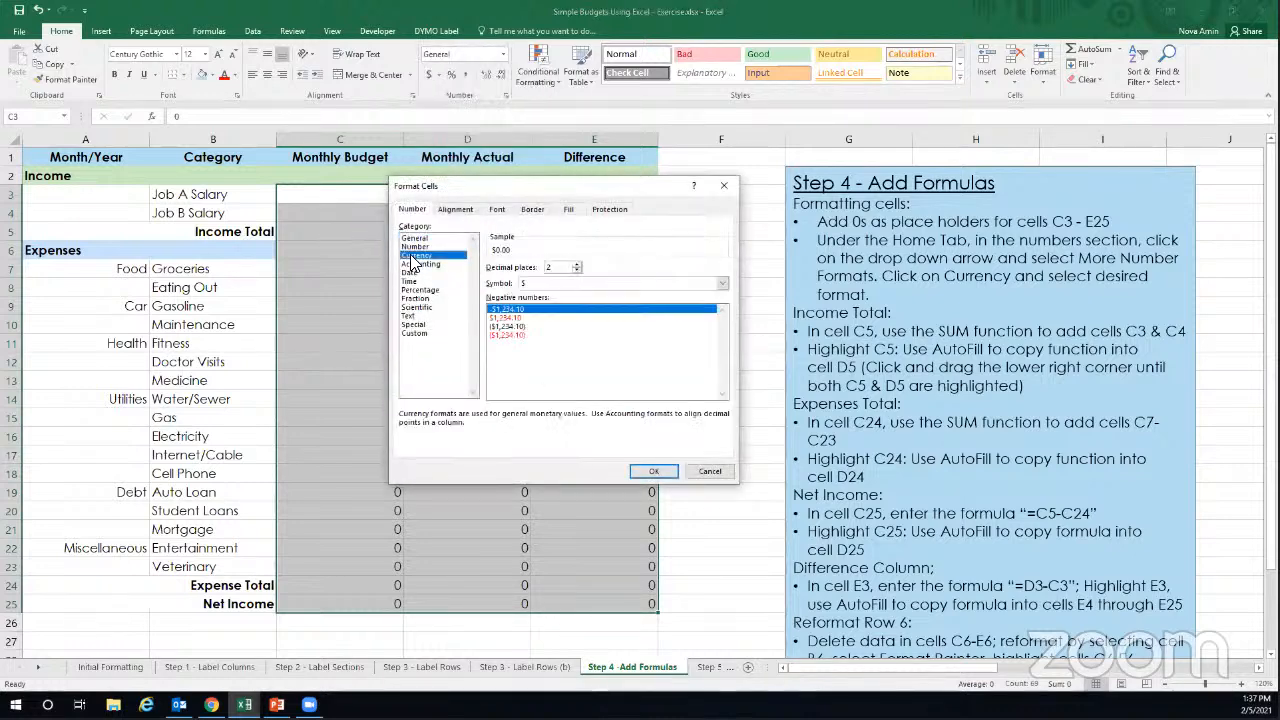
{"action": "left_click", "coordinate": [509, 336]}
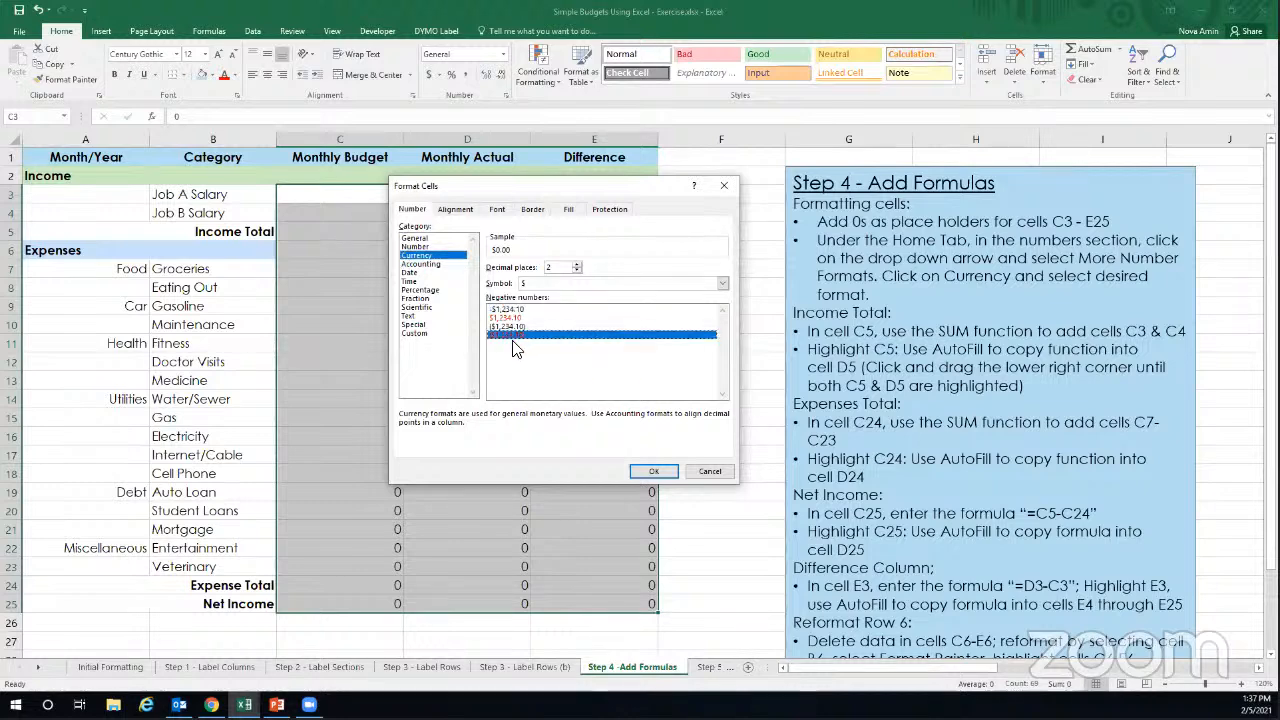
{"action": "left_click", "coordinate": [659, 473]}
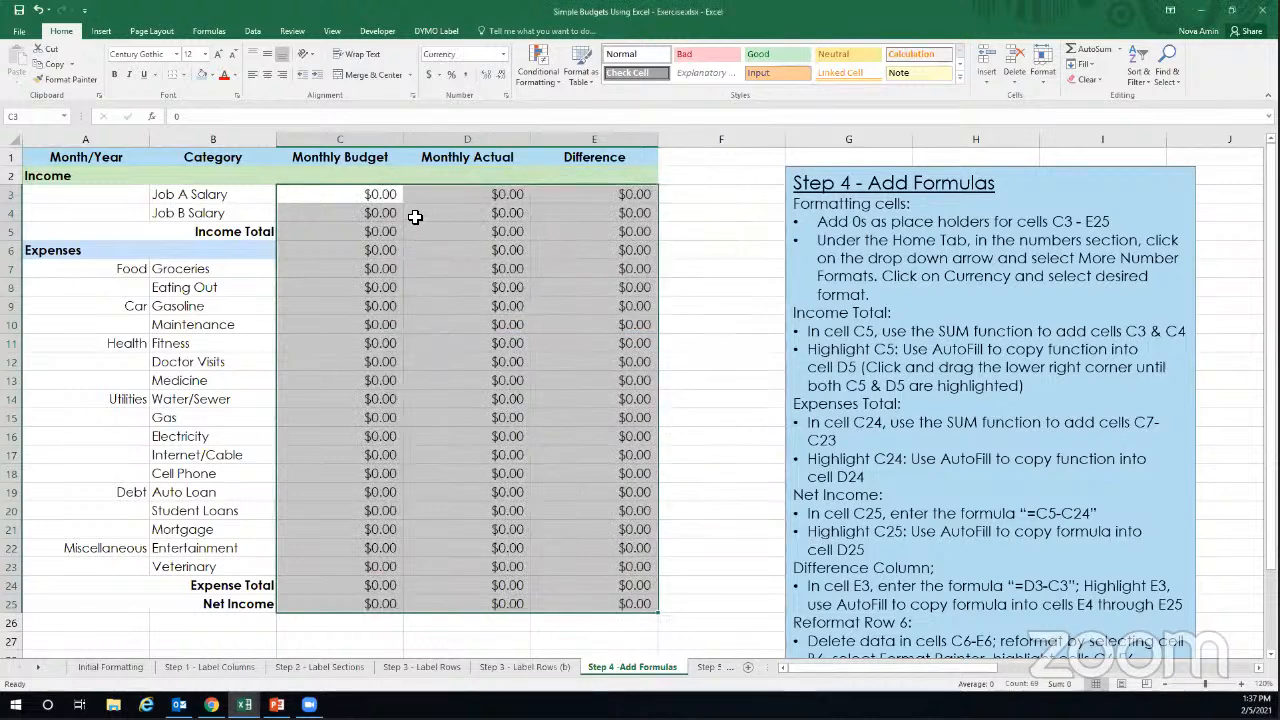
Examine the Insert Function and AutoSum options available for totalling income in cell C5.
{"action": "left_click", "coordinate": [471, 203]}
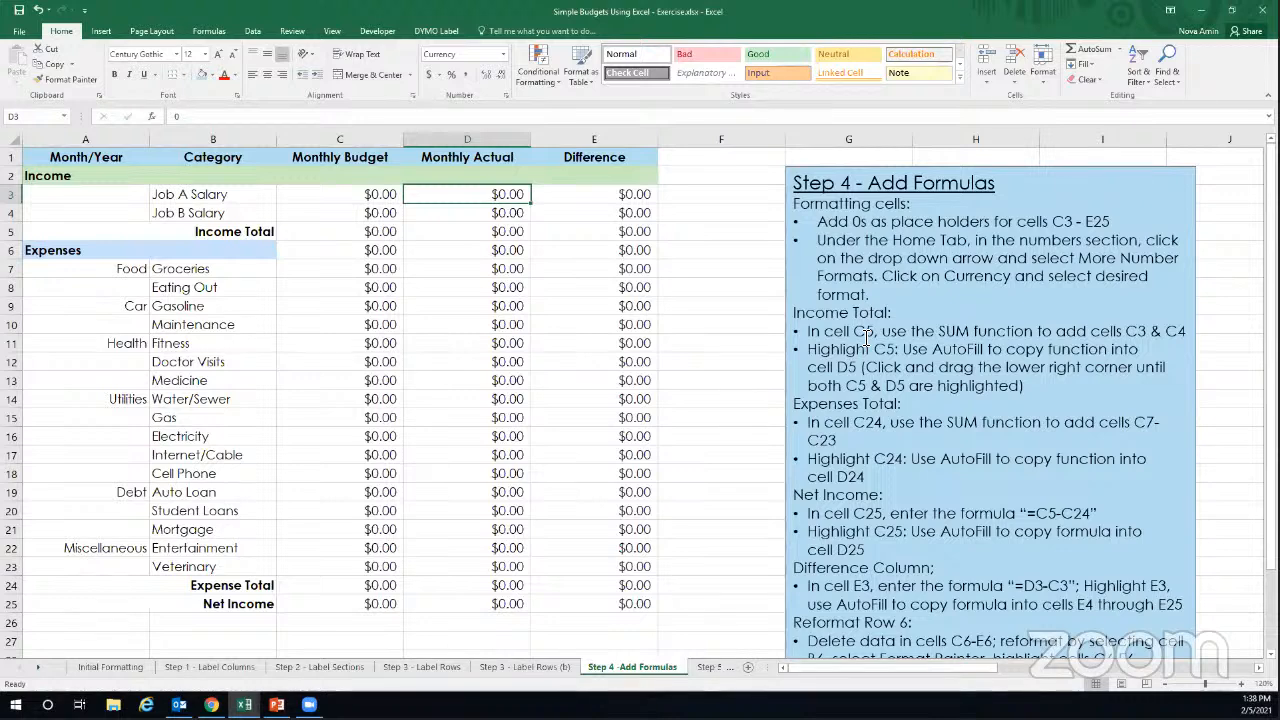
{"action": "left_click", "coordinate": [357, 231]}
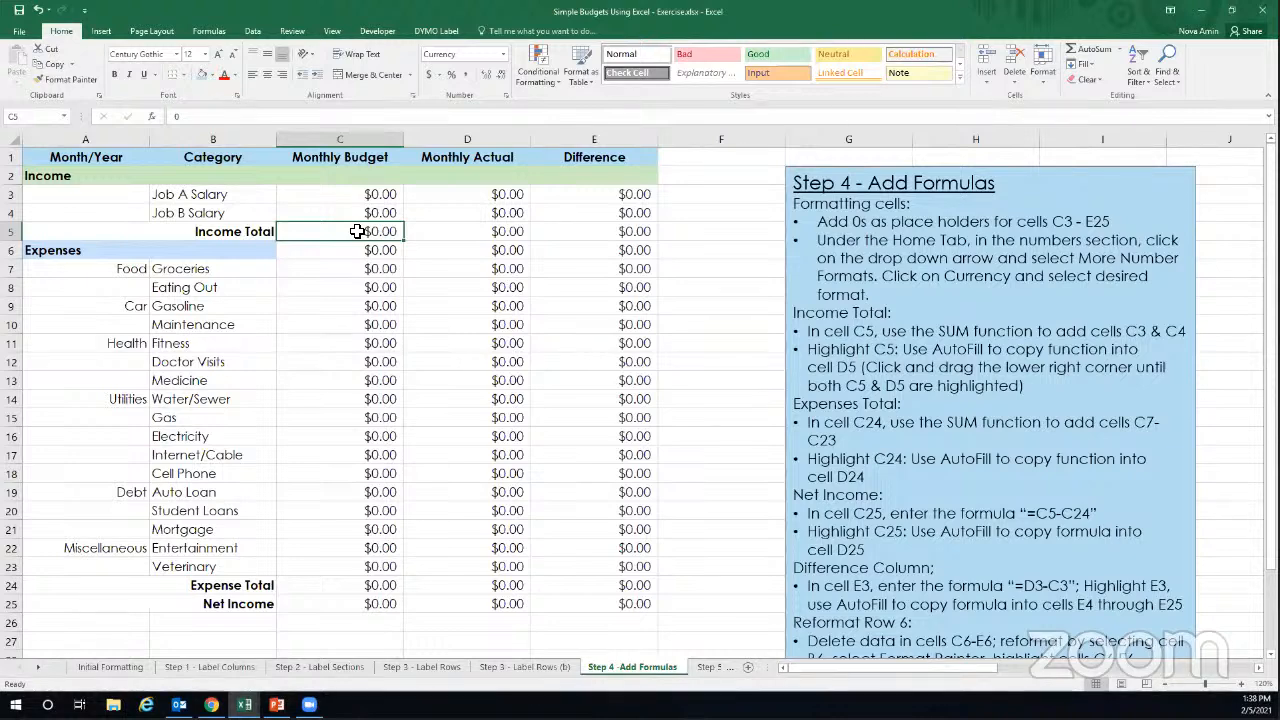
{"action": "left_click", "coordinate": [152, 116]}
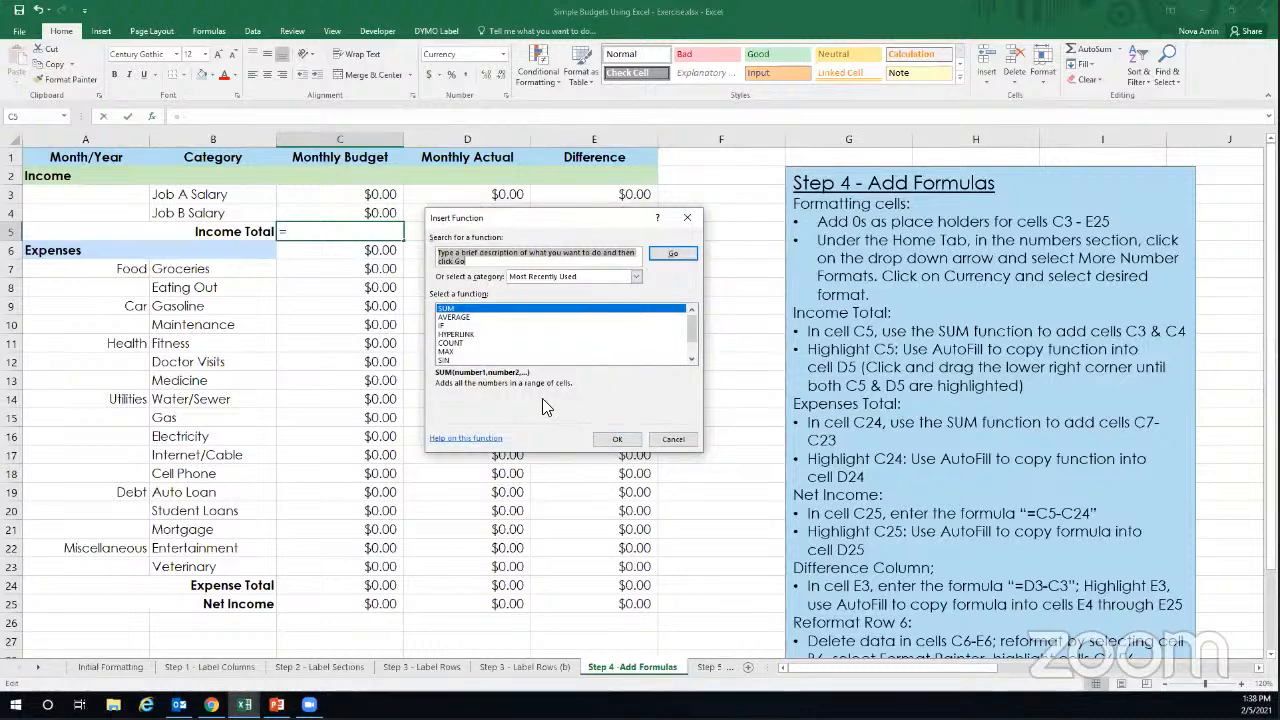
{"action": "left_click", "coordinate": [673, 441]}
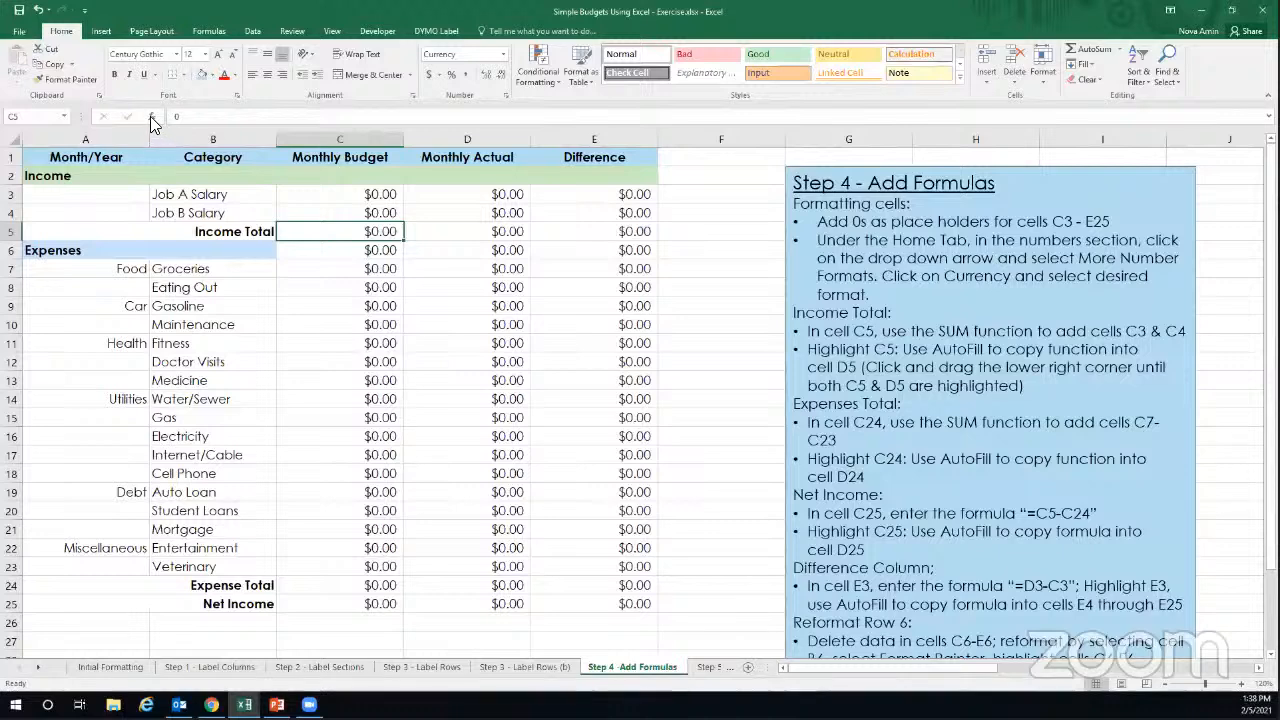
{"action": "left_click", "coordinate": [103, 33]}
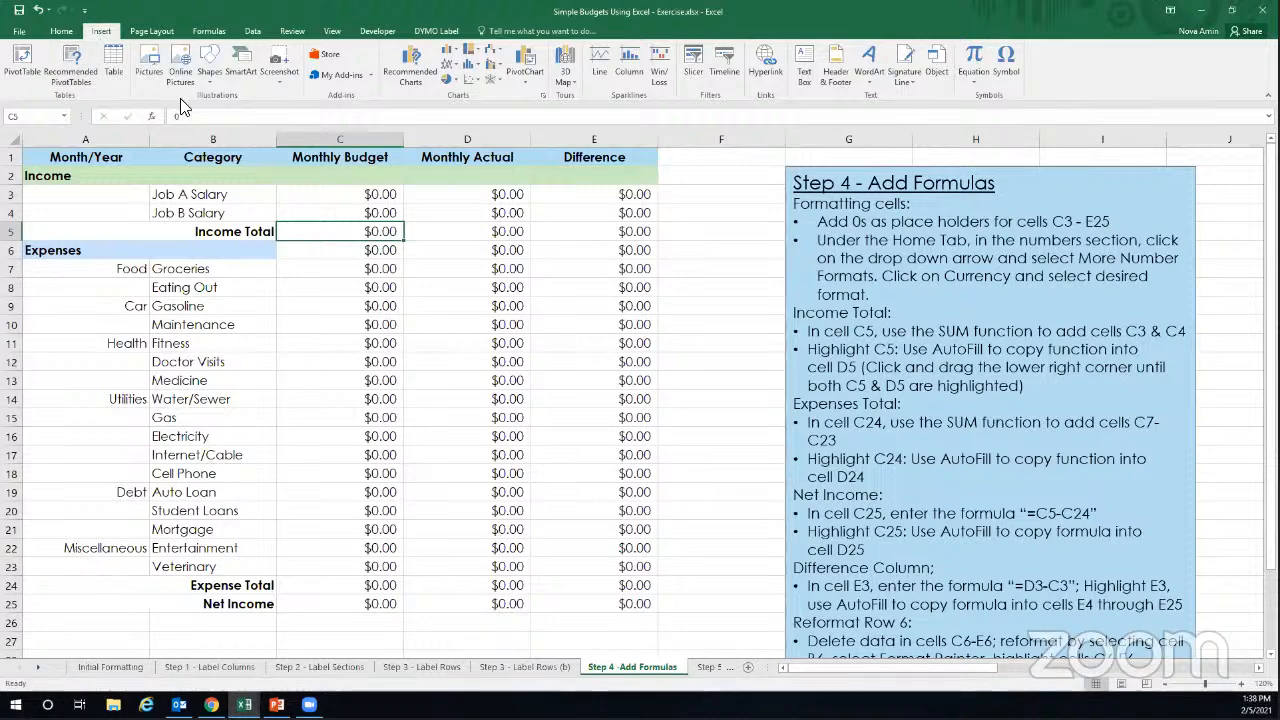
{"action": "left_click", "coordinate": [968, 82]}
{"action": "left_click", "coordinate": [958, 88]}
{"action": "left_click", "coordinate": [62, 33]}
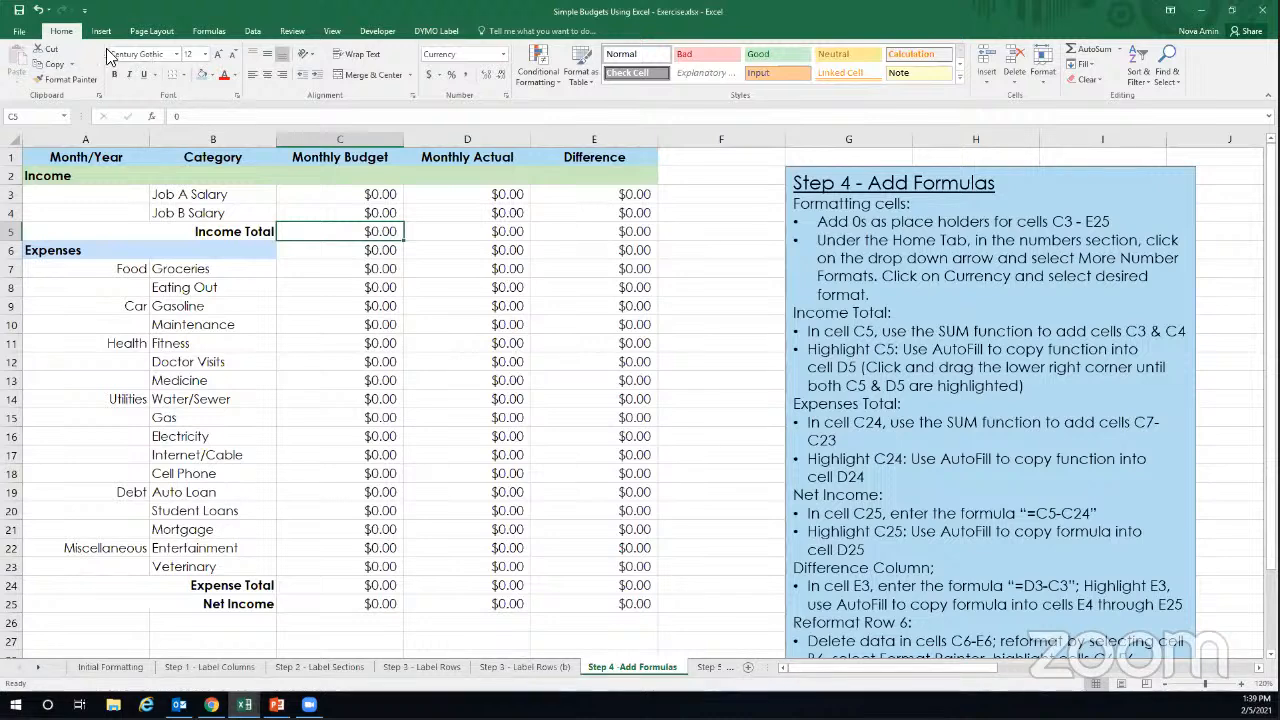
{"action": "left_click", "coordinate": [1118, 50]}
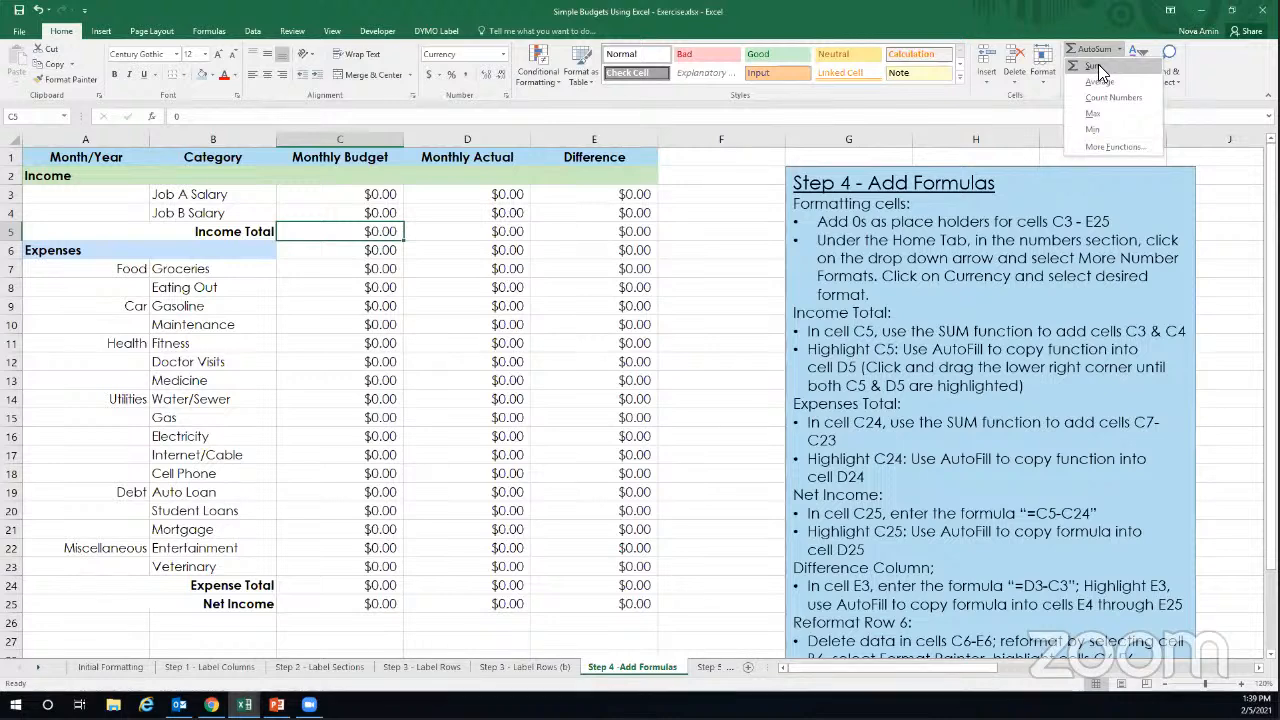
{"action": "left_click", "coordinate": [337, 236]}
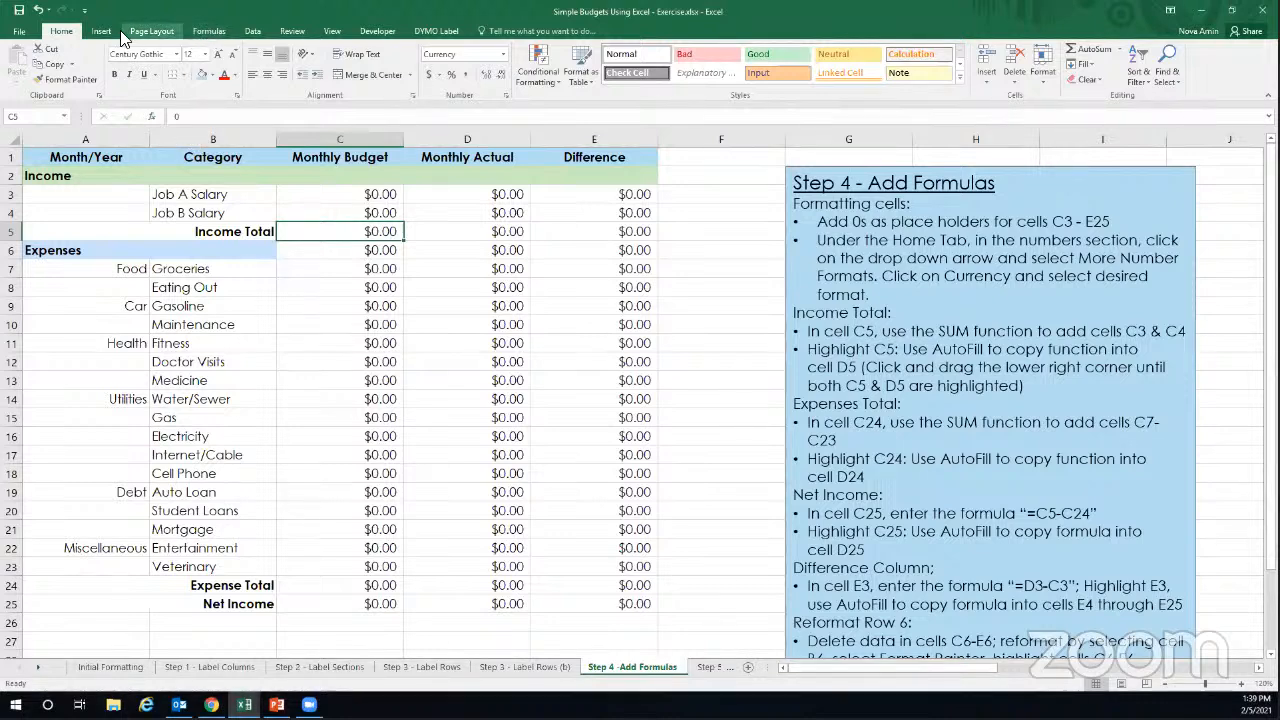
{"action": "left_click", "coordinate": [205, 33]}
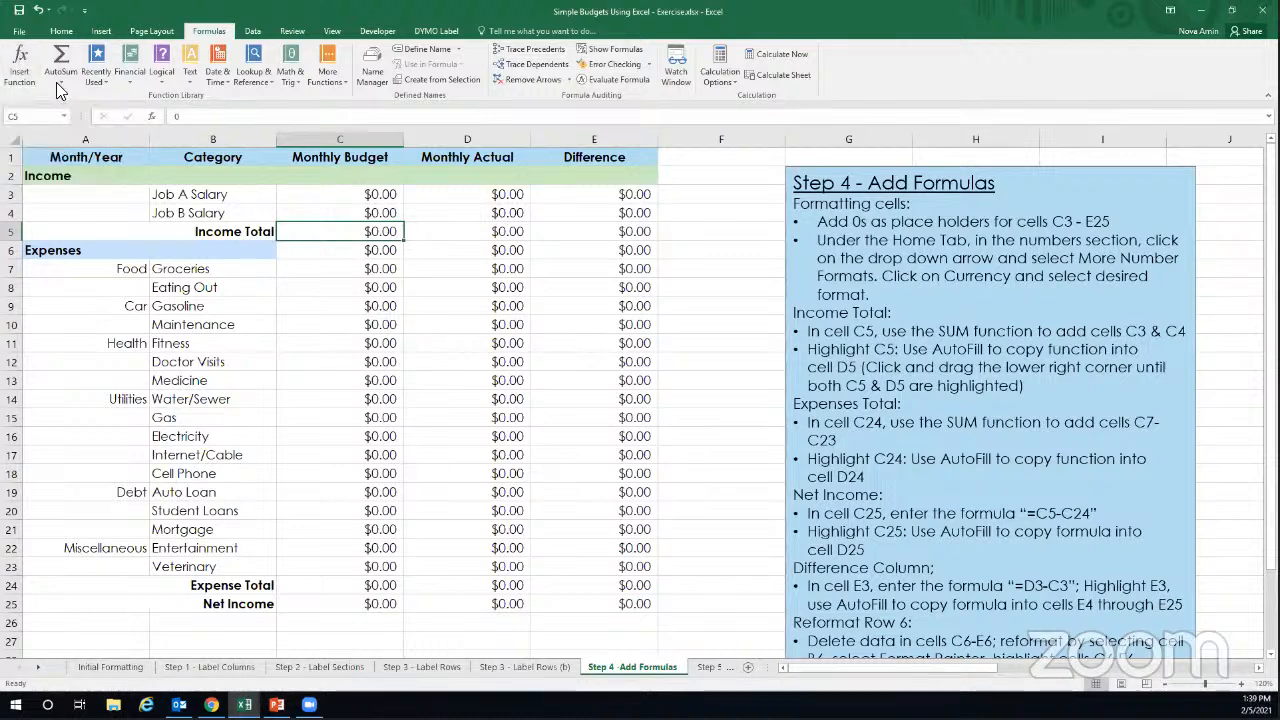
{"action": "left_click", "coordinate": [22, 68]}
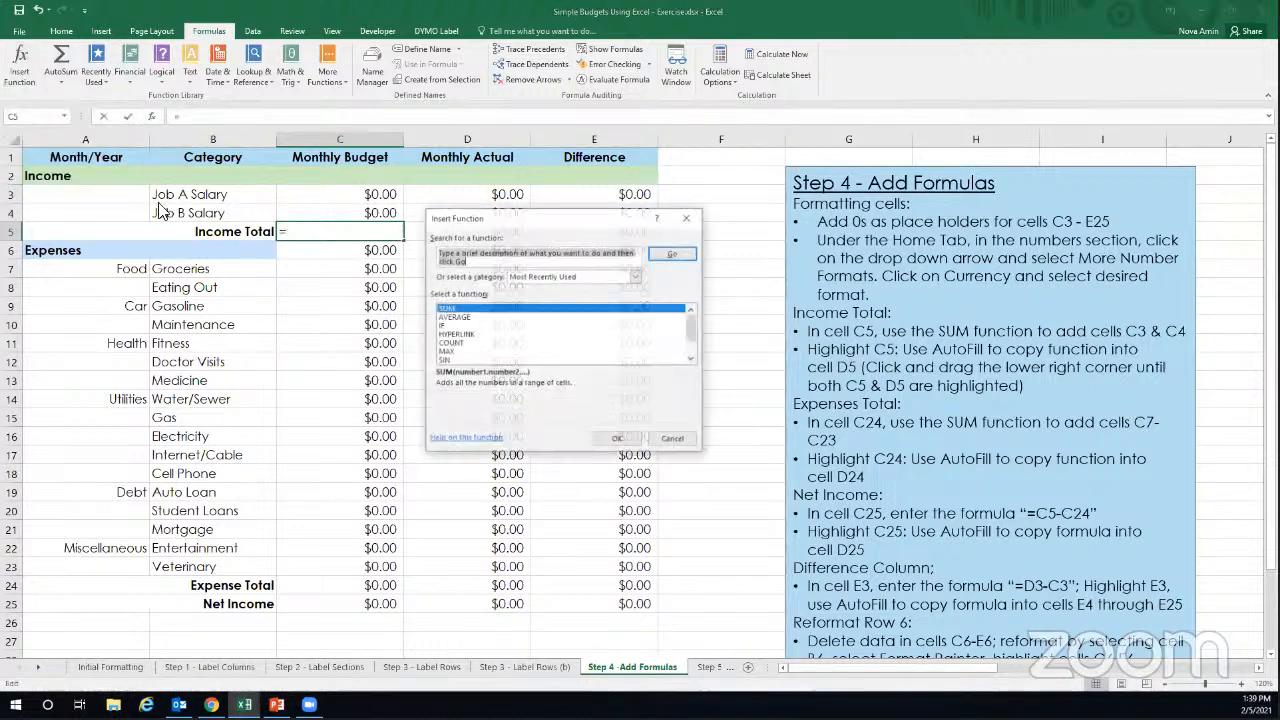
{"action": "left_click", "coordinate": [666, 439]}
{"action": "left_click", "coordinate": [56, 83]}
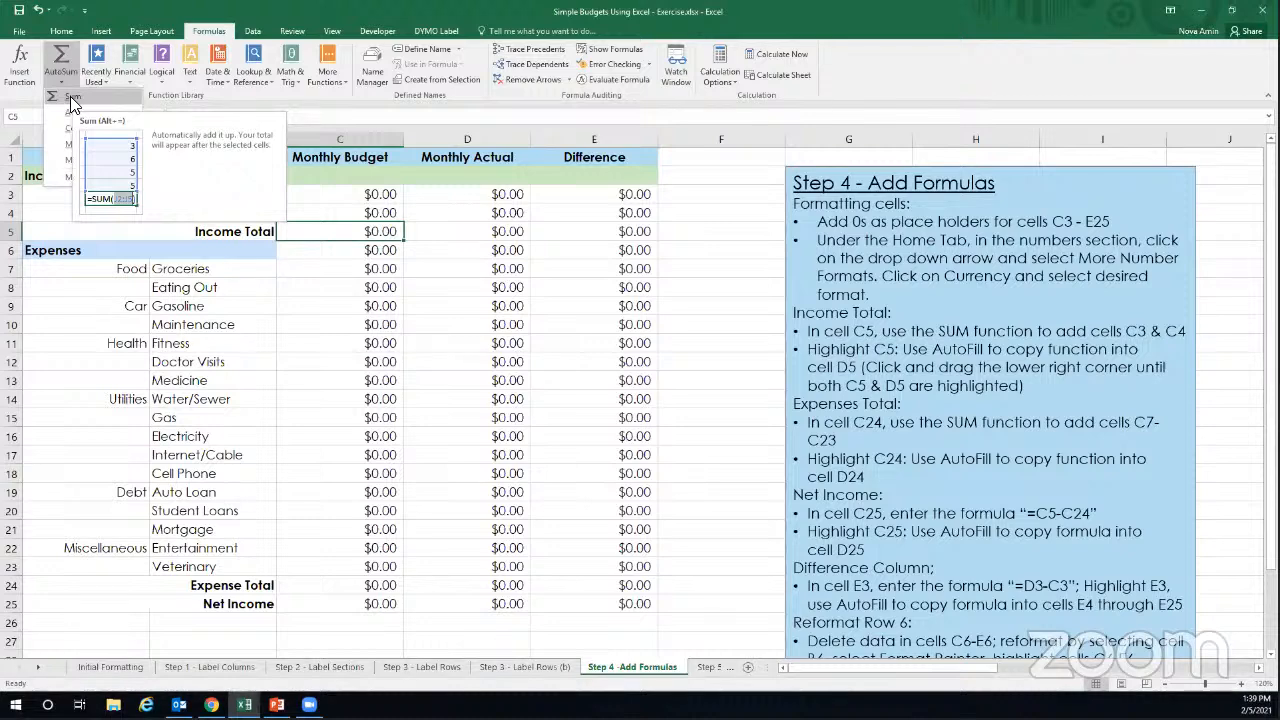
Insert the SUM function in the Monthly Budget income total cell C5, adding the range C3:C4.
{"action": "left_click", "coordinate": [330, 240]}
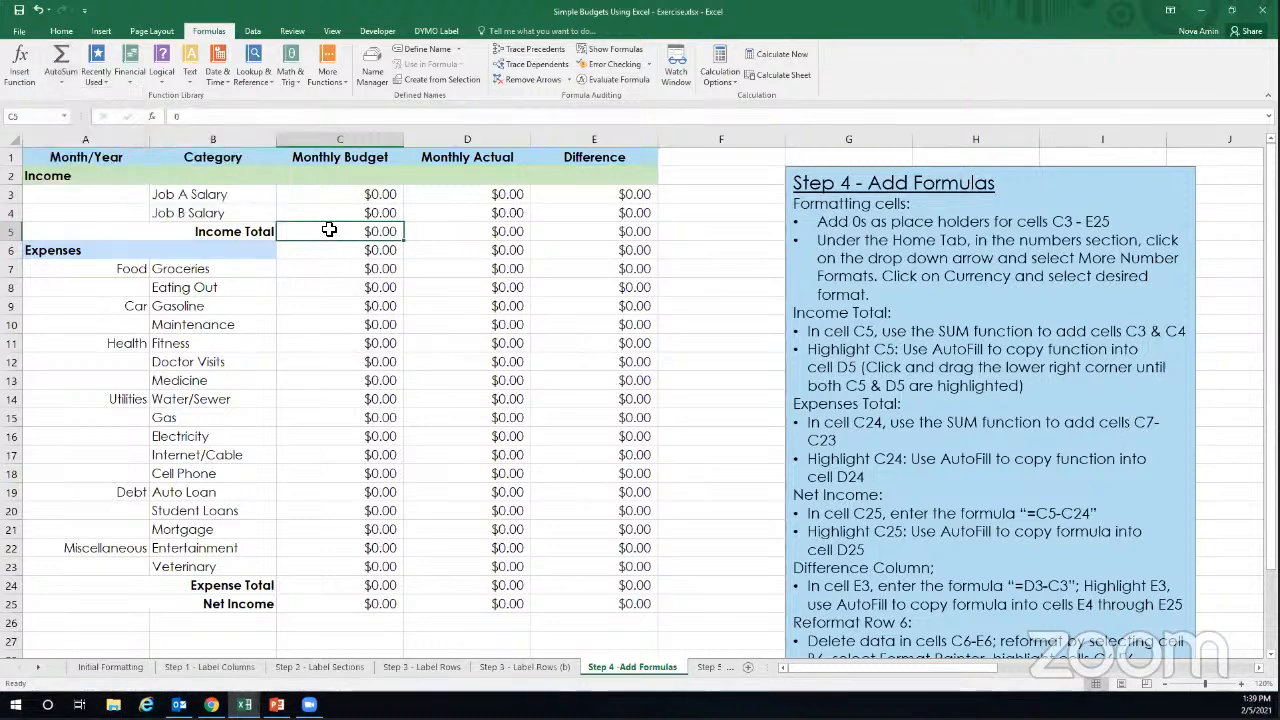
{"action": "left_click", "coordinate": [62, 31]}
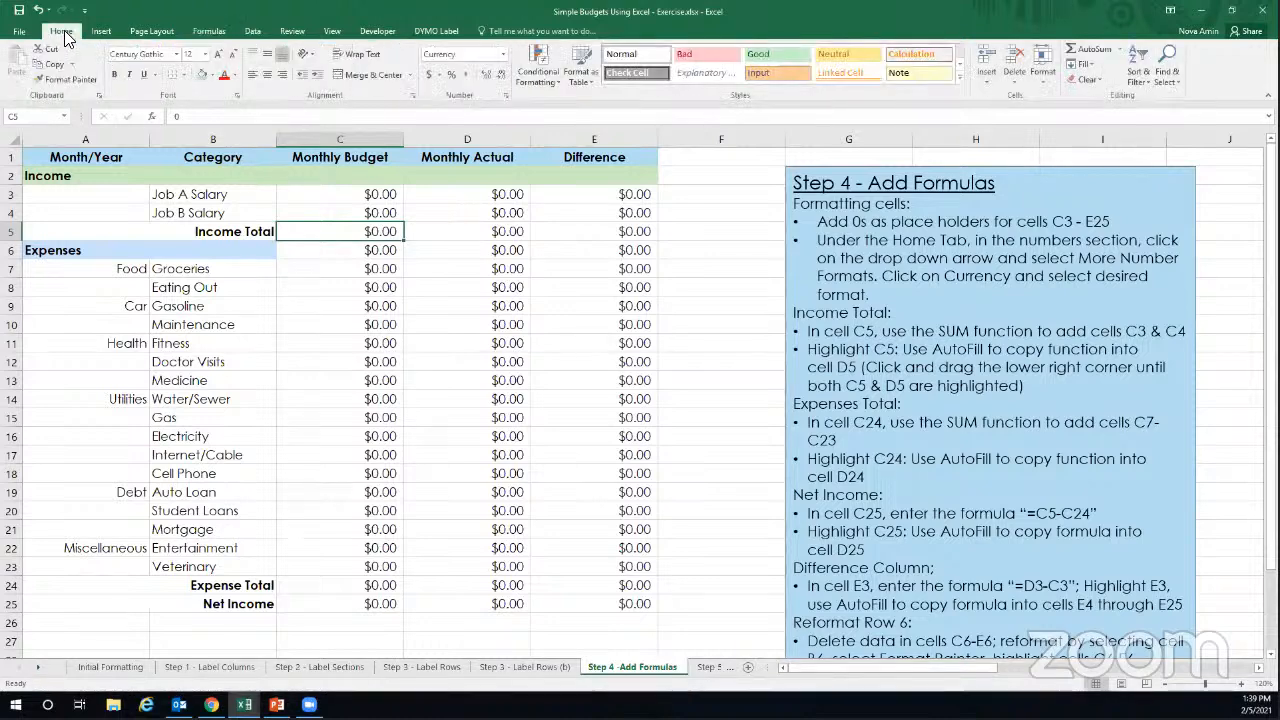
{"action": "left_click", "coordinate": [150, 116]}
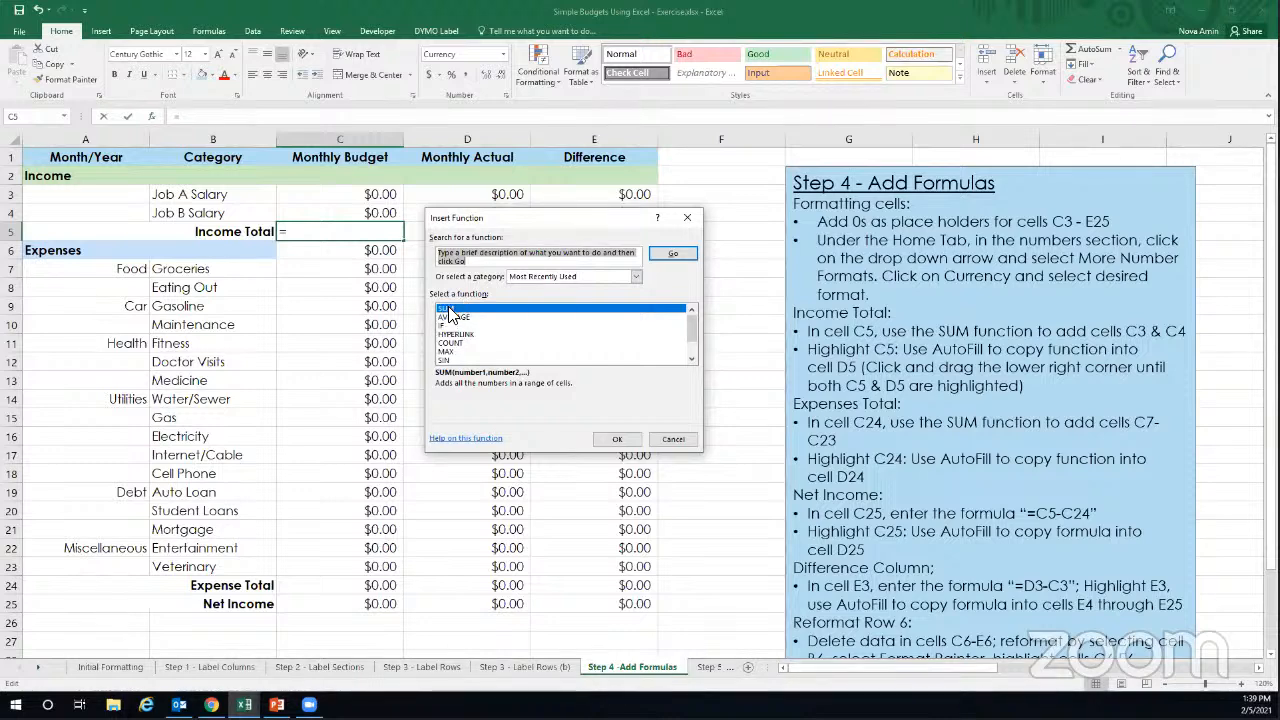
{"action": "left_click", "coordinate": [450, 311]}
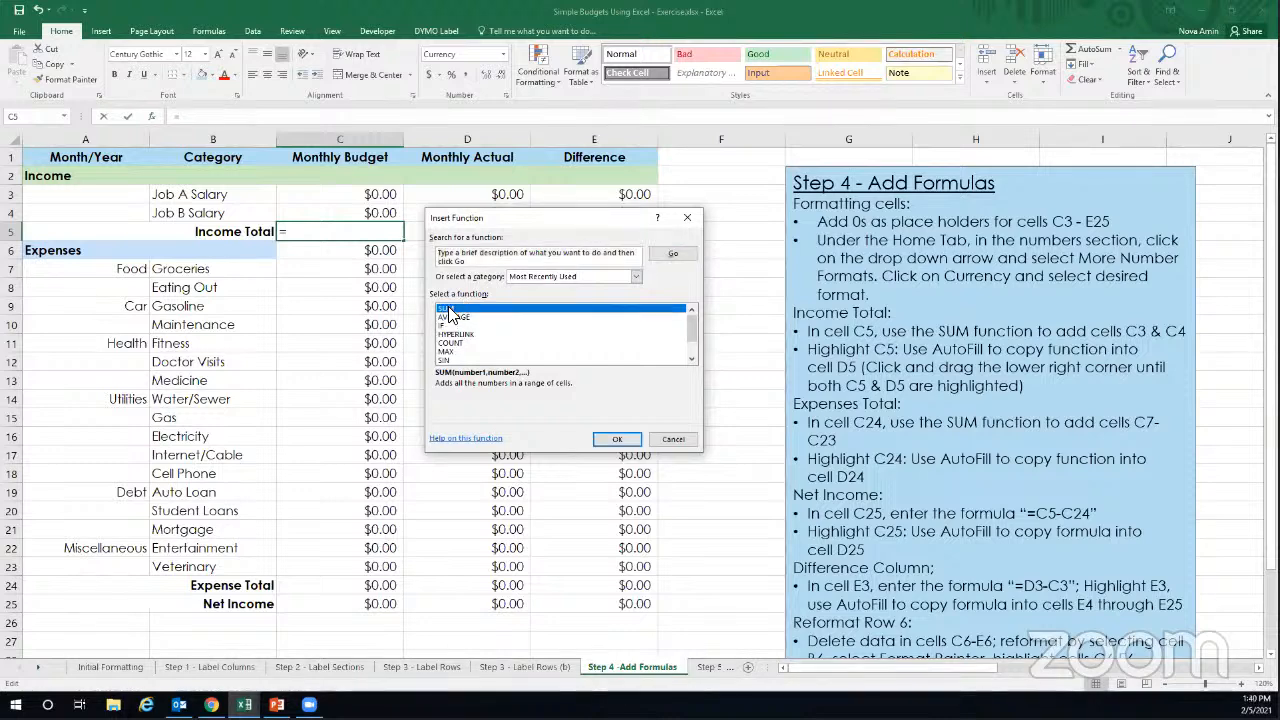
{"action": "left_click", "coordinate": [615, 440]}
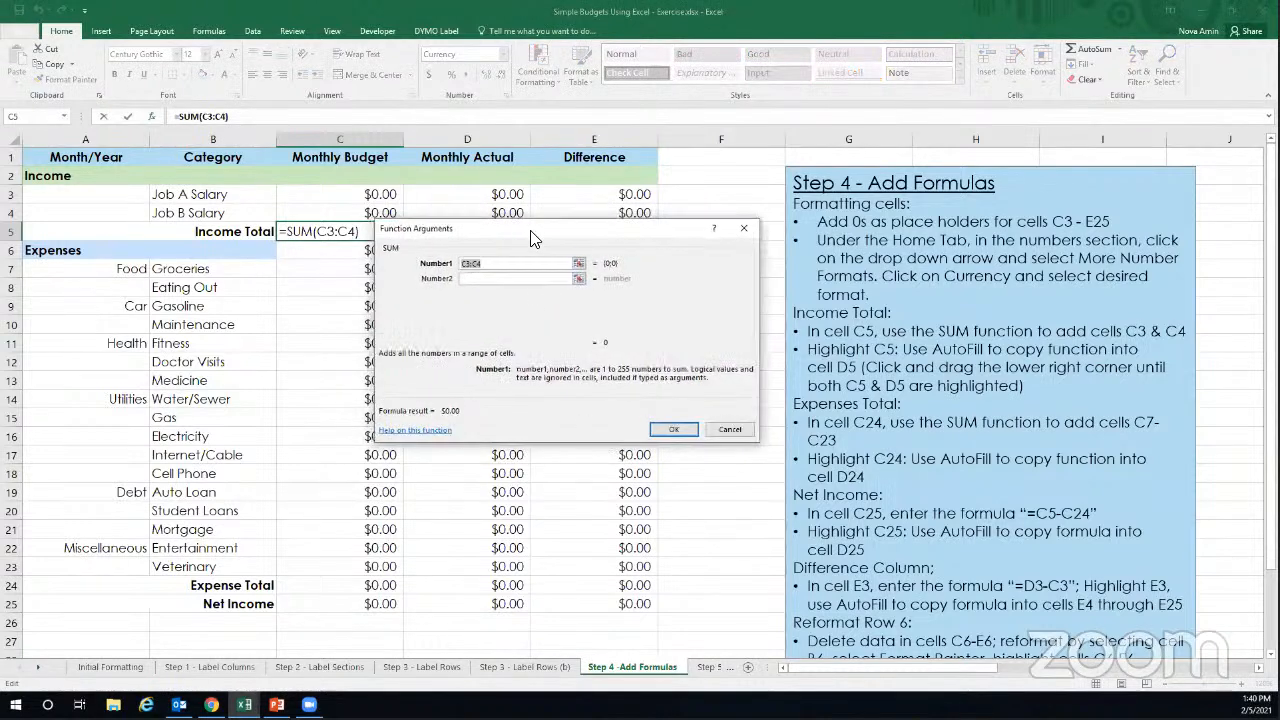
{"action": "left_click_drag", "start_coordinate": [527, 237], "coordinate": [708, 234]}
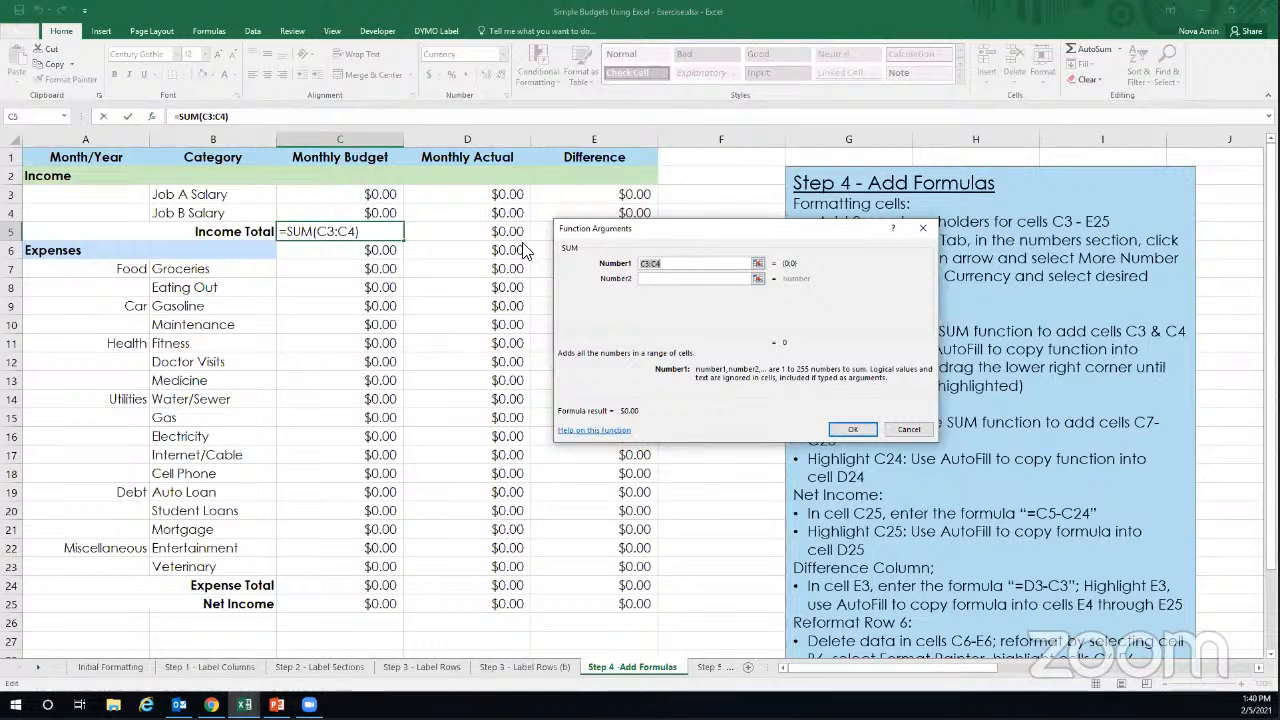
{"action": "left_click_drag", "start_coordinate": [650, 236], "coordinate": [581, 268]}
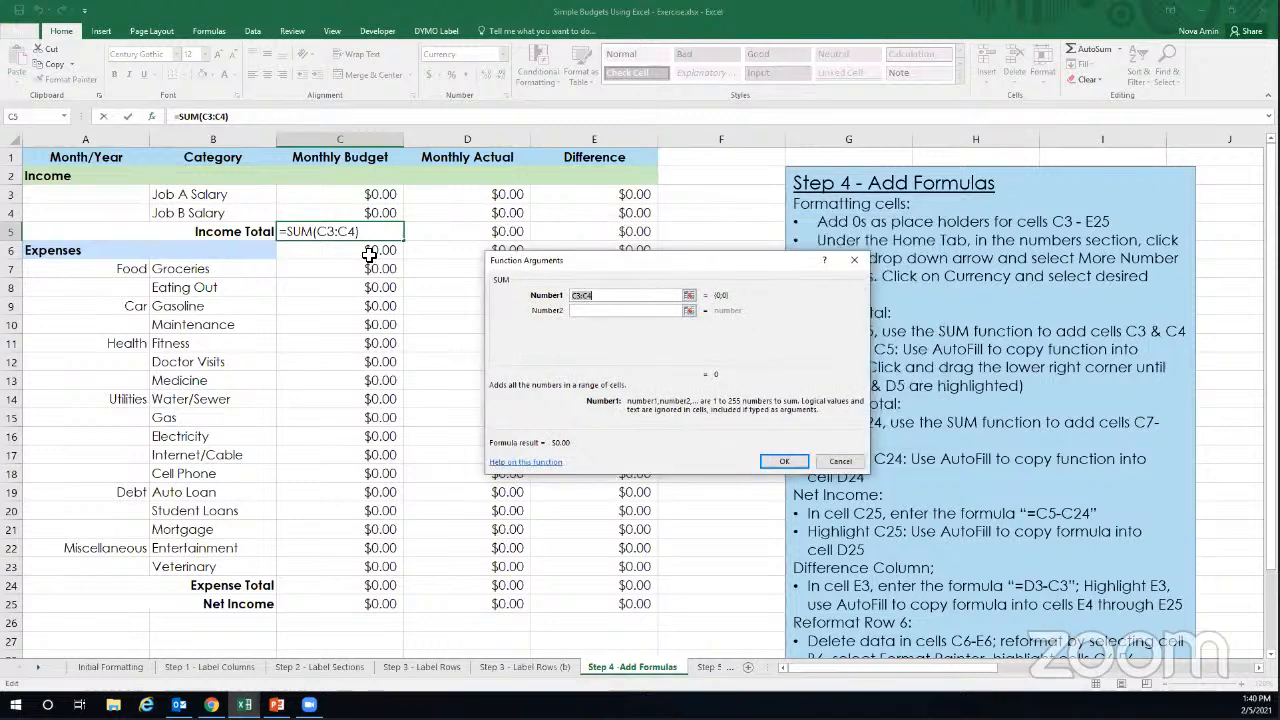
{"action": "left_click", "coordinate": [351, 195]}
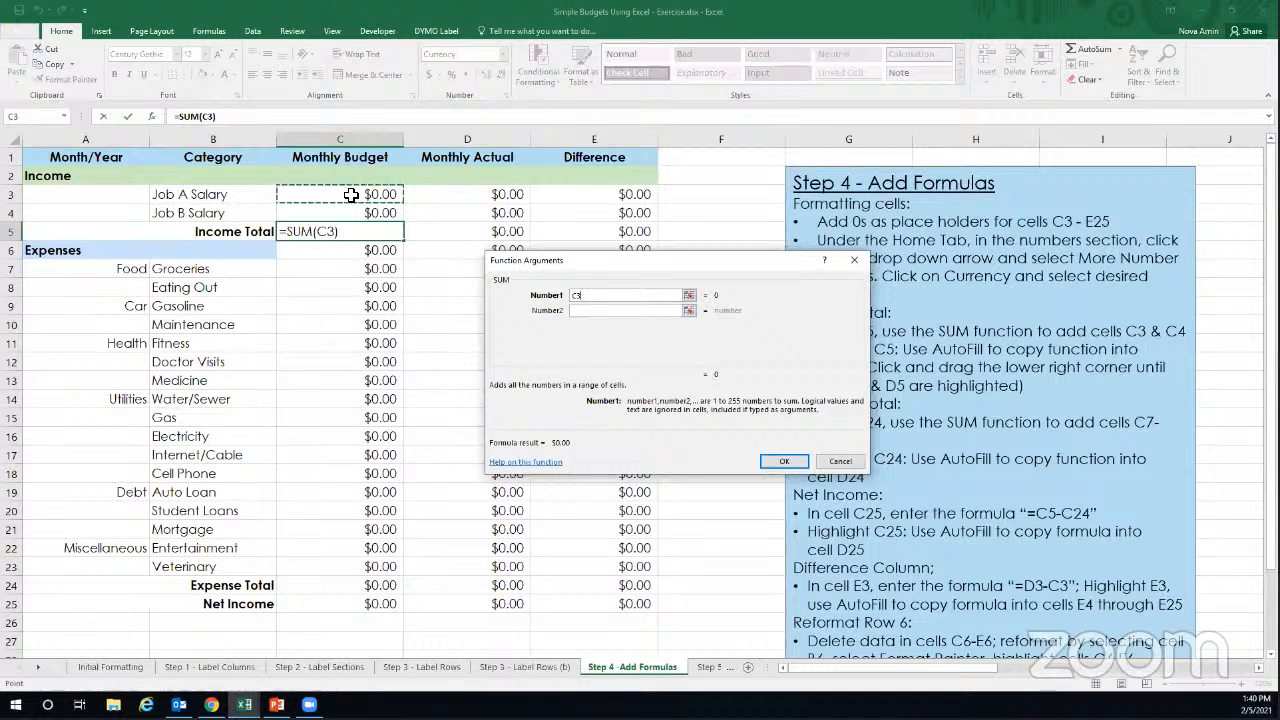
{"action": "left_click_drag", "start_coordinate": [351, 195], "coordinate": [353, 205]}
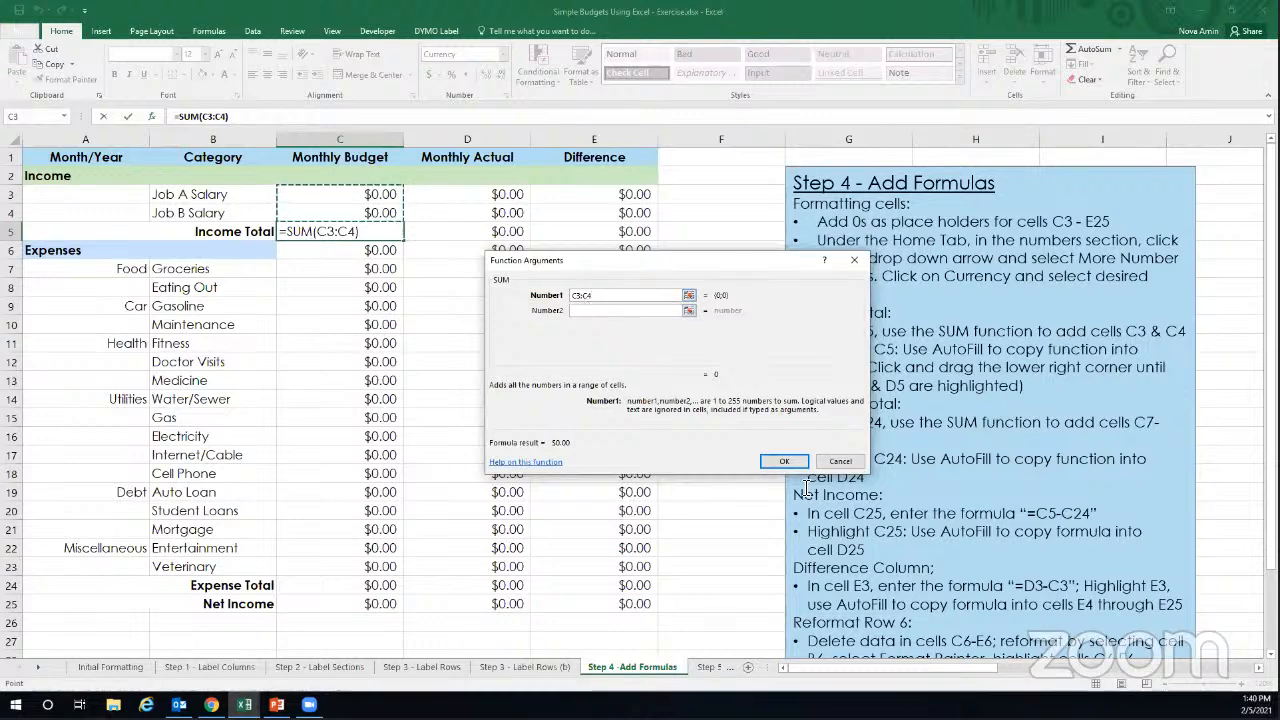
{"action": "left_click", "coordinate": [785, 461]}
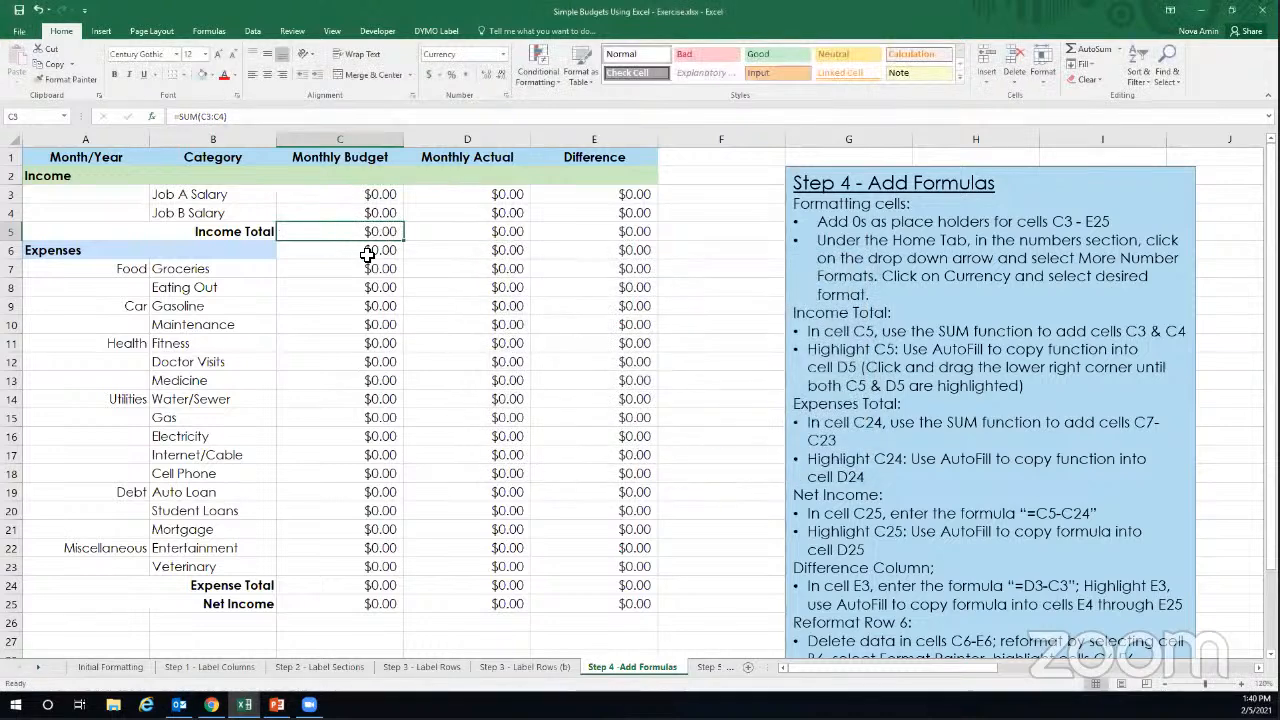
Test the income total formula in C5 by entering 2 in cell C3 and 3 in cell C4.
{"action": "left_click", "coordinate": [374, 195]}
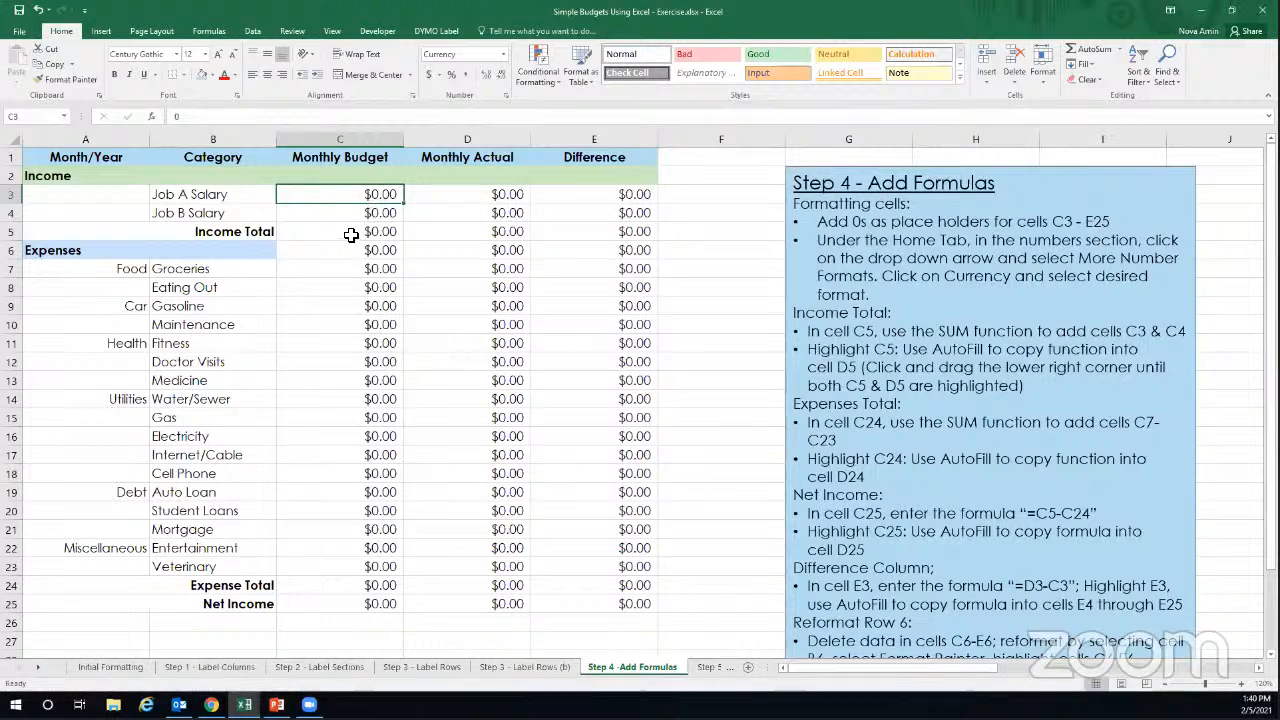
{"action": "left_click", "coordinate": [351, 235]}
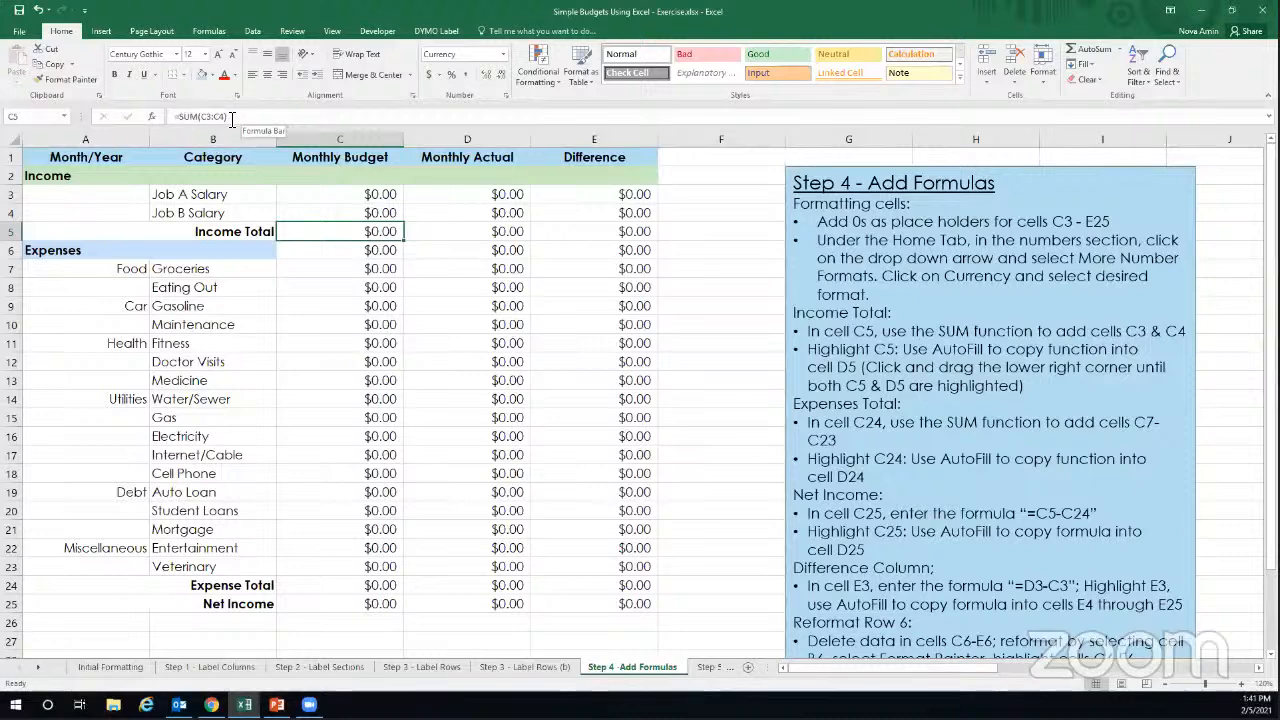
{"action": "left_click", "coordinate": [329, 195]}
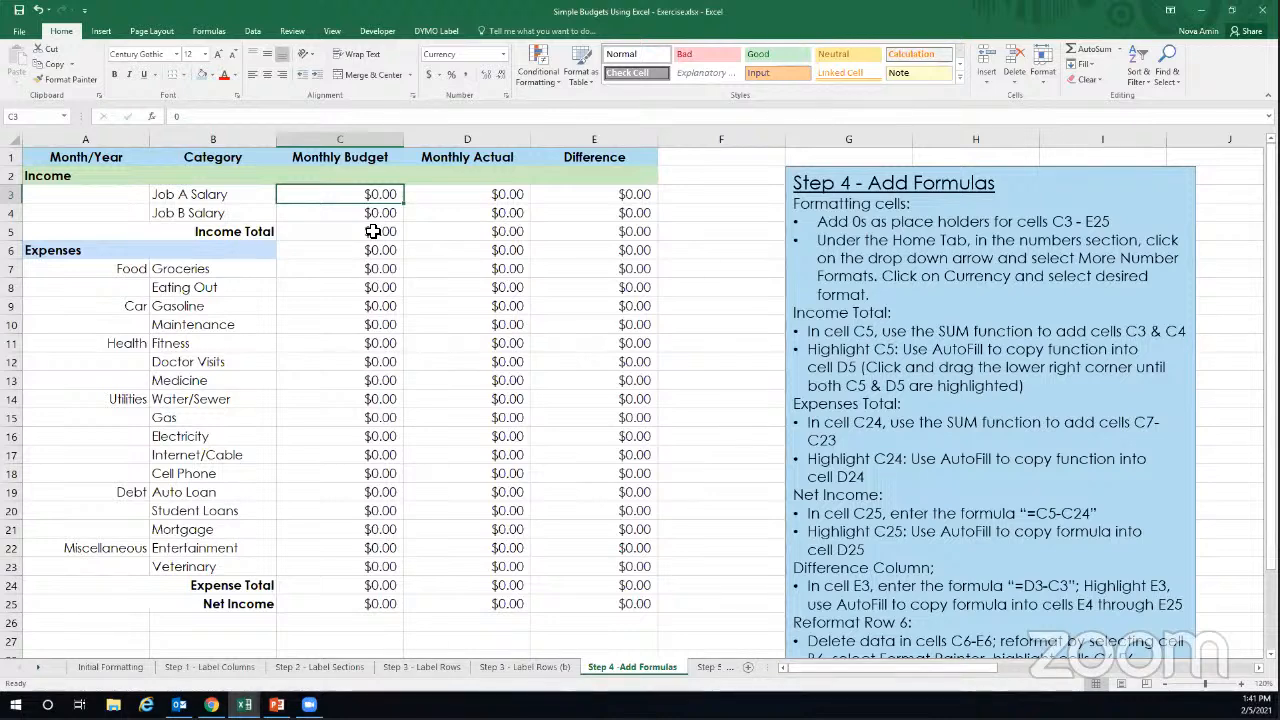
{"action": "type", "text": "2"}
{"action": "key", "text": "Return"}
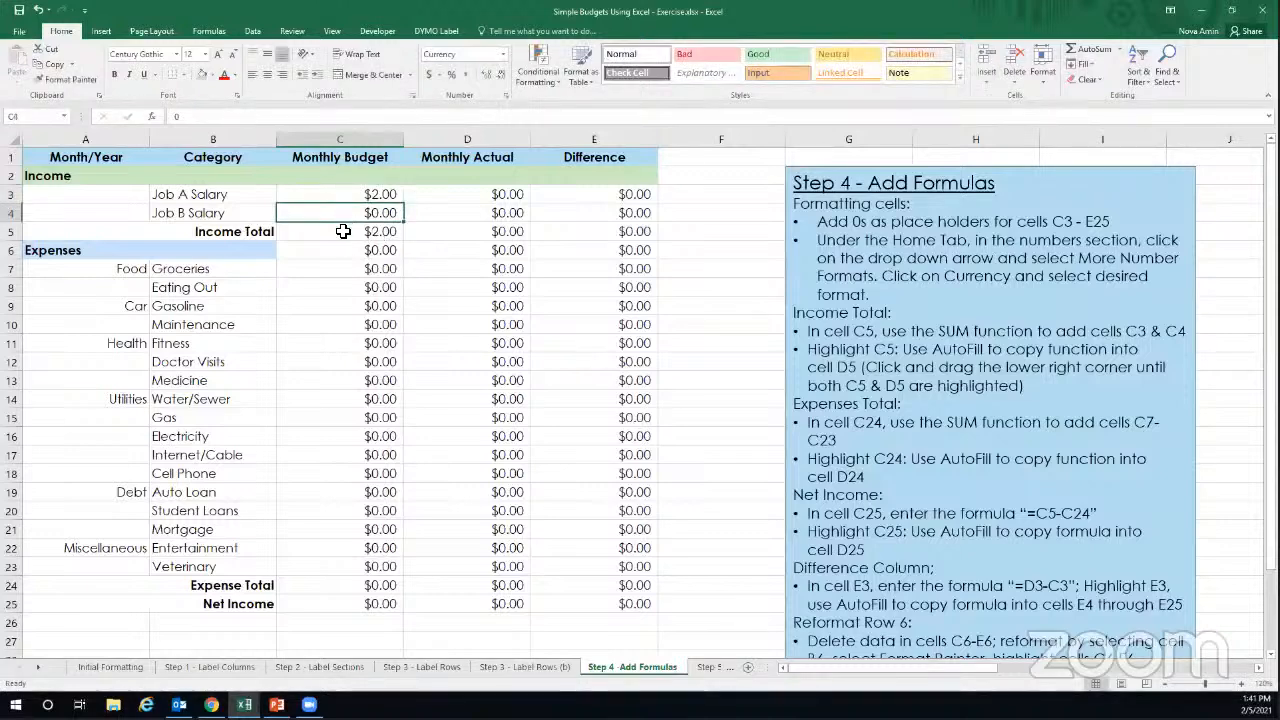
{"action": "left_click", "coordinate": [343, 231]}
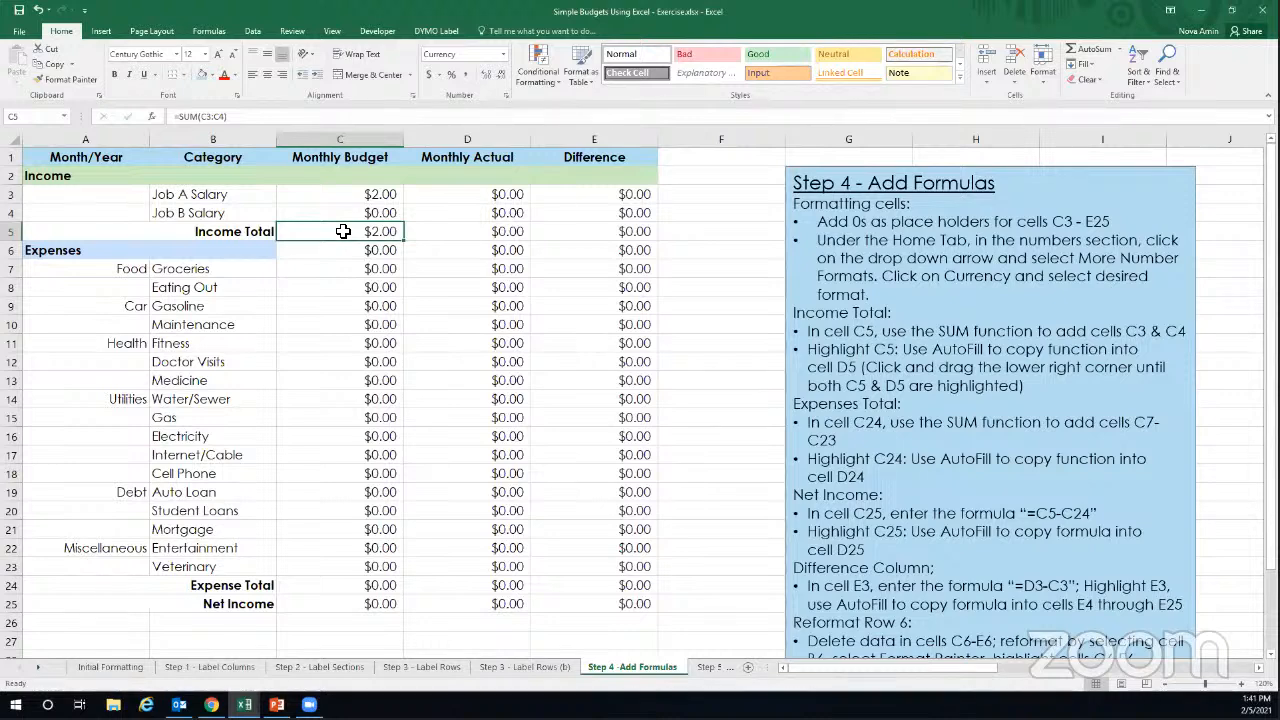
{"action": "left_click", "coordinate": [392, 210]}
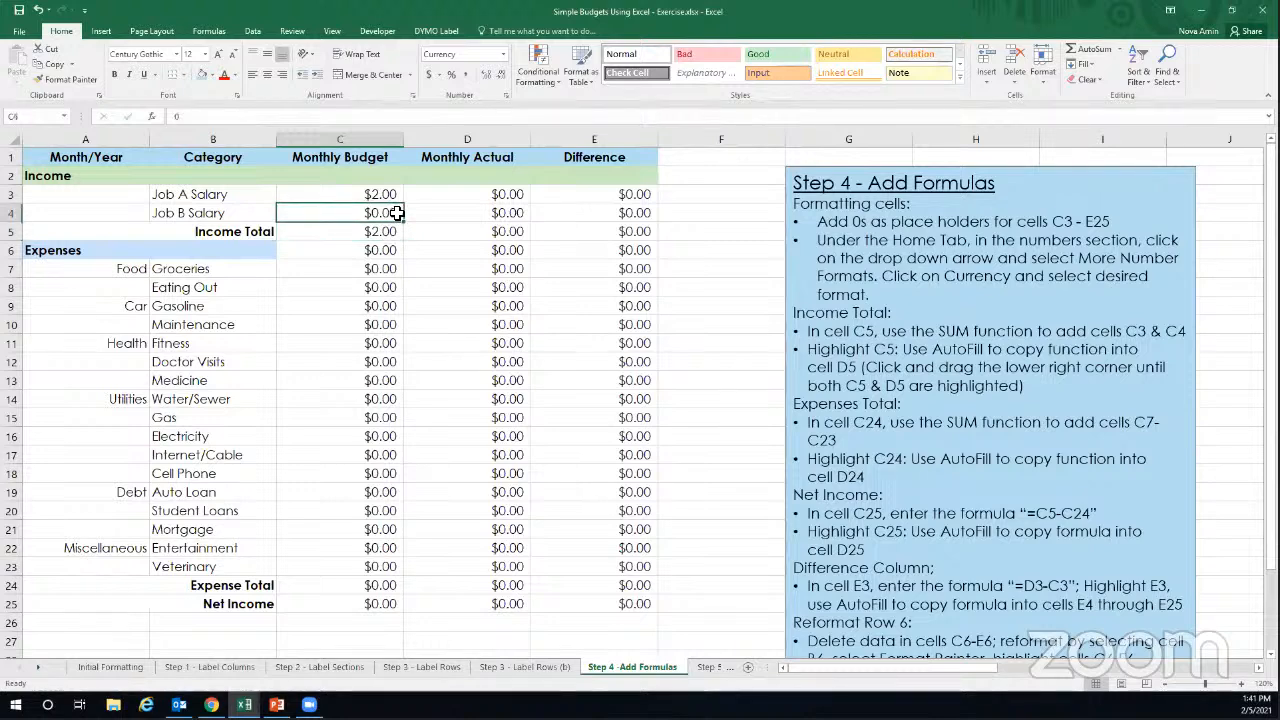
{"action": "type", "text": "3"}
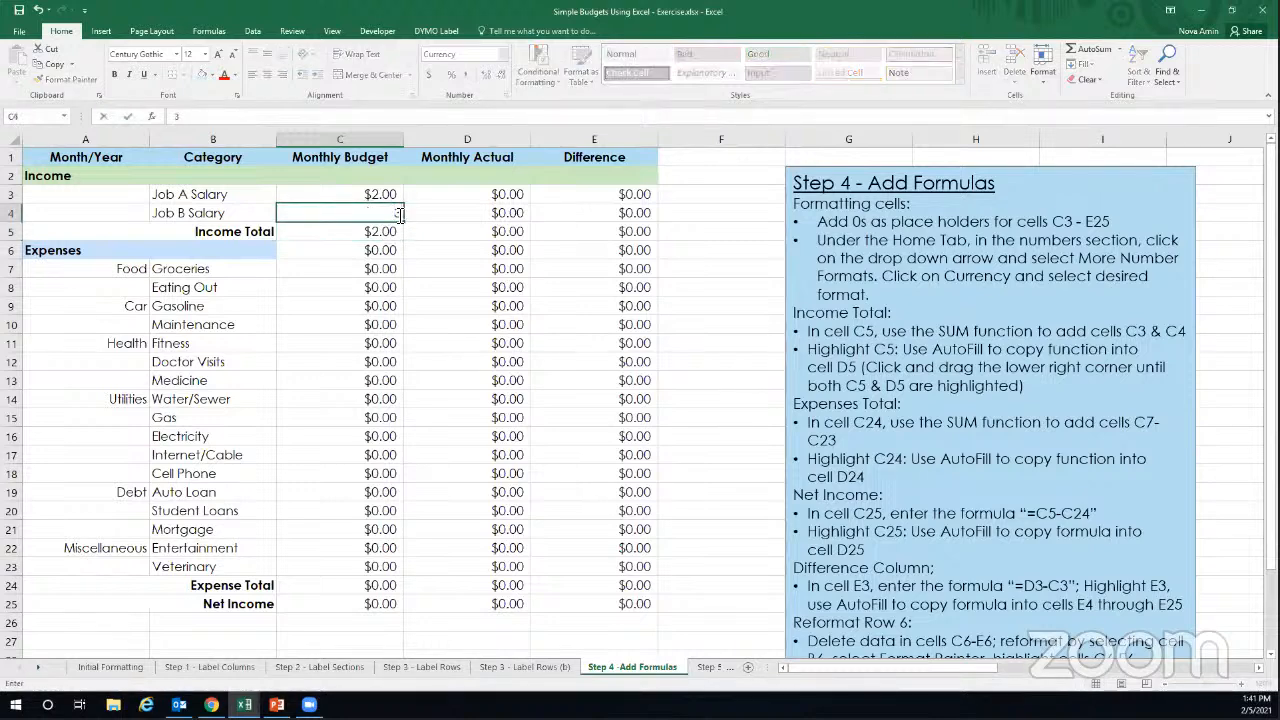
{"action": "key", "text": "Return"}
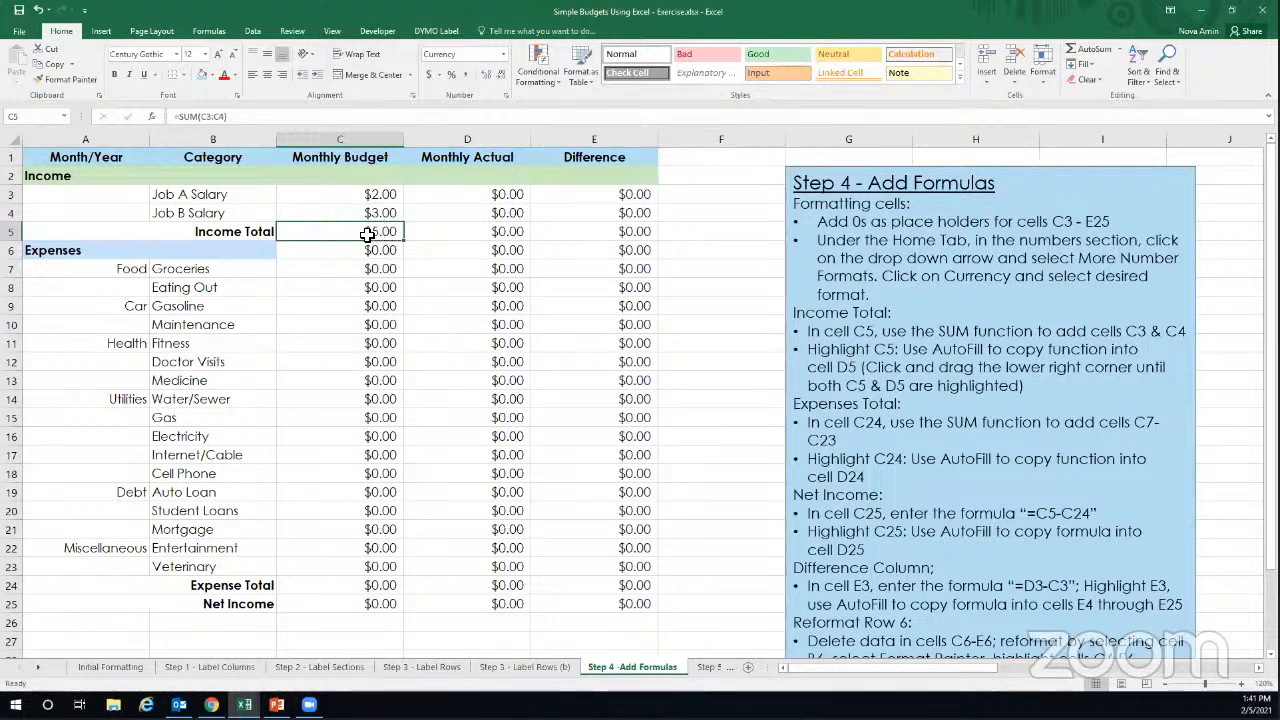
Reset the Job A and Job B salary test values in C3 and C4 to 0.
{"action": "left_click", "coordinate": [381, 196]}
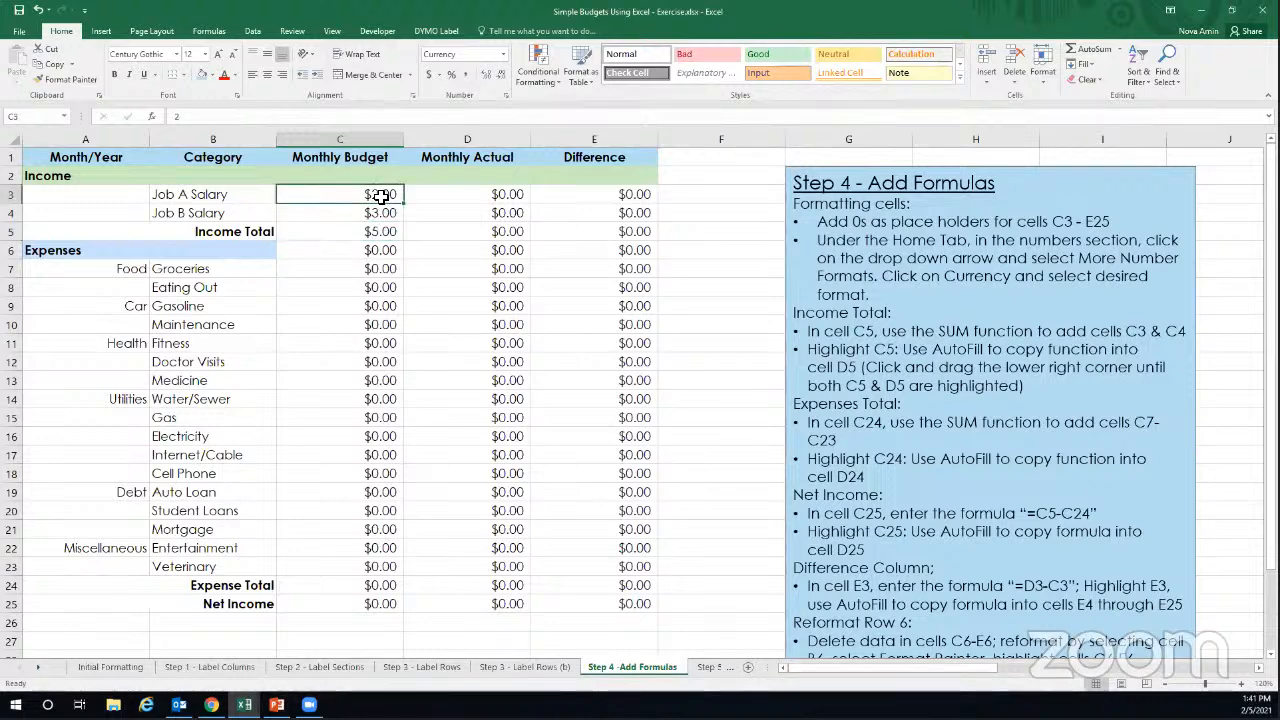
{"action": "type", "text": "0"}
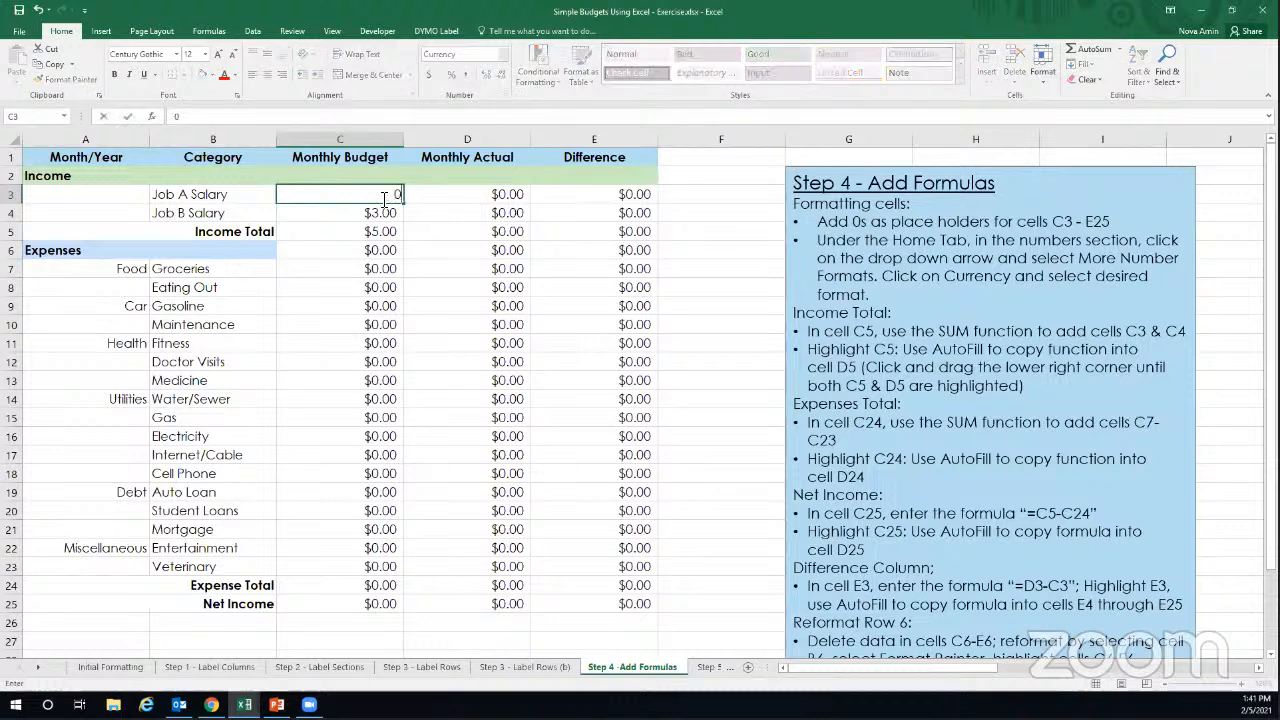
{"action": "key", "text": "Return"}
{"action": "type", "text": "0"}
{"action": "key", "text": "Return"}
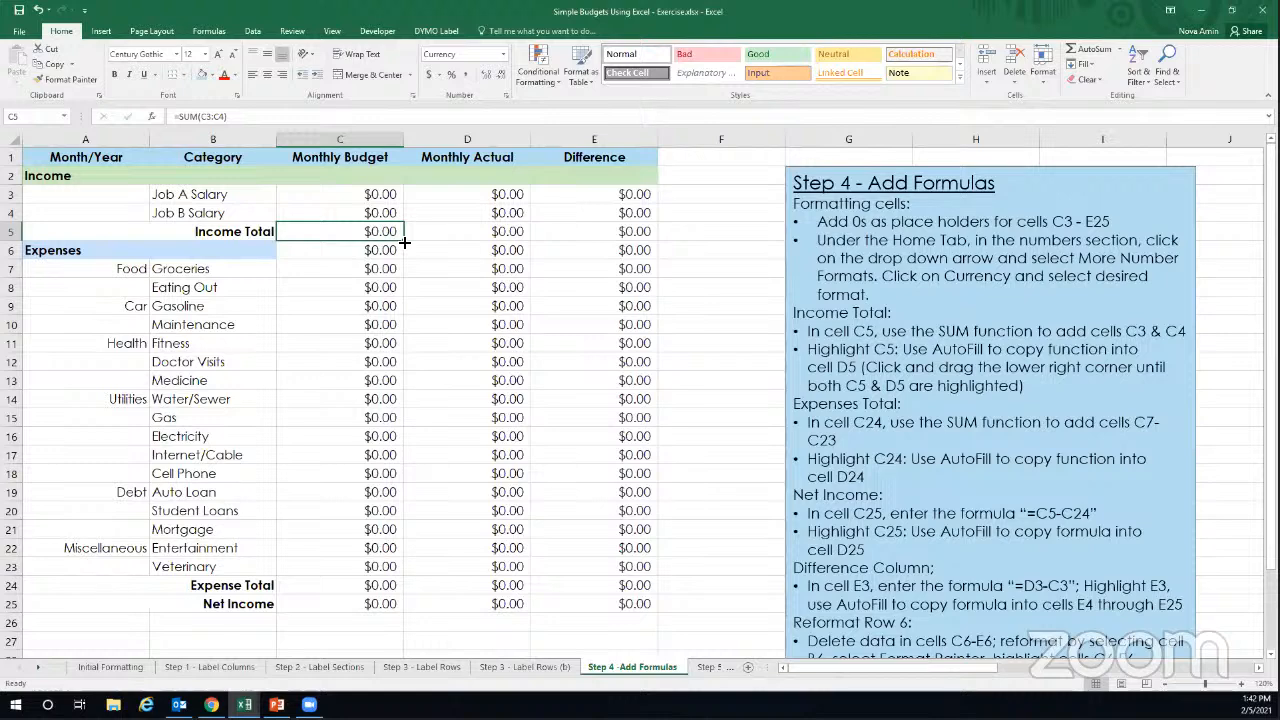
AutoFill the SUM formula from income total cell C5 across to D5 and E5.
{"action": "left_click_drag", "start_coordinate": [404, 242], "coordinate": [404, 242]}
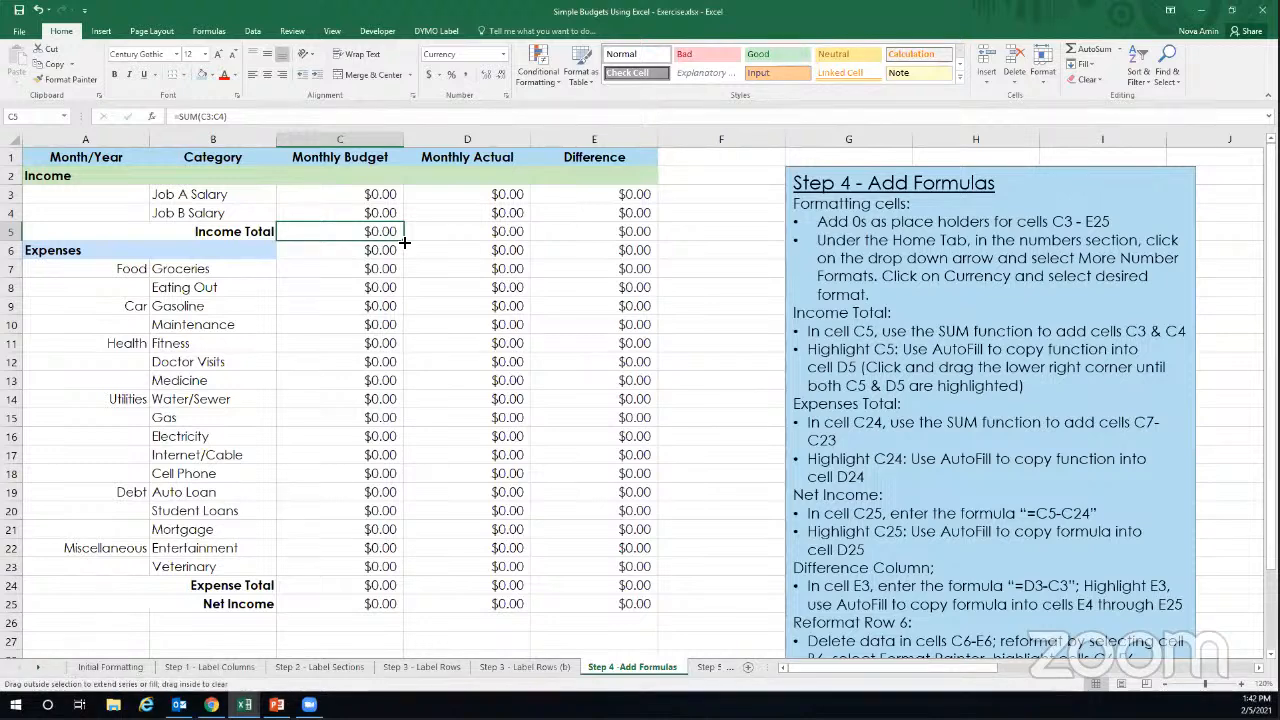
{"action": "left_click_drag", "start_coordinate": [404, 242], "coordinate": [607, 233]}
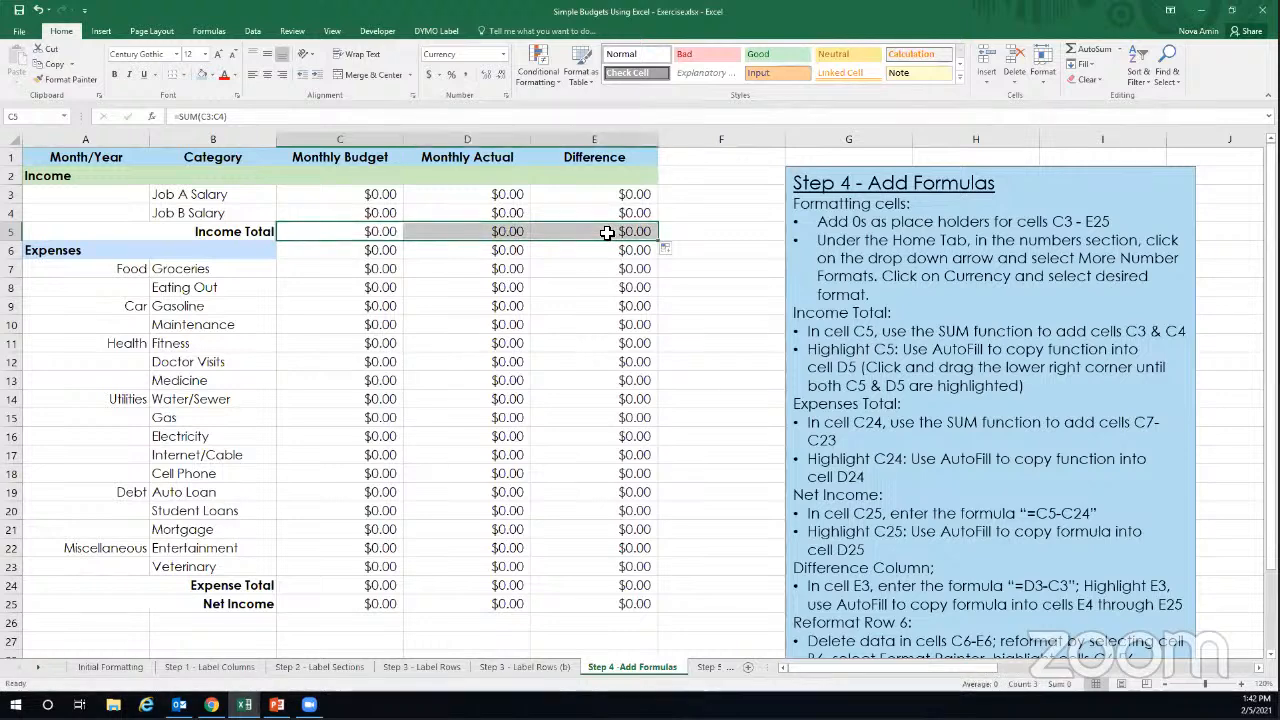
{"action": "left_click", "coordinate": [505, 253]}
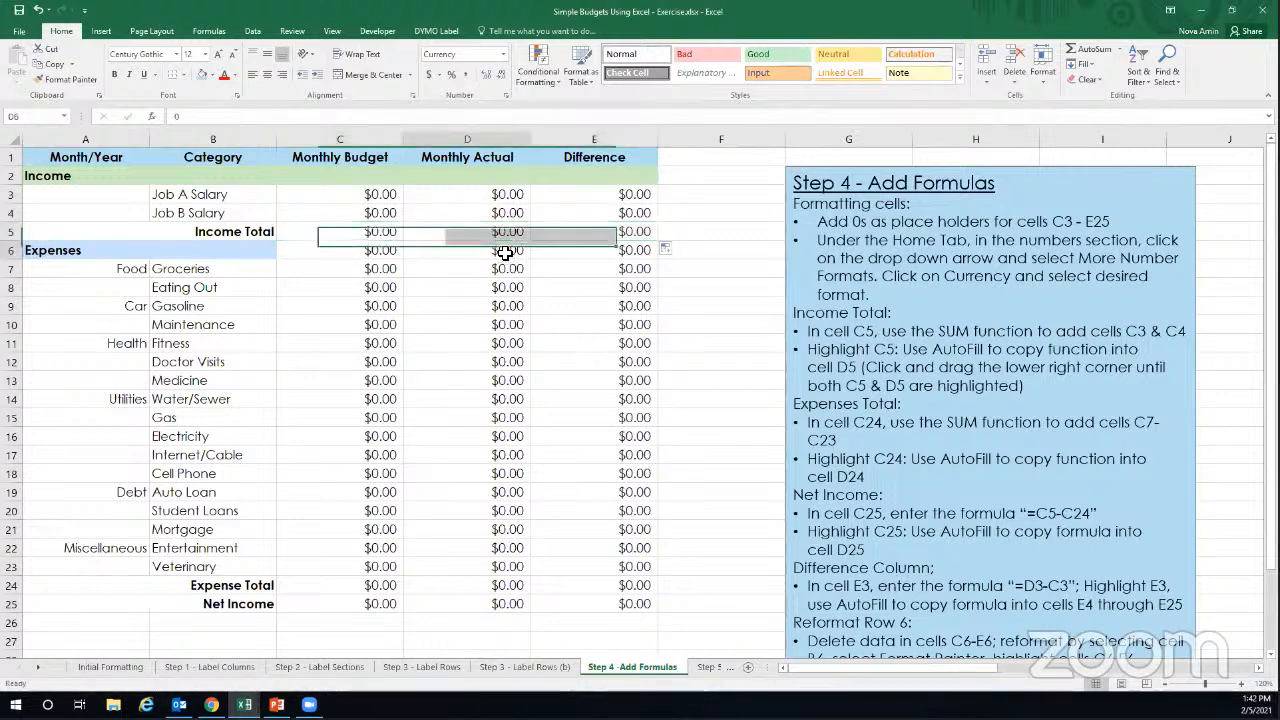
Check the SUM formulas in the income total cells C5, D5 and E5.
{"action": "left_click", "coordinate": [485, 233]}
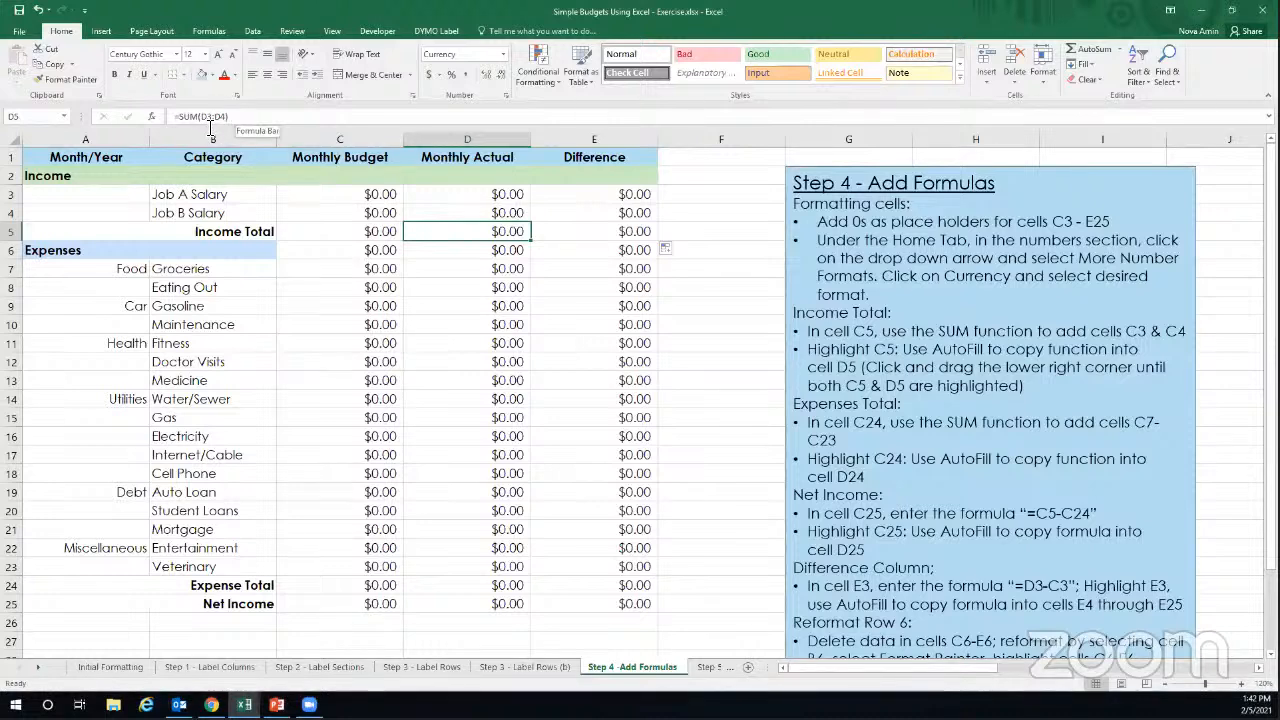
{"action": "left_click", "coordinate": [353, 235]}
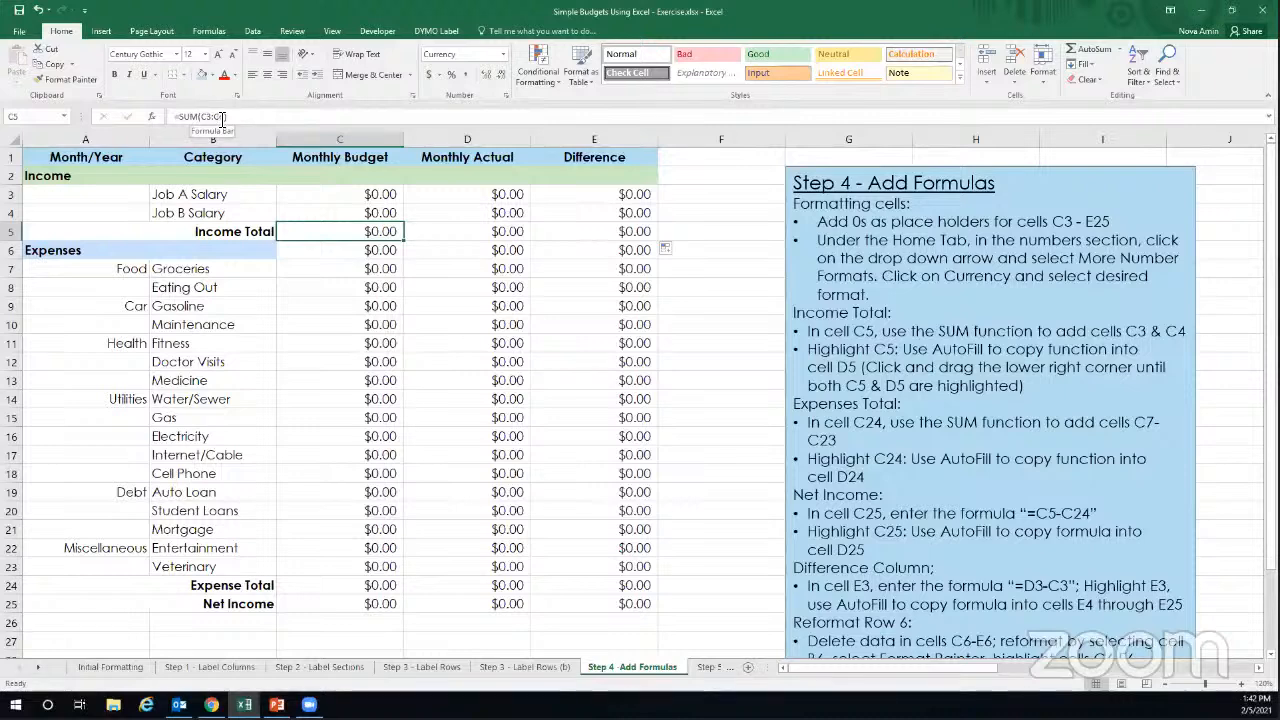
{"action": "left_click", "coordinate": [456, 231]}
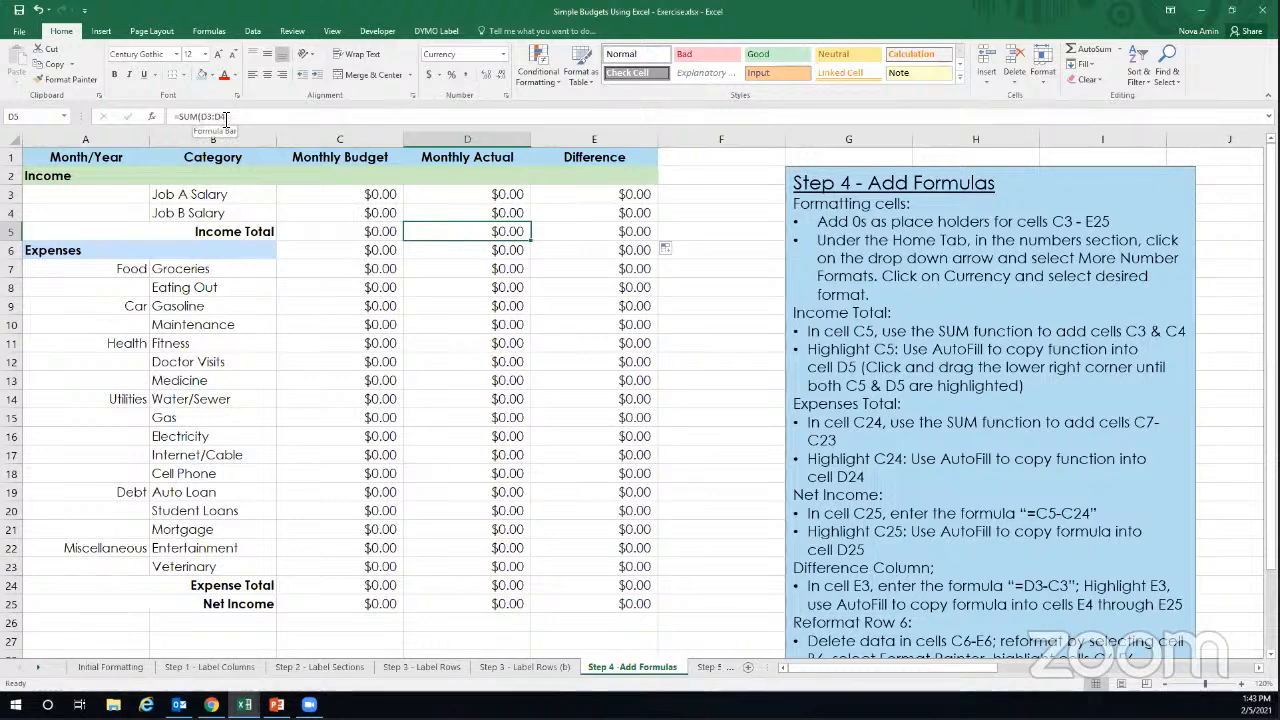
{"action": "left_click", "coordinate": [570, 232]}
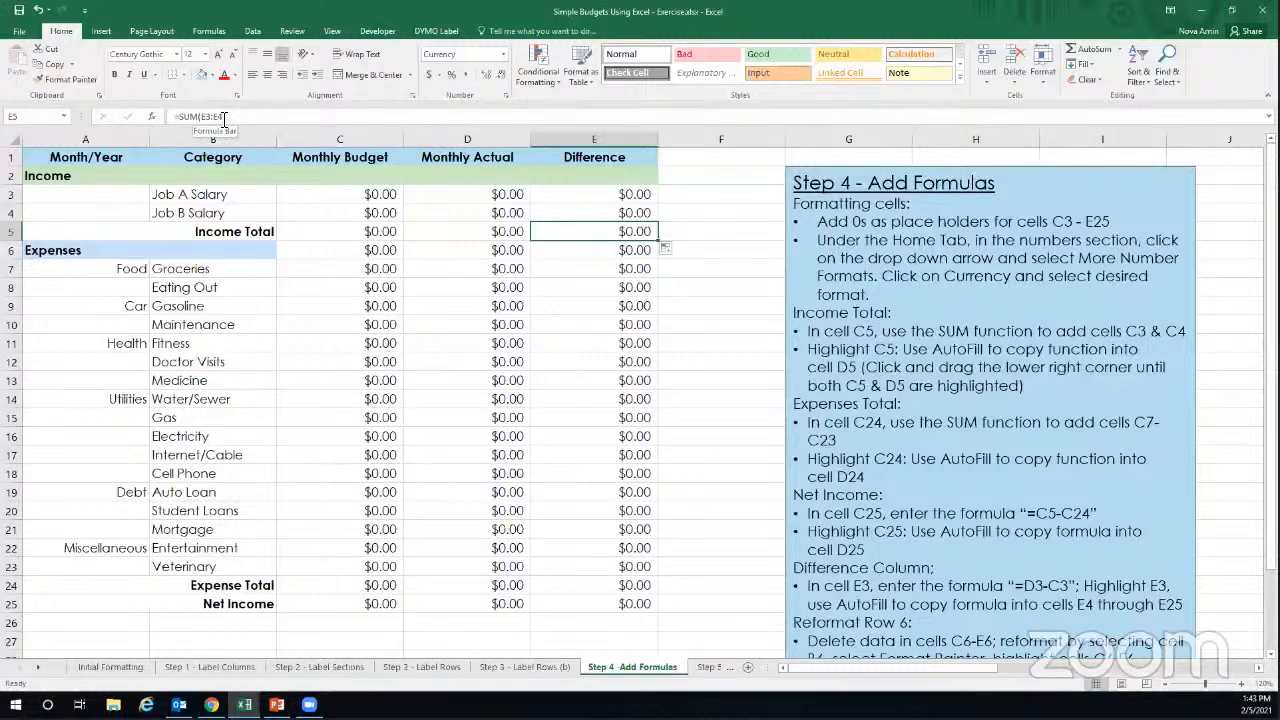
Test the Monthly Actual income total in D5 by entering 5 in cell D4 and 6 in cell D3.
{"action": "left_click", "coordinate": [463, 213]}
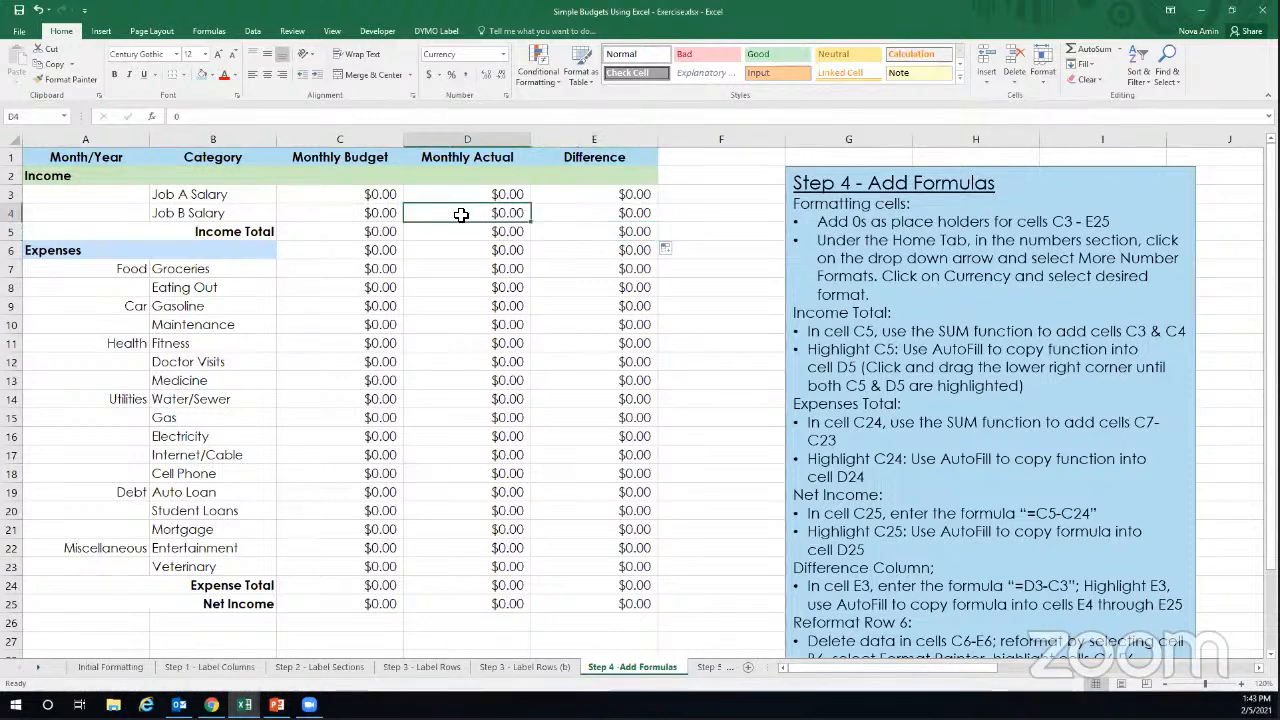
{"action": "type", "text": "5"}
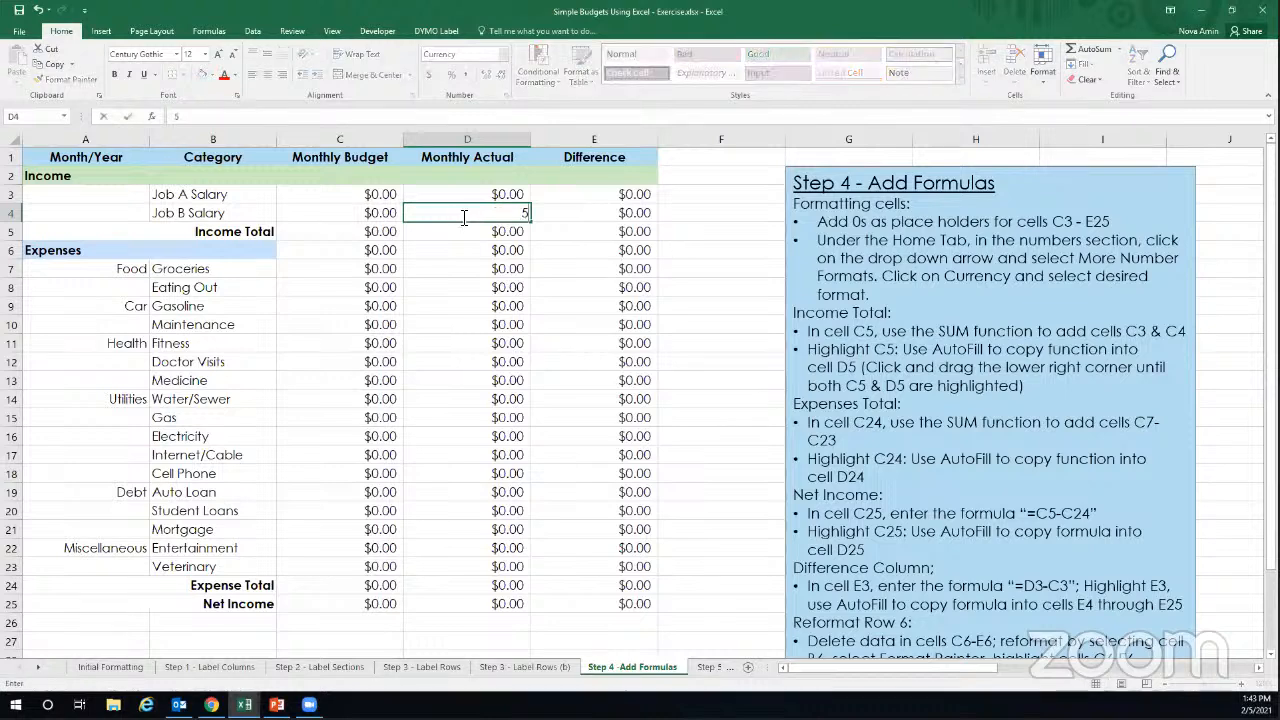
{"action": "key", "text": "Return"}
{"action": "left_click", "coordinate": [479, 197]}
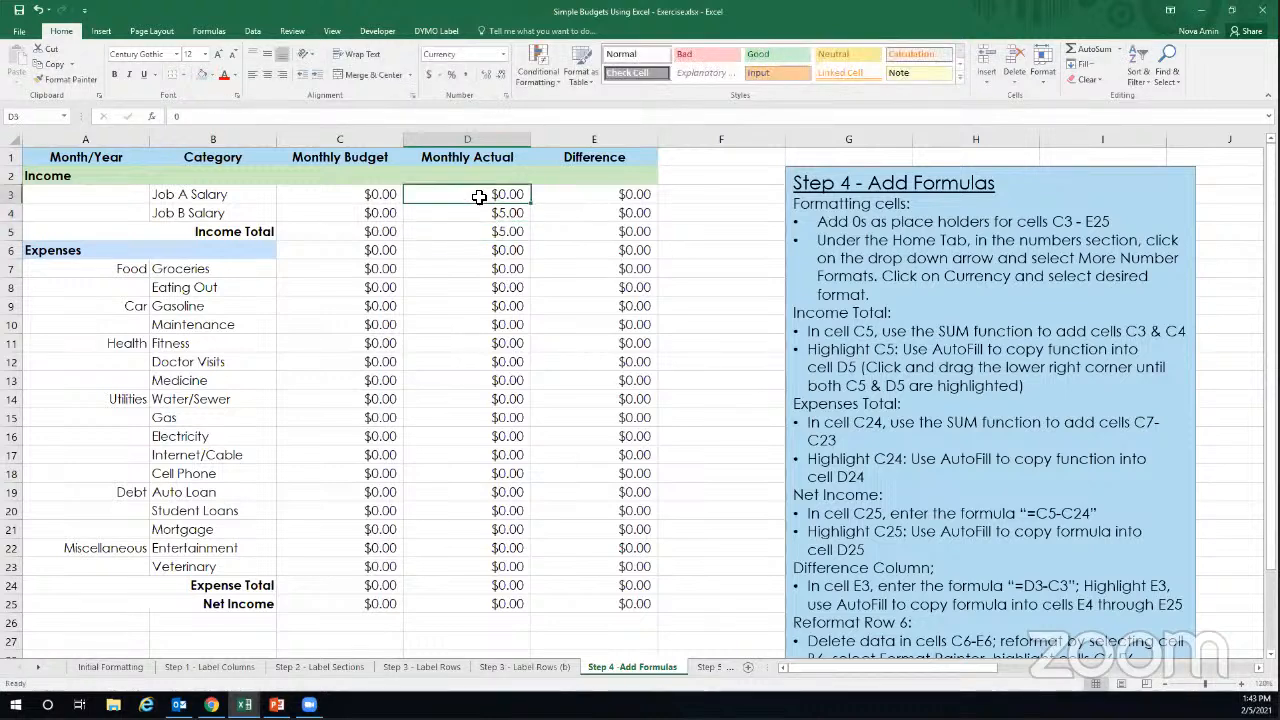
{"action": "type", "text": "6"}
{"action": "key", "text": "Return"}
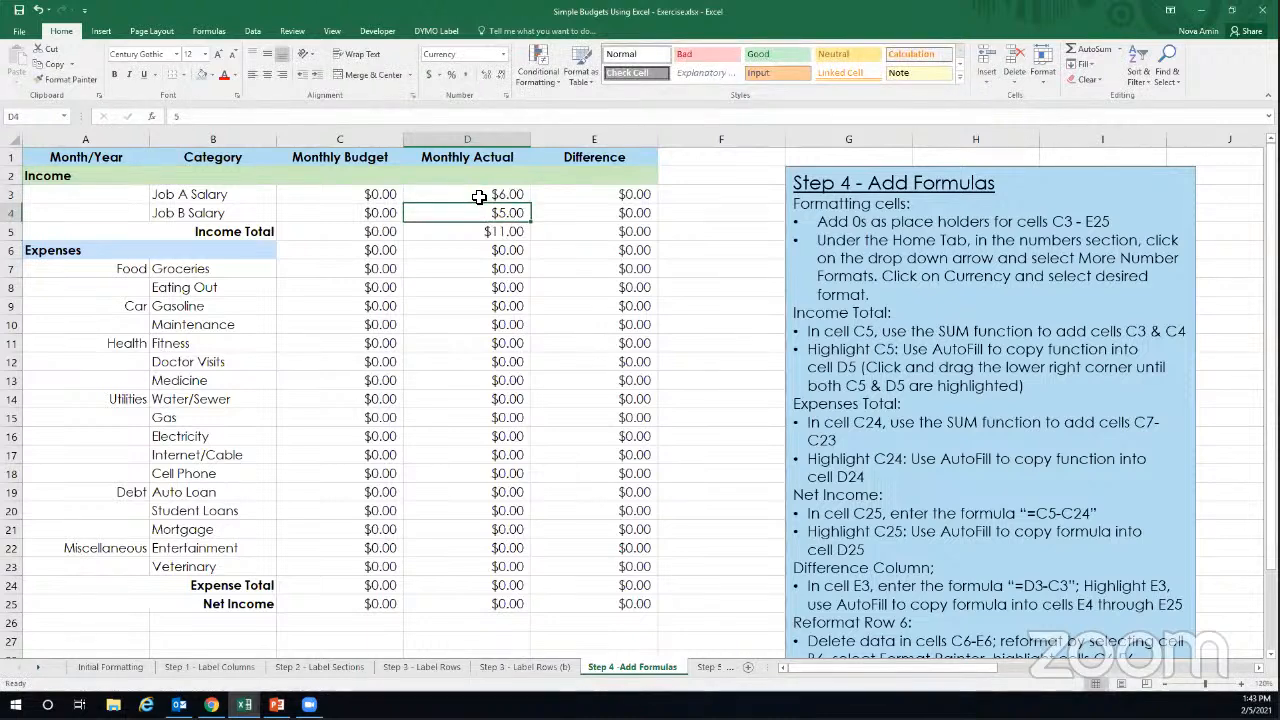
{"action": "left_click", "coordinate": [516, 232]}
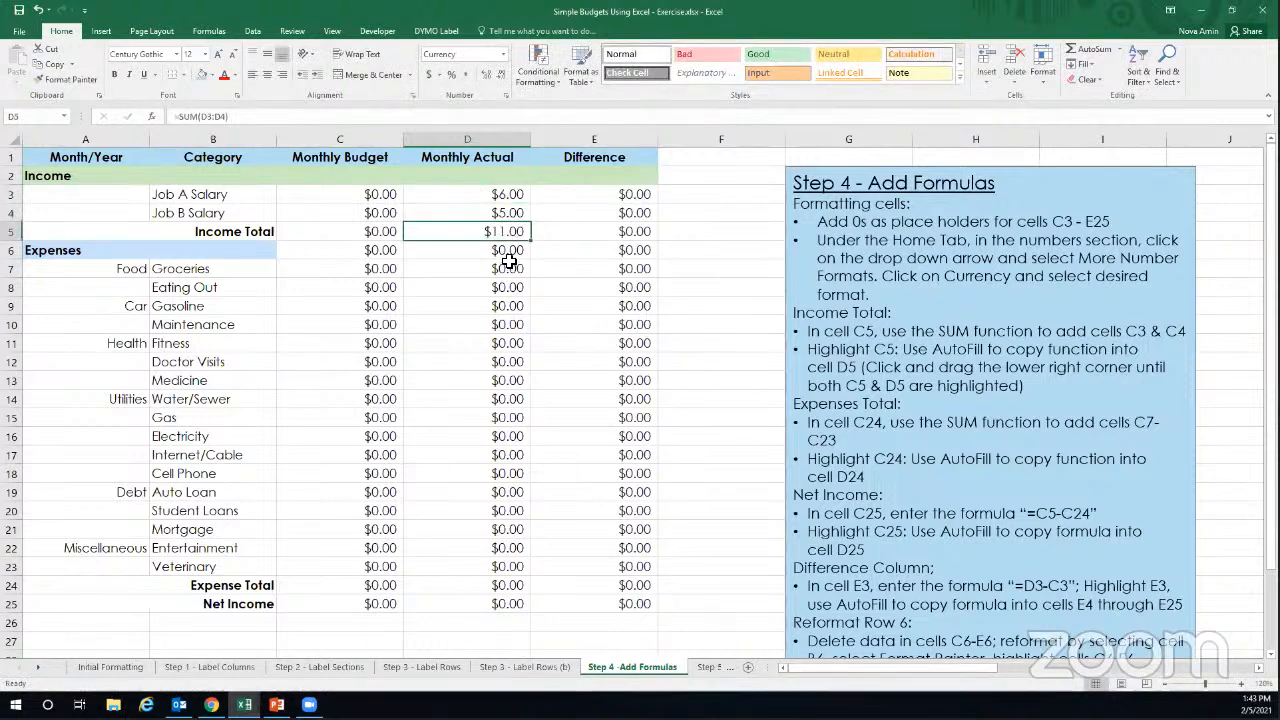
Reset the Monthly Actual salary test values in cells D3 and D4 to 0.
{"action": "left_click", "coordinate": [507, 197]}
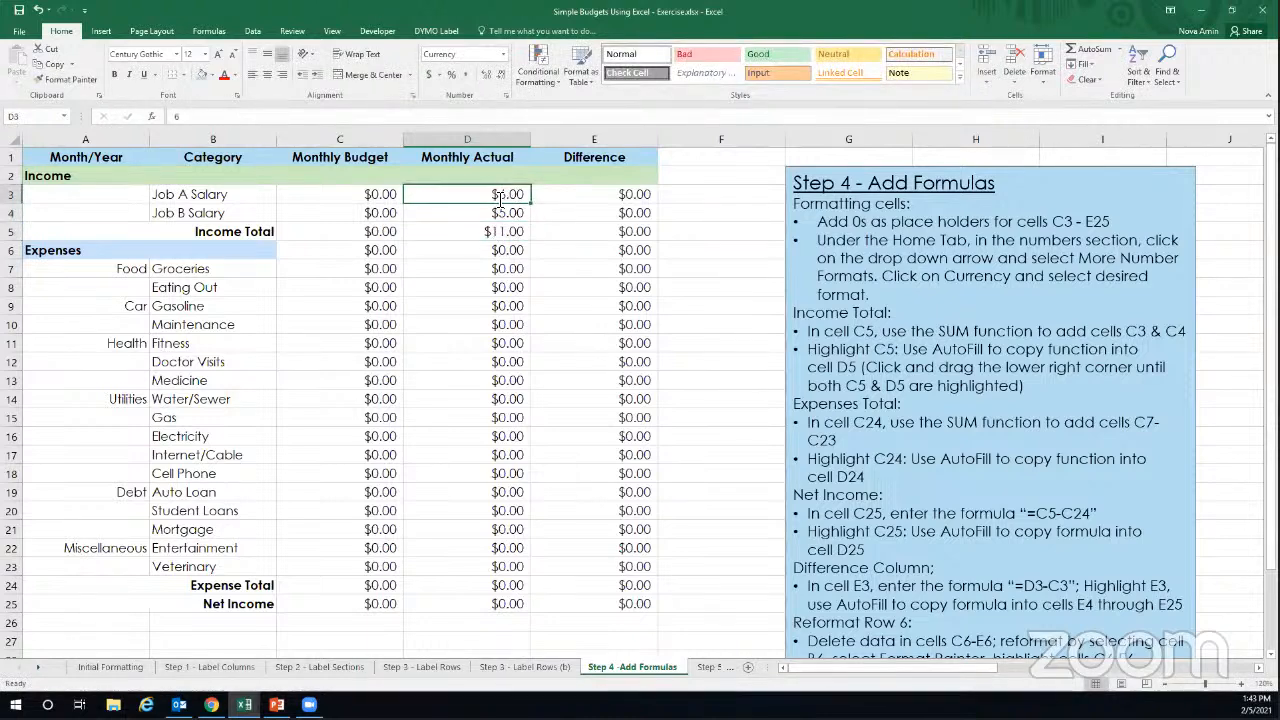
{"action": "type", "text": "0"}
{"action": "left_click", "coordinate": [504, 211]}
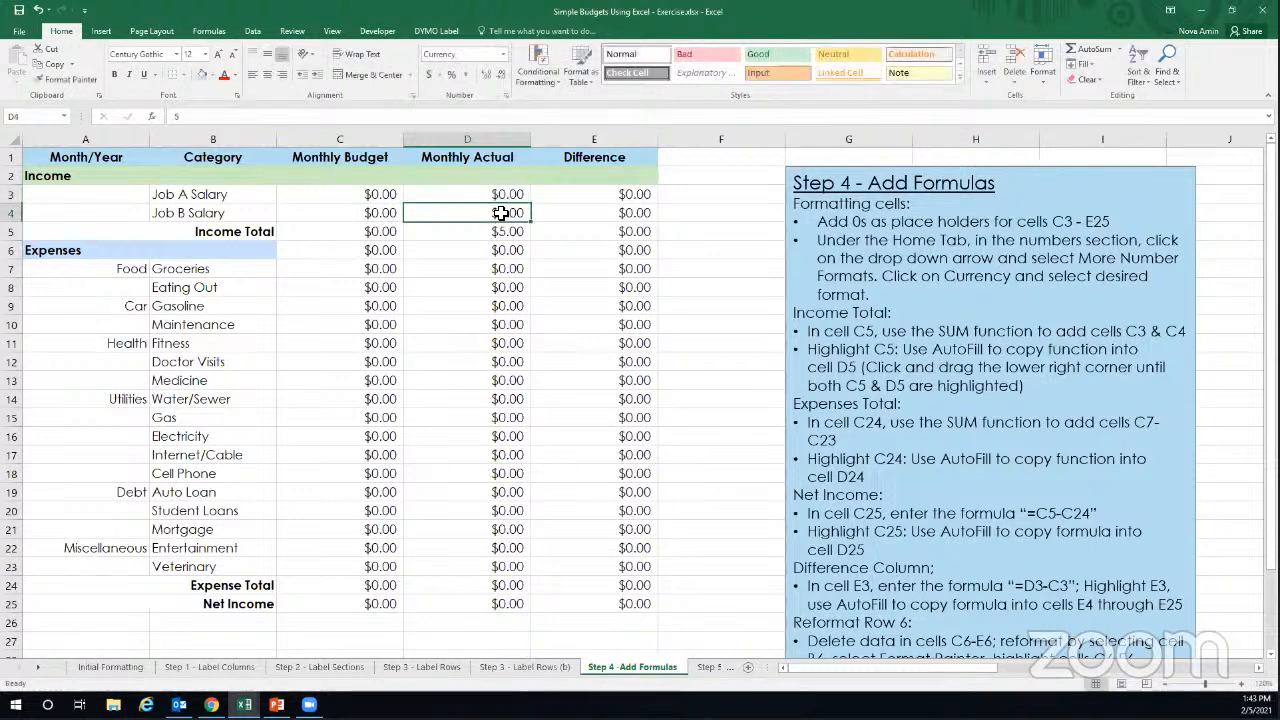
{"action": "type", "text": "5"}
{"action": "key", "text": "Delete"}
{"action": "type", "text": "0"}
{"action": "key", "text": "Return"}
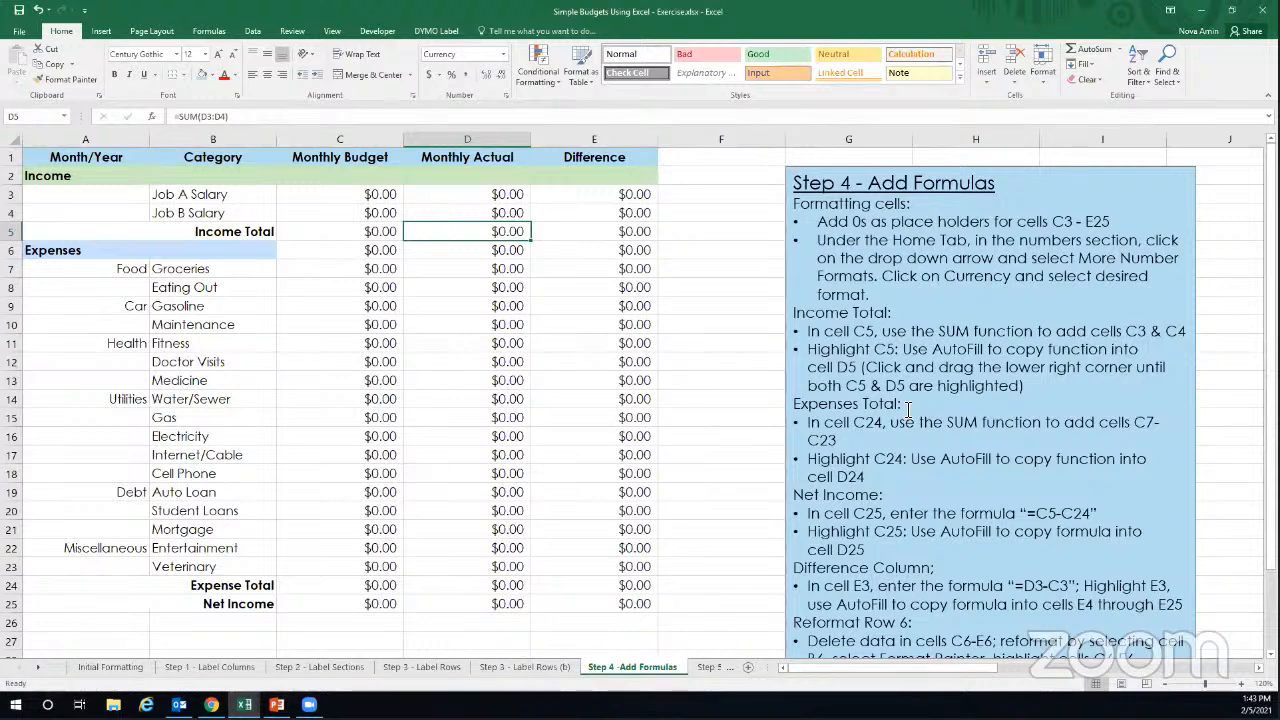
Insert the SUM function in expense total cell C24, adding the range C7:C23, and AutoFill it into D24.
{"action": "scroll", "coordinate": [907, 408], "scroll_direction": "down", "scroll_amount": 1}
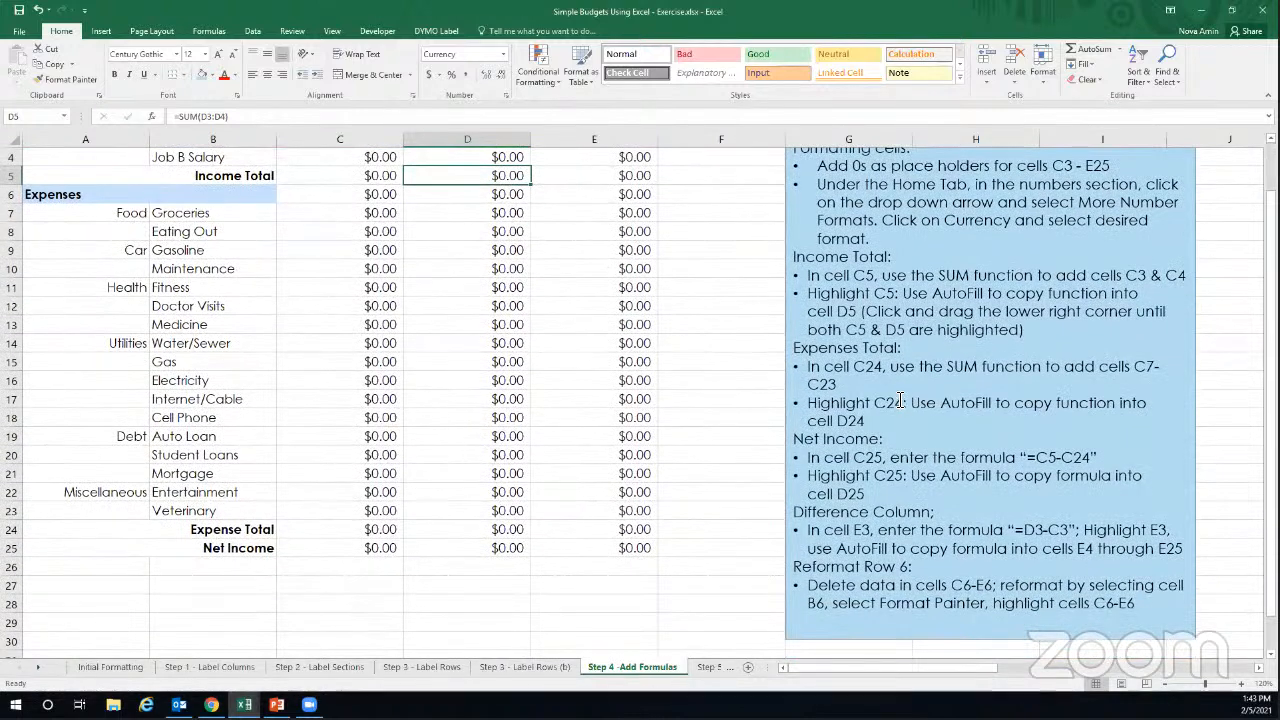
{"action": "scroll", "coordinate": [900, 400], "scroll_direction": "up", "scroll_amount": 1}
{"action": "scroll", "coordinate": [900, 400], "scroll_direction": "up", "scroll_amount": 1}
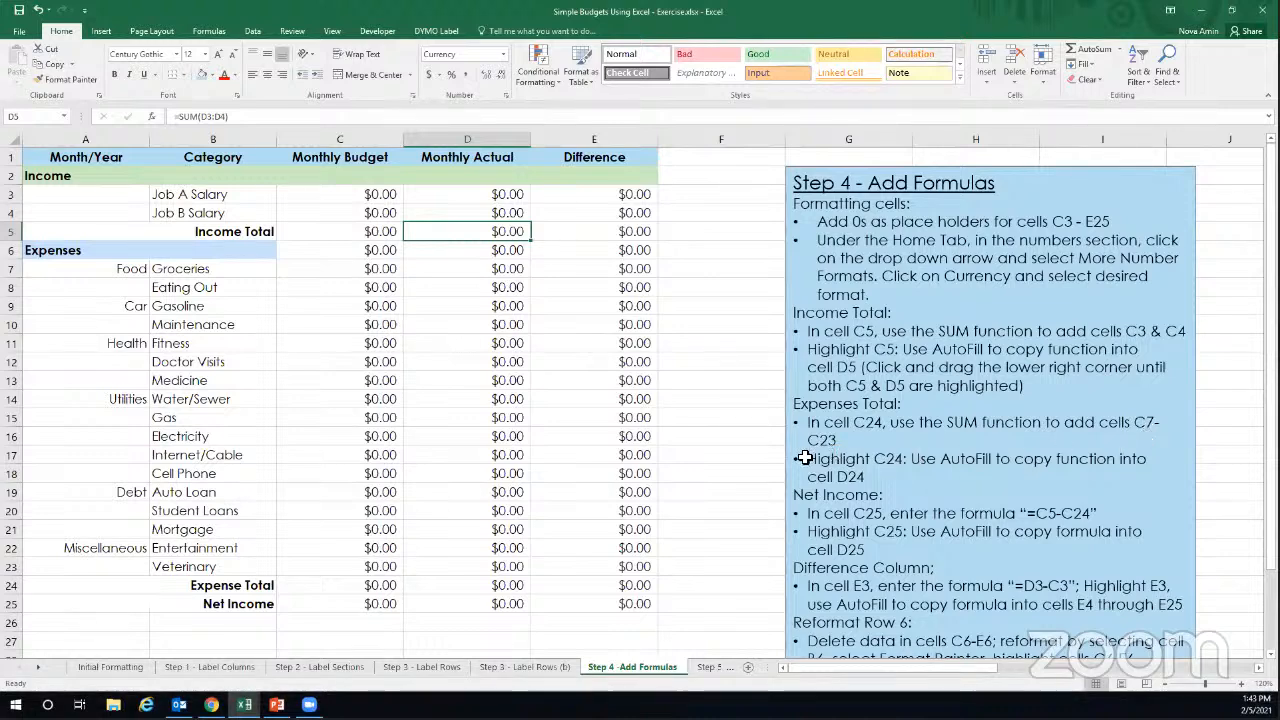
{"action": "left_click", "coordinate": [331, 273]}
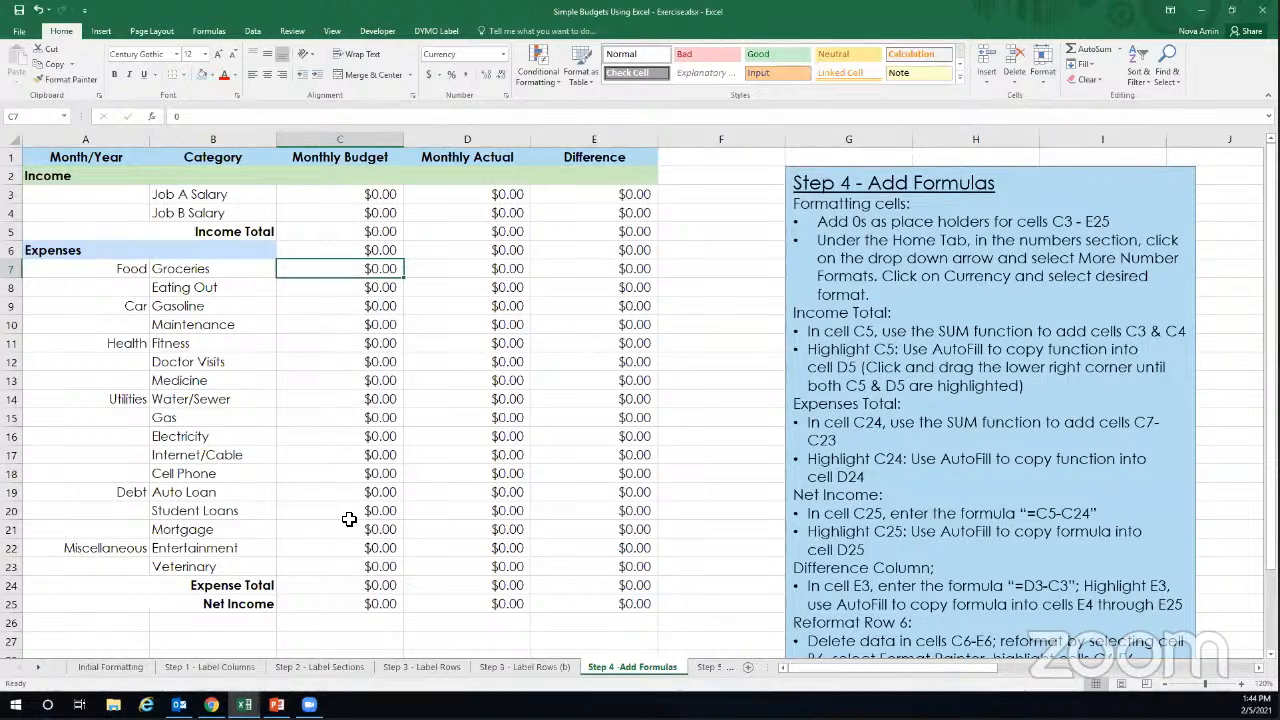
{"action": "left_click", "coordinate": [339, 570]}
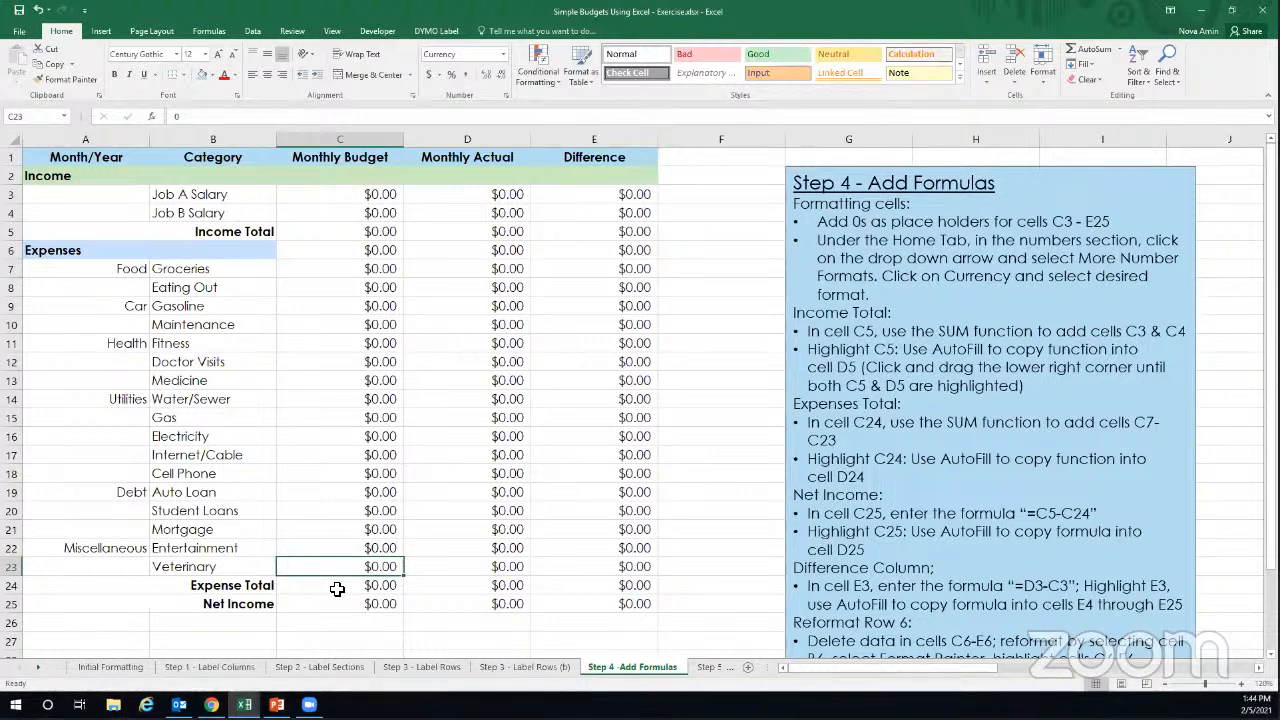
{"action": "left_click", "coordinate": [337, 589]}
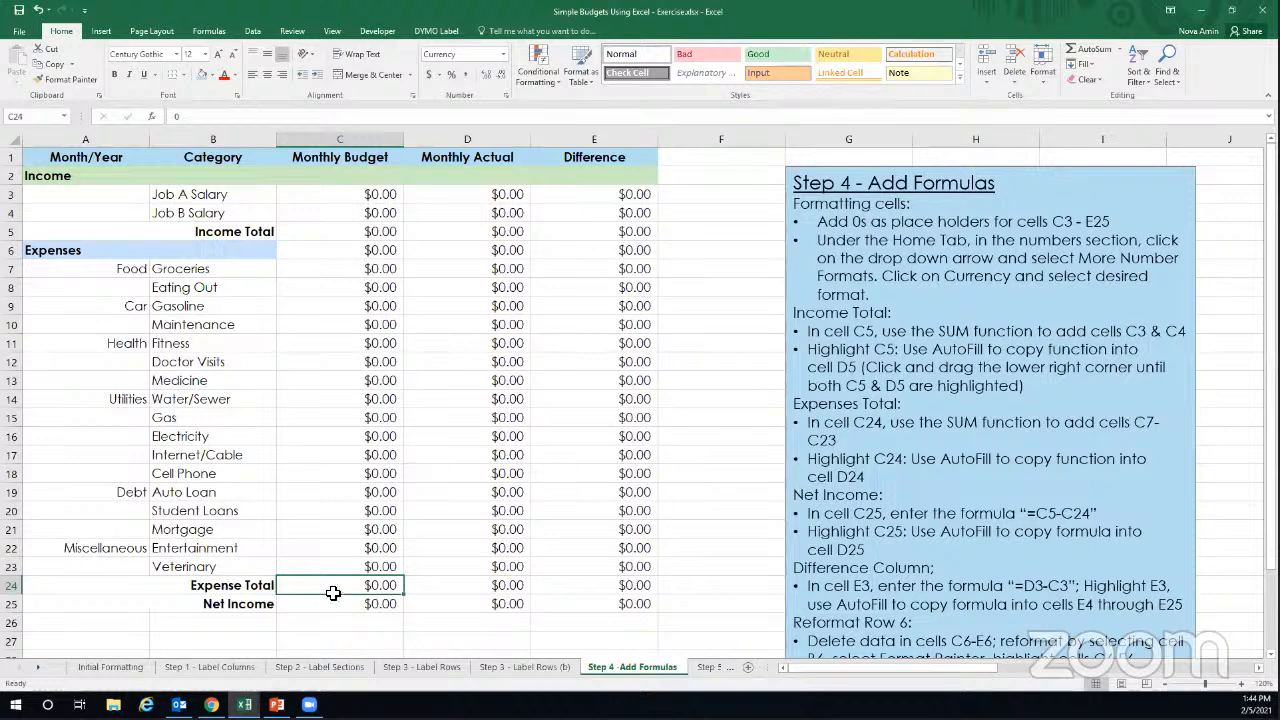
{"action": "left_click", "coordinate": [152, 116]}
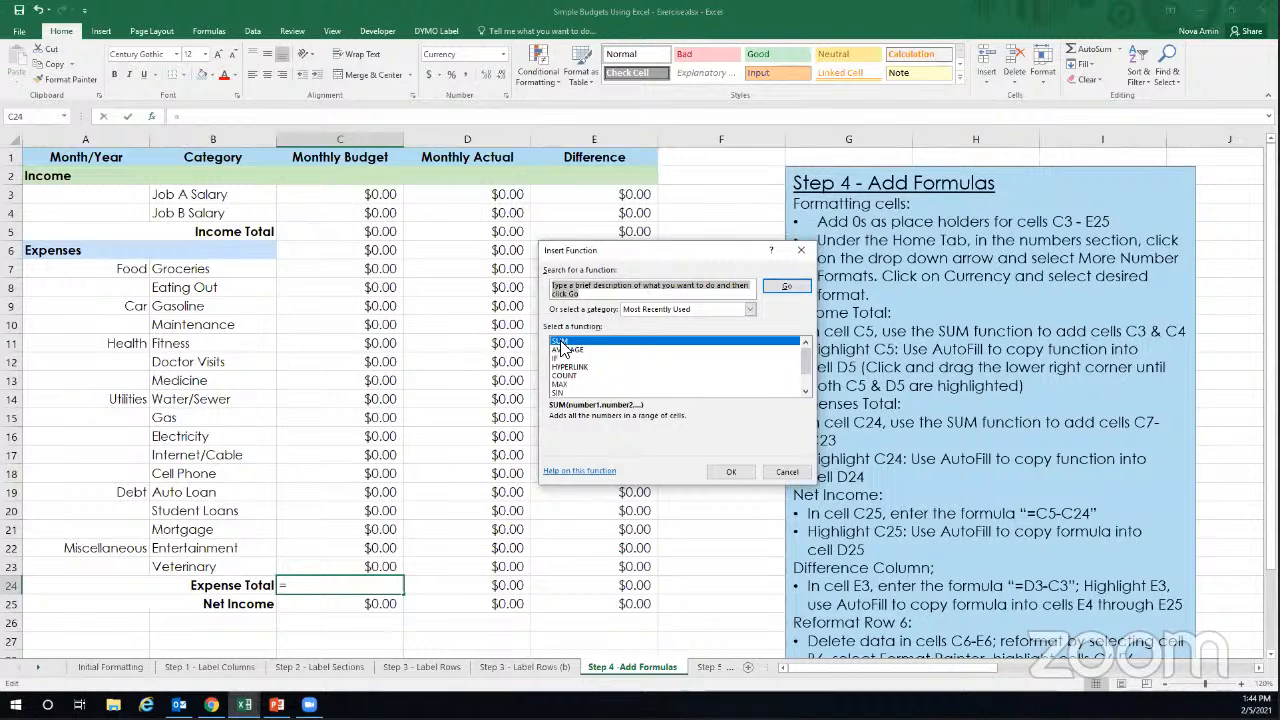
{"action": "left_click", "coordinate": [727, 472]}
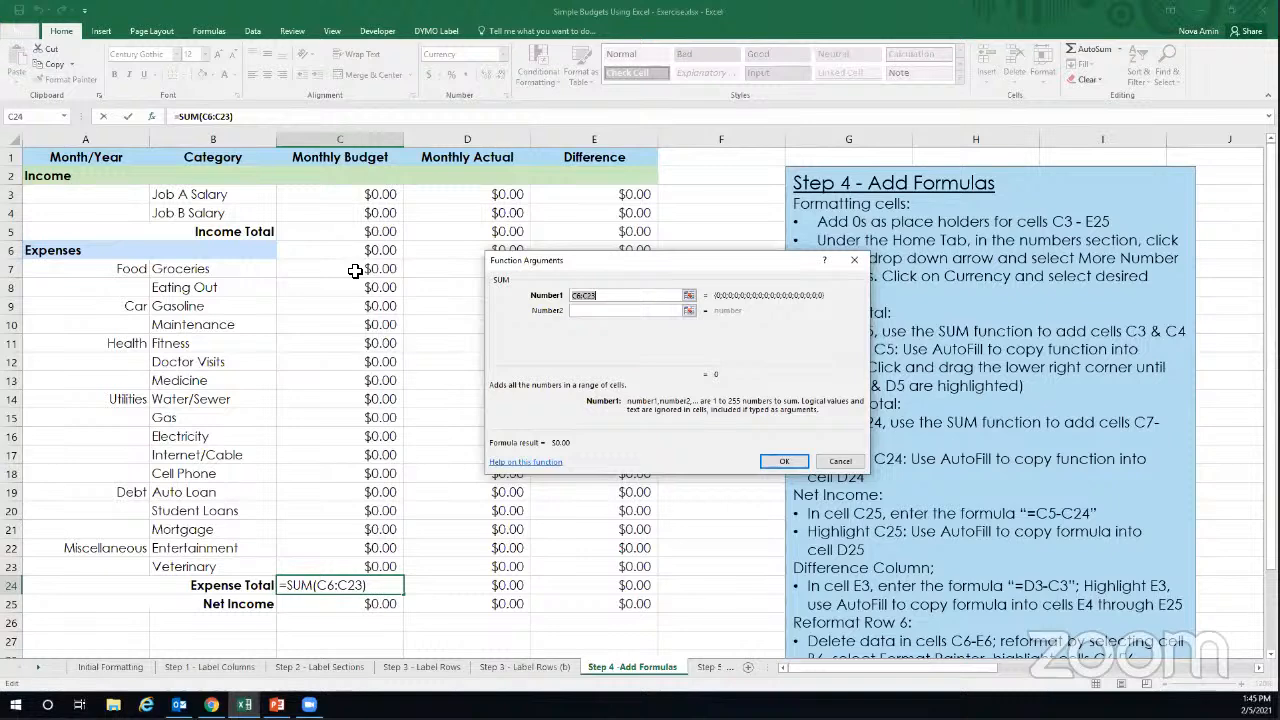
{"action": "left_click_drag", "start_coordinate": [355, 271], "coordinate": [329, 566]}
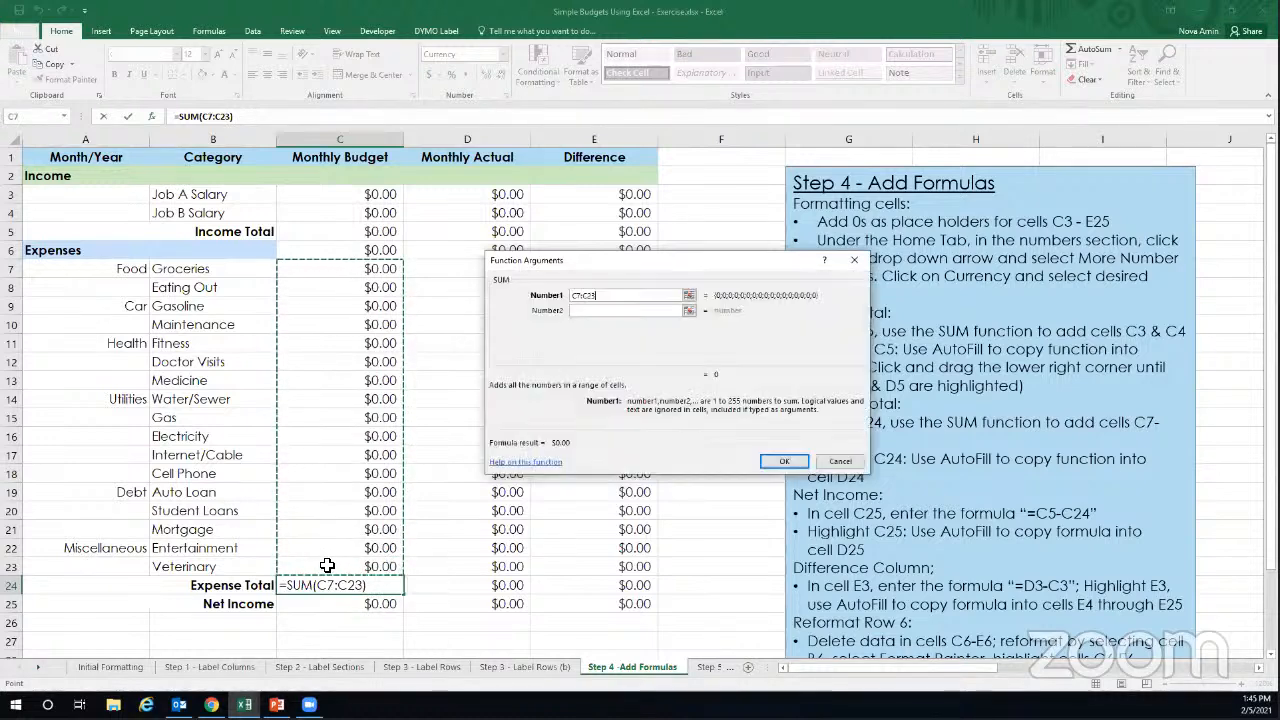
{"action": "left_click", "coordinate": [782, 461]}
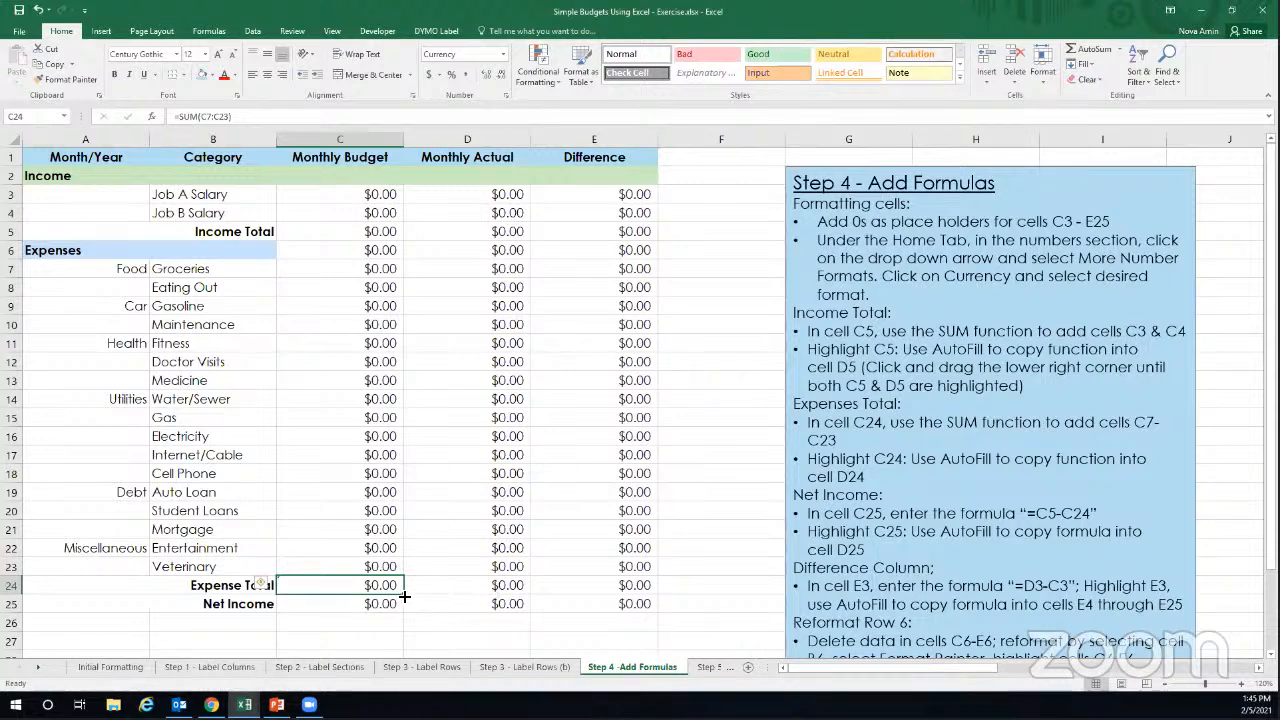
{"action": "left_click_drag", "start_coordinate": [404, 596], "coordinate": [490, 590]}
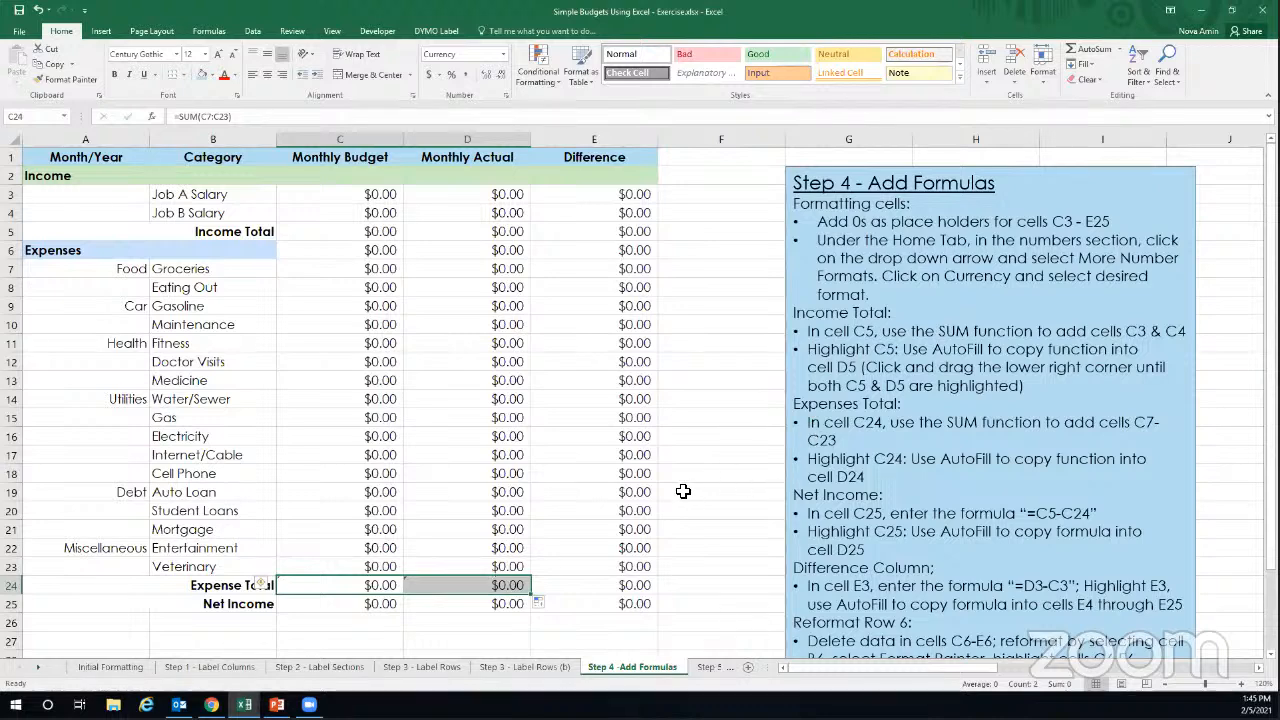
Examine the error indicator on the expense total formula in cell C24.
{"action": "scroll", "coordinate": [683, 491], "scroll_direction": "down", "scroll_amount": 1}
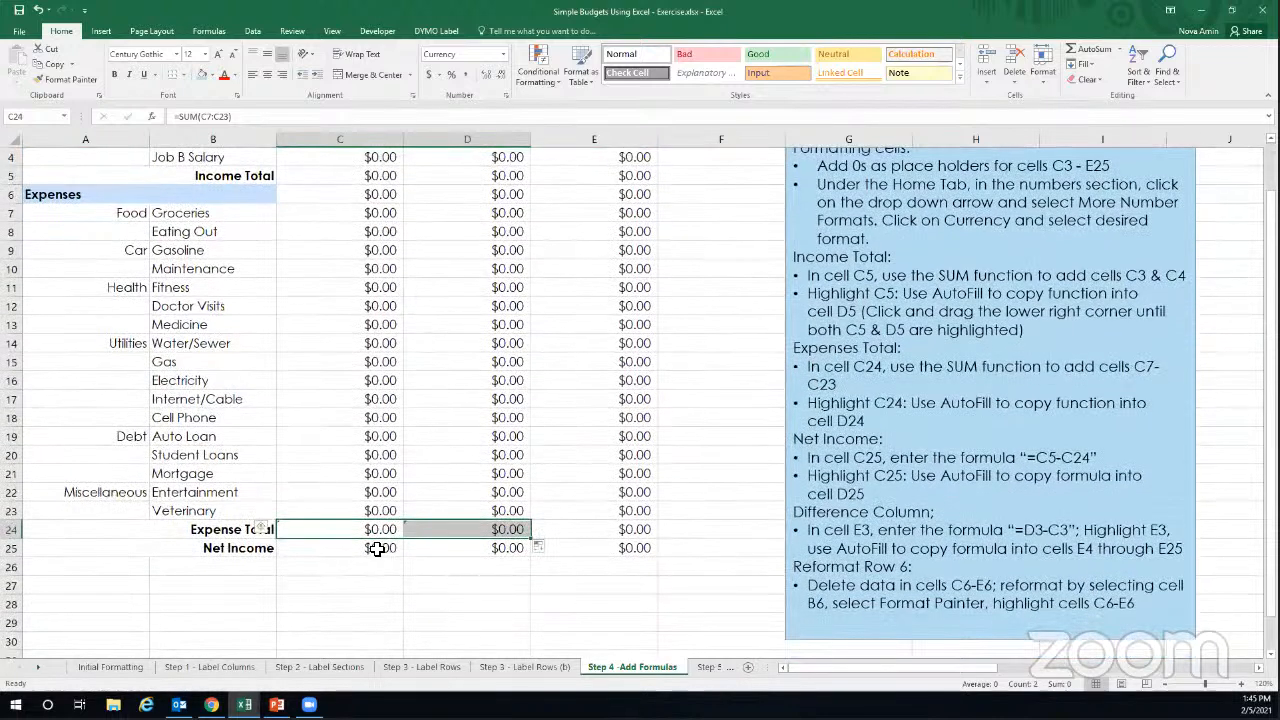
{"action": "left_click", "coordinate": [377, 548]}
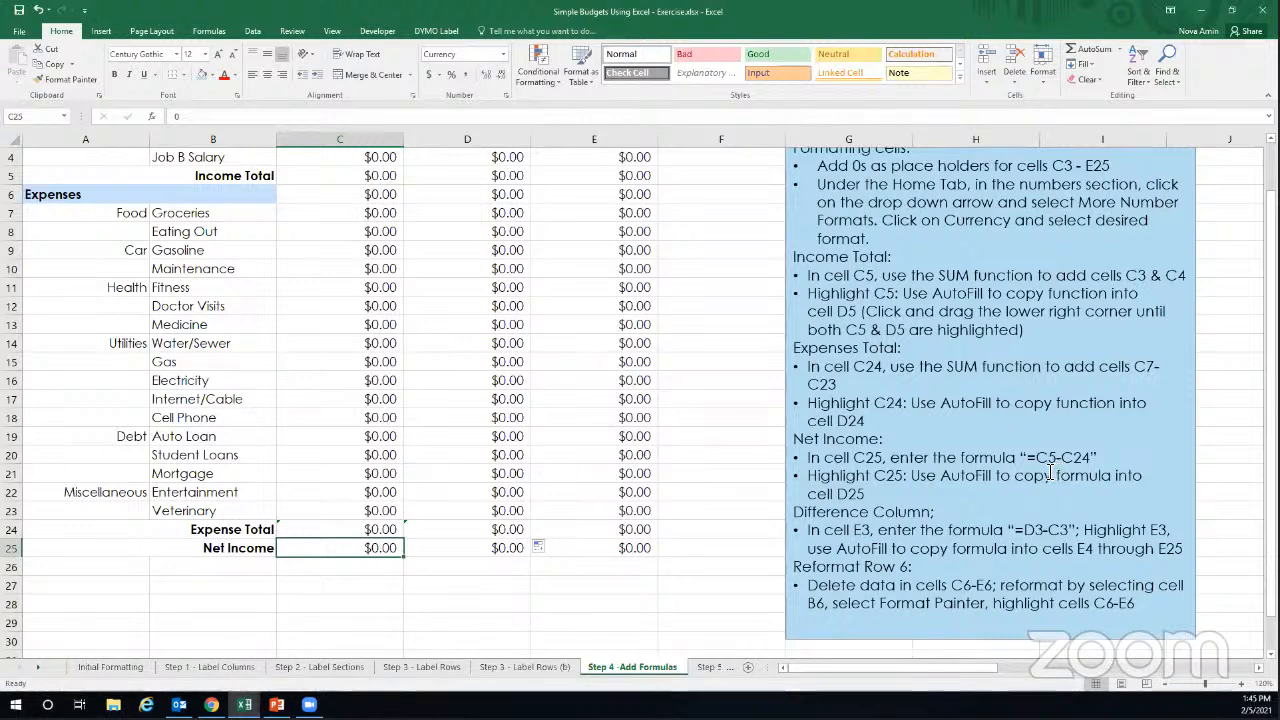
{"action": "left_click", "coordinate": [280, 525]}
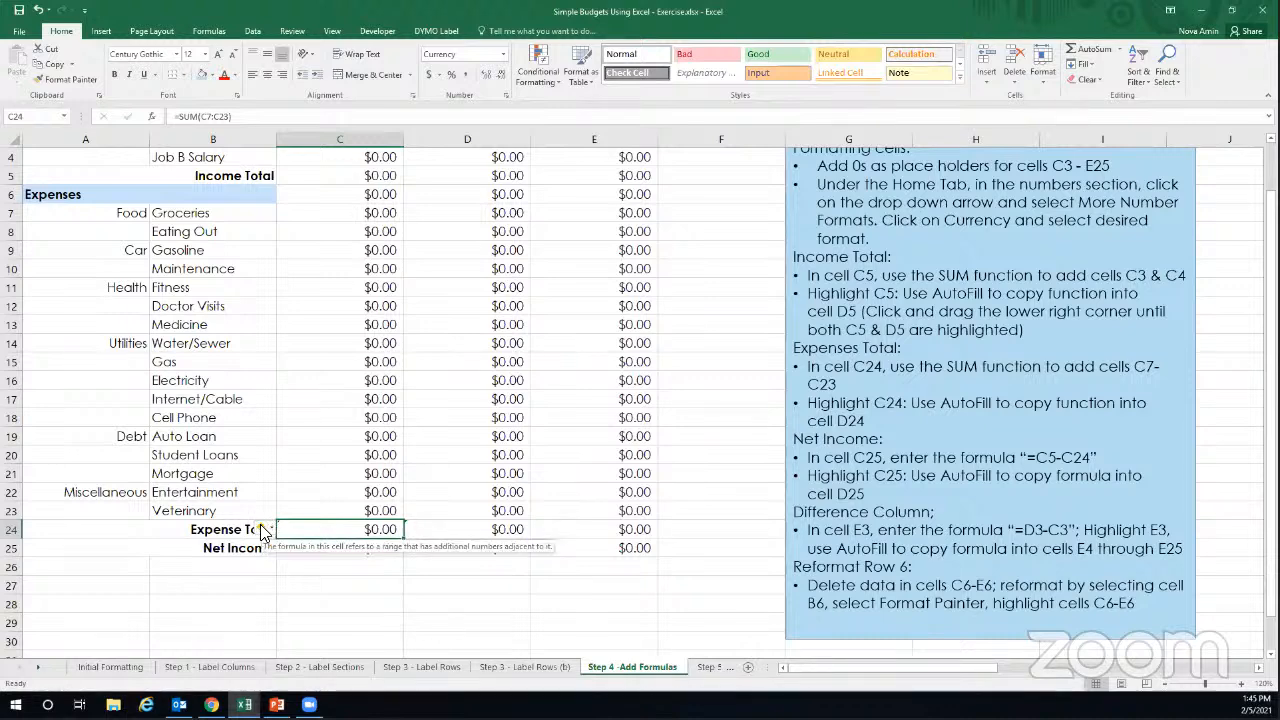
Enter the formula =C5-C24 in cell C25 to calculate Net Income for the Monthly Budget column.
{"action": "left_click", "coordinate": [323, 551]}
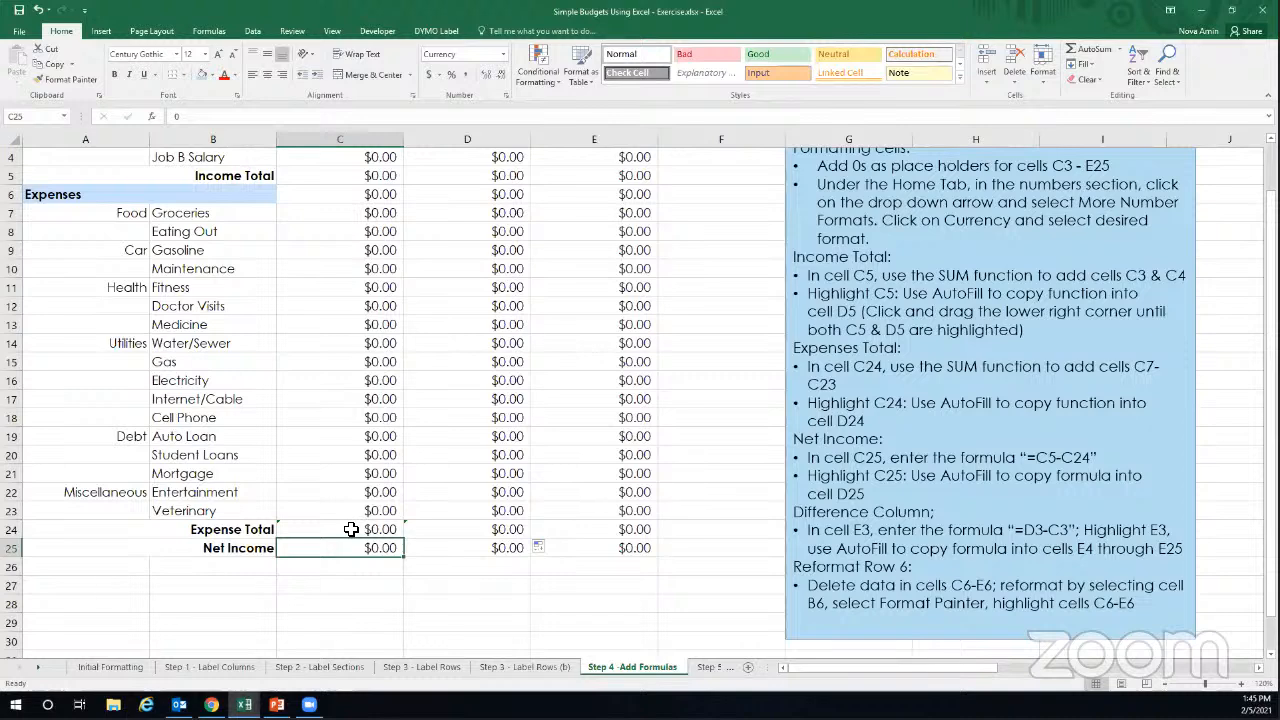
{"action": "scroll", "coordinate": [351, 529], "scroll_direction": "up", "scroll_amount": 1}
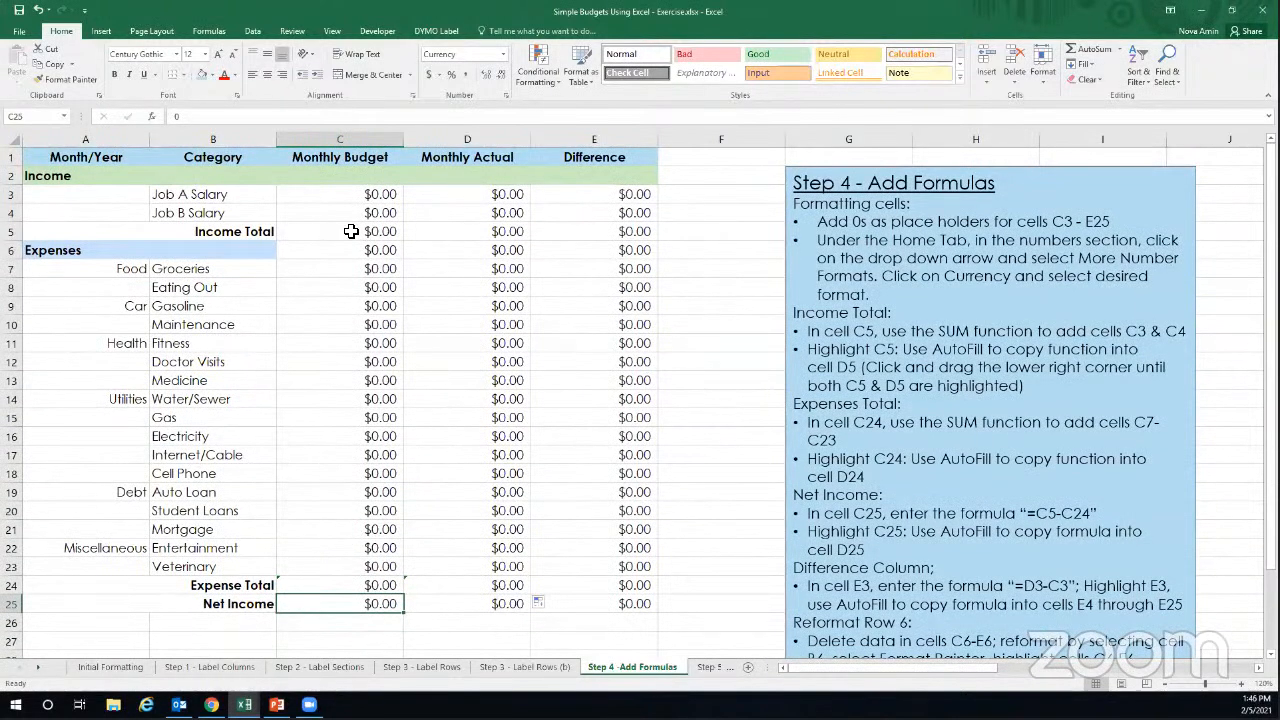
{"action": "left_click", "coordinate": [351, 231]}
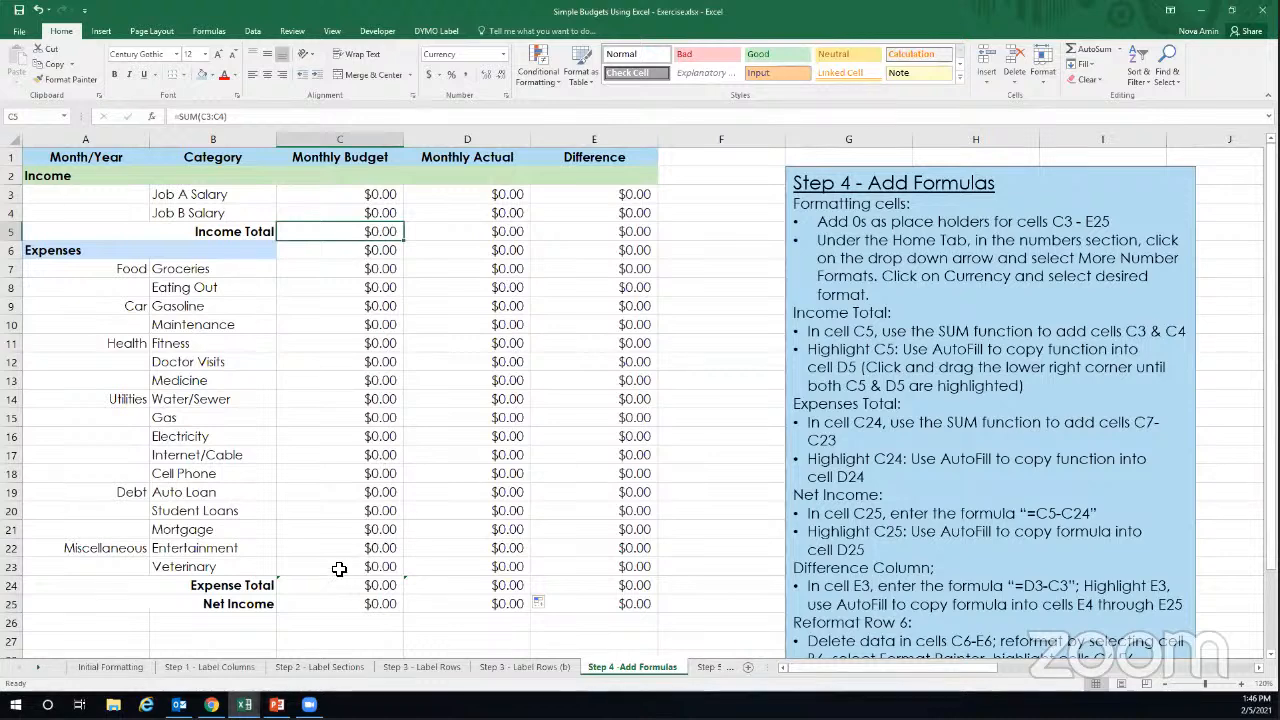
{"action": "left_click", "coordinate": [343, 587]}
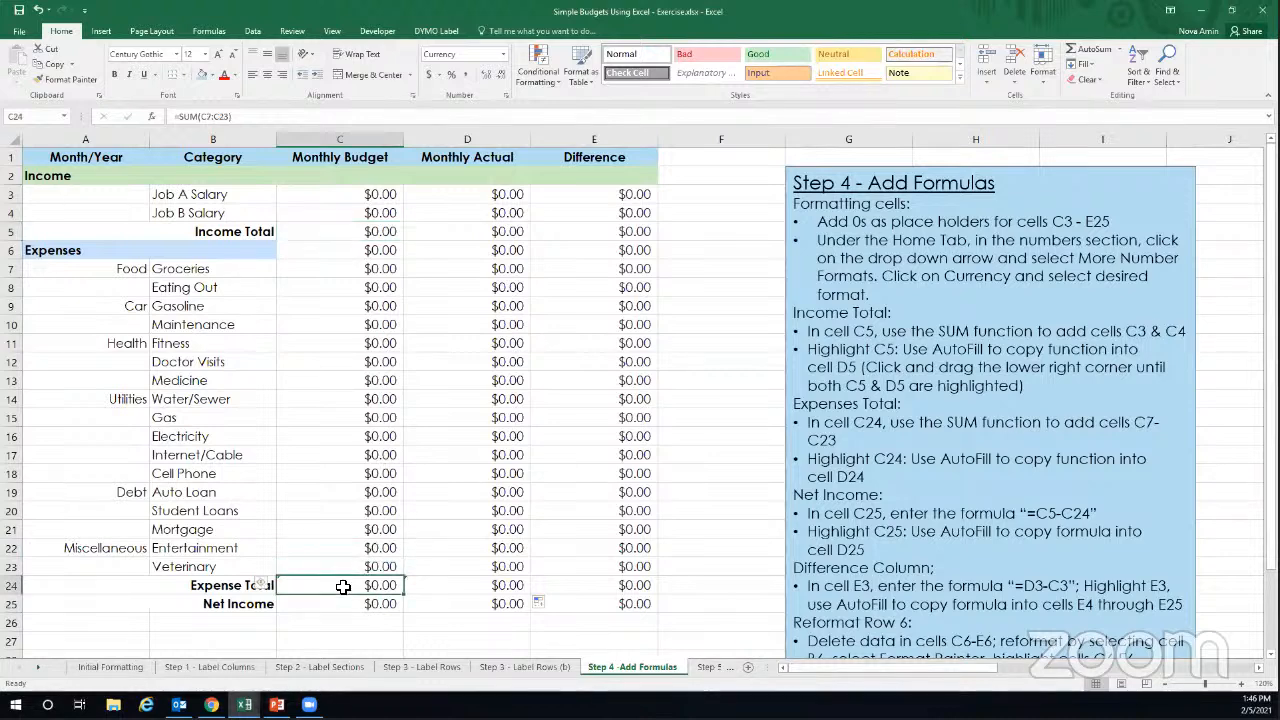
{"action": "left_click", "coordinate": [349, 603]}
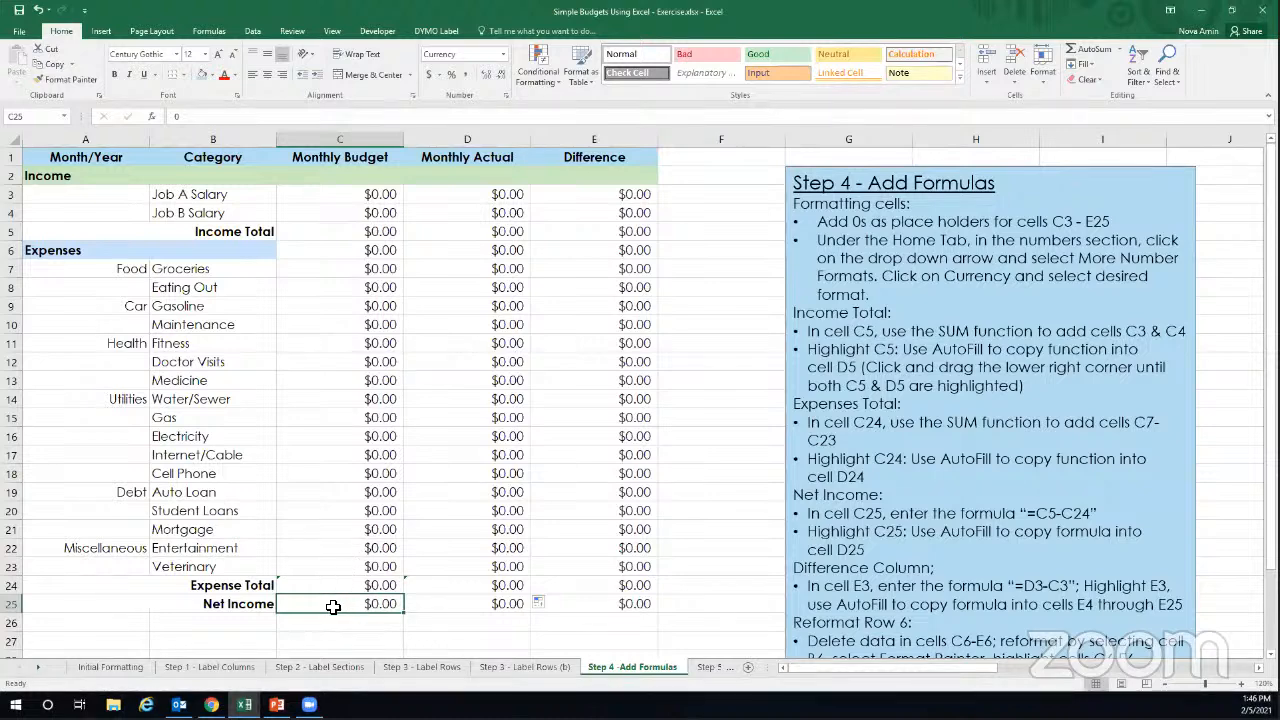
{"action": "left_click", "coordinate": [200, 122]}
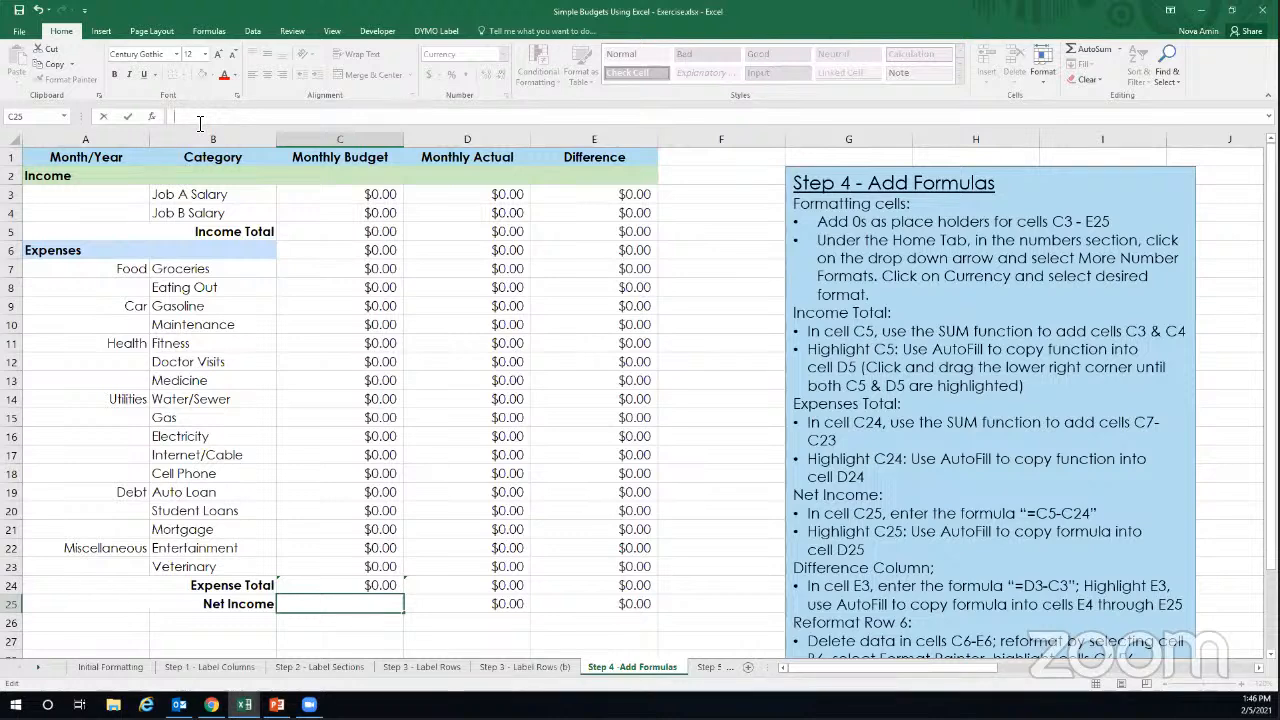
{"action": "type", "text": "="}
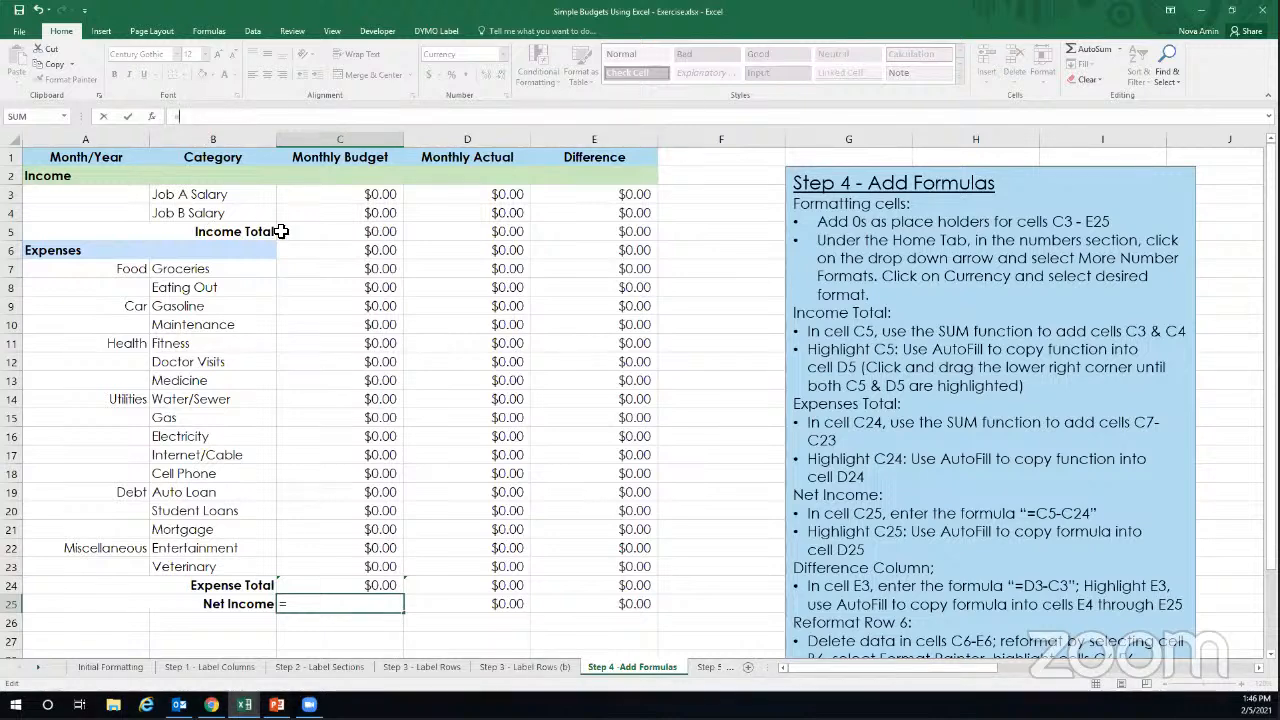
{"action": "left_click", "coordinate": [359, 231]}
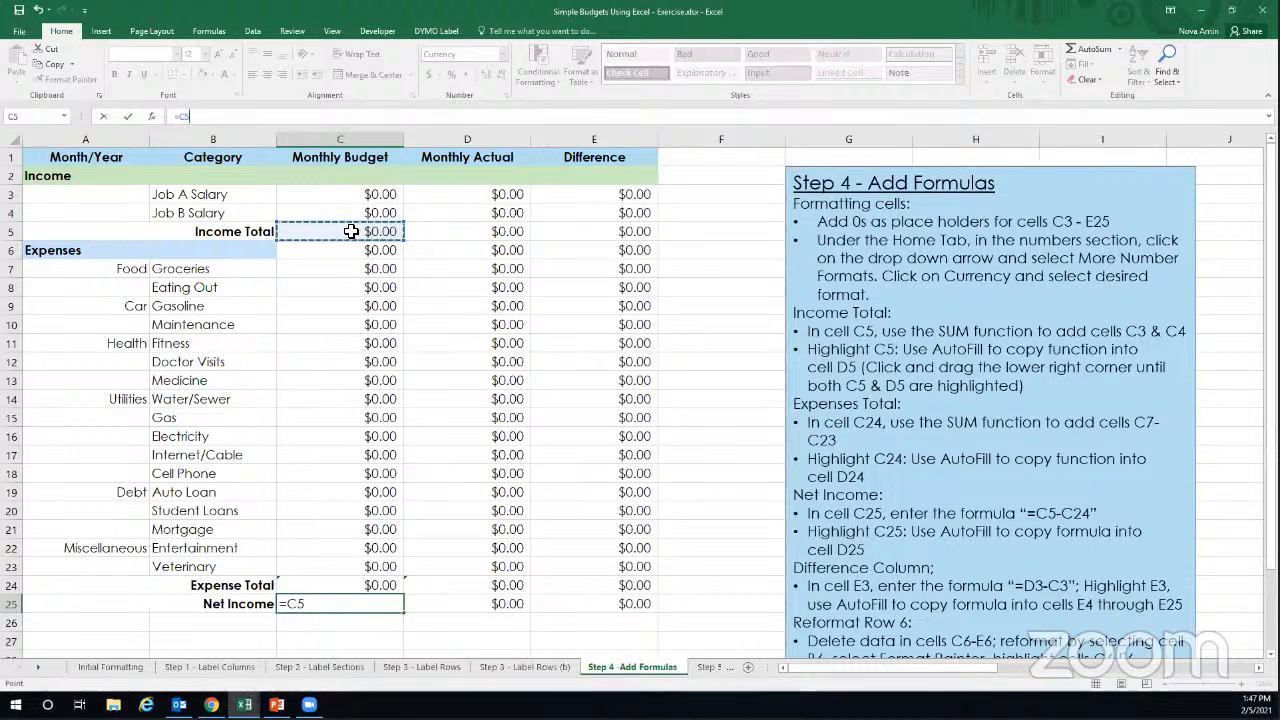
{"action": "type", "text": "-"}
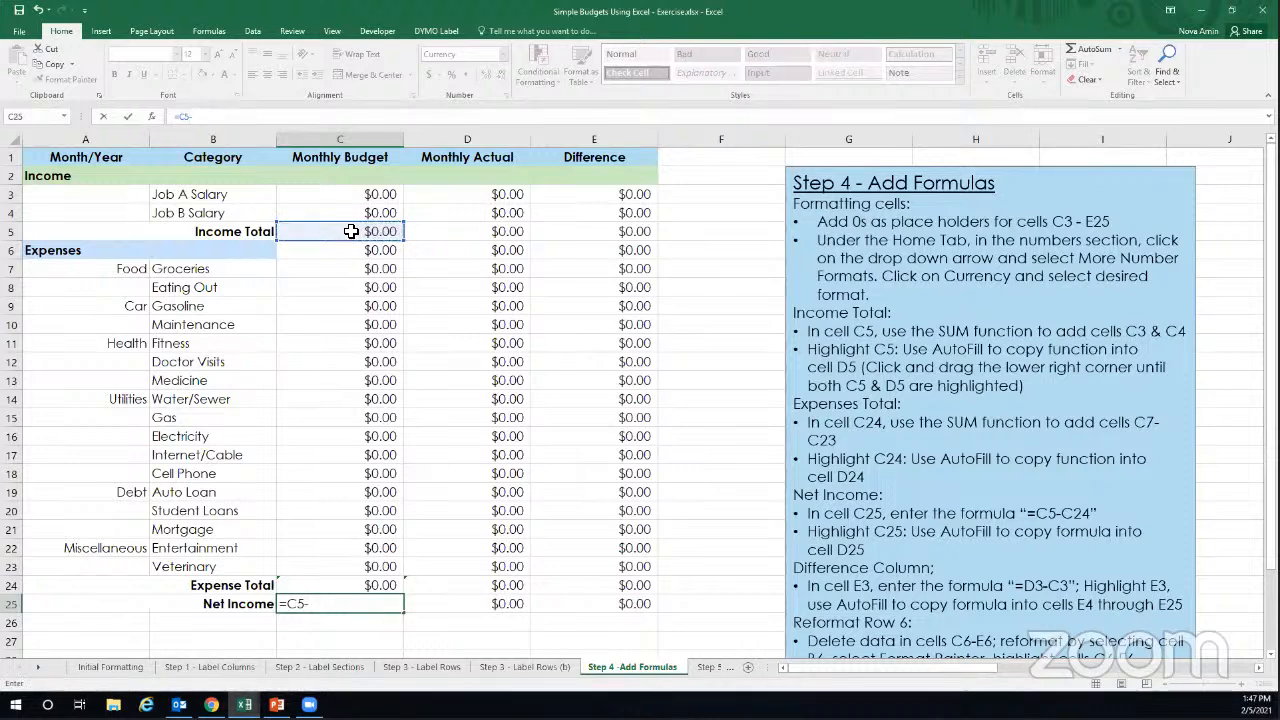
{"action": "left_click", "coordinate": [341, 587]}
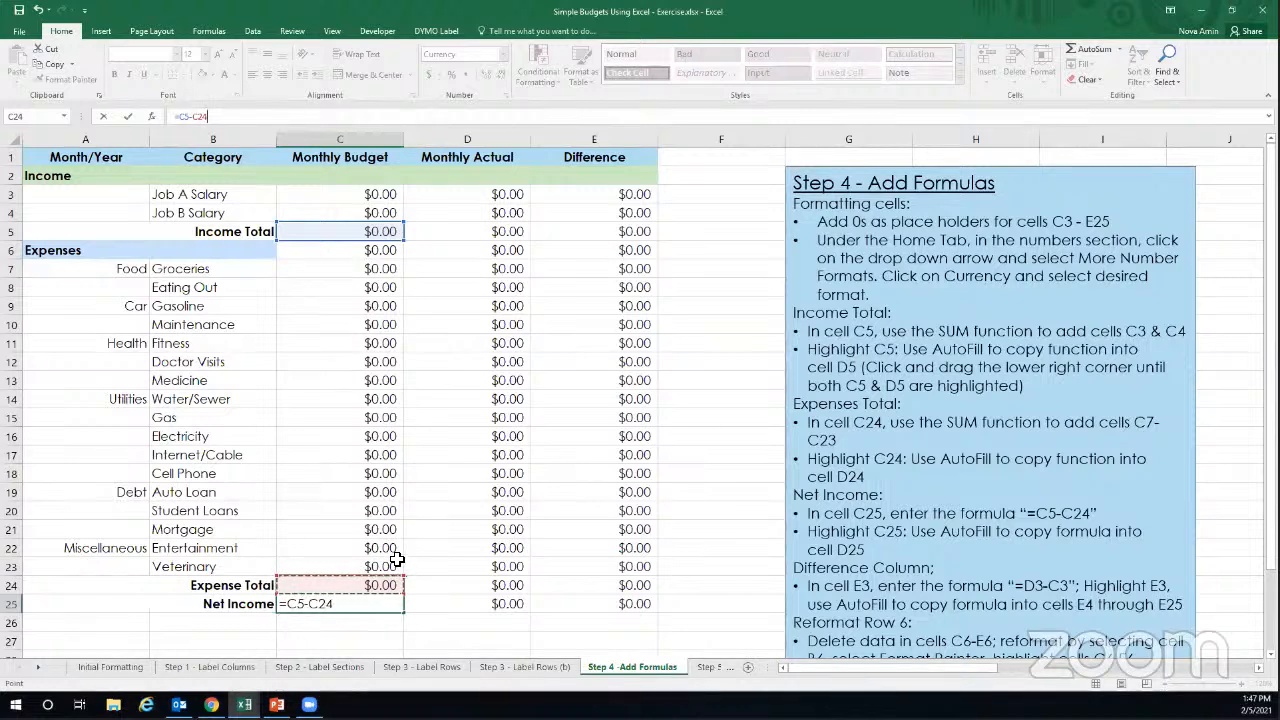
{"action": "key", "text": "Return"}
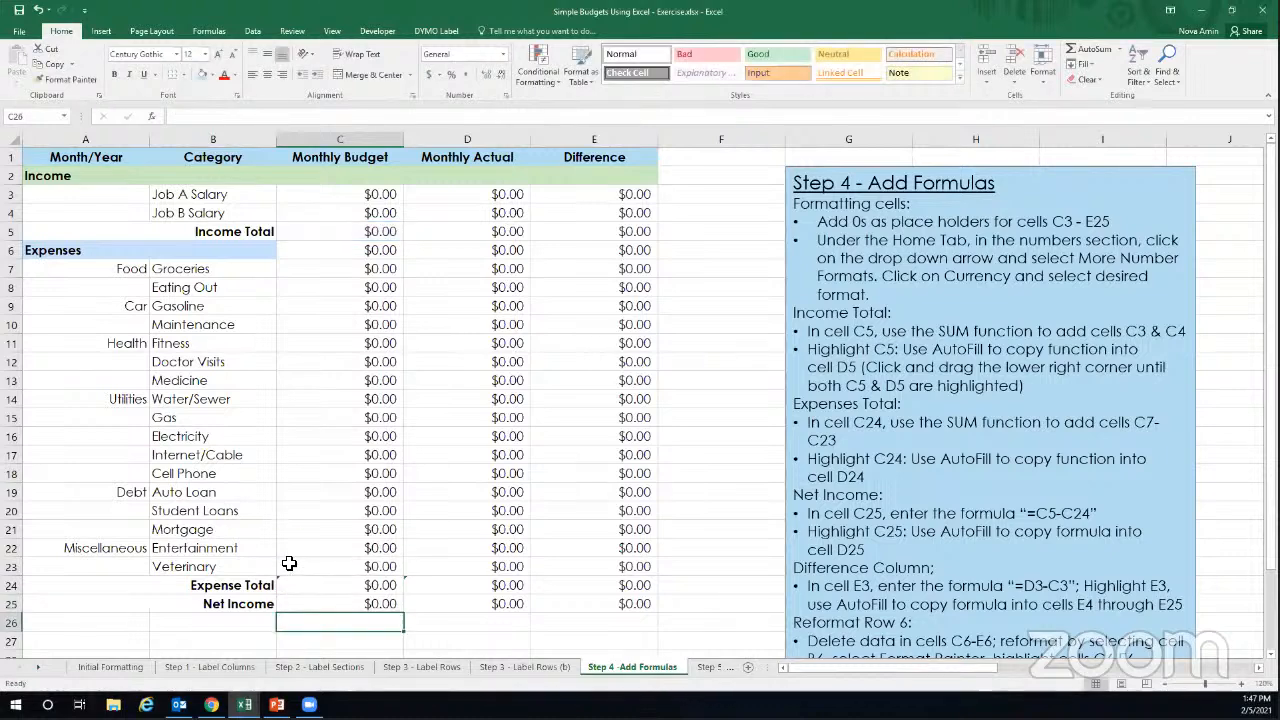
Review the Net Income formula in C25 and copy it into D25 with AutoFill.
{"action": "left_click", "coordinate": [316, 603]}
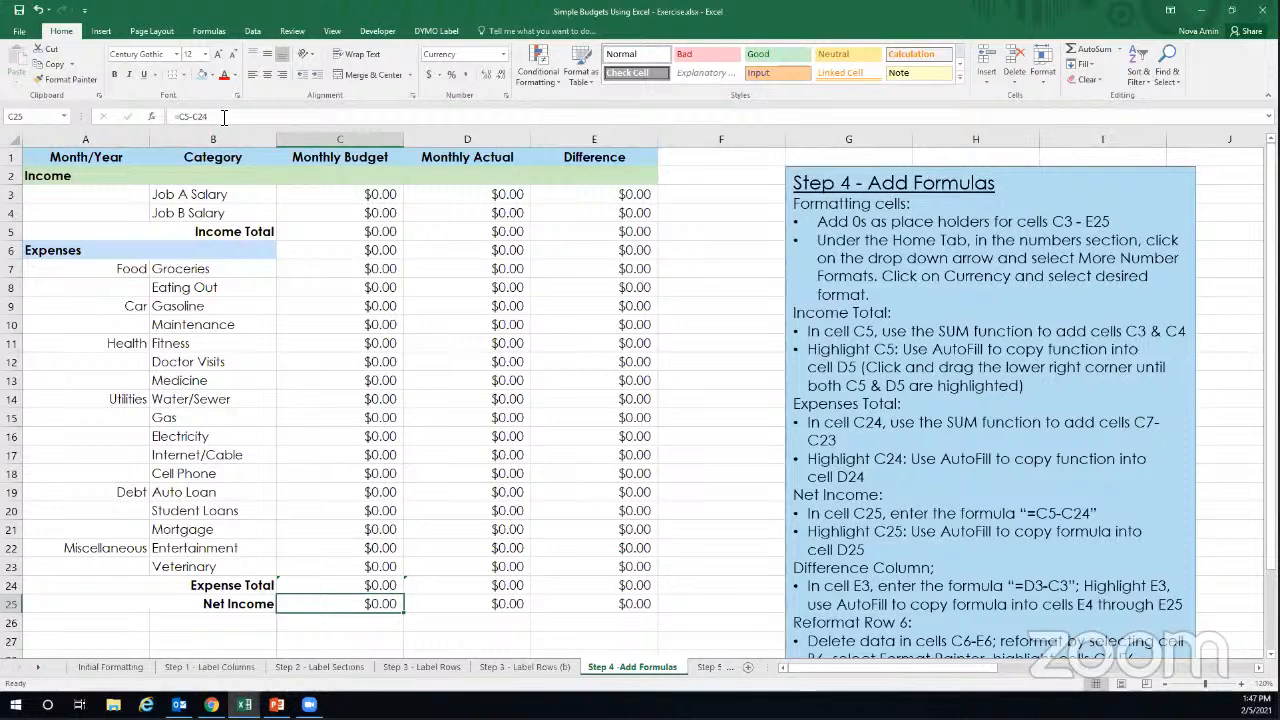
{"action": "left_click_drag", "start_coordinate": [210, 116], "coordinate": [170, 116]}
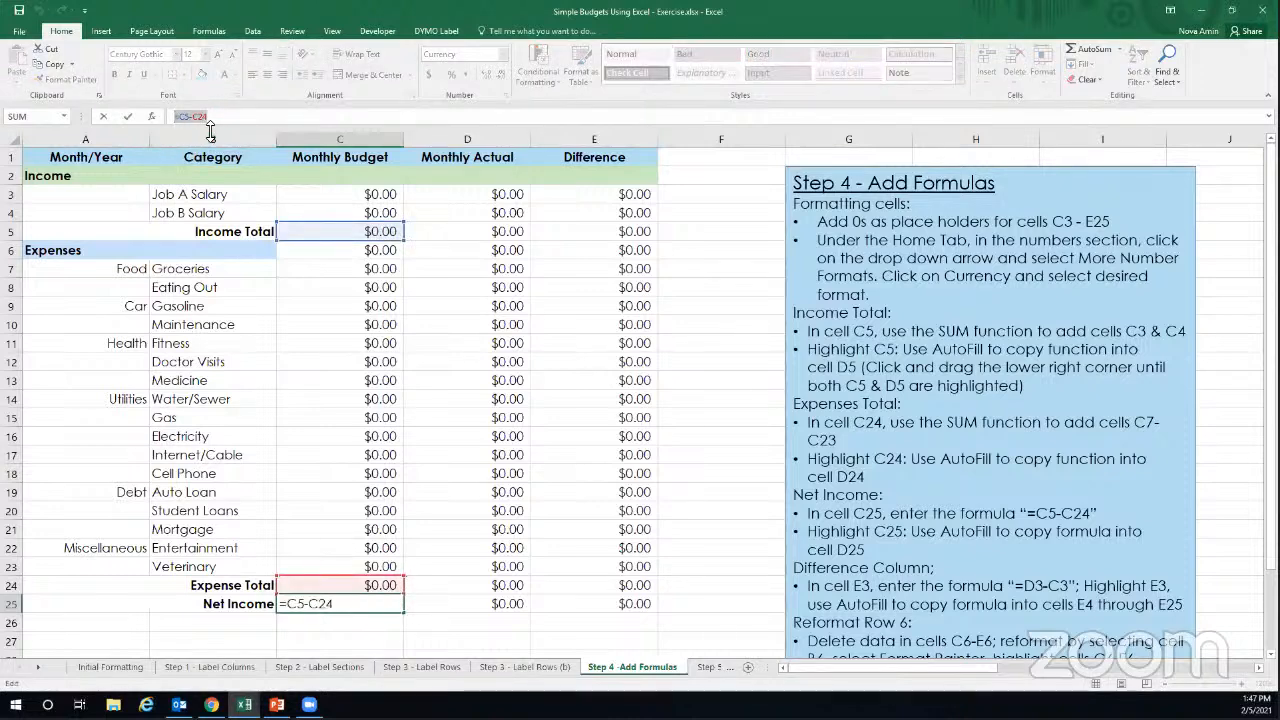
{"action": "left_click", "coordinate": [284, 121]}
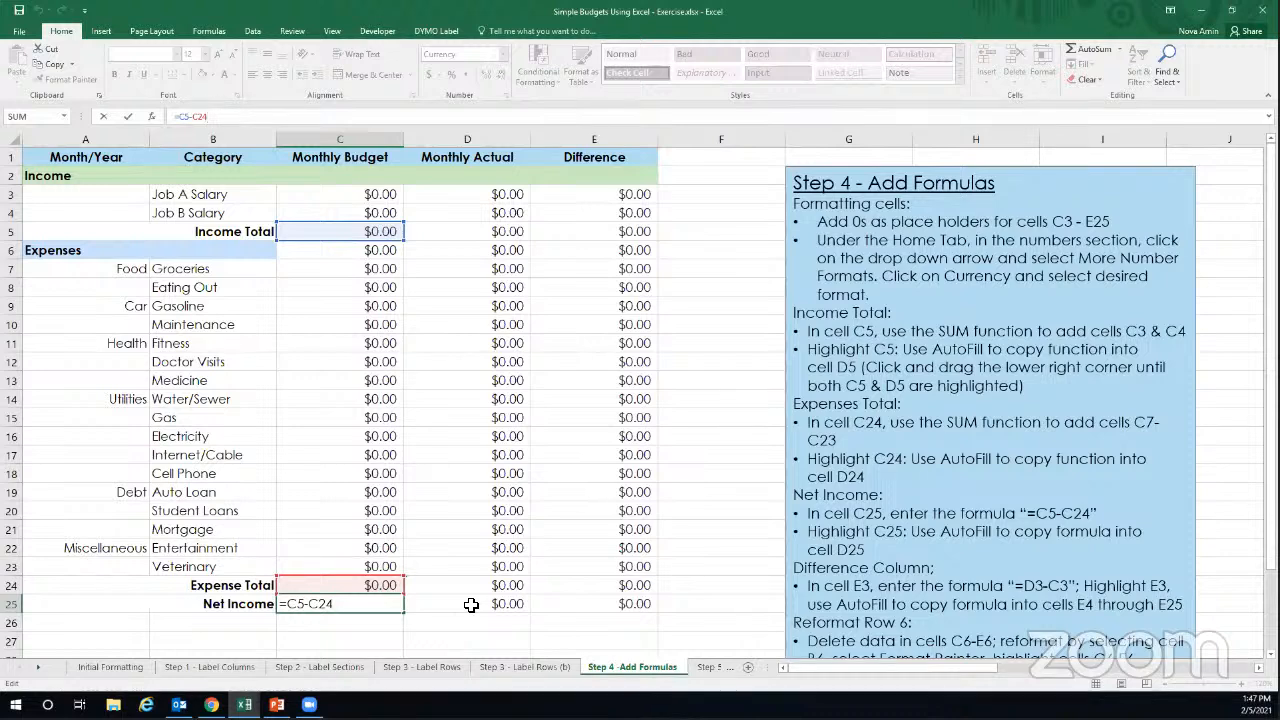
{"action": "key", "text": "ctrl+Return"}
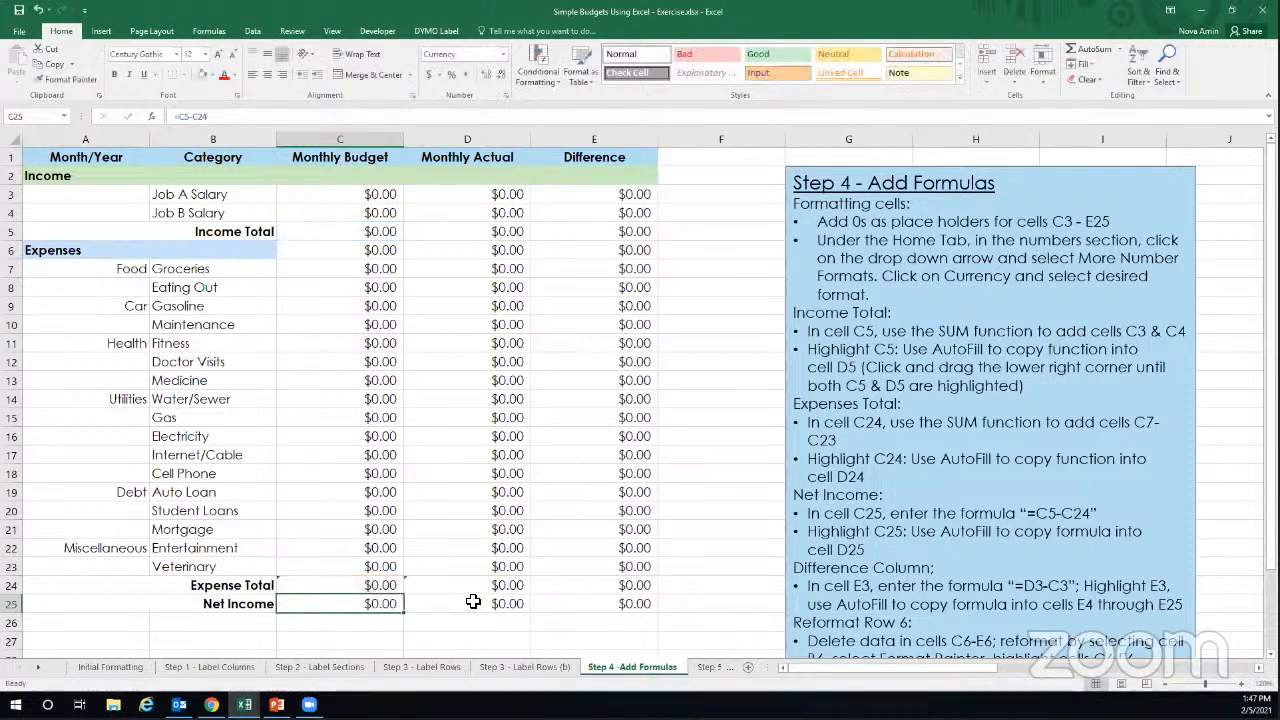
{"action": "left_click", "coordinate": [472, 603]}
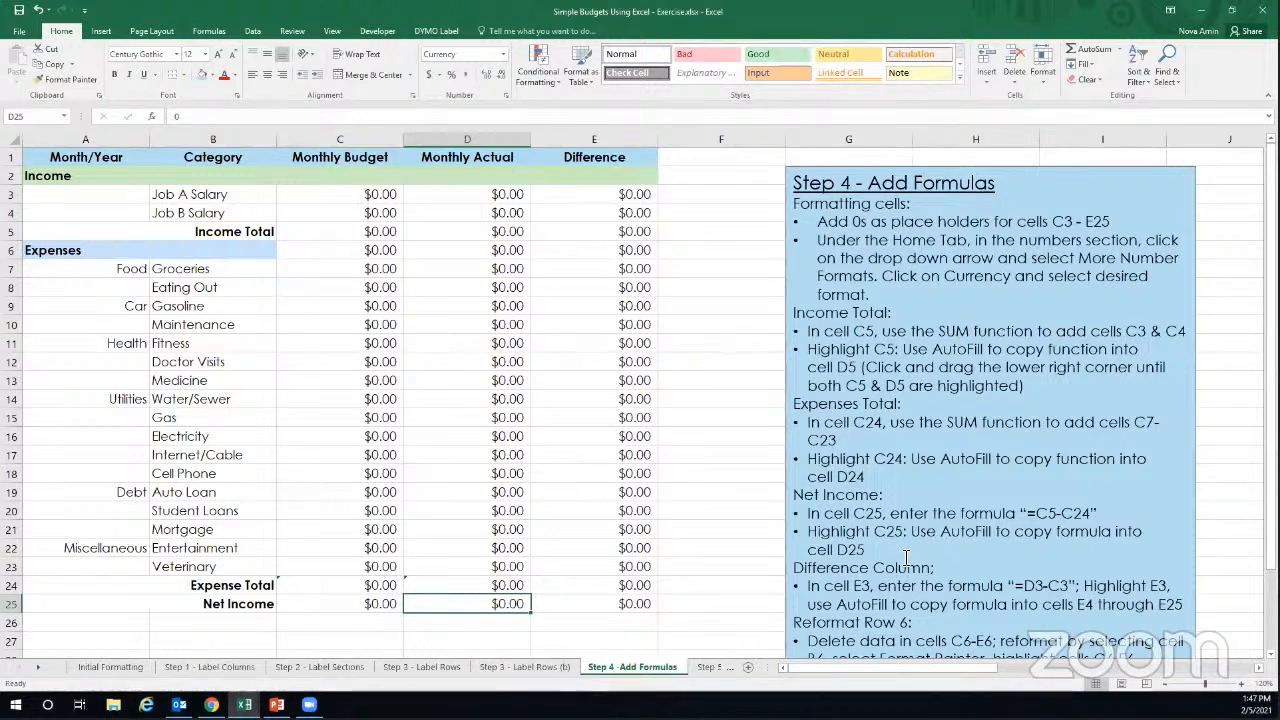
{"action": "left_click", "coordinate": [371, 603]}
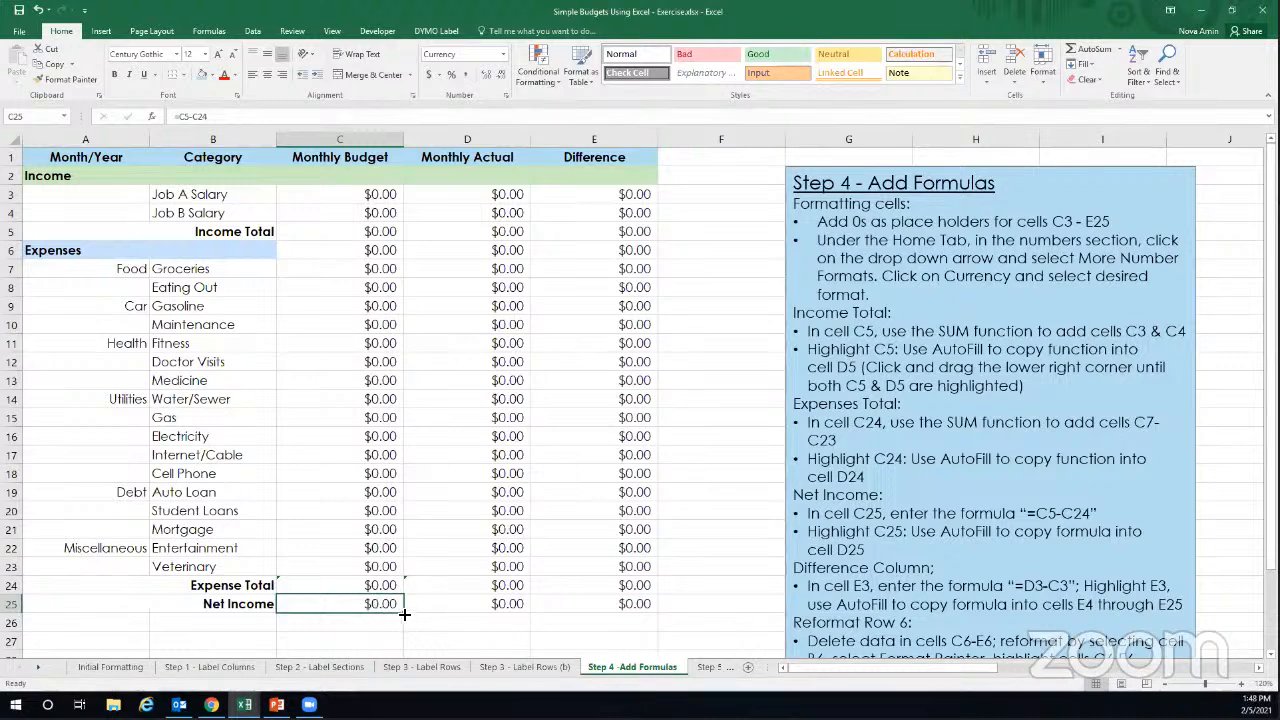
{"action": "left_click_drag", "start_coordinate": [407, 614], "coordinate": [501, 611]}
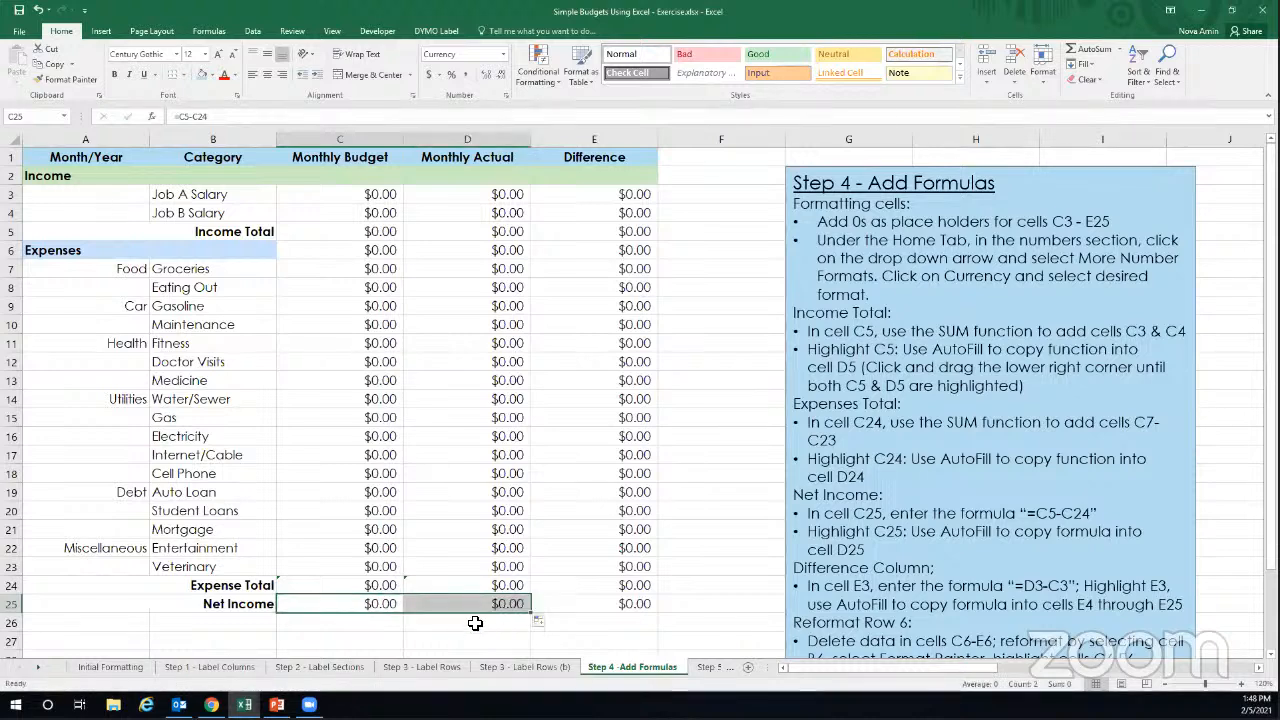
{"action": "left_click", "coordinate": [473, 606]}
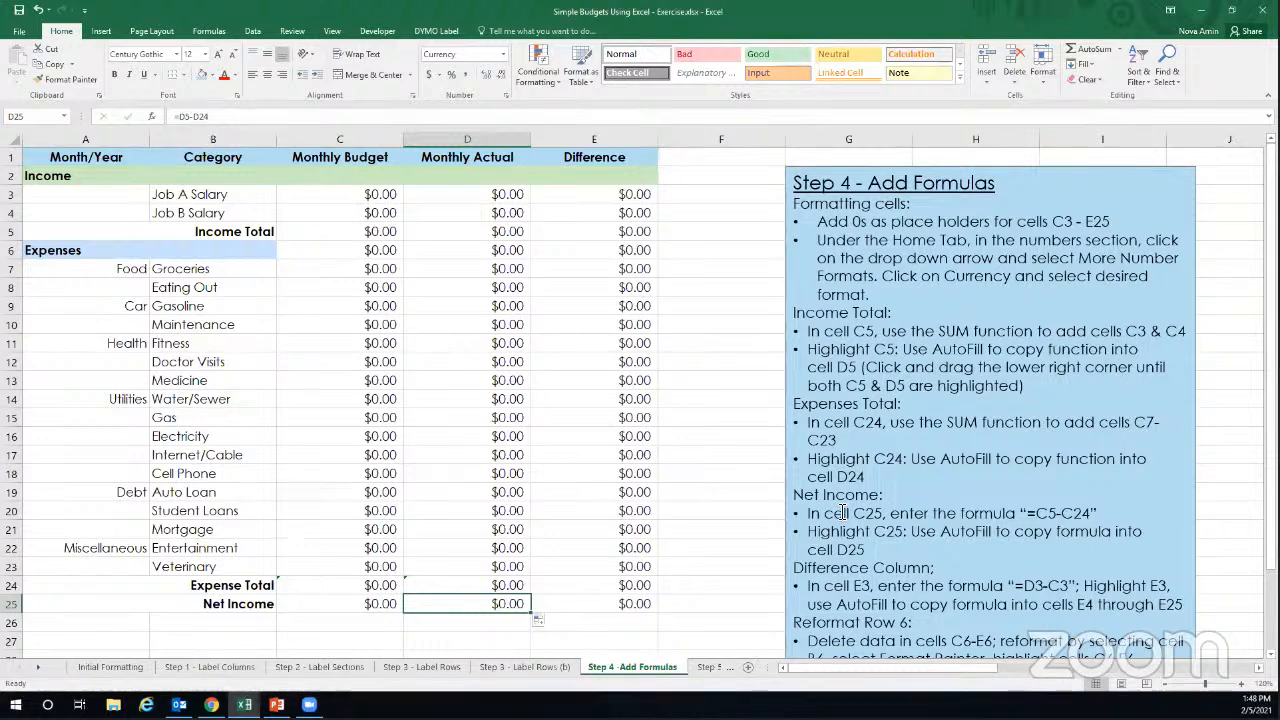
Replace the SUM formula in the Difference column's Income Total cell E5 with =D5-C5.
{"action": "scroll", "coordinate": [843, 512], "scroll_direction": "down", "scroll_amount": 1}
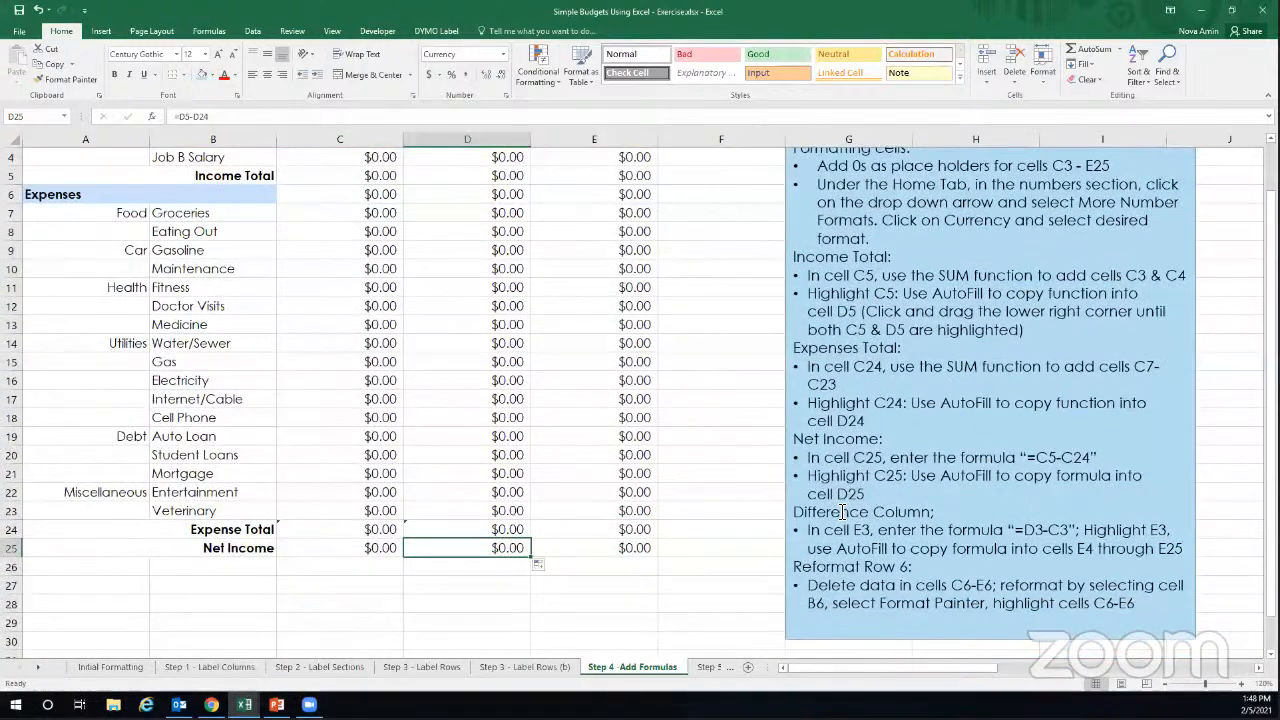
{"action": "scroll", "coordinate": [800, 500], "scroll_direction": "up", "scroll_amount": 1}
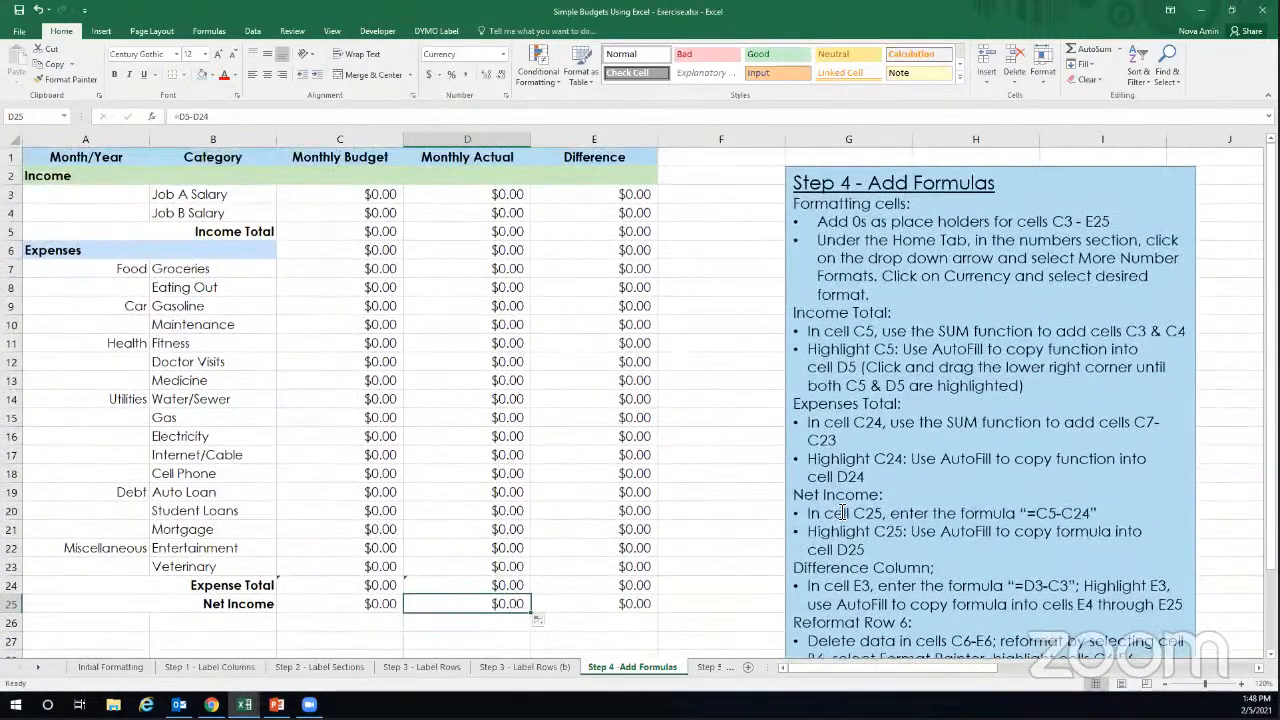
{"action": "left_click", "coordinate": [612, 140]}
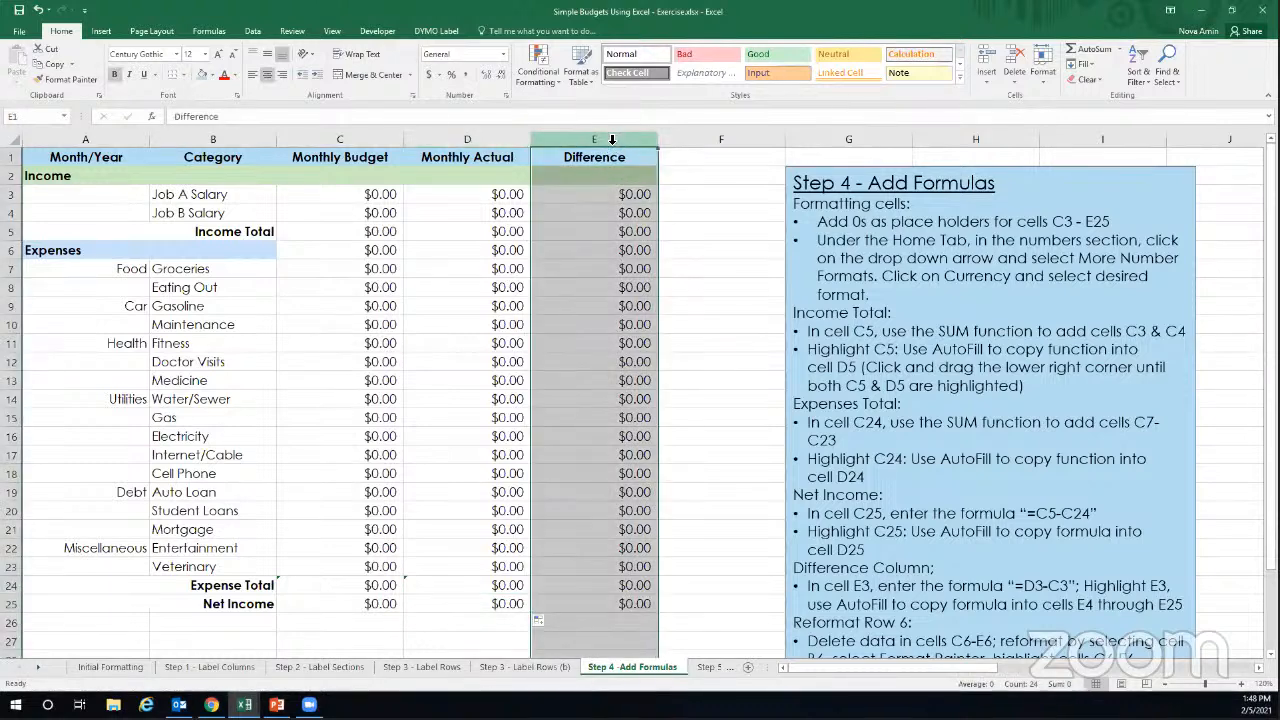
{"action": "left_click", "coordinate": [605, 237]}
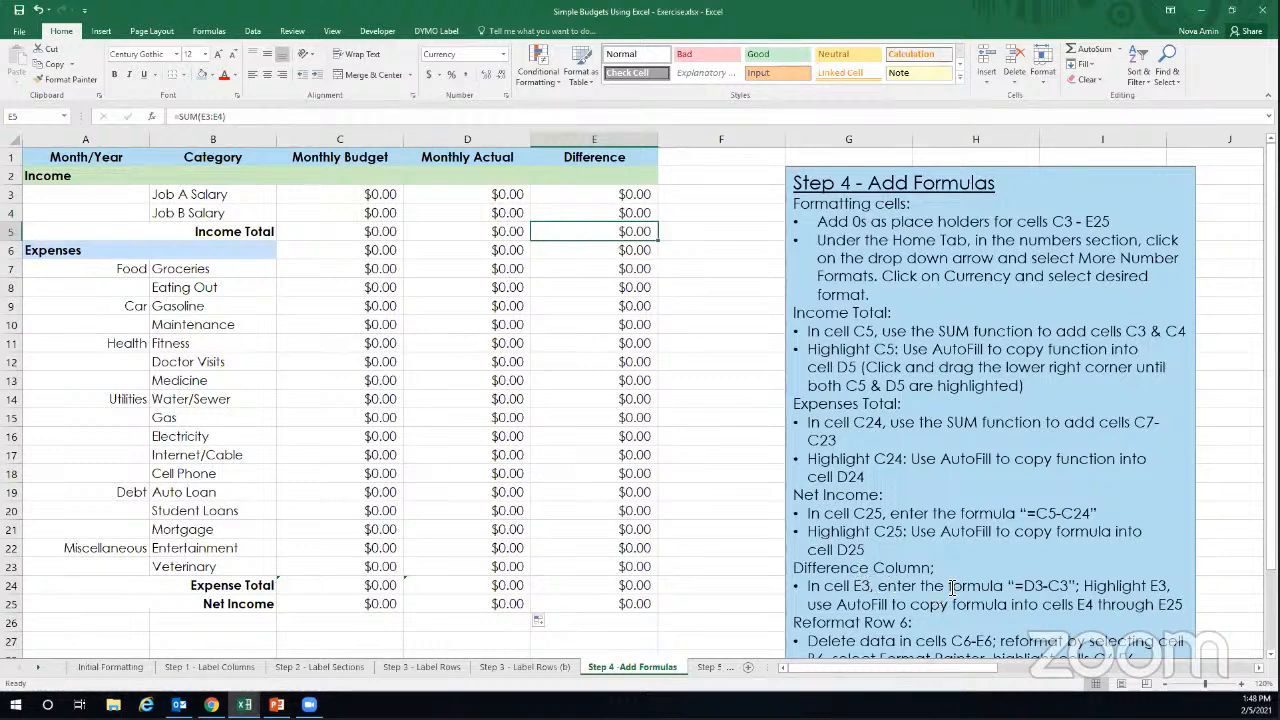
{"action": "scroll", "coordinate": [958, 590], "scroll_direction": "down", "scroll_amount": 1}
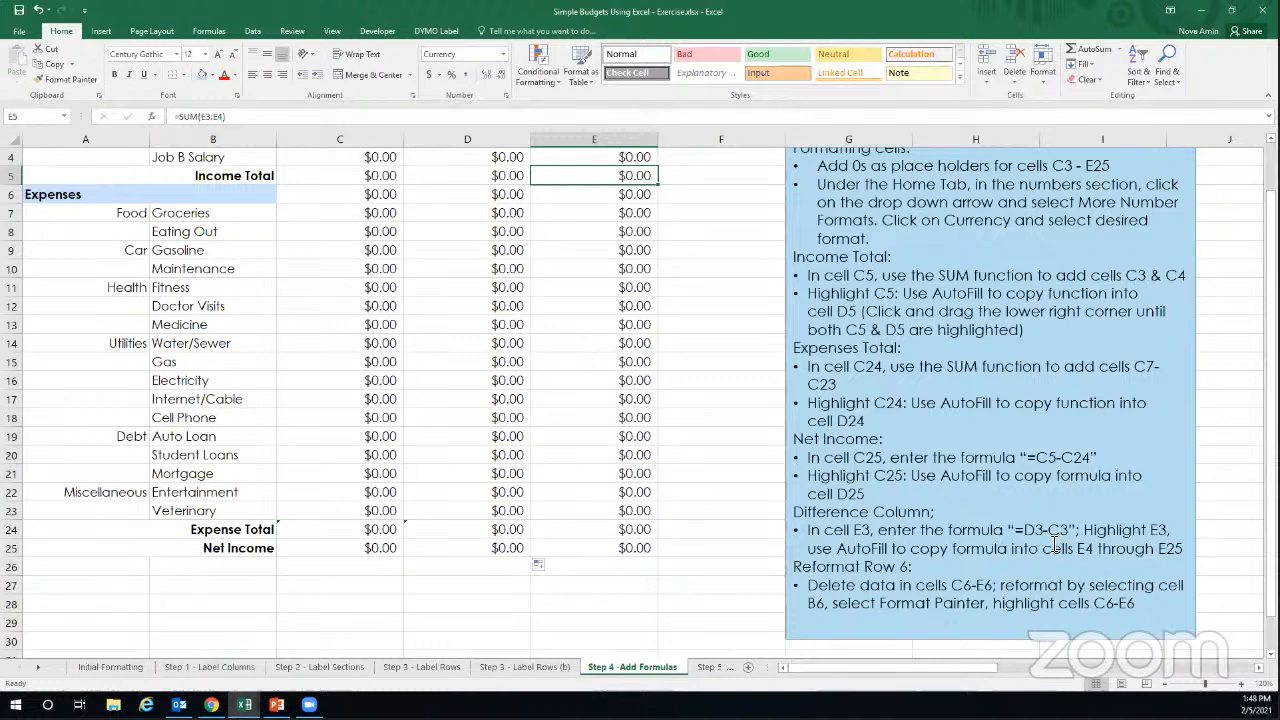
{"action": "scroll", "coordinate": [990, 558], "scroll_direction": "up", "scroll_amount": 1}
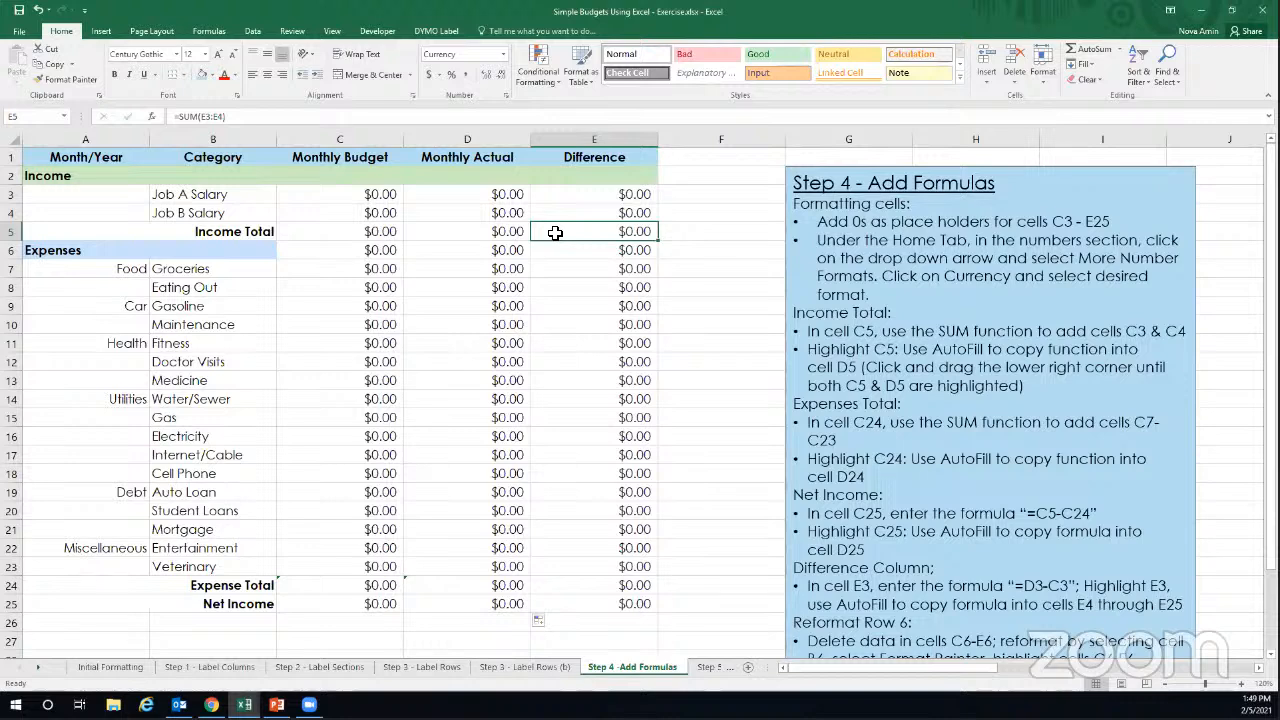
{"action": "left_click", "coordinate": [241, 120]}
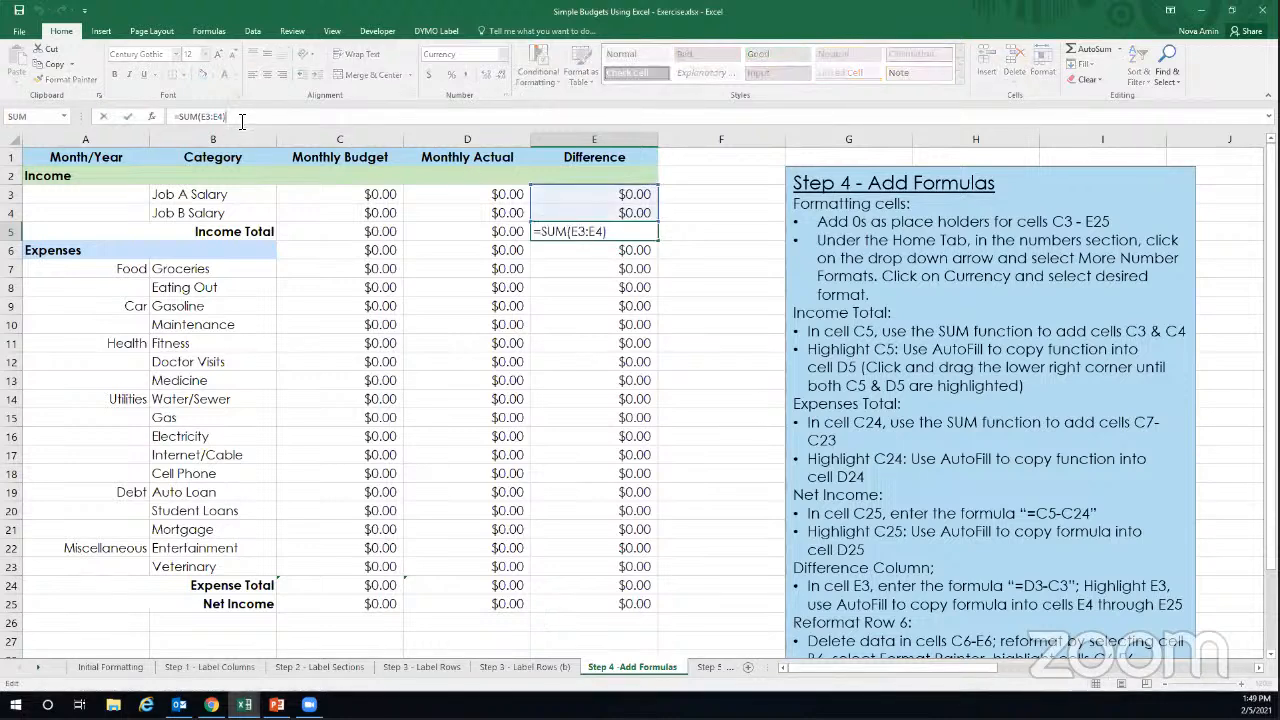
{"action": "key", "text": "BackSpace"}
{"action": "key", "text": "BackSpace"}
{"action": "key", "text": "BackSpace"}
{"action": "key", "text": "BackSpace"}
{"action": "key", "text": "BackSpace"}
{"action": "key", "text": "BackSpace"}
{"action": "key", "text": "BackSpace"}
{"action": "key", "text": "BackSpace"}
{"action": "key", "text": "BackSpace"}
{"action": "key", "text": "BackSpace"}
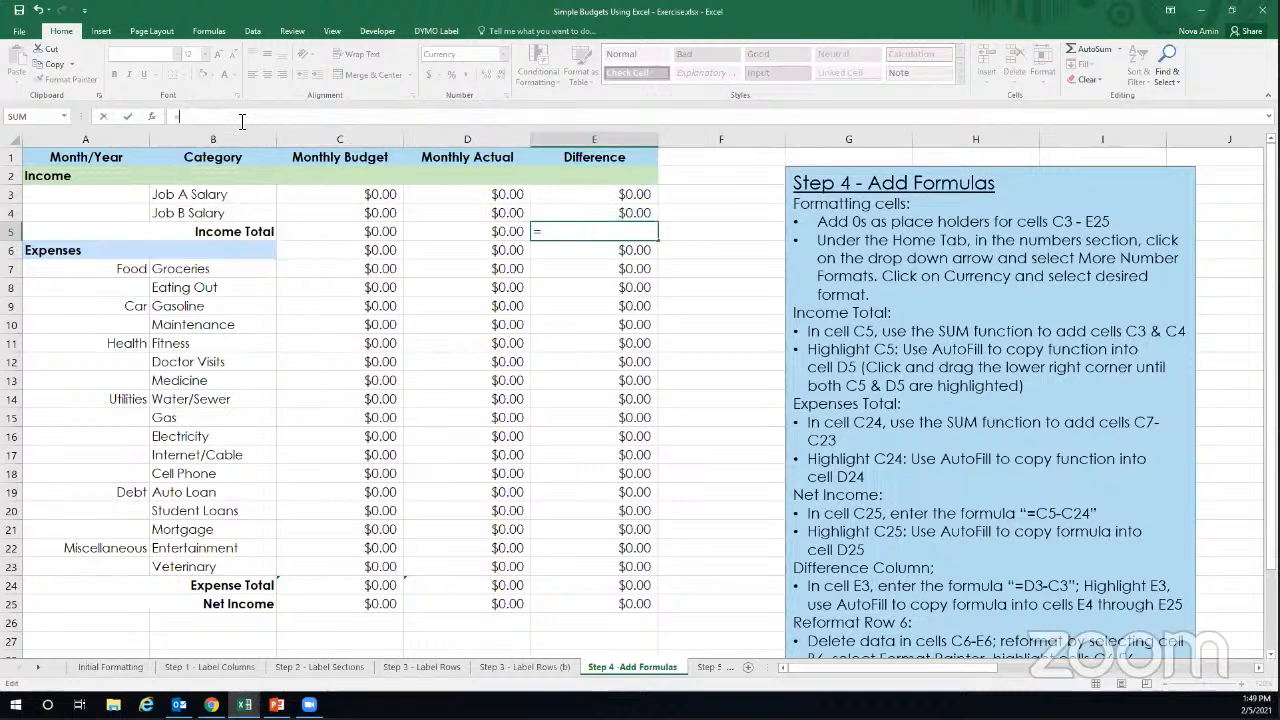
{"action": "key", "text": "BackSpace"}
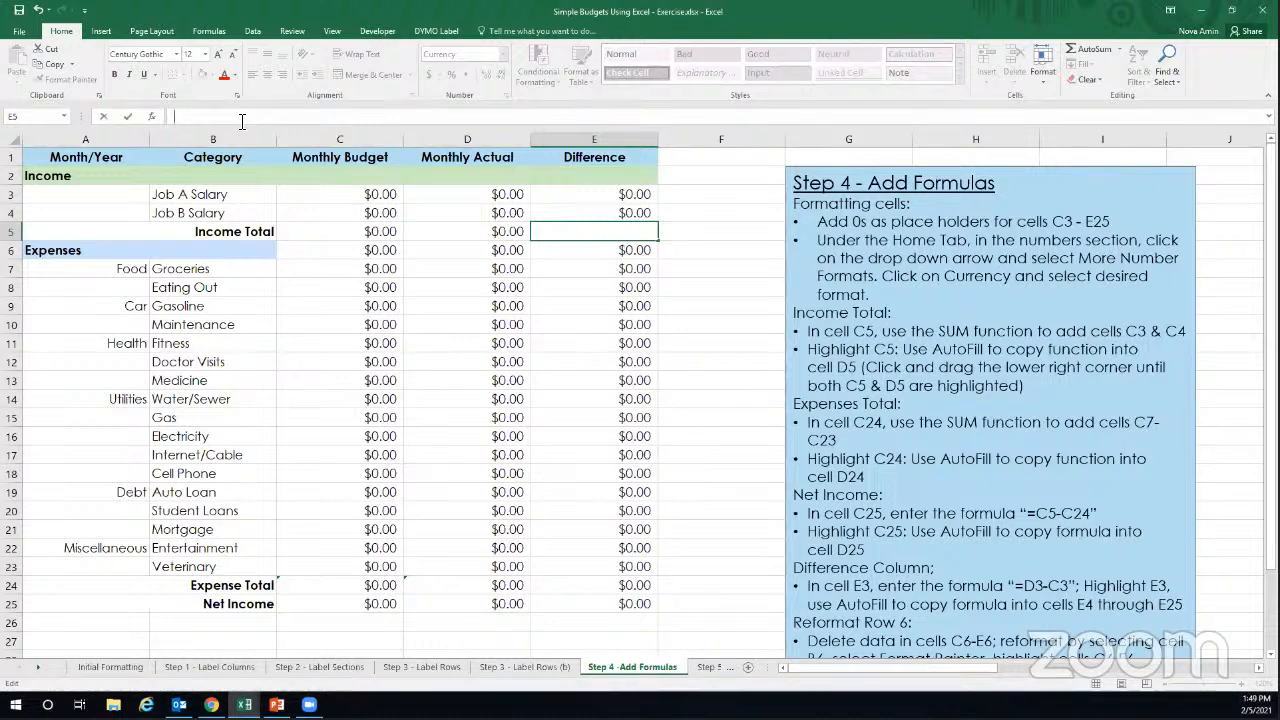
{"action": "type", "text": "="}
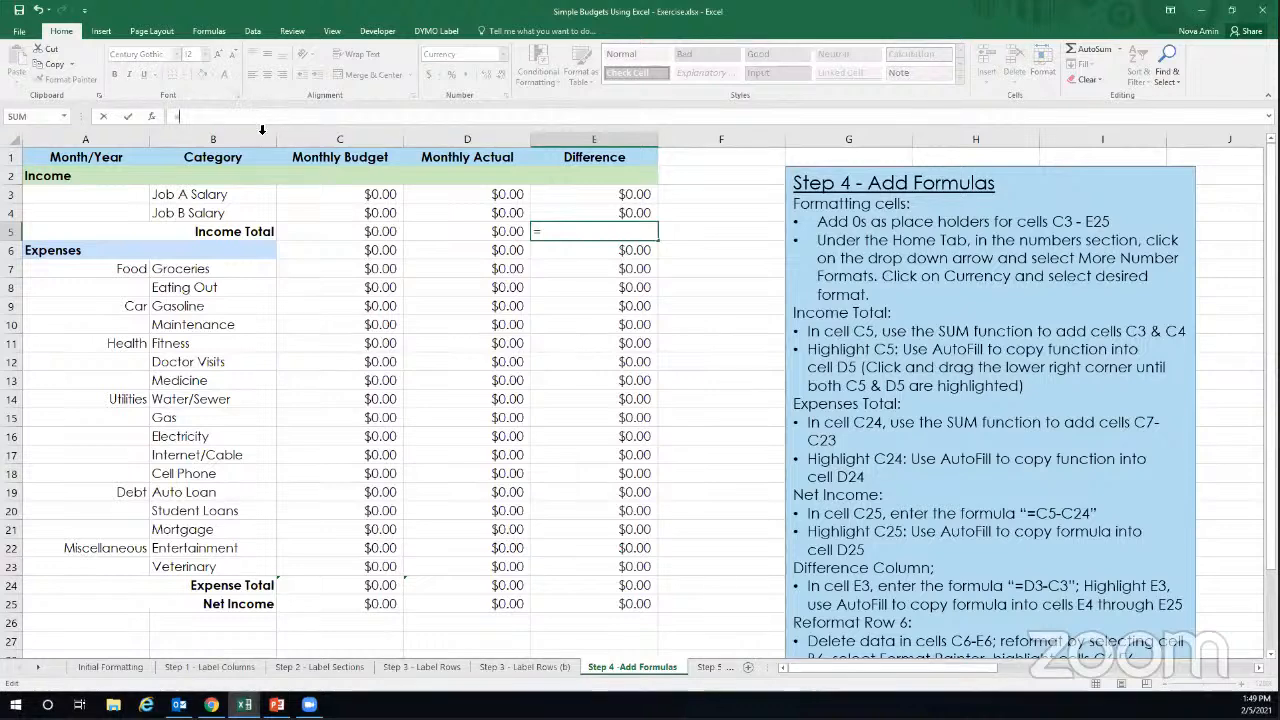
{"action": "left_click", "coordinate": [473, 231]}
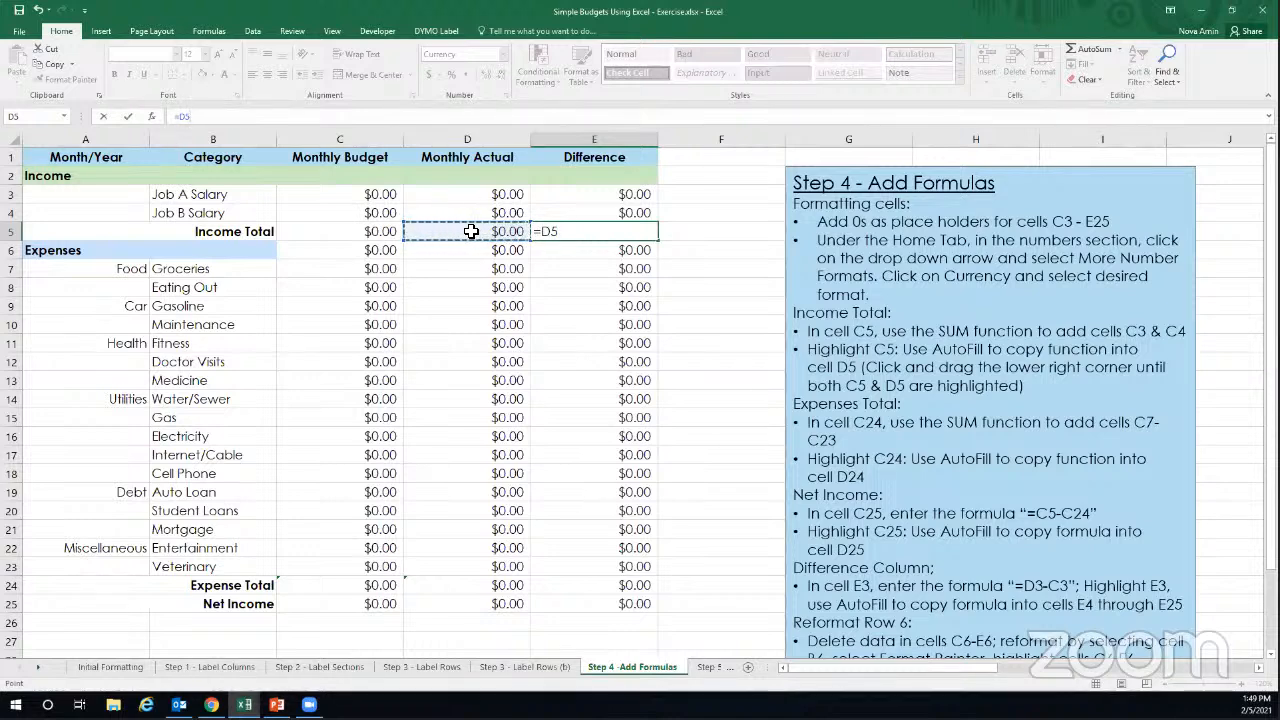
{"action": "type", "text": "-"}
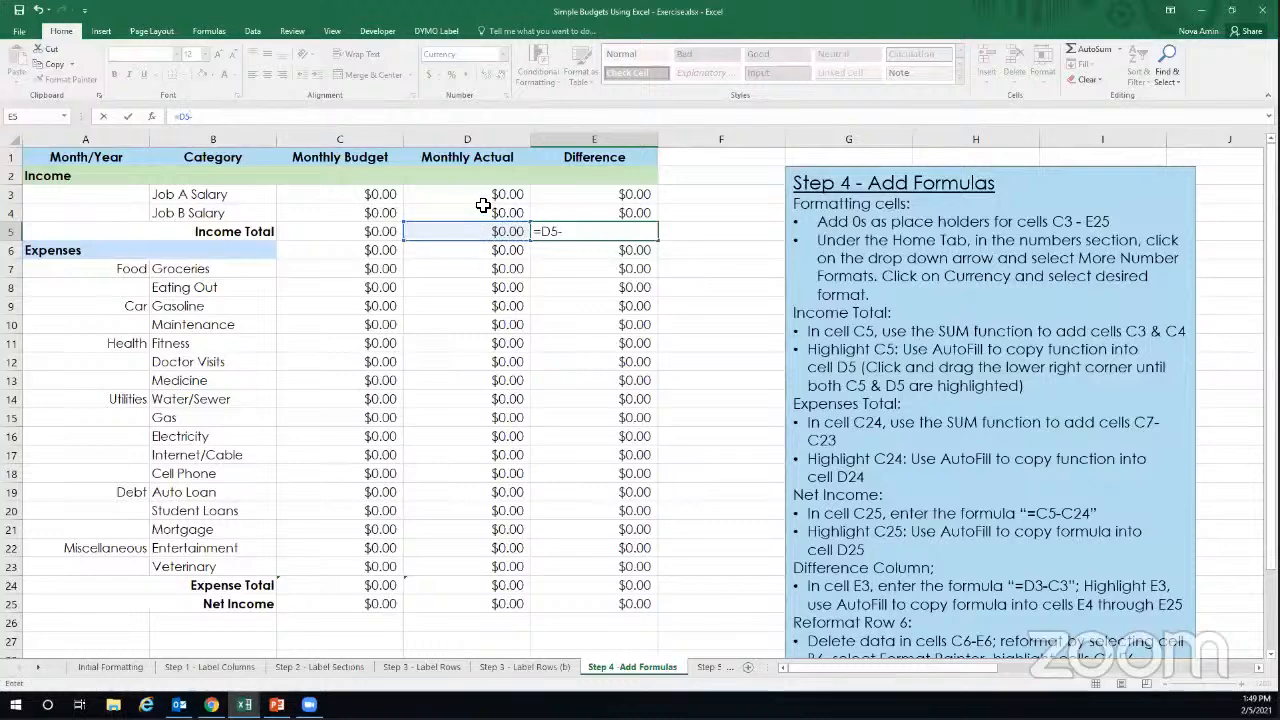
{"action": "left_click", "coordinate": [361, 235]}
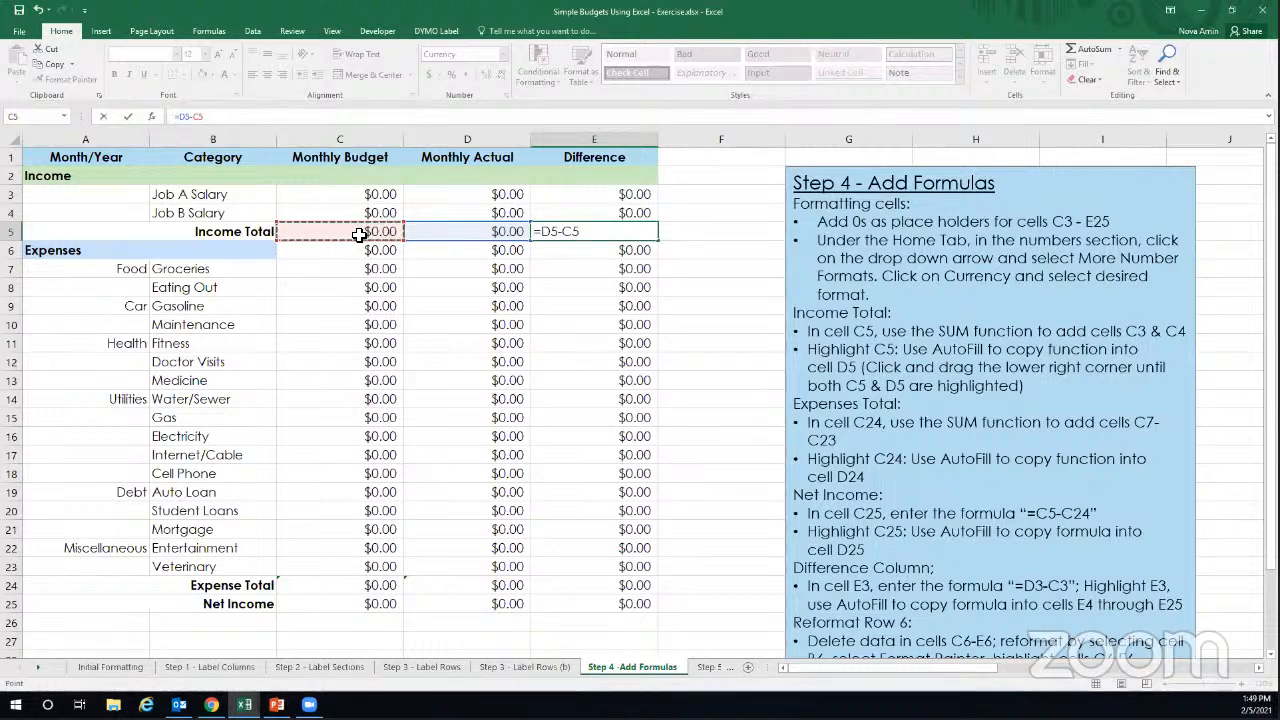
{"action": "key", "text": "Return"}
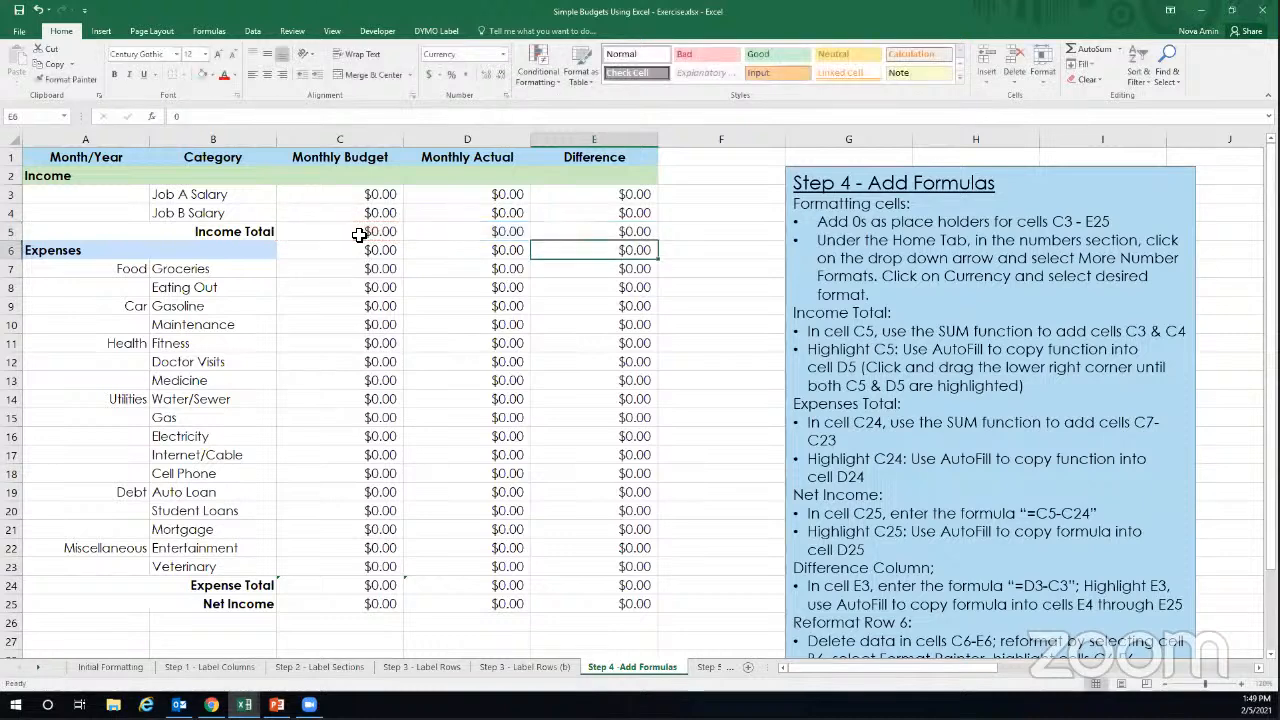
{"action": "left_click", "coordinate": [576, 231]}
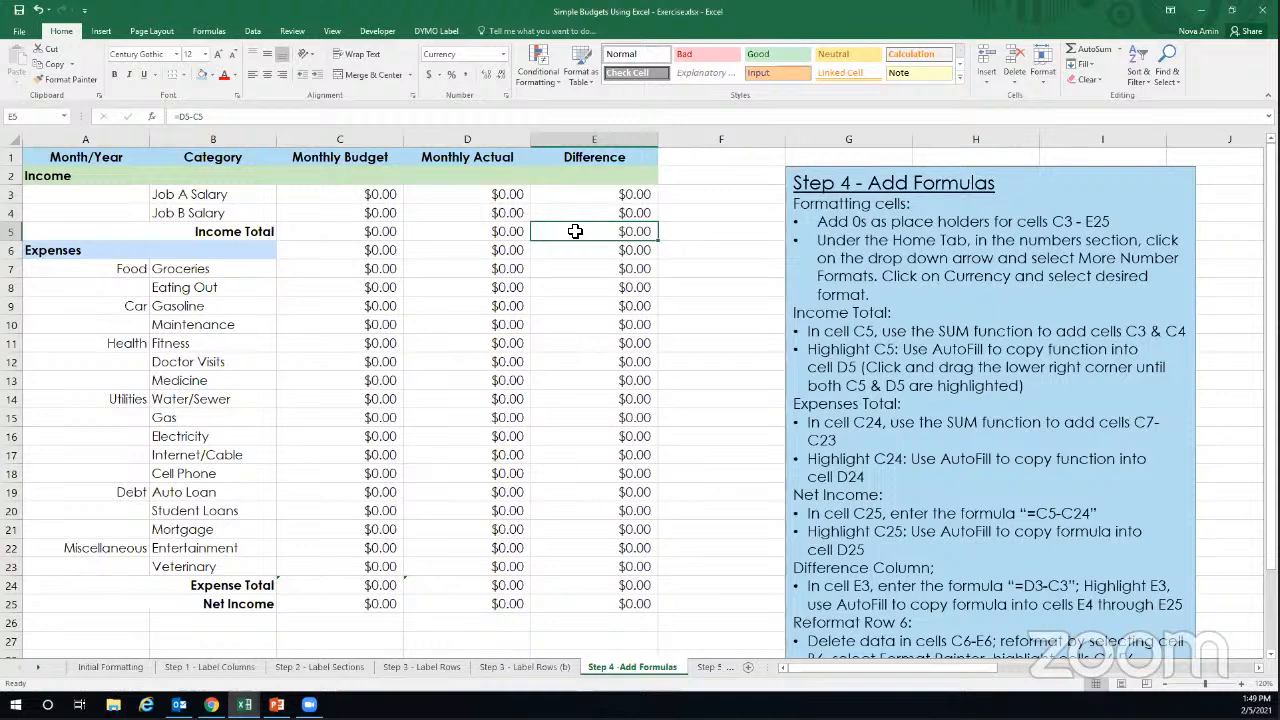
{"action": "left_click", "coordinate": [210, 117]}
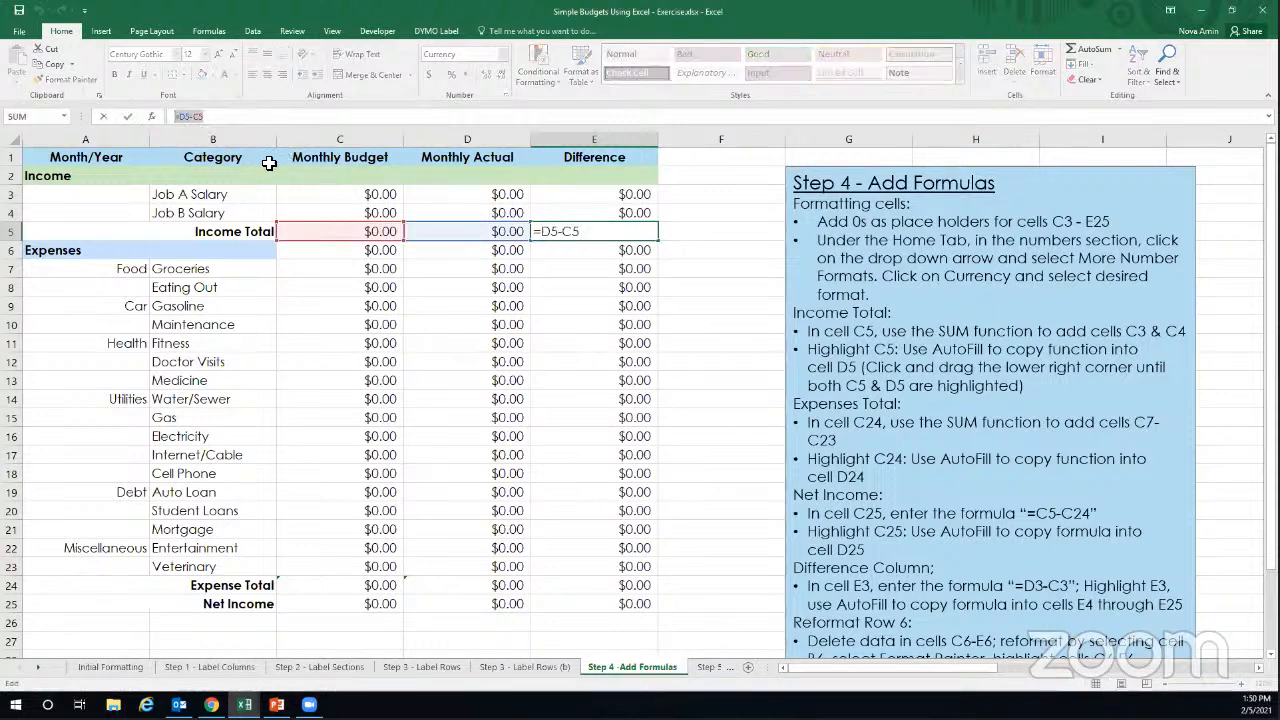
Commit the formula =D5-C5 in cell E5 and read the Difference Column and Reformat Row 6 instructions.
{"action": "left_click", "coordinate": [230, 117]}
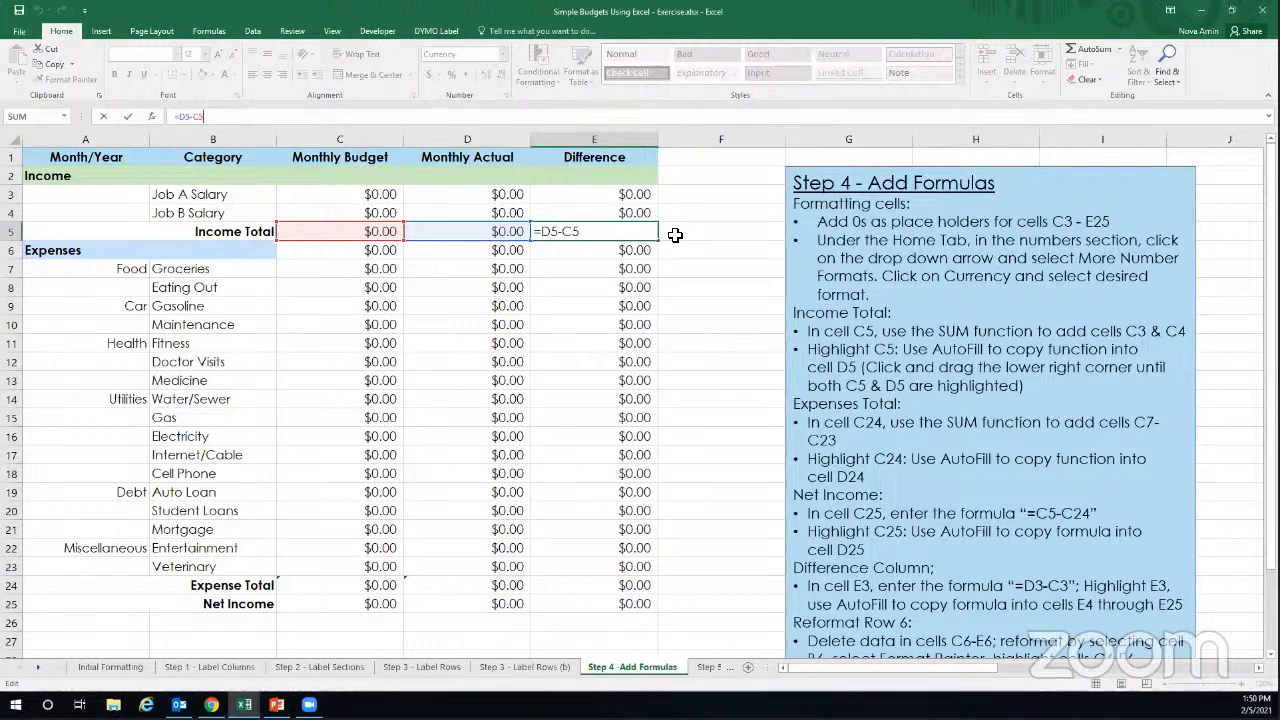
{"action": "key", "text": "ctrl+Return"}
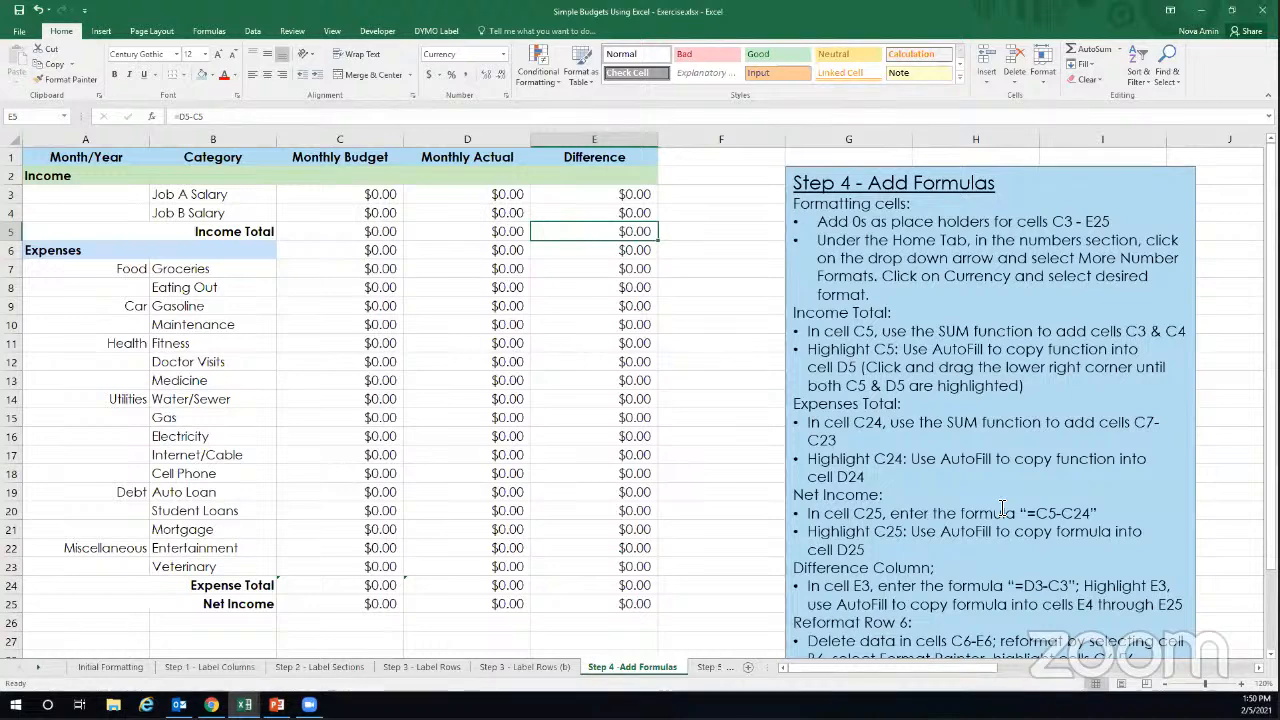
{"action": "scroll", "coordinate": [1002, 508], "scroll_direction": "down", "scroll_amount": 1}
{"action": "scroll", "coordinate": [1002, 508], "scroll_direction": "up", "scroll_amount": 1}
{"action": "scroll", "coordinate": [1000, 461], "scroll_direction": "down", "scroll_amount": 1}
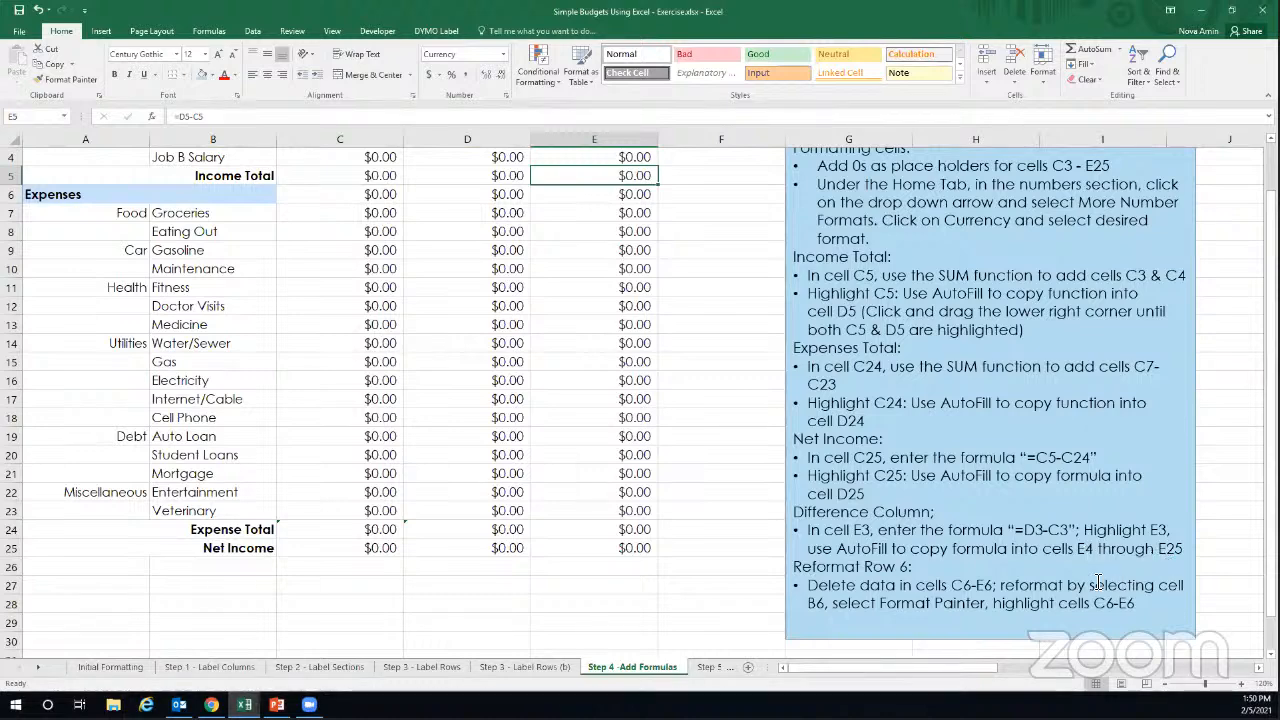
{"action": "scroll", "coordinate": [1024, 576], "scroll_direction": "up", "scroll_amount": 1}
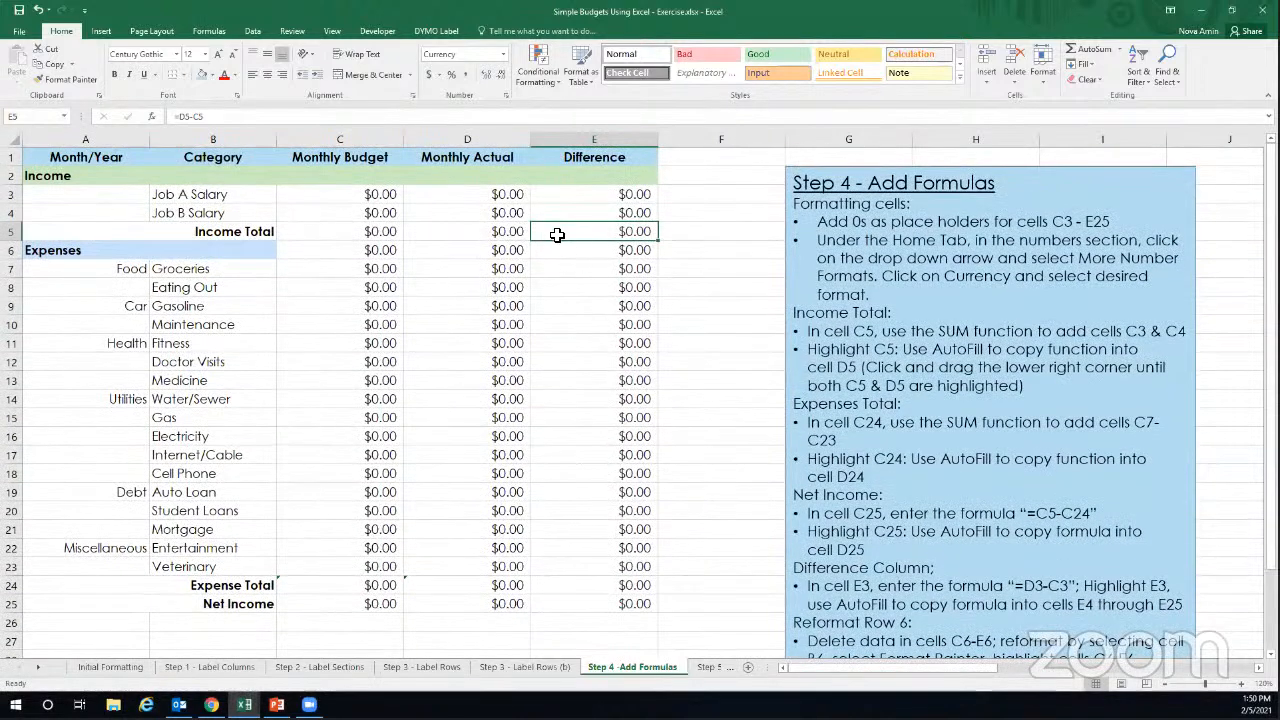
Copy the Difference formula from E5 upward into cells E4 and E3 with AutoFill.
{"action": "left_click", "coordinate": [587, 197]}
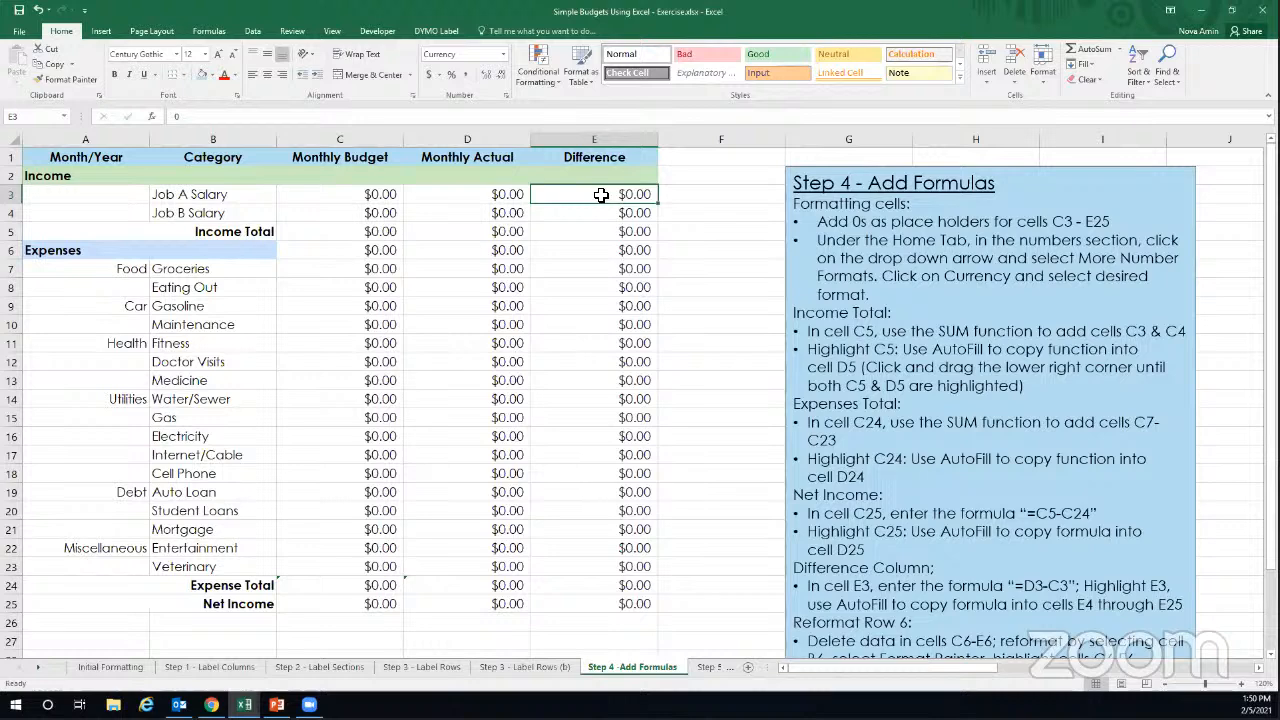
{"action": "left_click", "coordinate": [612, 233]}
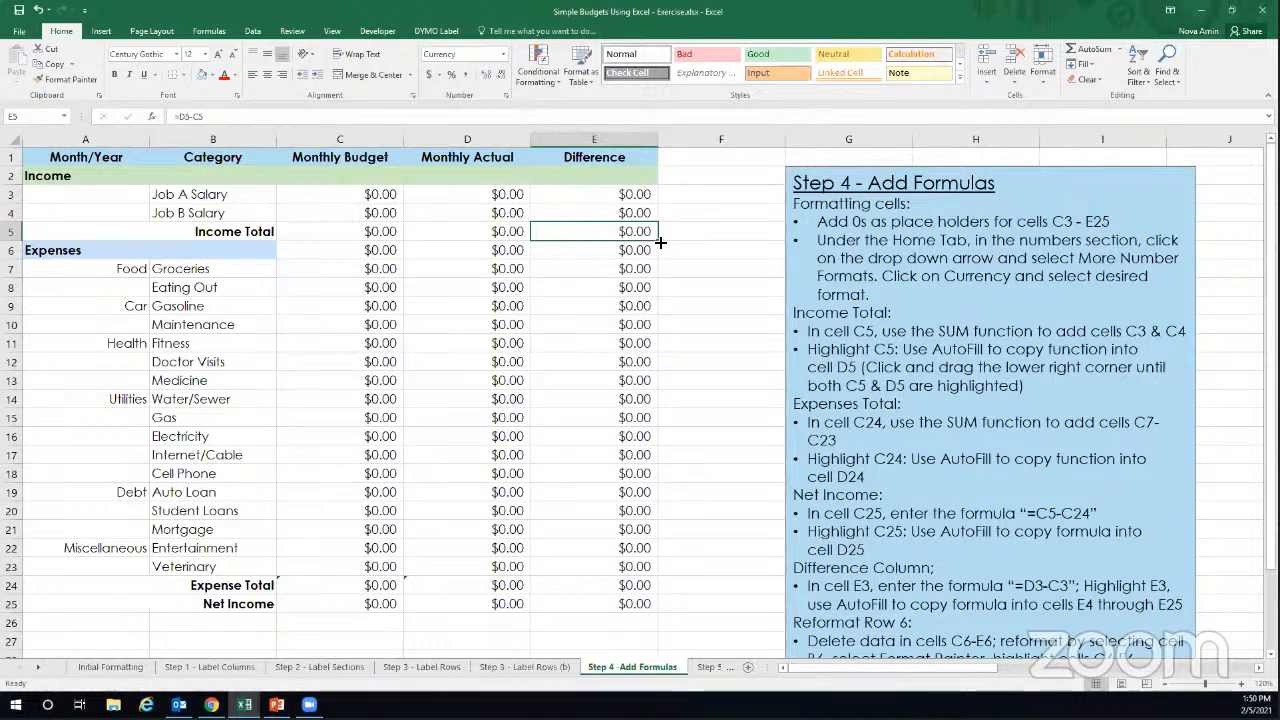
{"action": "left_click_drag", "start_coordinate": [660, 242], "coordinate": [660, 242]}
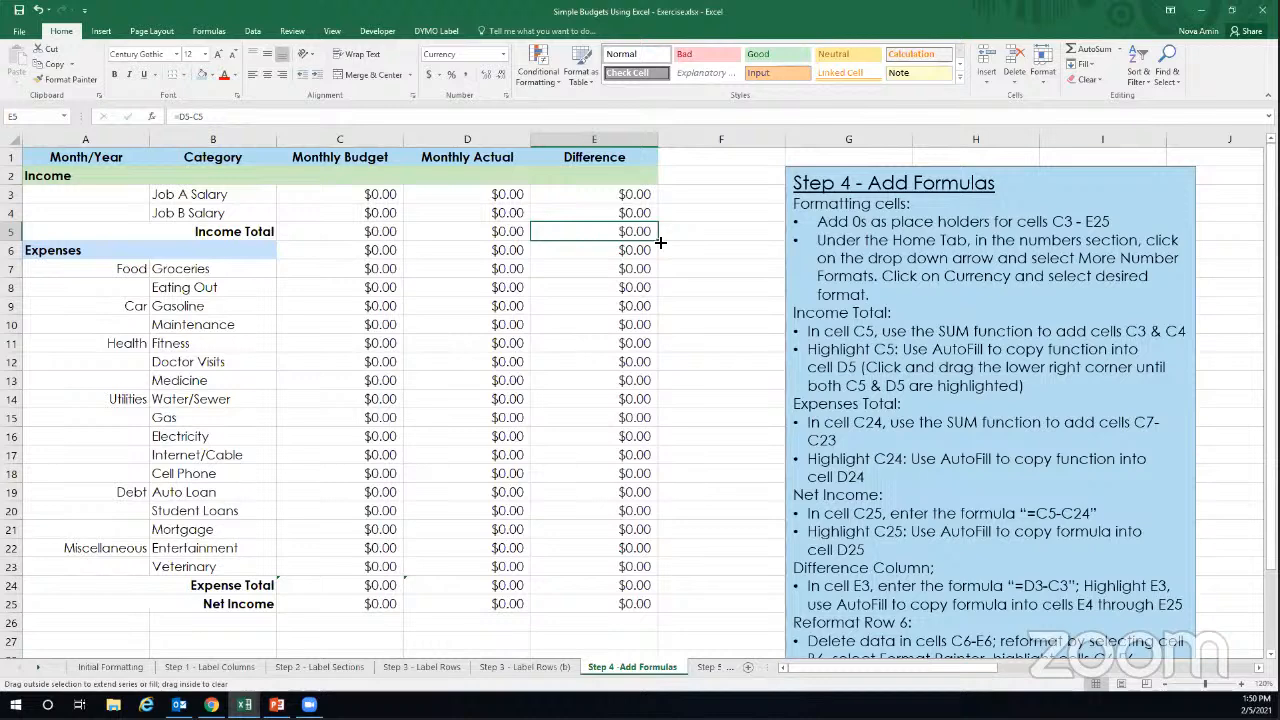
{"action": "left_click_drag", "start_coordinate": [656, 235], "coordinate": [659, 195]}
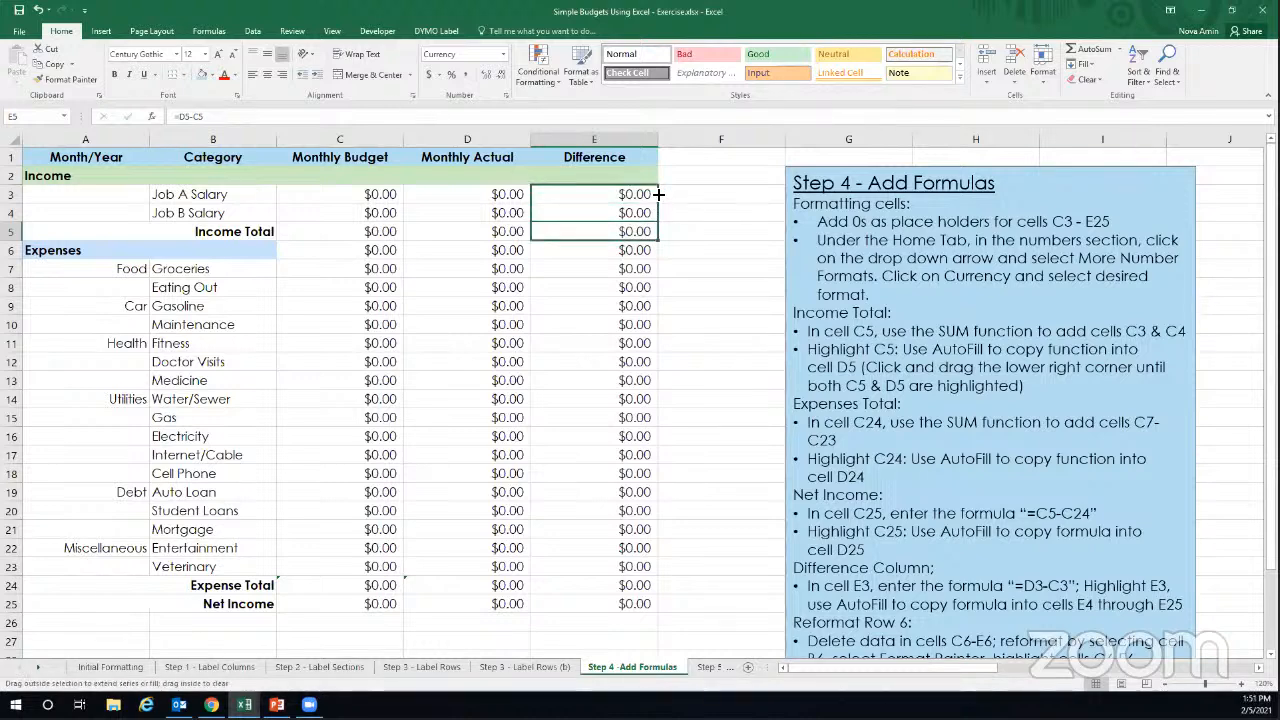
{"action": "left_click_drag", "start_coordinate": [659, 195], "coordinate": [659, 196]}
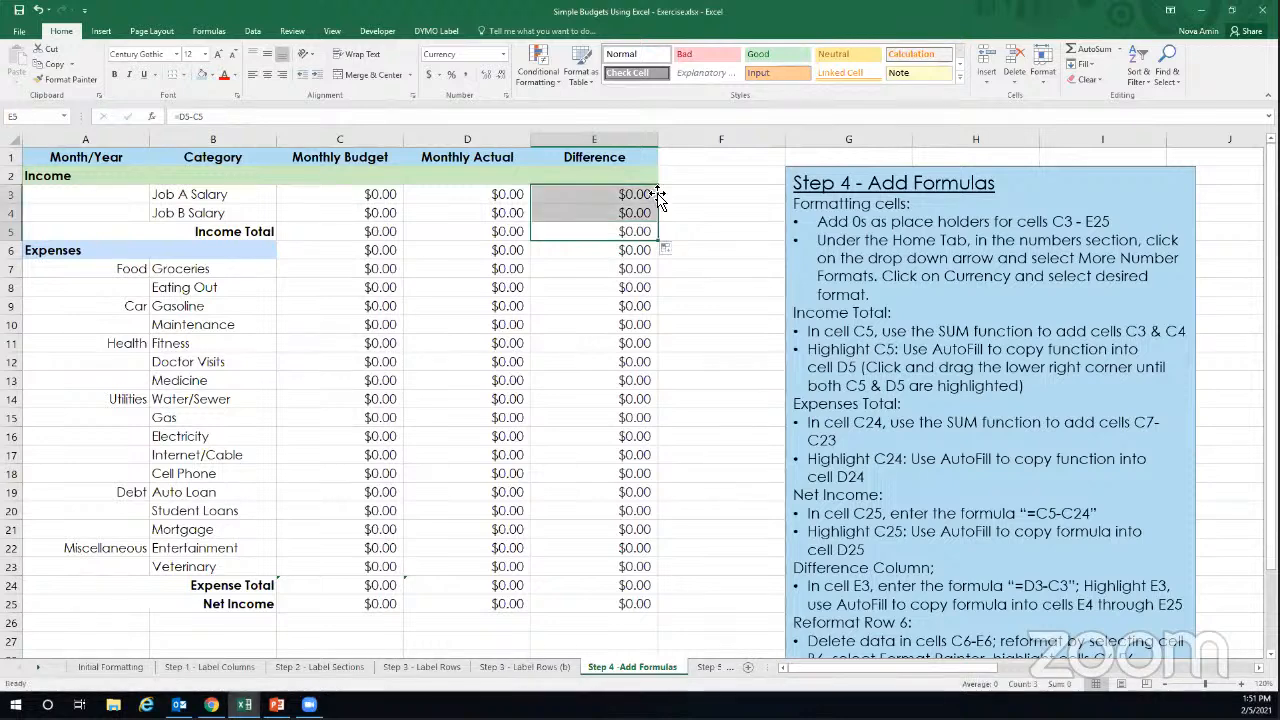
{"action": "left_click", "coordinate": [686, 213]}
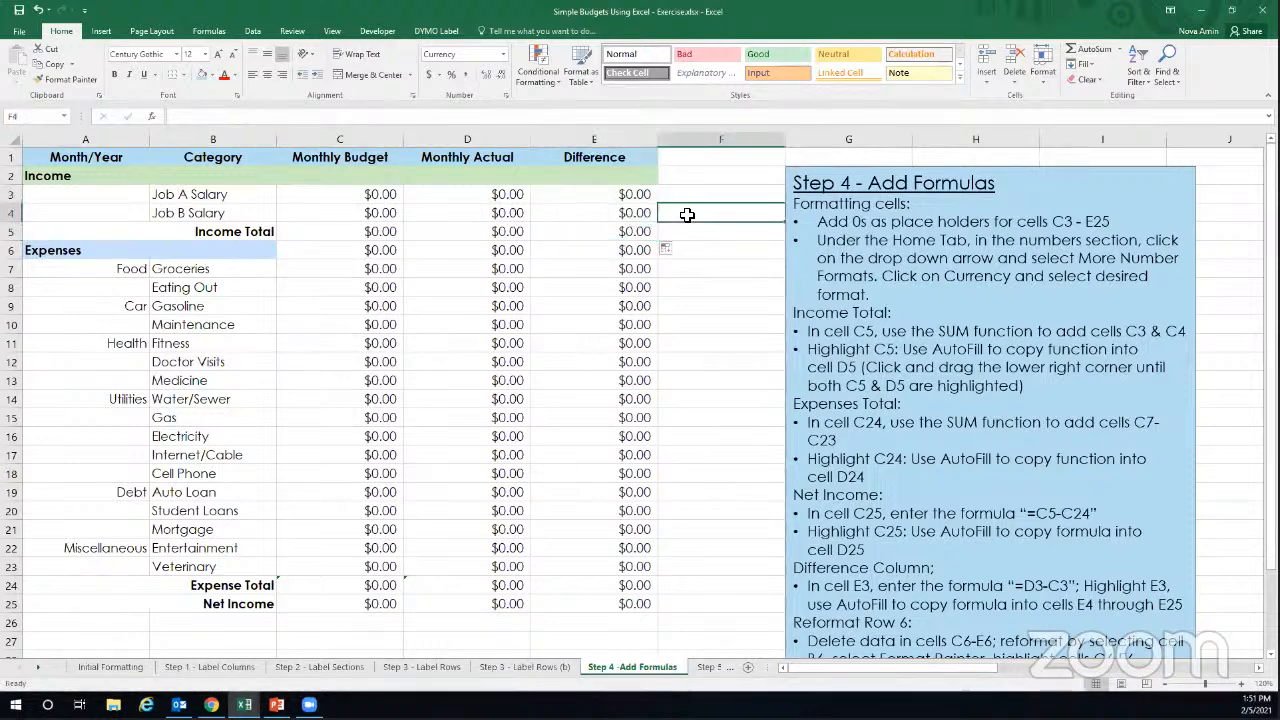
Check the Job A Salary Difference formula in E3 and copy it down through E24 with AutoFill.
{"action": "left_click", "coordinate": [605, 195]}
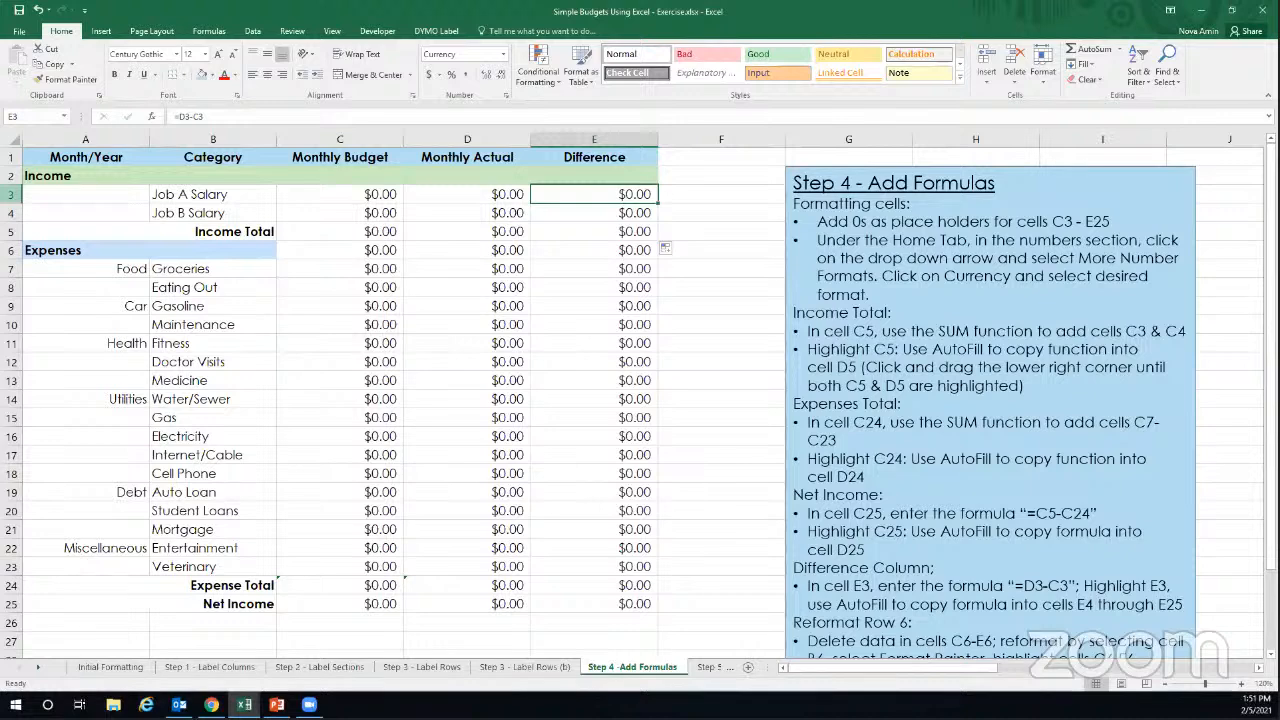
{"action": "left_click", "coordinate": [12, 194]}
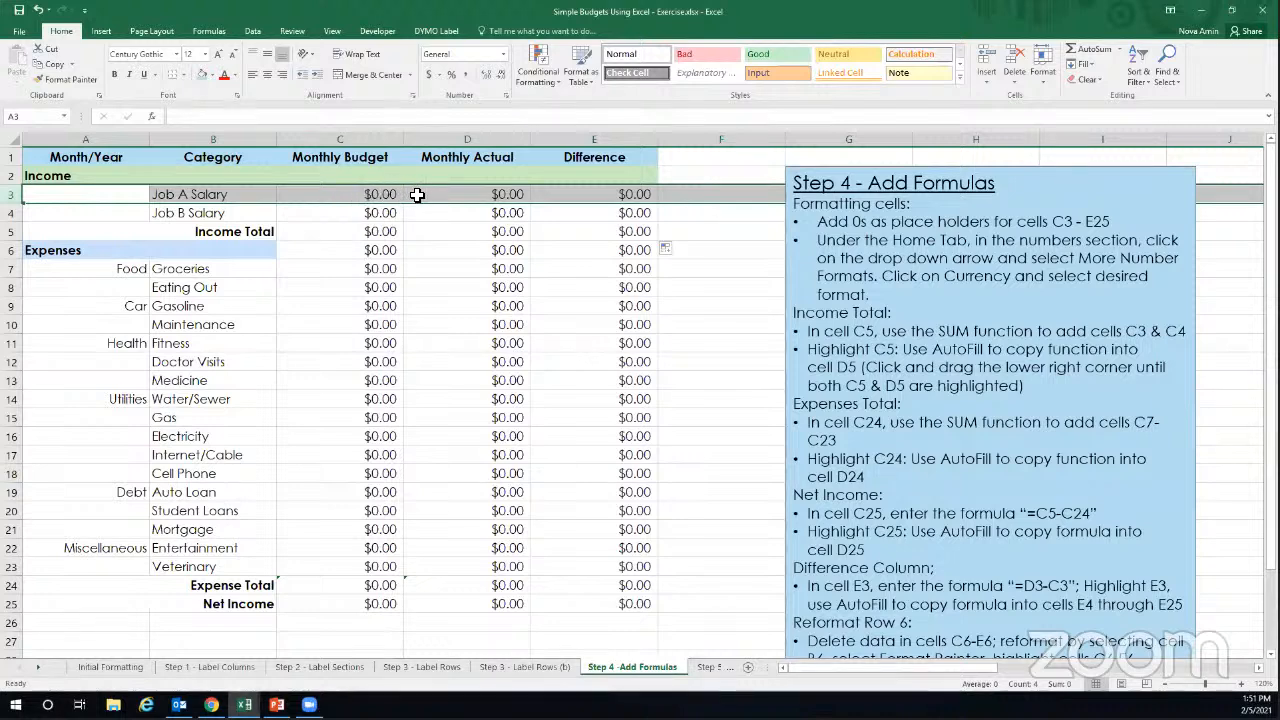
{"action": "left_click", "coordinate": [668, 211]}
{"action": "left_click", "coordinate": [608, 196]}
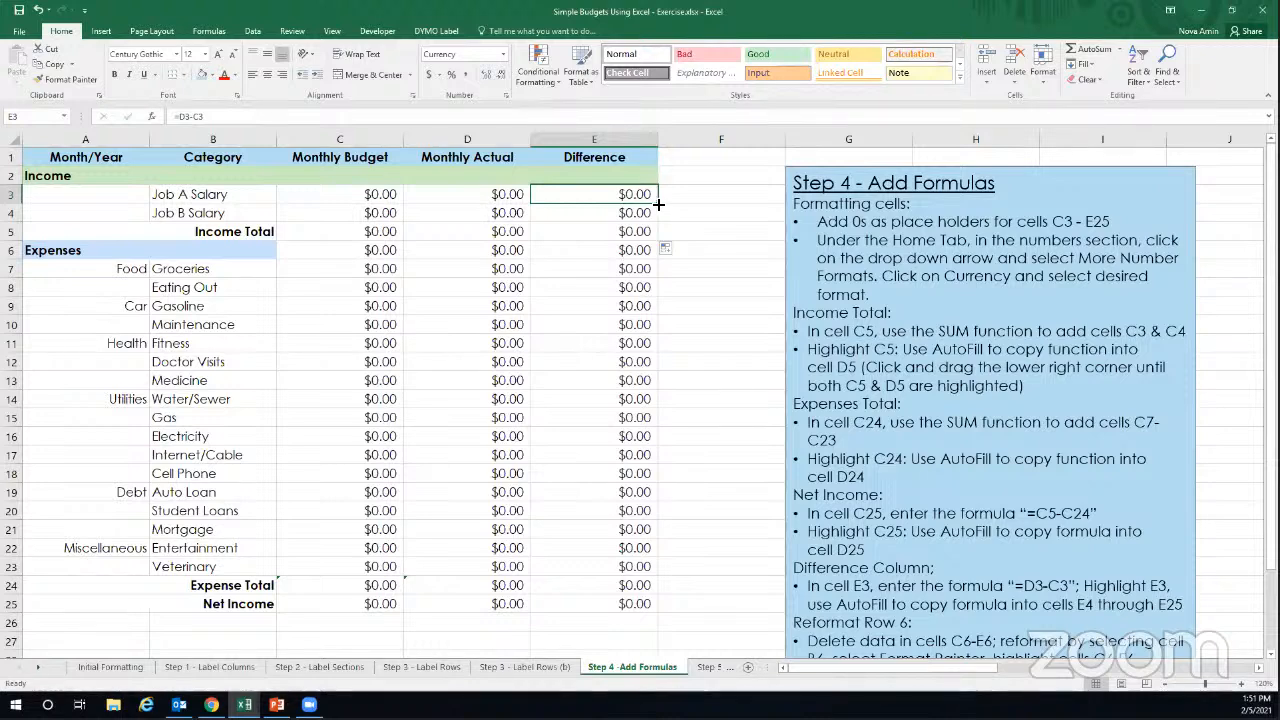
{"action": "left_click_drag", "start_coordinate": [658, 204], "coordinate": [648, 590]}
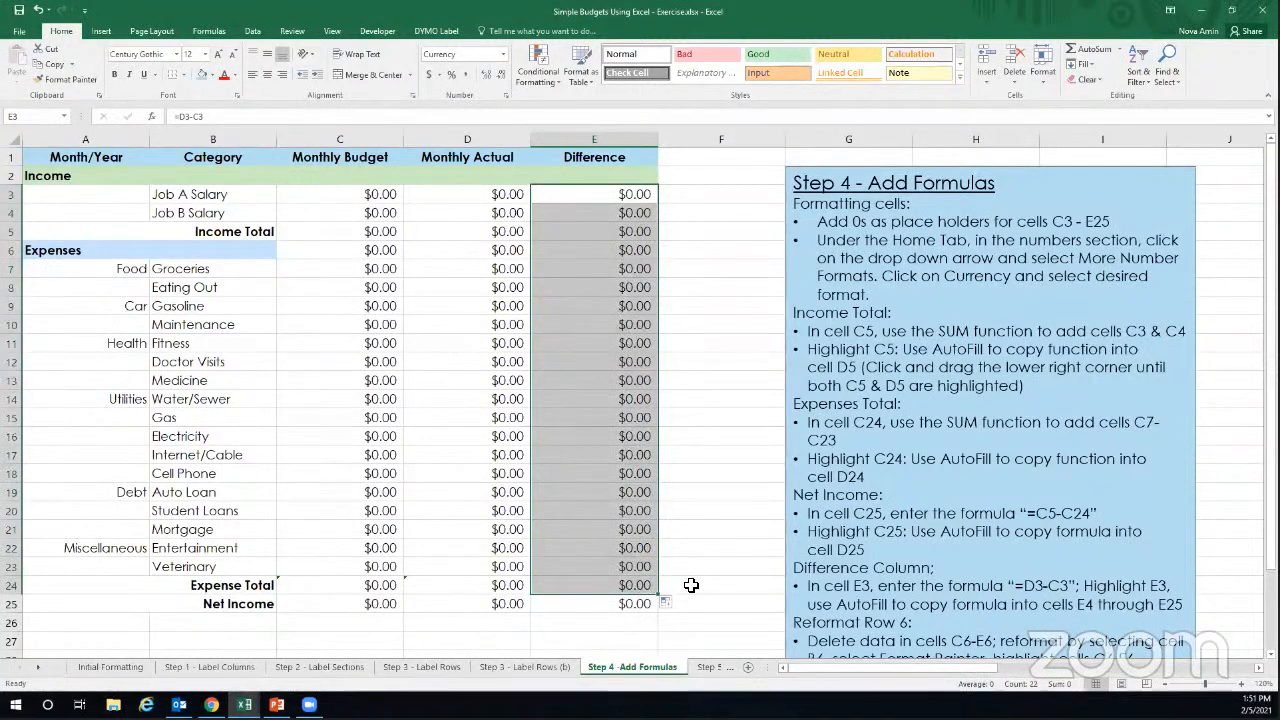
{"action": "left_click", "coordinate": [691, 585]}
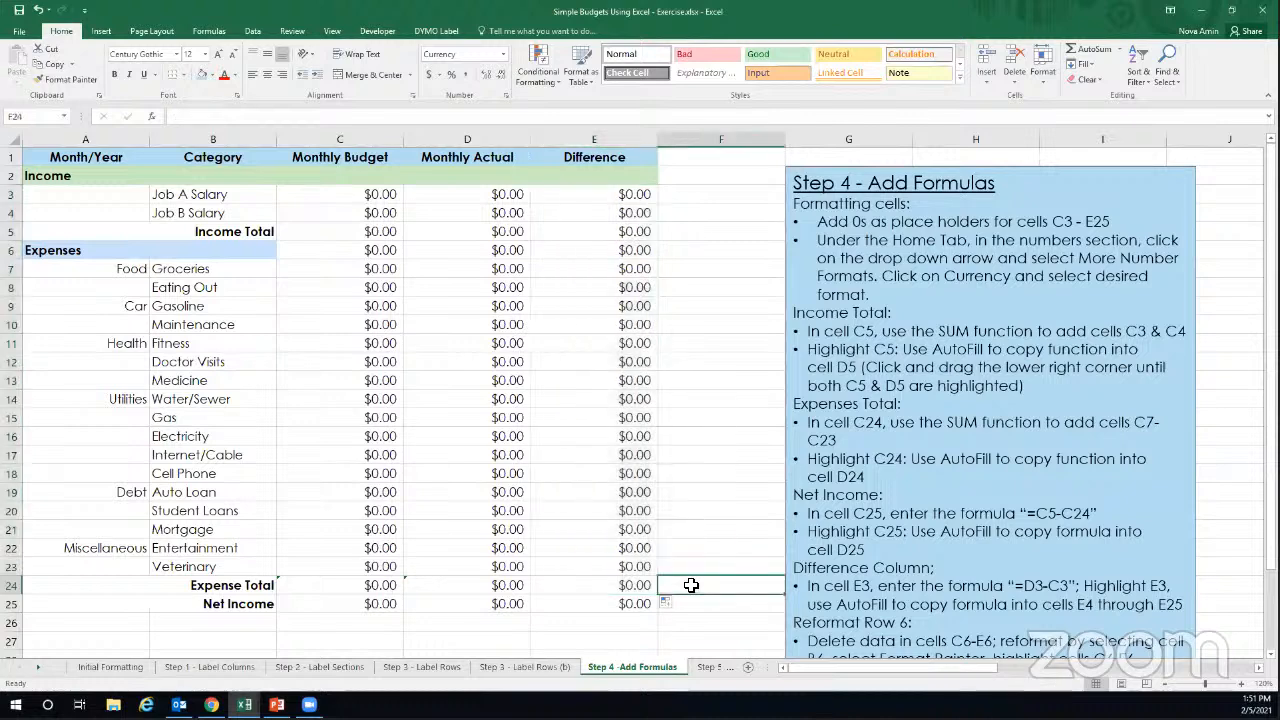
Clear the placeholder value from the Difference column's Net Income cell E25.
{"action": "left_click", "coordinate": [601, 607]}
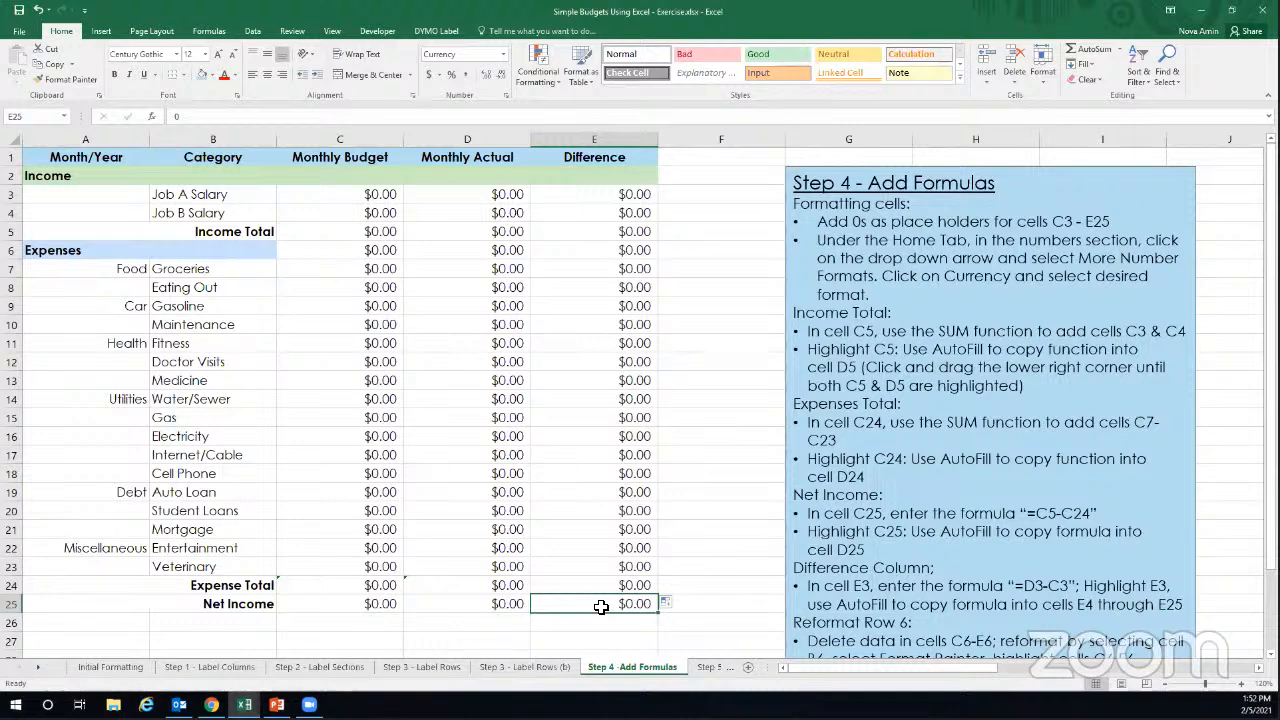
{"action": "key", "text": "Delete"}
{"action": "scroll", "coordinate": [741, 585], "scroll_direction": "down", "scroll_amount": 1}
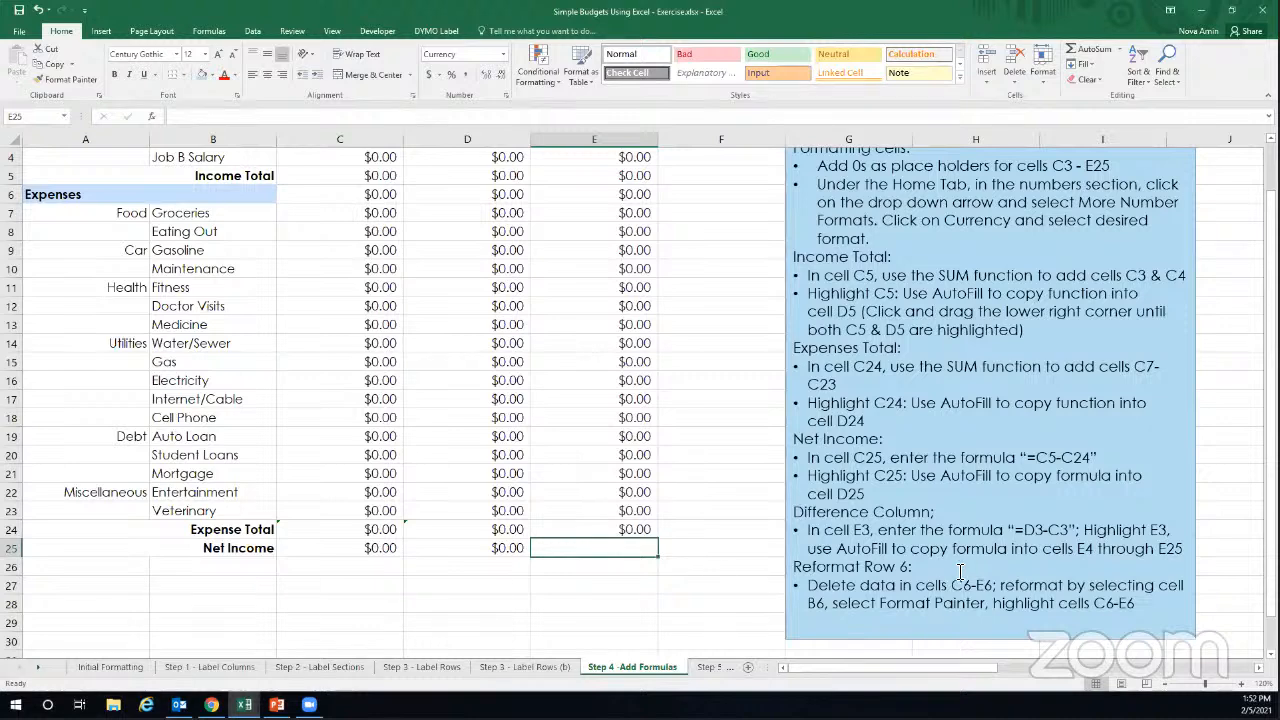
{"action": "scroll", "coordinate": [672, 545], "scroll_direction": "up", "scroll_amount": 1}
Review the copied Difference formulas cell by cell from E21 up to E17.
{"action": "left_click", "coordinate": [612, 529]}
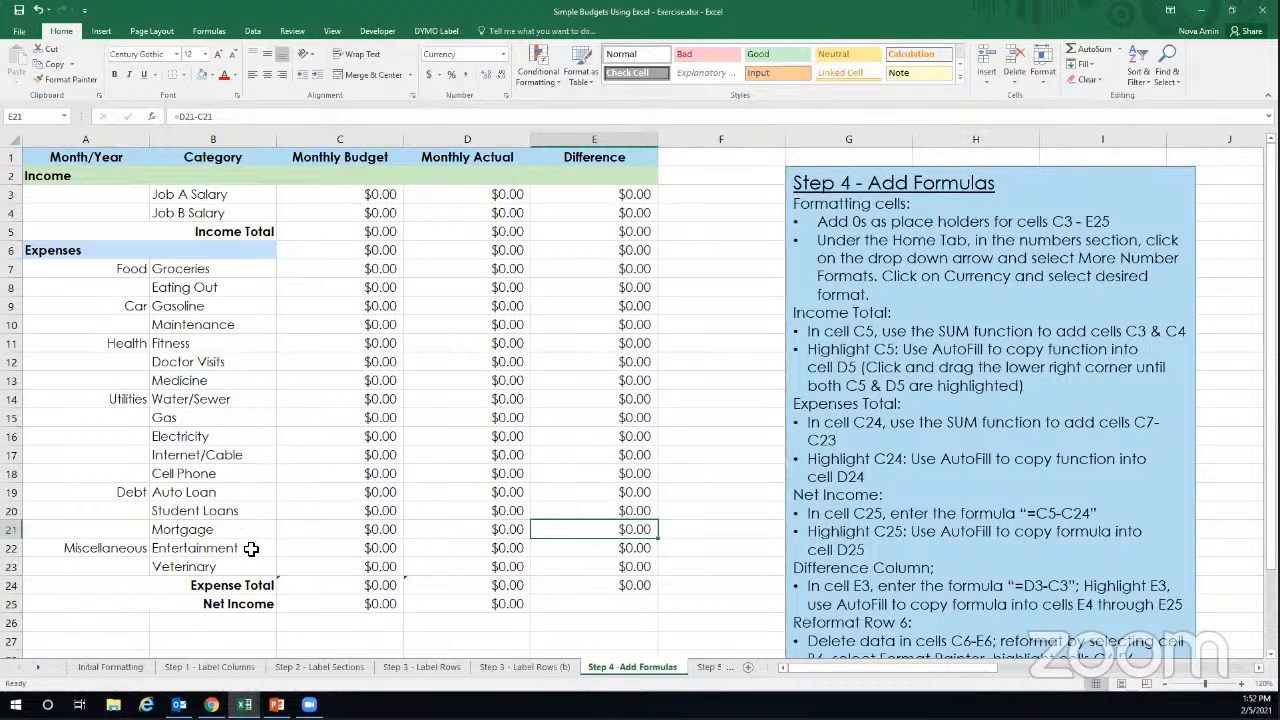
{"action": "left_click", "coordinate": [586, 512]}
{"action": "left_click", "coordinate": [586, 492]}
{"action": "left_click", "coordinate": [585, 471]}
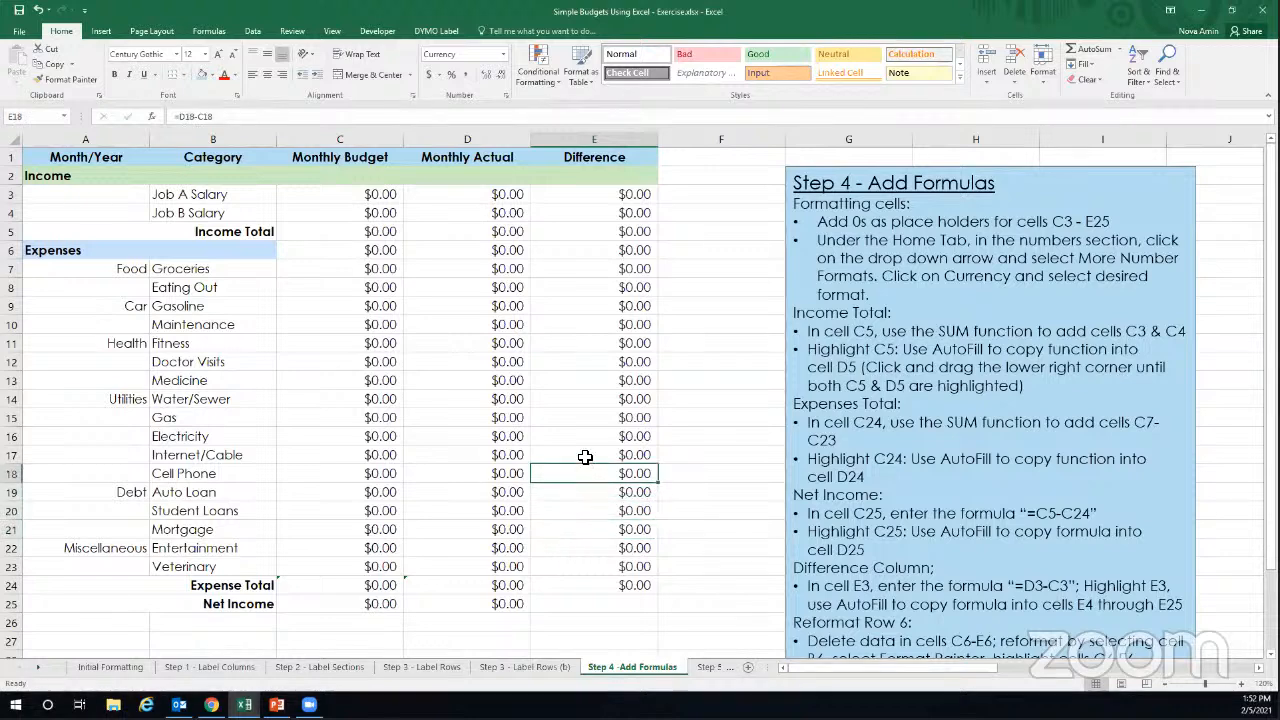
{"action": "left_click", "coordinate": [586, 456]}
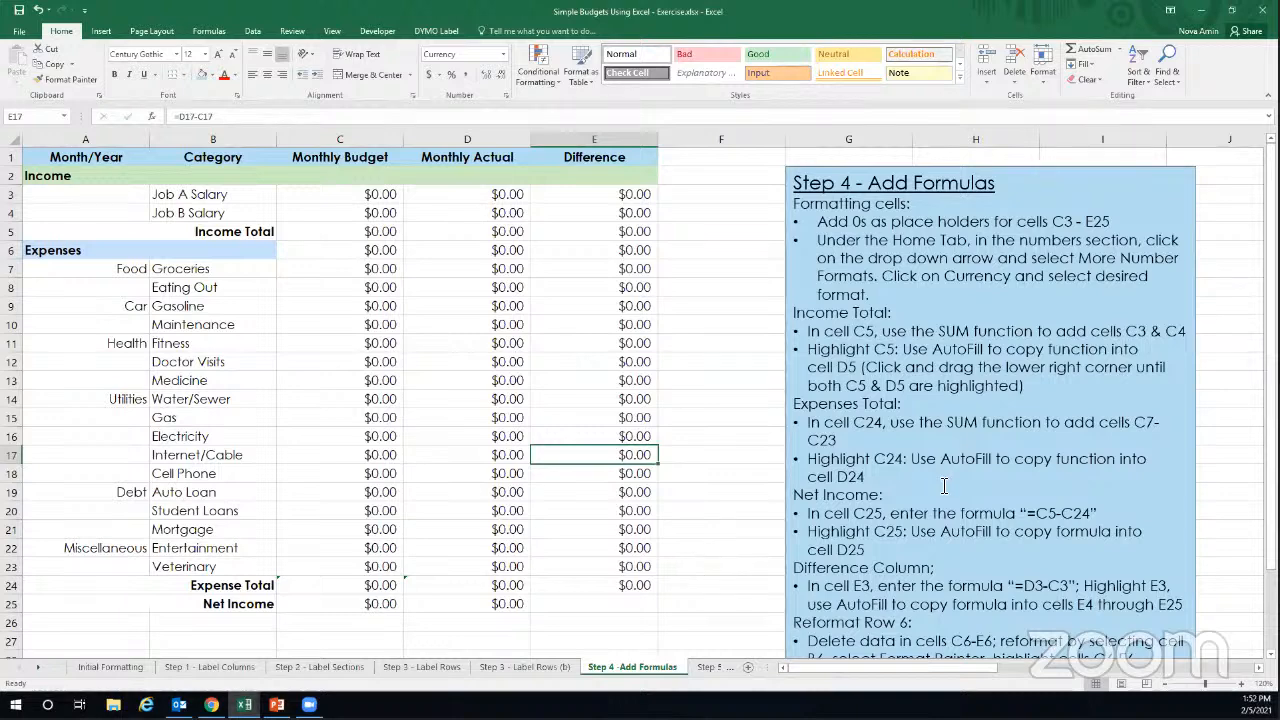
Delete the data in cells C6, D6 and E6 of the Expenses heading row.
{"action": "scroll", "coordinate": [943, 490], "scroll_direction": "down", "scroll_amount": 1}
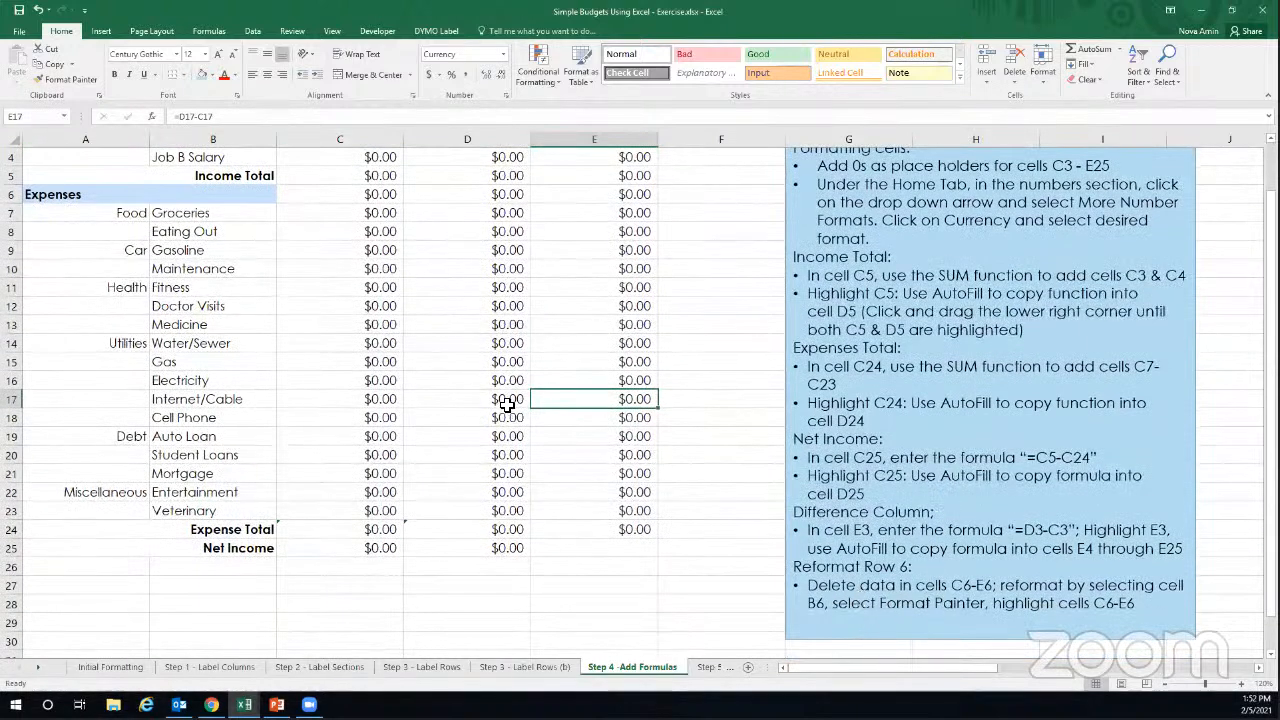
{"action": "scroll", "coordinate": [495, 395], "scroll_direction": "up", "scroll_amount": 1}
{"action": "left_click", "coordinate": [363, 249]}
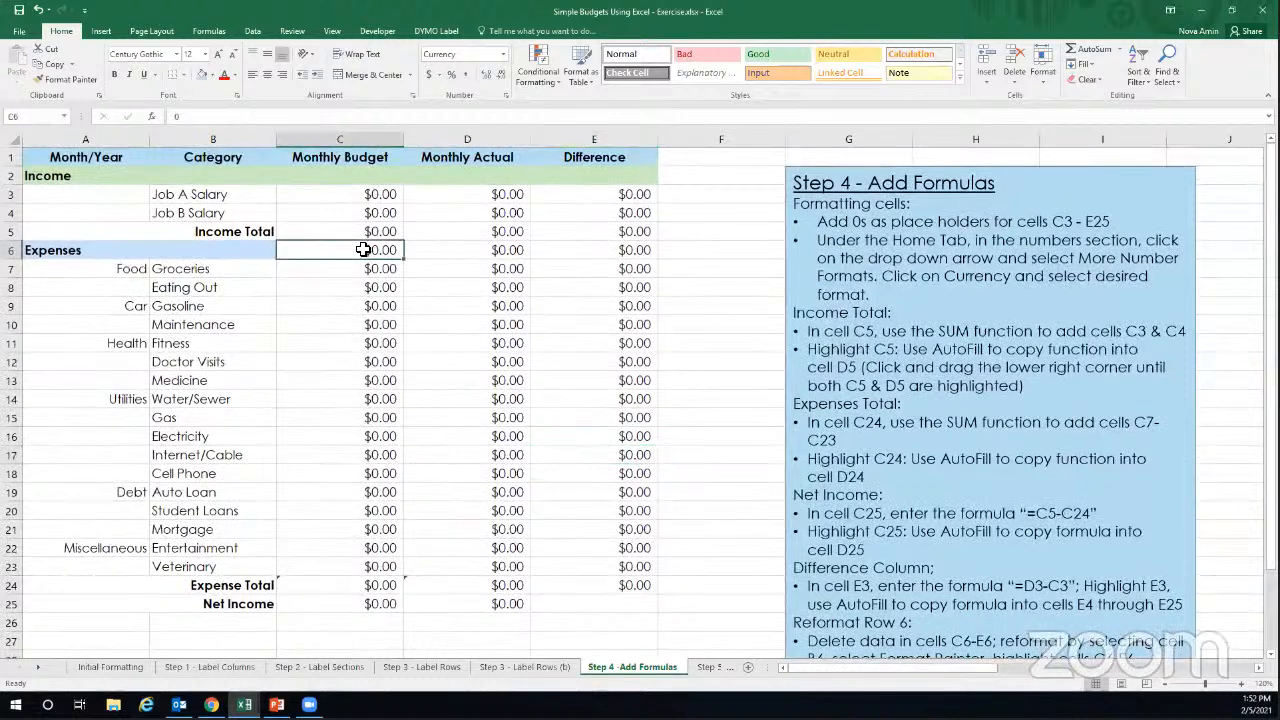
{"action": "key", "text": "Delete"}
{"action": "key", "text": "Right"}
{"action": "key", "text": "Delete"}
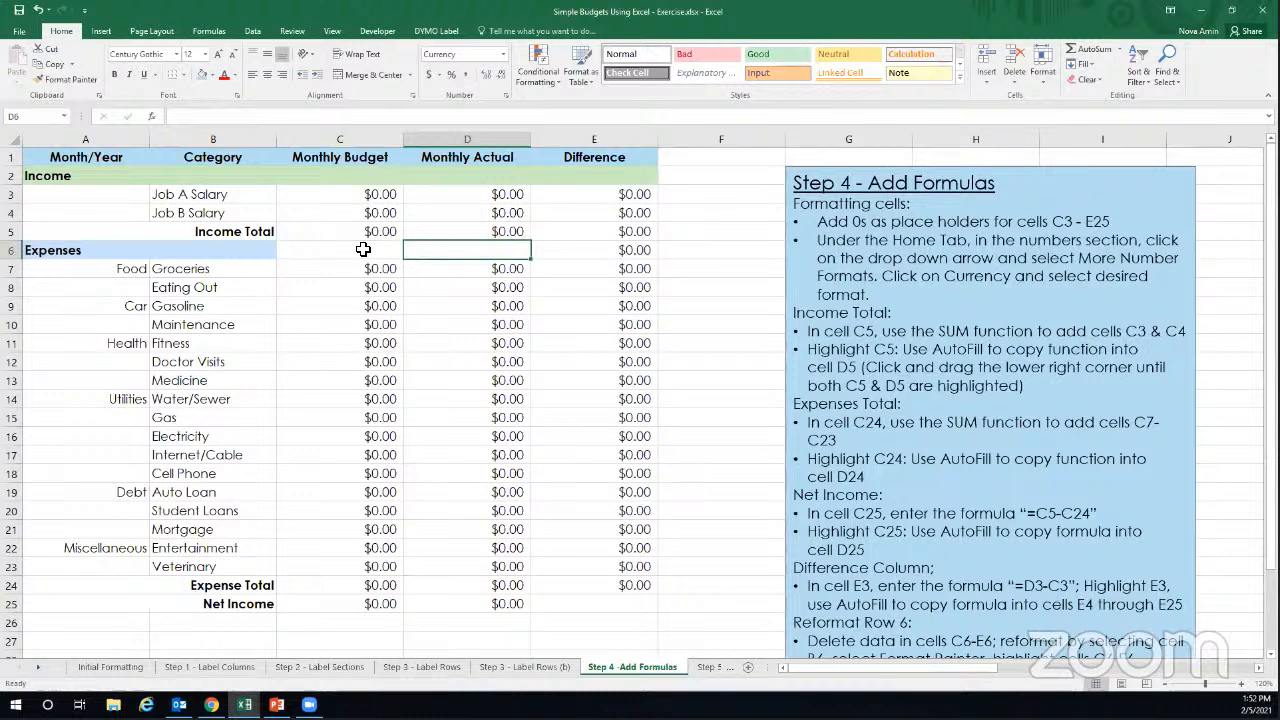
{"action": "key", "text": "Right"}
{"action": "key", "text": "Delete"}
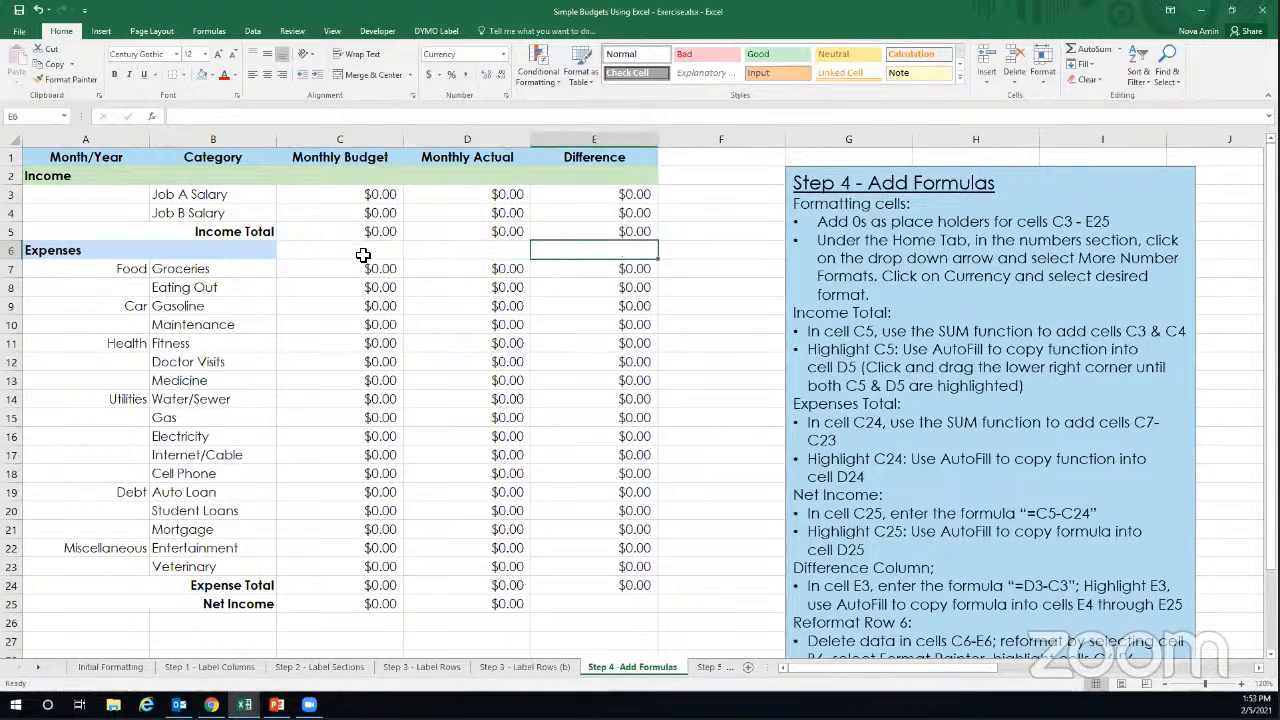
Fill cells C6:E6 with a light blue theme color to match the Expenses heading cells.
{"action": "left_click", "coordinate": [247, 249]}
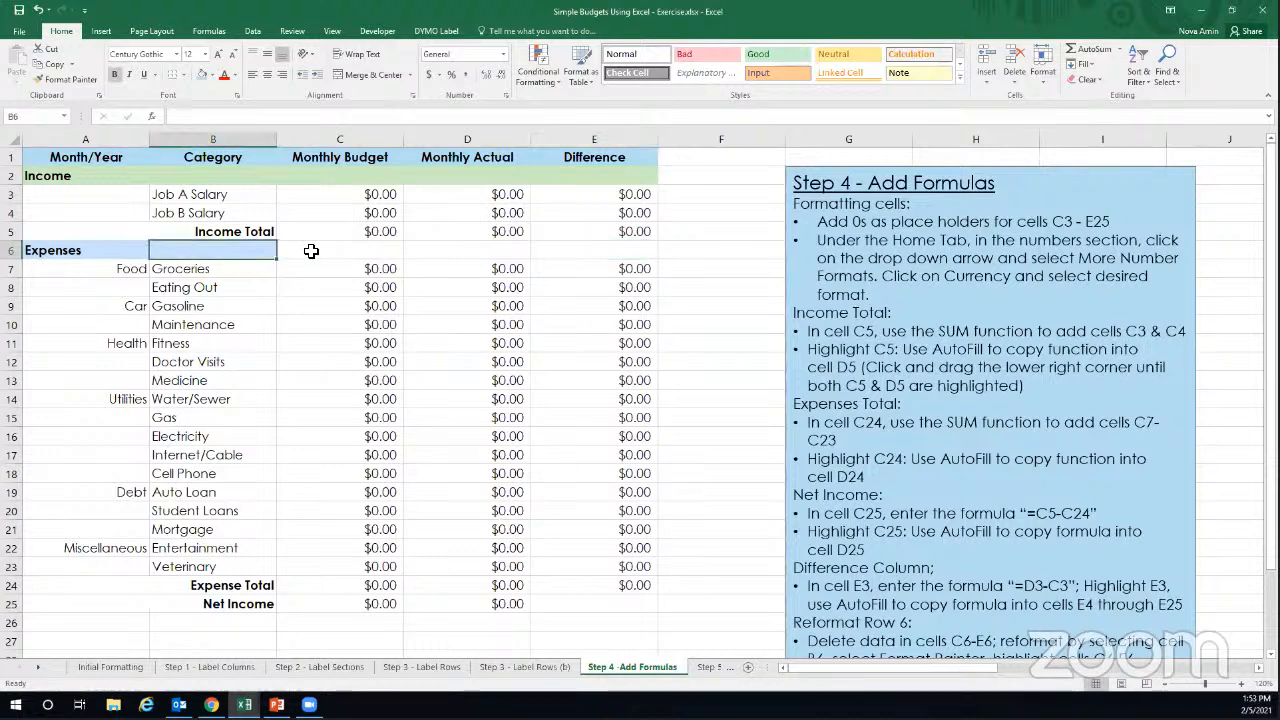
{"action": "left_click_drag", "start_coordinate": [312, 250], "coordinate": [571, 251]}
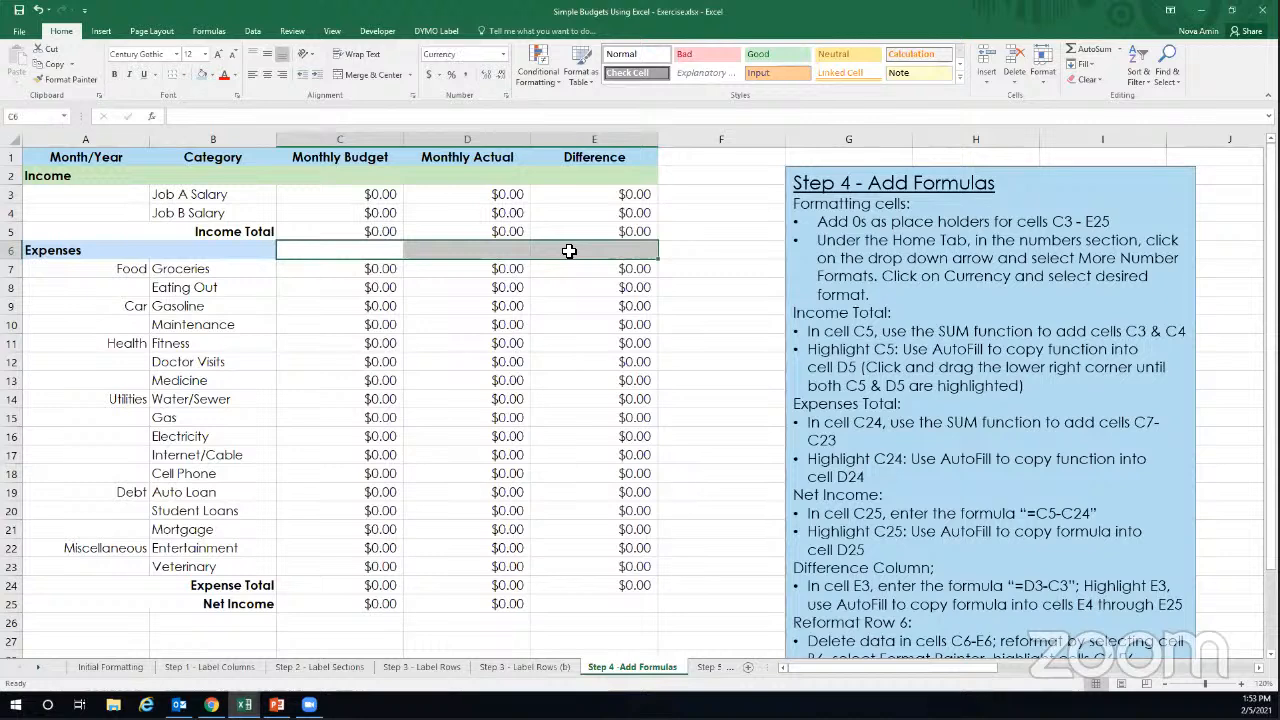
{"action": "left_click", "coordinate": [200, 76]}
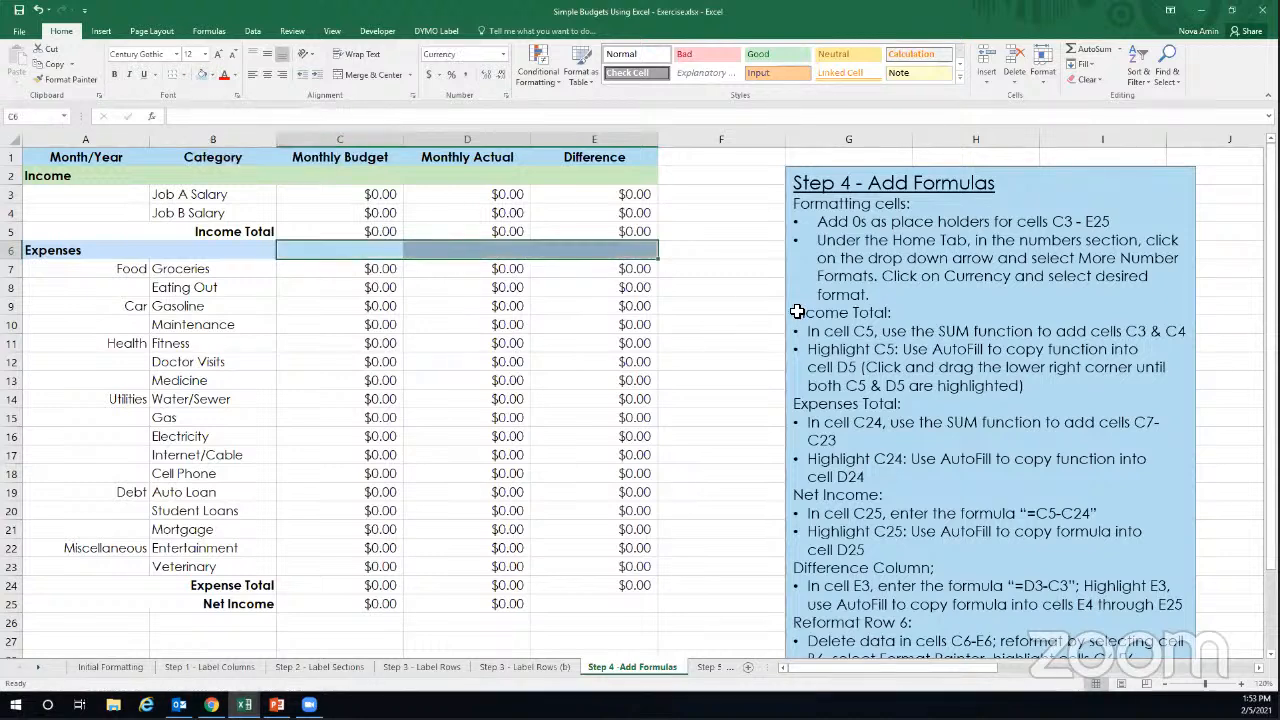
{"action": "left_click", "coordinate": [211, 76]}
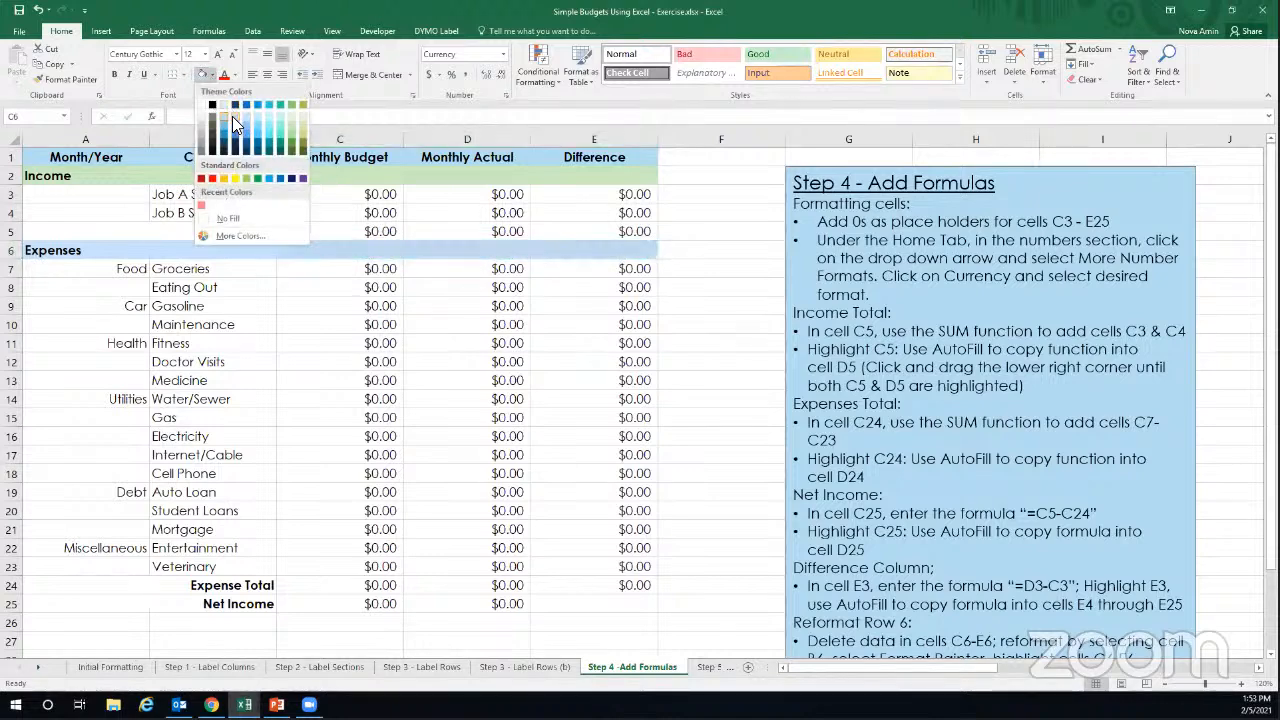
{"action": "left_click", "coordinate": [232, 116]}
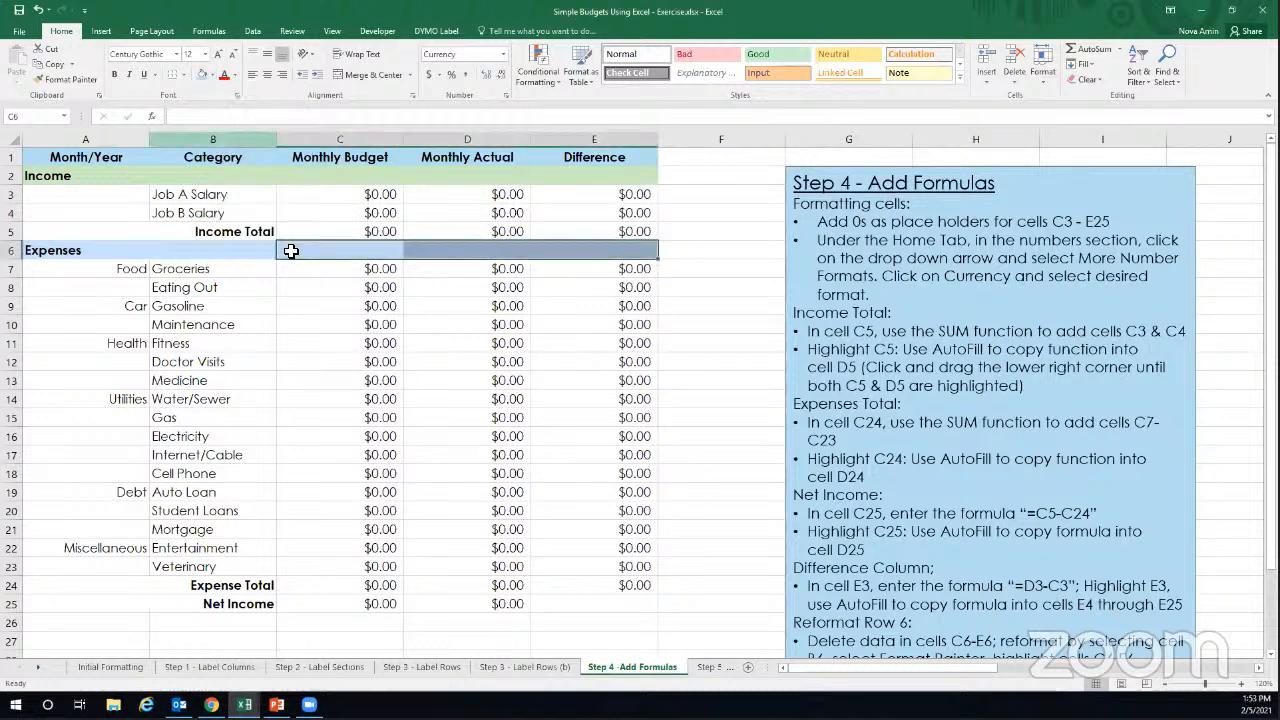
{"action": "left_click", "coordinate": [310, 270]}
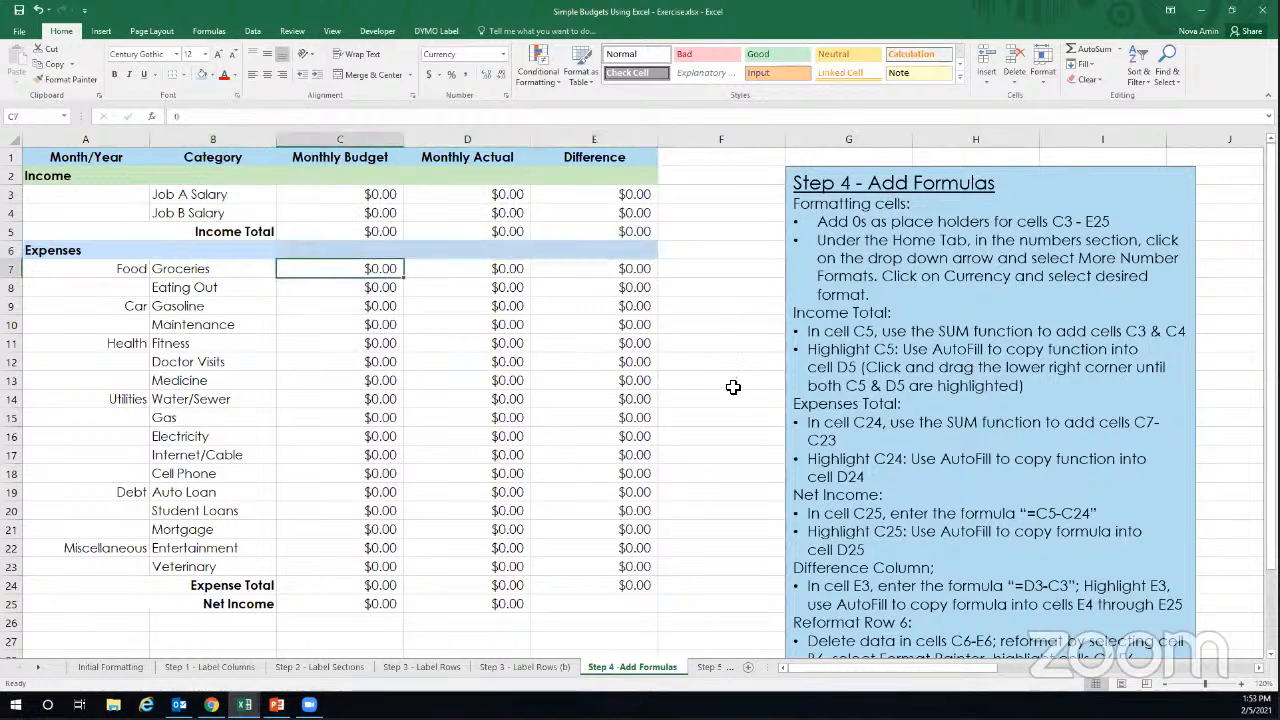
Recheck the Step 4 instructions and switch to the Step 5 -Format Spreadsheet worksheet.
{"action": "scroll", "coordinate": [800, 393], "scroll_direction": "down", "scroll_amount": 1}
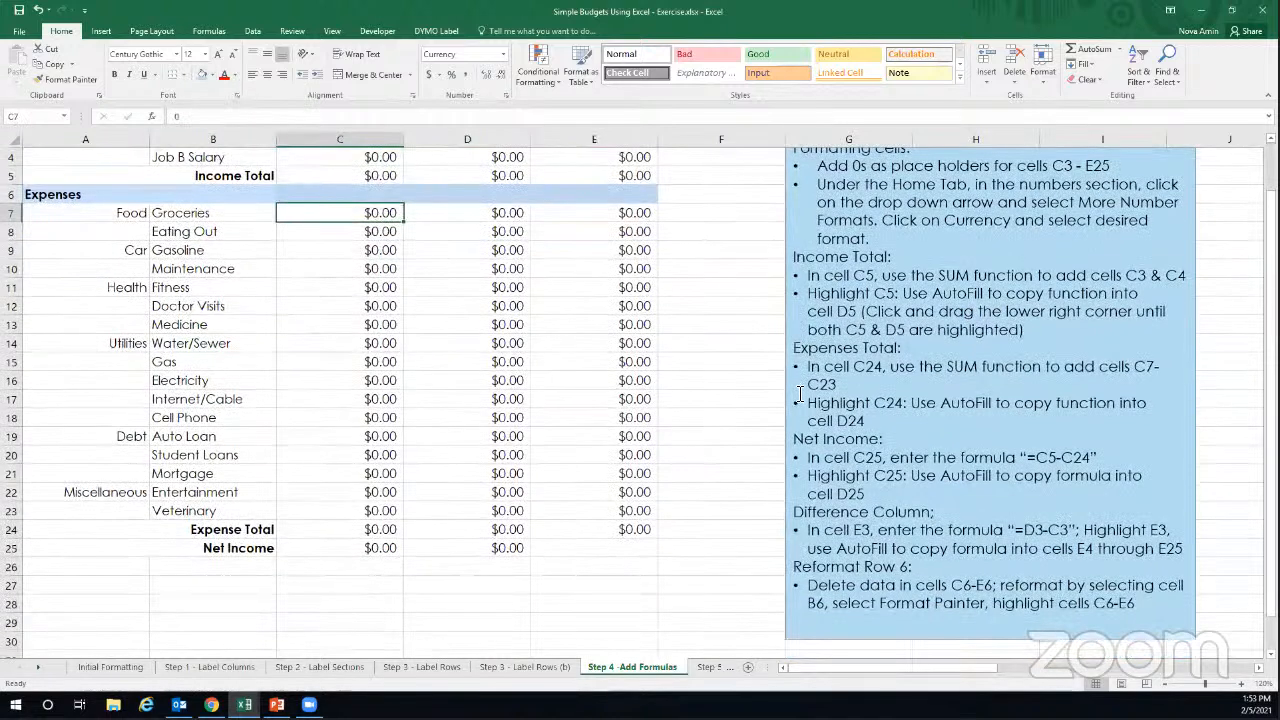
{"action": "scroll", "coordinate": [800, 393], "scroll_direction": "up", "scroll_amount": 1}
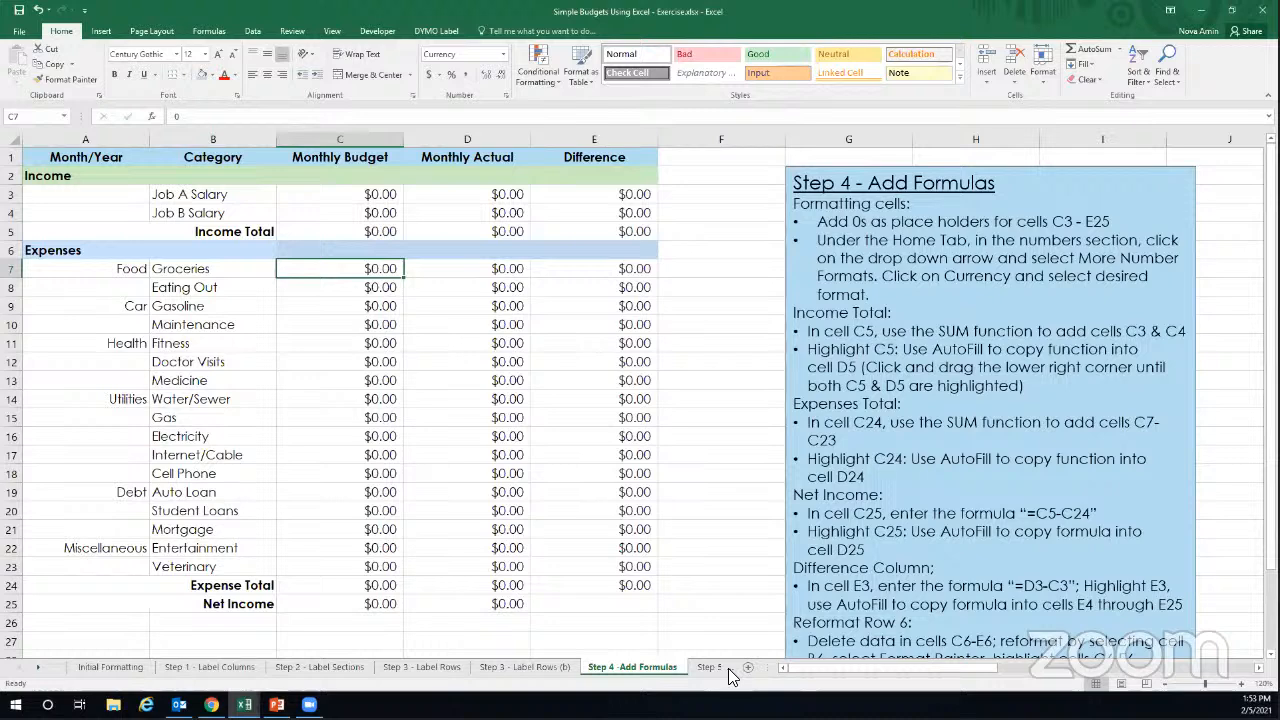
{"action": "left_click", "coordinate": [726, 667]}
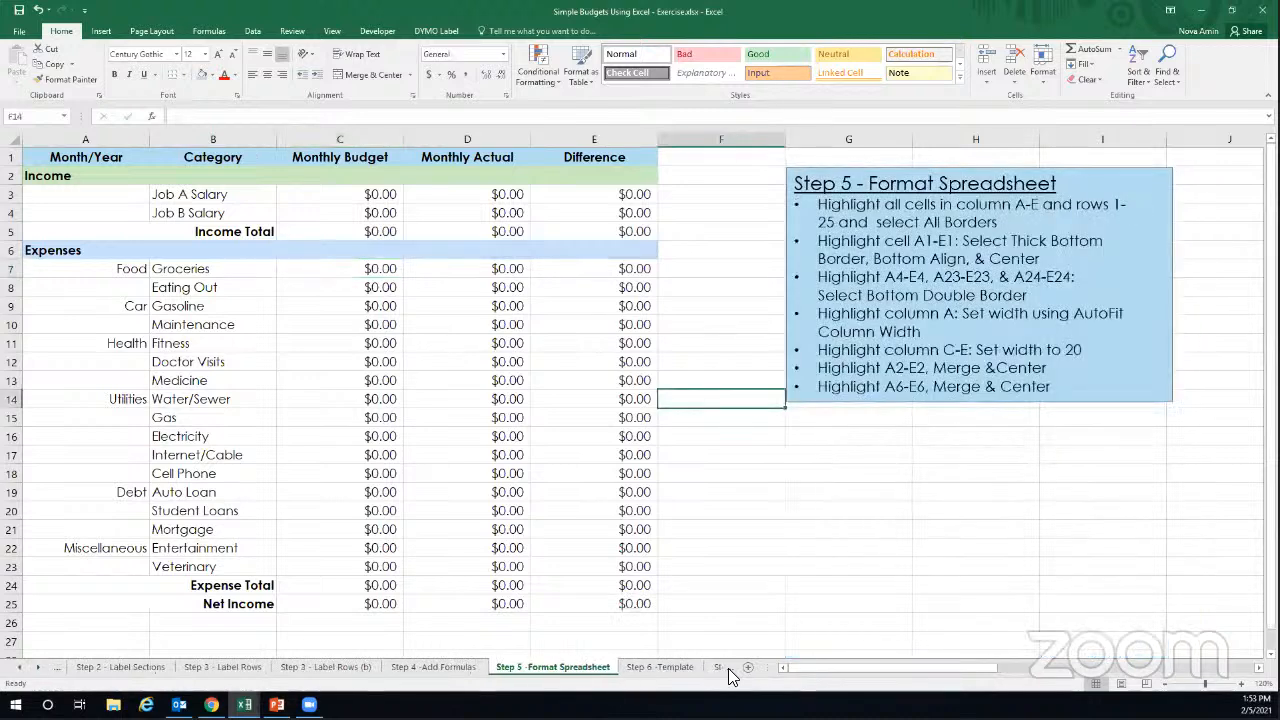
{"action": "left_click", "coordinate": [729, 668]}
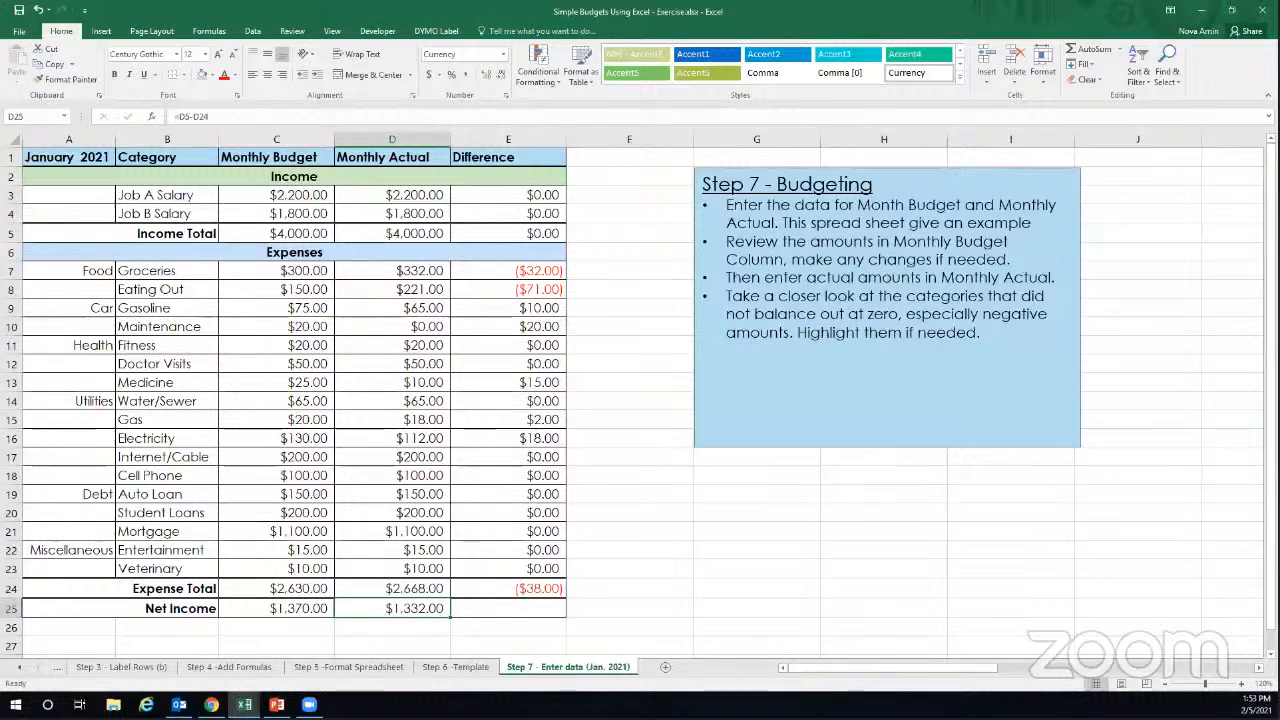
{"action": "left_click", "coordinate": [307, 668]}
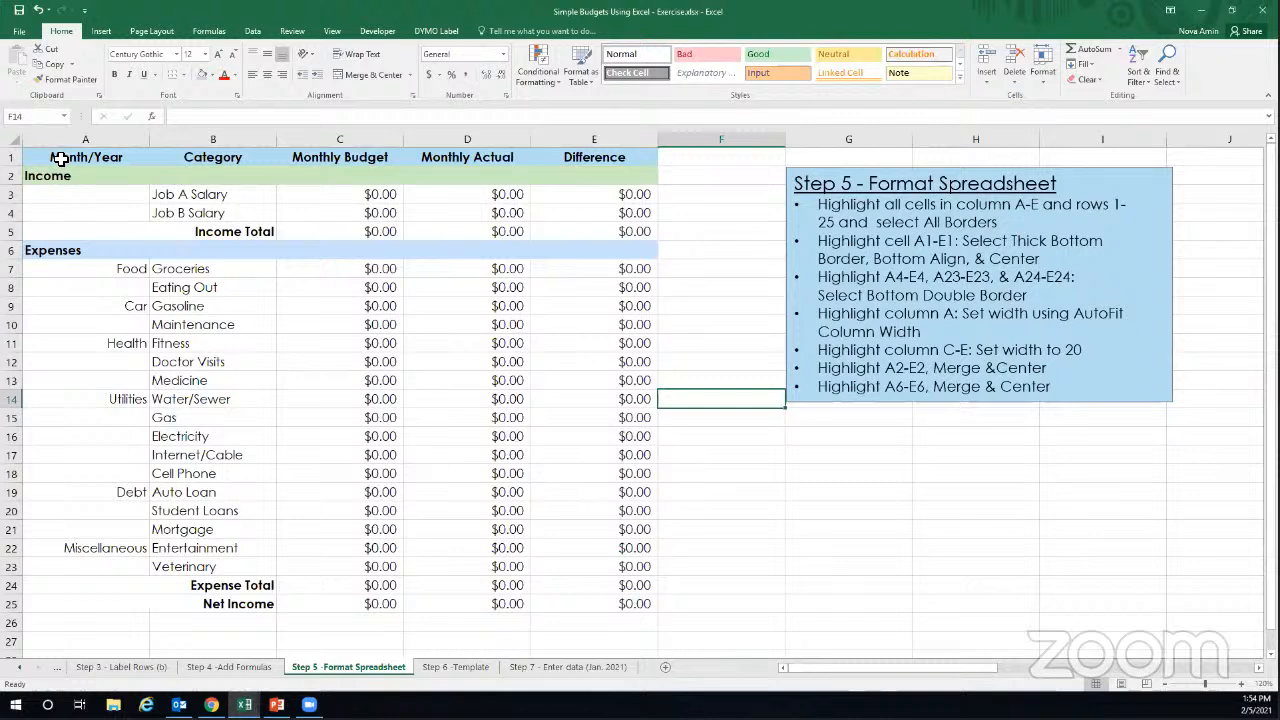
Apply All Borders to the whole budget table, cells A1:E25.
{"action": "left_click_drag", "start_coordinate": [60, 158], "coordinate": [570, 159]}
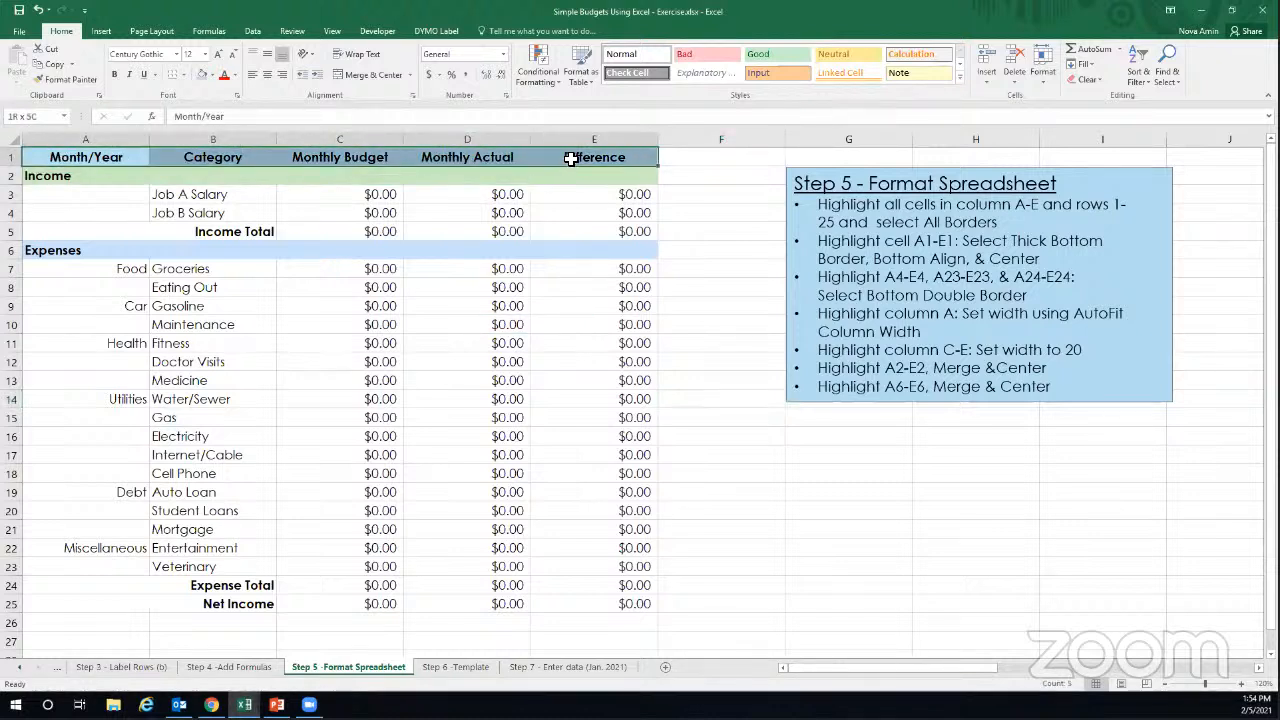
{"action": "left_click_drag", "start_coordinate": [570, 159], "coordinate": [570, 159]}
{"action": "left_click_drag", "start_coordinate": [570, 159], "coordinate": [633, 603]}
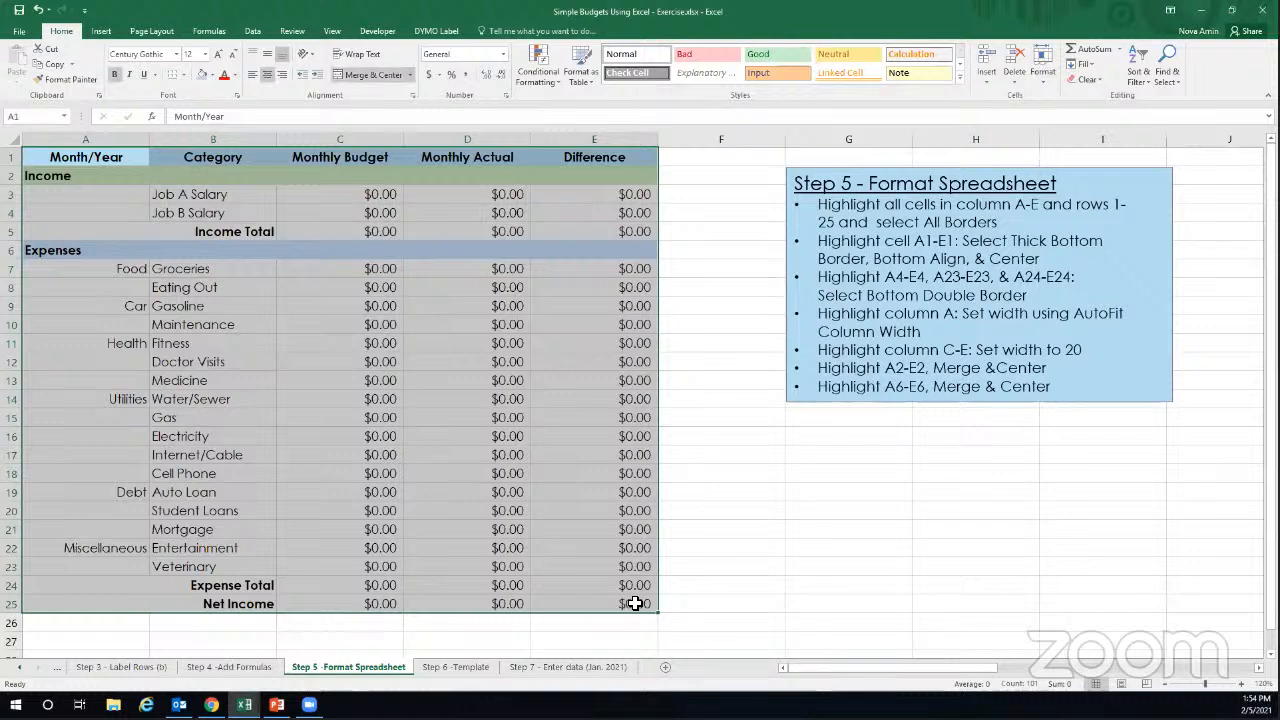
{"action": "left_click", "coordinate": [184, 76]}
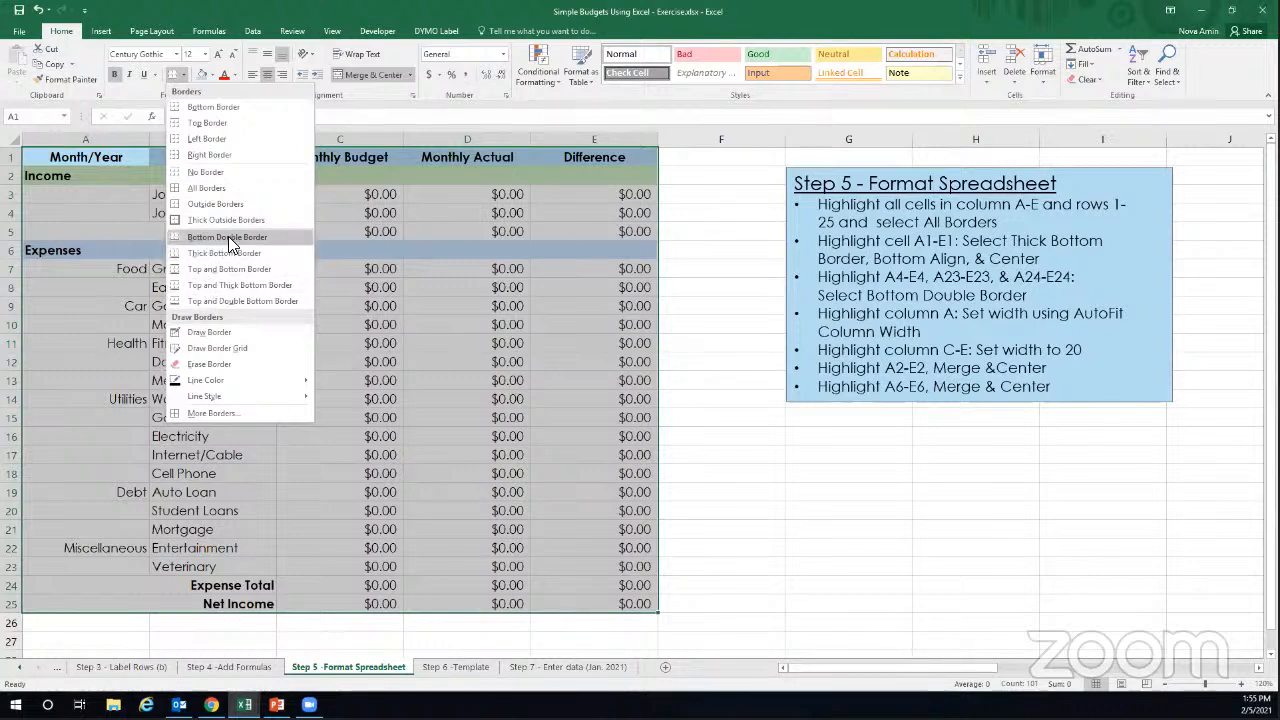
{"action": "left_click", "coordinate": [210, 188]}
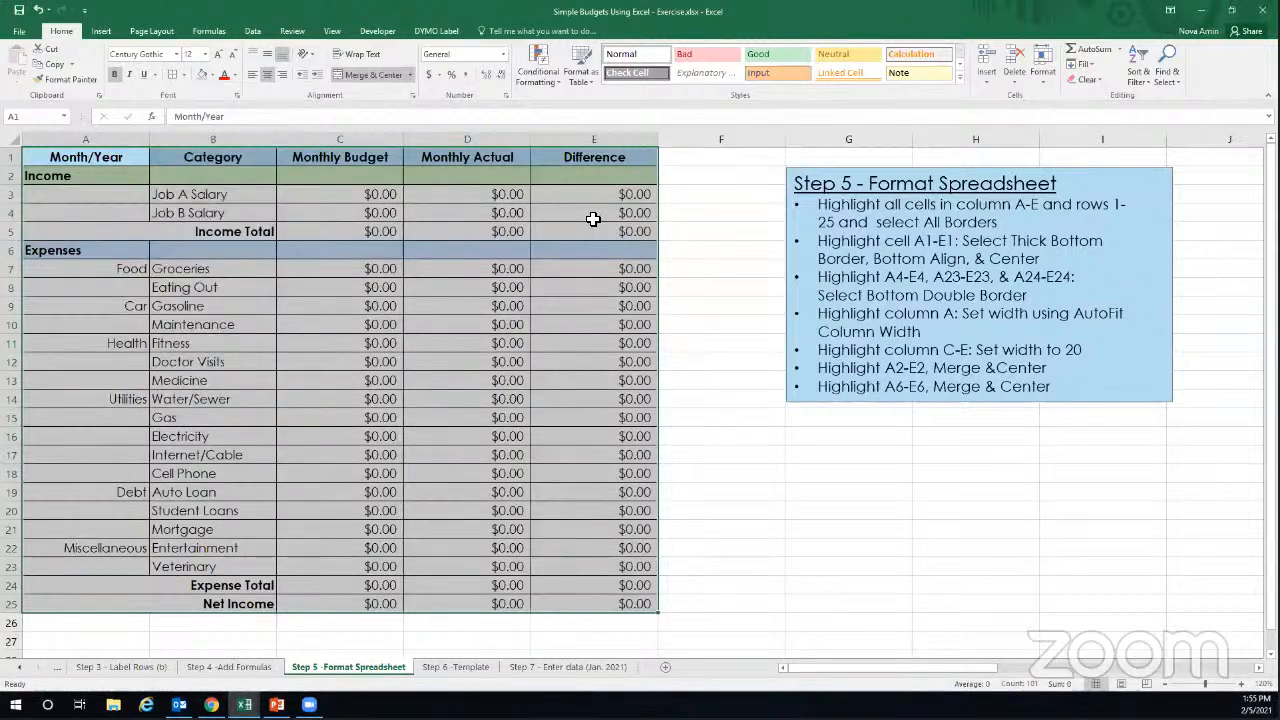
{"action": "left_click", "coordinate": [679, 201]}
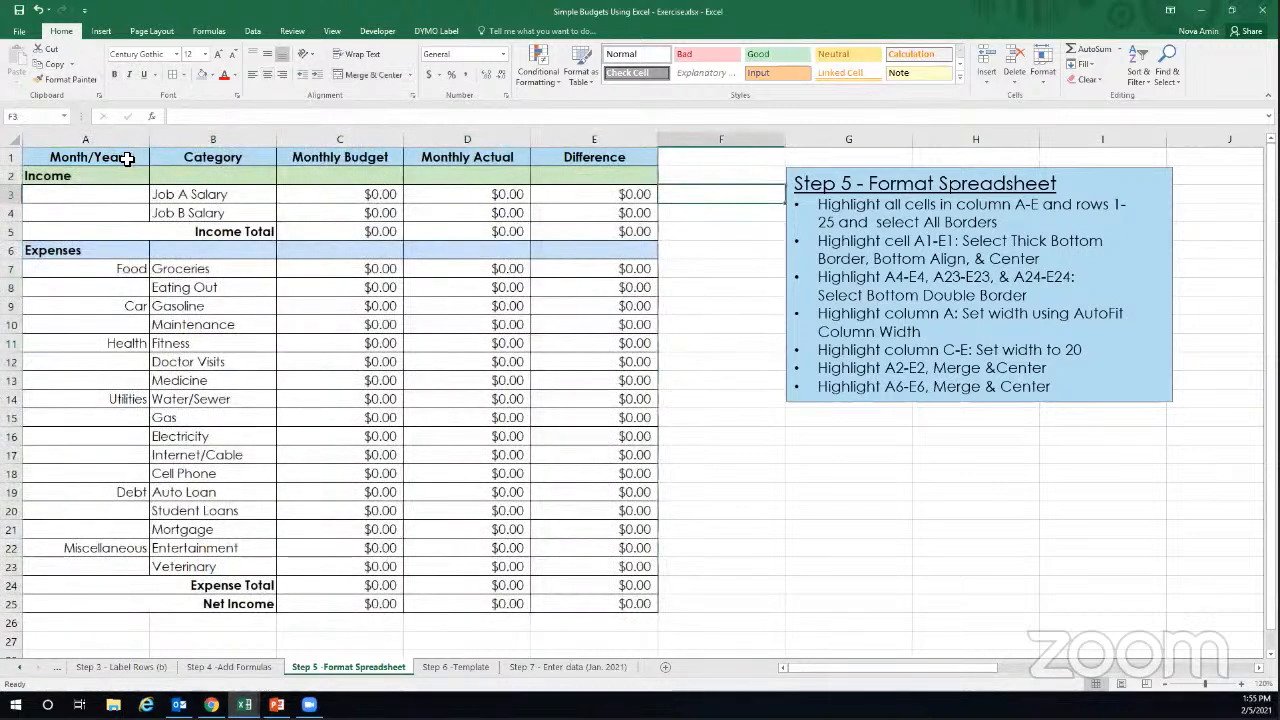
Add a Thick Bottom Border to header cells A1:E1 and toggle their Center alignment.
{"action": "left_click_drag", "start_coordinate": [107, 157], "coordinate": [545, 161]}
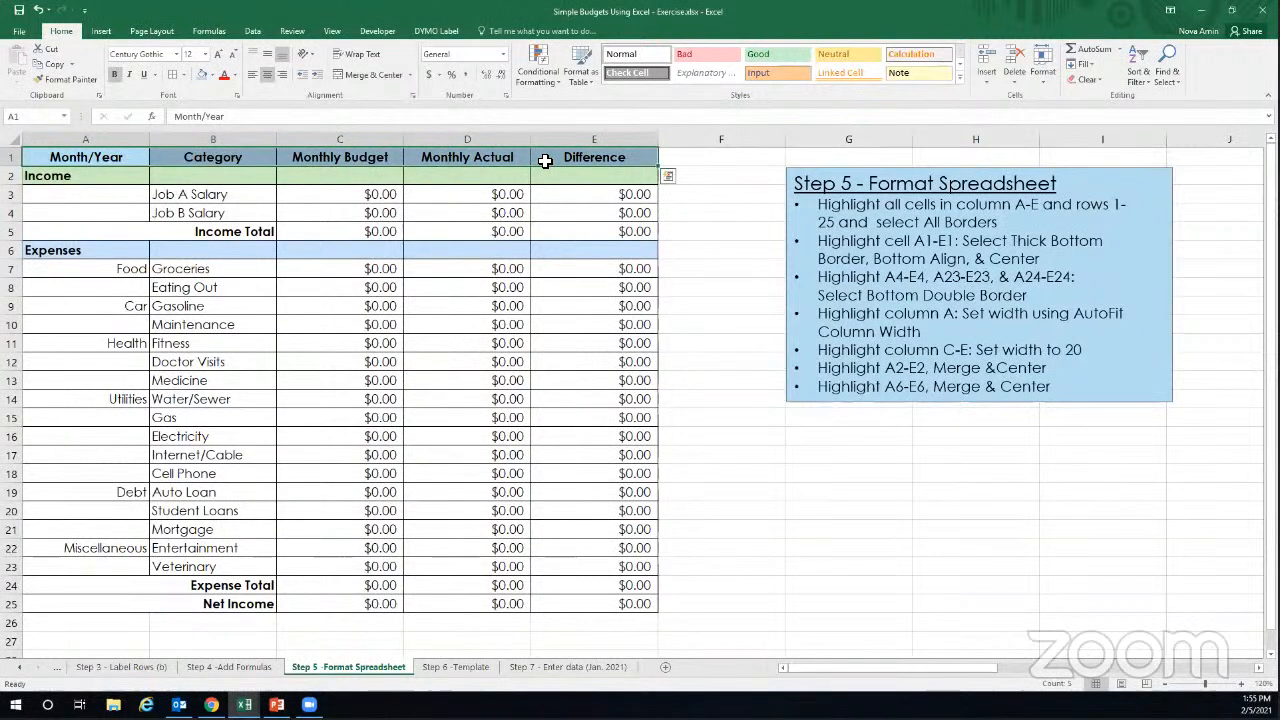
{"action": "left_click", "coordinate": [184, 74]}
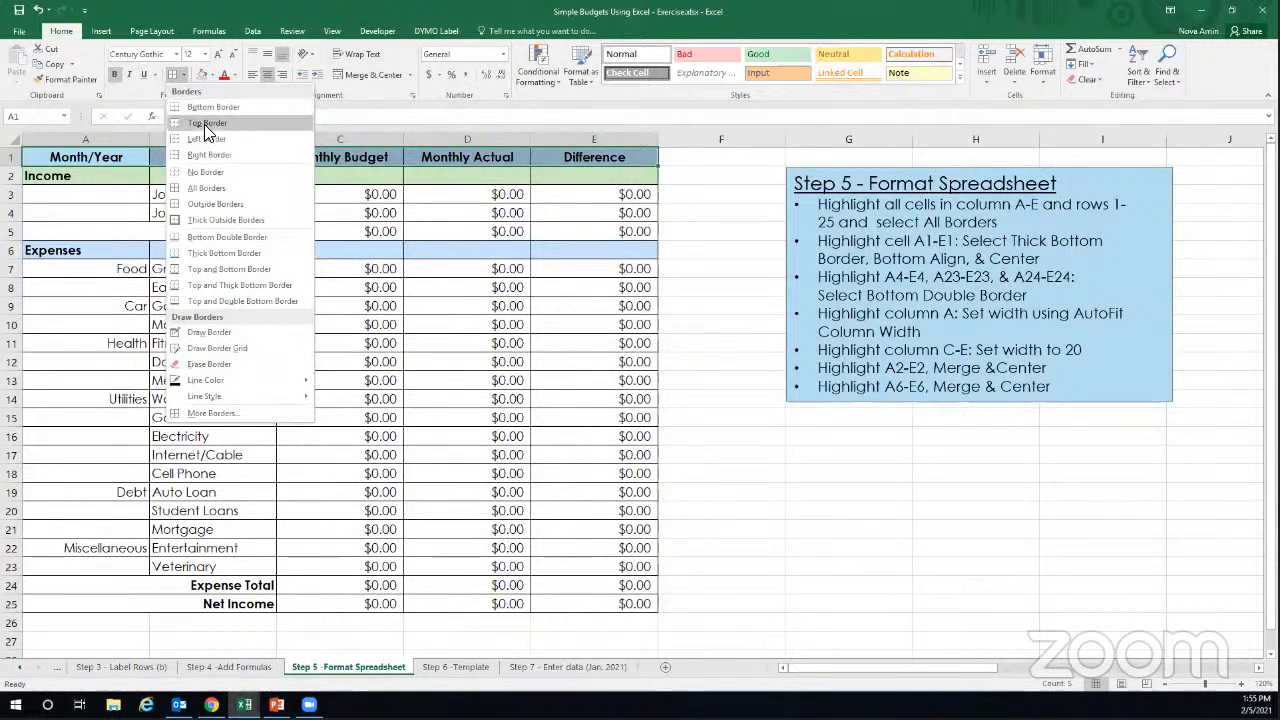
{"action": "left_click", "coordinate": [226, 254]}
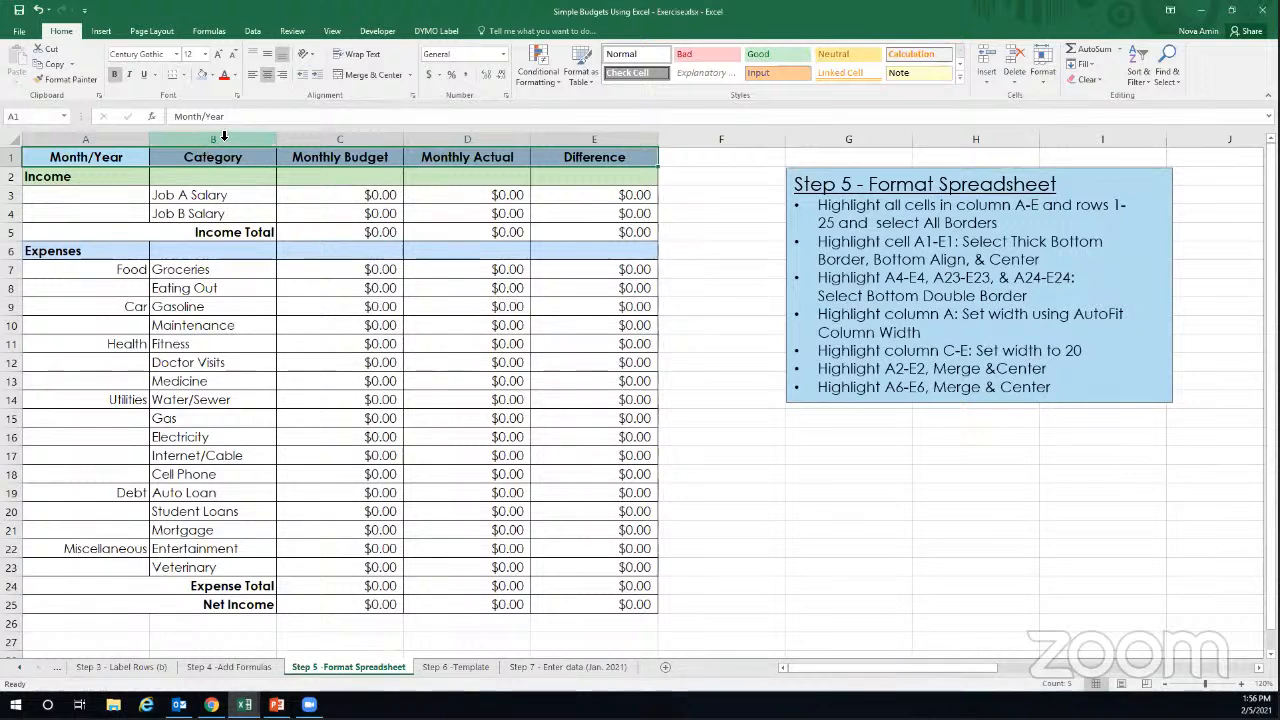
{"action": "left_click", "coordinate": [268, 83]}
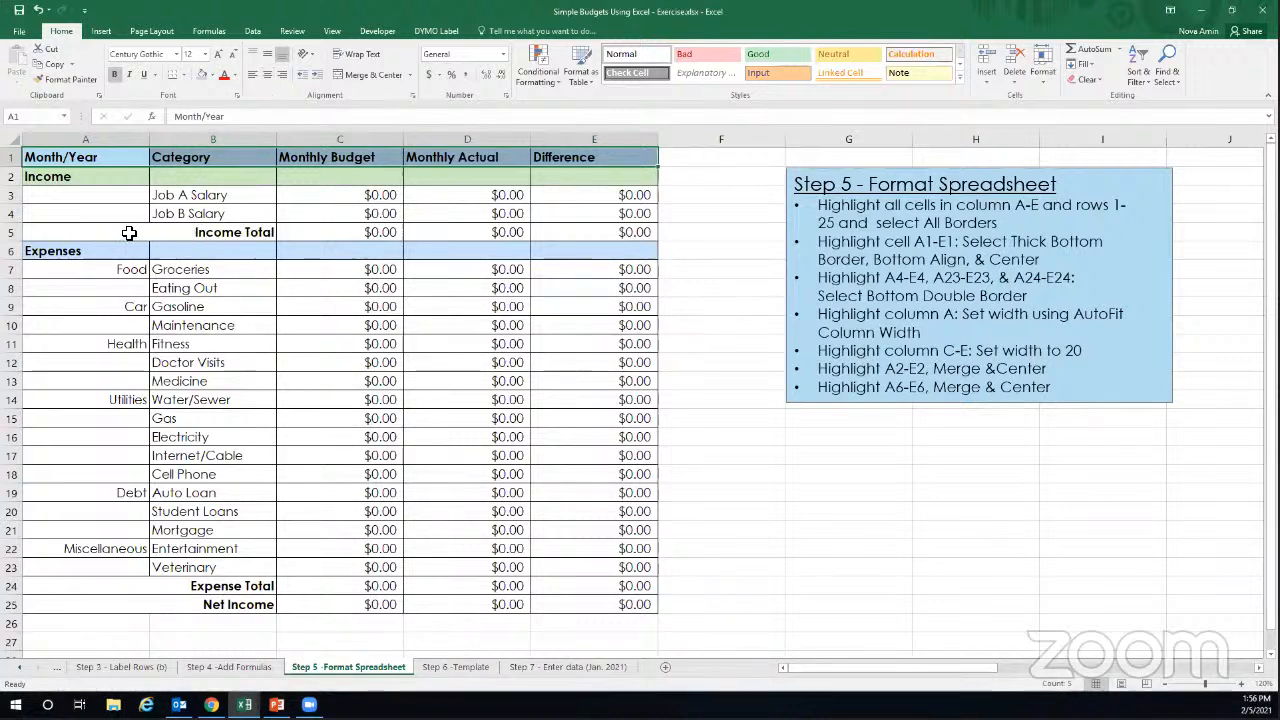
Add a Bottom Double Border to the Job B Salary row, cells A4:E4.
{"action": "left_click_drag", "start_coordinate": [91, 213], "coordinate": [559, 219]}
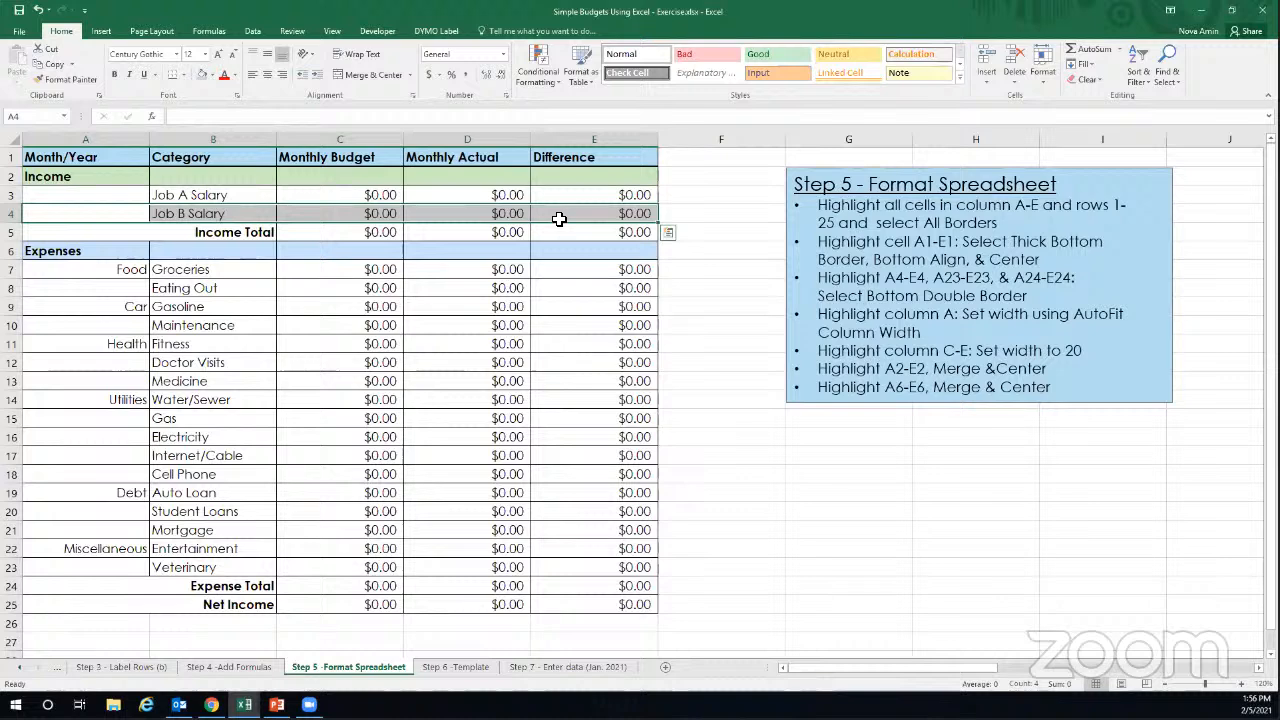
{"action": "left_click", "coordinate": [183, 81]}
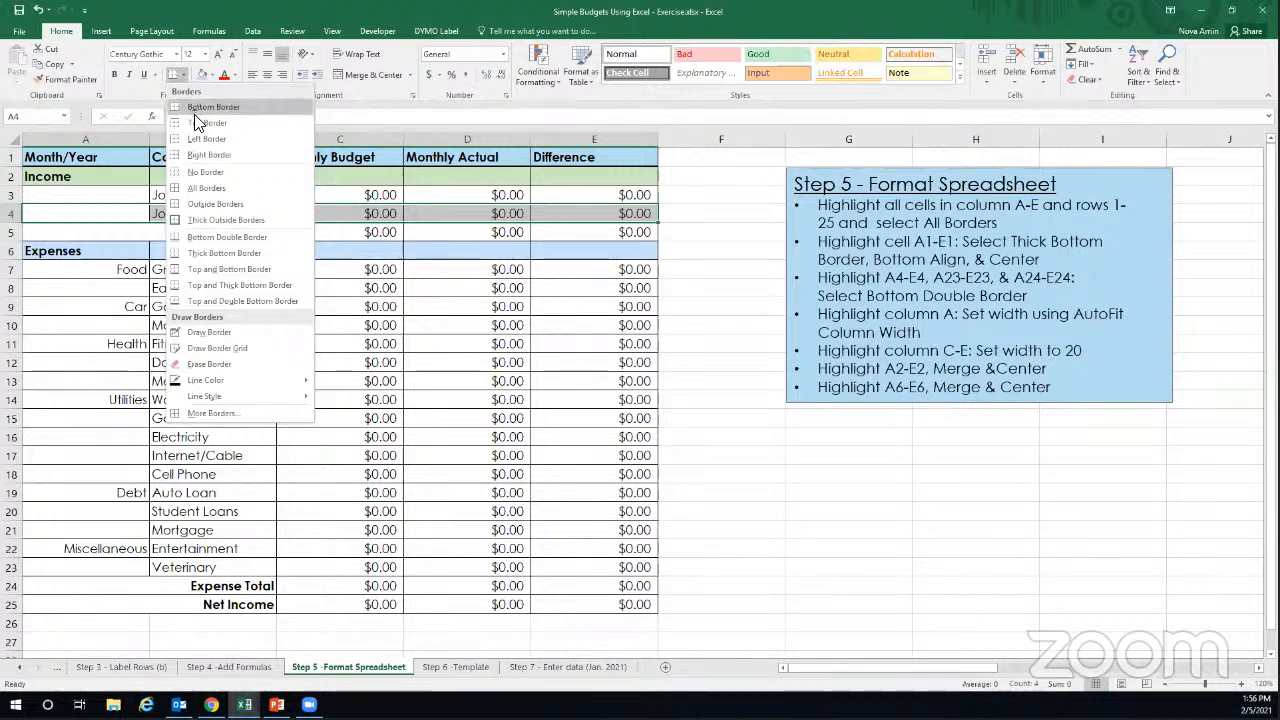
{"action": "left_click", "coordinate": [228, 236]}
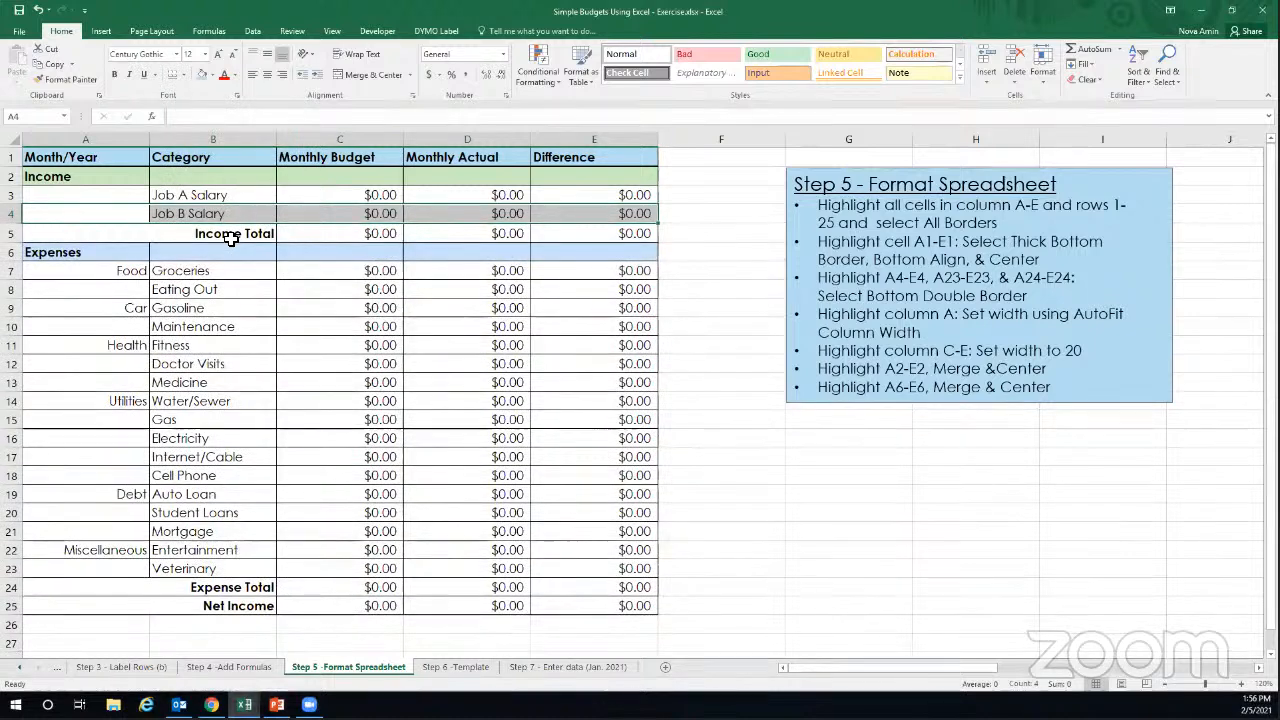
{"action": "left_click", "coordinate": [120, 233]}
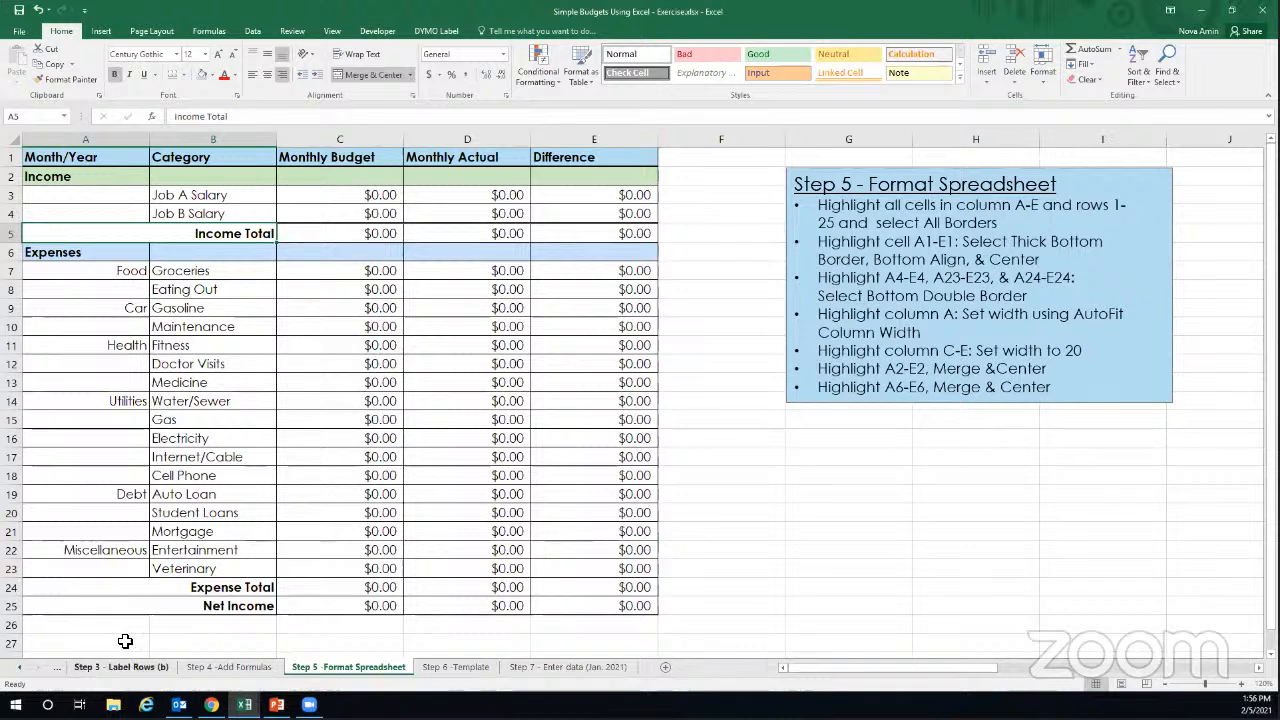
Add a Bottom Double Border to the Expense Total row, cells A24:E24.
{"action": "left_click", "coordinate": [208, 586]}
{"action": "left_click_drag", "start_coordinate": [208, 586], "coordinate": [551, 586]}
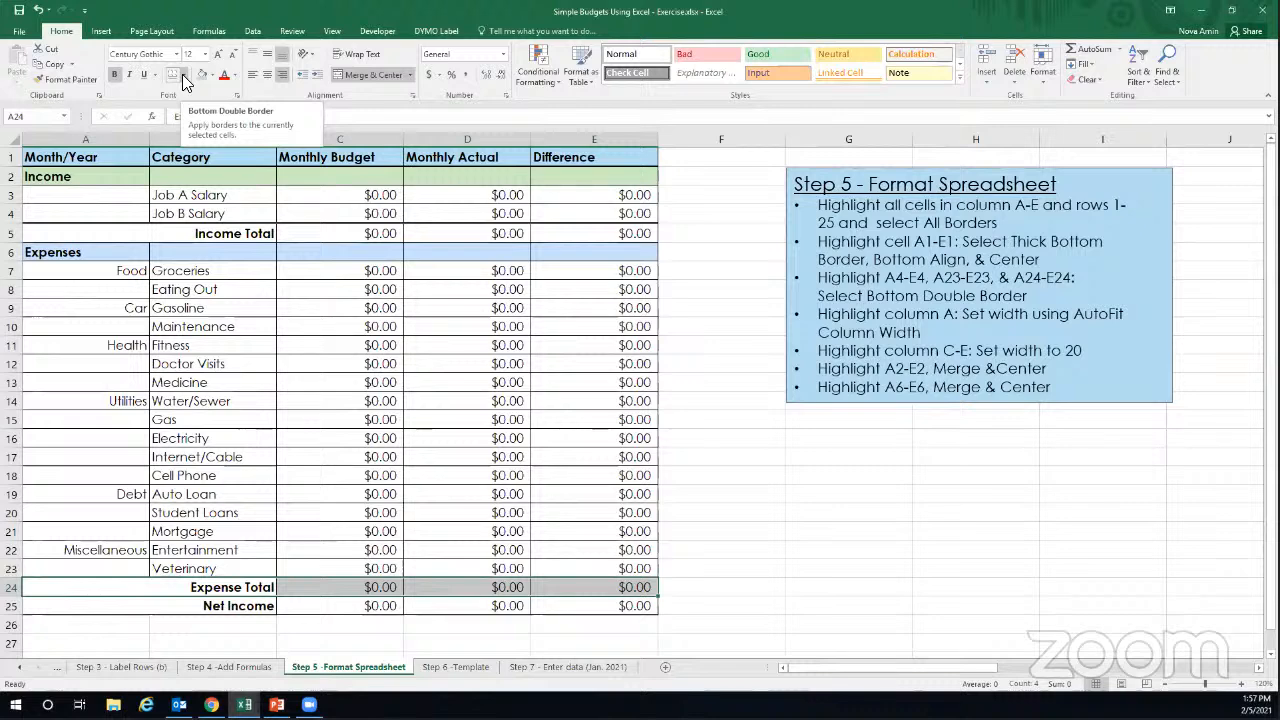
{"action": "left_click", "coordinate": [184, 76]}
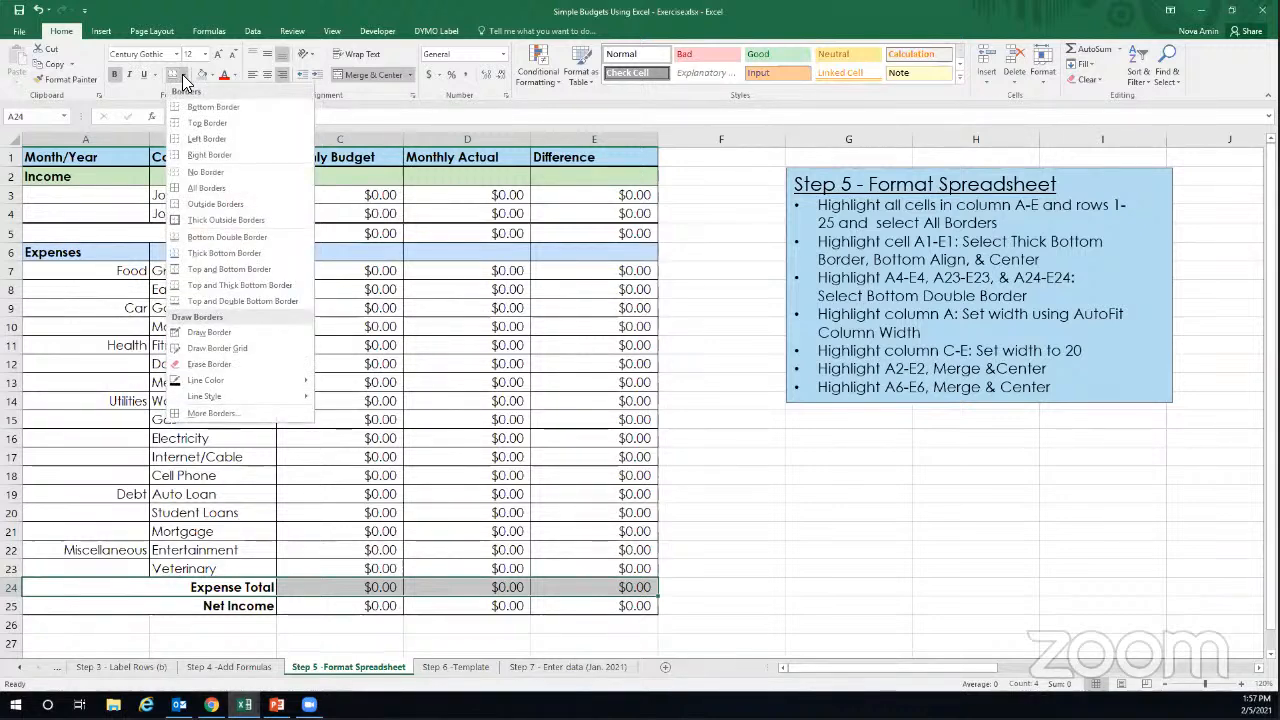
{"action": "left_click", "coordinate": [208, 238]}
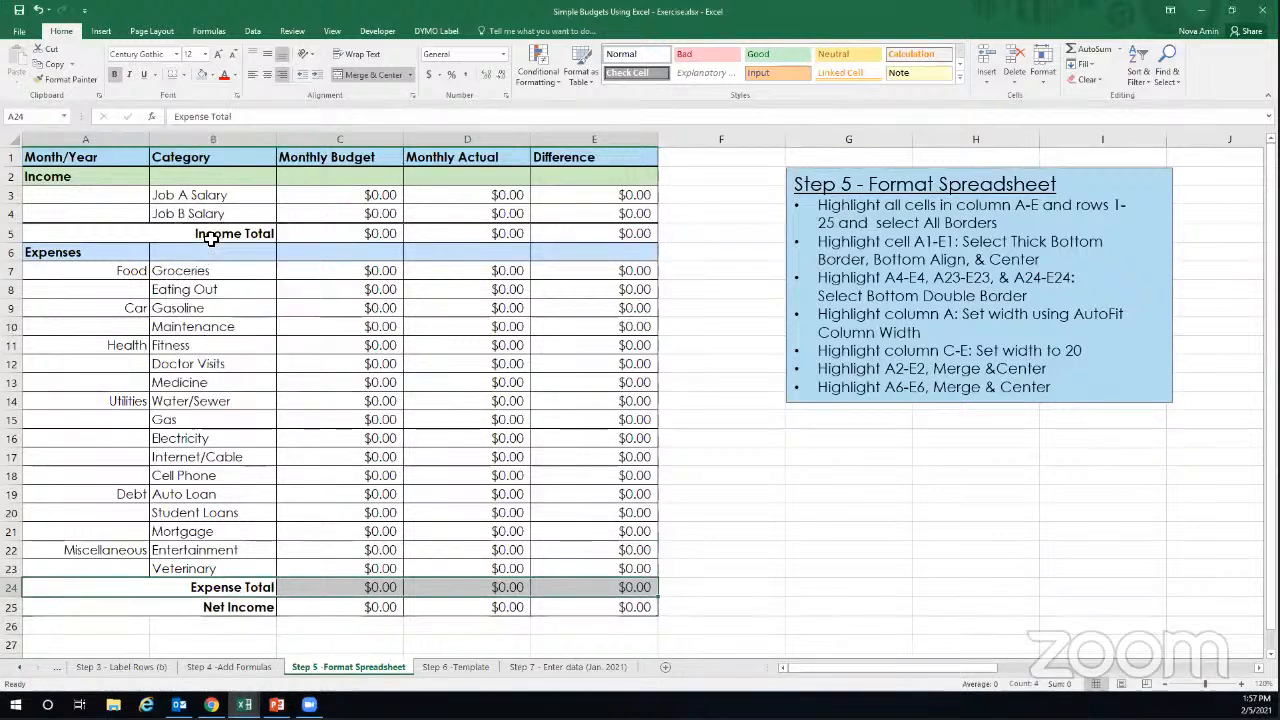
Try a Bottom Double Border on the Net Income row, cells A25:E25, and undo it.
{"action": "left_click", "coordinate": [100, 607]}
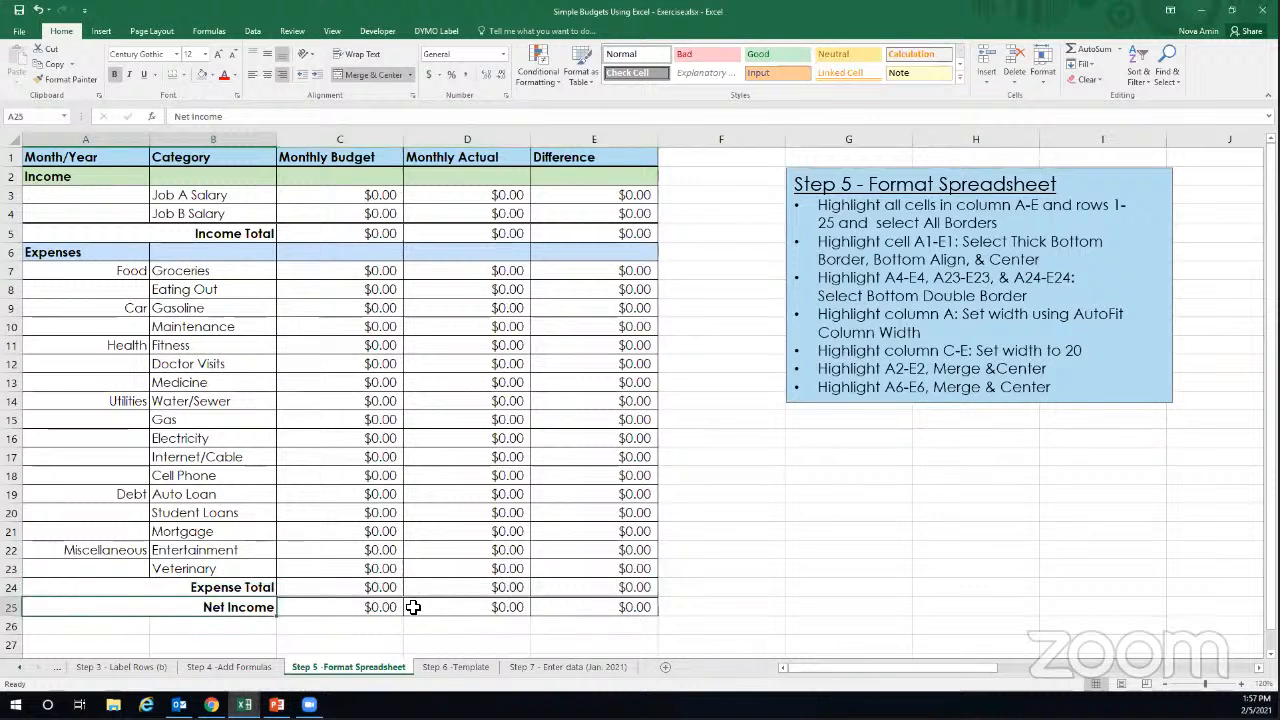
{"action": "left_click_drag", "start_coordinate": [413, 607], "coordinate": [565, 608]}
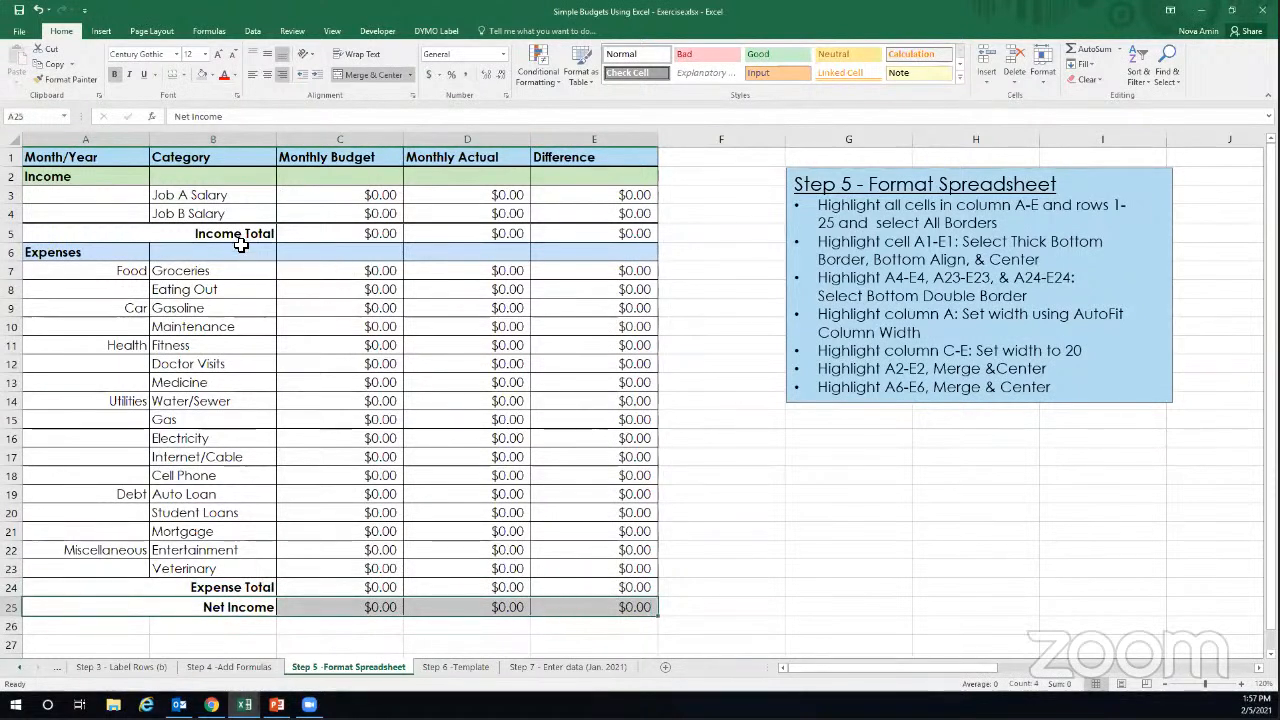
{"action": "left_click", "coordinate": [173, 77]}
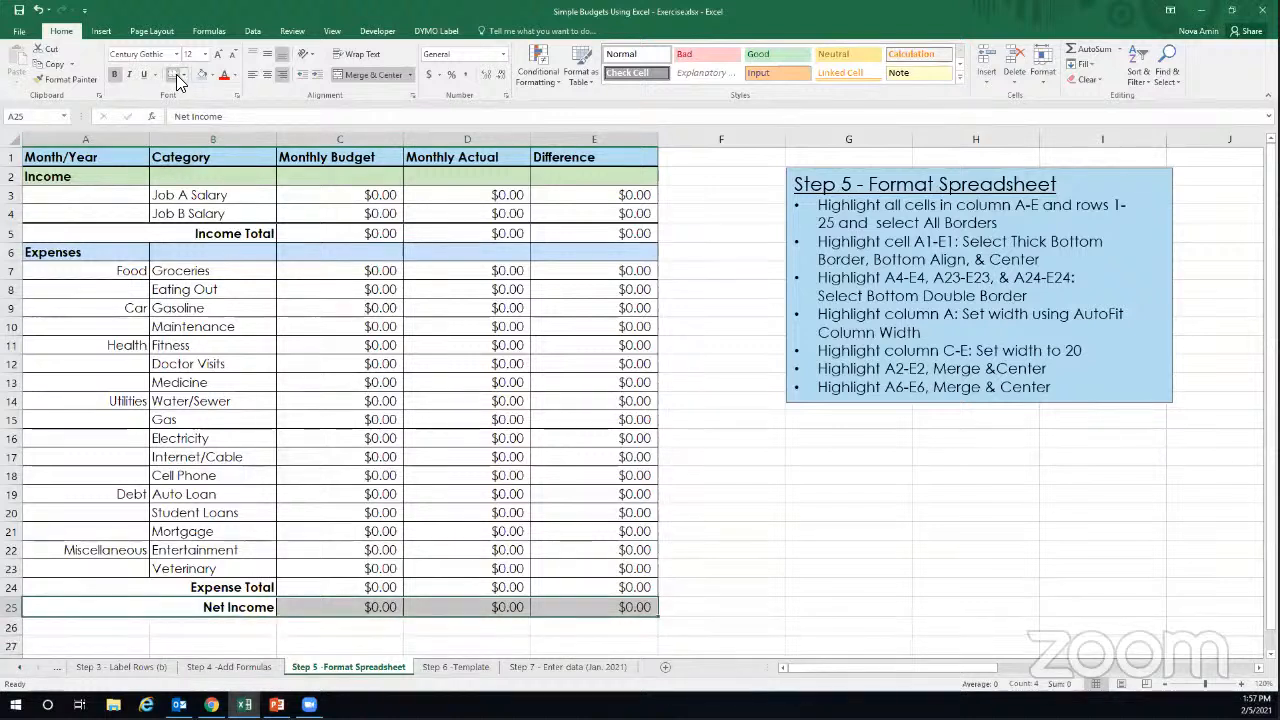
{"action": "left_click", "coordinate": [729, 543]}
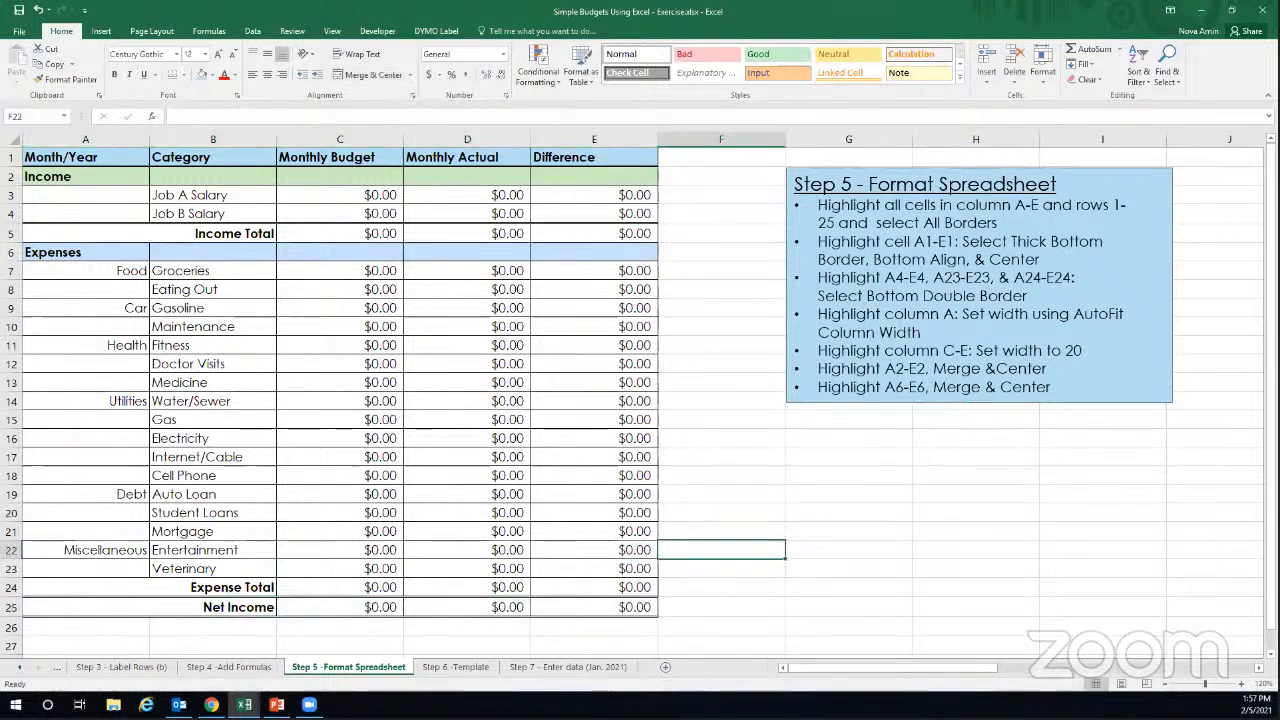
{"action": "key", "text": "ctrl+z"}
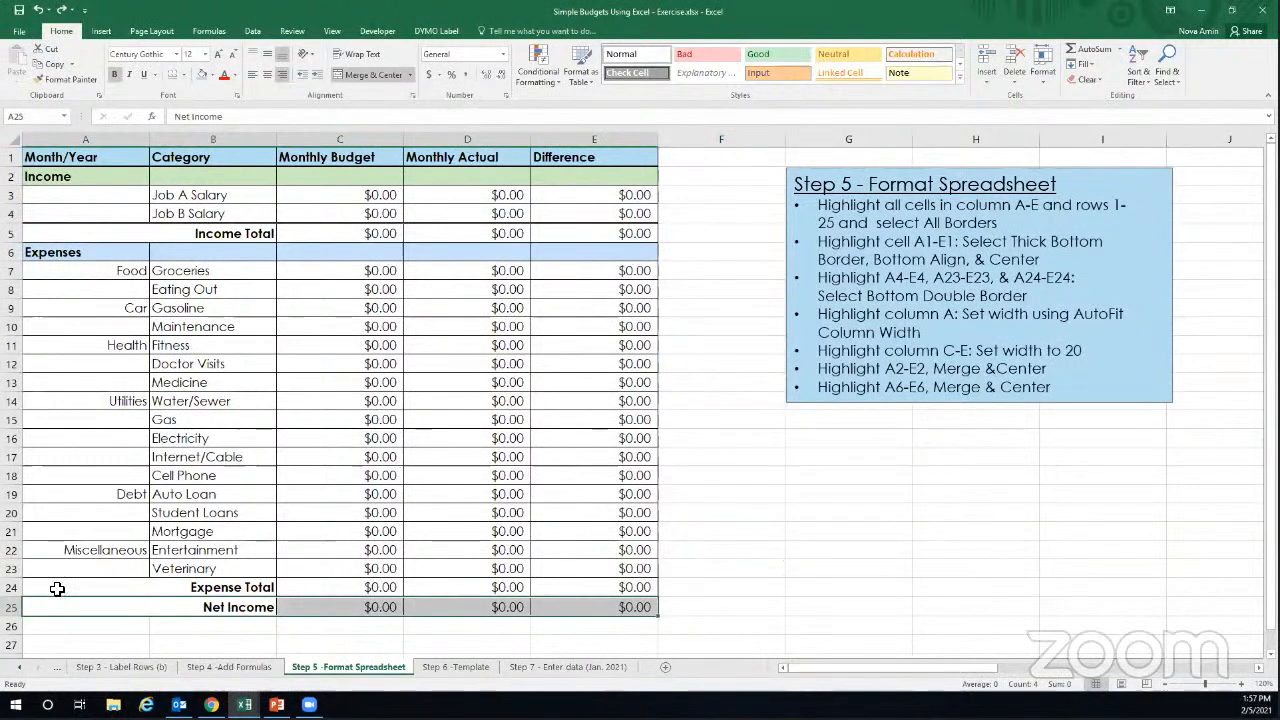
Add a Bottom Double Border to the Veterinary row, cells A23:E23.
{"action": "left_click_drag", "start_coordinate": [57, 589], "coordinate": [555, 586]}
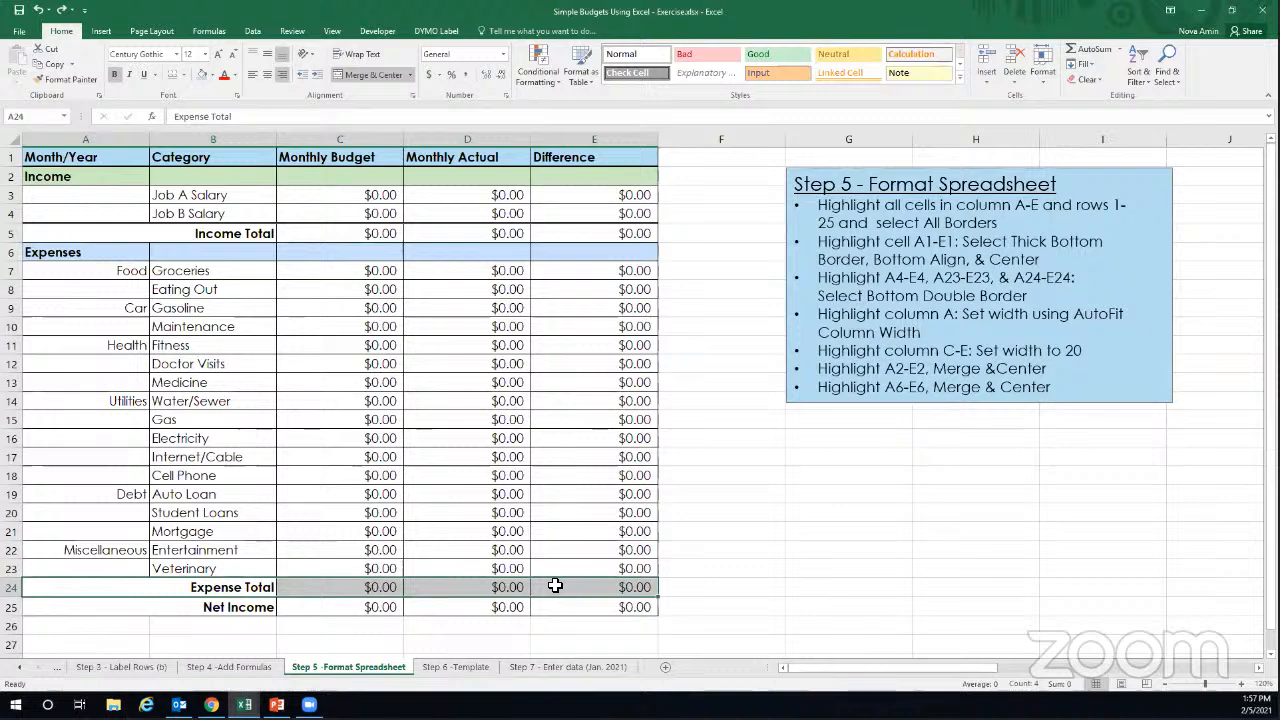
{"action": "left_click_drag", "start_coordinate": [40, 568], "coordinate": [585, 575]}
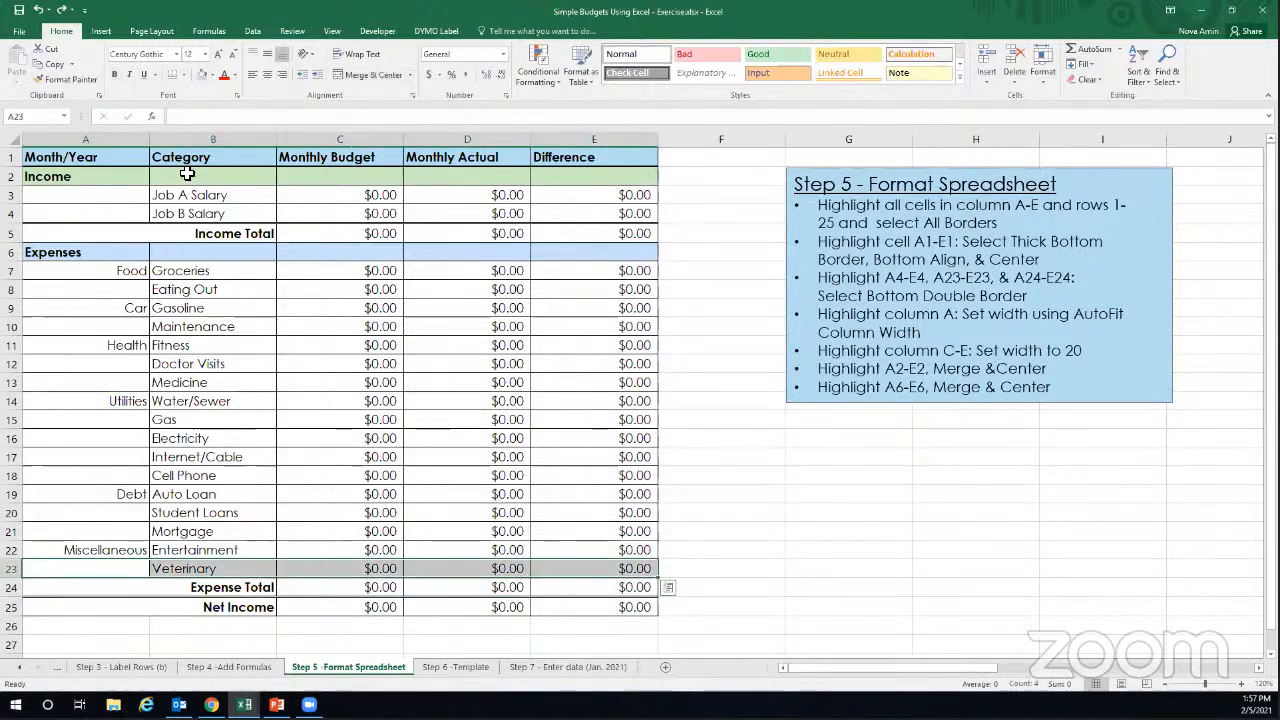
{"action": "left_click", "coordinate": [172, 74]}
{"action": "left_click", "coordinate": [759, 556]}
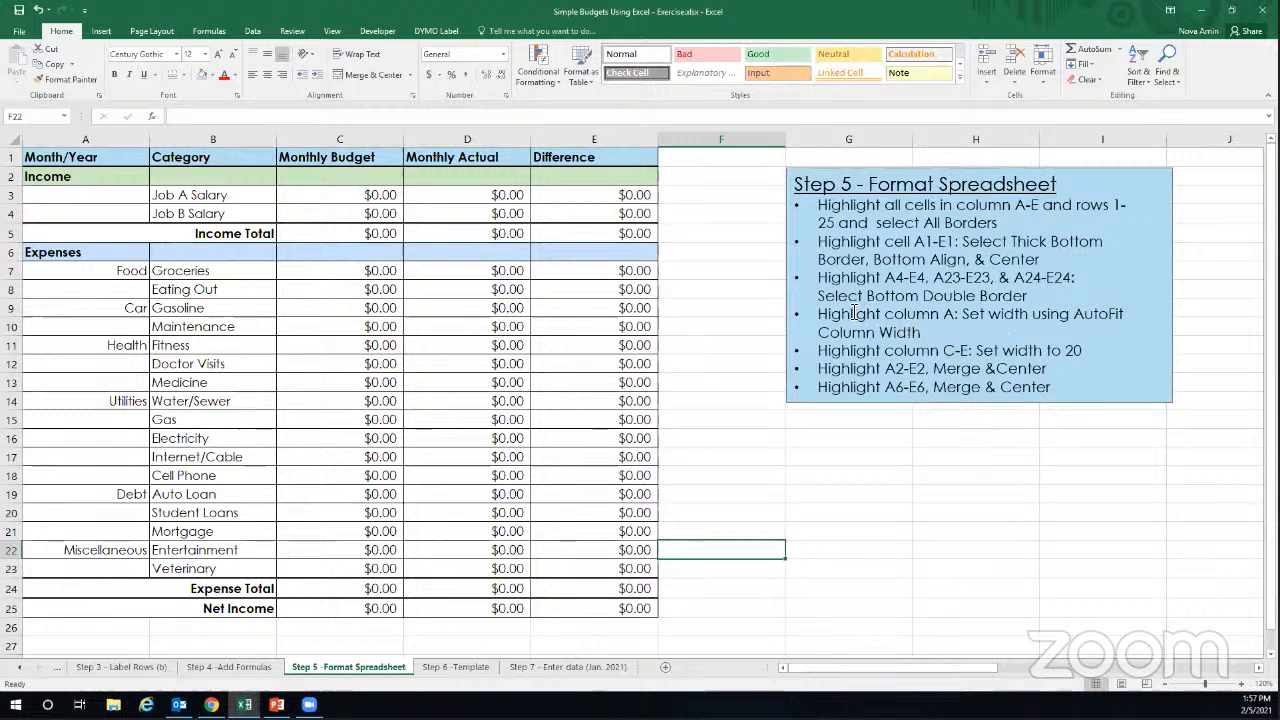
Check the column A instruction in the Step 5 notes and fit column A with AutoFit Column Width.
{"action": "left_click_drag", "start_coordinate": [820, 314], "coordinate": [945, 335]}
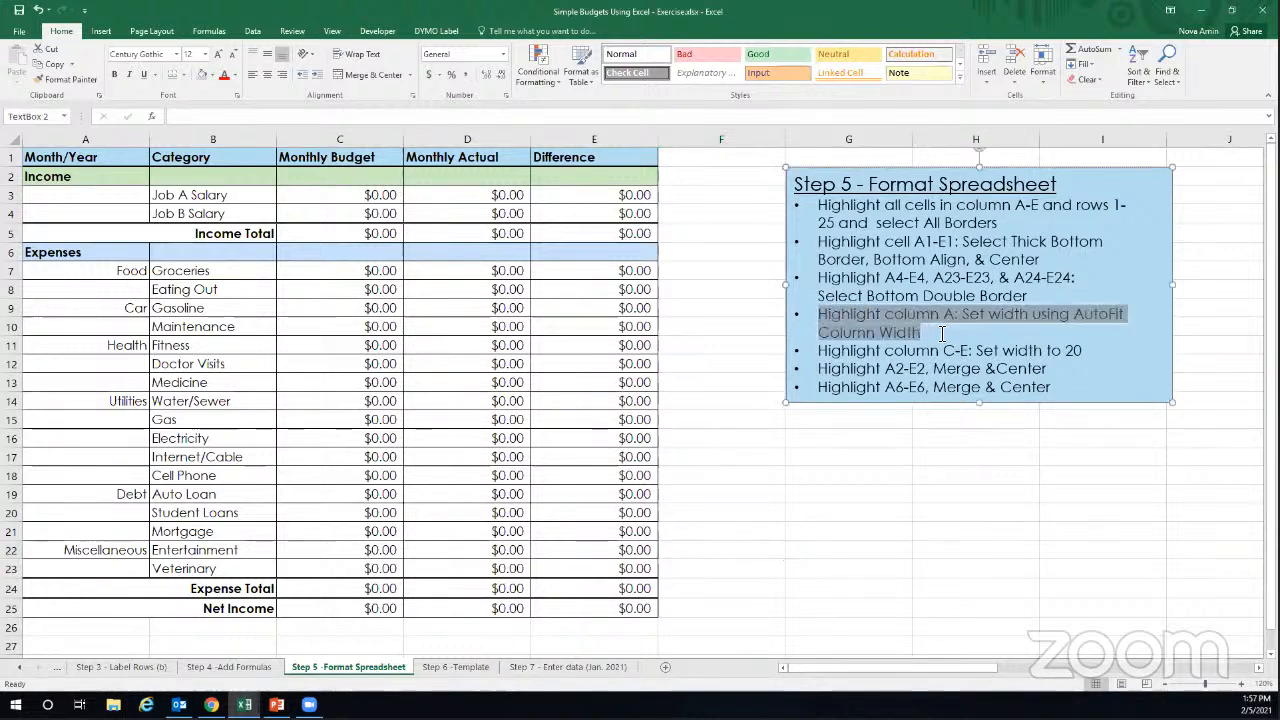
{"action": "left_click", "coordinate": [945, 336]}
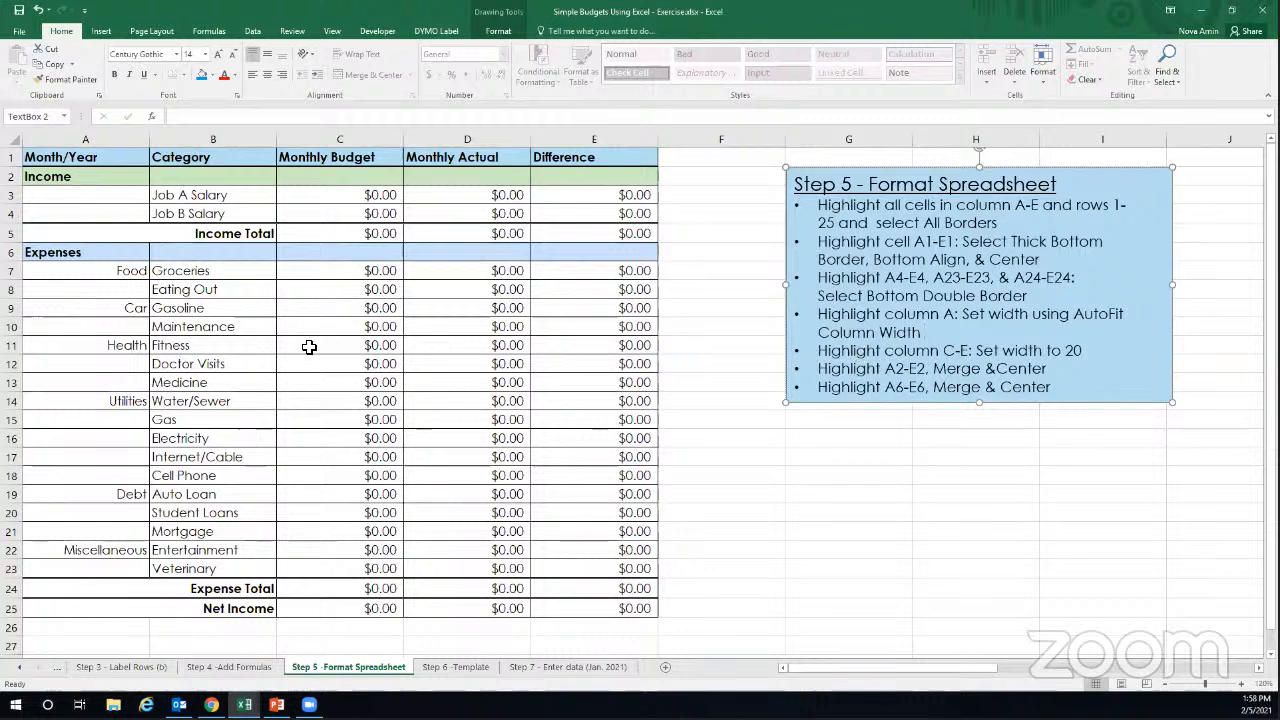
{"action": "left_click", "coordinate": [85, 142]}
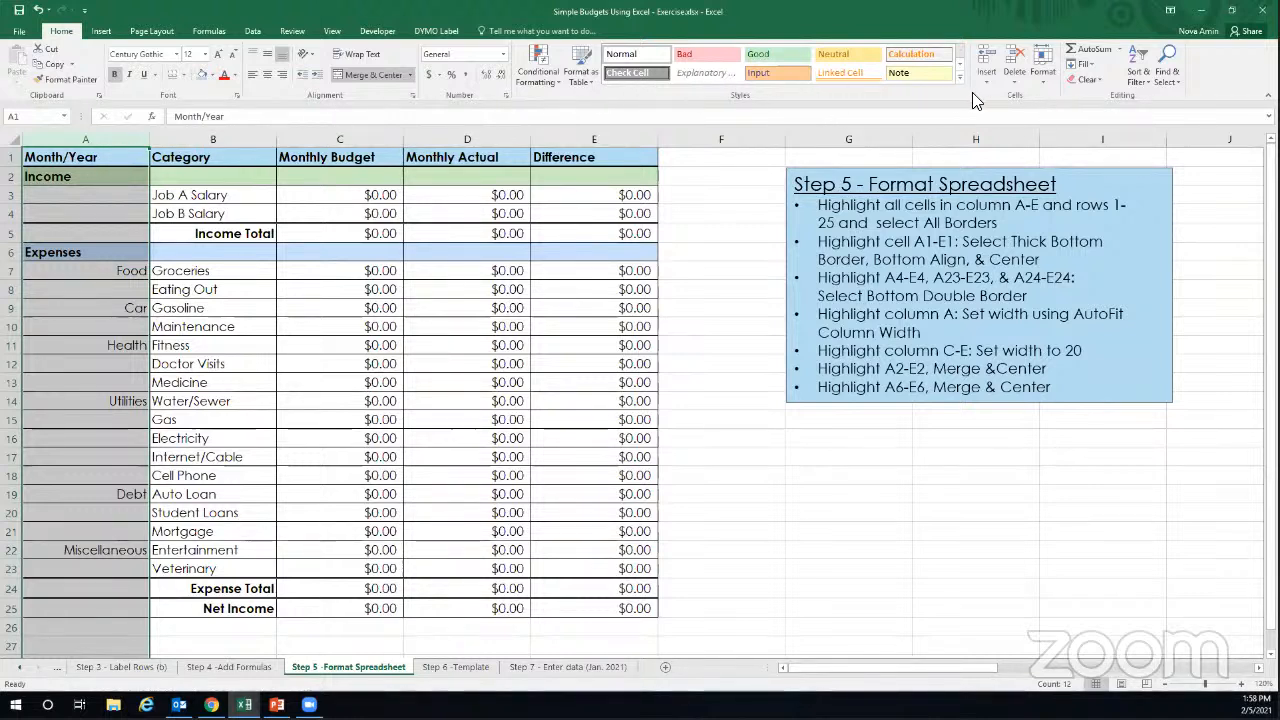
{"action": "left_click", "coordinate": [1041, 82]}
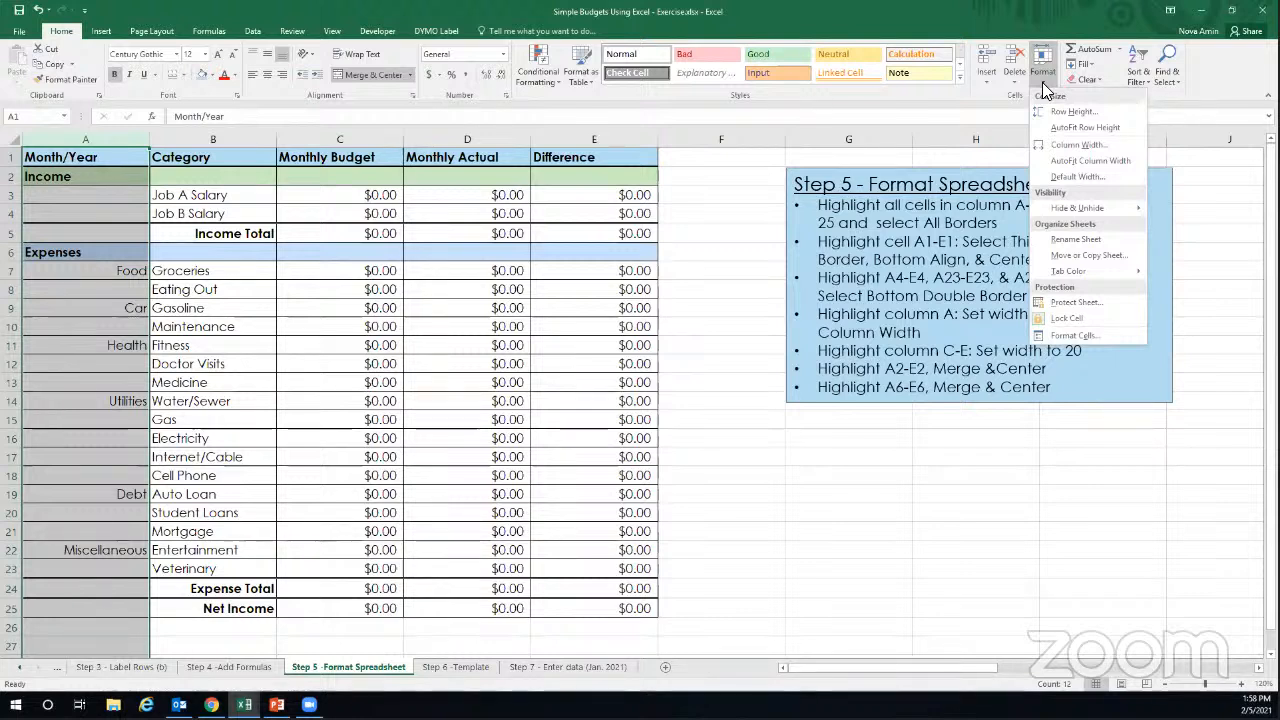
{"action": "left_click", "coordinate": [1090, 160]}
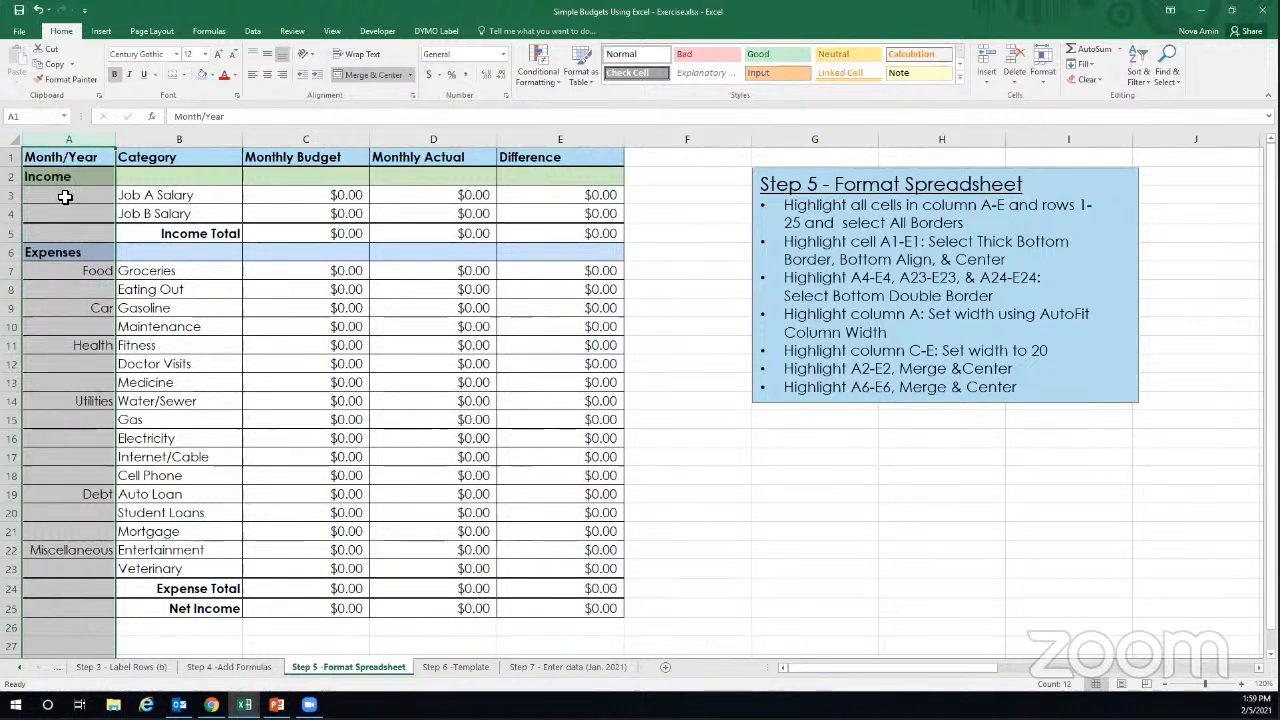
{"action": "left_click", "coordinate": [219, 553]}
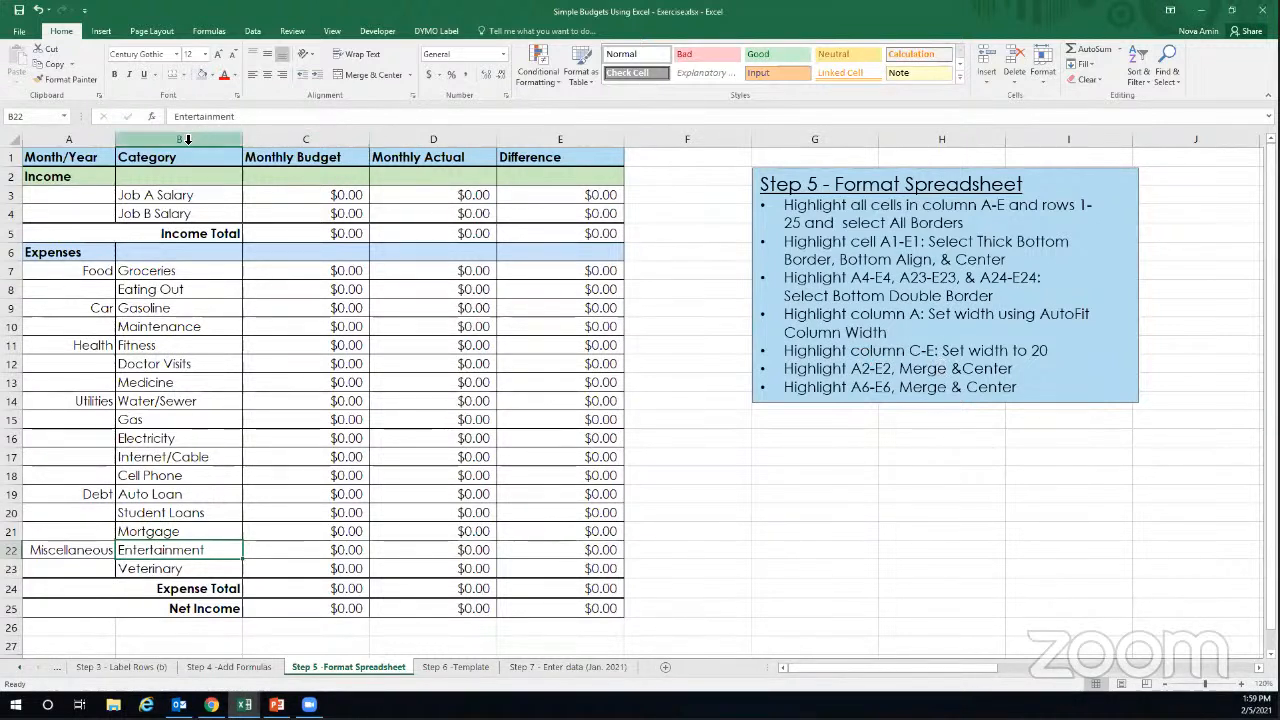
Set the column width of columns C through E to 20.
{"action": "left_click", "coordinate": [281, 140]}
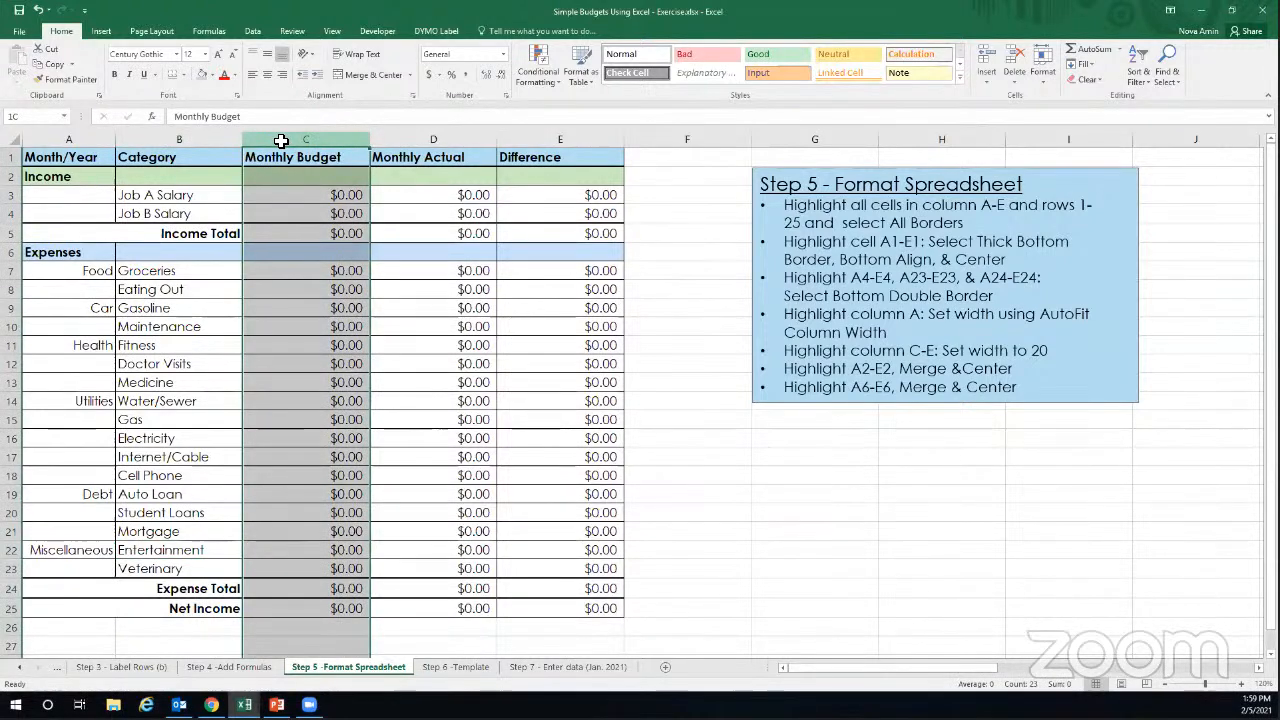
{"action": "left_click_drag", "start_coordinate": [281, 140], "coordinate": [545, 139]}
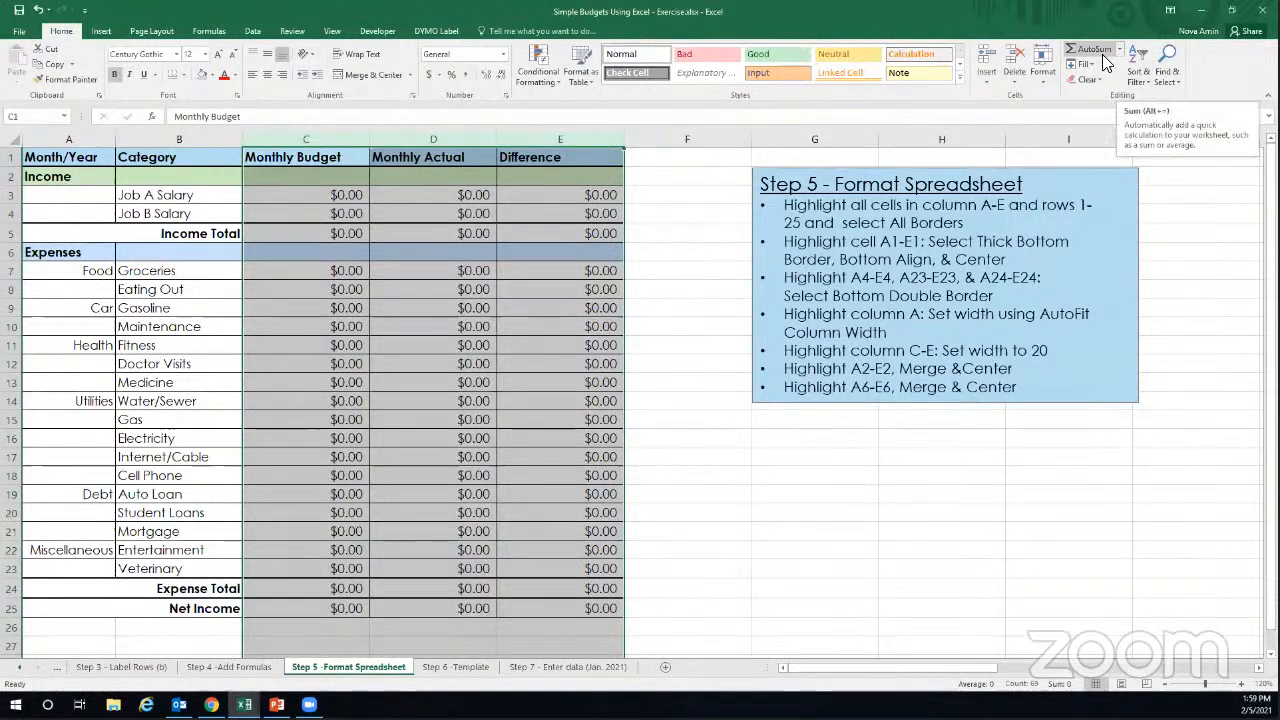
{"action": "left_click", "coordinate": [1045, 75]}
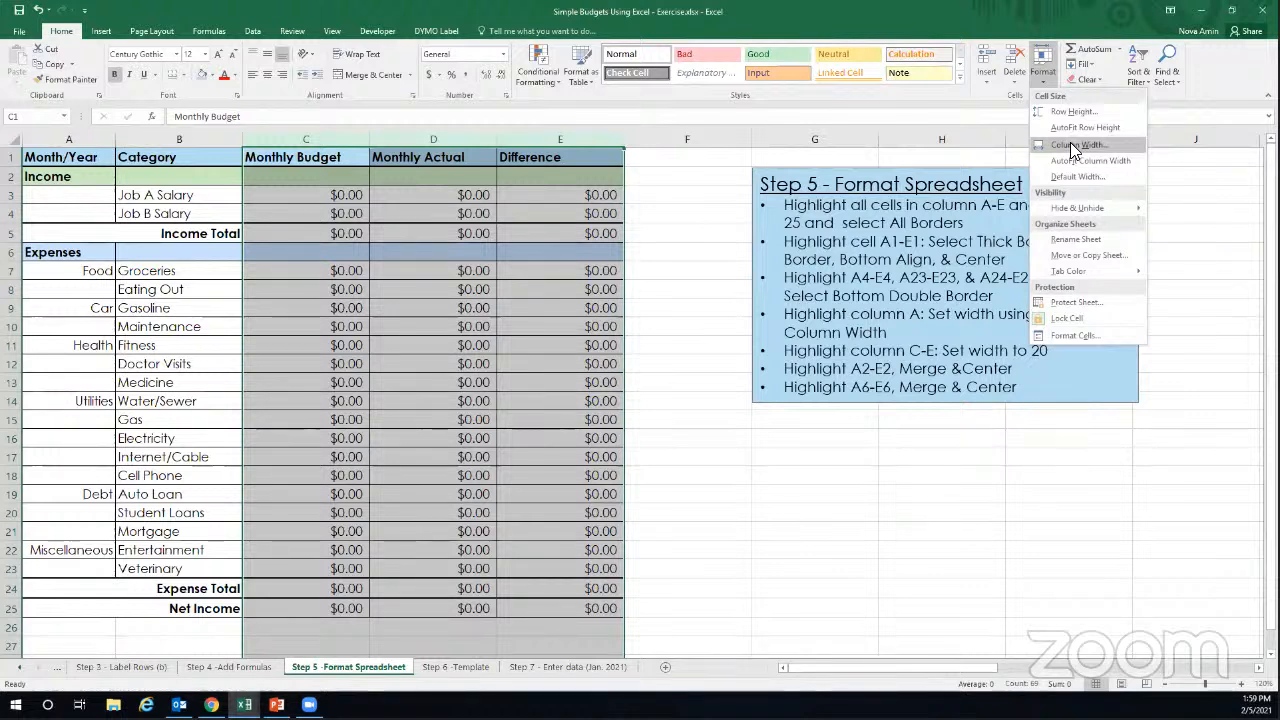
{"action": "left_click", "coordinate": [1070, 145]}
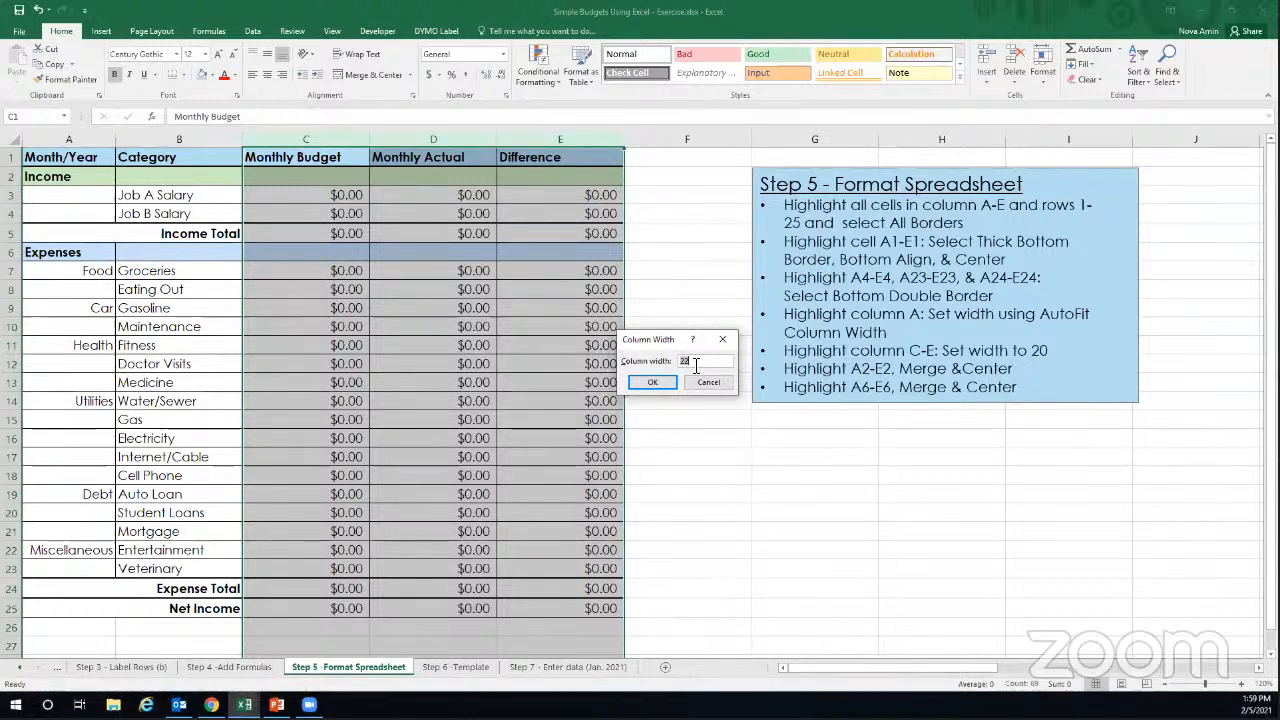
{"action": "type", "text": "20"}
{"action": "key", "text": "Return"}
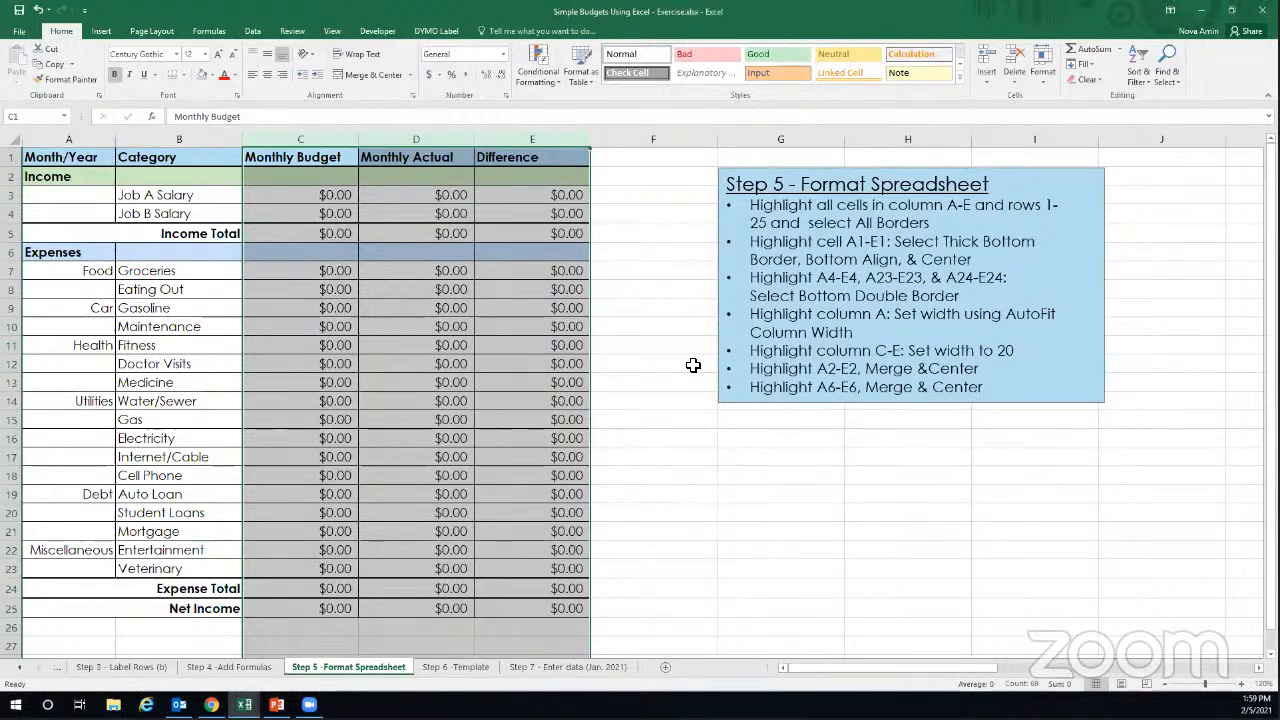
AutoFit the width of column B to its category labels.
{"action": "left_click", "coordinate": [680, 250]}
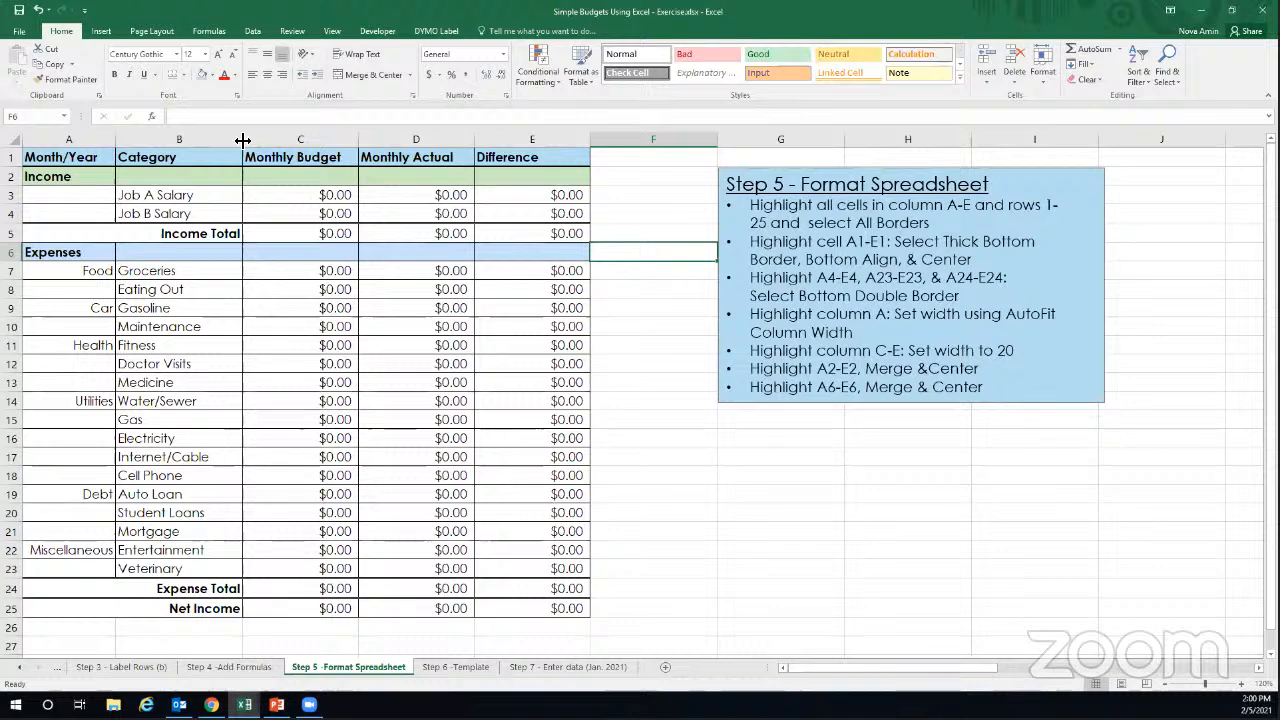
{"action": "double_click", "coordinate": [242, 140]}
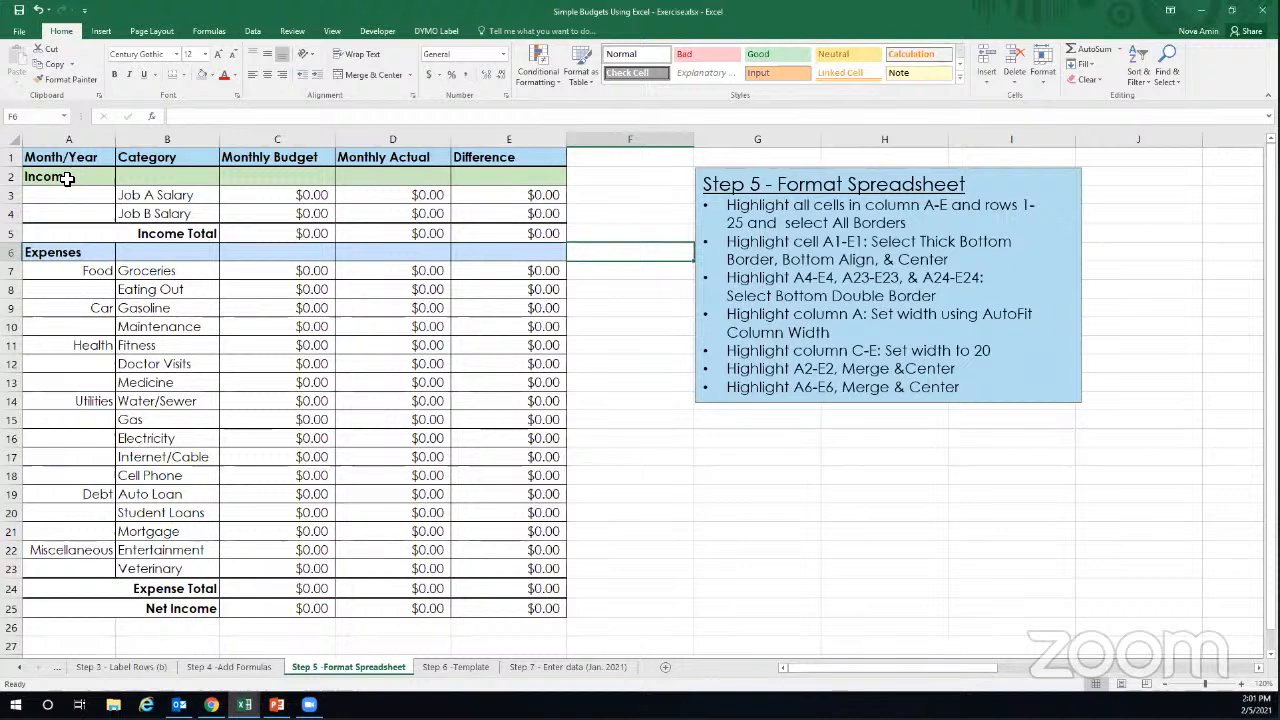
Merge and center the Income heading across A2:E2 and the Expenses heading across A6:E6.
{"action": "left_click_drag", "start_coordinate": [66, 178], "coordinate": [471, 175]}
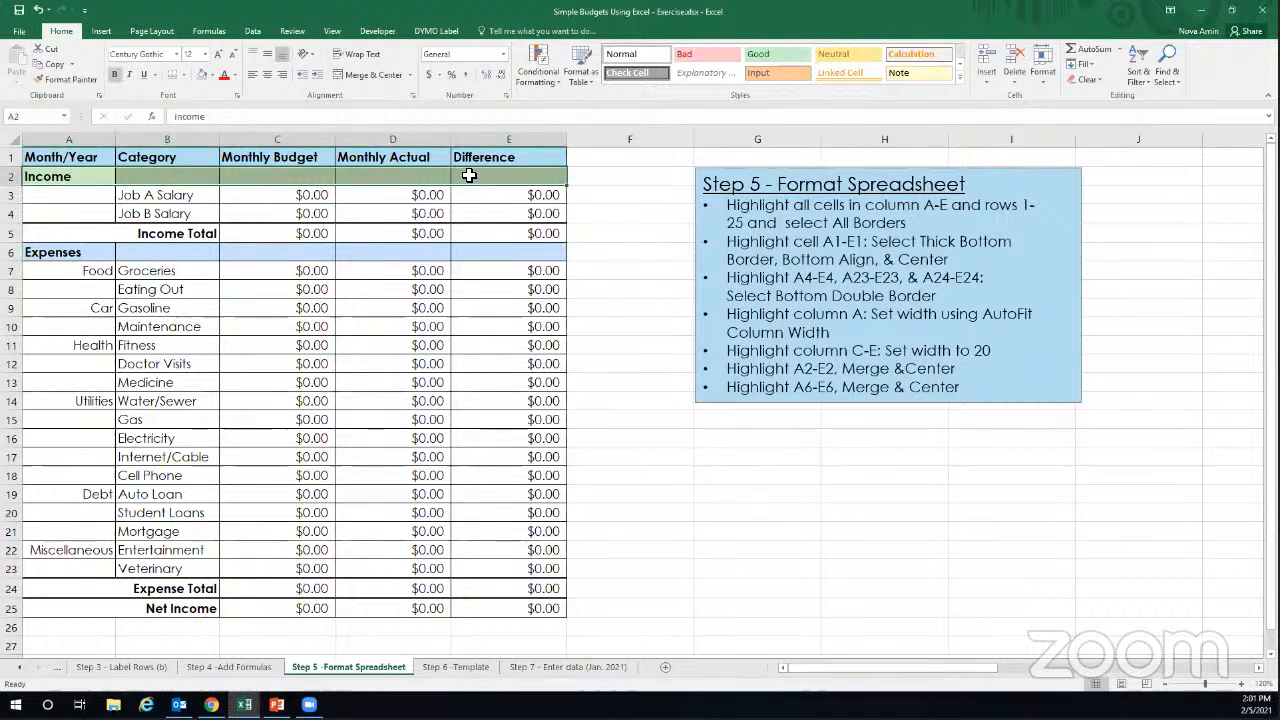
{"action": "left_click", "coordinate": [362, 78]}
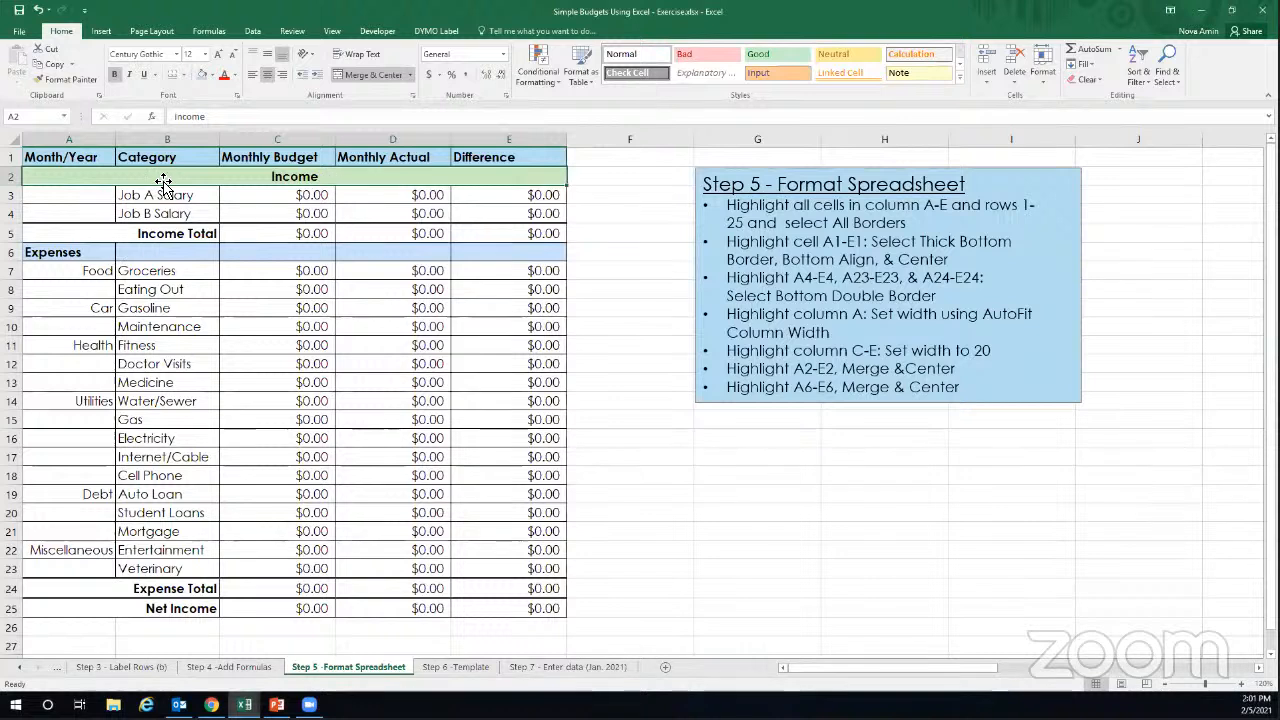
{"action": "left_click", "coordinate": [87, 254]}
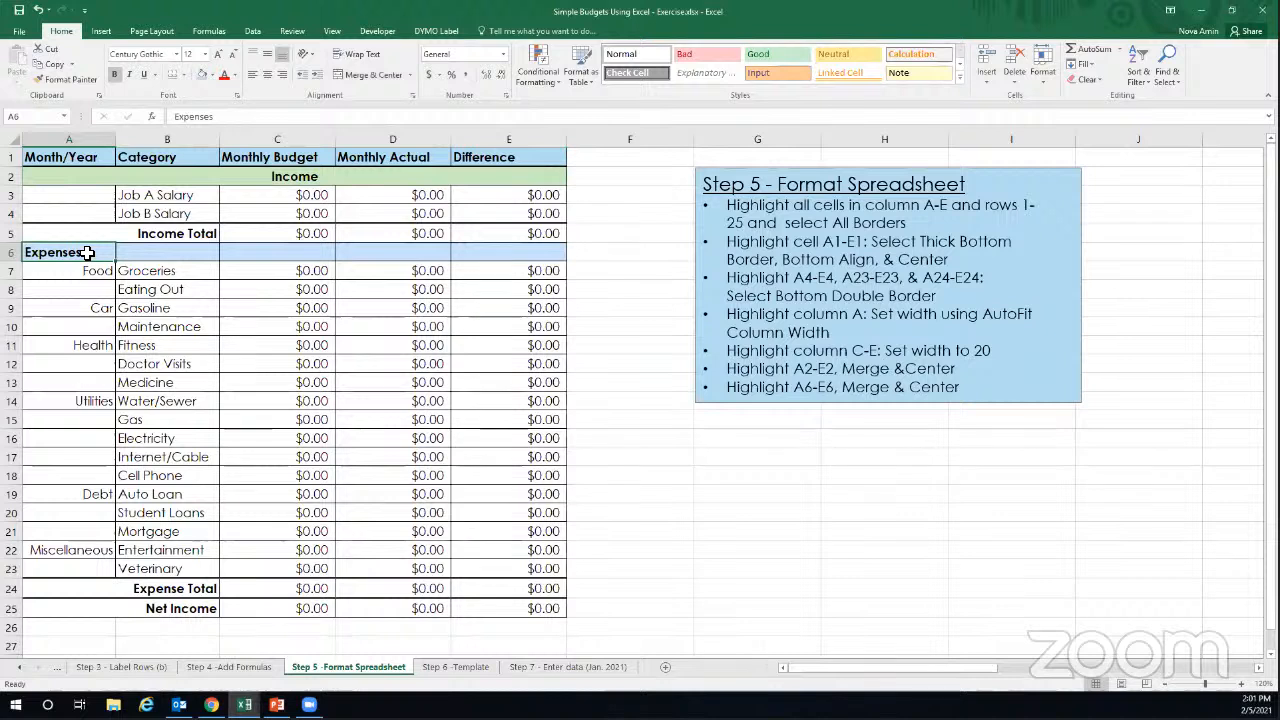
{"action": "left_click_drag", "start_coordinate": [87, 253], "coordinate": [467, 257]}
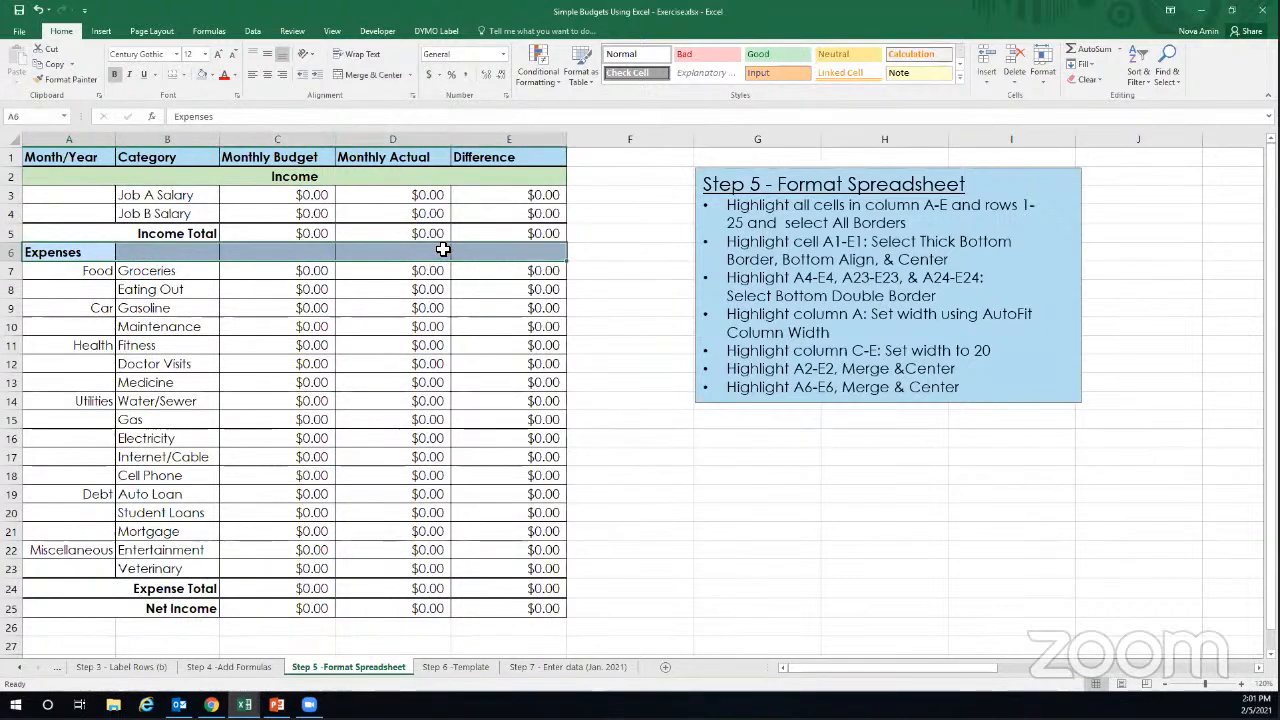
{"action": "left_click", "coordinate": [377, 80]}
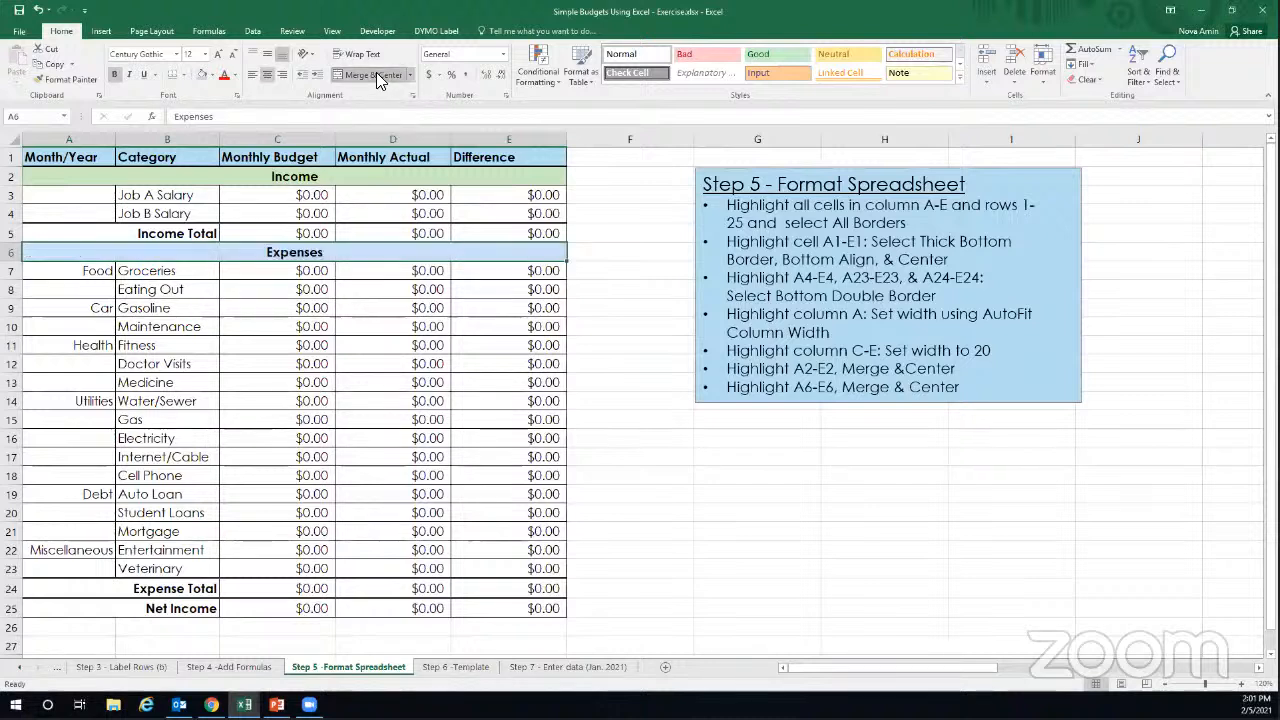
{"action": "left_click", "coordinate": [633, 334]}
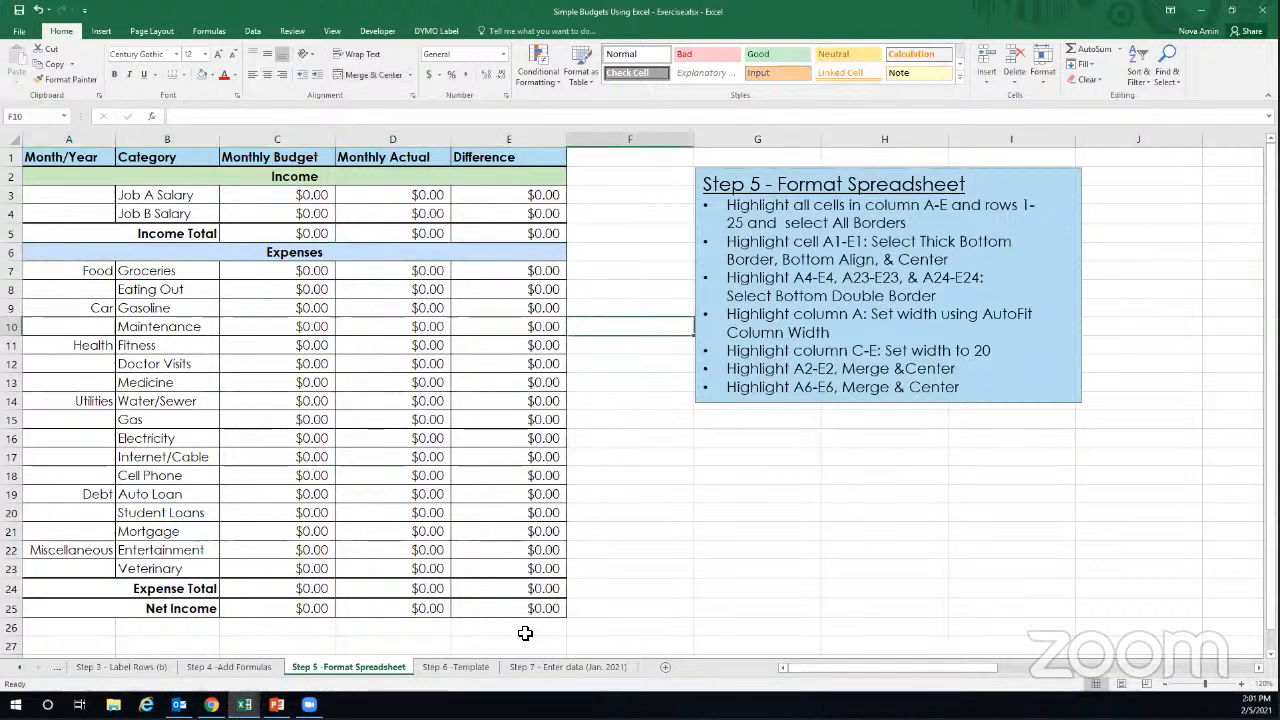
Open the Step 6 worksheet and rename it as Template.
{"action": "left_click", "coordinate": [462, 670]}
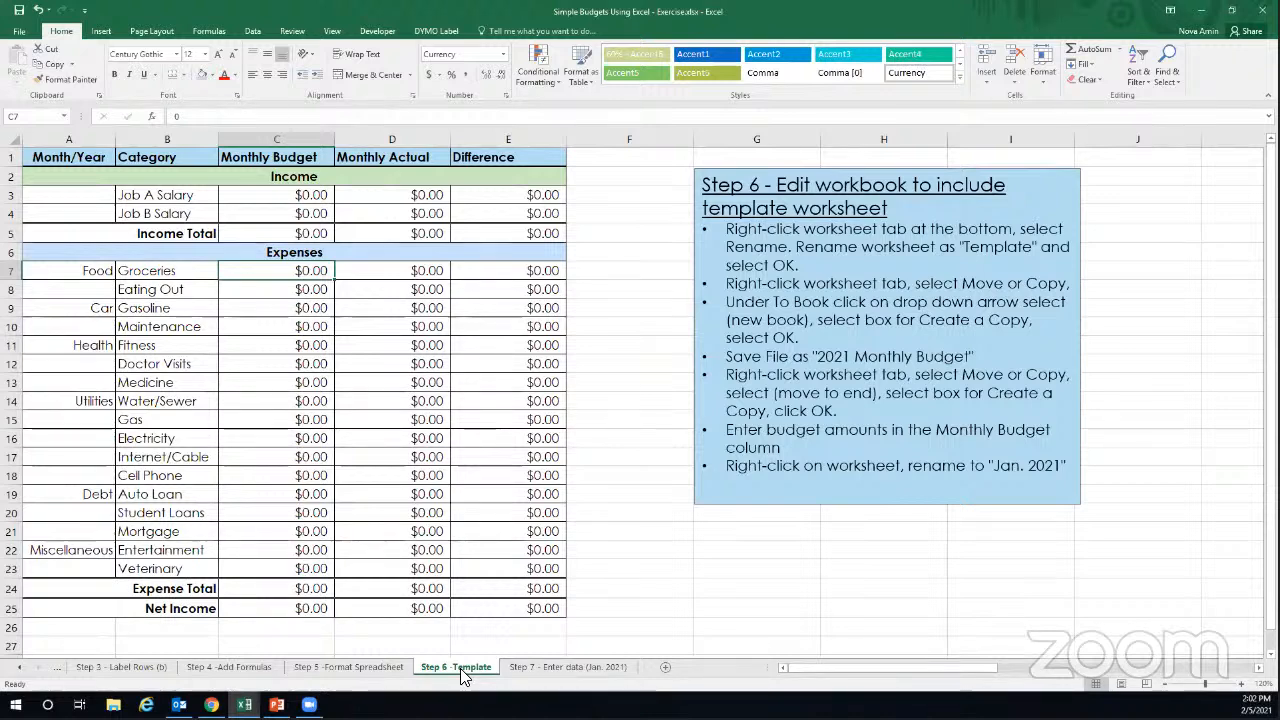
{"action": "left_click", "coordinate": [523, 669]}
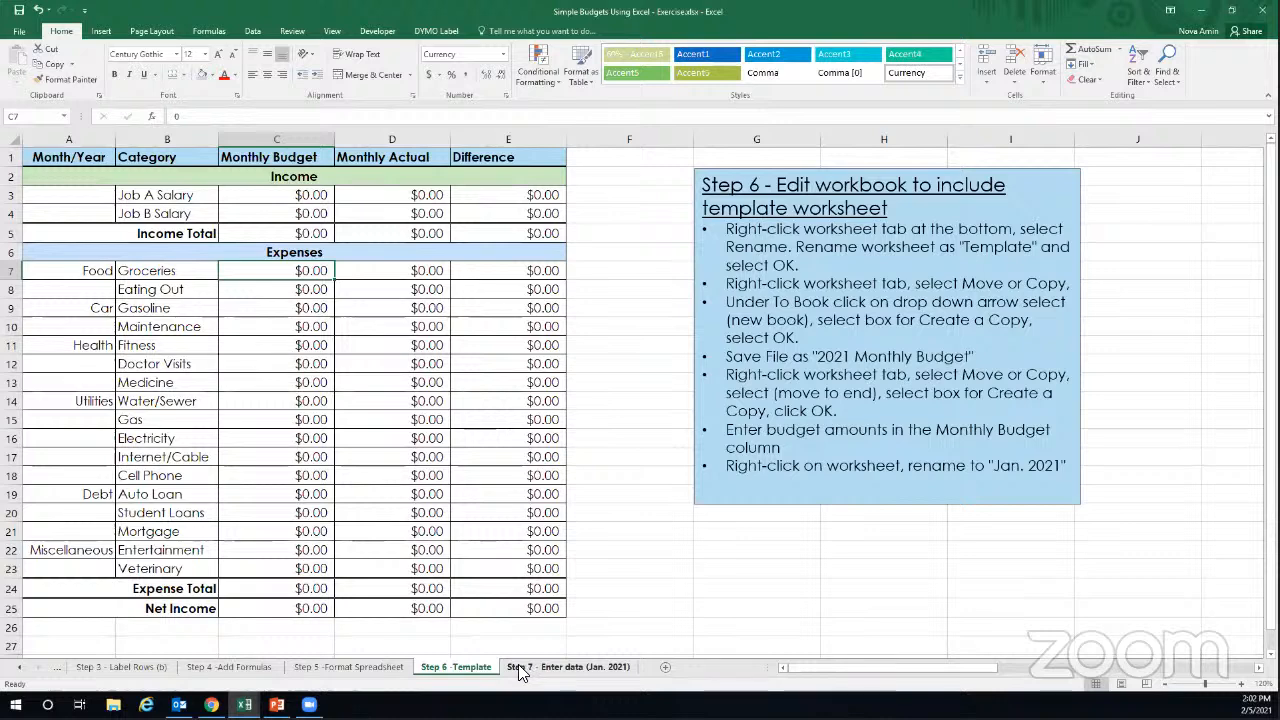
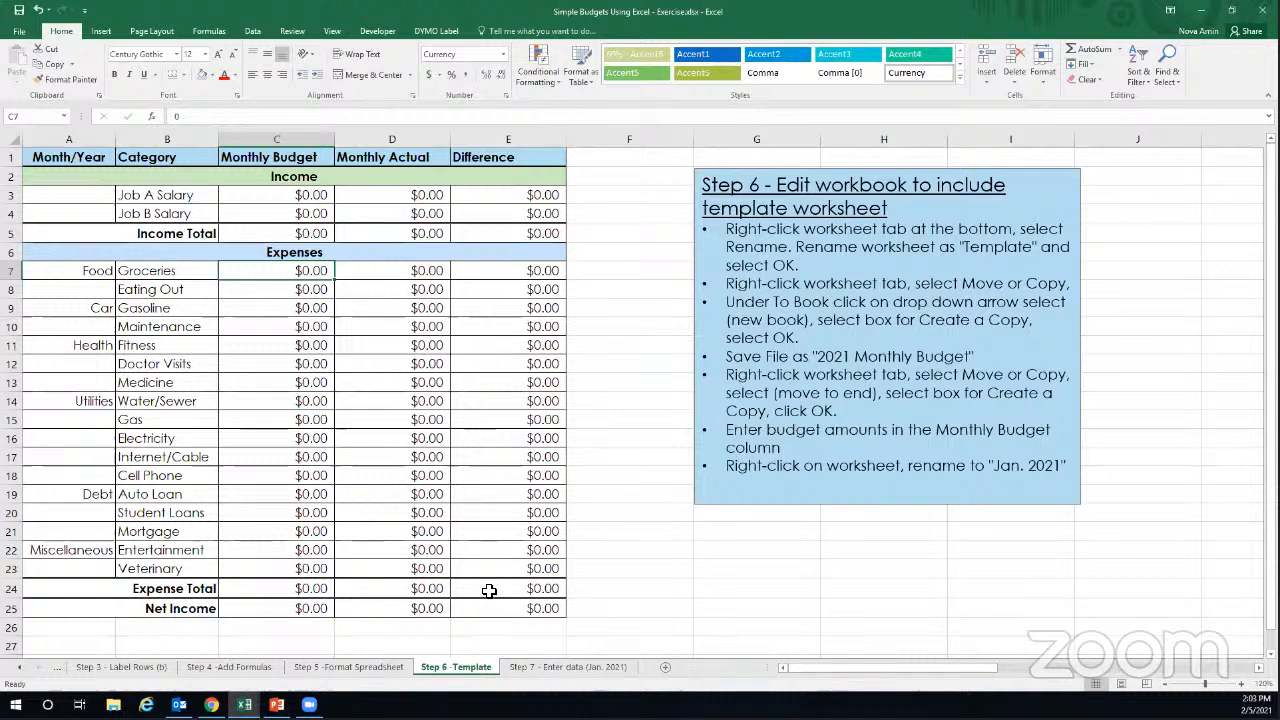
{"action": "right_click", "coordinate": [464, 668]}
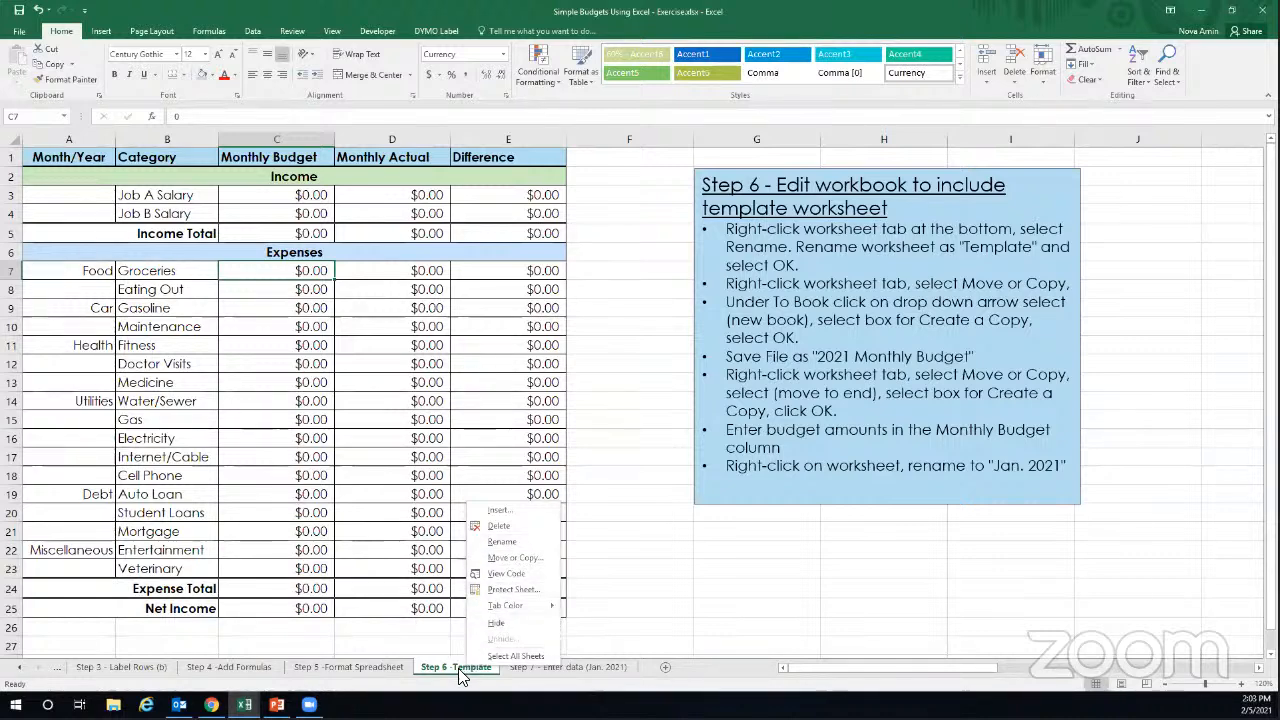
{"action": "left_click", "coordinate": [506, 542]}
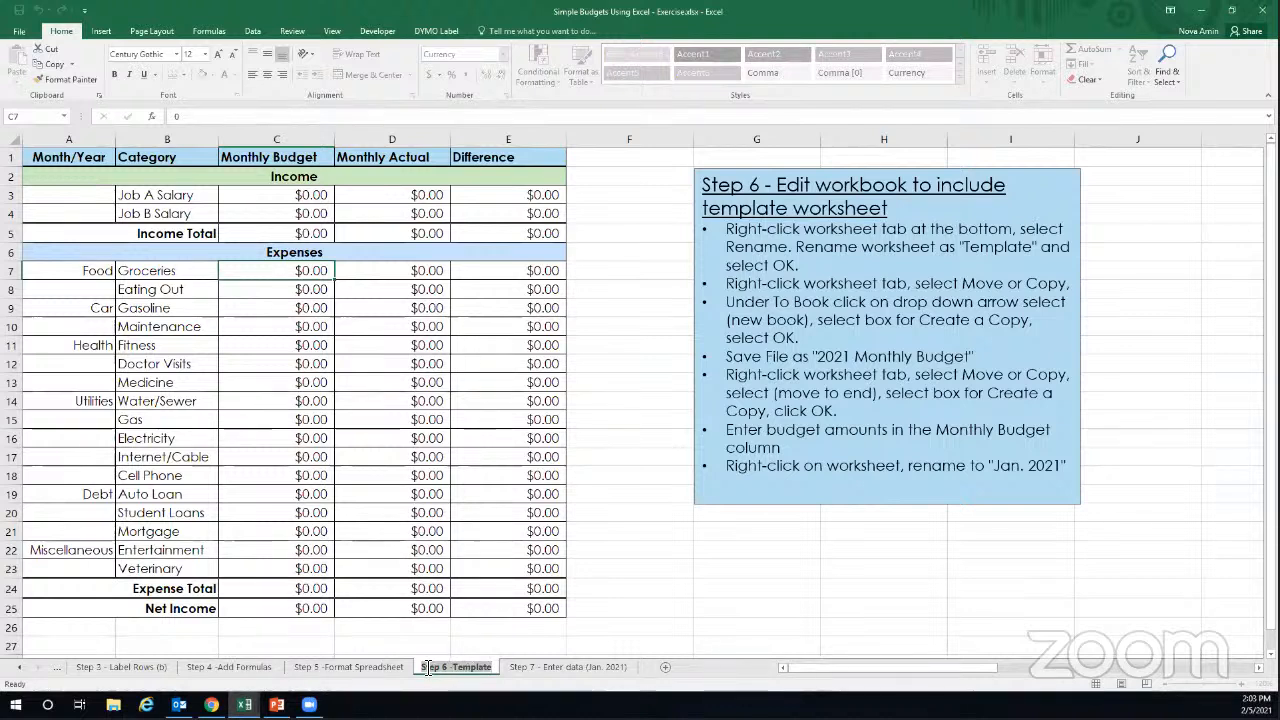
{"action": "double_click", "coordinate": [457, 673]}
{"action": "left_click", "coordinate": [454, 668]}
{"action": "key", "text": "BackSpace"}
{"action": "key", "text": "BackSpace"}
{"action": "key", "text": "BackSpace"}
{"action": "key", "text": "BackSpace"}
{"action": "key", "text": "BackSpace"}
{"action": "key", "text": "BackSpace"}
{"action": "key", "text": "BackSpace"}
{"action": "key", "text": "BackSpace"}
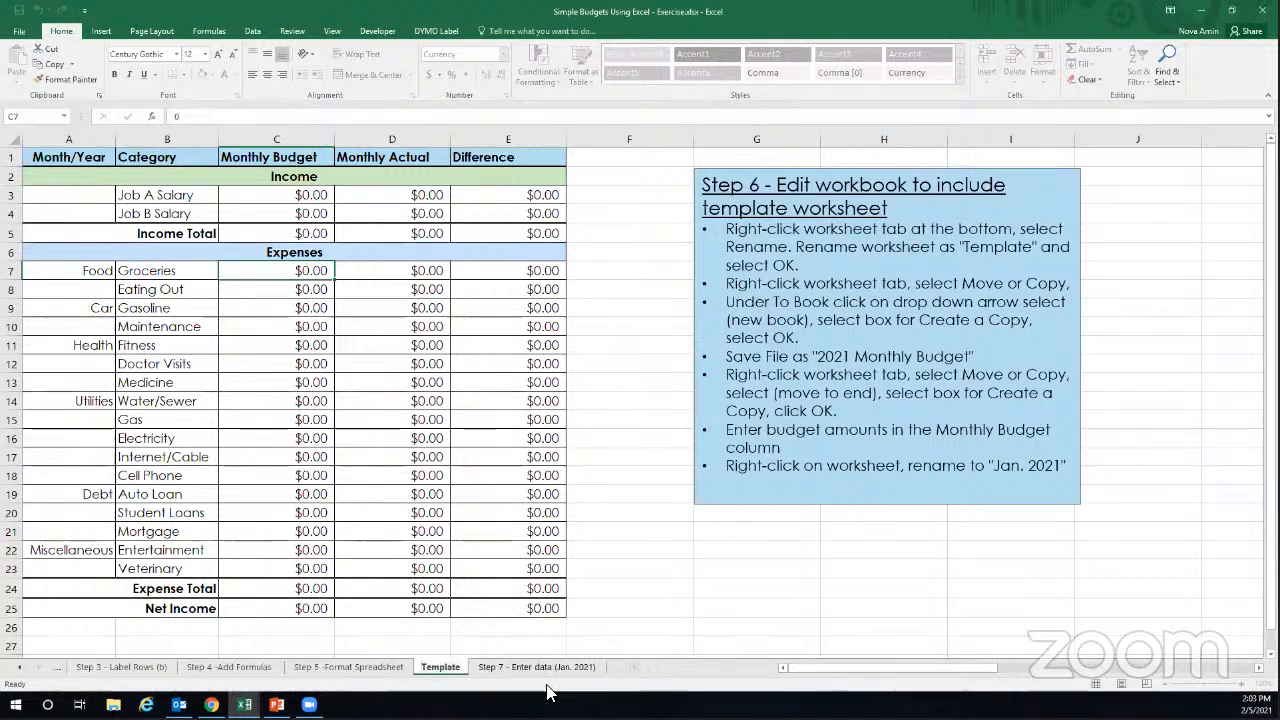
{"action": "key", "text": "Return"}
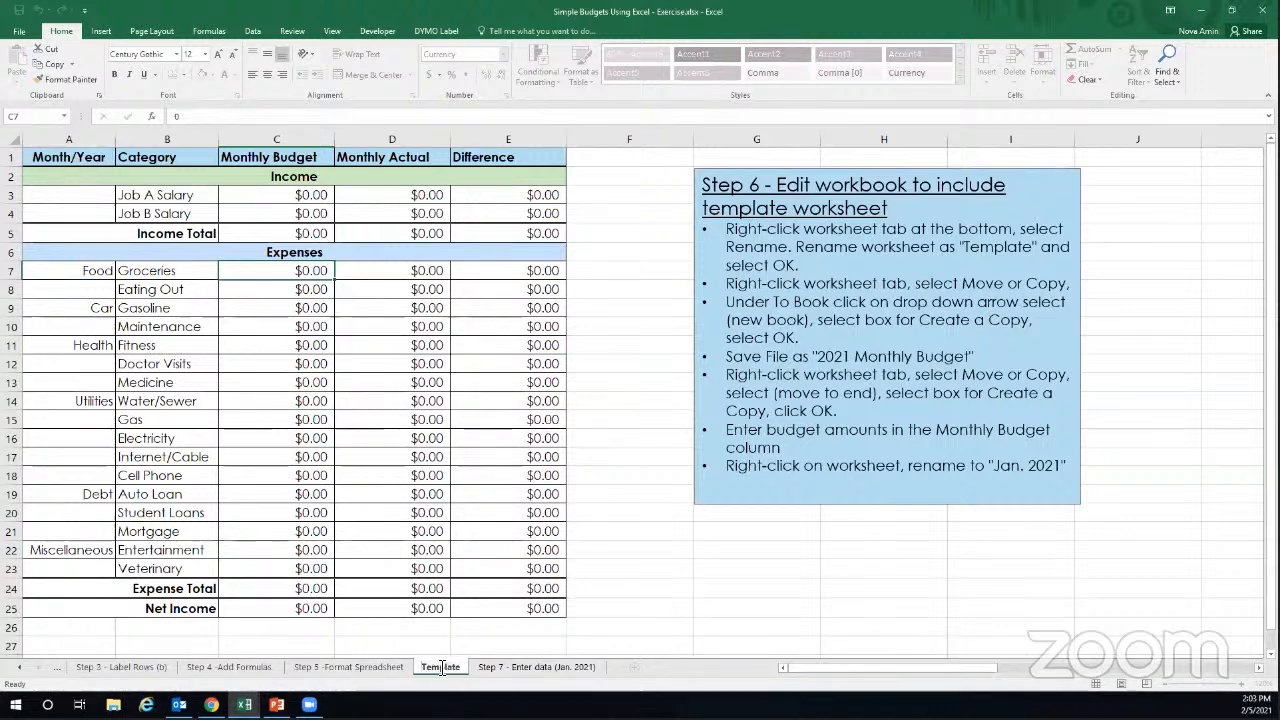
{"action": "left_click", "coordinate": [473, 647]}
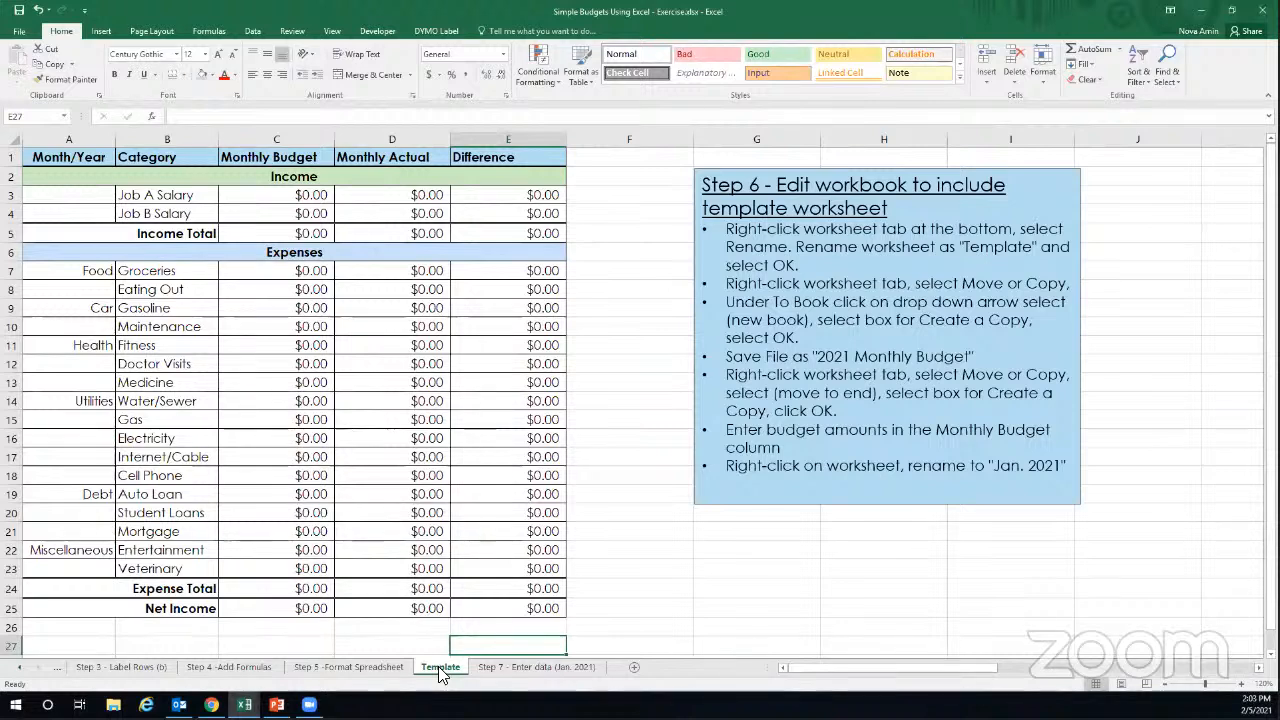
Create a copy of the Template worksheet in a new book.
{"action": "right_click", "coordinate": [438, 666]}
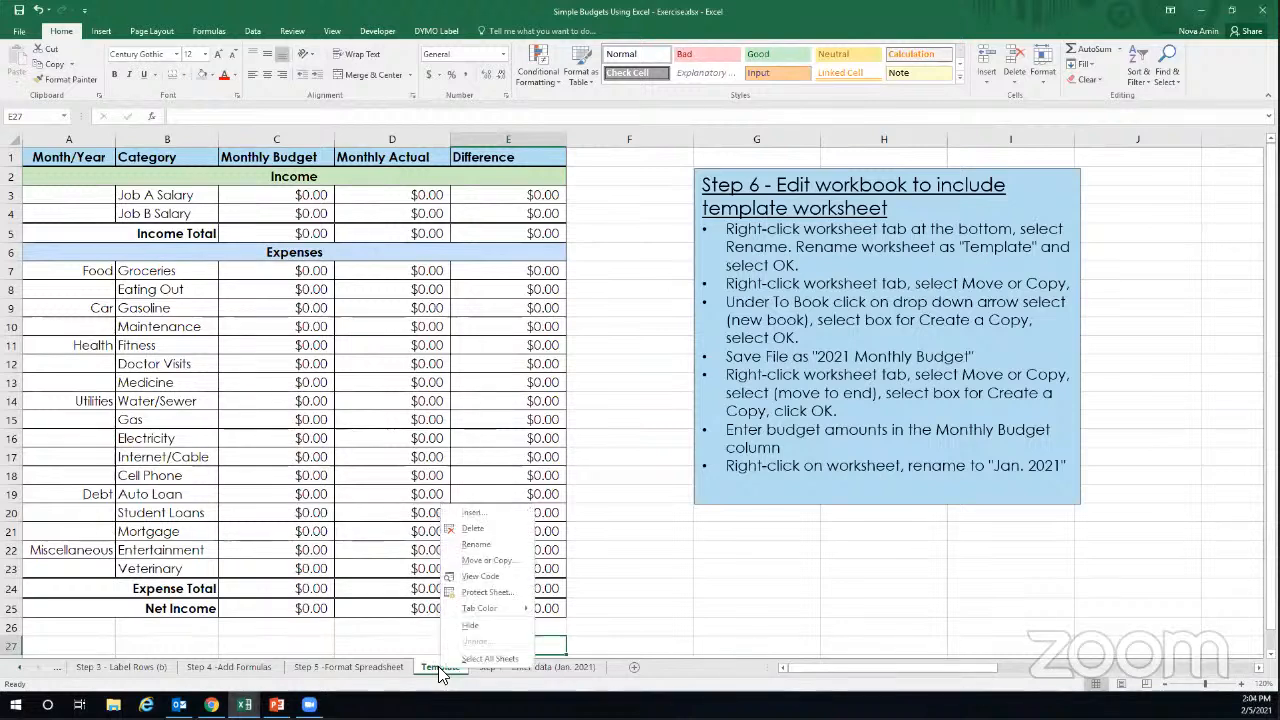
{"action": "left_click", "coordinate": [489, 562]}
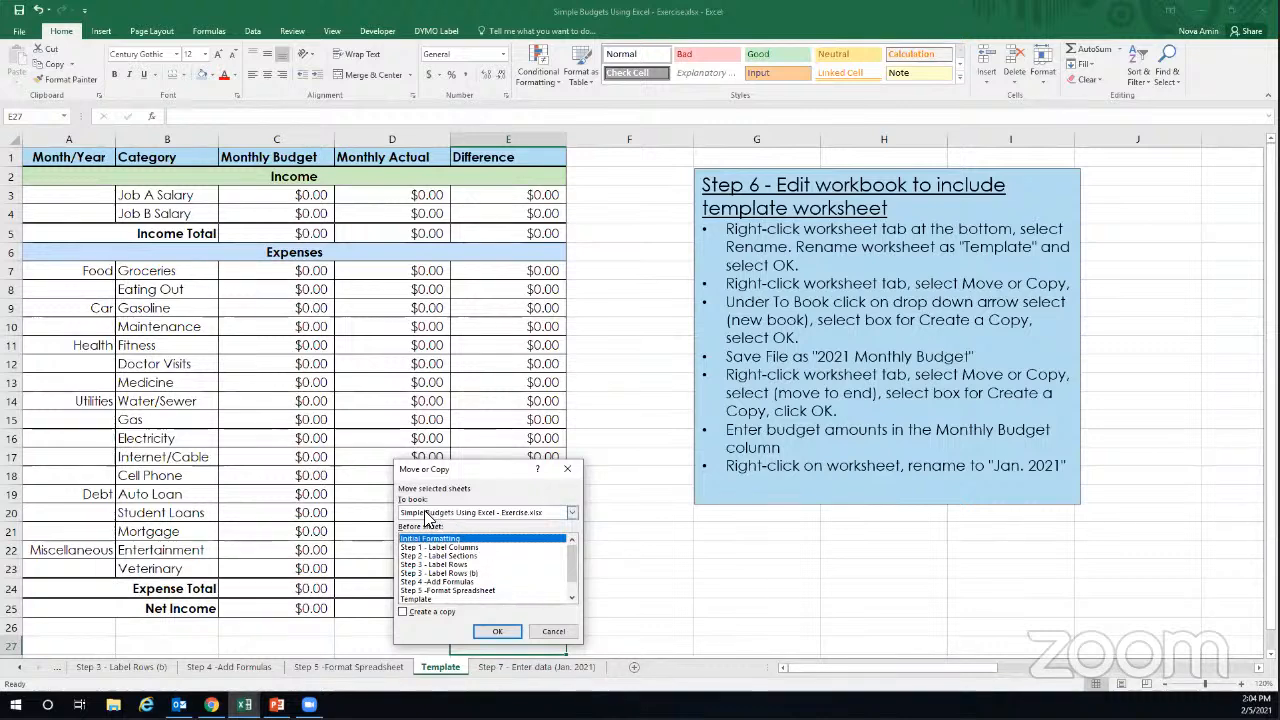
{"action": "left_click", "coordinate": [402, 612]}
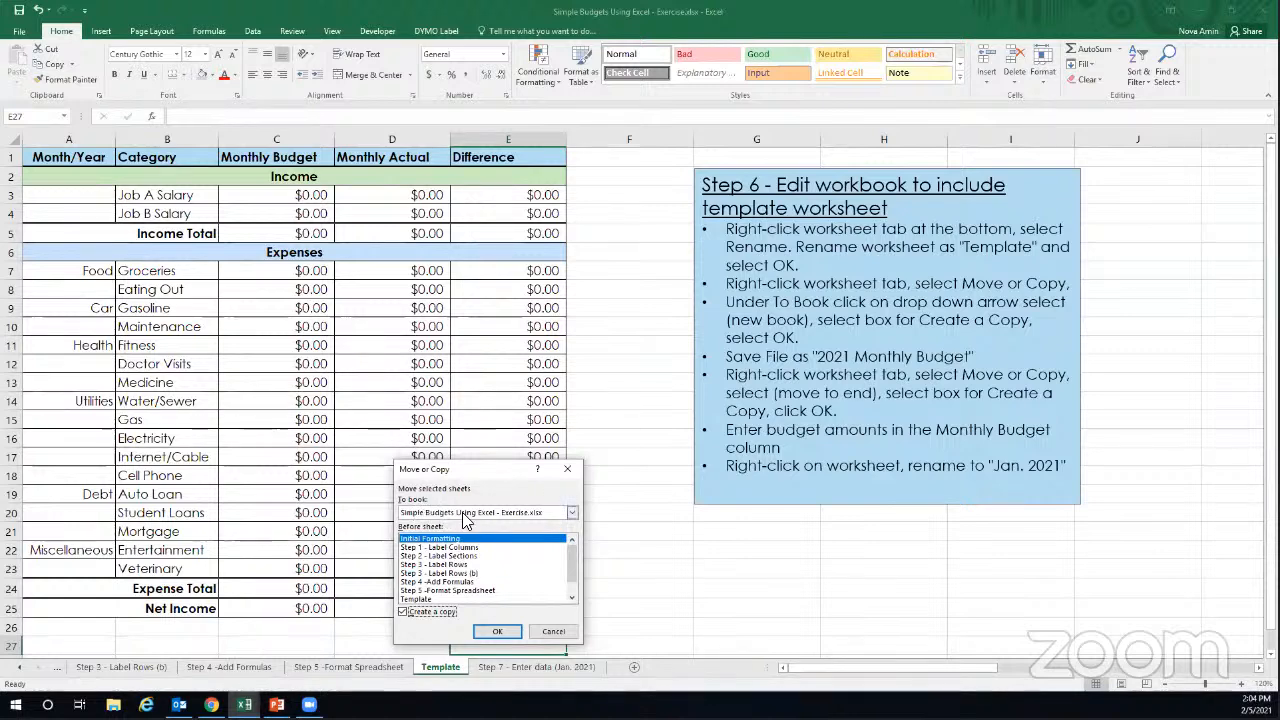
{"action": "left_click", "coordinate": [573, 515]}
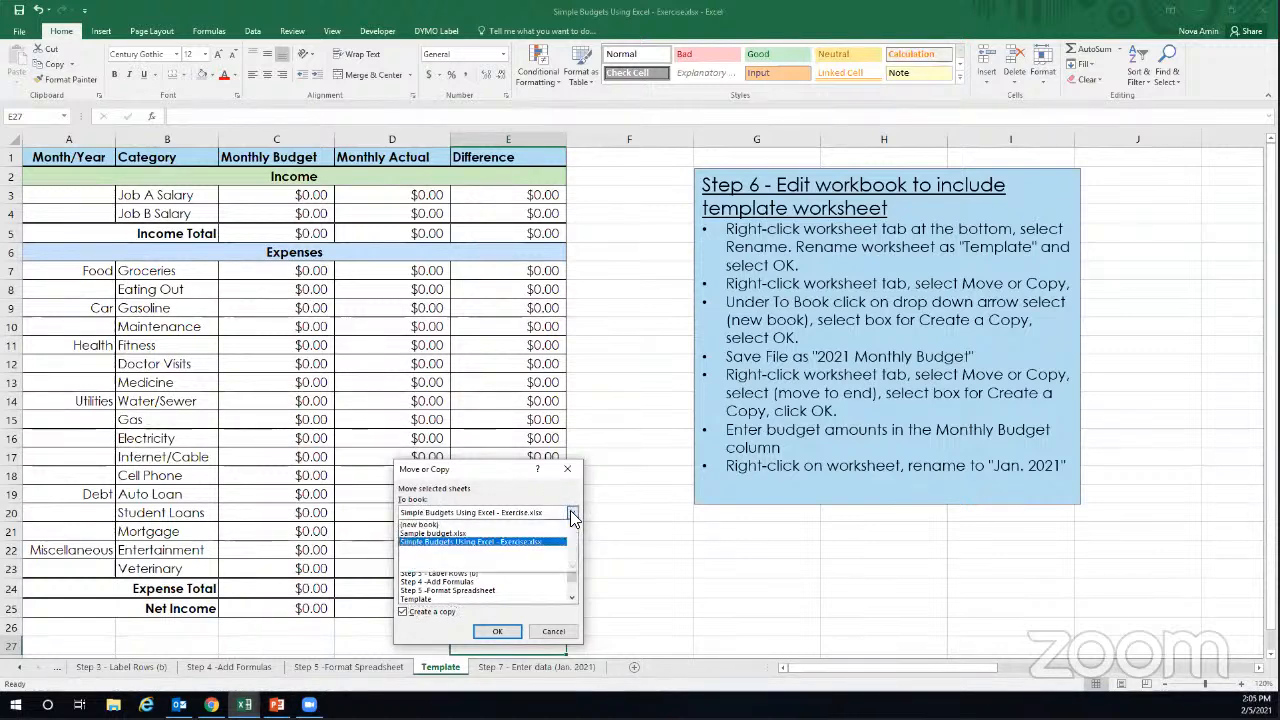
{"action": "left_click", "coordinate": [427, 524]}
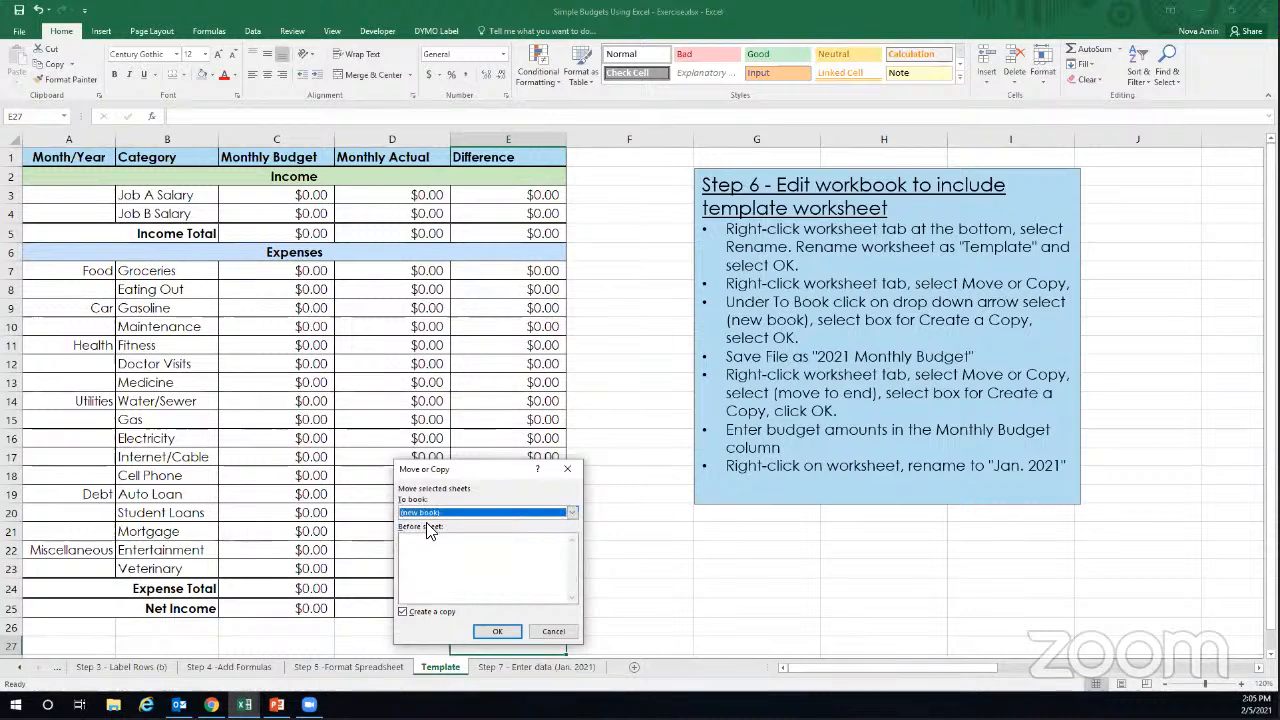
{"action": "left_click", "coordinate": [498, 633]}
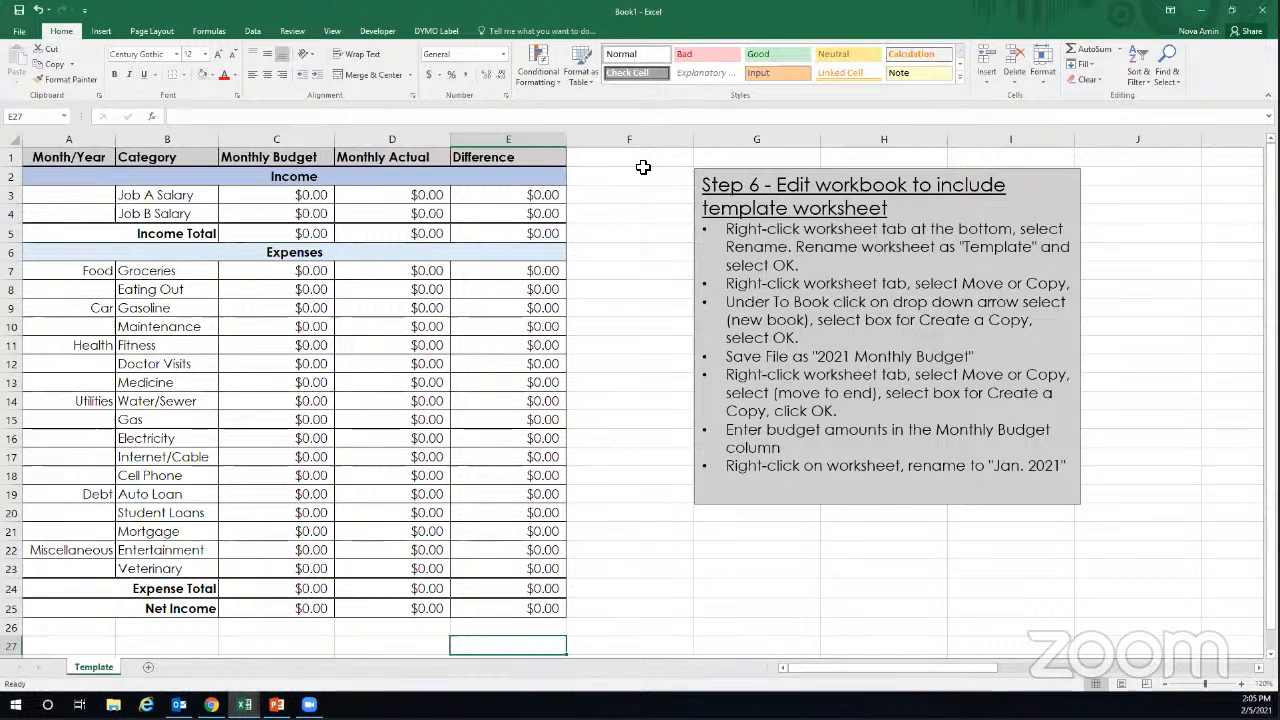
{"action": "left_click", "coordinate": [1233, 11]}
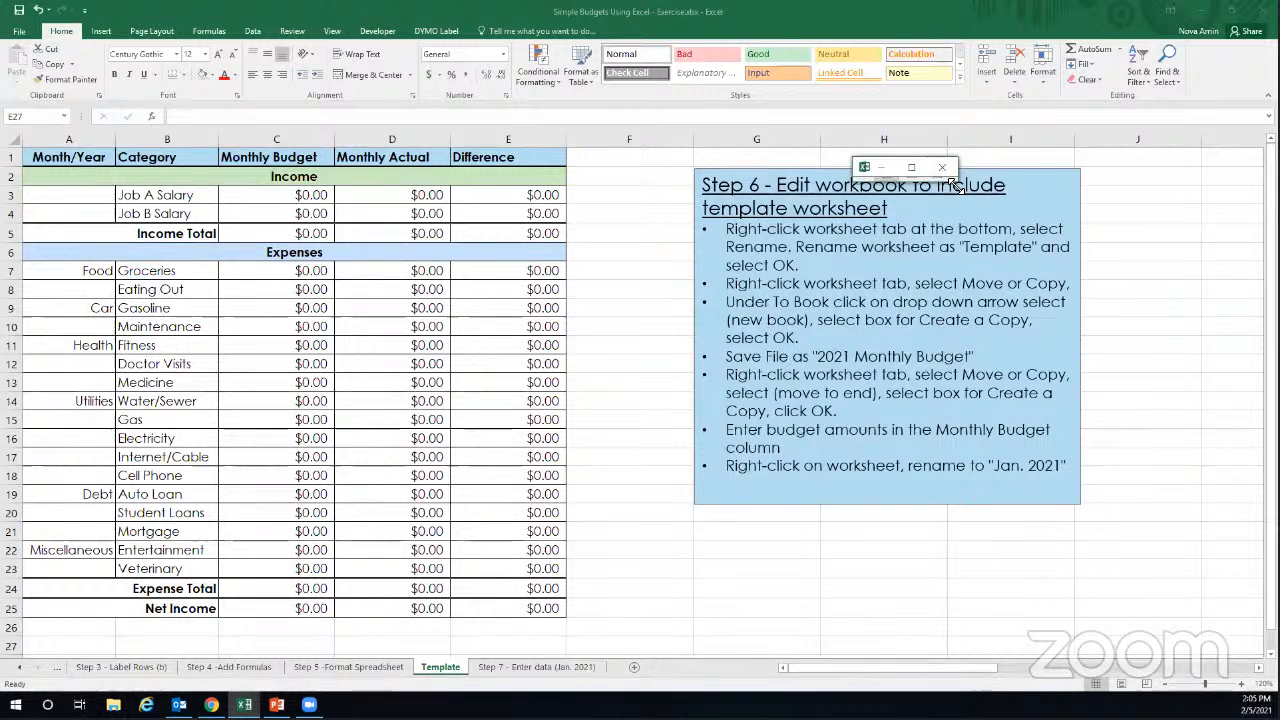
{"action": "left_click_drag", "start_coordinate": [957, 183], "coordinate": [1211, 477]}
{"action": "left_click", "coordinate": [1166, 170]}
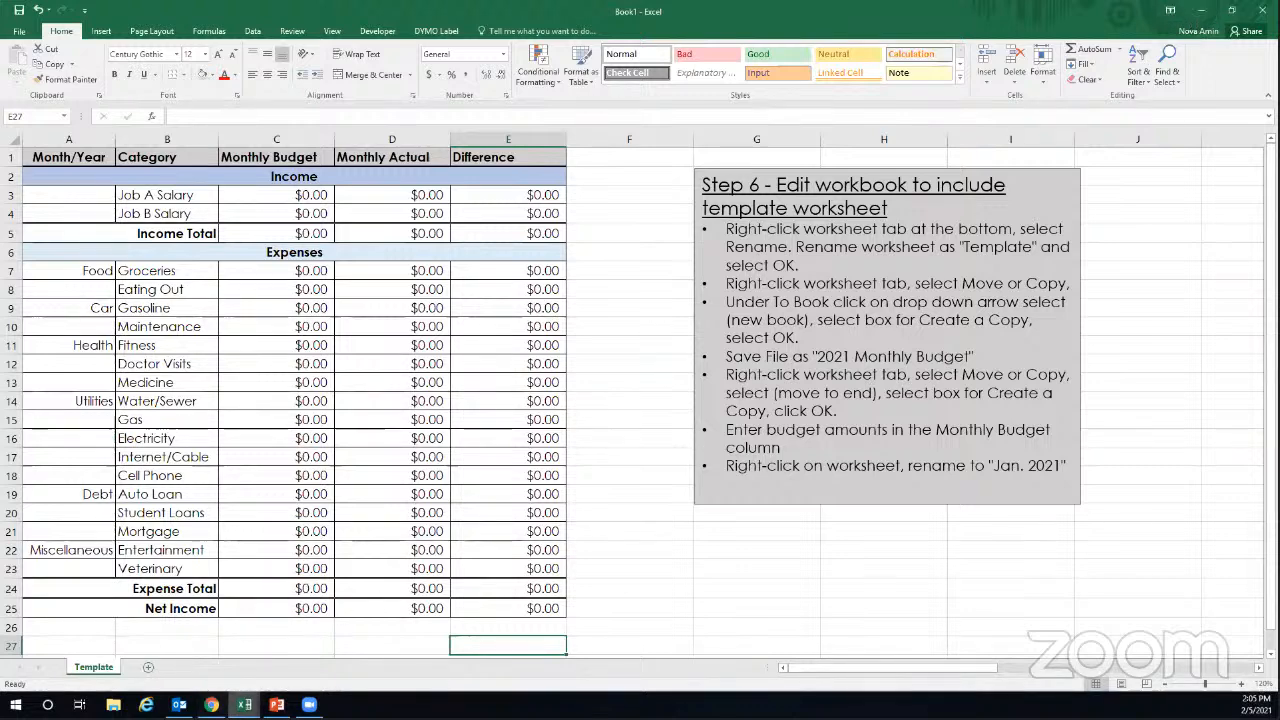
Preview the open workbooks and return to the new Book1 workbook.
{"action": "mouse_move", "coordinate": [244, 704]}
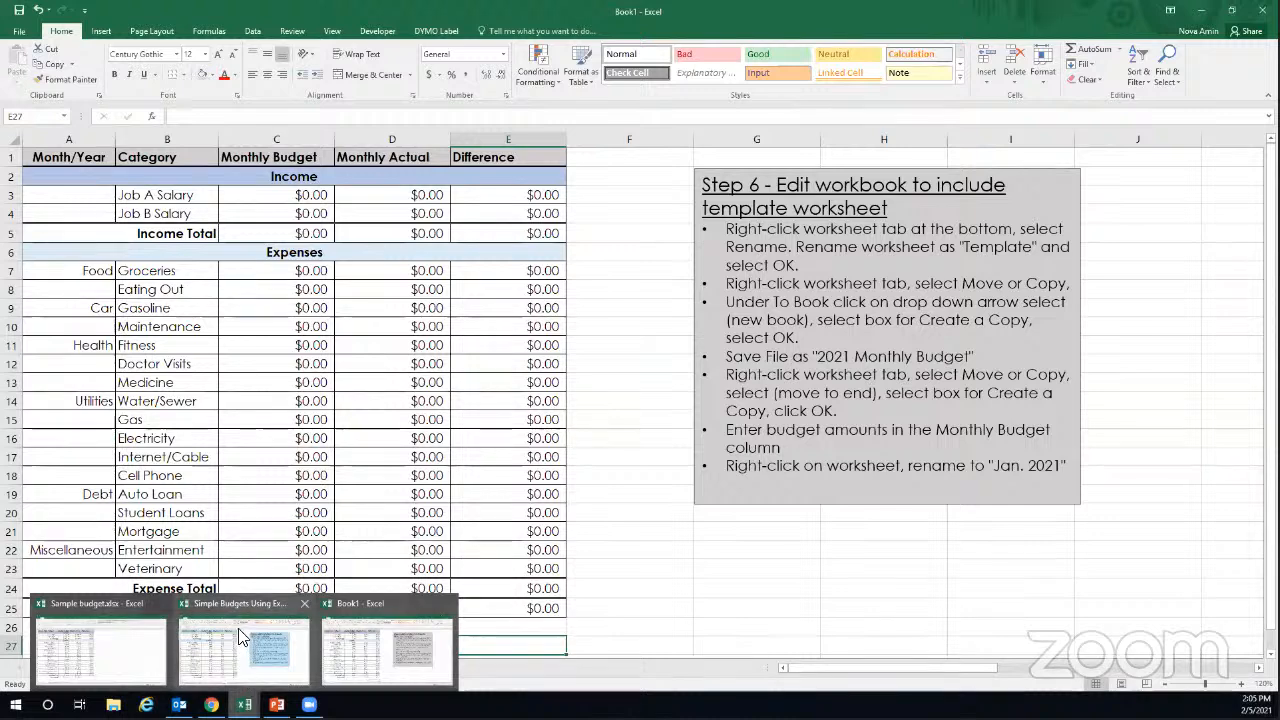
{"action": "mouse_move", "coordinate": [240, 638]}
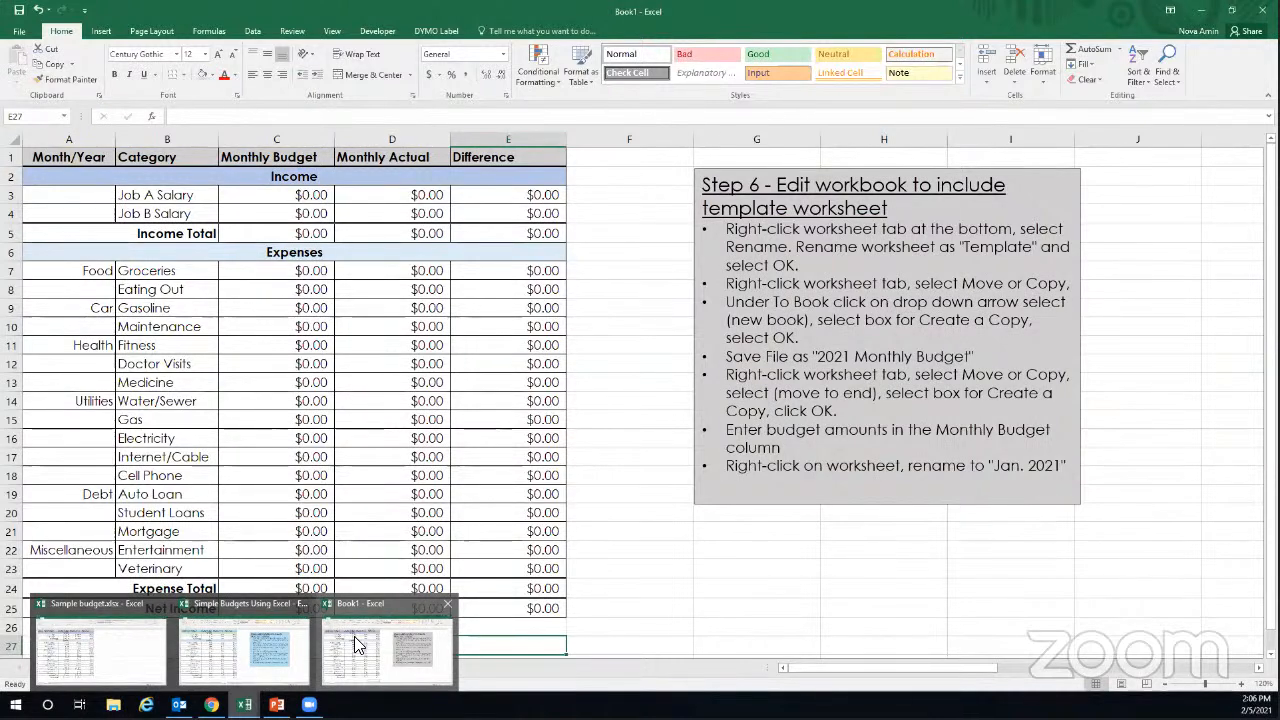
{"action": "left_click", "coordinate": [354, 636]}
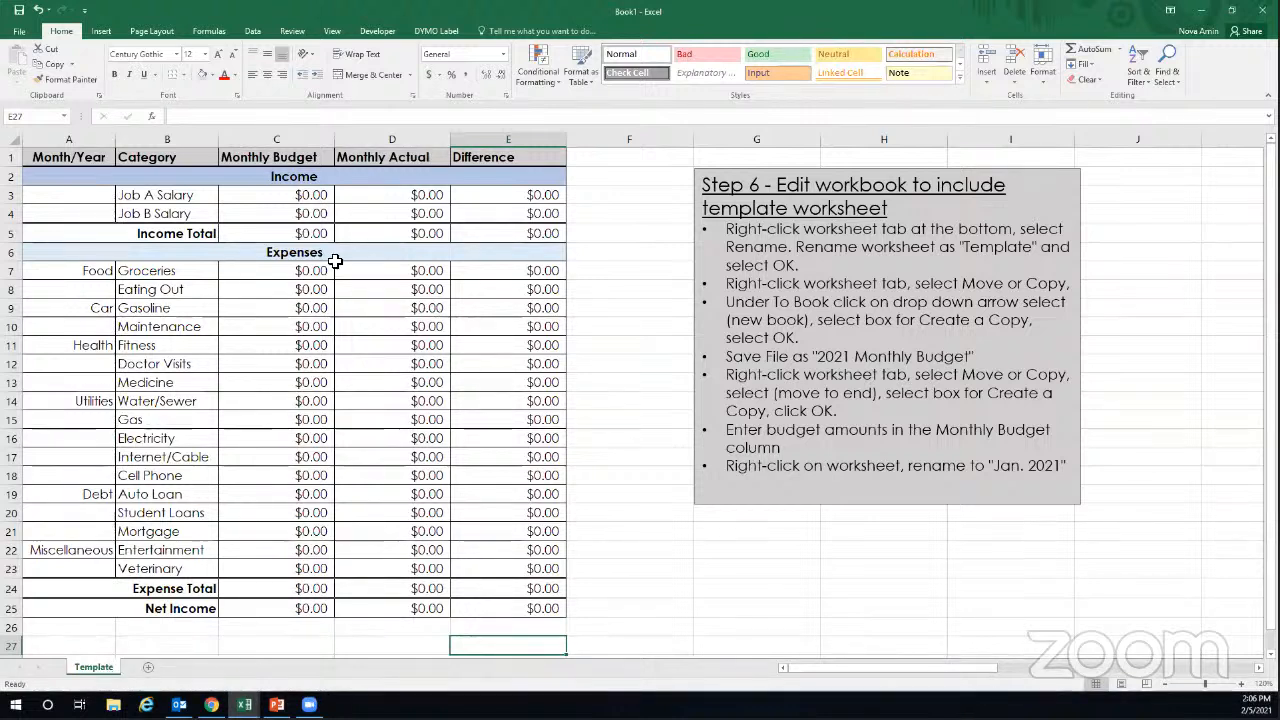
{"action": "left_click", "coordinate": [375, 401]}
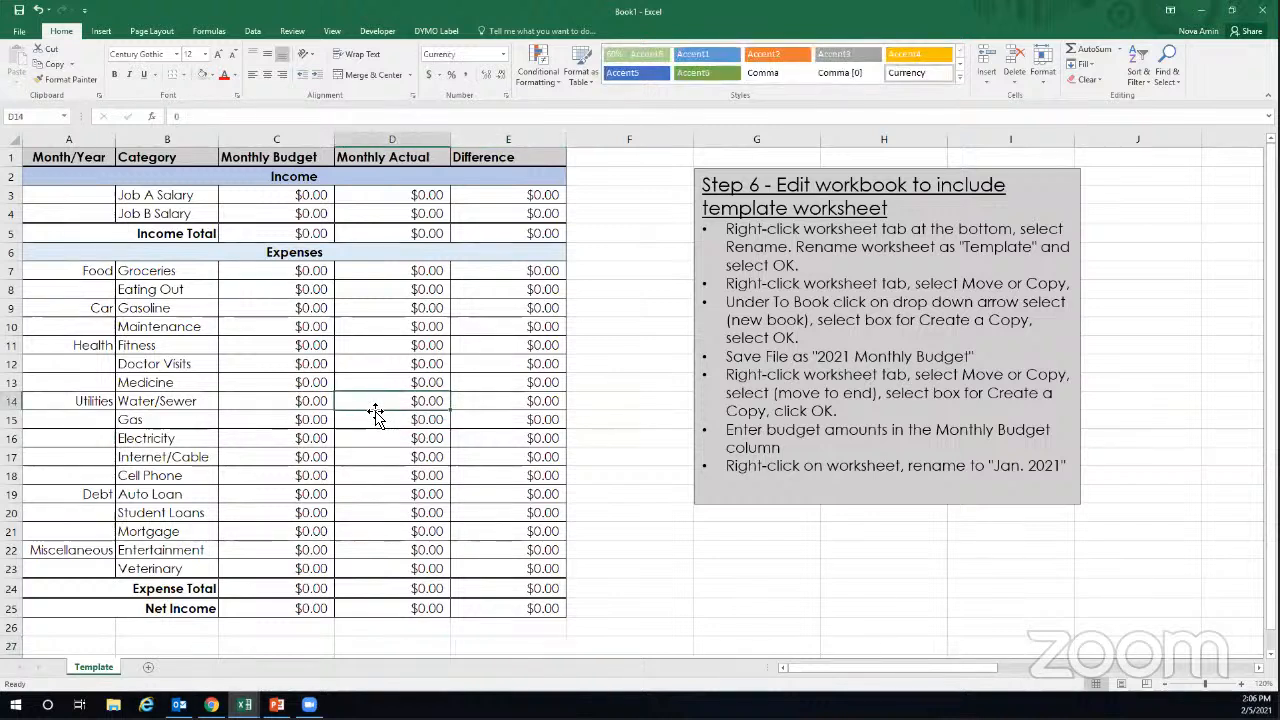
Create a copy of the Template worksheet within Book1, placed at the end of the workbook.
{"action": "right_click", "coordinate": [96, 672]}
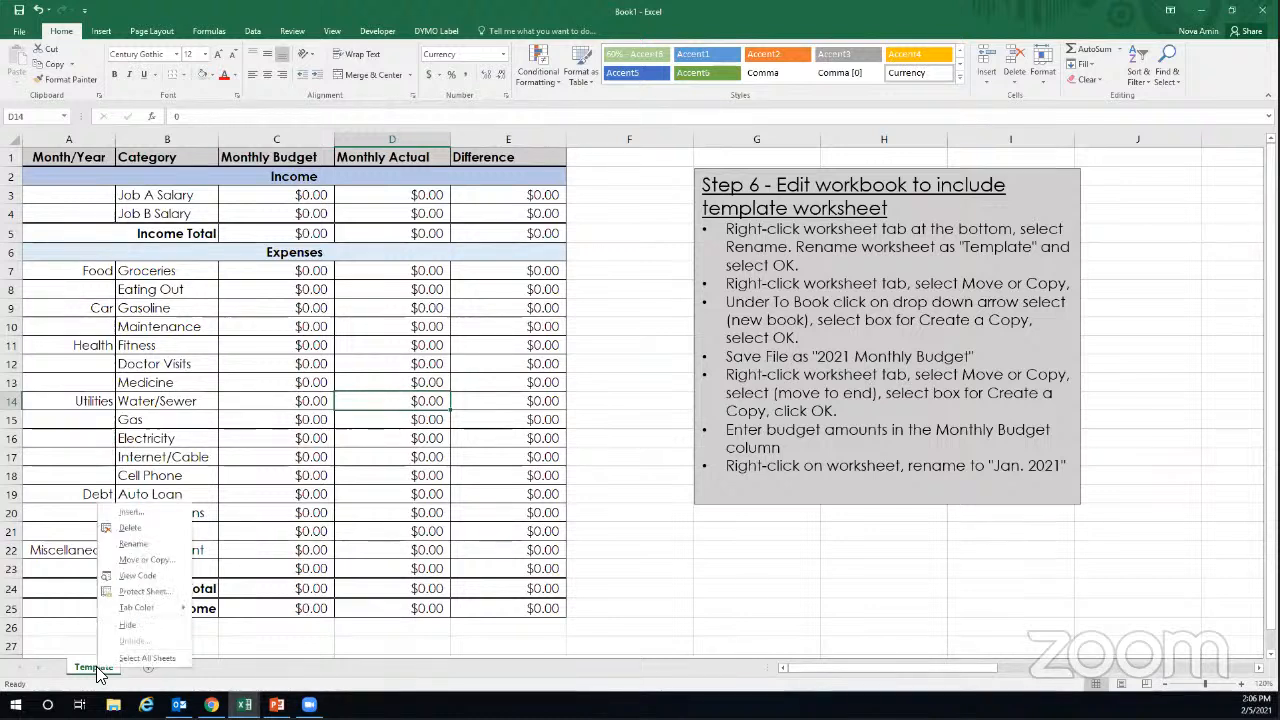
{"action": "left_click", "coordinate": [150, 560]}
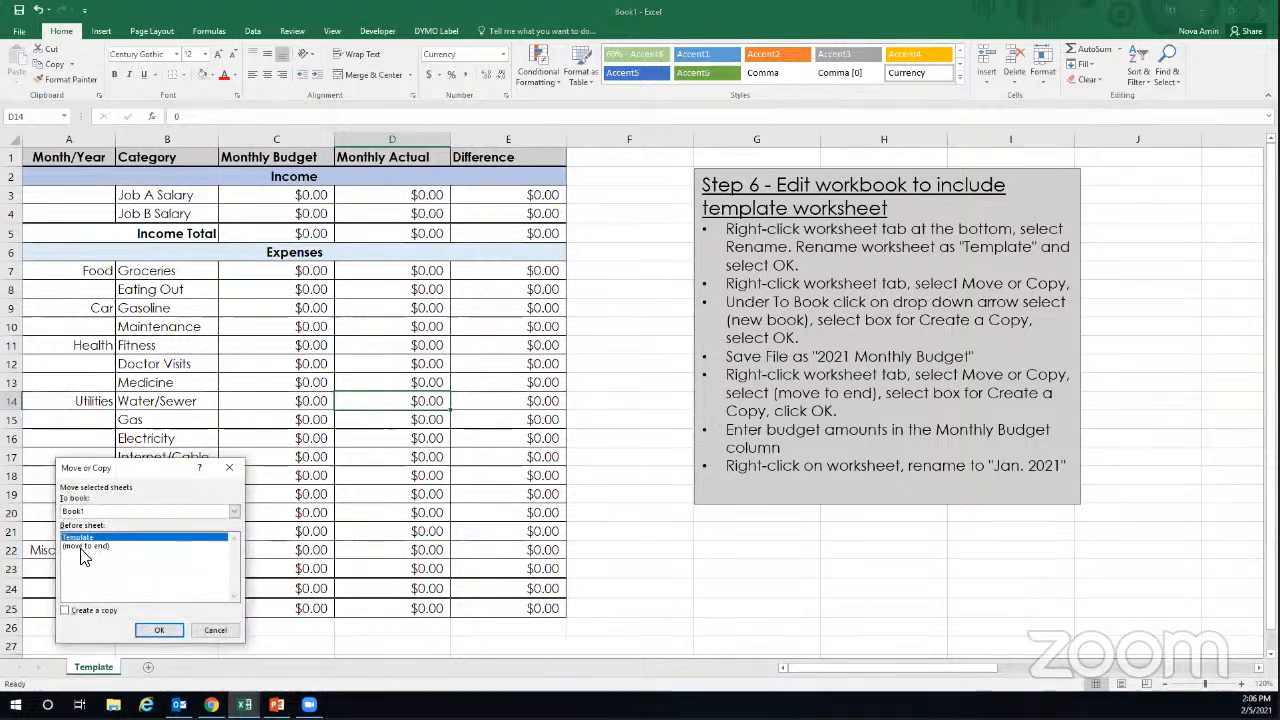
{"action": "left_click", "coordinate": [65, 610]}
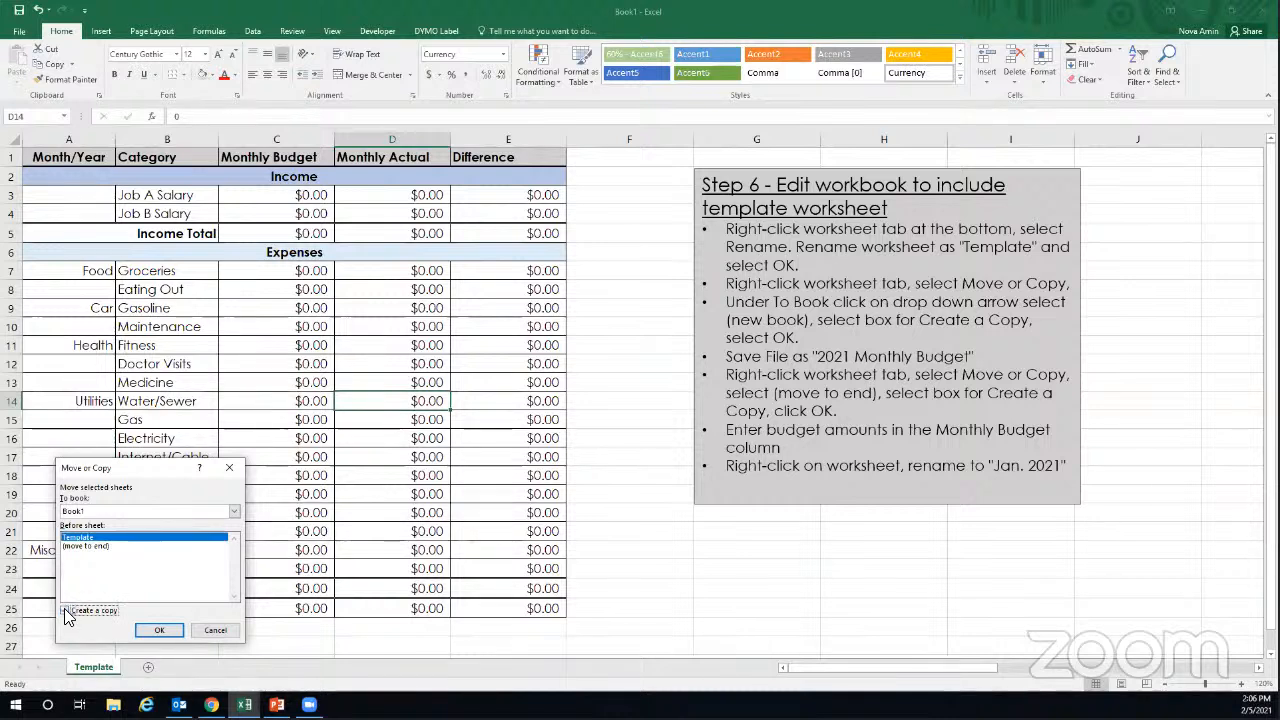
{"action": "left_click", "coordinate": [100, 547]}
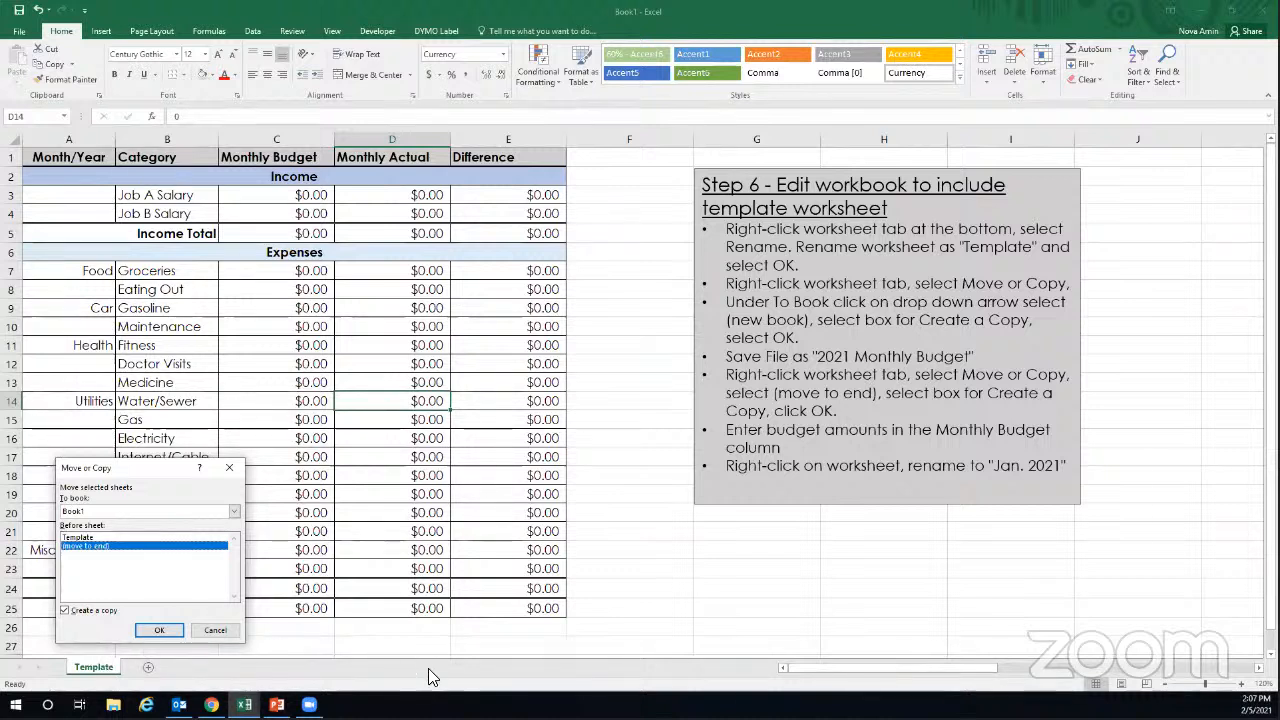
{"action": "left_click", "coordinate": [155, 632]}
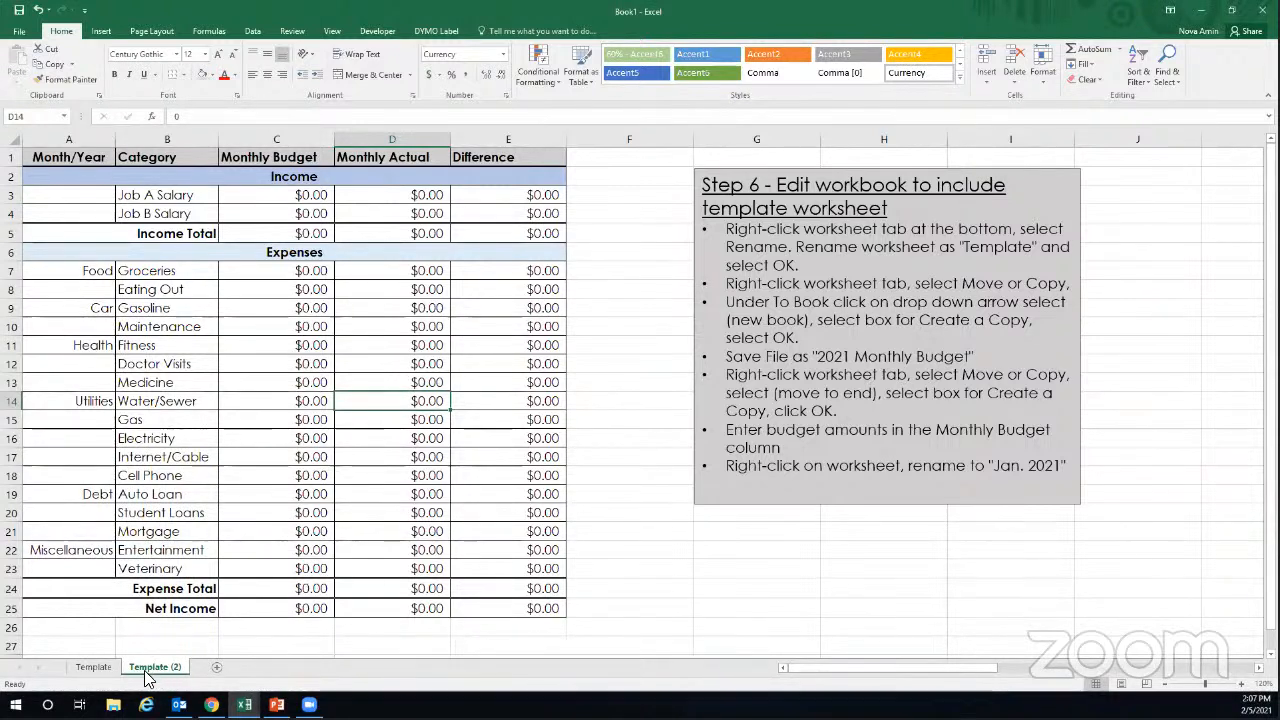
{"action": "left_click", "coordinate": [100, 668]}
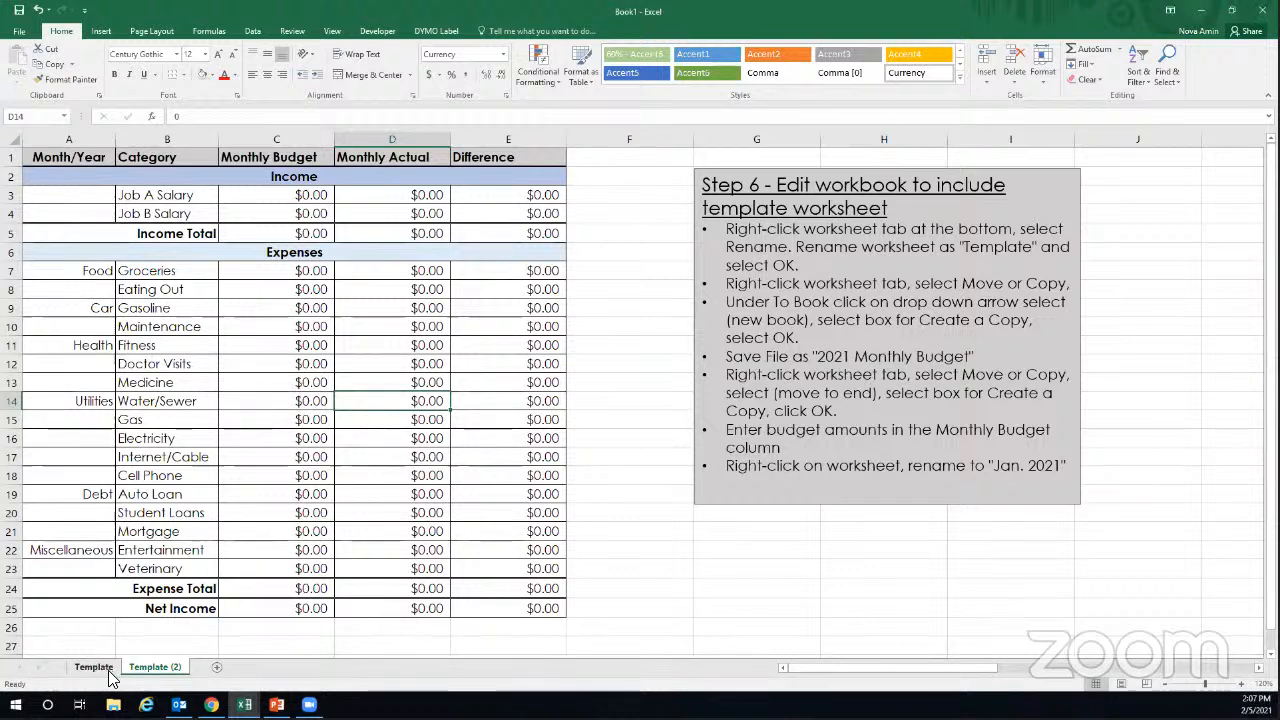
{"action": "left_click", "coordinate": [140, 668]}
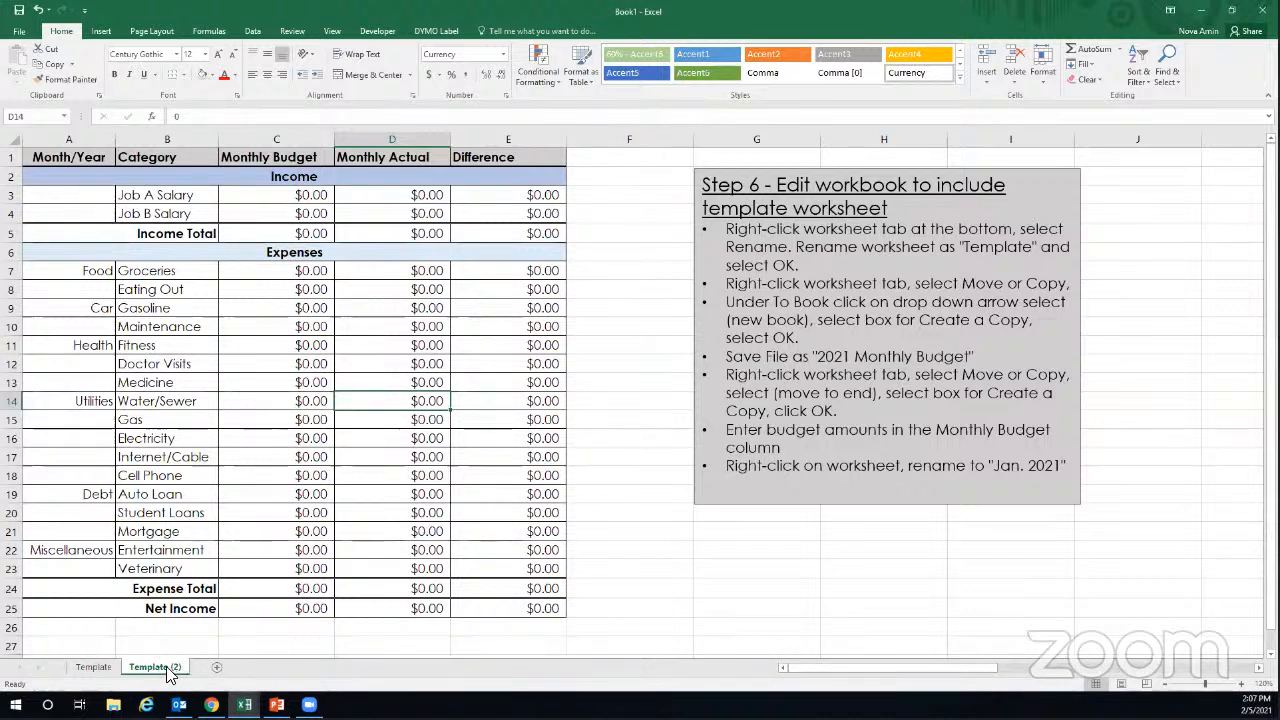
Rename the copied Template (2) worksheet as Jan. 2021.
{"action": "left_click", "coordinate": [100, 668]}
{"action": "left_click", "coordinate": [152, 668]}
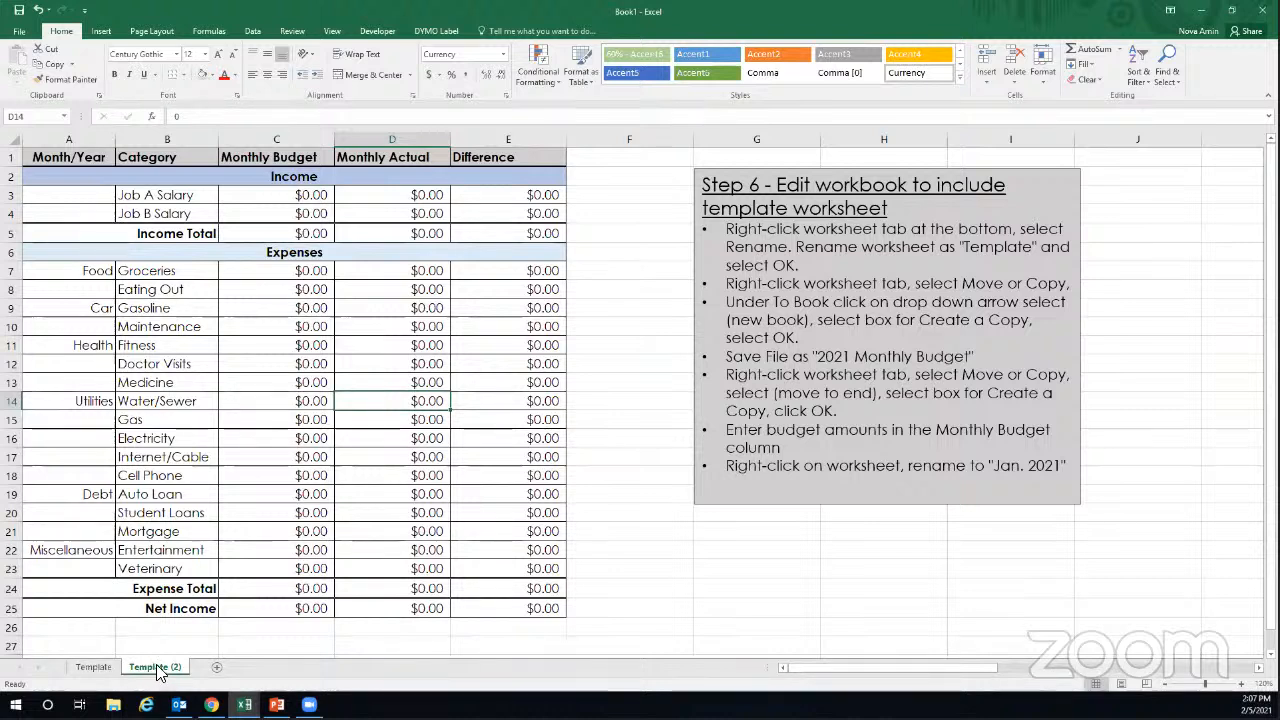
{"action": "right_click", "coordinate": [157, 668]}
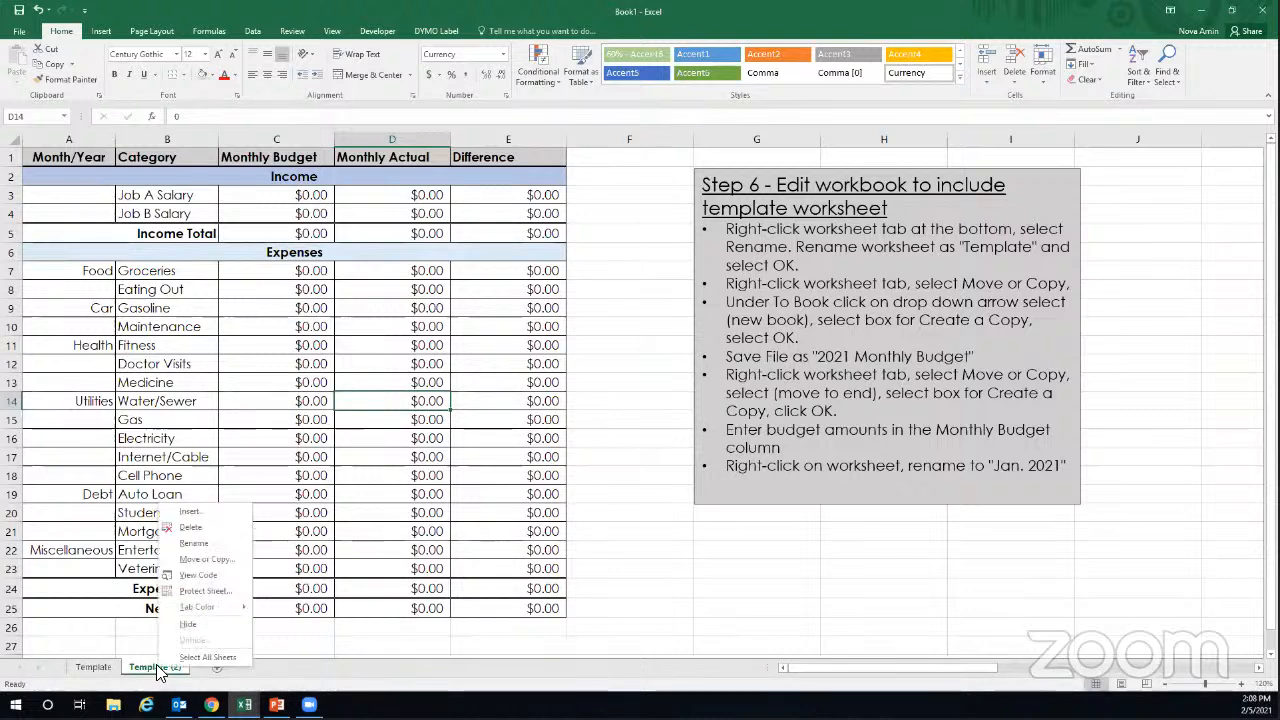
{"action": "left_click", "coordinate": [210, 544]}
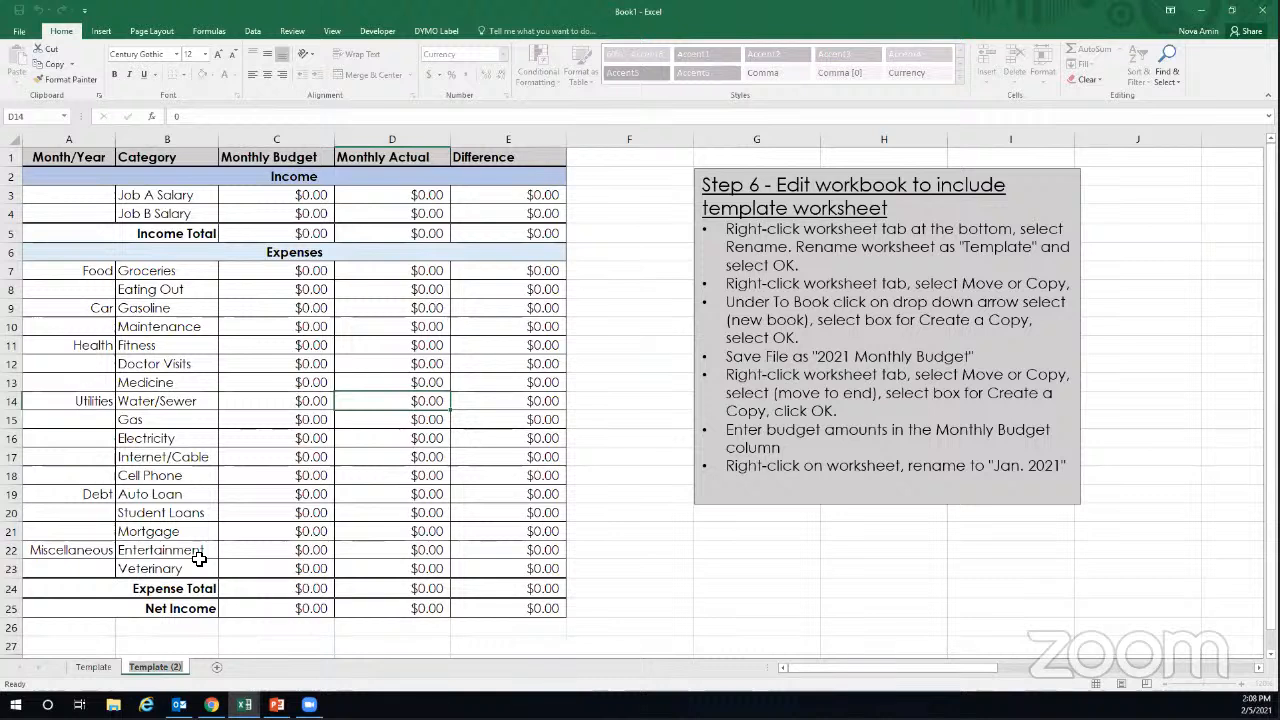
{"action": "type", "text": "J"}
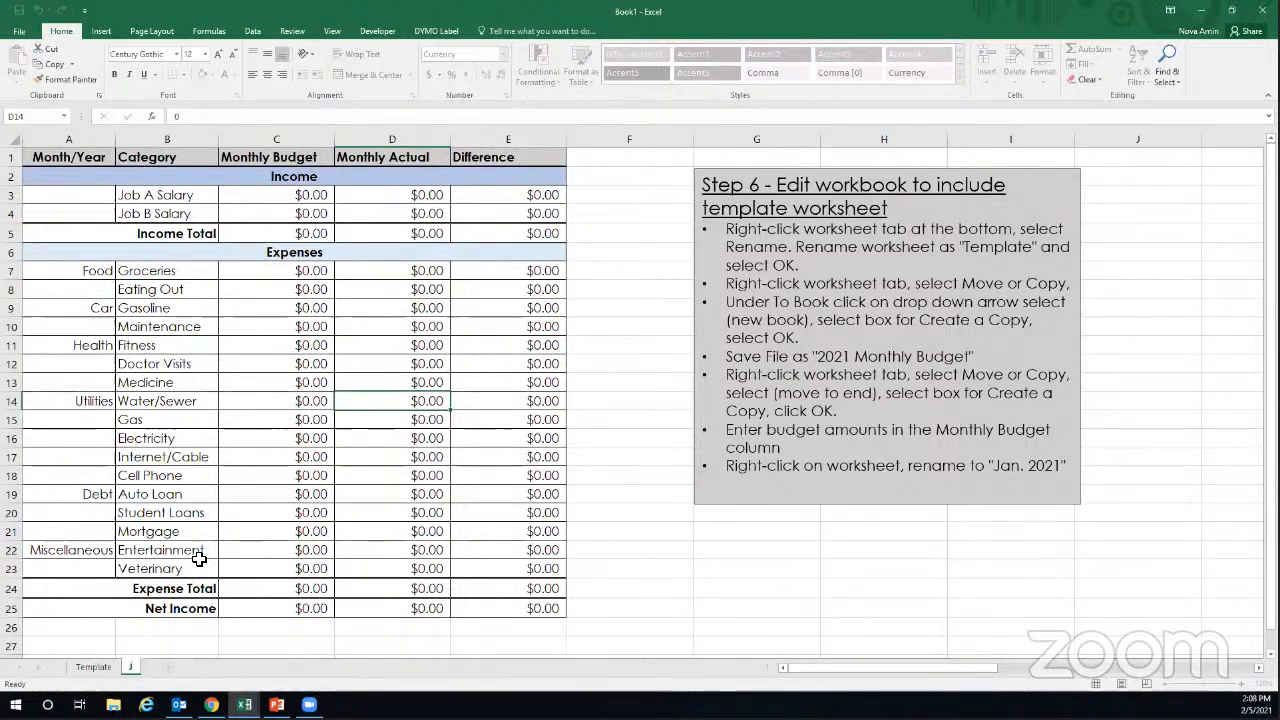
{"action": "type", "text": "an"}
{"action": "key", "text": "Return"}
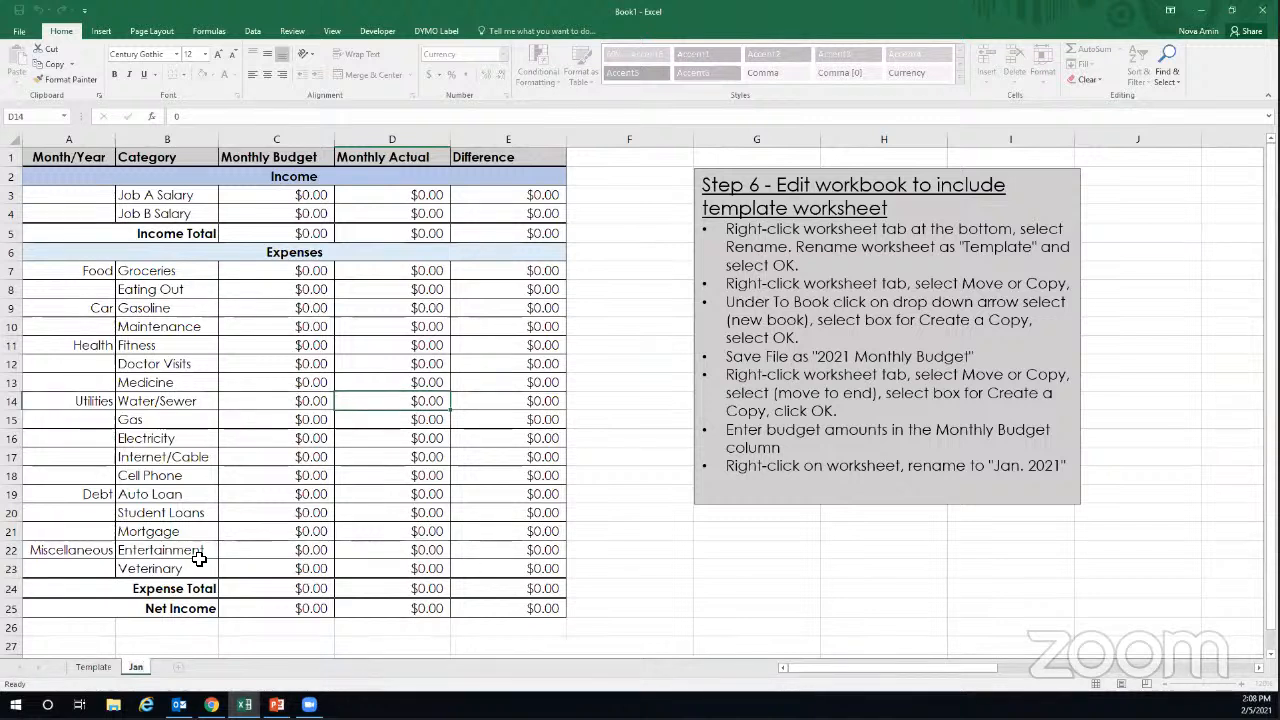
{"action": "type", "text": "."}
{"action": "type", "text": "2021"}
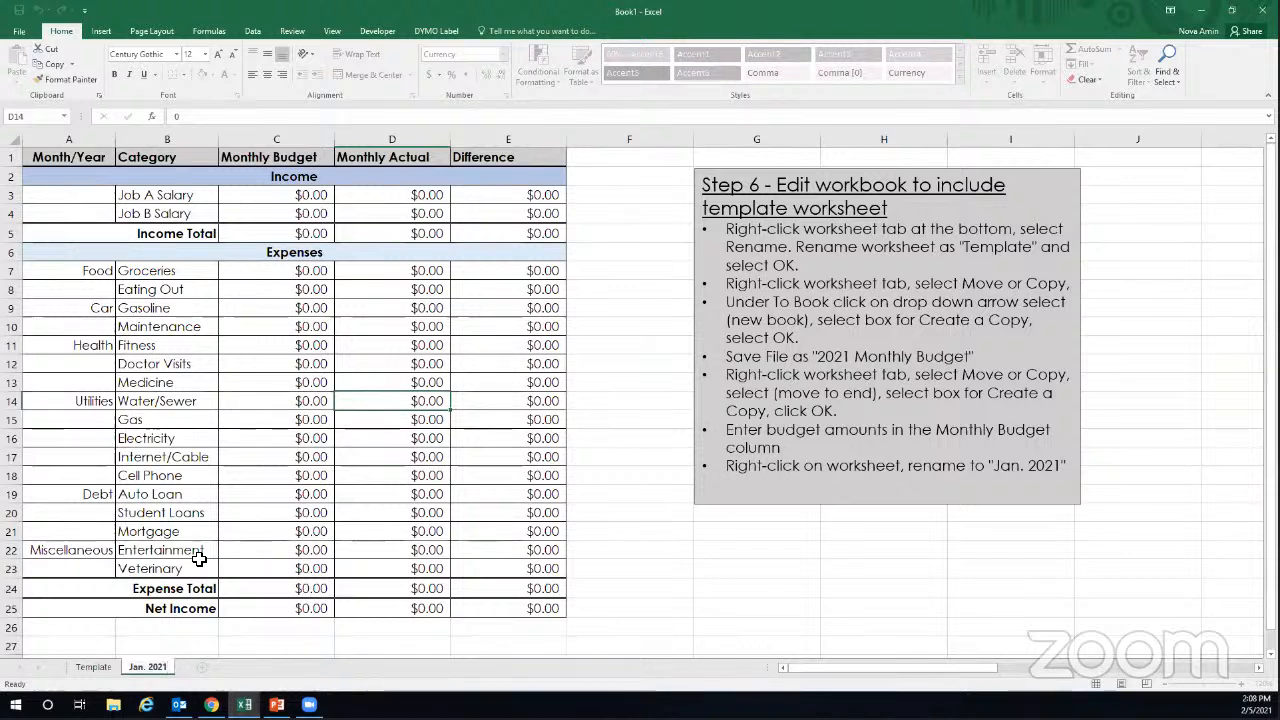
{"action": "key", "text": "Return"}
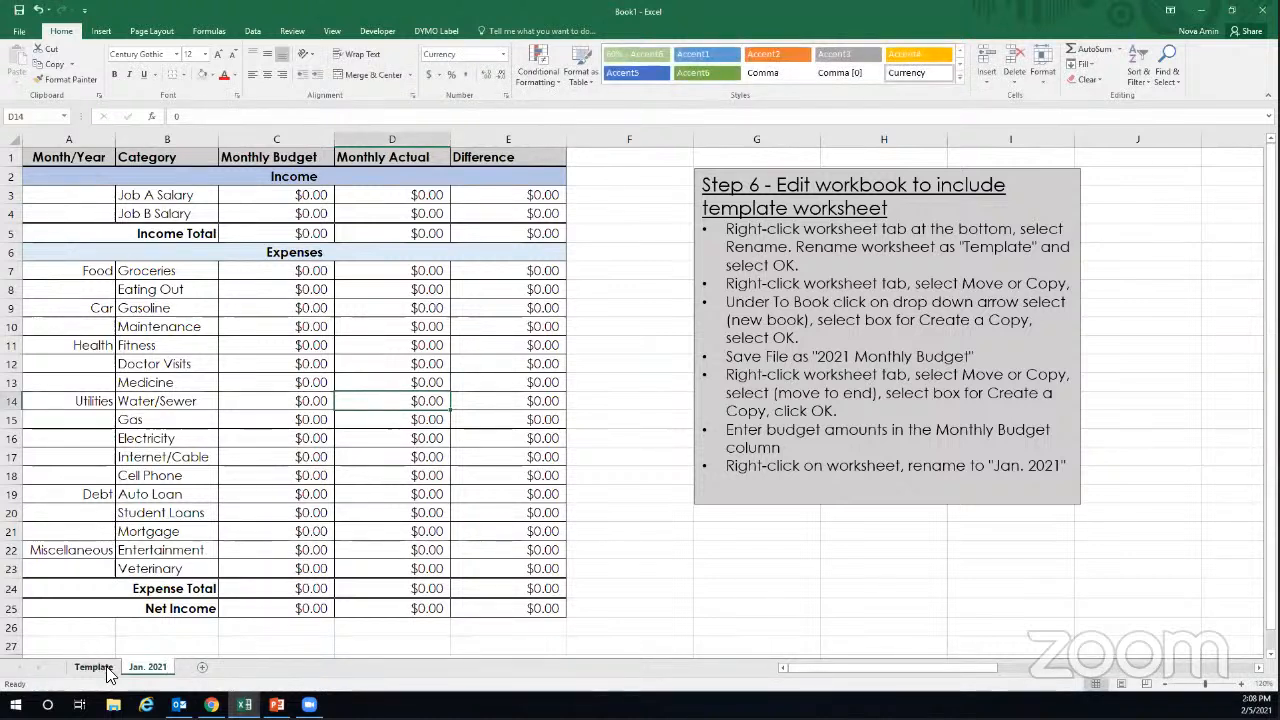
Compare the Template worksheet with the Jan. 2021 worksheet, finishing on Jan. 2021.
{"action": "left_click", "coordinate": [100, 668]}
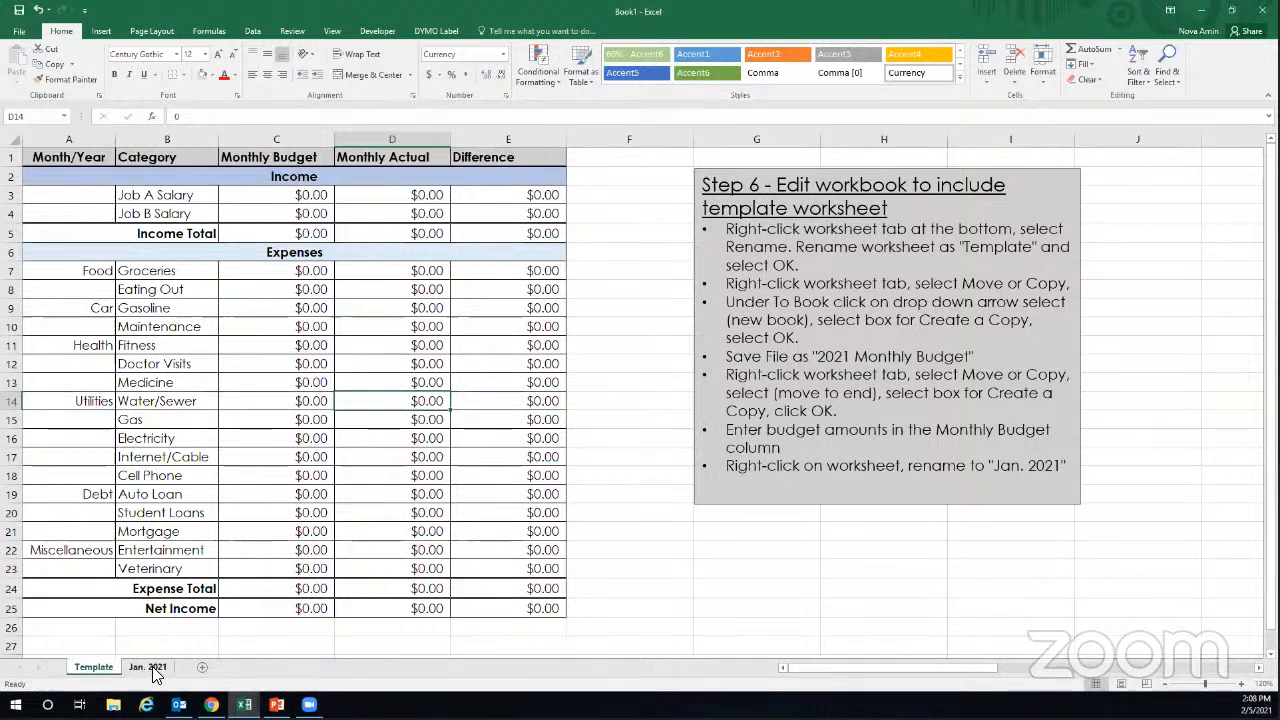
{"action": "left_click", "coordinate": [153, 668]}
{"action": "left_click", "coordinate": [103, 665]}
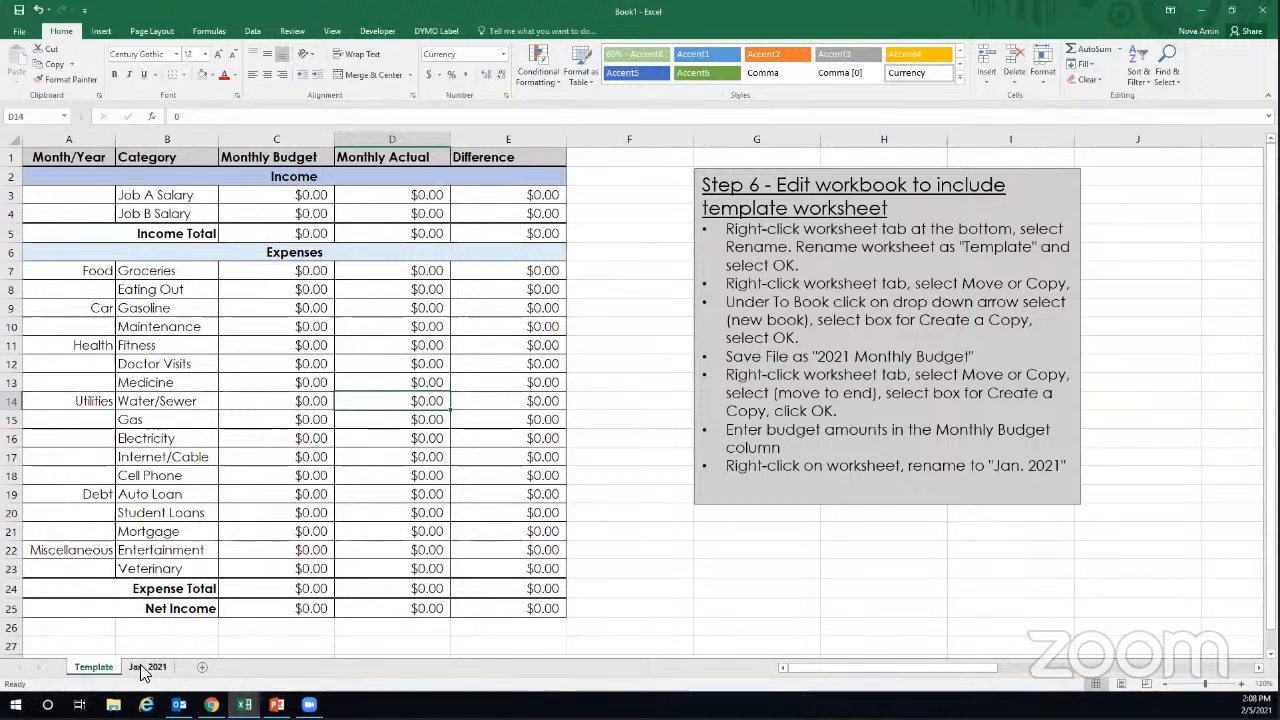
{"action": "left_click", "coordinate": [140, 664]}
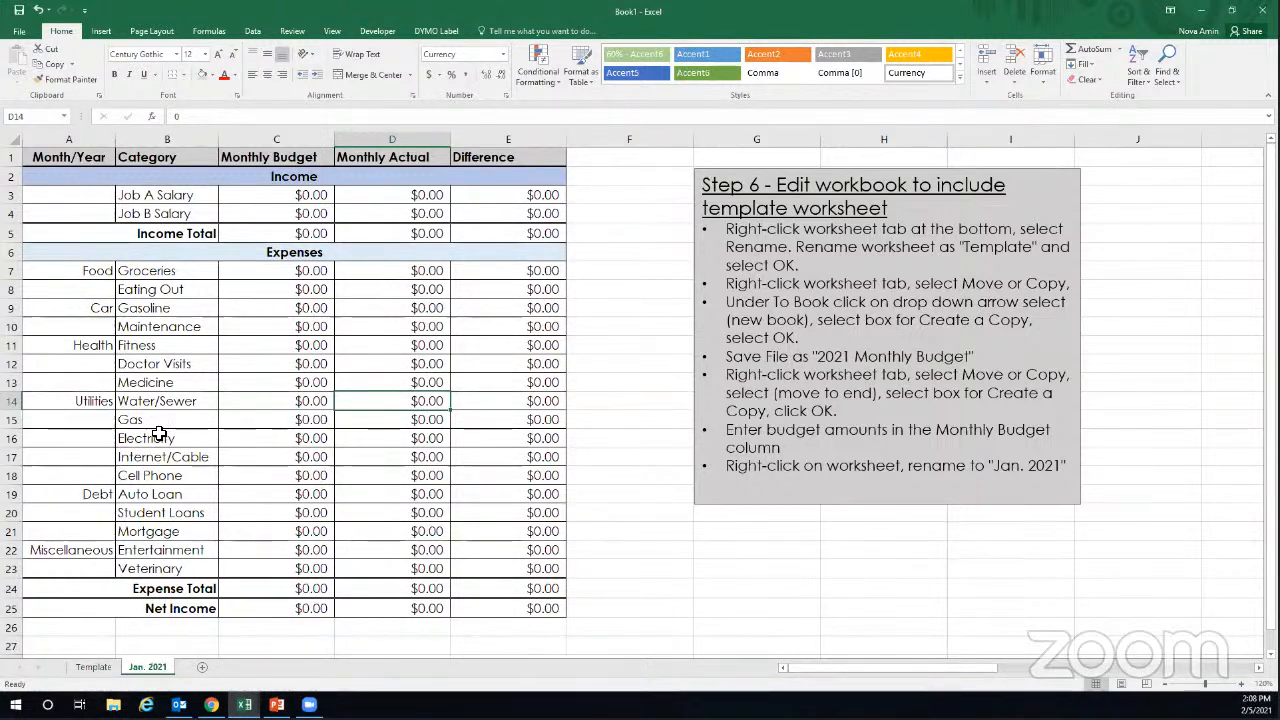
Replace the Month/Year heading in cell A1 with January 2021.
{"action": "left_click", "coordinate": [70, 158]}
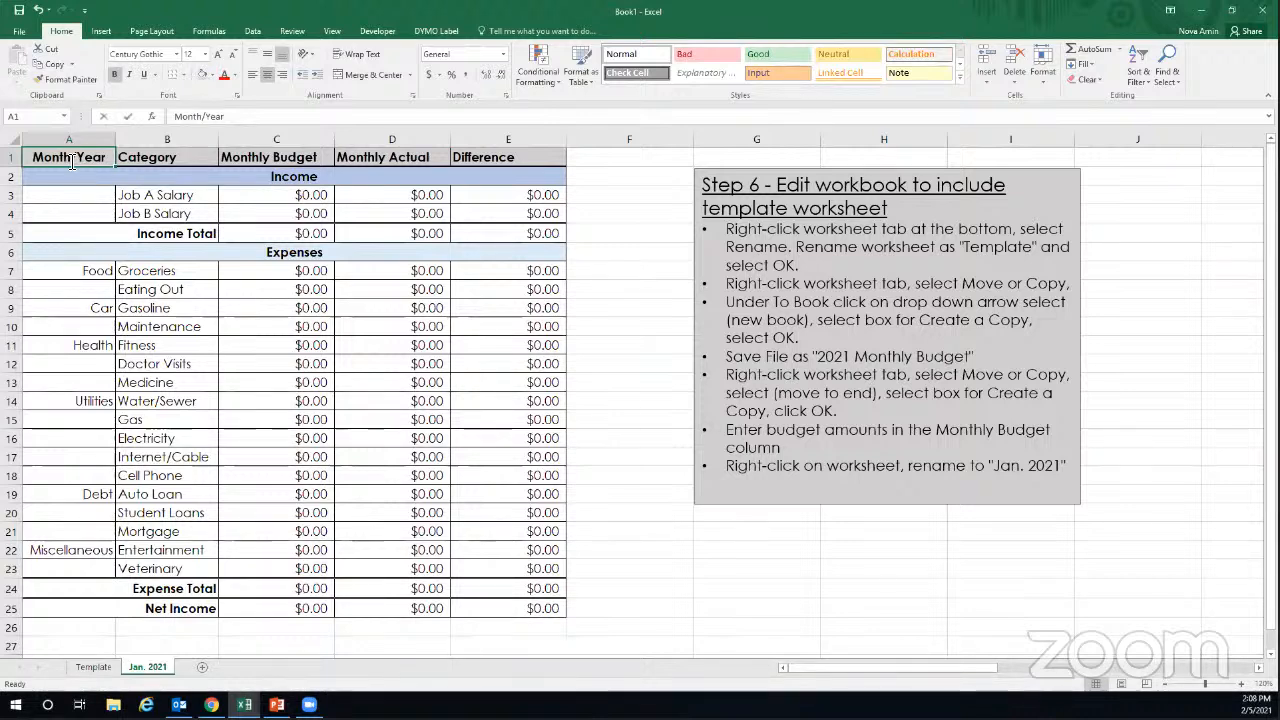
{"action": "type", "text": "Januar"}
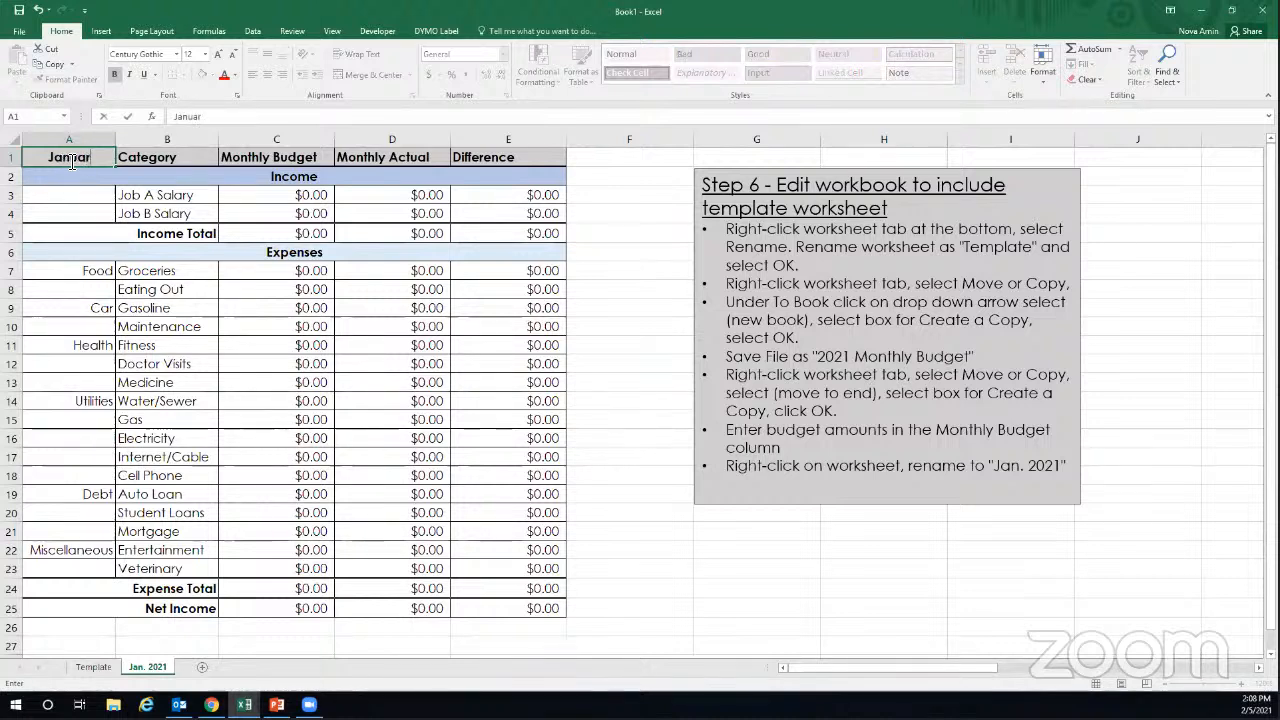
{"action": "type", "text": "y 2021"}
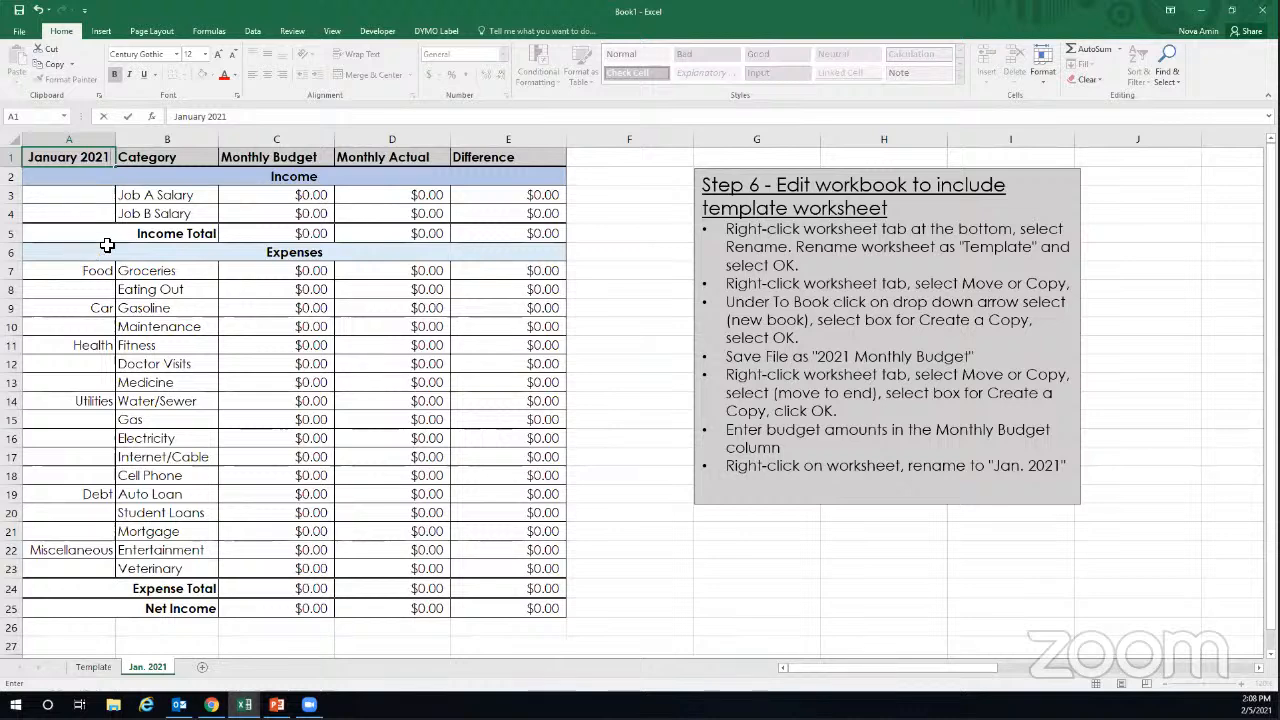
{"action": "left_click", "coordinate": [263, 333]}
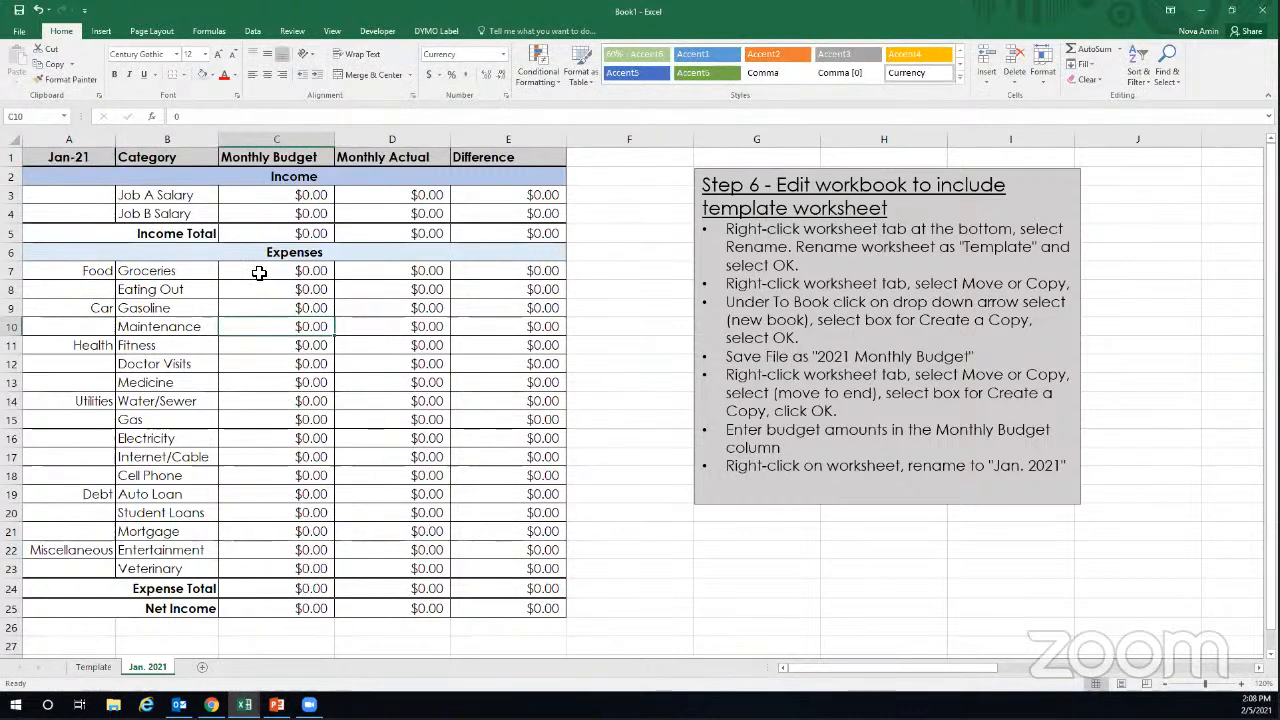
Apply the March-12 date format to the month heading in cell A1.
{"action": "left_click", "coordinate": [71, 160]}
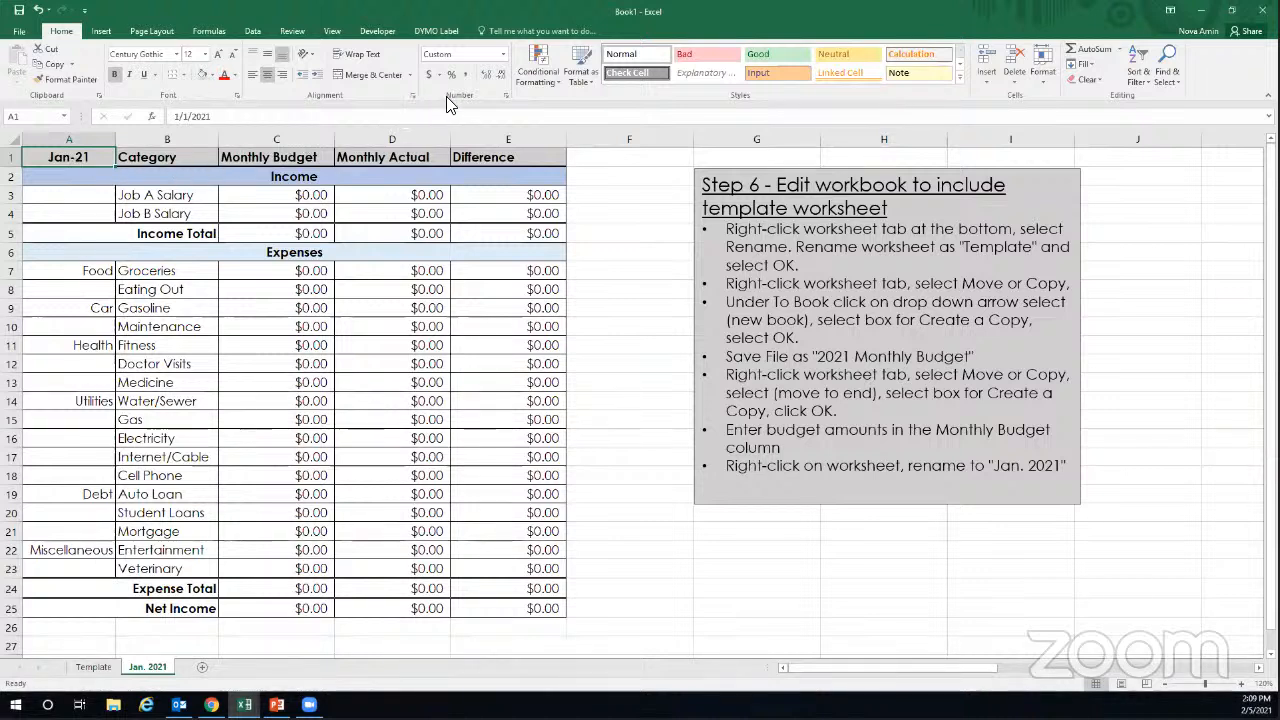
{"action": "left_click", "coordinate": [504, 55]}
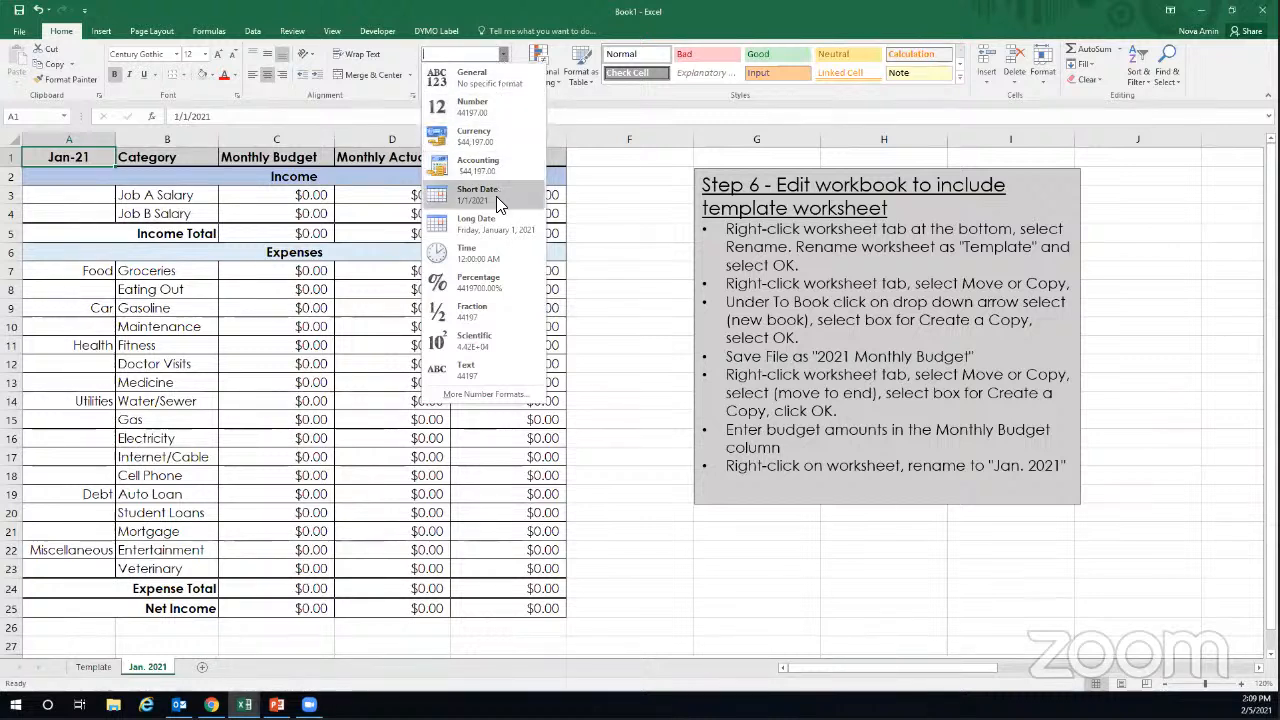
{"action": "left_click", "coordinate": [481, 394]}
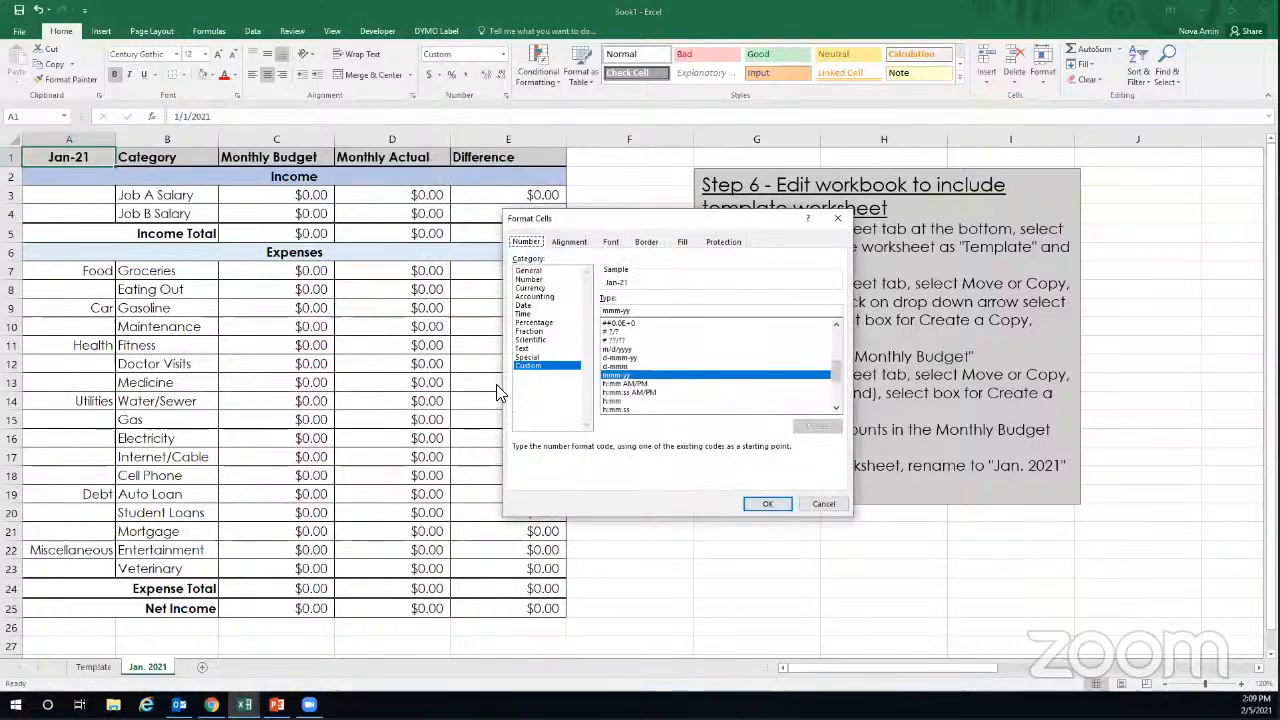
{"action": "left_click", "coordinate": [524, 307]}
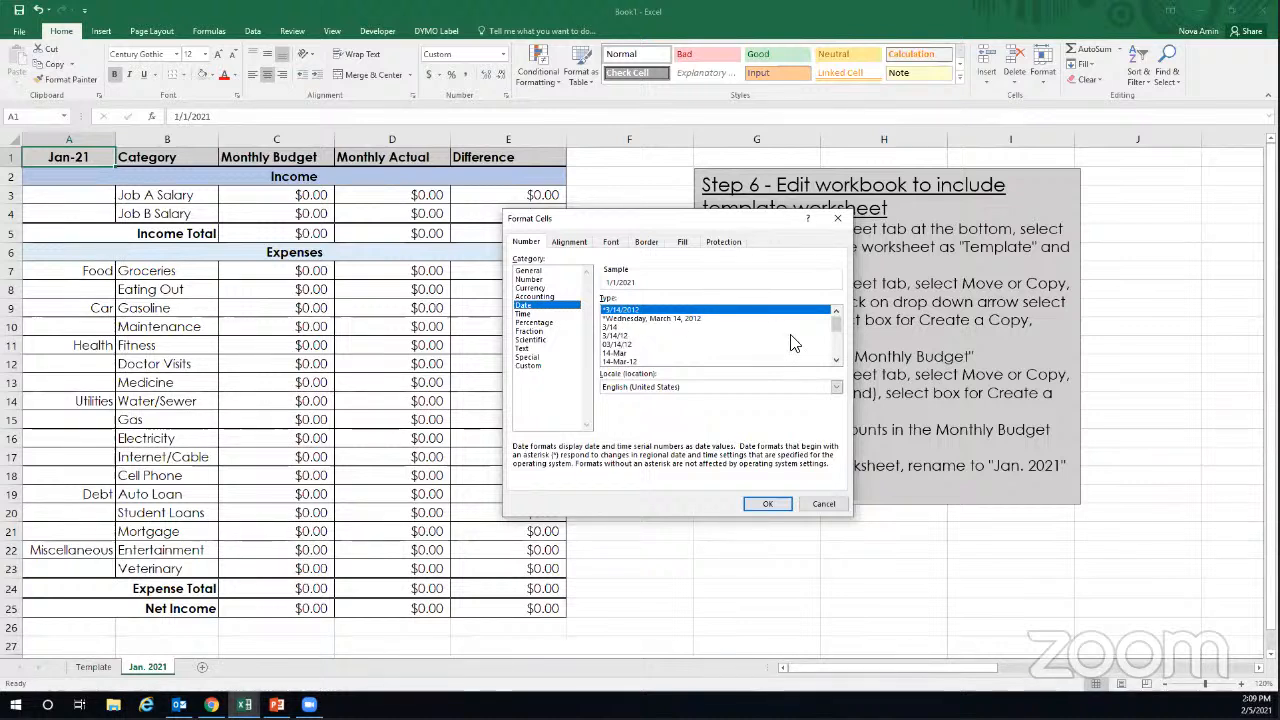
{"action": "left_click", "coordinate": [836, 364]}
{"action": "left_click", "coordinate": [836, 364]}
{"action": "left_click", "coordinate": [836, 364]}
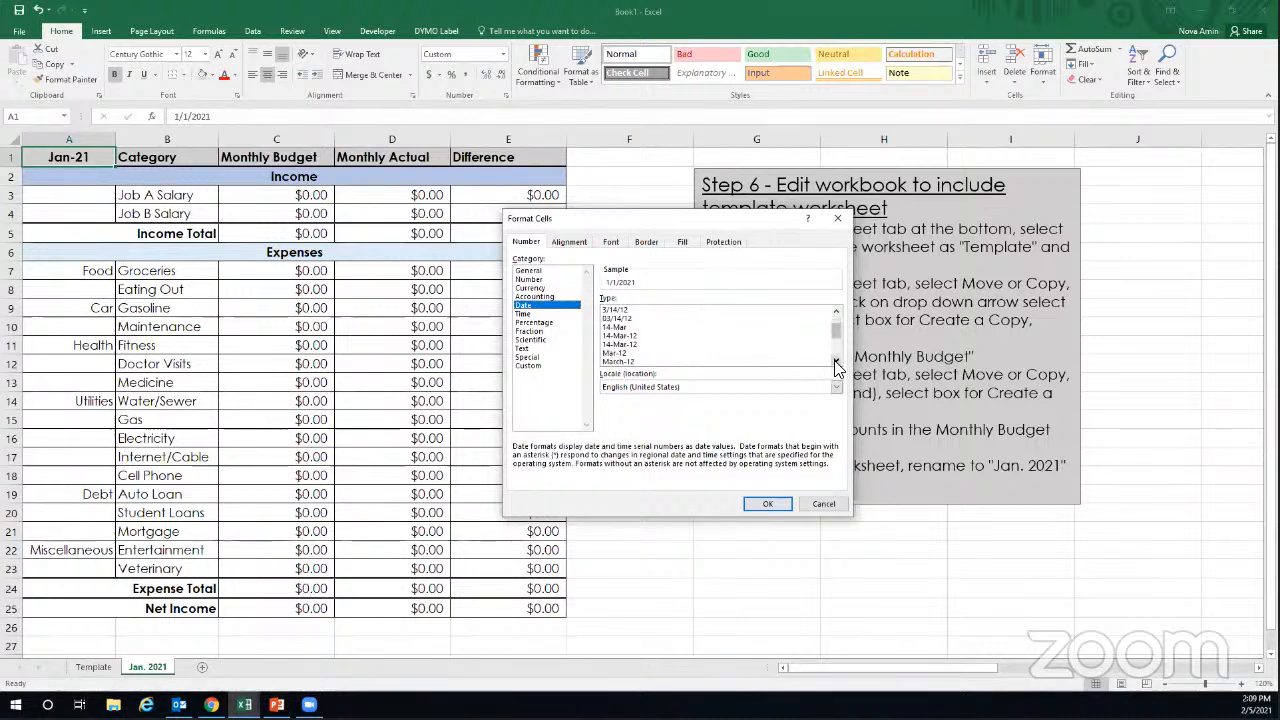
{"action": "left_click", "coordinate": [836, 364]}
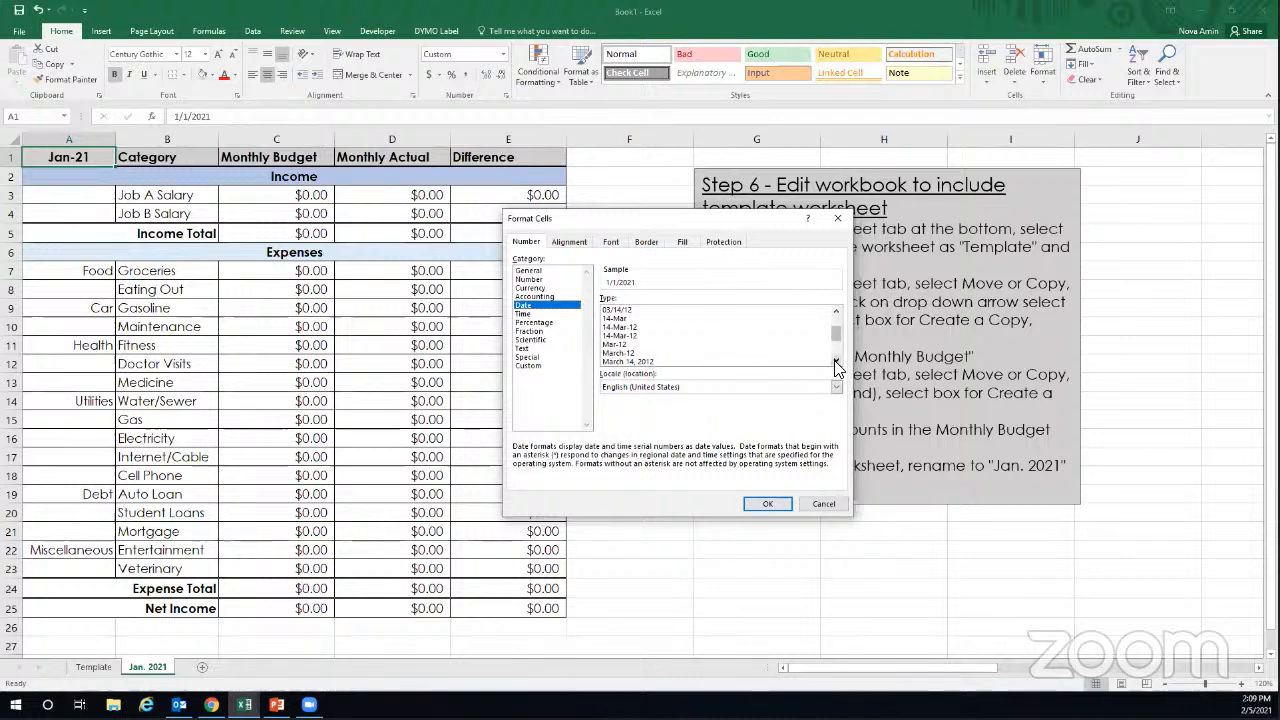
{"action": "left_click", "coordinate": [611, 354]}
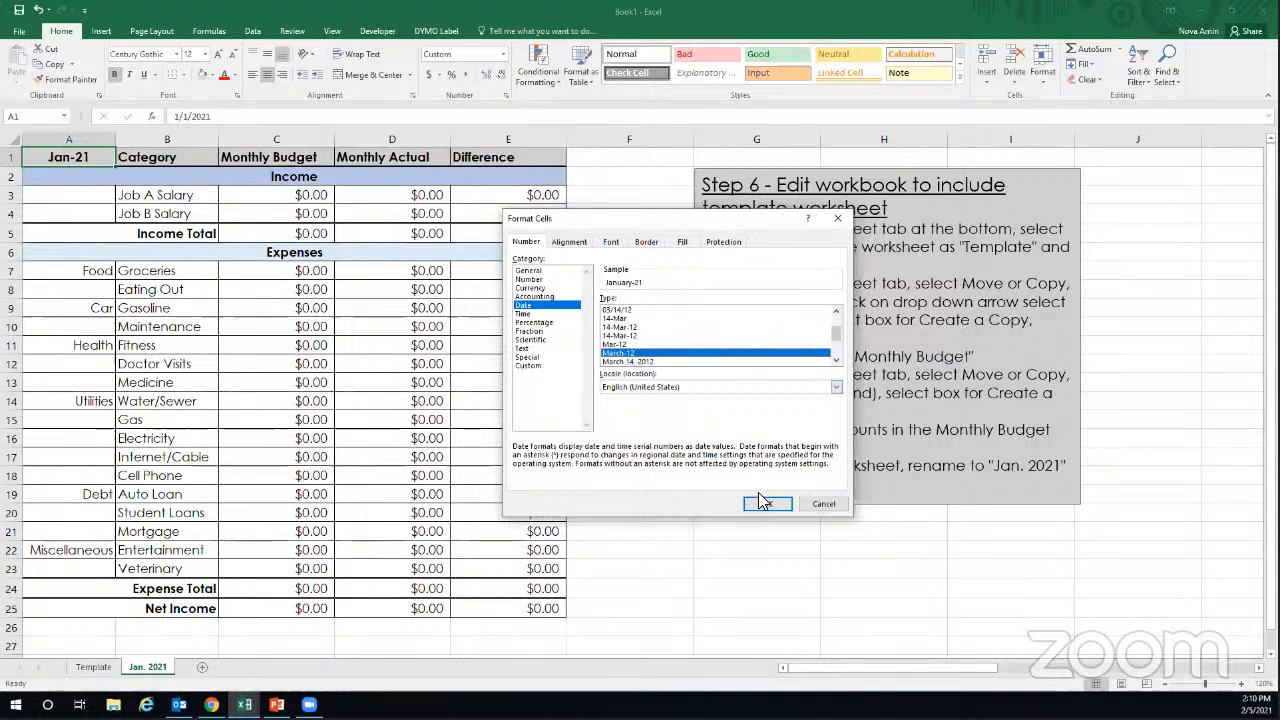
{"action": "left_click", "coordinate": [758, 502]}
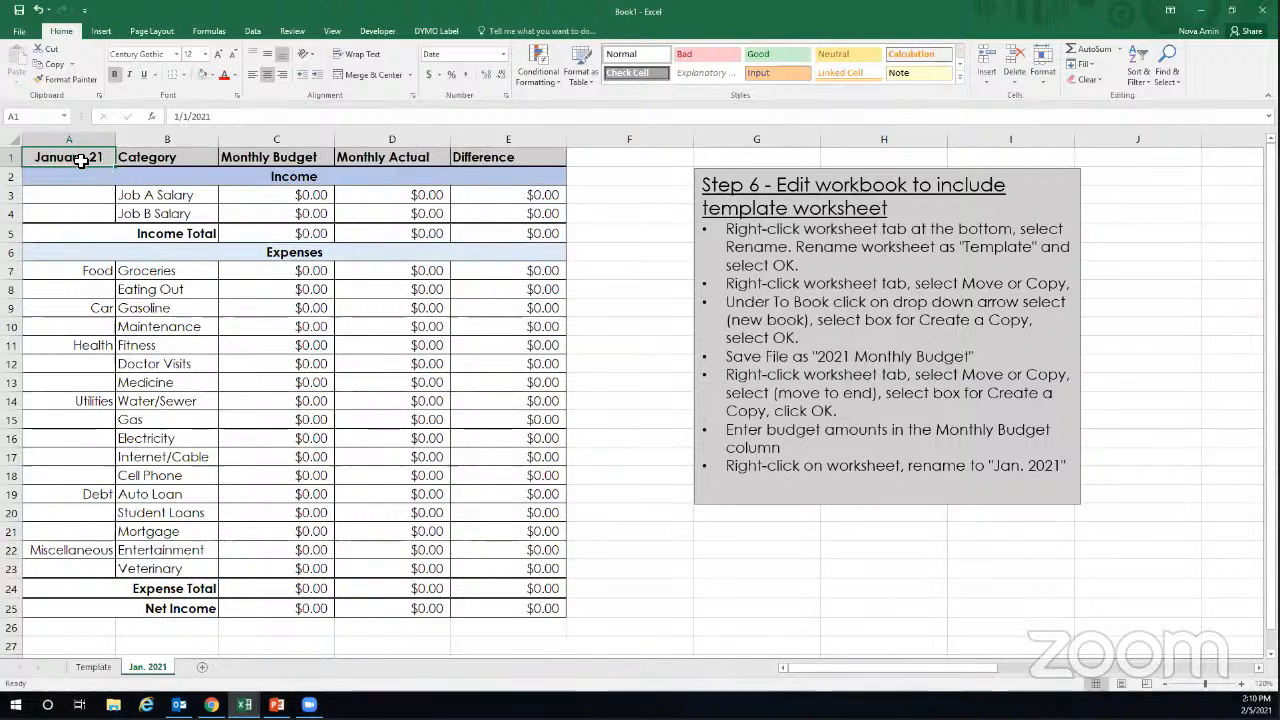
Format cell A1 as Text and enter January 2021 as its heading.
{"action": "left_click", "coordinate": [504, 62]}
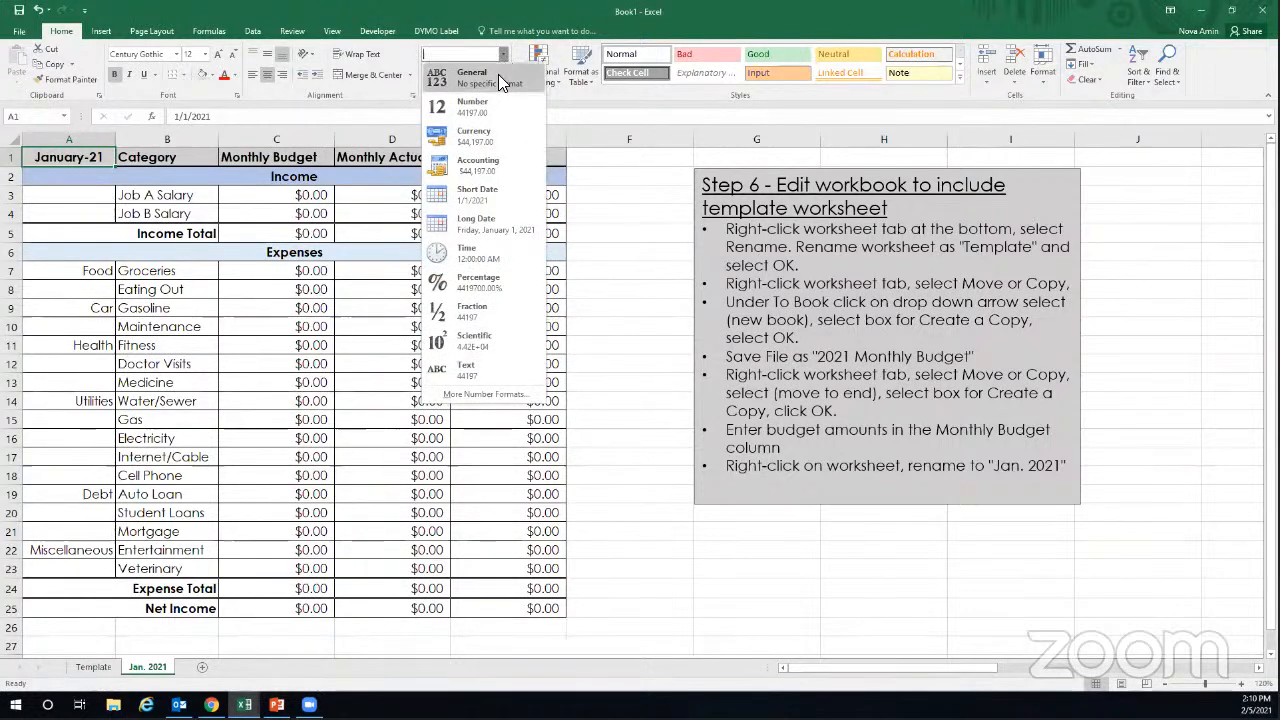
{"action": "left_click", "coordinate": [478, 370]}
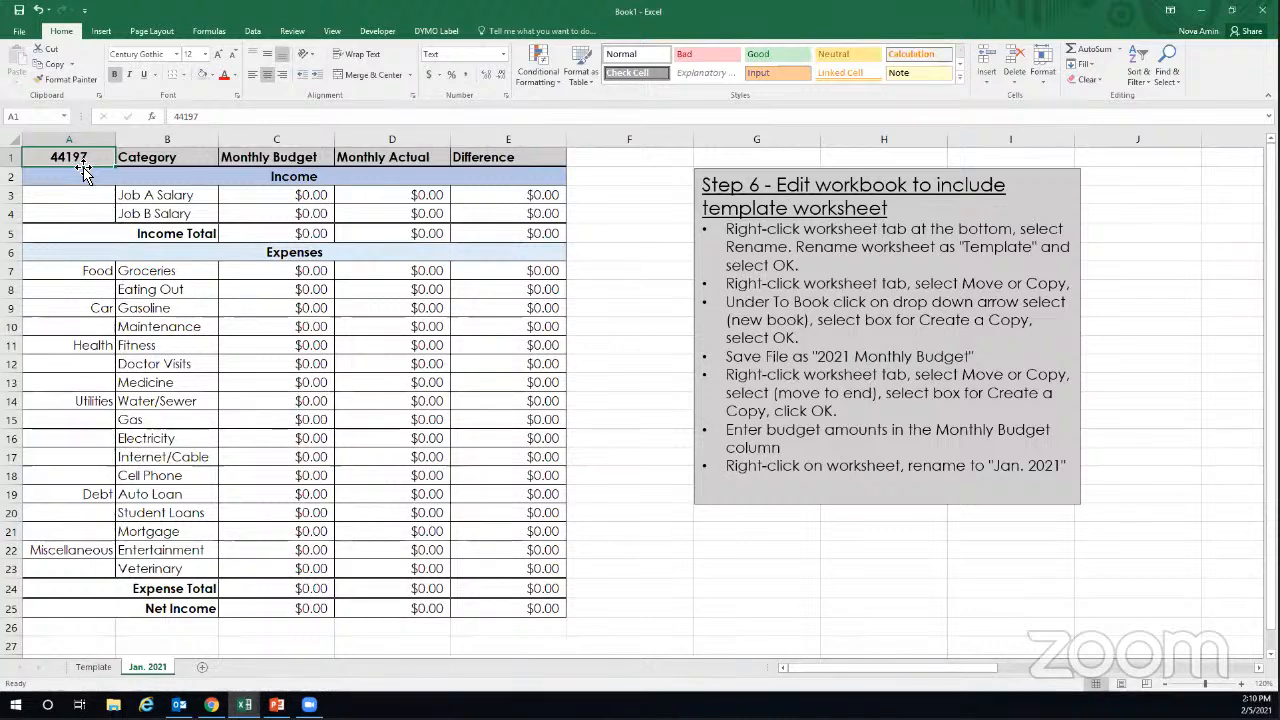
{"action": "type", "text": "Janua"}
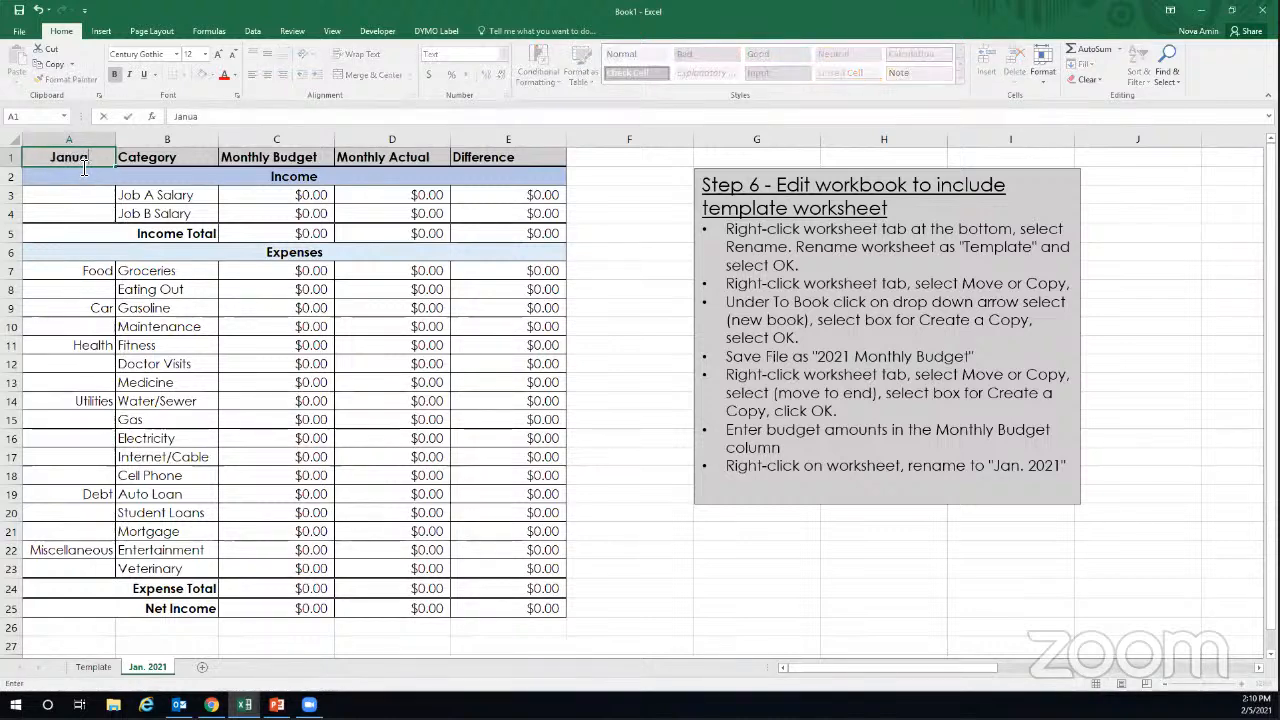
{"action": "type", "text": "ry 2021"}
{"action": "key", "text": "Return"}
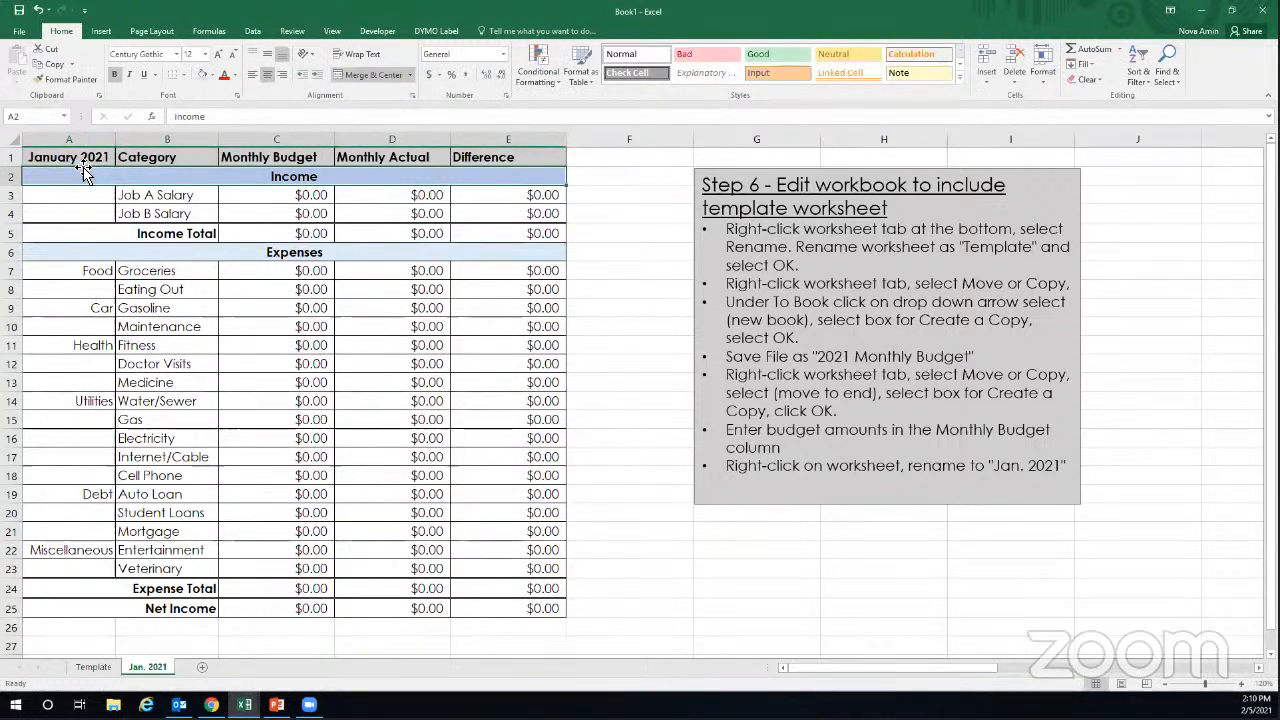
{"action": "left_click", "coordinate": [86, 162]}
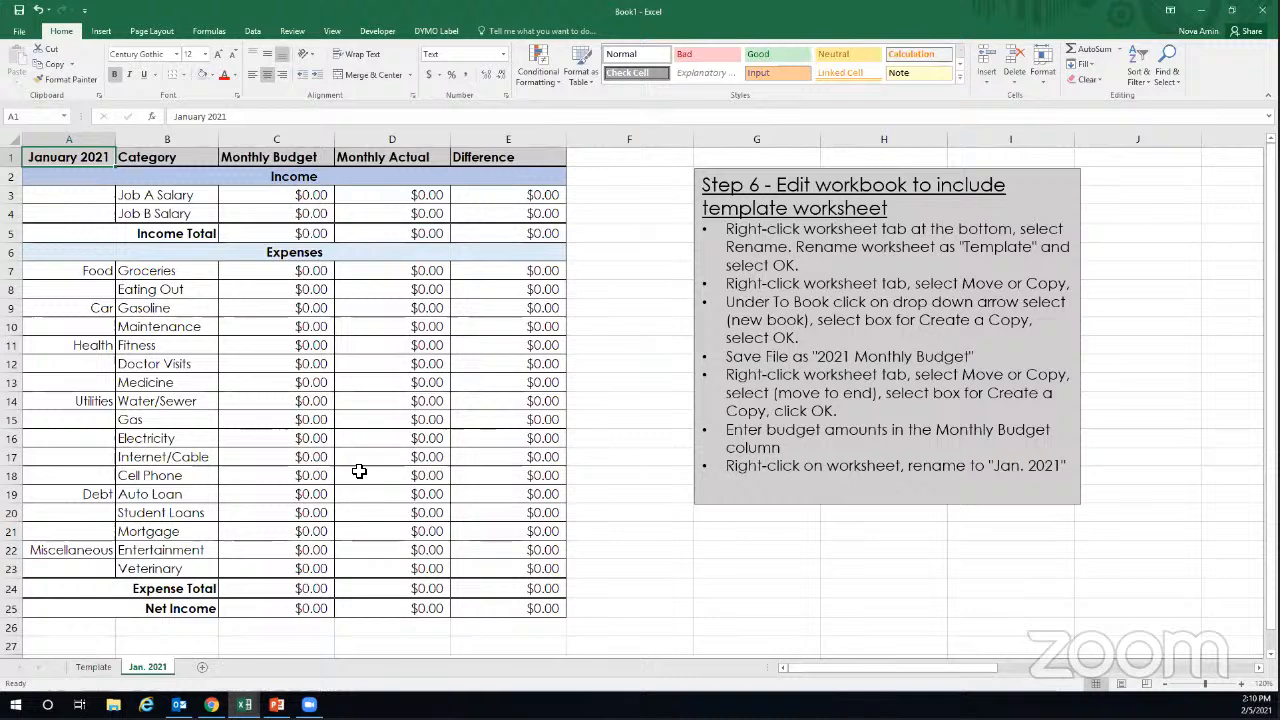
Return to the Simple Budgets Using Excel - Exercise workbook and open the Step 7 - Enter data (Jan. 2021) worksheet.
{"action": "left_click", "coordinate": [303, 197]}
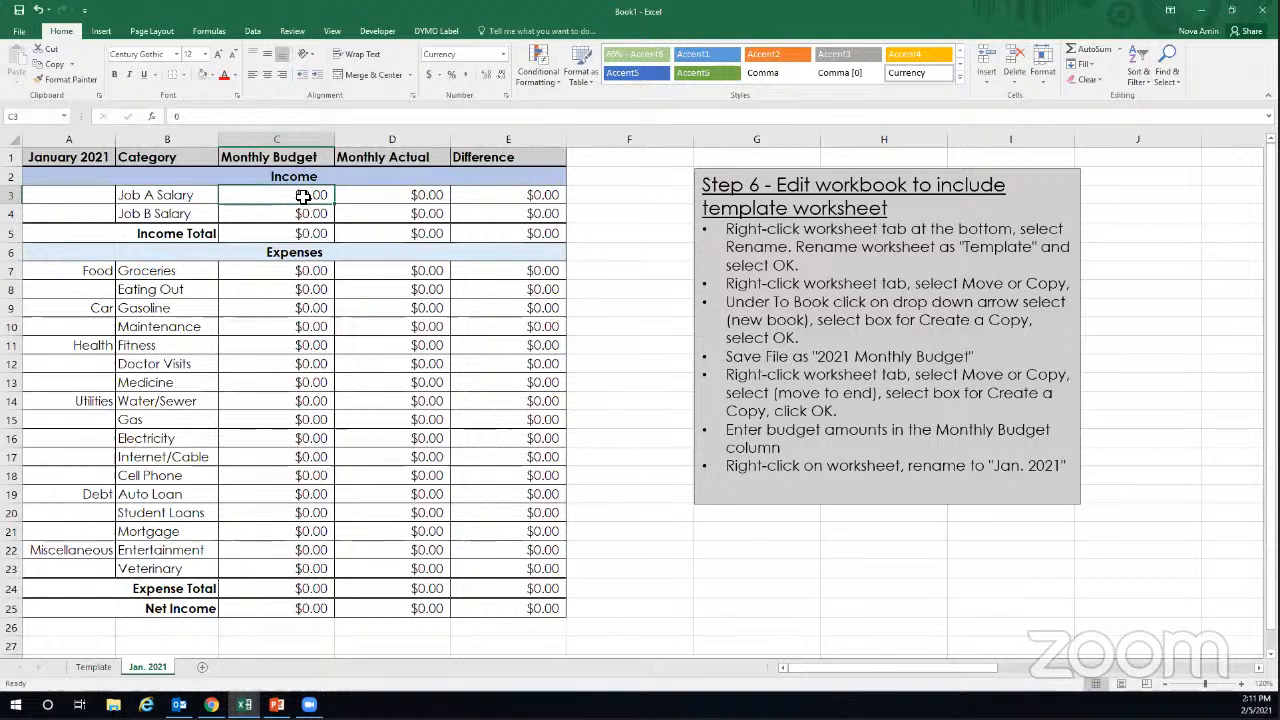
{"action": "left_click", "coordinate": [1203, 18]}
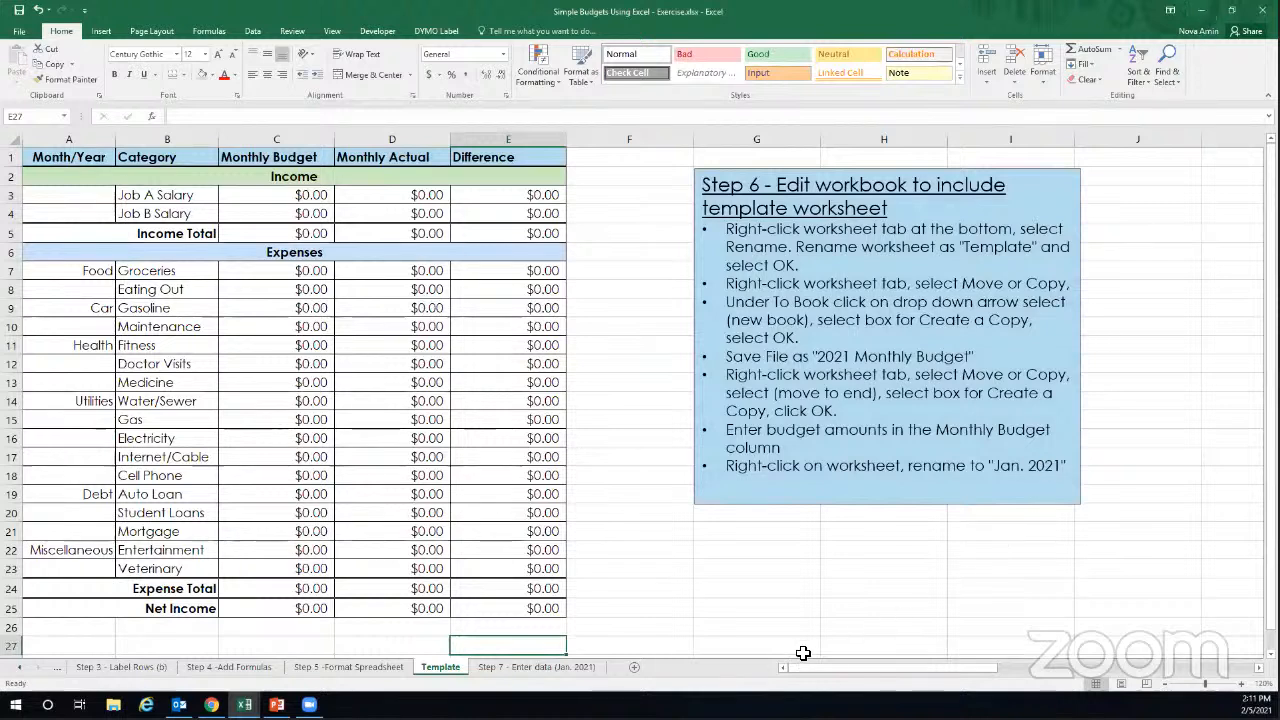
{"action": "left_click", "coordinate": [524, 667]}
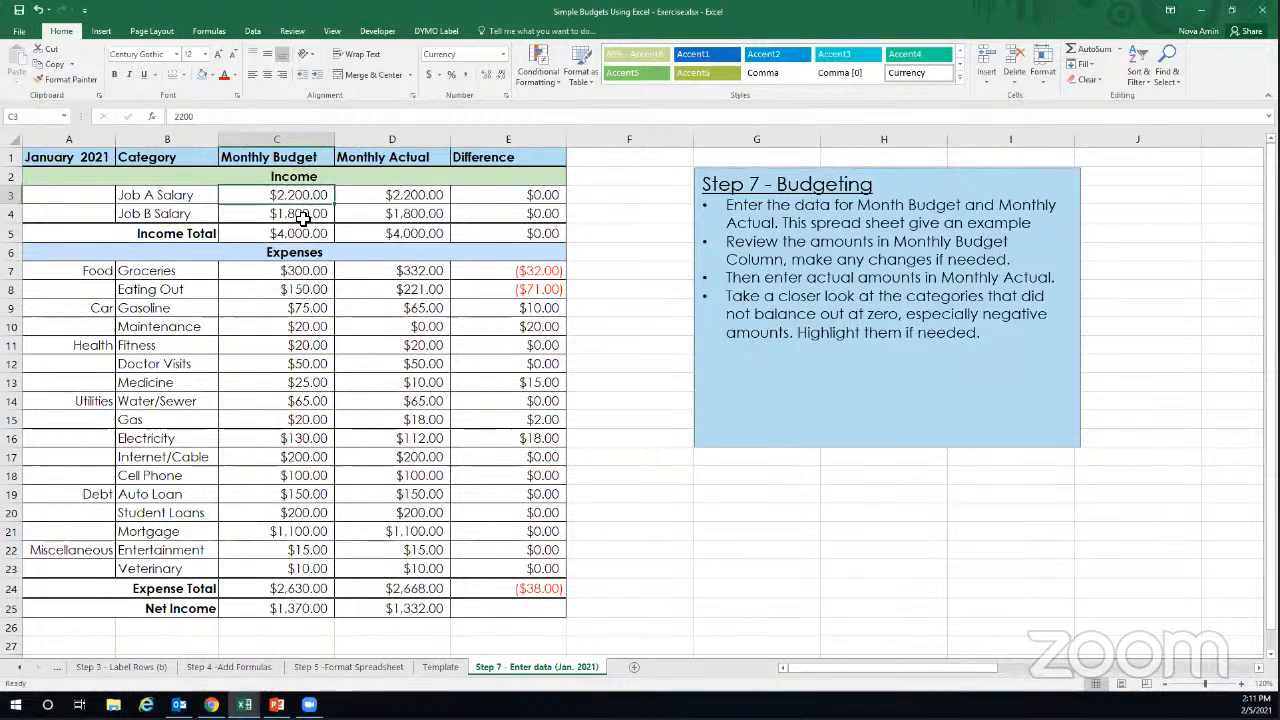
Examine the budgeted and actual salaries, the Income Total formulas and the income differences in the January example.
{"action": "left_click", "coordinate": [303, 218]}
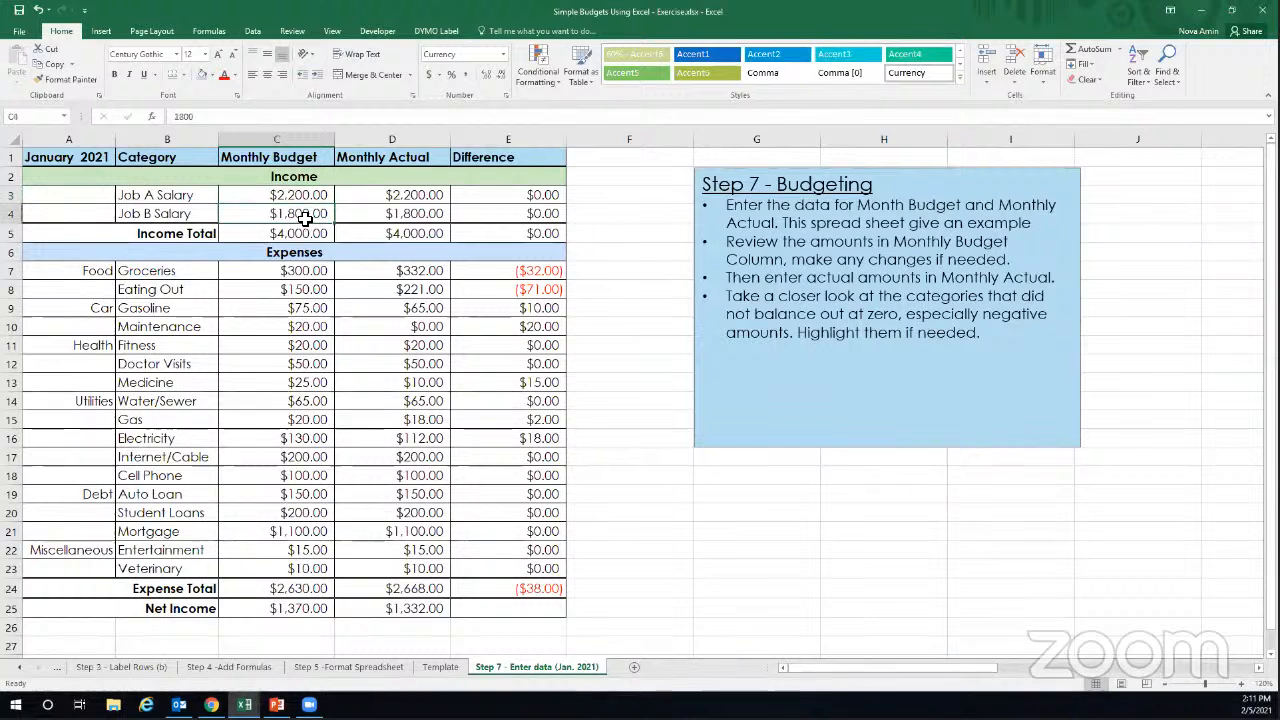
{"action": "left_click", "coordinate": [310, 233]}
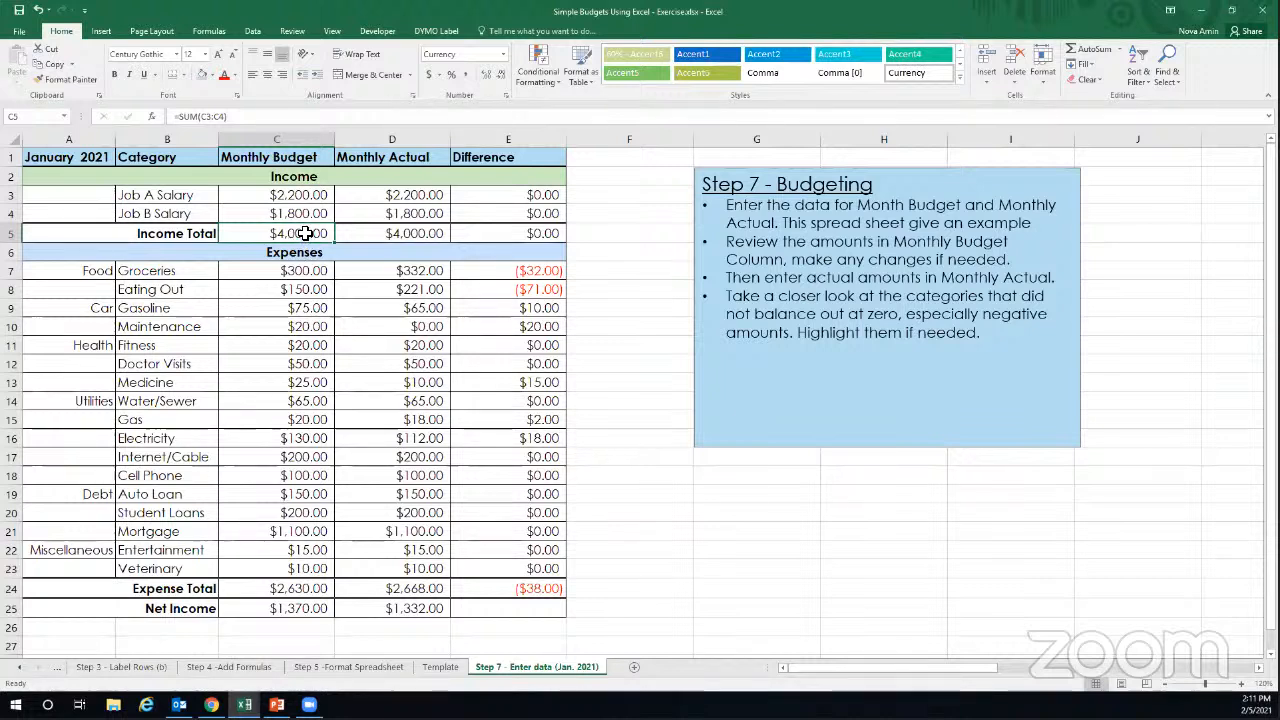
{"action": "left_click", "coordinate": [411, 197]}
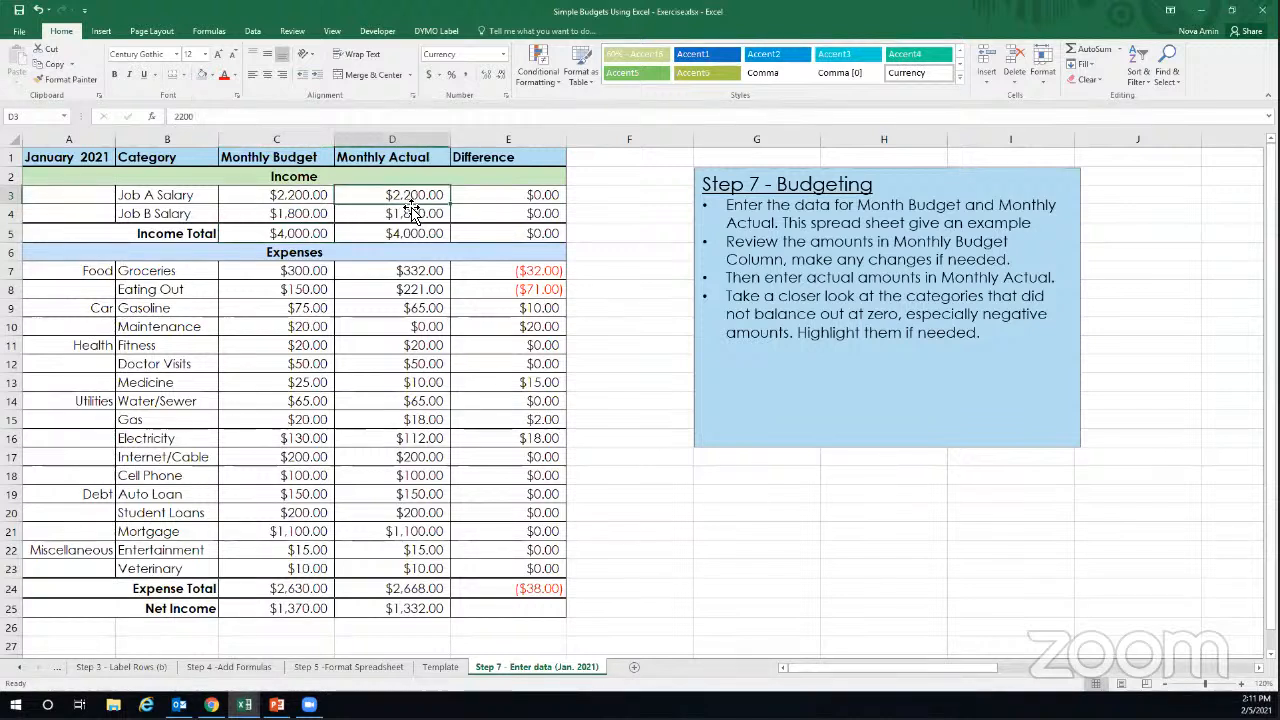
{"action": "left_click", "coordinate": [415, 232]}
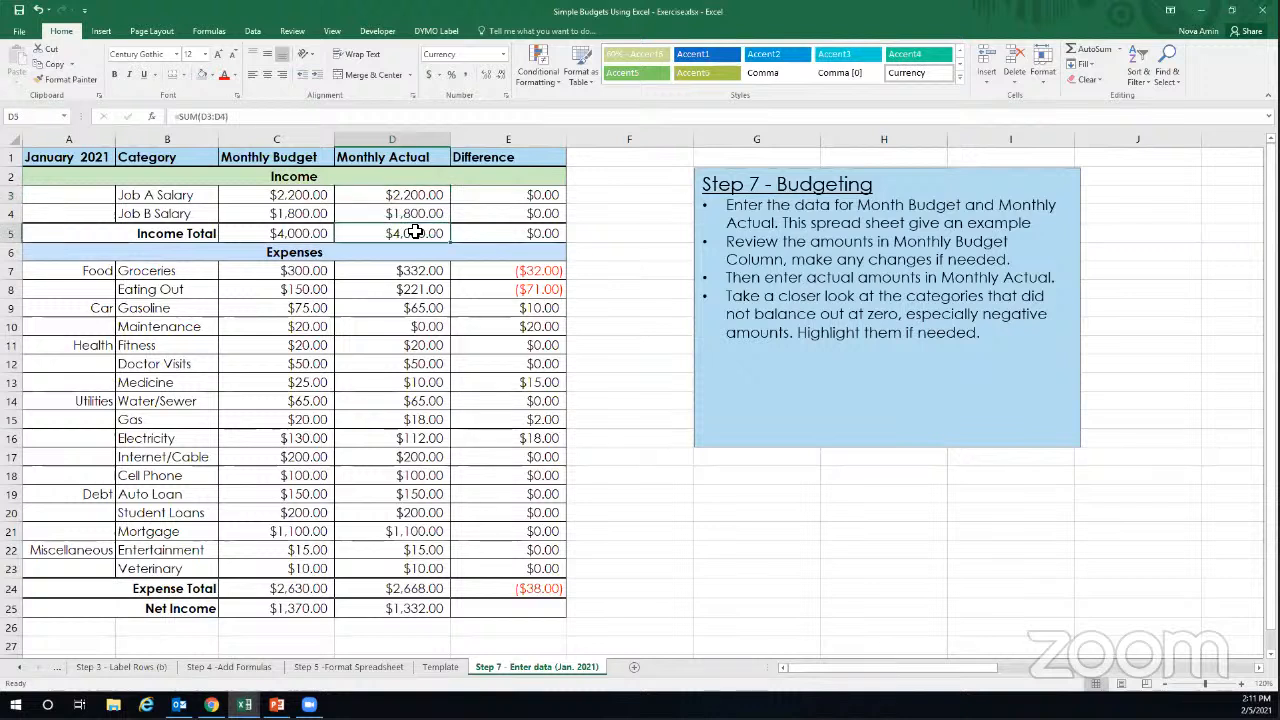
{"action": "left_click_drag", "start_coordinate": [527, 197], "coordinate": [527, 232]}
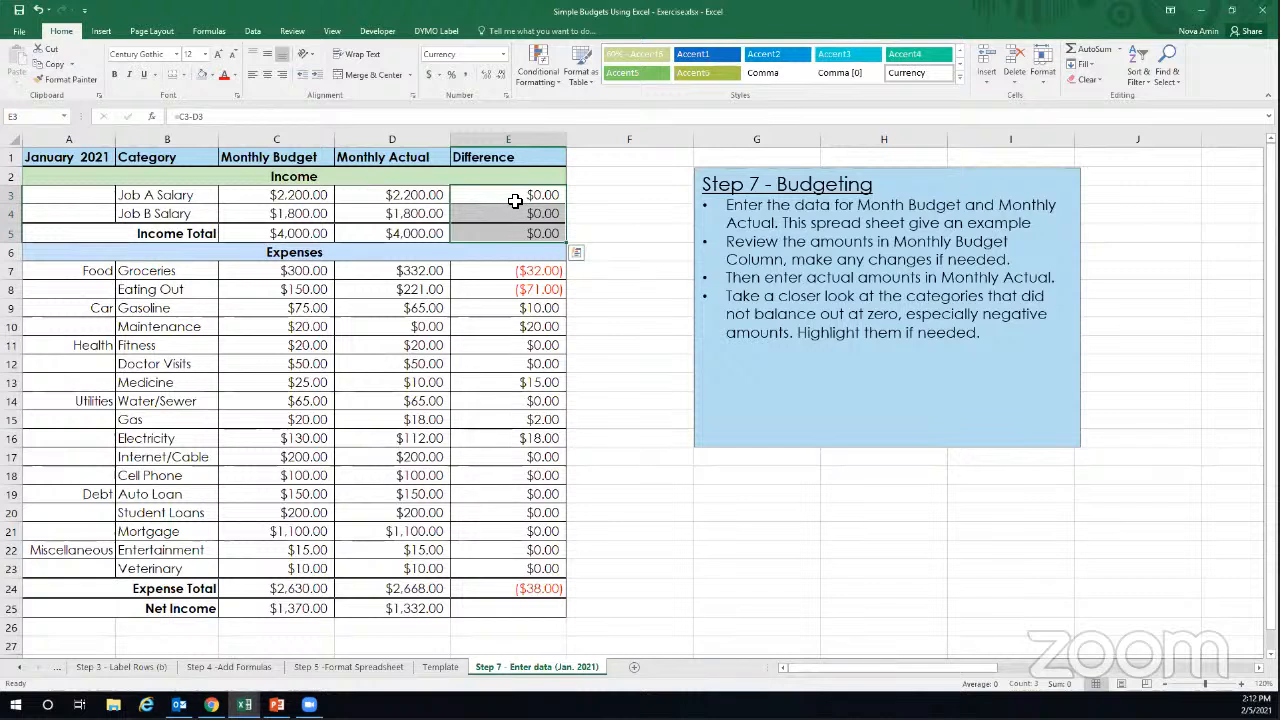
Examine the income differences, the budgeted expenses, and the Expense Total and Net Income formulas in the Monthly Budget column.
{"action": "left_click_drag", "start_coordinate": [515, 201], "coordinate": [511, 230]}
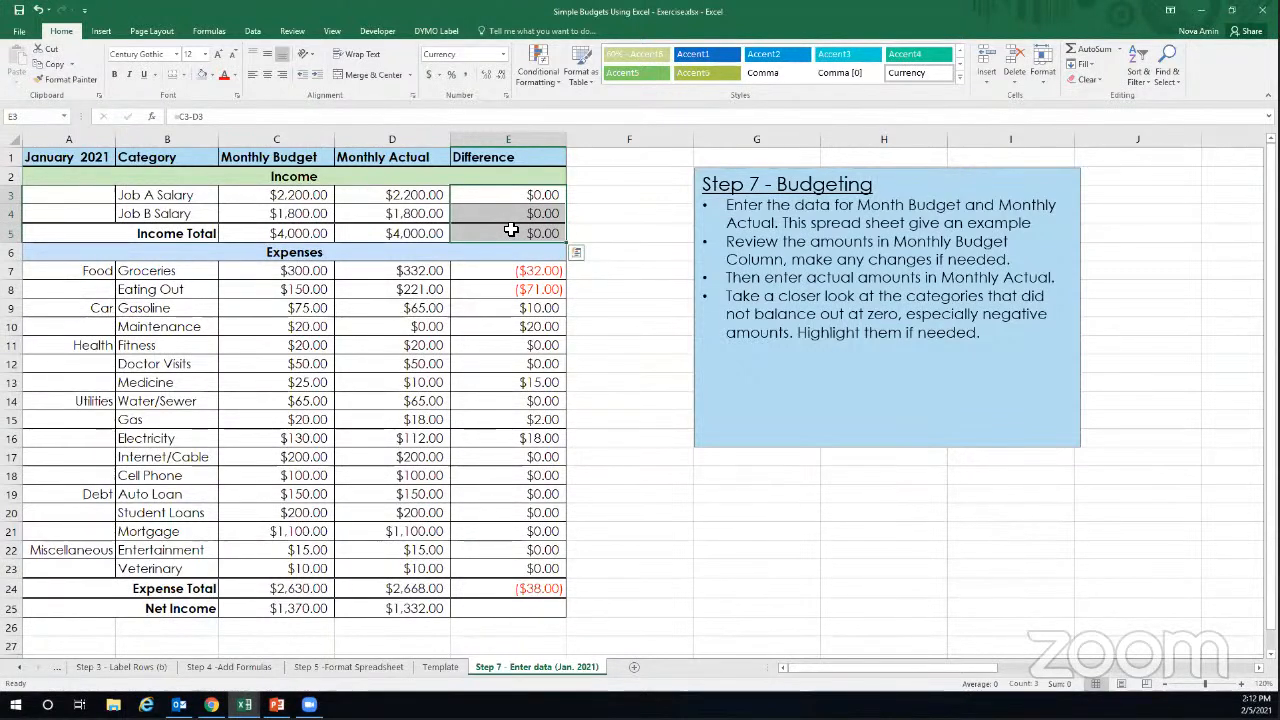
{"action": "left_click", "coordinate": [299, 270]}
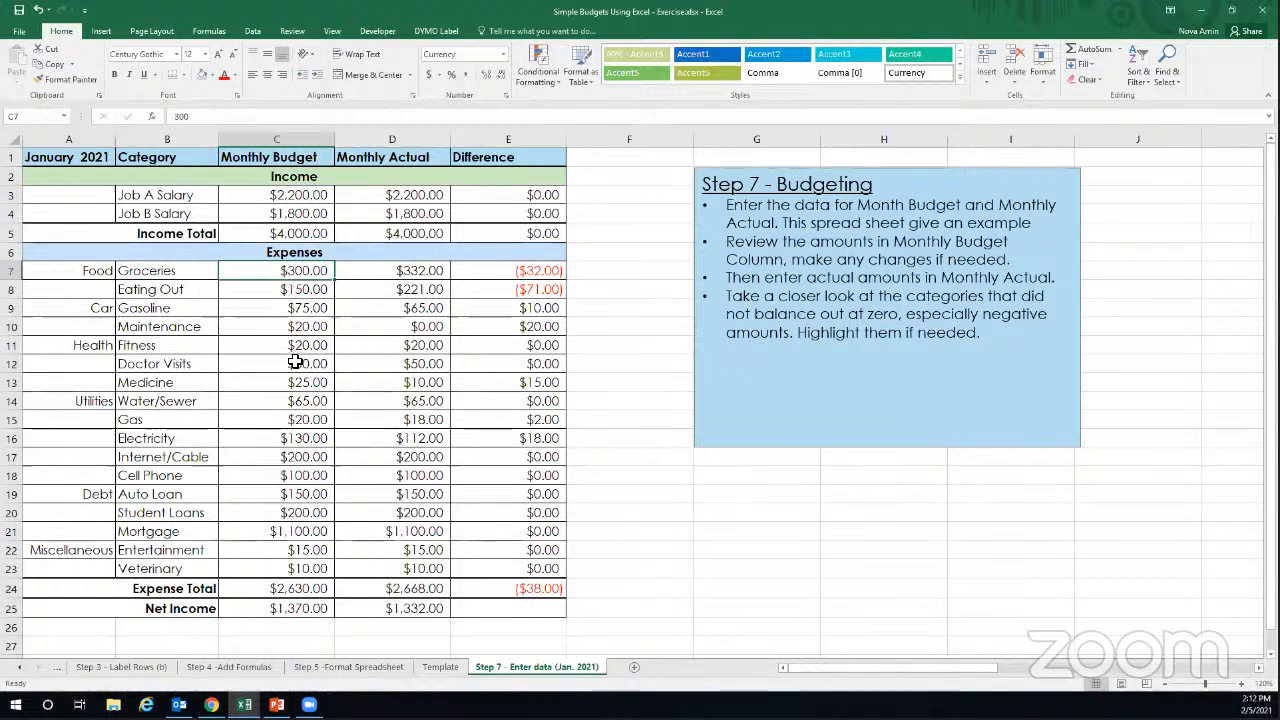
{"action": "left_click", "coordinate": [310, 588]}
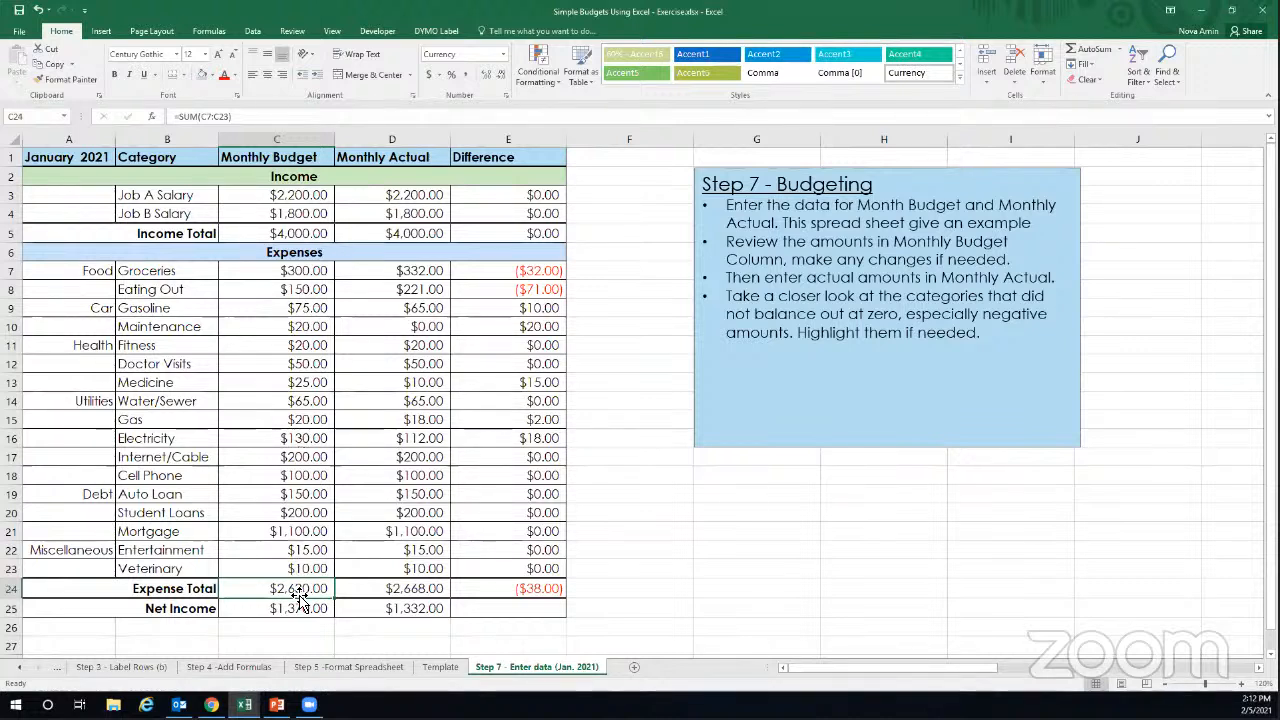
{"action": "left_click", "coordinate": [298, 608]}
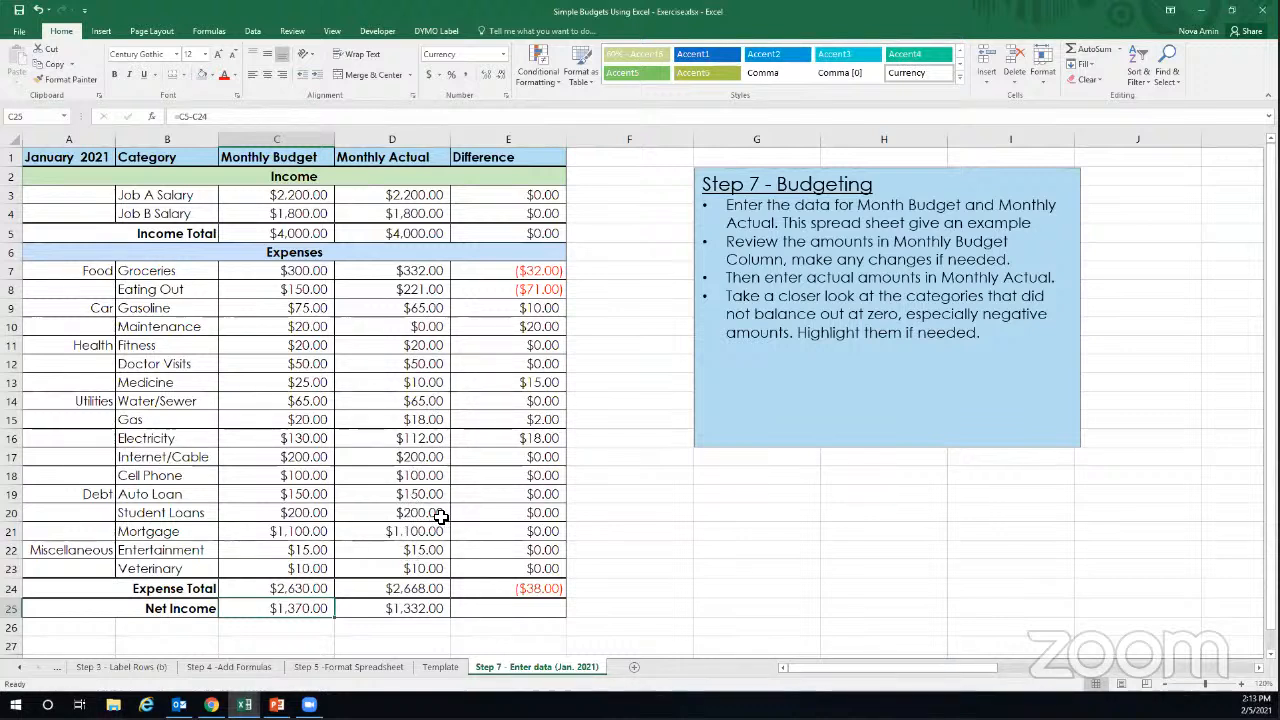
Check the Gasoline difference, then compare the Groceries budget with its actual amount and its difference formula.
{"action": "left_click", "coordinate": [547, 309]}
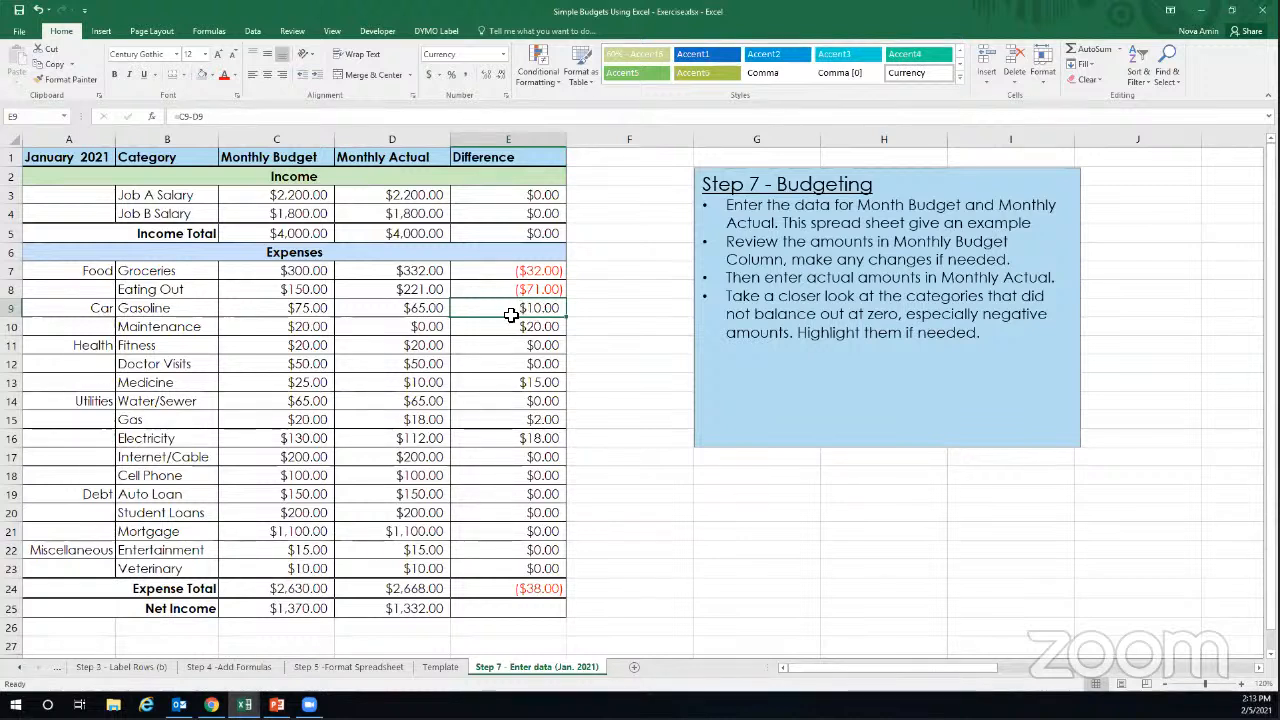
{"action": "left_click", "coordinate": [541, 272]}
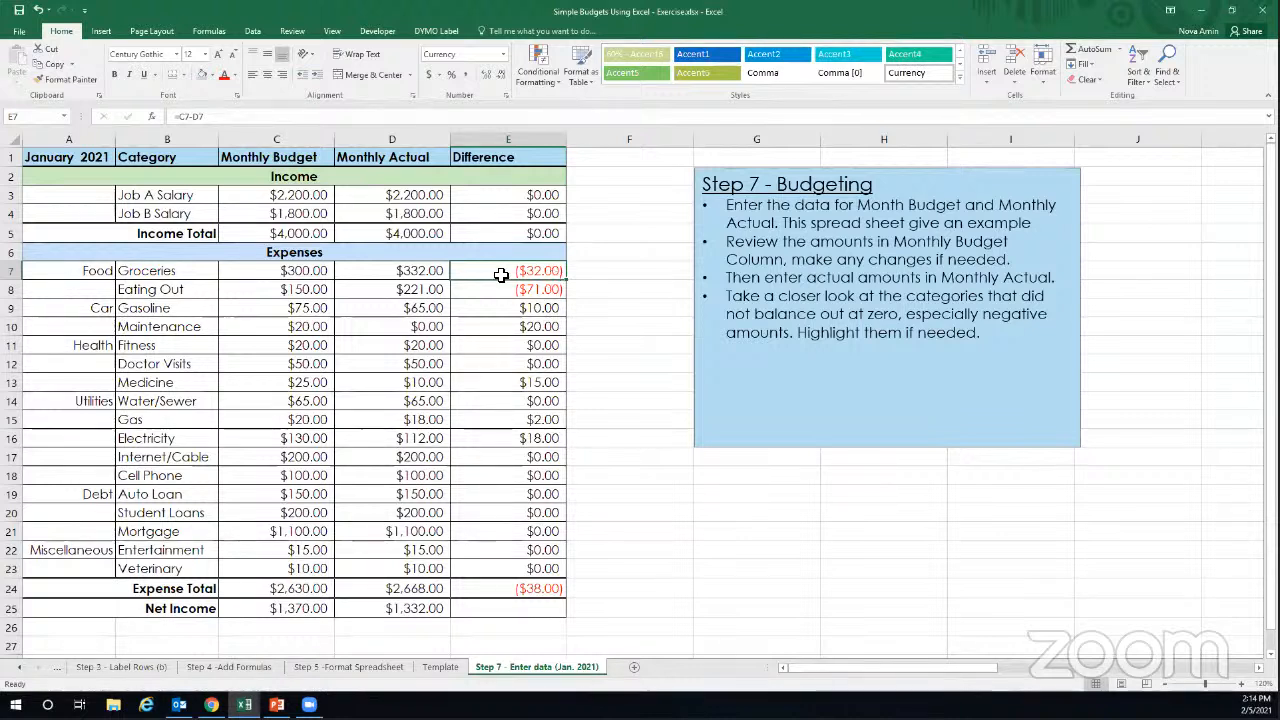
{"action": "left_click", "coordinate": [307, 273]}
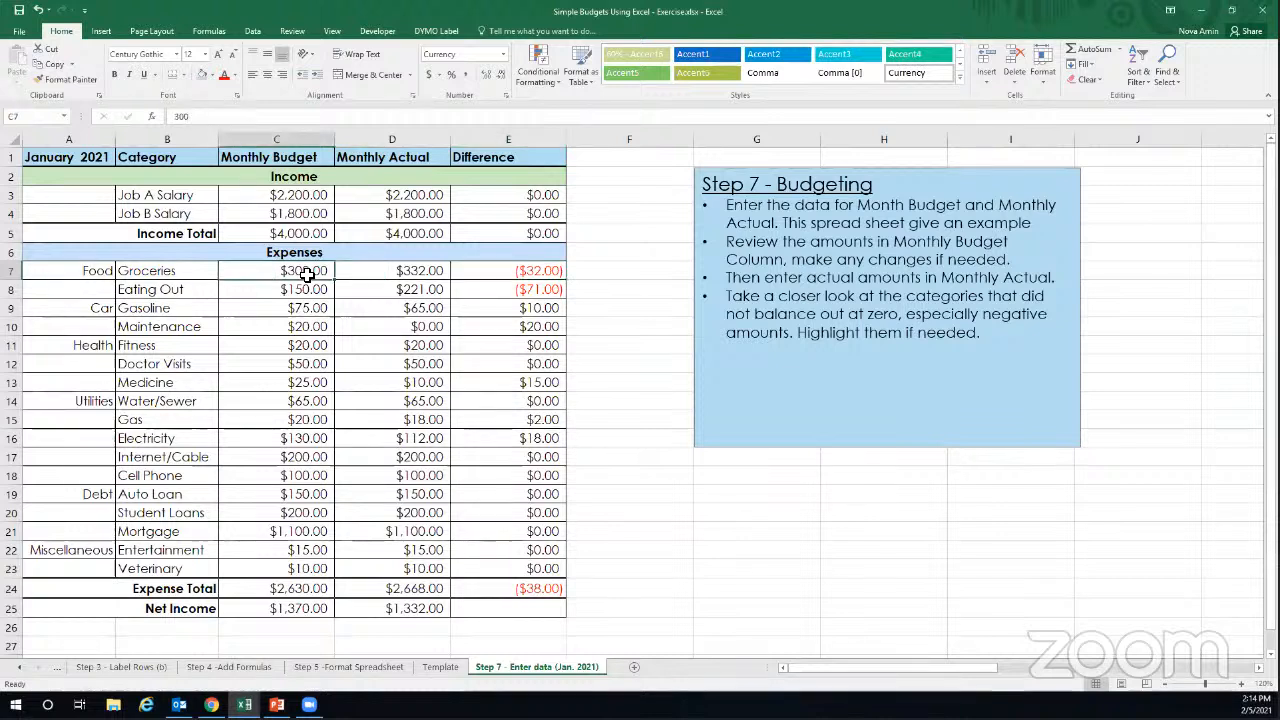
{"action": "left_click", "coordinate": [412, 272]}
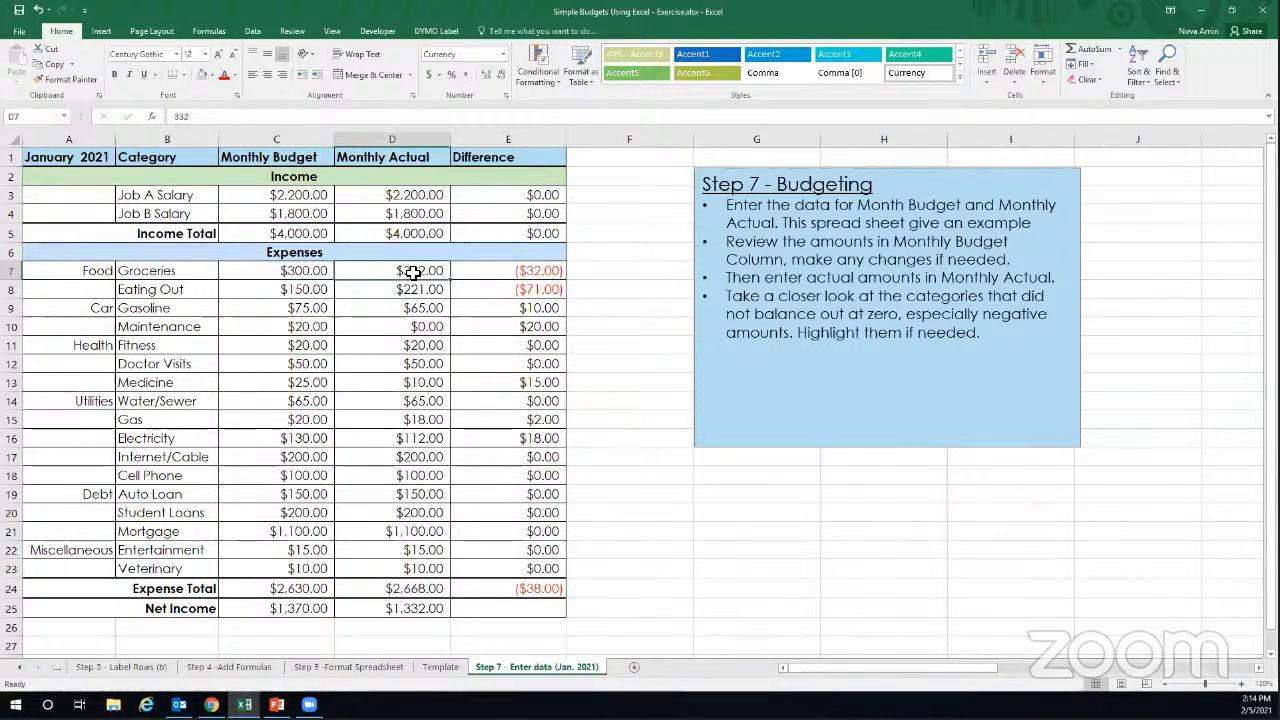
{"action": "left_click", "coordinate": [526, 273]}
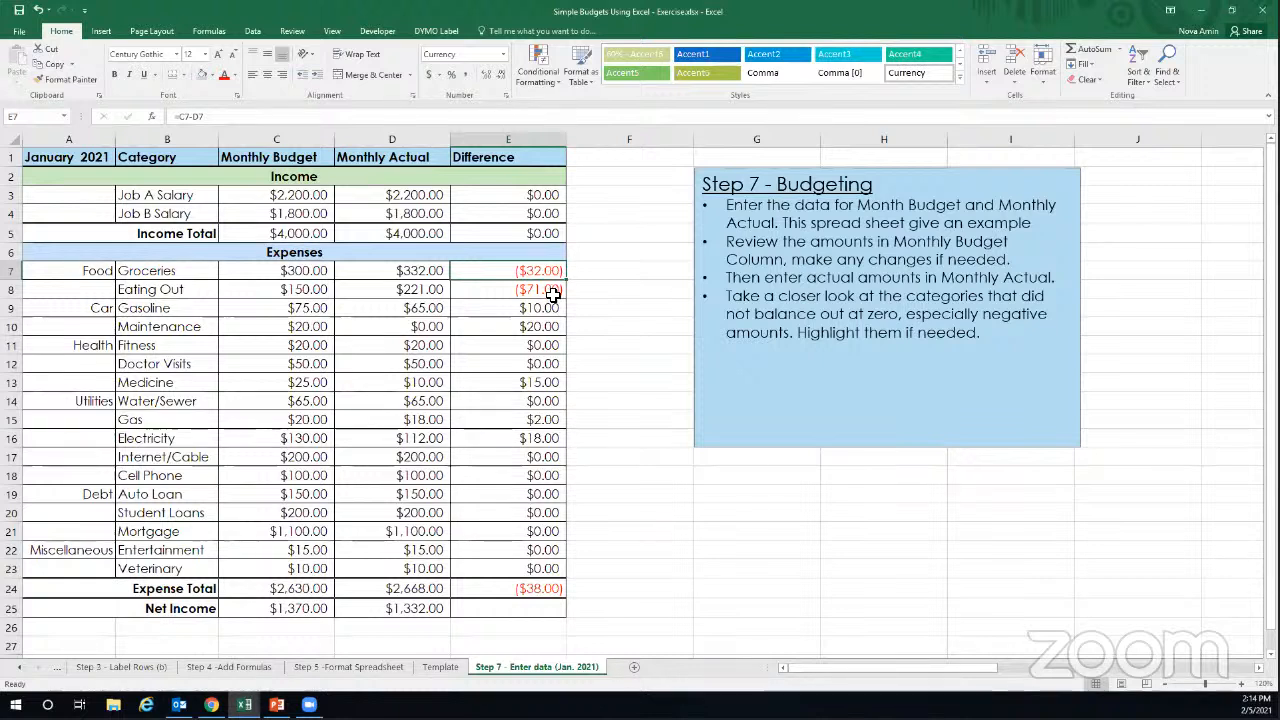
Review the differences for Eating Out, Gasoline, Maintenance, Medicine and Electricity in the January example.
{"action": "left_click", "coordinate": [553, 290]}
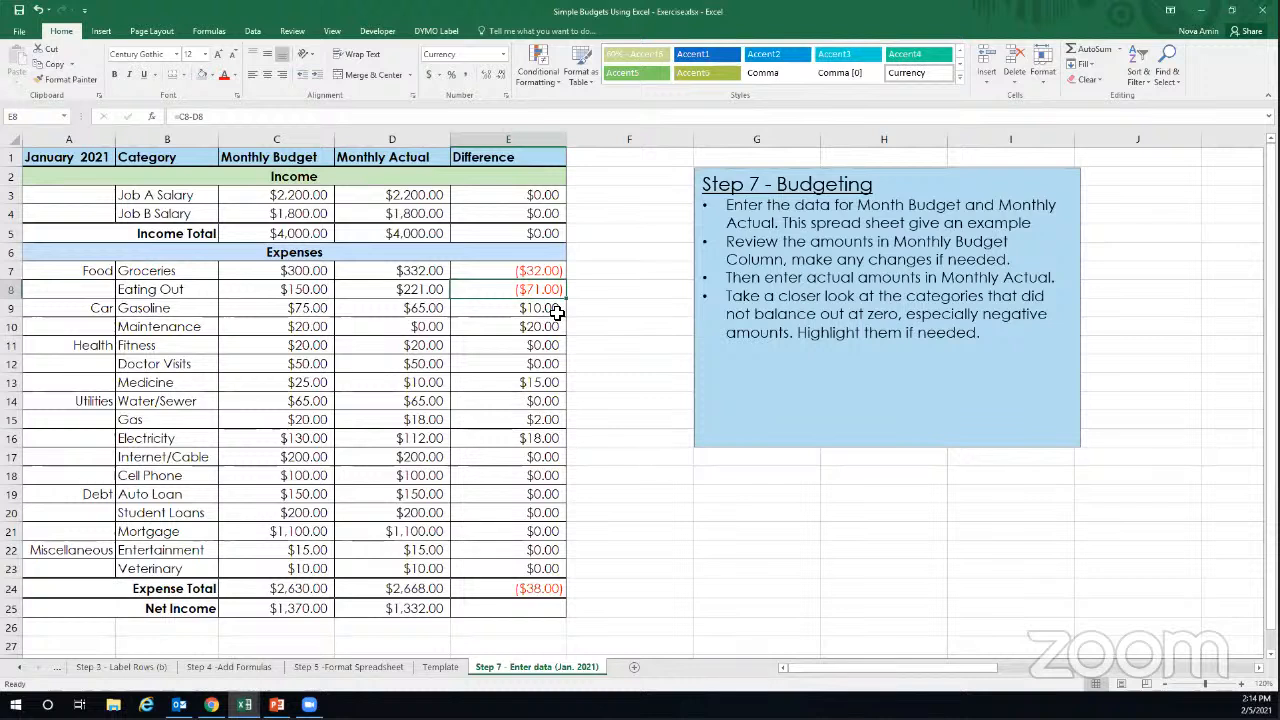
{"action": "left_click", "coordinate": [558, 314]}
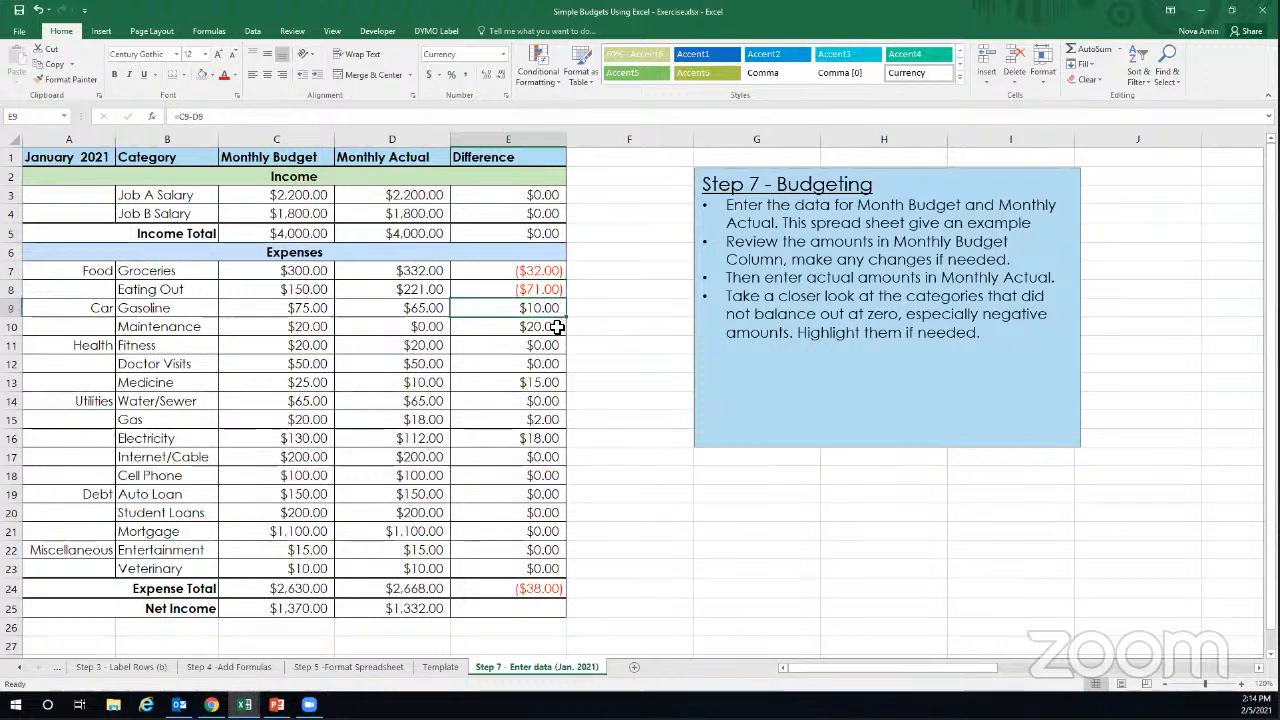
{"action": "left_click", "coordinate": [557, 327]}
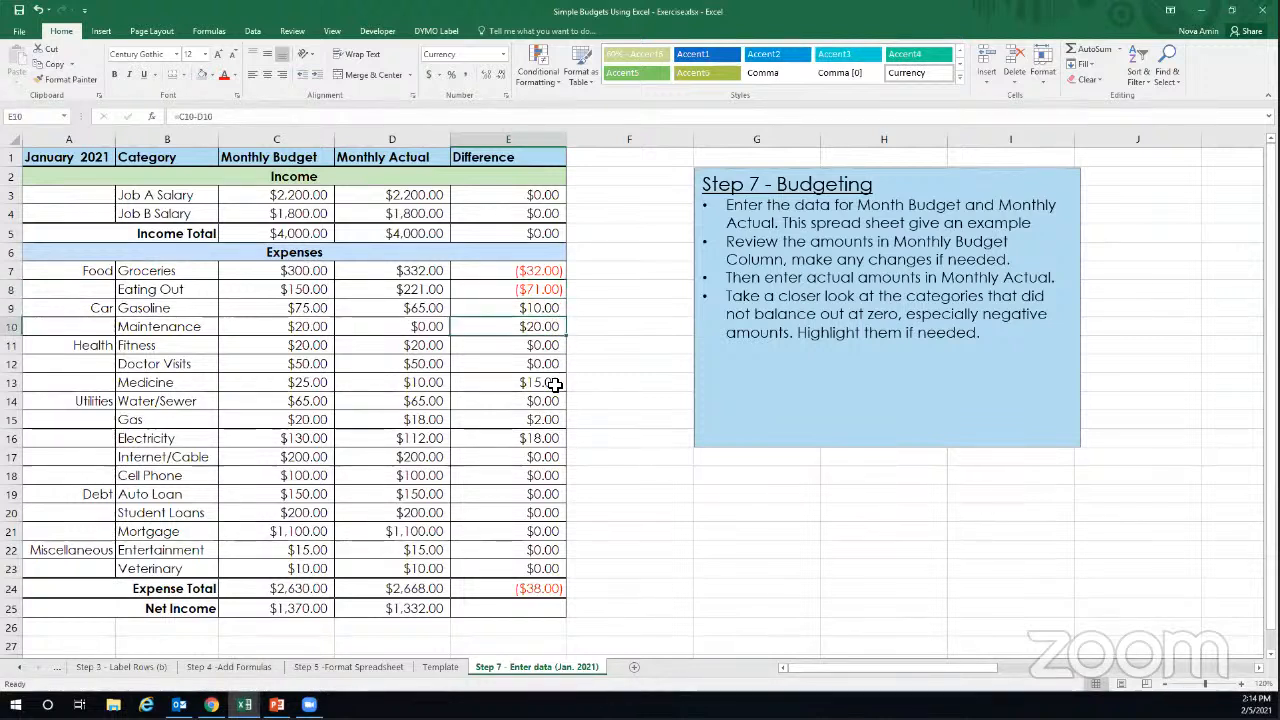
{"action": "left_click", "coordinate": [554, 384]}
{"action": "left_click", "coordinate": [547, 441]}
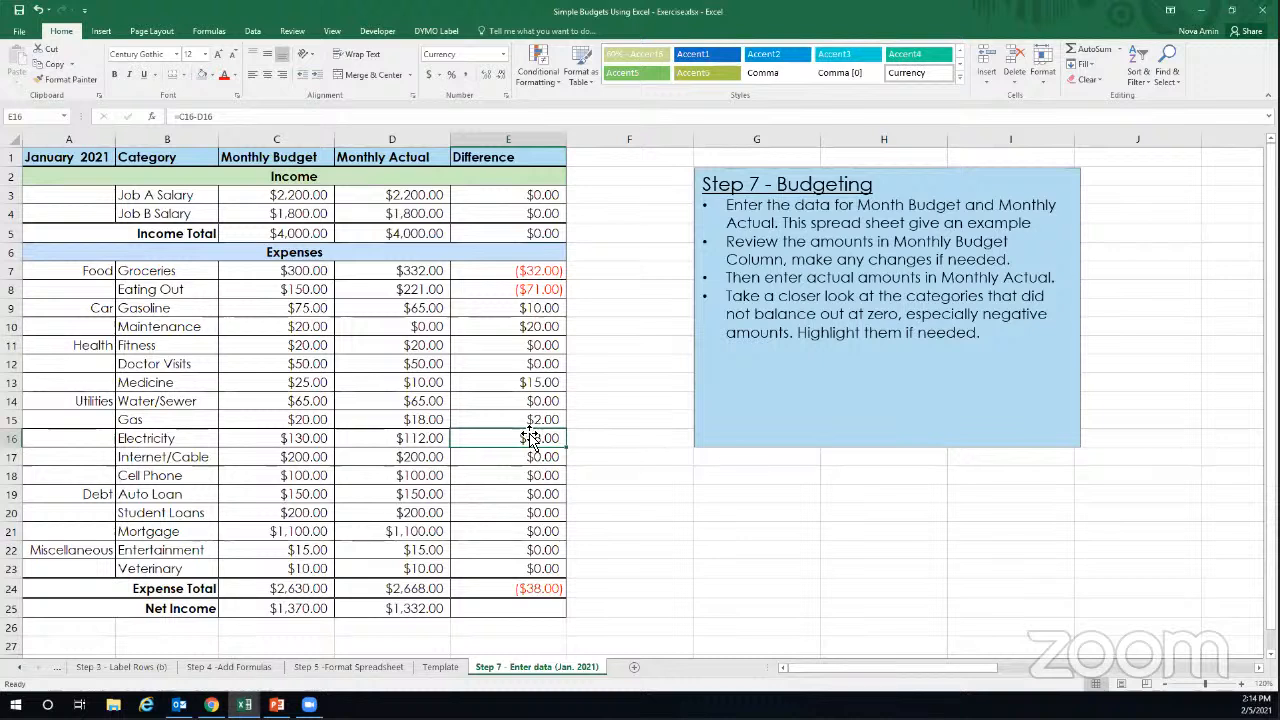
Examine the Expense Total difference and the actual Net Income in the January example.
{"action": "left_click", "coordinate": [545, 589]}
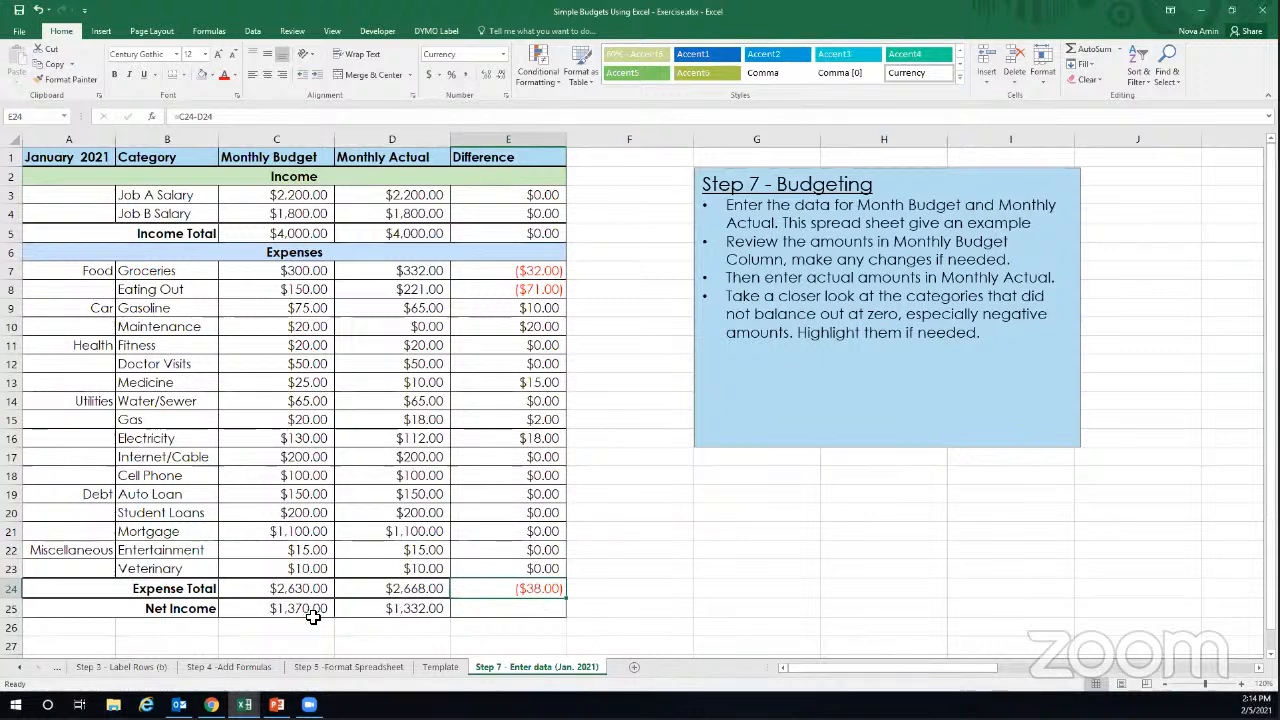
{"action": "left_click", "coordinate": [403, 611]}
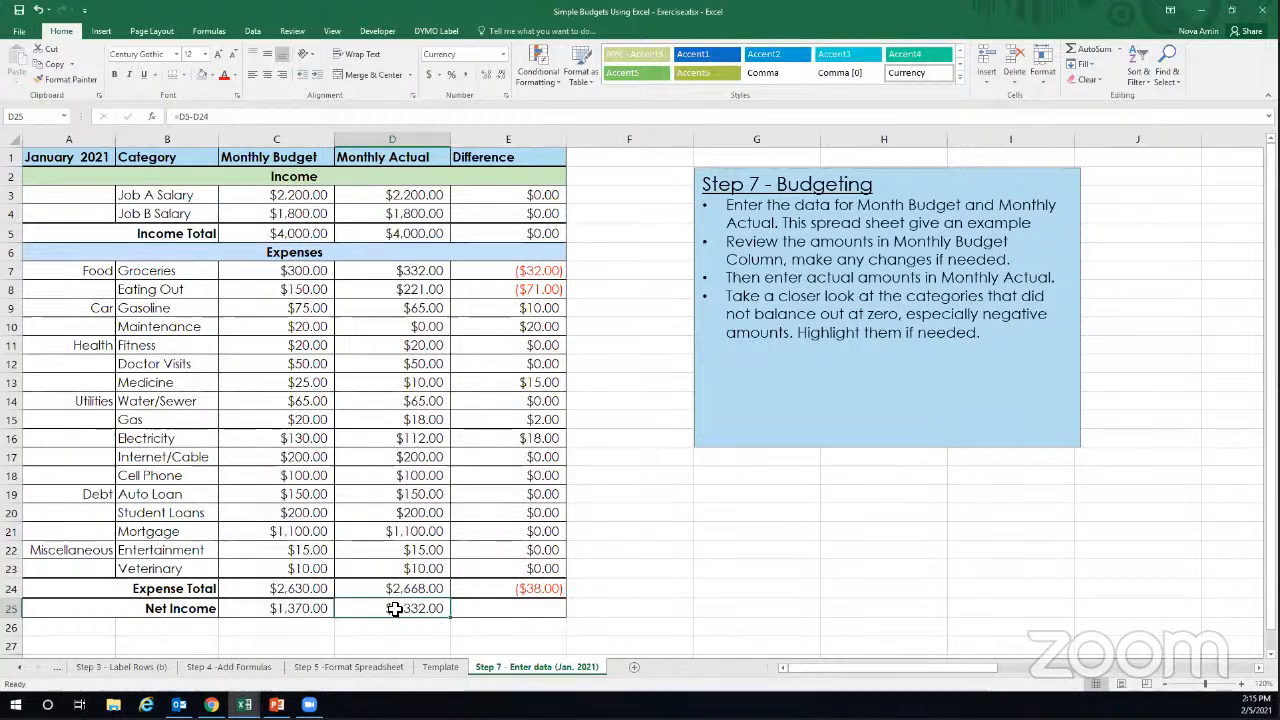
{"action": "left_click", "coordinate": [531, 592]}
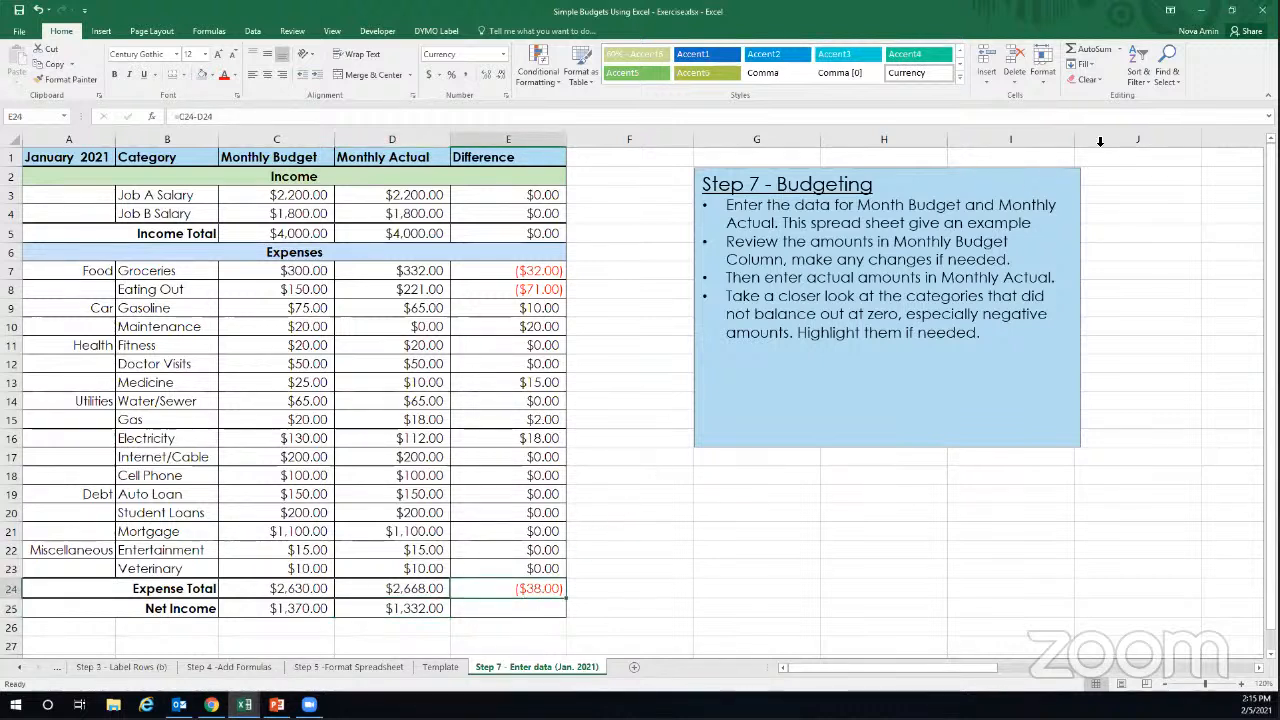
Switch to the Sample budget.xlsx workbook and check the Groceries difference on the Jan. 2021 sheet.
{"action": "left_click", "coordinate": [1203, 18]}
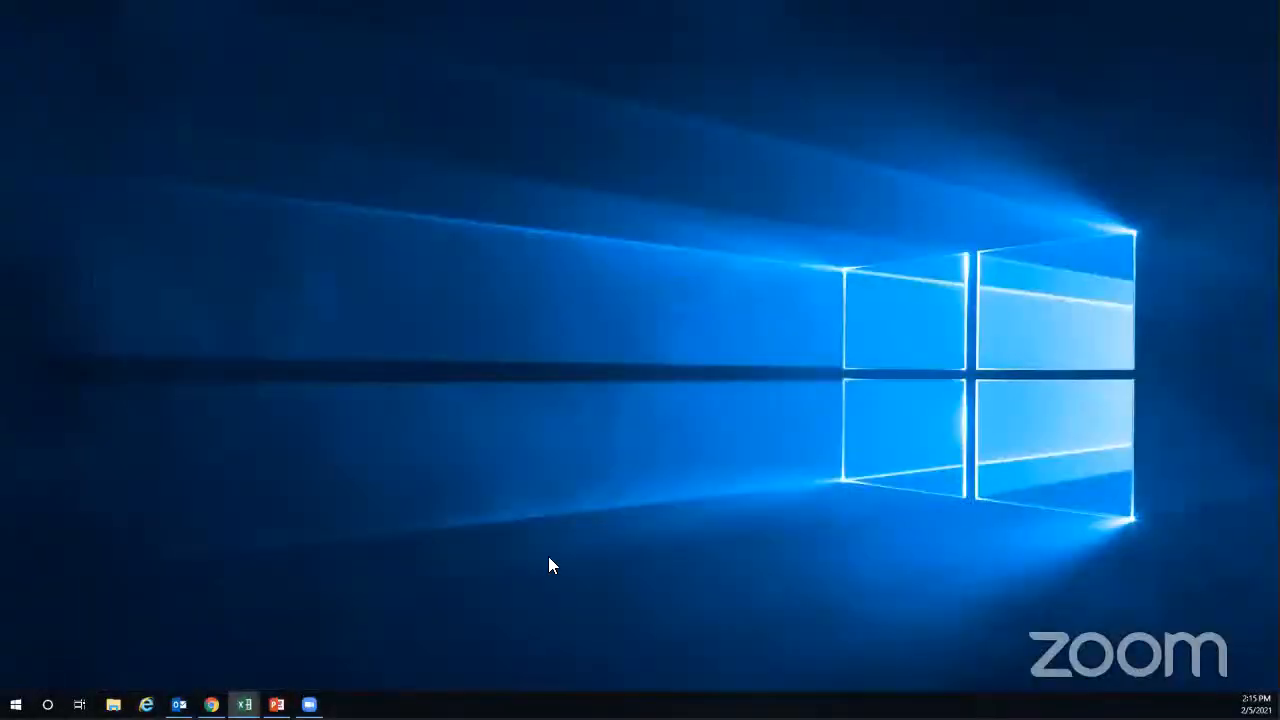
{"action": "mouse_move", "coordinate": [244, 705]}
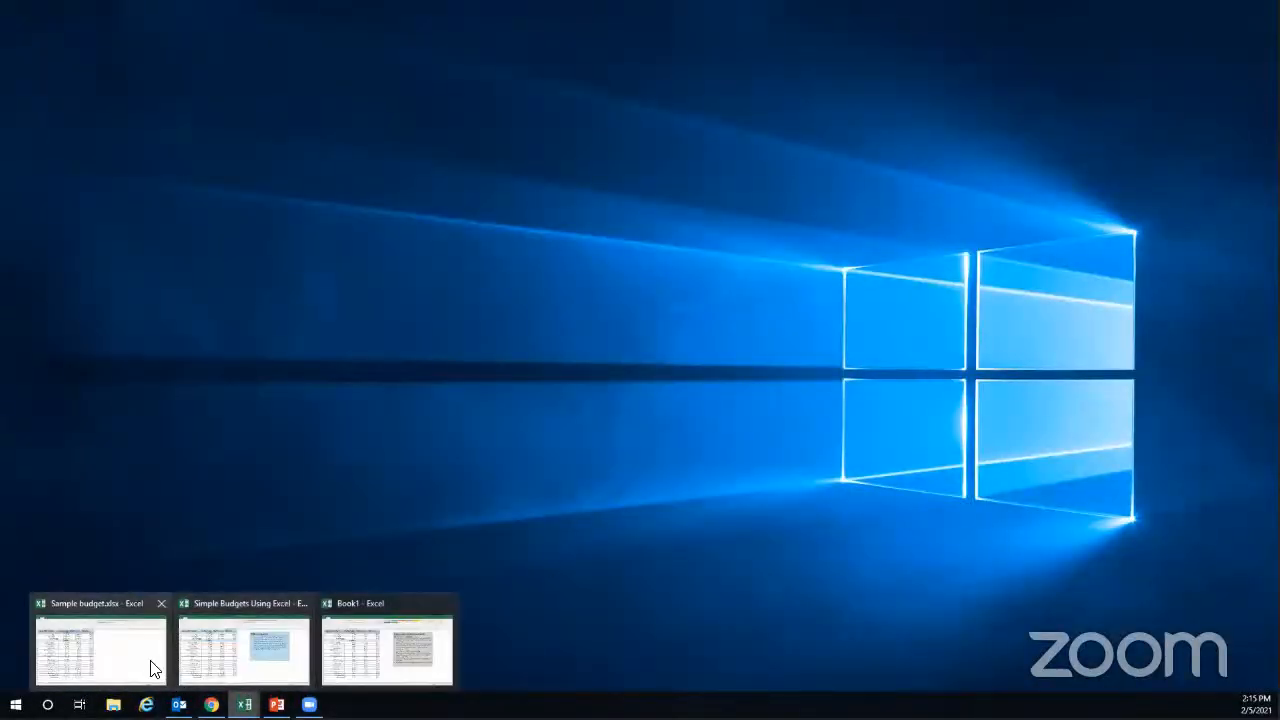
{"action": "left_click", "coordinate": [150, 666]}
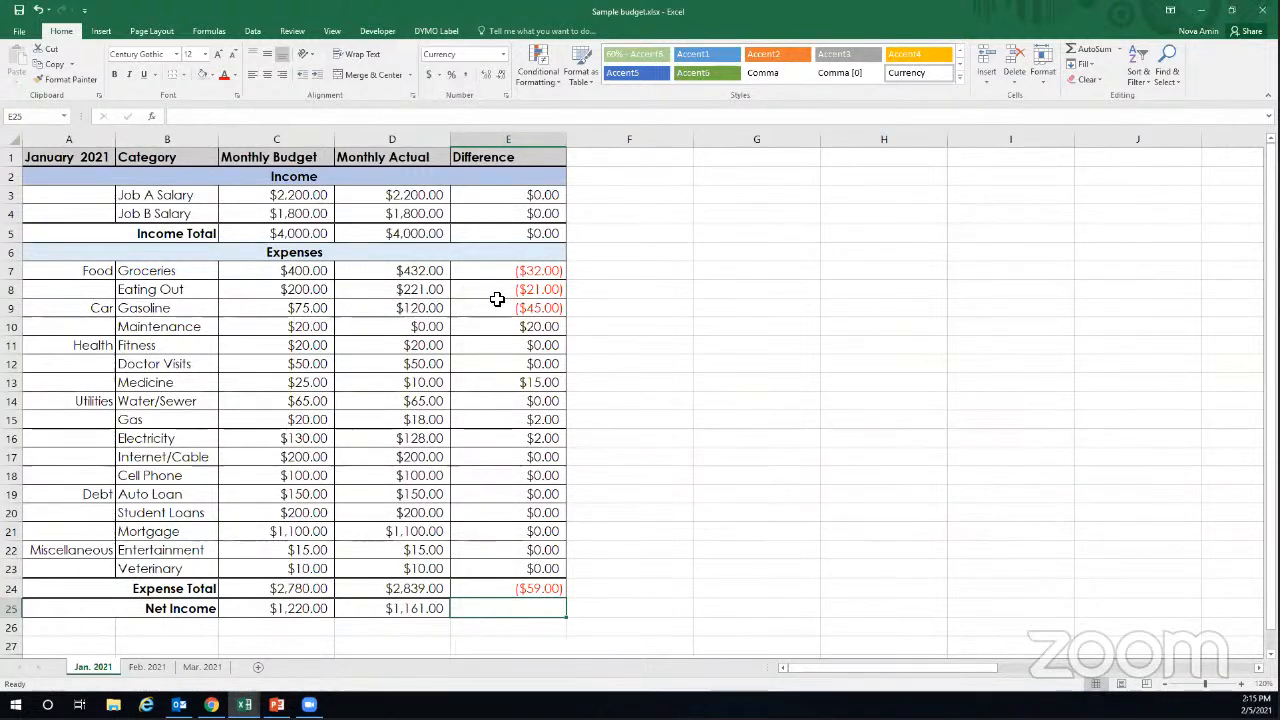
{"action": "left_click", "coordinate": [544, 271]}
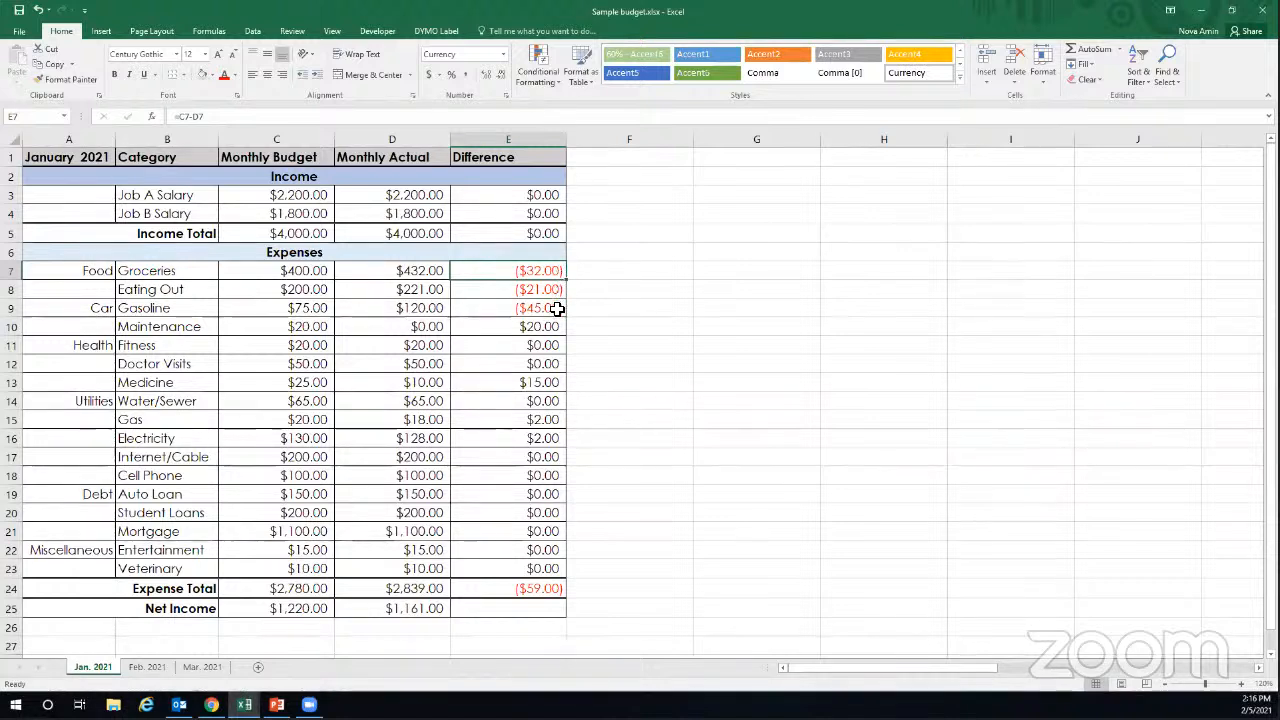
Open the Feb. 2021 sheet and review the differences for Groceries, Eating Out and Gasoline.
{"action": "left_click", "coordinate": [148, 667]}
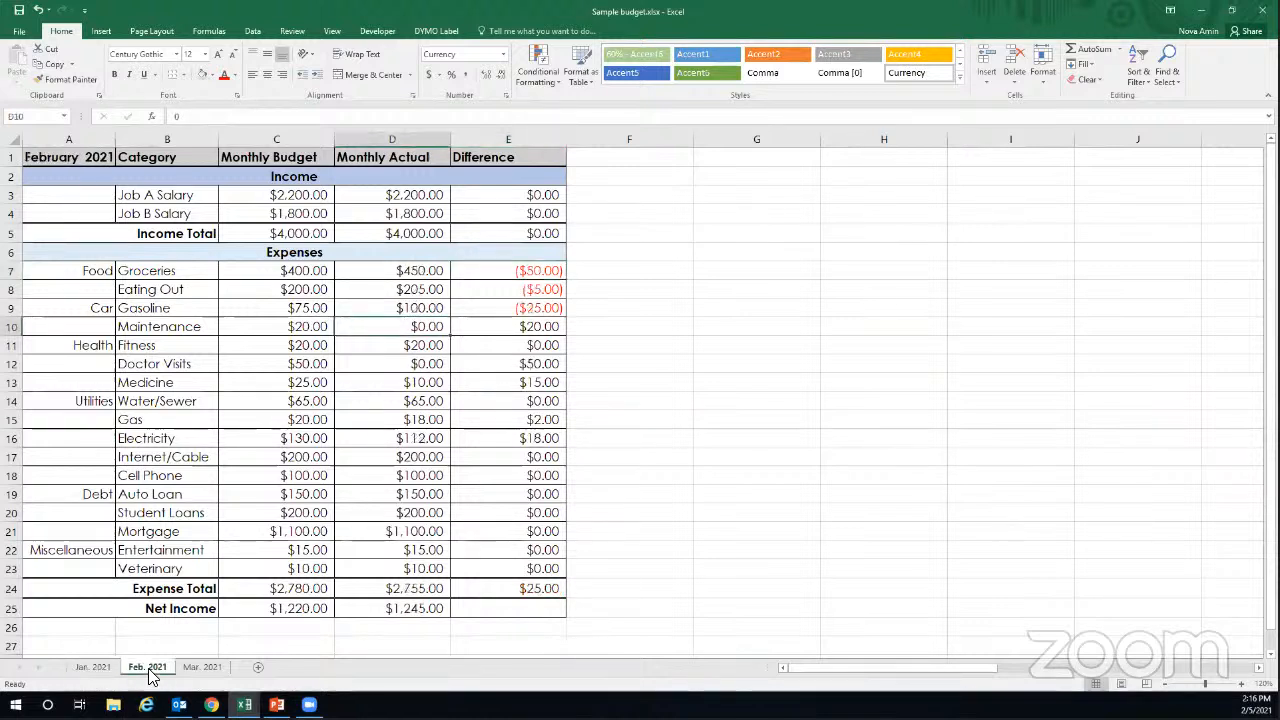
{"action": "left_click", "coordinate": [560, 271]}
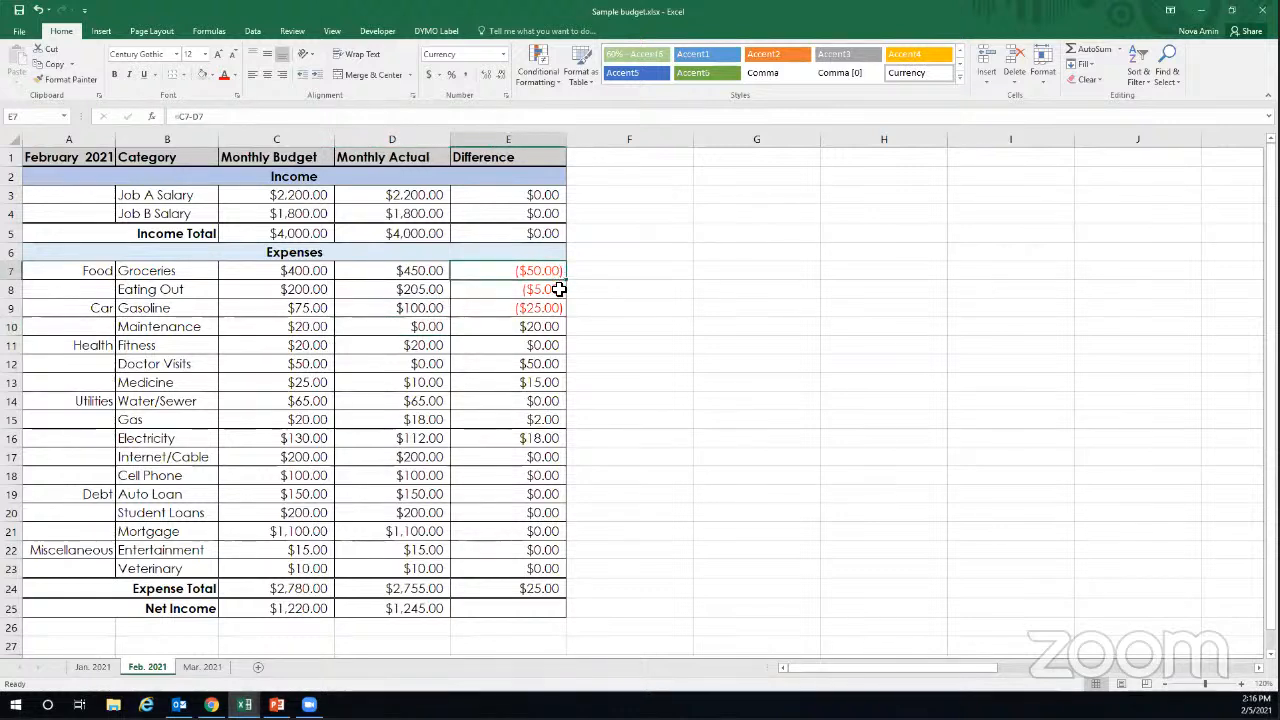
{"action": "left_click", "coordinate": [560, 290]}
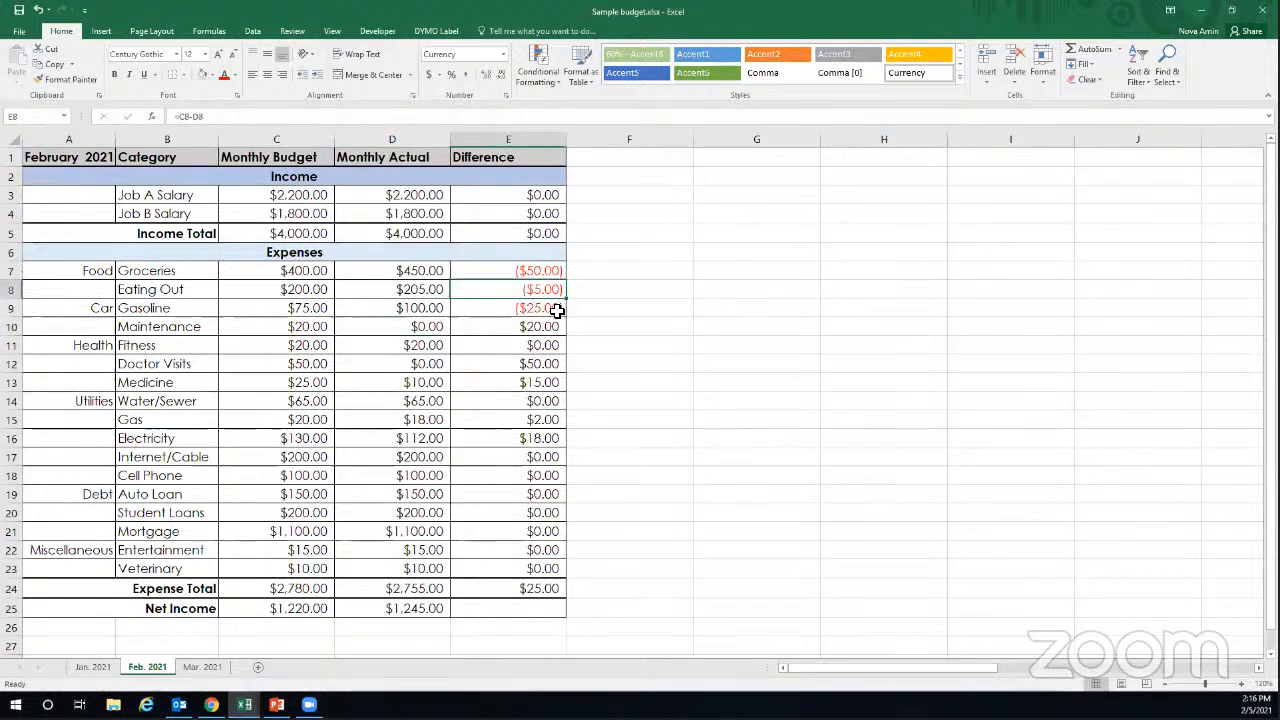
{"action": "left_click", "coordinate": [557, 311]}
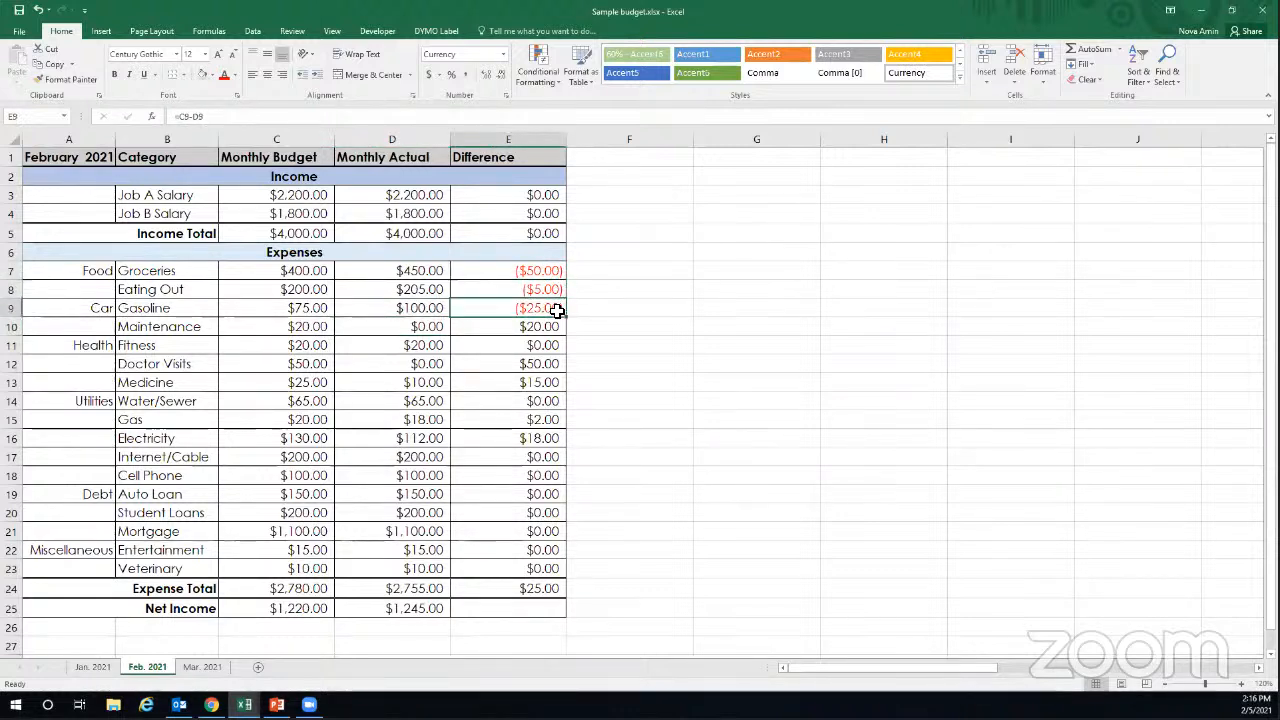
Open the Mar. 2021 sheet and review the differences for Groceries and Eating Out.
{"action": "left_click", "coordinate": [204, 667]}
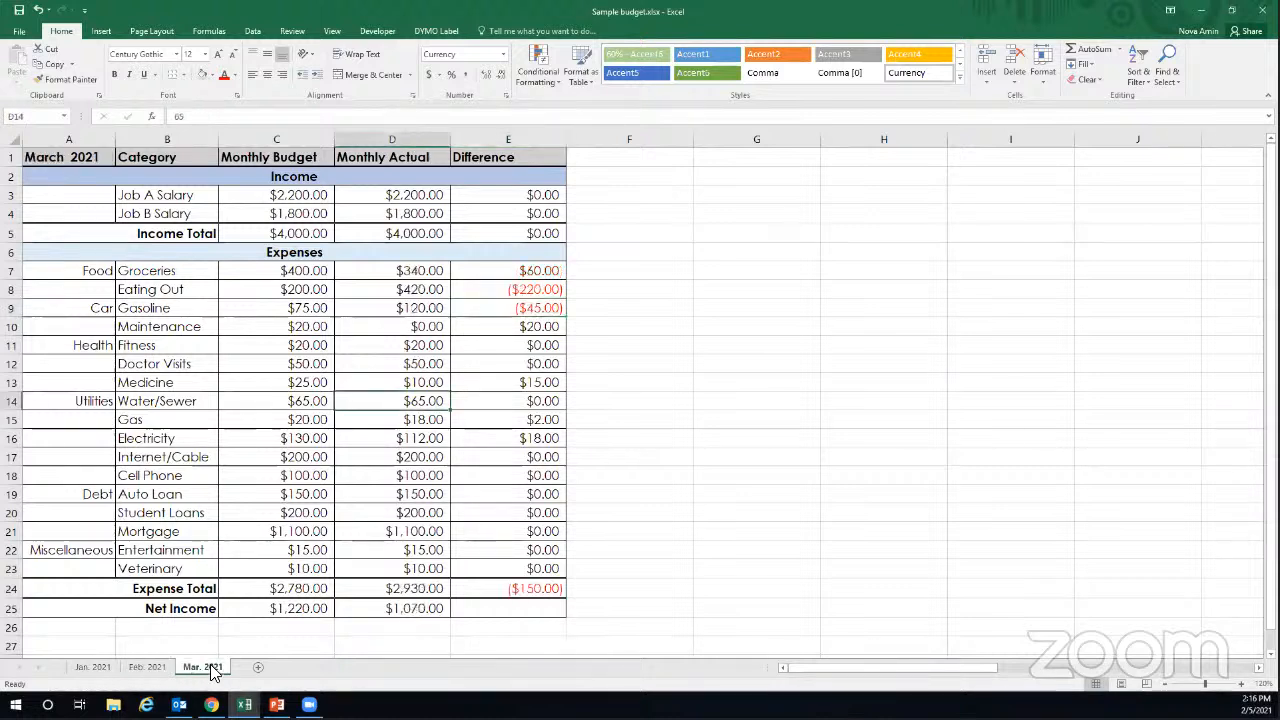
{"action": "left_click", "coordinate": [558, 271]}
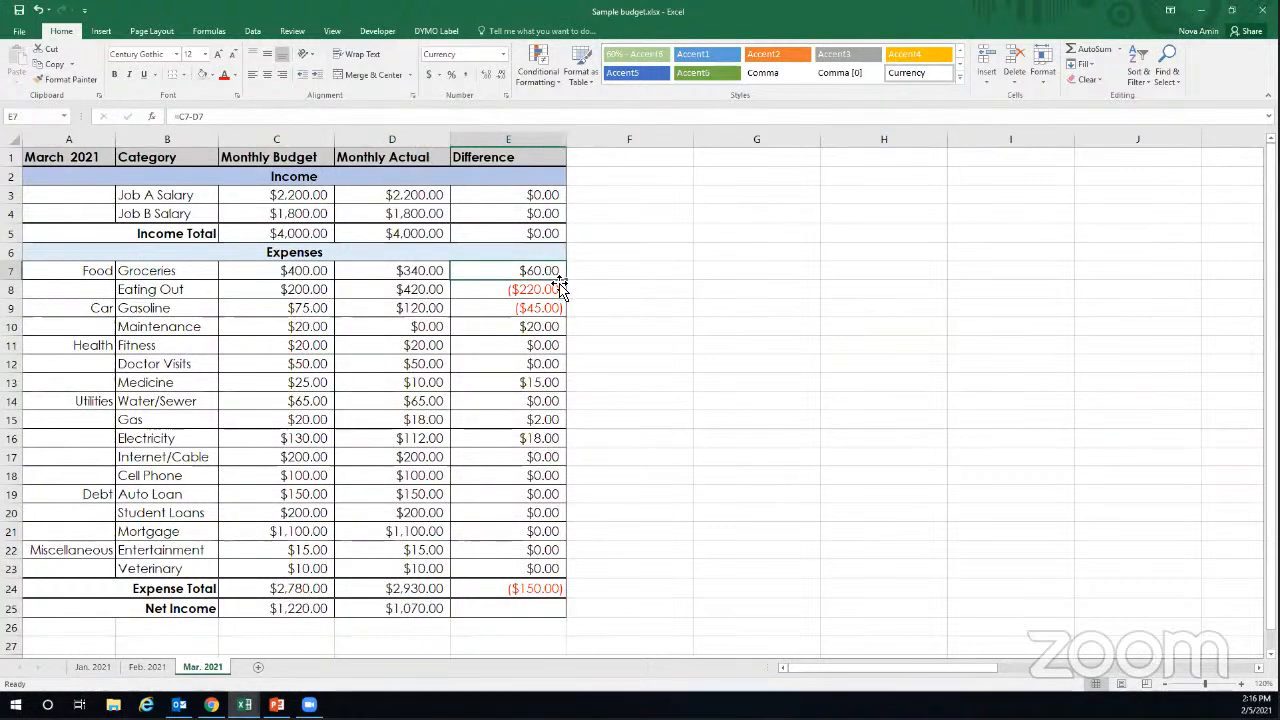
{"action": "left_click", "coordinate": [555, 290]}
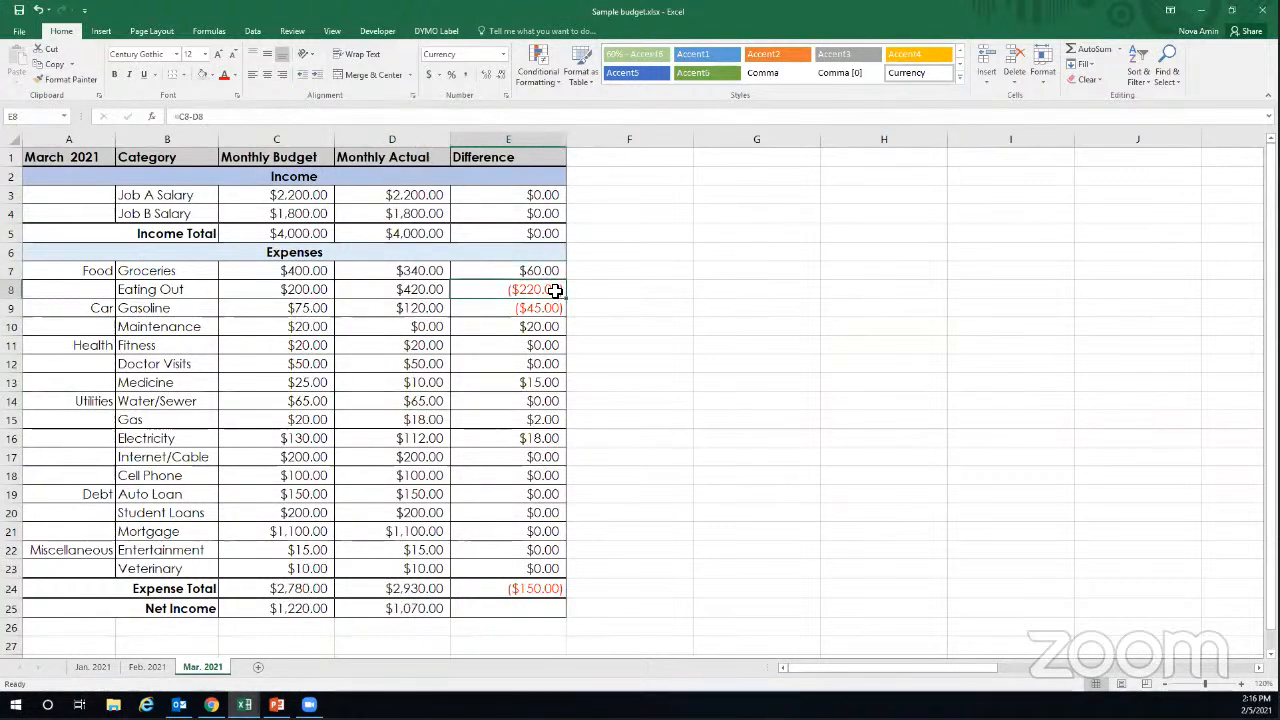
Compare the Eating Out difference across the Feb. 2021, Jan. 2021 and Mar. 2021 sheets.
{"action": "left_click", "coordinate": [157, 667]}
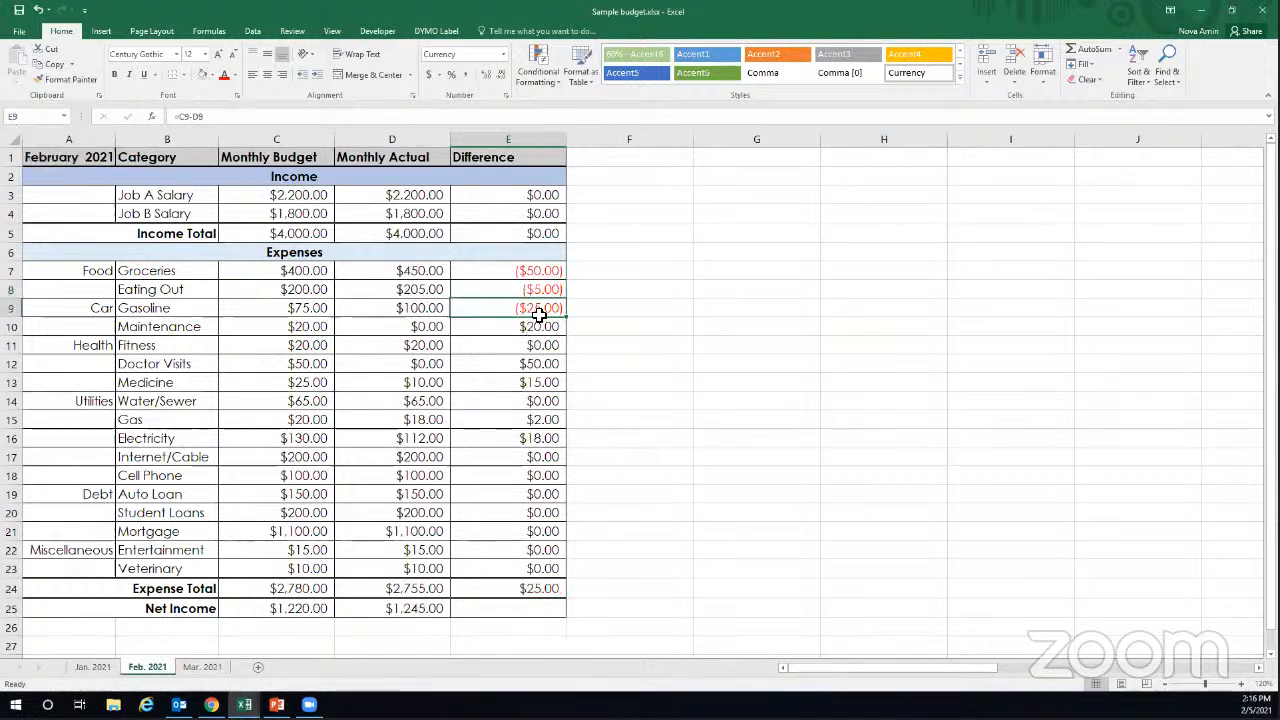
{"action": "left_click", "coordinate": [100, 667]}
{"action": "left_click", "coordinate": [534, 290]}
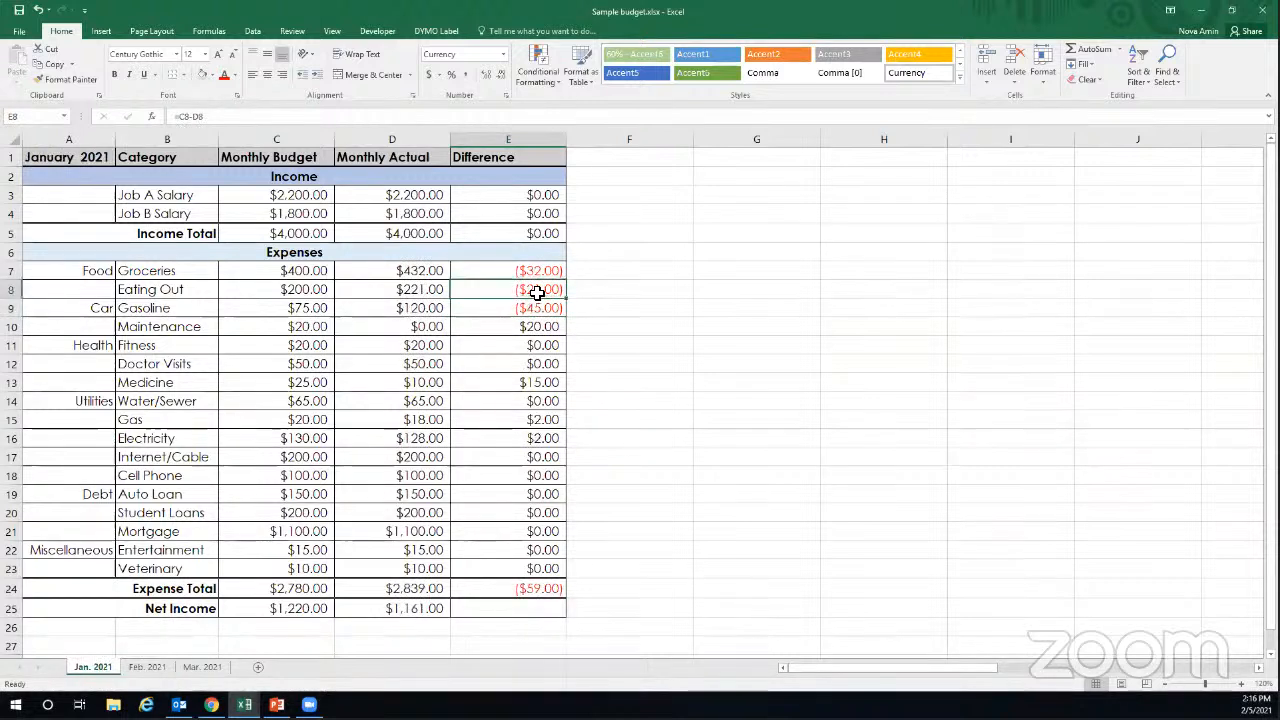
{"action": "left_click", "coordinate": [200, 668]}
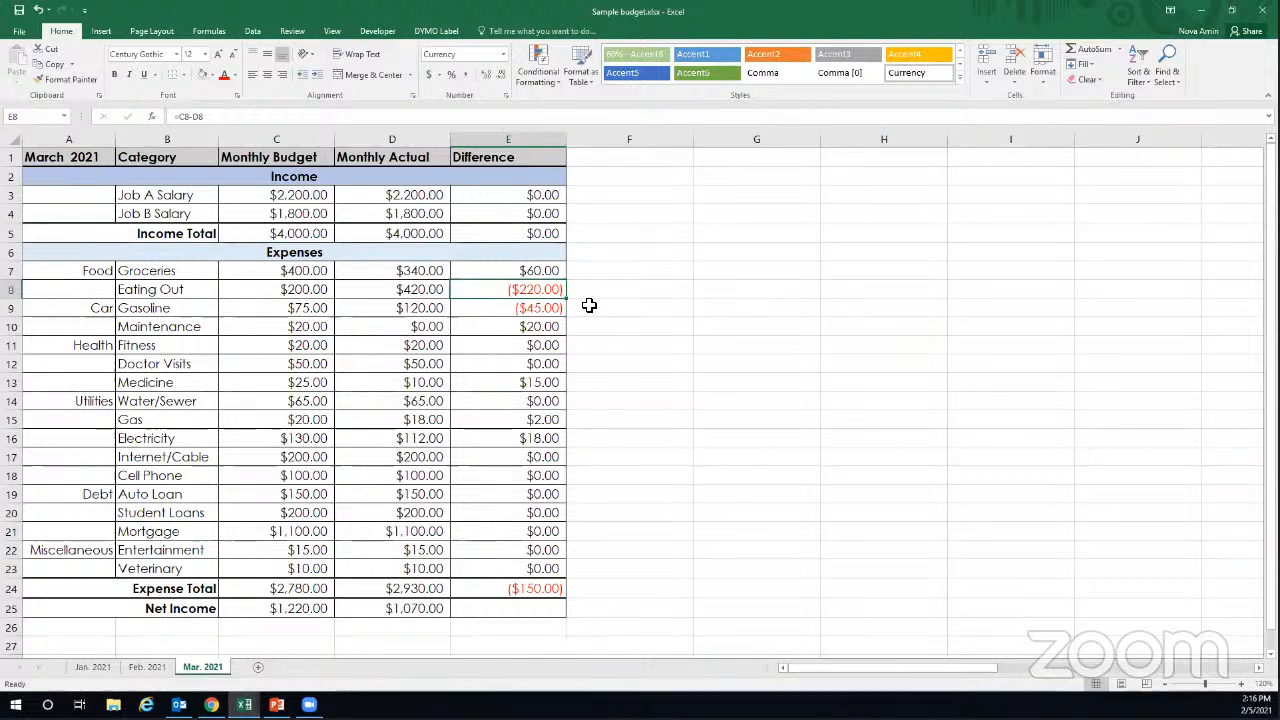
Compare the Gasoline difference across the three monthly sheets, then select the March budget amounts for Groceries, Eating Out and Gasoline (C7:C9).
{"action": "left_click", "coordinate": [537, 311]}
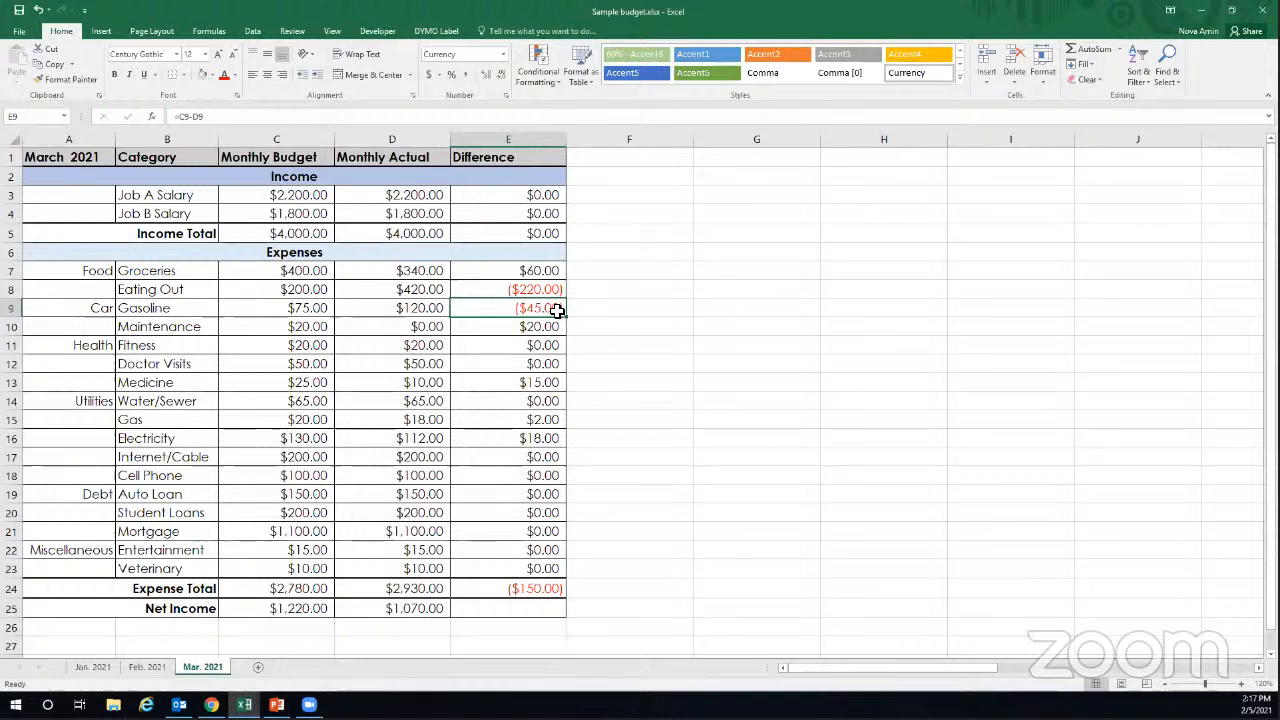
{"action": "left_click", "coordinate": [98, 667]}
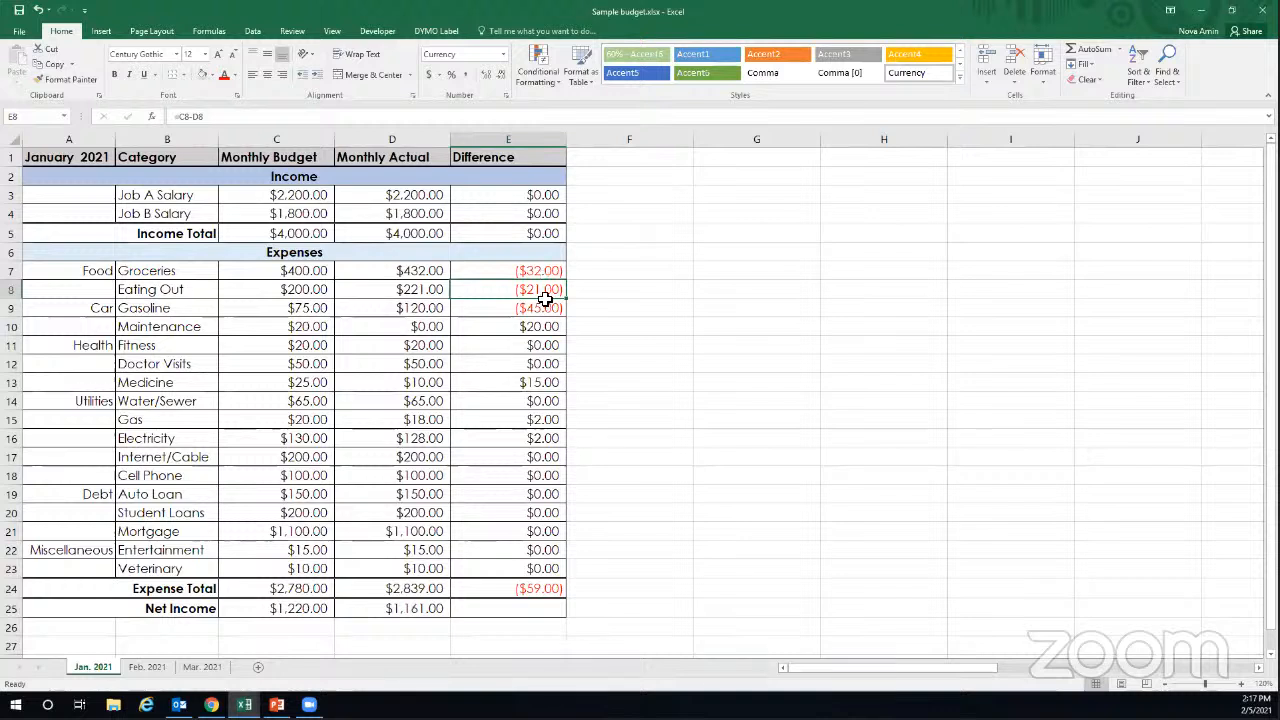
{"action": "left_click", "coordinate": [150, 667]}
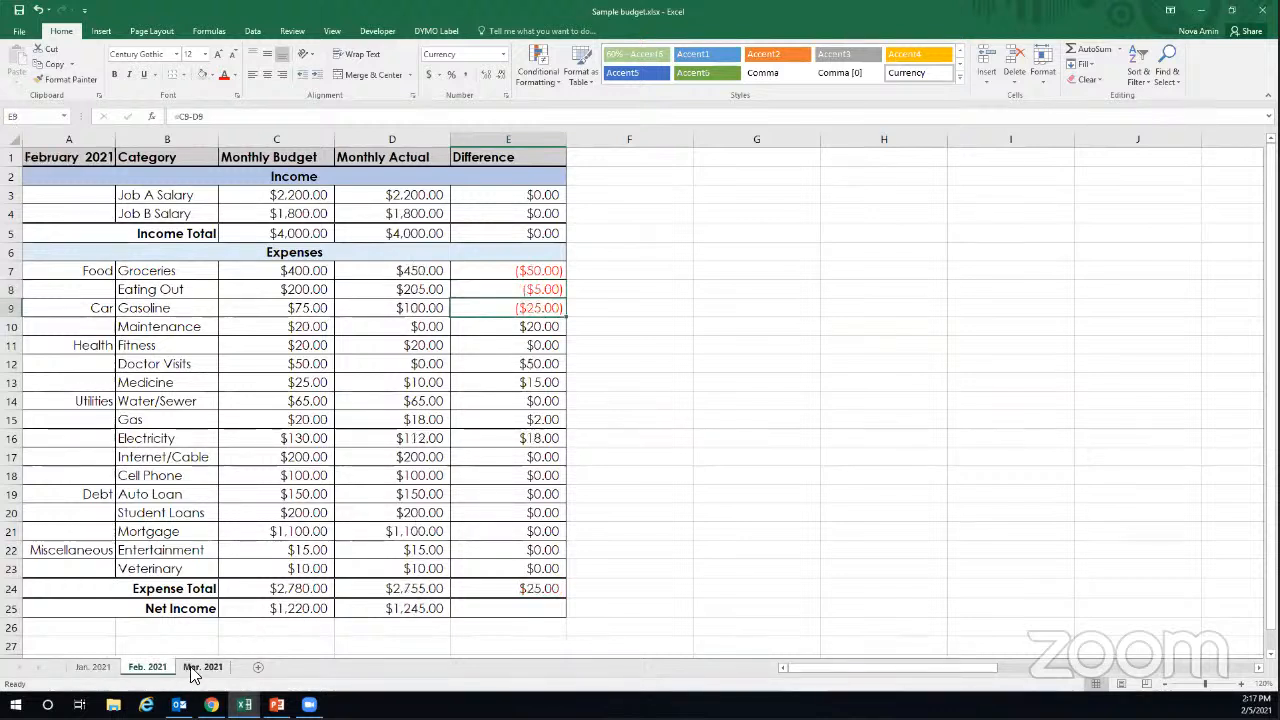
{"action": "left_click", "coordinate": [200, 667]}
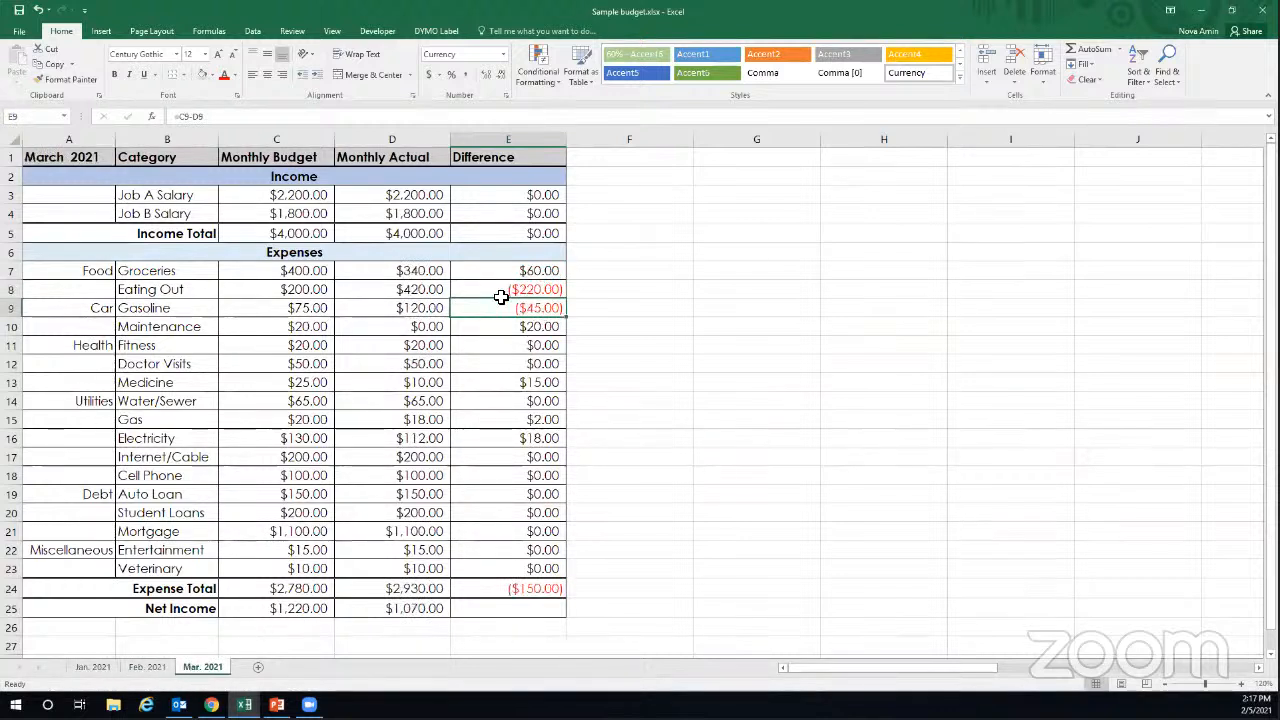
{"action": "left_click_drag", "start_coordinate": [320, 271], "coordinate": [320, 301]}
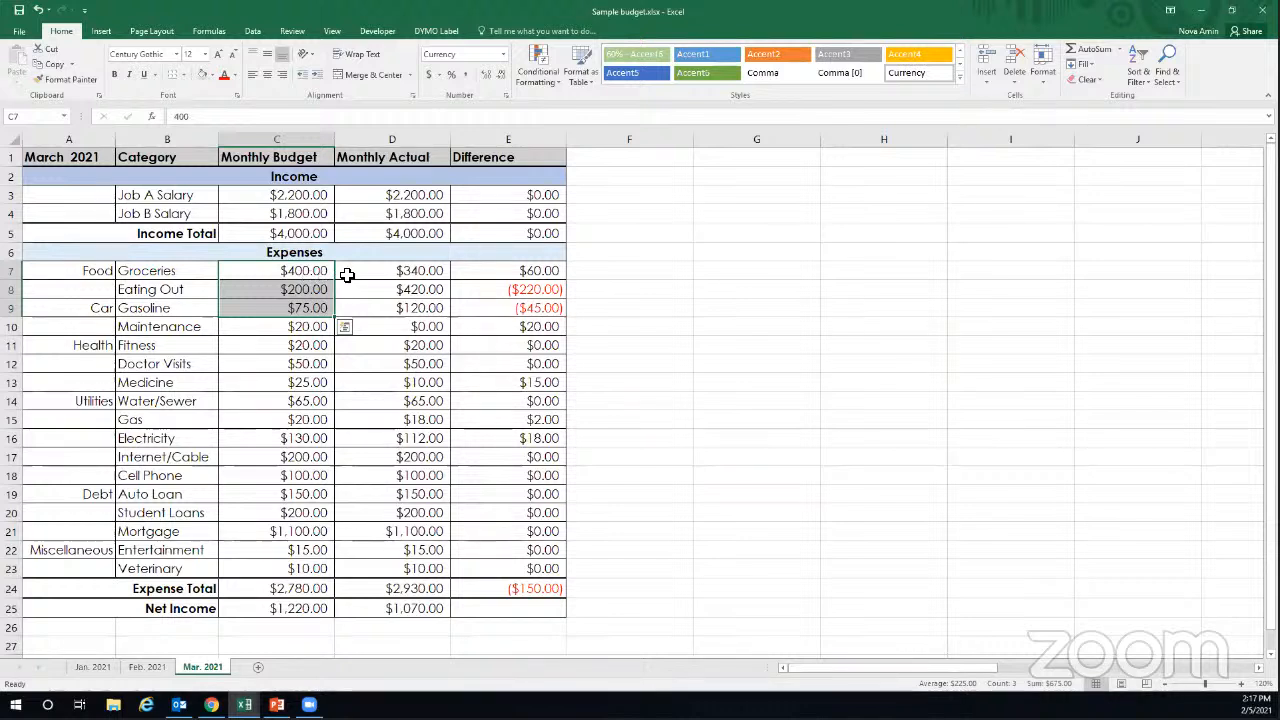
Review the March budget amounts for Groceries and Eating Out against the month's actual Net Income.
{"action": "left_click", "coordinate": [347, 275]}
{"action": "left_click", "coordinate": [315, 272]}
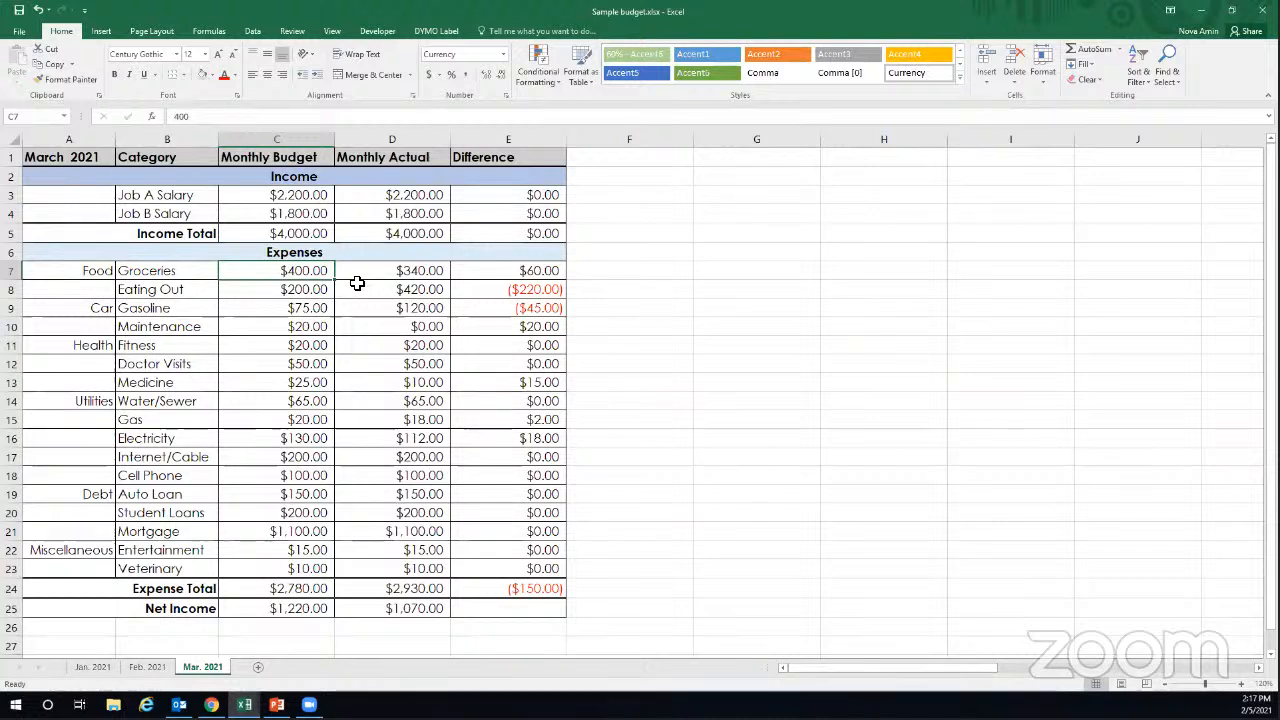
{"action": "left_click", "coordinate": [318, 293]}
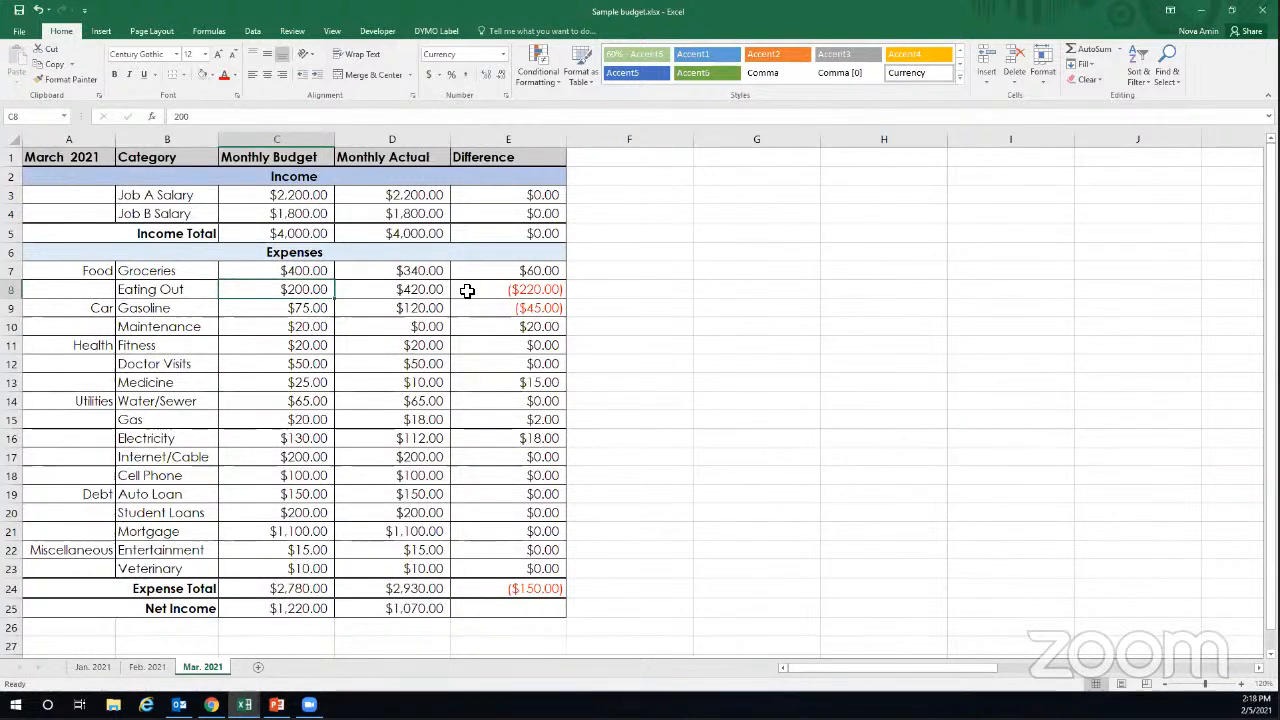
{"action": "left_click", "coordinate": [313, 272]}
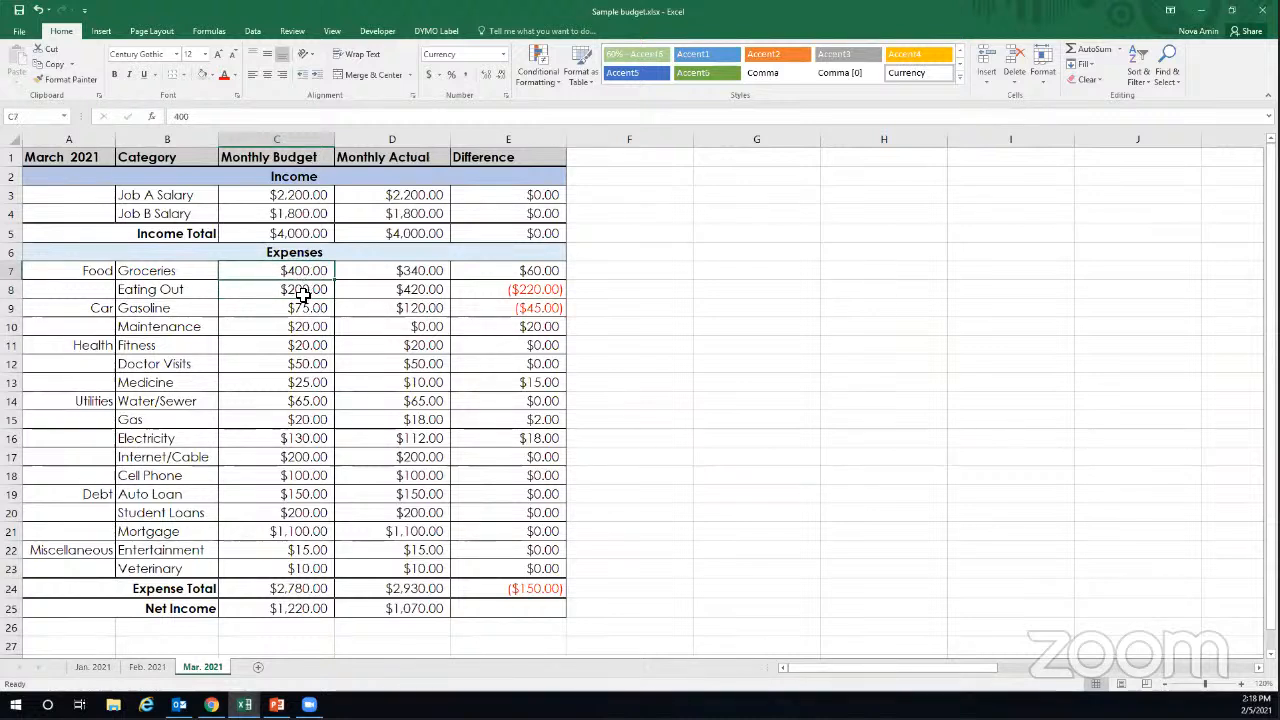
{"action": "left_click", "coordinate": [426, 610]}
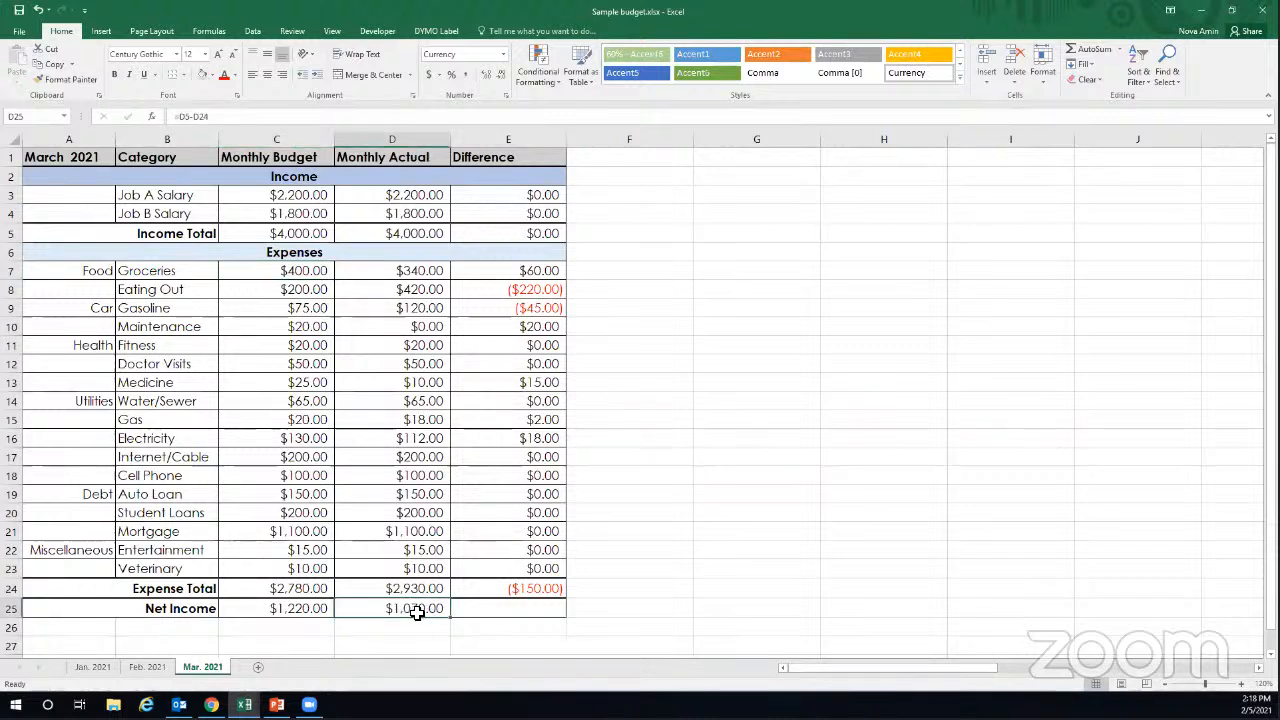
{"action": "left_click", "coordinate": [303, 274]}
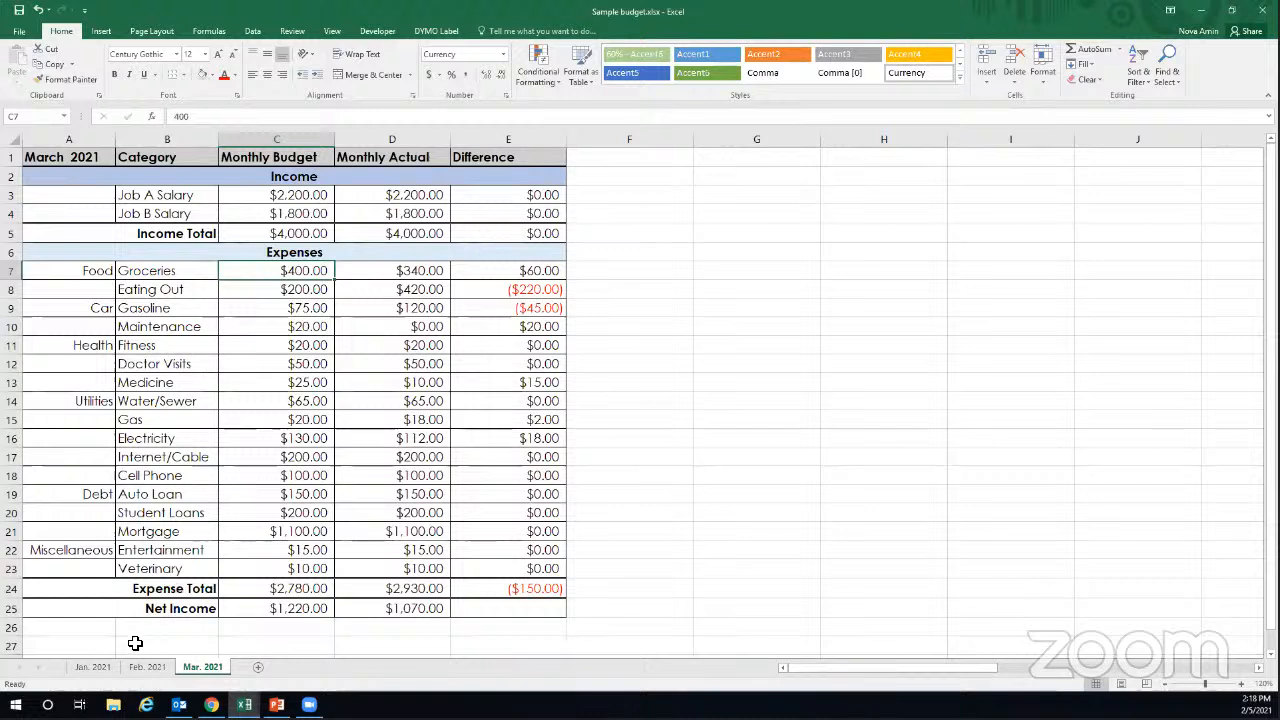
Compare the Maintenance line across the three monthly sheets, then recheck March's Groceries budget and actual Net Income.
{"action": "left_click", "coordinate": [316, 328]}
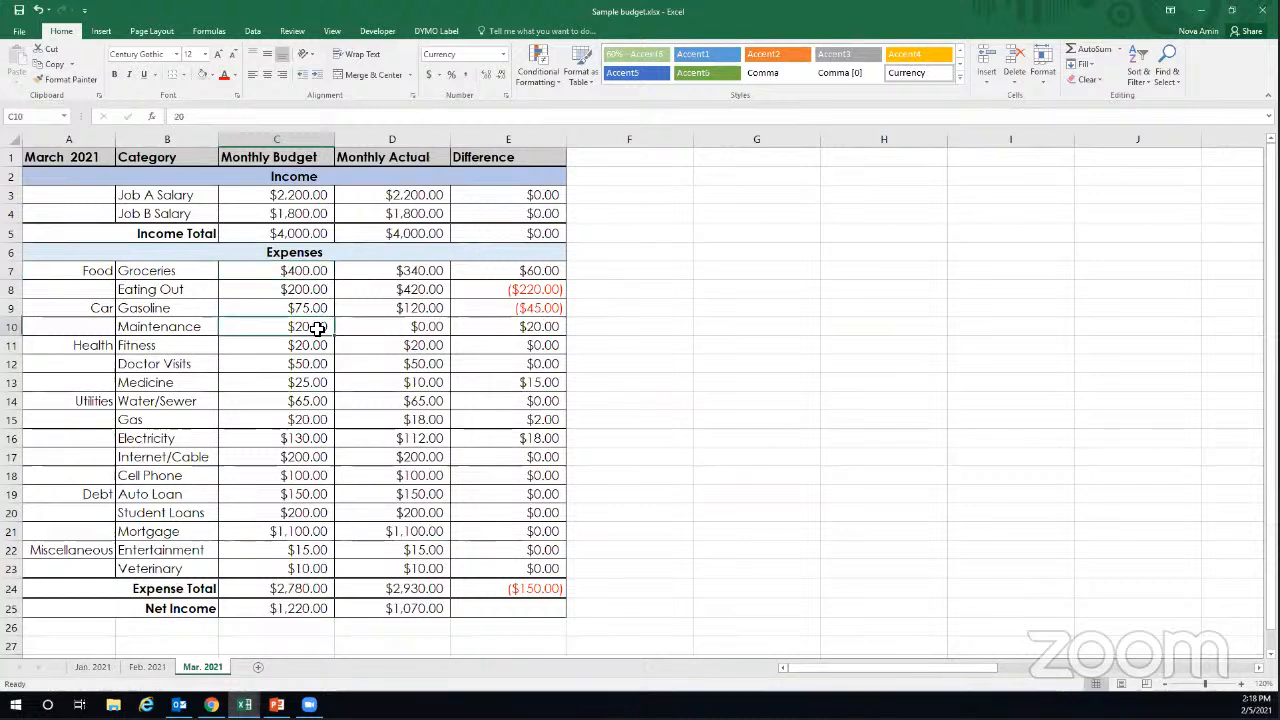
{"action": "left_click", "coordinate": [92, 667]}
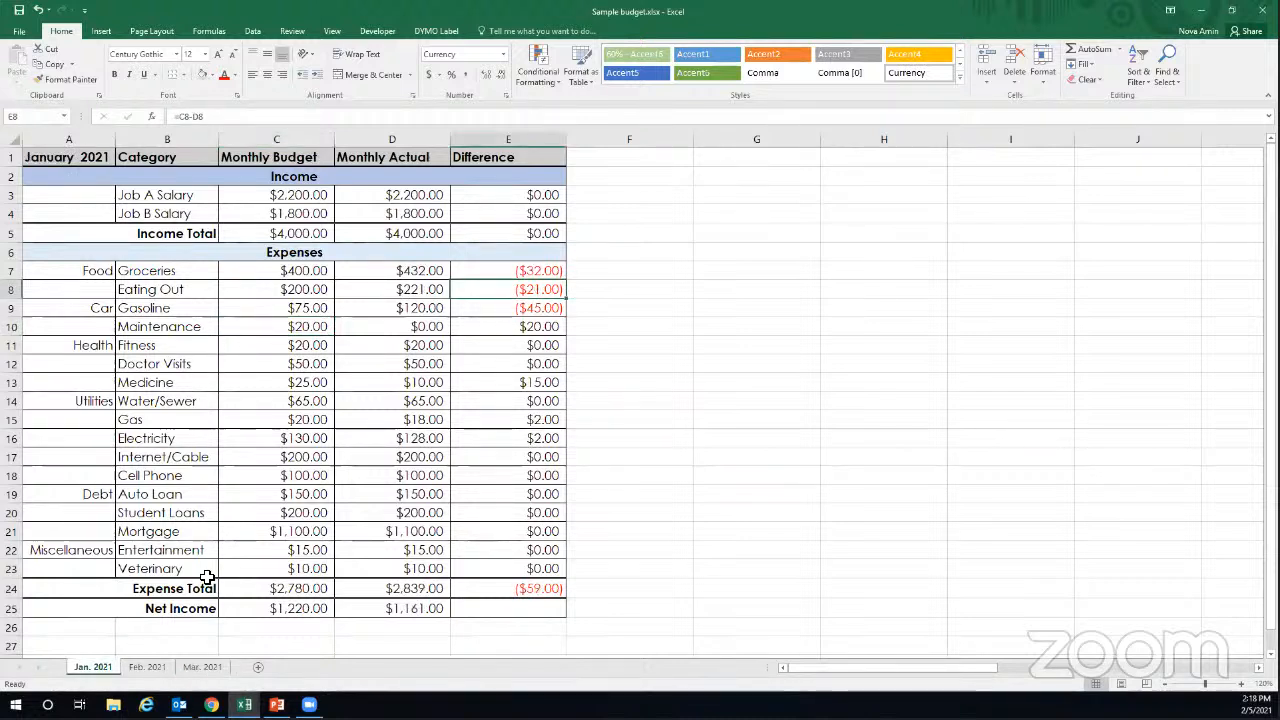
{"action": "left_click", "coordinate": [152, 667]}
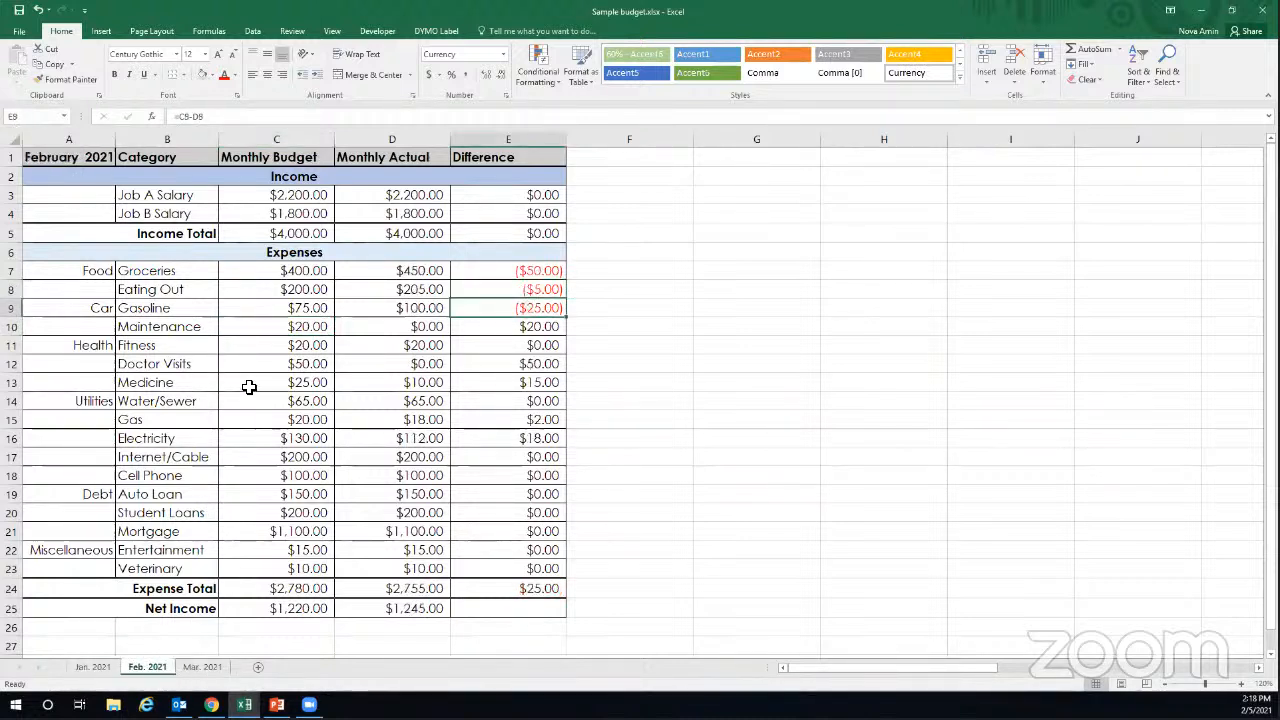
{"action": "left_click", "coordinate": [496, 330]}
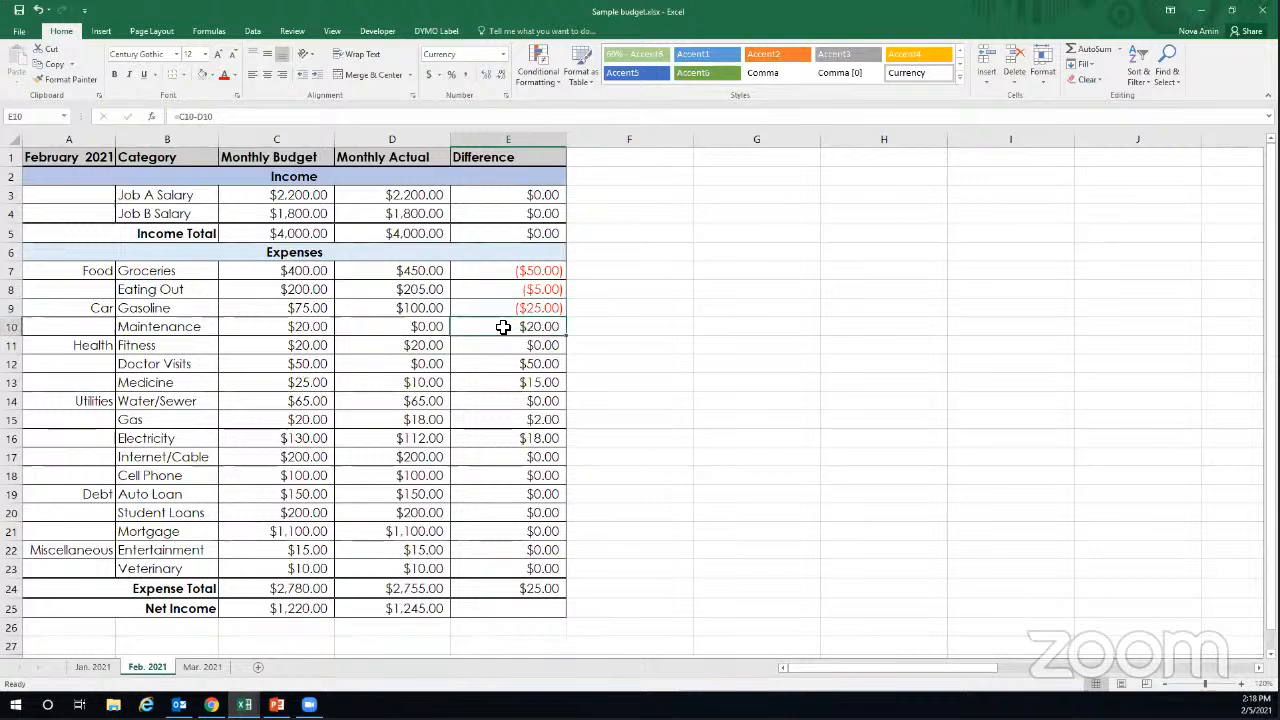
{"action": "left_click", "coordinate": [100, 668]}
{"action": "left_click", "coordinate": [140, 668]}
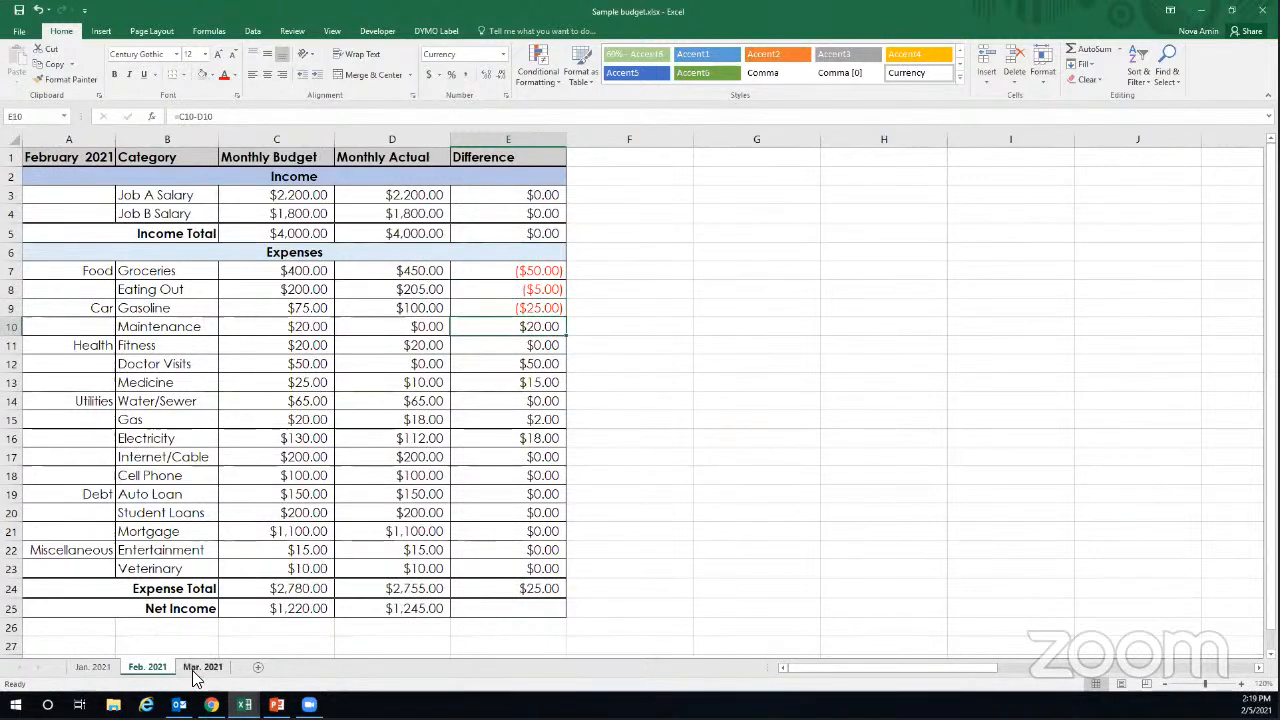
{"action": "left_click", "coordinate": [197, 667]}
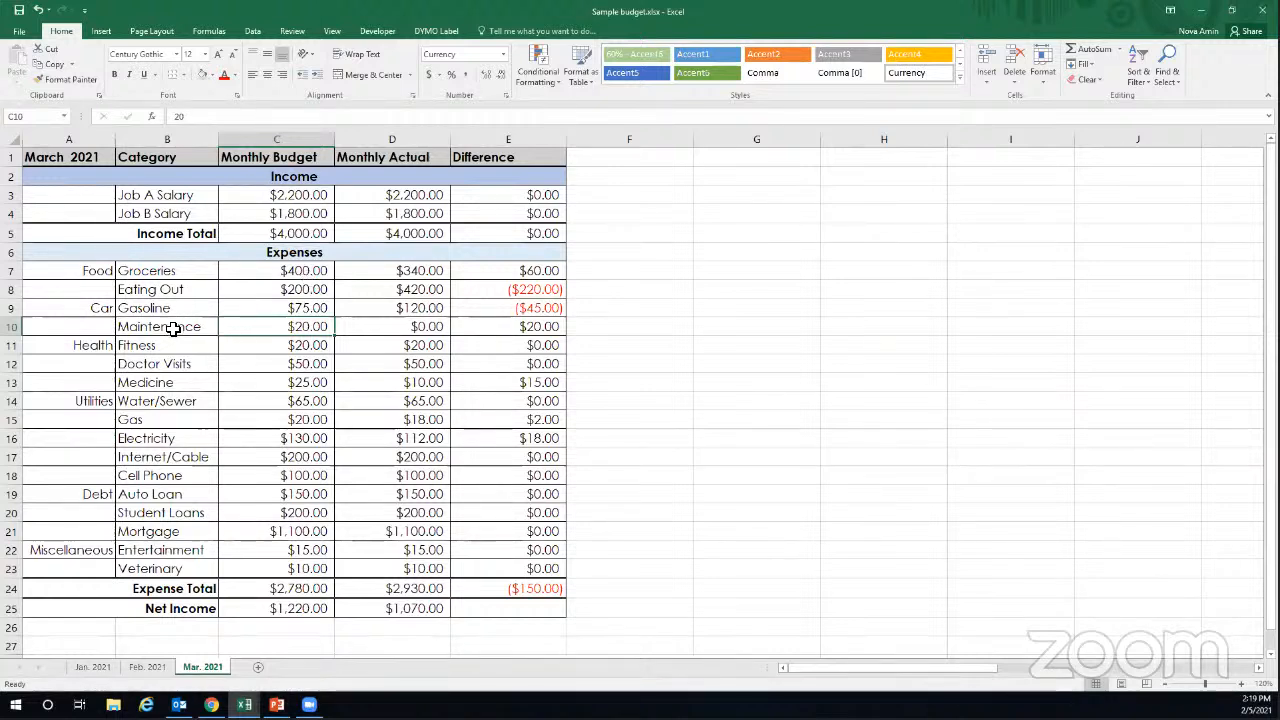
{"action": "left_click", "coordinate": [313, 274]}
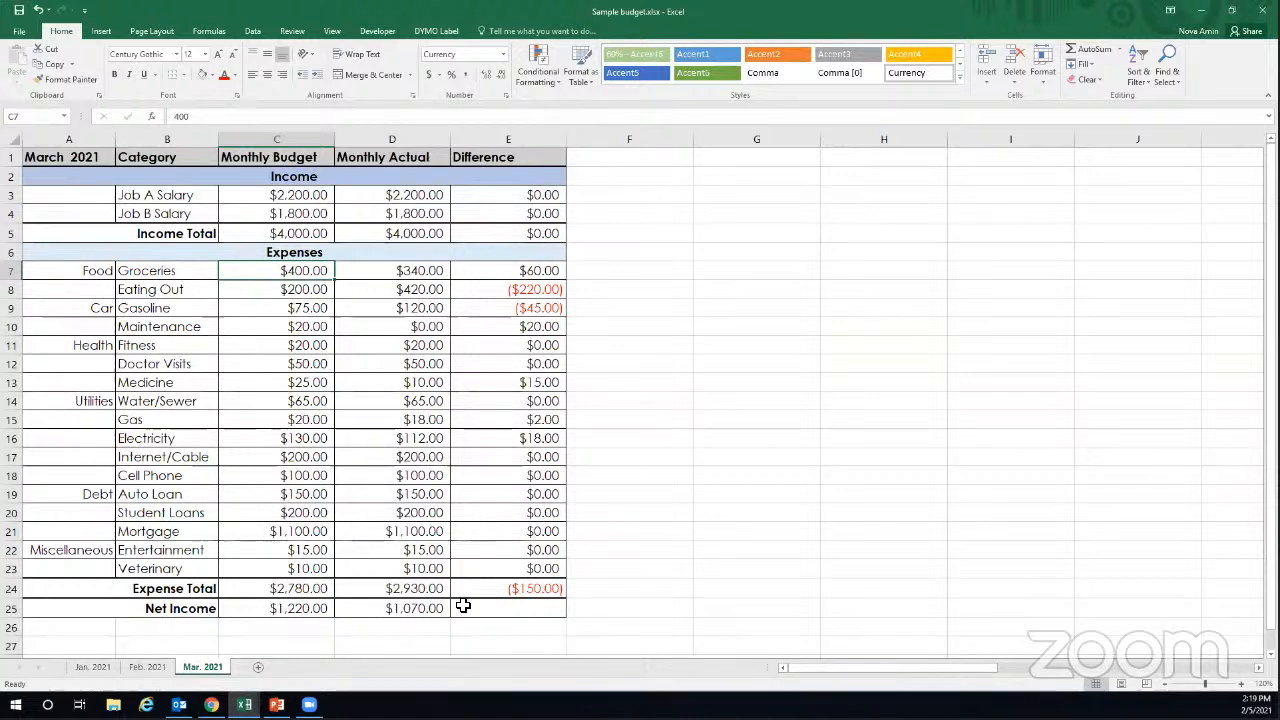
{"action": "left_click", "coordinate": [416, 613]}
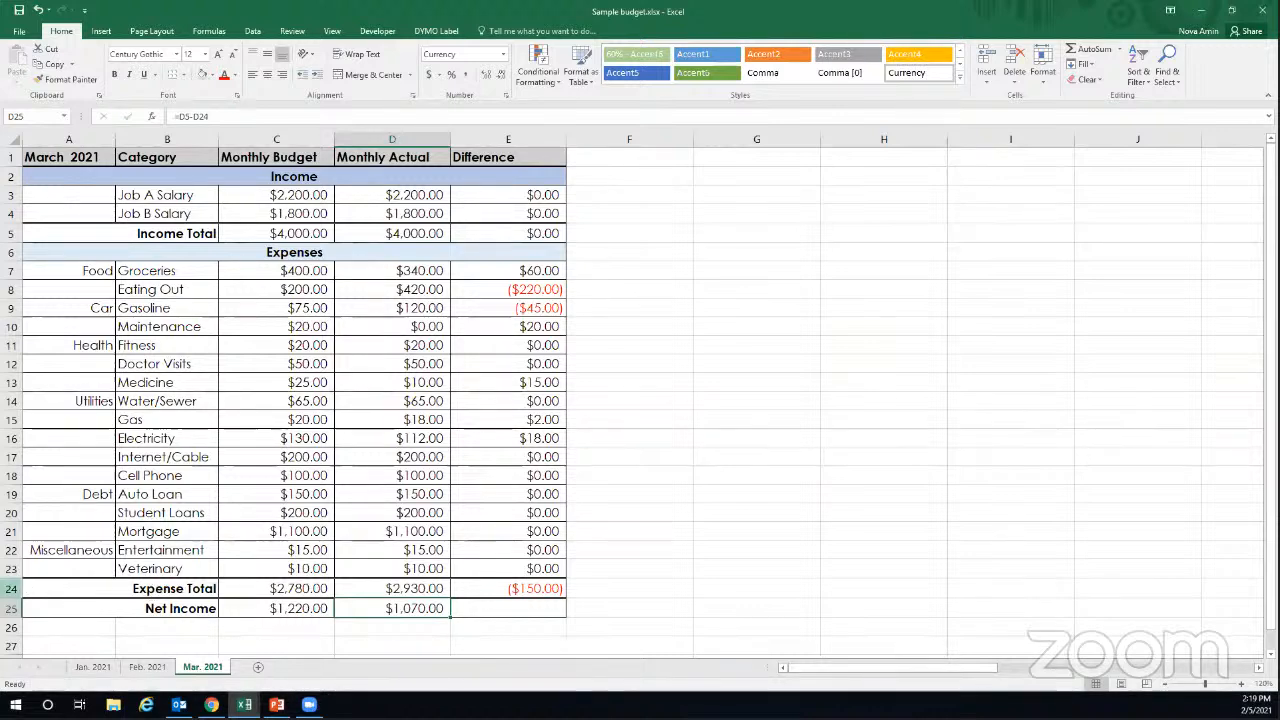
Insert a blank row above Expense Total on the Mar. 2021 sheet and select its Monthly Actual cell (D24).
{"action": "right_click", "coordinate": [10, 588]}
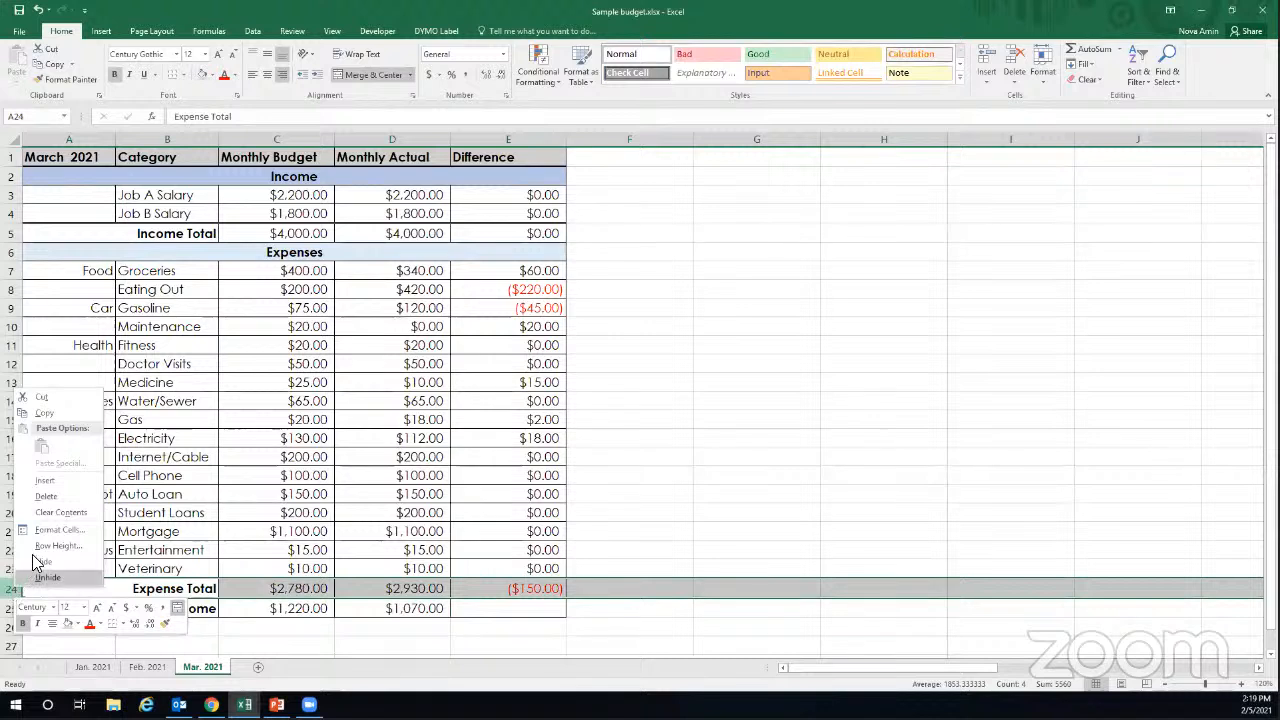
{"action": "left_click", "coordinate": [44, 482]}
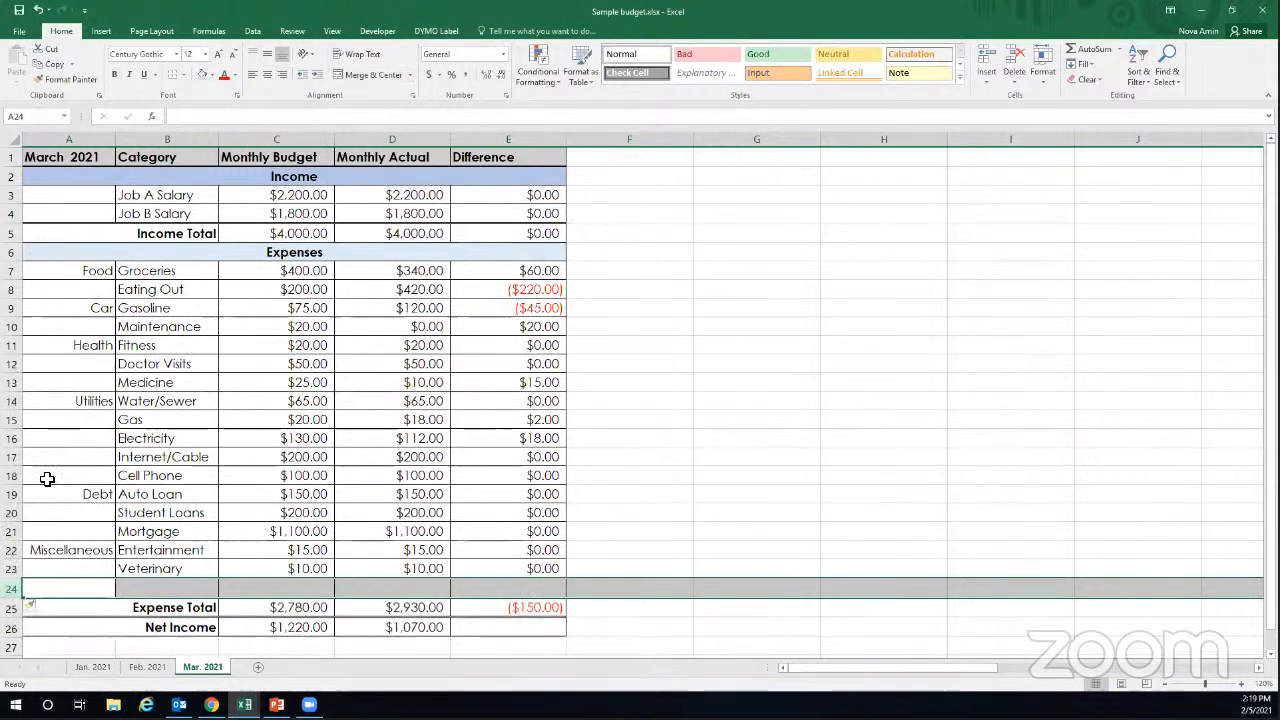
{"action": "left_click", "coordinate": [93, 587]}
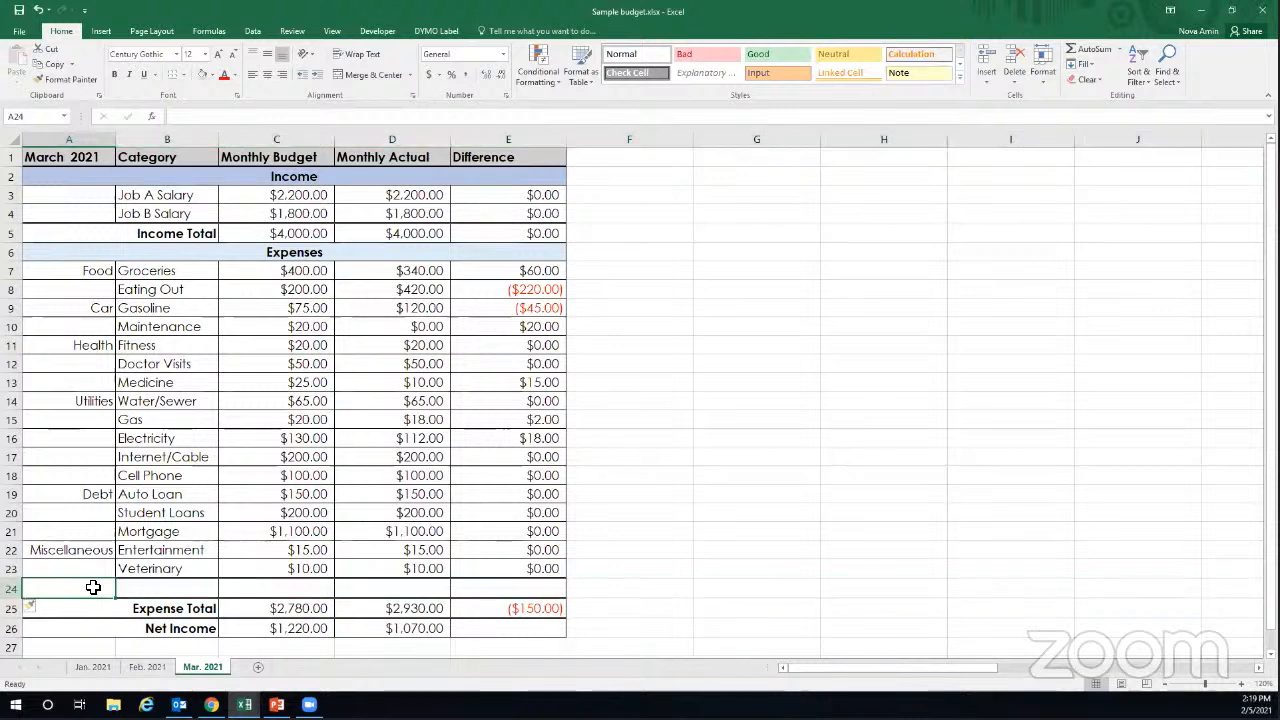
{"action": "left_click", "coordinate": [155, 590]}
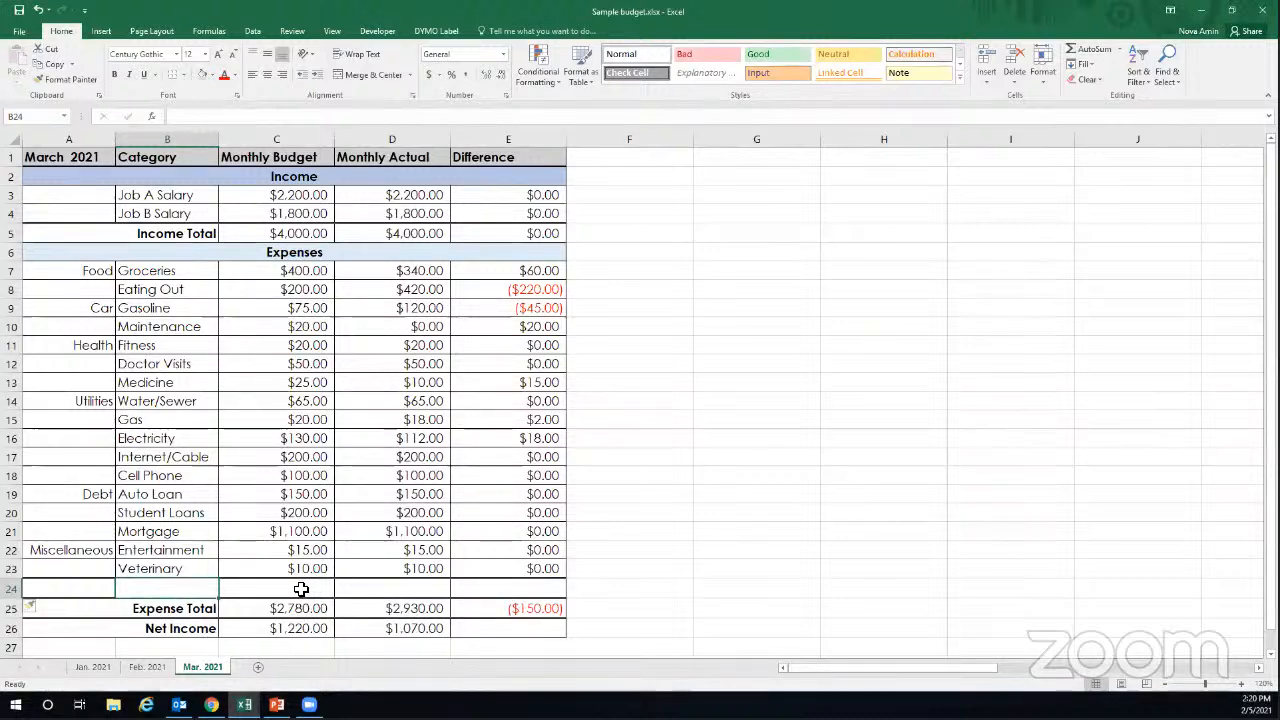
{"action": "left_click", "coordinate": [380, 592]}
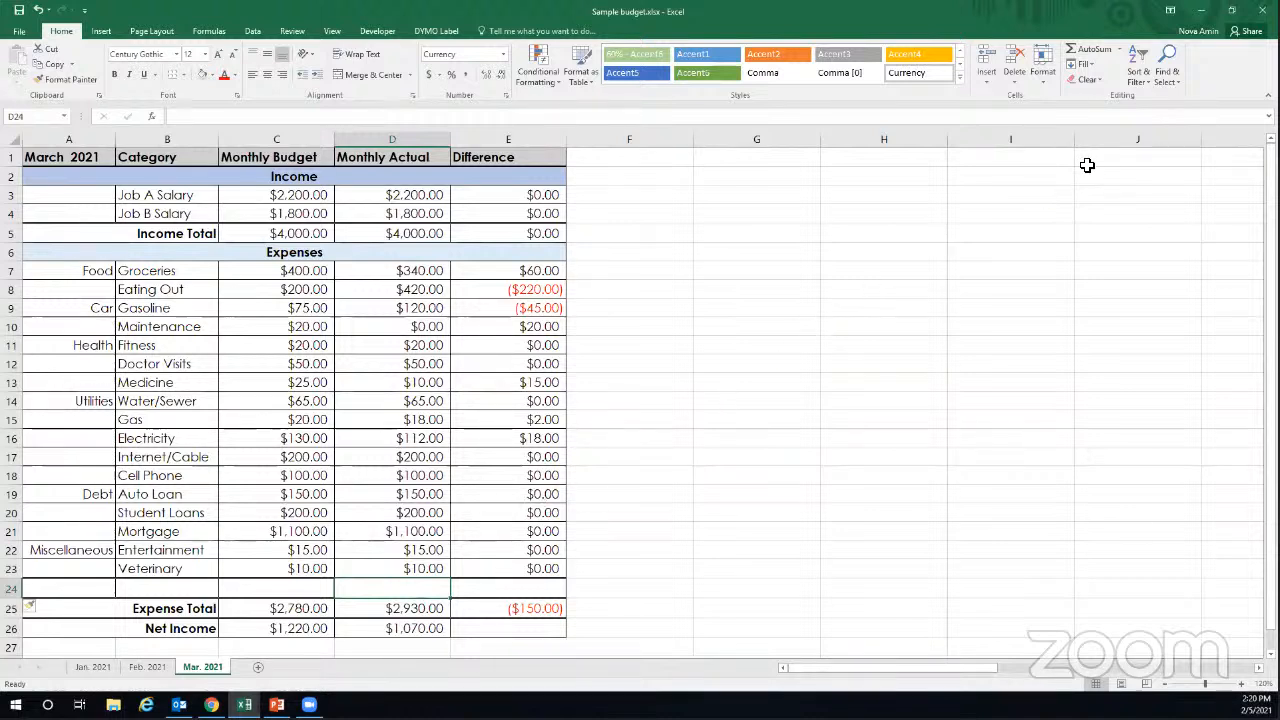
Minimize the workbook, switch to the budget presentation in PowerPoint and start the slide show from the closing slide 7.
{"action": "left_click", "coordinate": [1201, 10]}
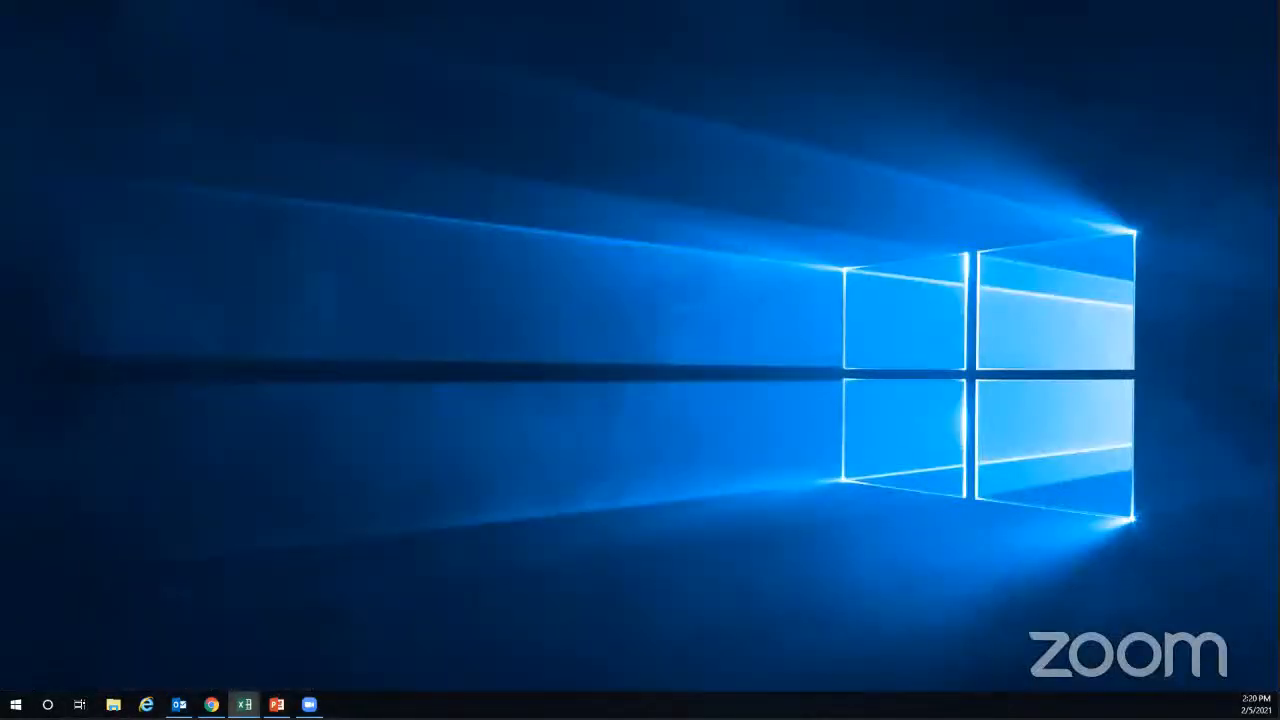
{"action": "left_click", "coordinate": [277, 705]}
{"action": "left_click", "coordinate": [80, 504]}
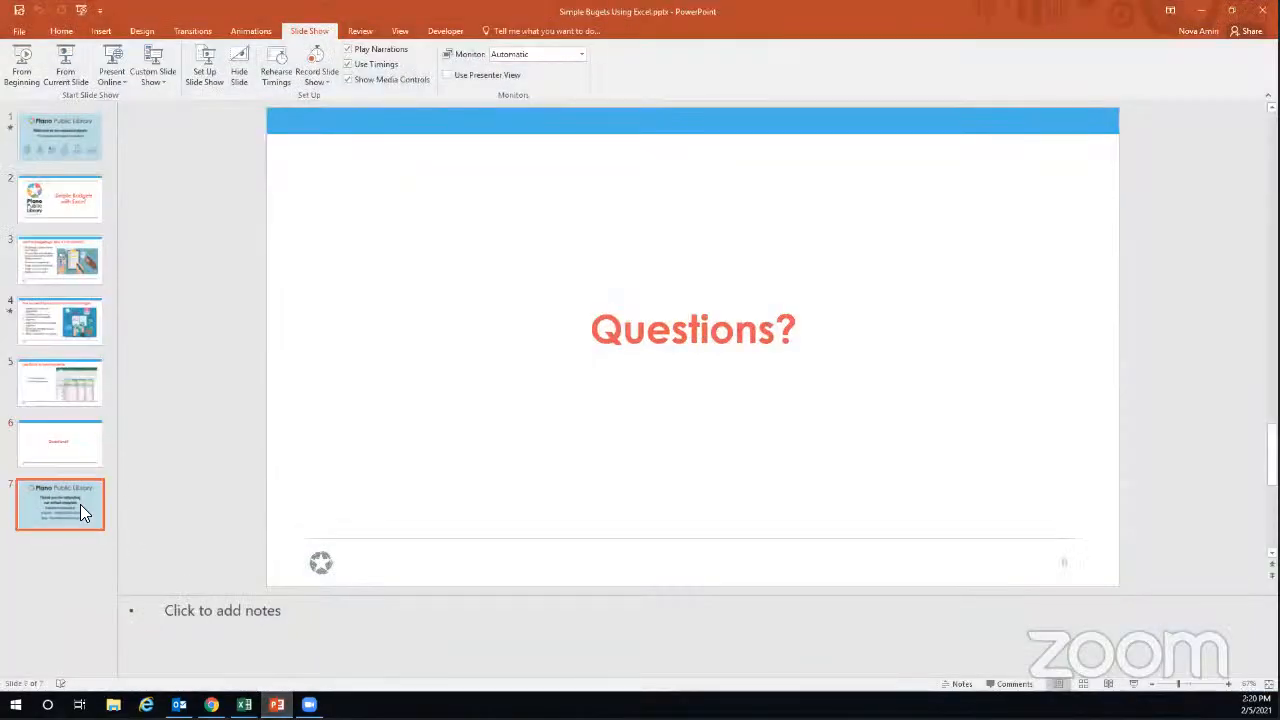
{"action": "left_click", "coordinate": [66, 68]}
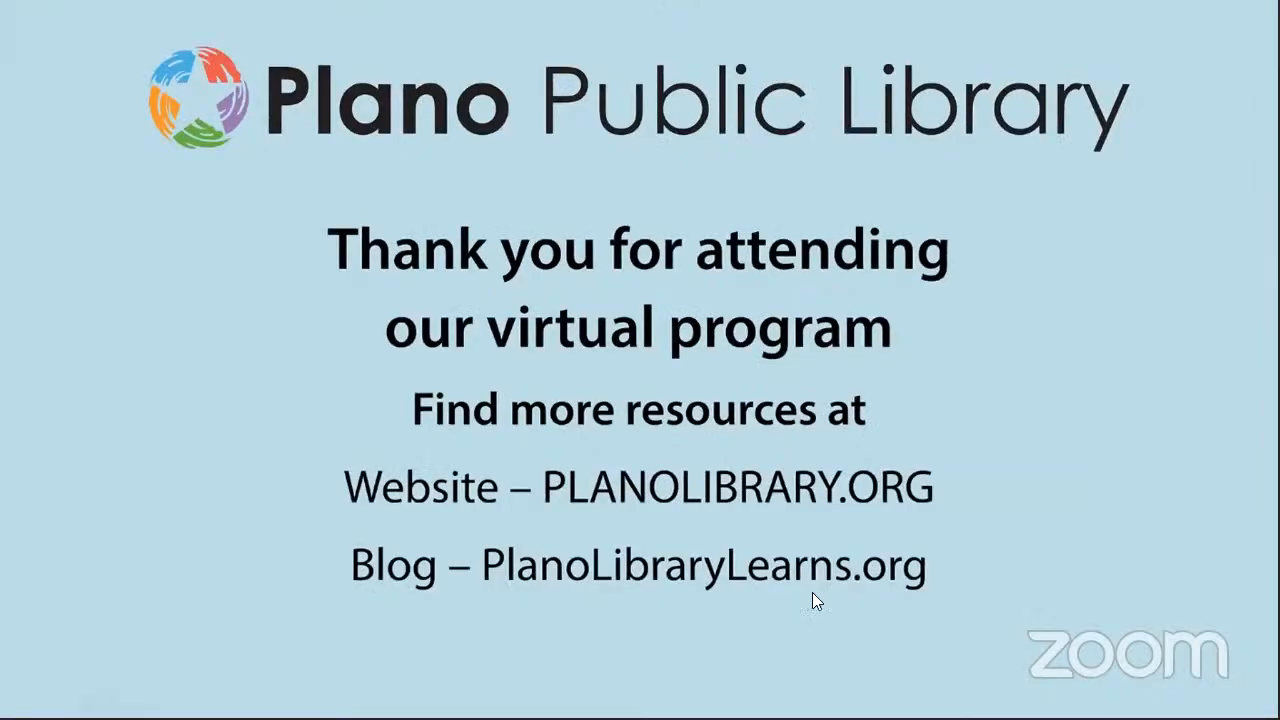